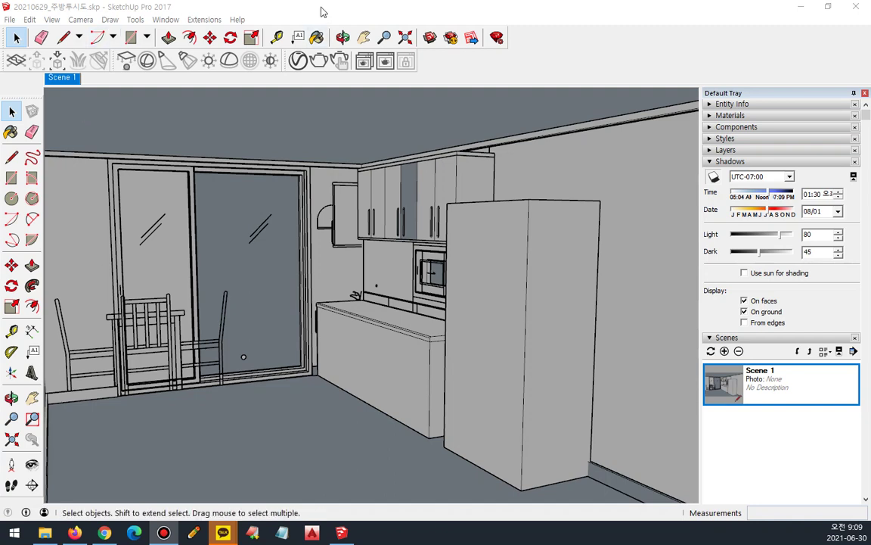
left_click(203, 21)
mouse_move(189, 72)
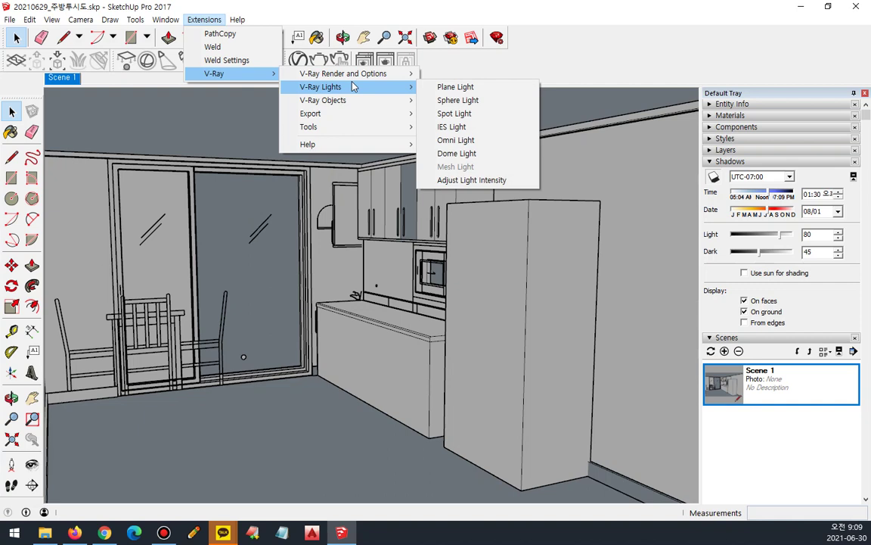
mouse_move(374, 91)
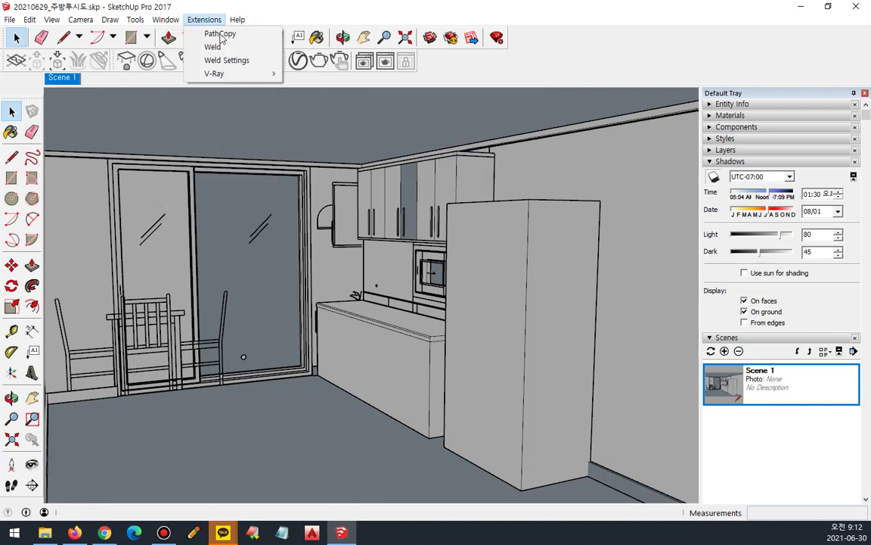
left_click(460, 4)
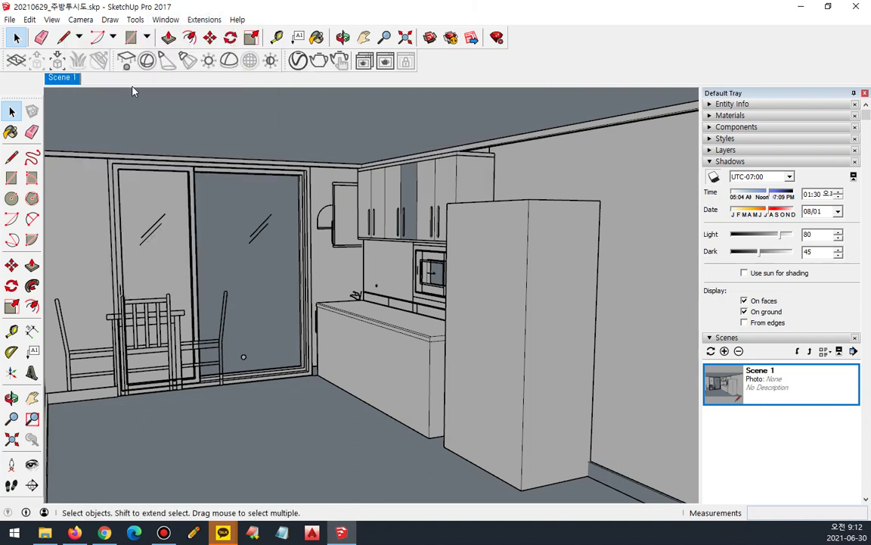
mouse_move(113, 69)
left_mouse_down()
mouse_move(113, 80)
mouse_move(283, 81)
left_mouse_up()
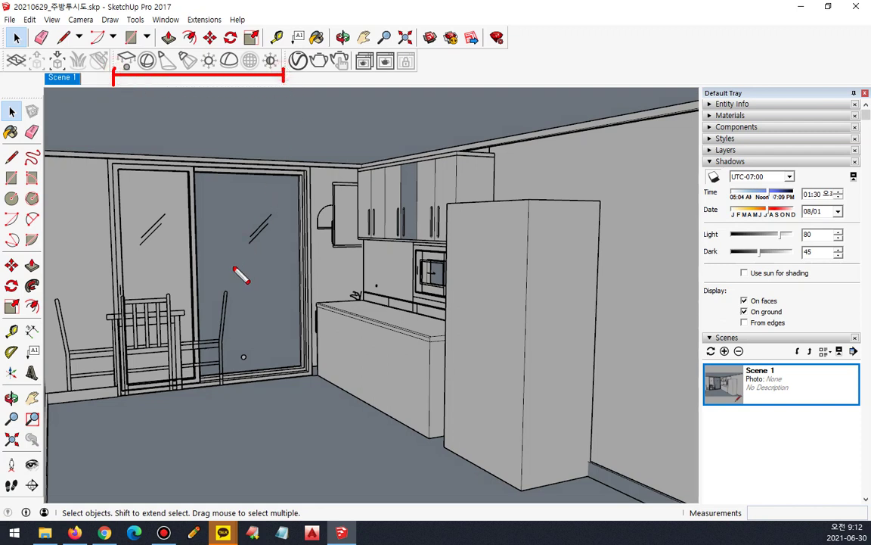
key("Escape")
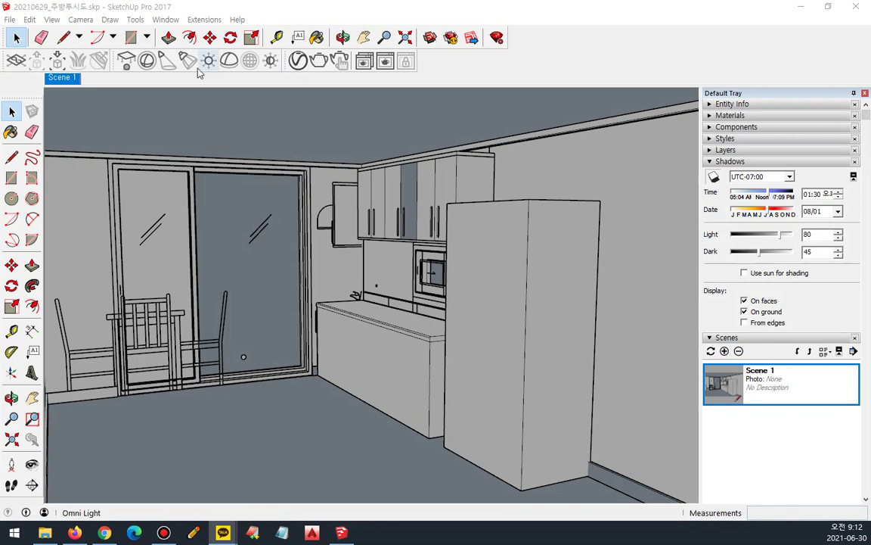
Draw a rectangular V-Ray plane light on the open kitchen floor between the dining chairs and the refrigerator box
left_click(127, 66)
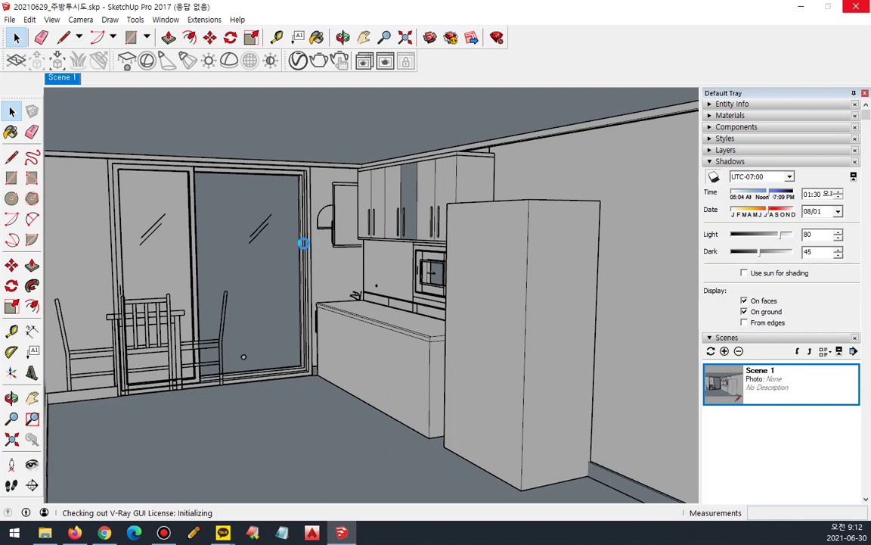
scroll(305, 248, "down", 1)
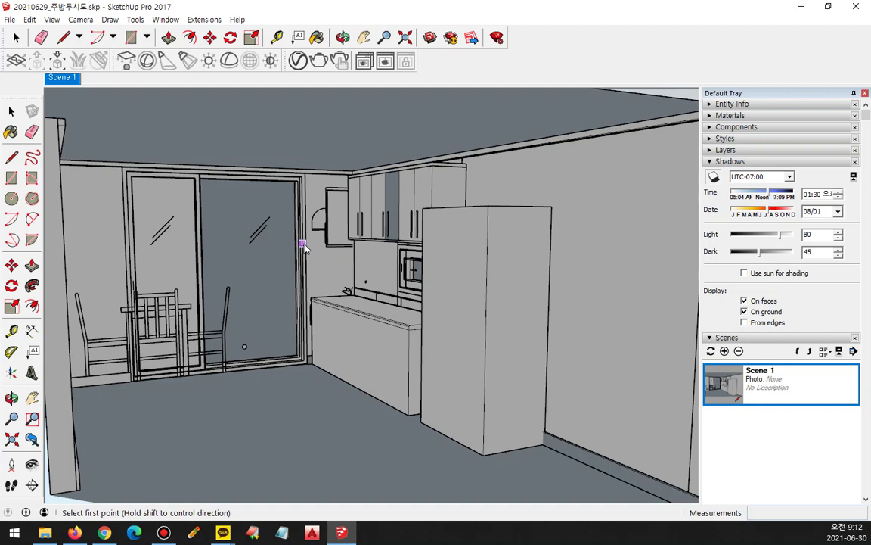
left_click(196, 393)
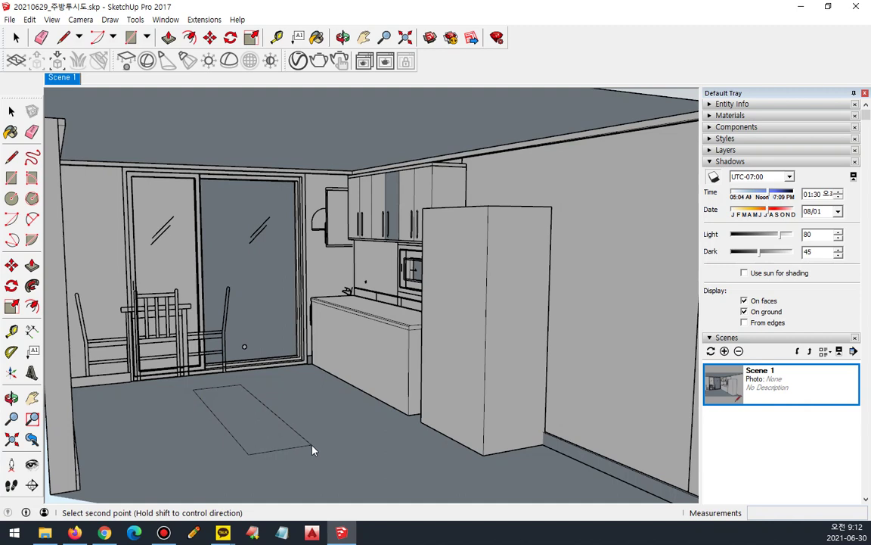
left_click(340, 441)
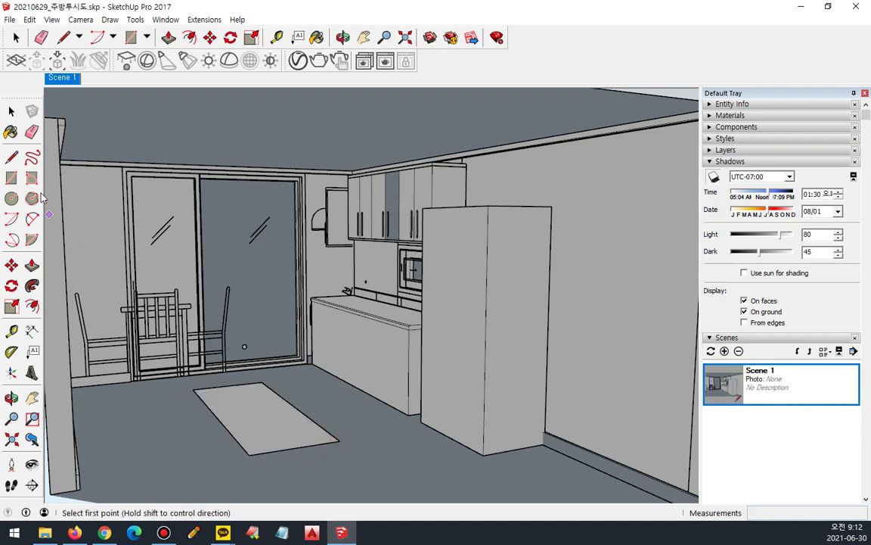
Move the plane light straight up from the floor to hang just below the ceiling
left_click(11, 264)
left_click(256, 424)
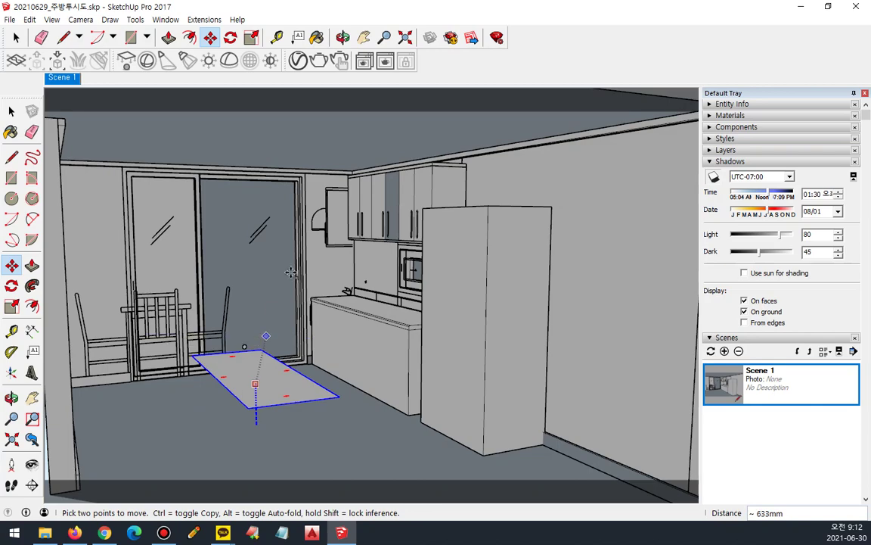
left_click(254, 196)
mouse_move(254, 196)
middle_mouse_down()
mouse_move(247, 320)
mouse_move(228, 256)
mouse_move(235, 227)
mouse_move(236, 292)
middle_mouse_up()
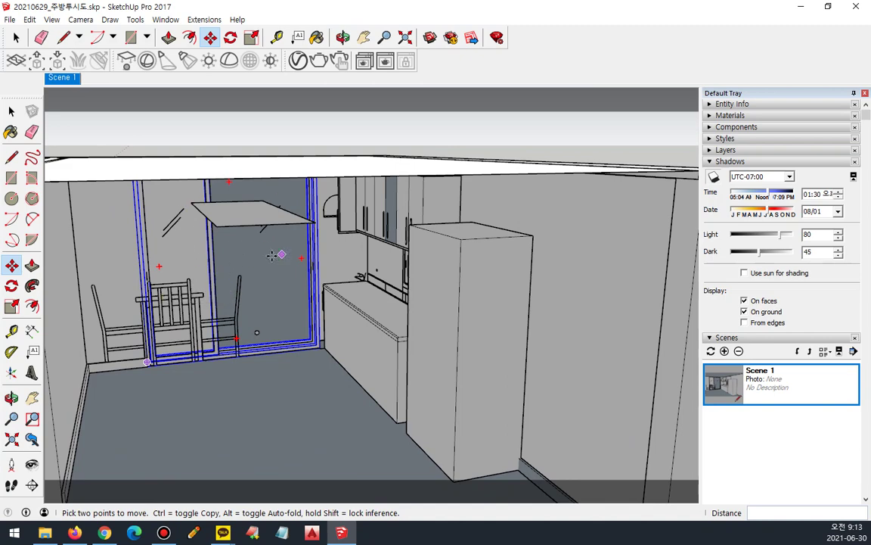
Show the layer list and hide the 3D 천정 layer
key("ctrl+t")
scroll(234, 285, "up", 3)
mouse_move(234, 285)
middle_mouse_down()
mouse_move(187, 299)
mouse_move(226, 259)
mouse_move(225, 235)
mouse_move(363, 305)
middle_mouse_up()
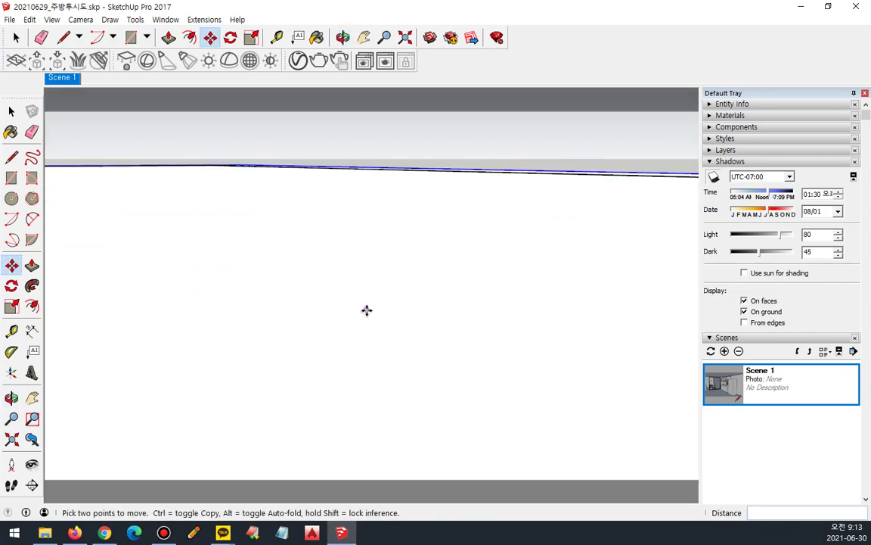
left_click(708, 162)
left_click(725, 150)
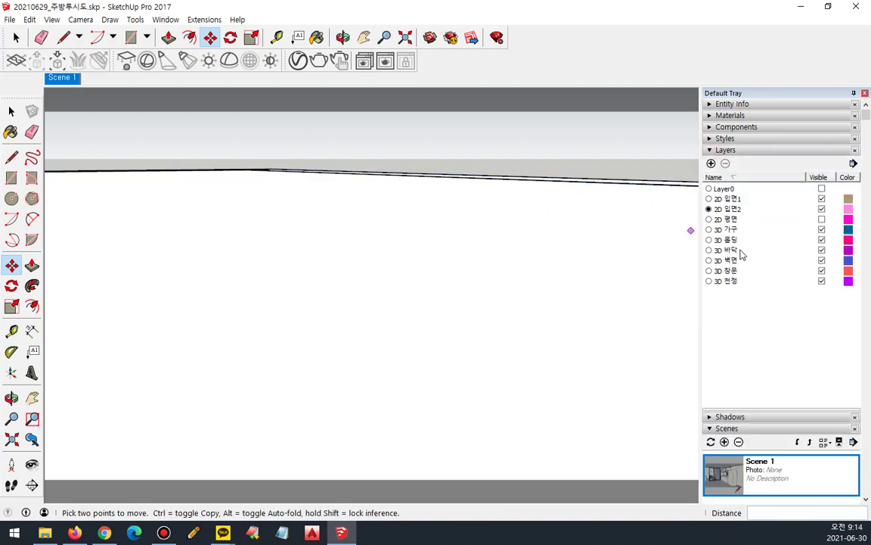
left_click(822, 281)
Reverse the back-facing front face of the fourth upper cabinet door, counted from the balcony window side
mouse_move(330, 261)
middle_mouse_down()
mouse_move(331, 307)
mouse_move(447, 243)
mouse_move(319, 277)
mouse_move(329, 268)
middle_mouse_up()
mouse_move(449, 283)
middle_mouse_down()
mouse_move(385, 321)
mouse_move(254, 315)
mouse_move(299, 247)
mouse_move(300, 171)
mouse_move(301, 252)
mouse_move(284, 288)
mouse_move(302, 285)
mouse_move(284, 166)
middle_mouse_up()
left_click_drag(289, 158, 301, 159)
key("Escape")
mouse_move(289, 146)
middle_mouse_down()
mouse_move(352, 293)
mouse_move(492, 189)
mouse_move(380, 253)
mouse_move(343, 193)
middle_mouse_up()
mouse_move(325, 181)
left_mouse_down()
mouse_move(315, 191)
mouse_move(383, 183)
mouse_move(357, 188)
mouse_move(330, 175)
mouse_move(337, 162)
left_mouse_up()
key("Escape")
key("Escape")
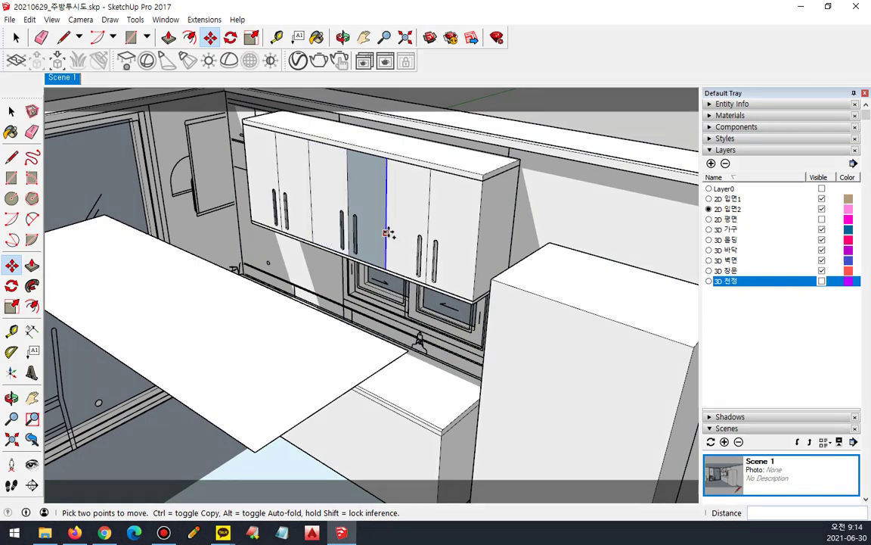
key("space")
left_click(365, 185)
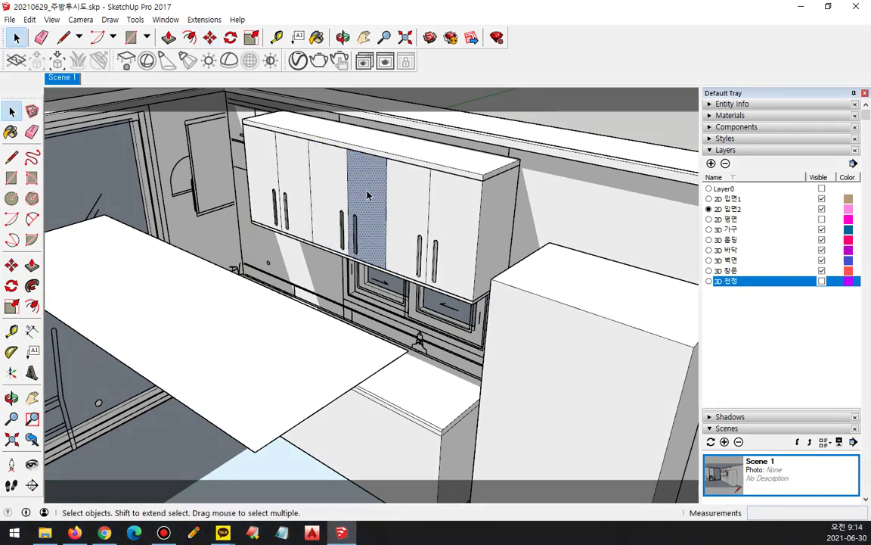
right_click(365, 185)
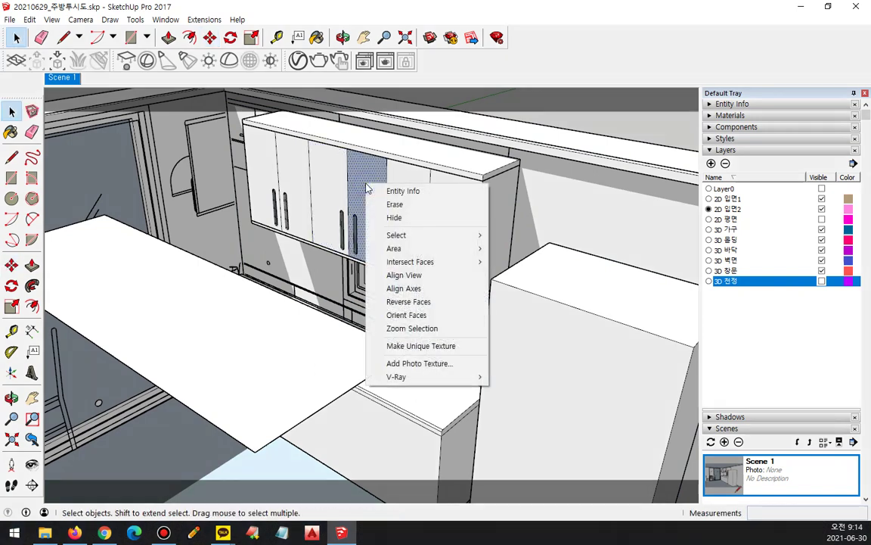
left_click(469, 305)
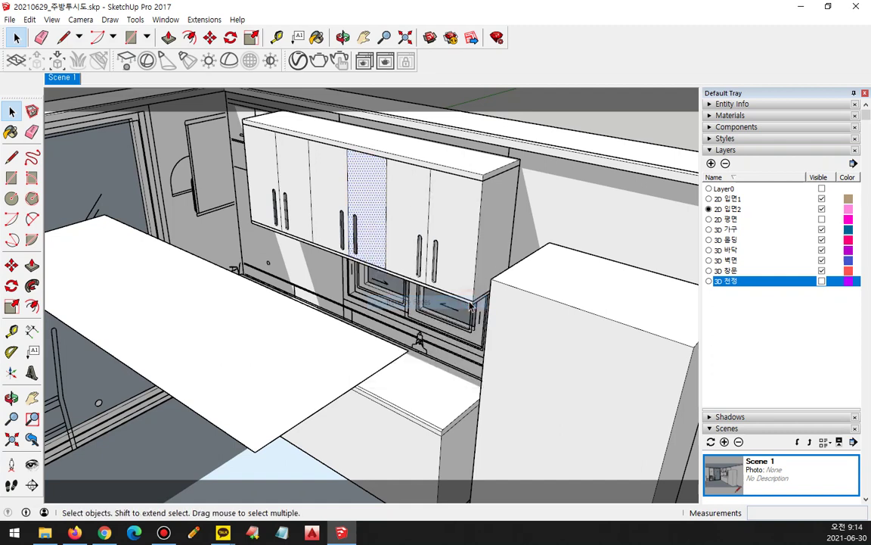
left_click(504, 105)
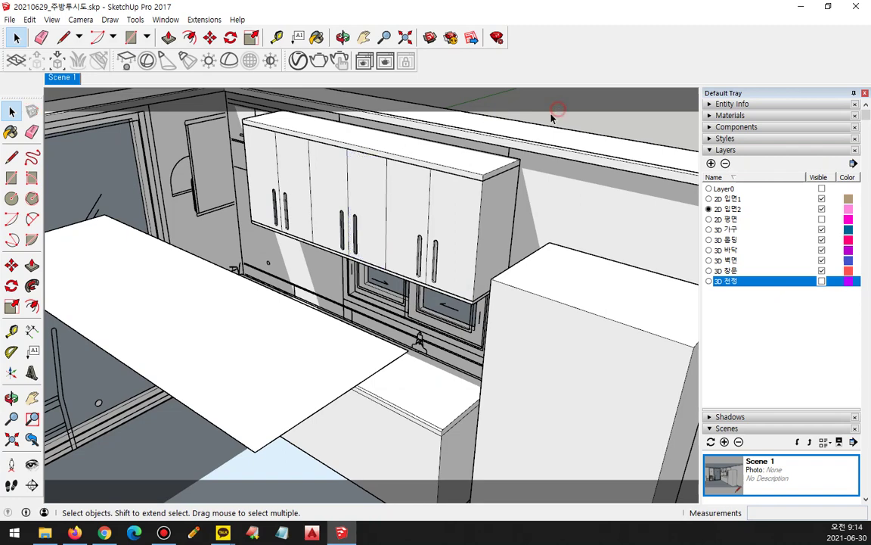
Edit the plane light component and reverse its face, leaving the component when finished
left_click(252, 320)
double_click(235, 339)
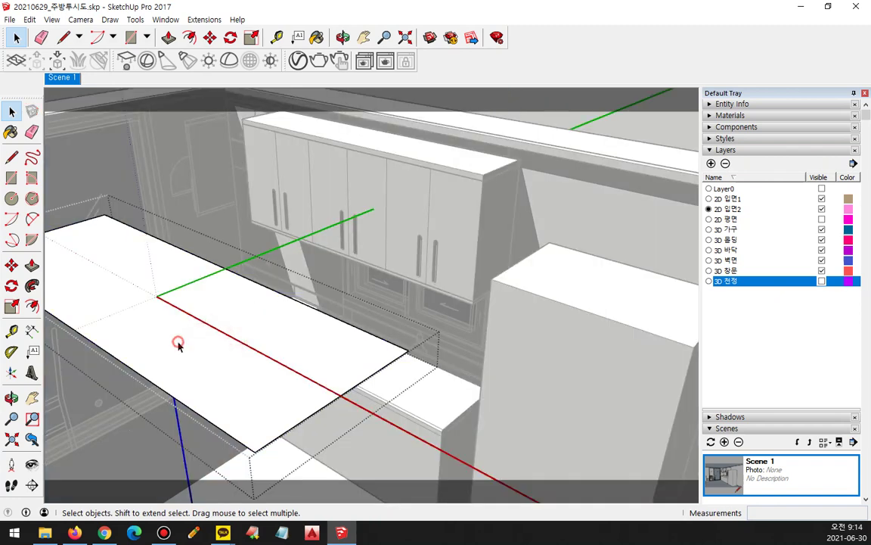
right_click(178, 345)
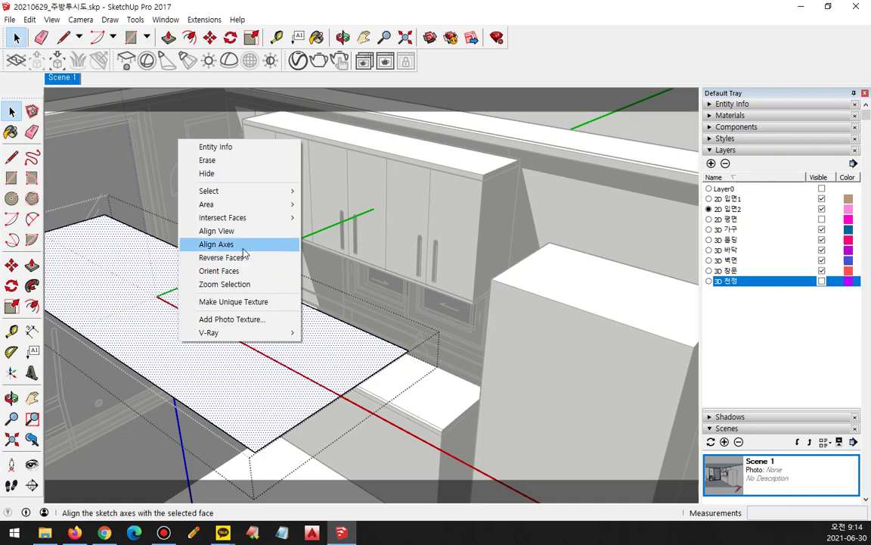
left_click(243, 272)
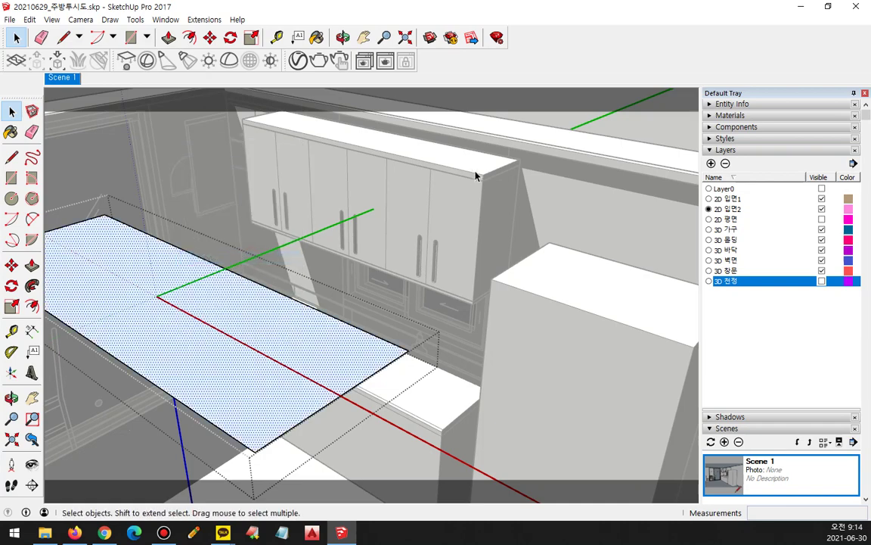
middle_click_drag(603, 118, 173, 281)
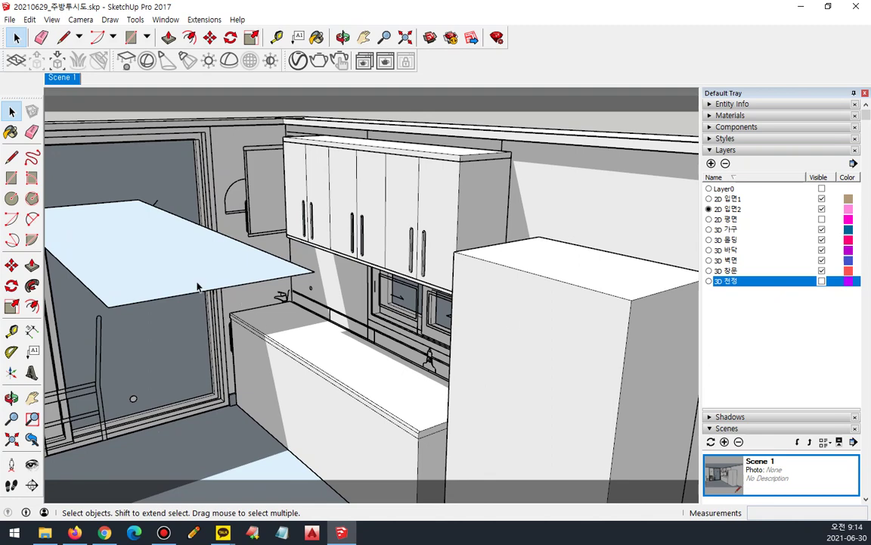
Inspect the entity information of the face inside the plane light component
double_click(191, 262)
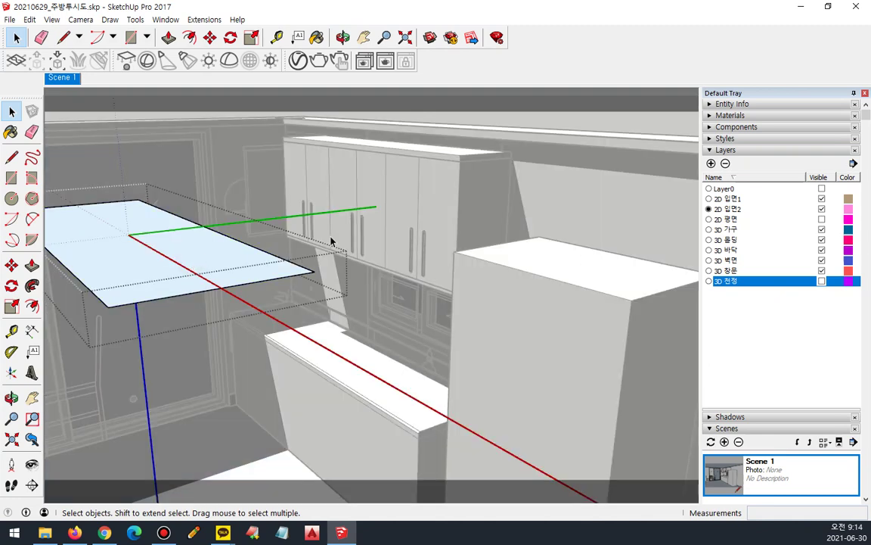
left_click(713, 105)
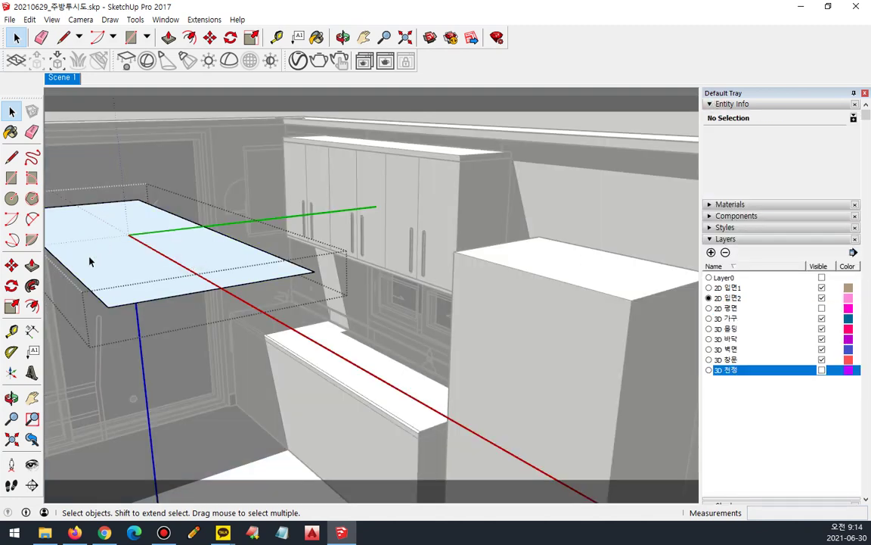
double_click(112, 257)
left_click(112, 257)
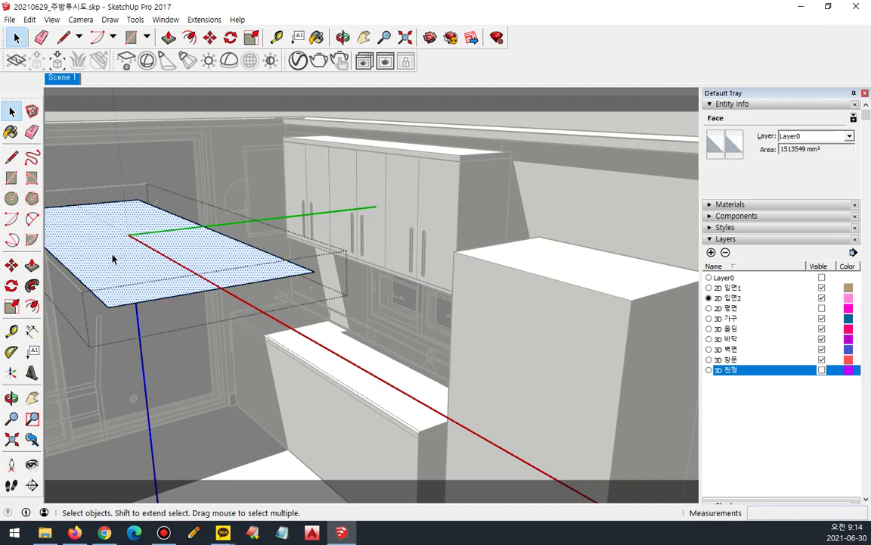
left_click(567, 108)
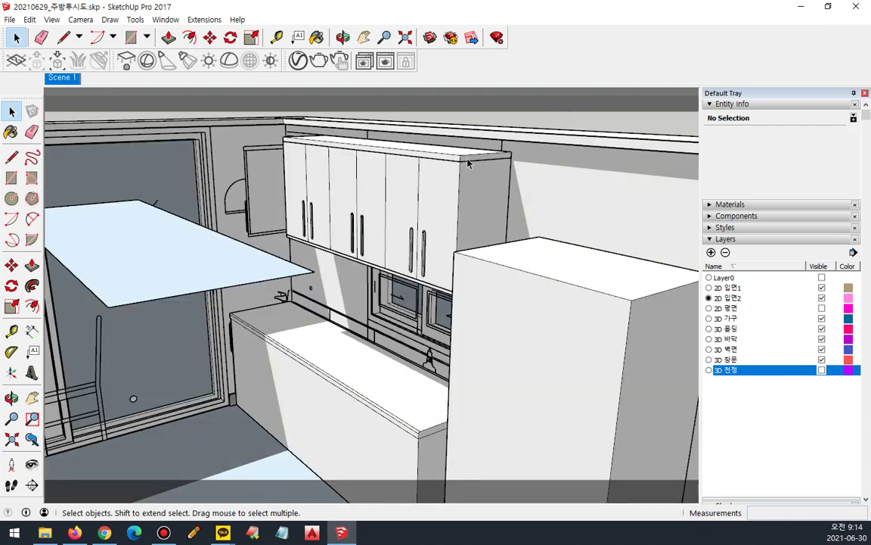
Assign the plane light component to the 3D 천정 layer and make that layer visible
left_click(143, 289)
left_click(848, 137)
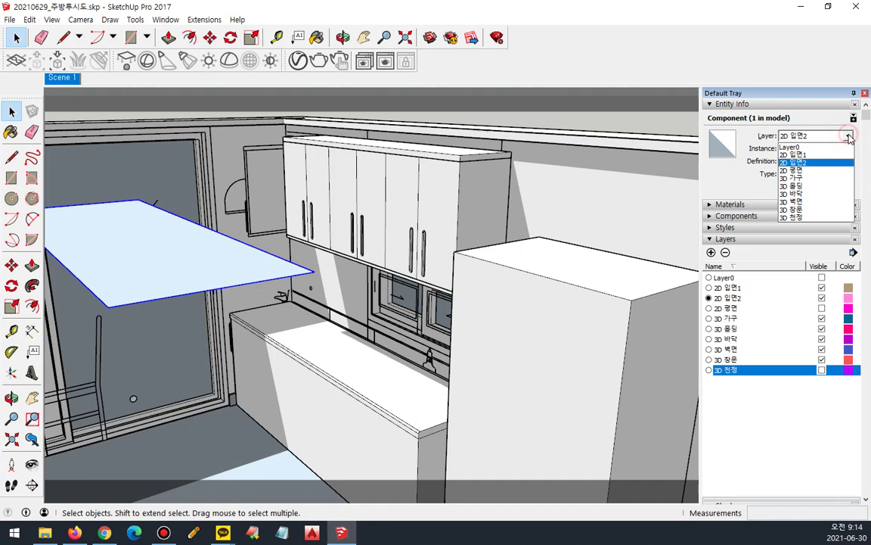
left_click(831, 217)
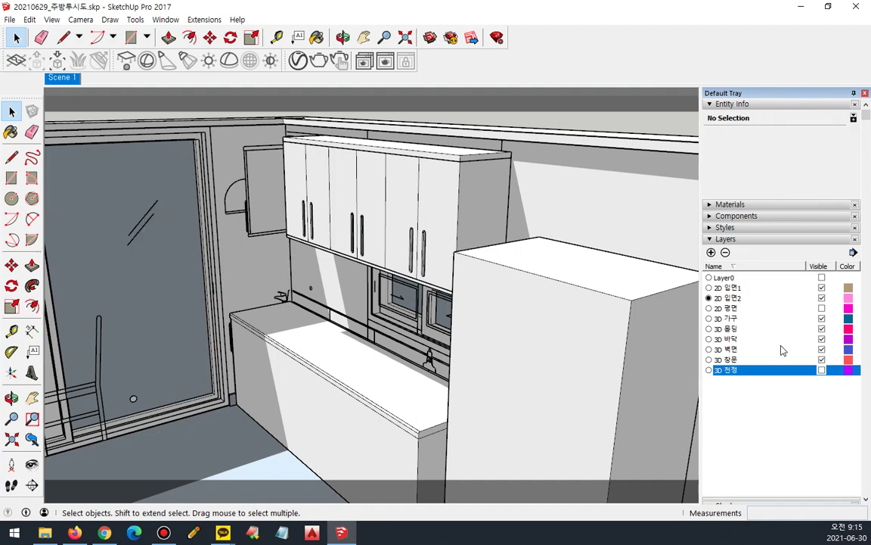
left_click(822, 370)
Bring the camera back to the saved Scene 1 view of the kitchen
middle_click_drag(606, 354, 268, 261)
left_click(11, 439)
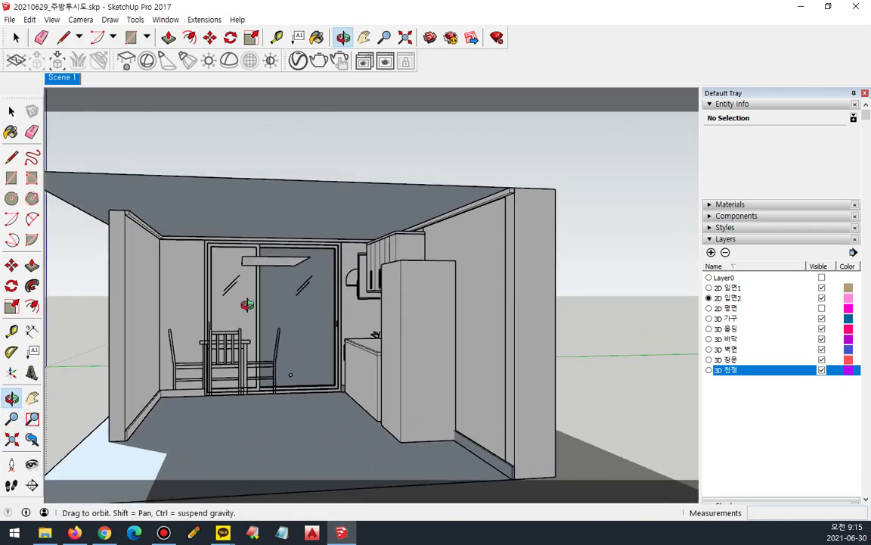
scroll(318, 291, "up", 4)
scroll(318, 291, "up", 1)
middle_click_drag(57, 95, 352, 67)
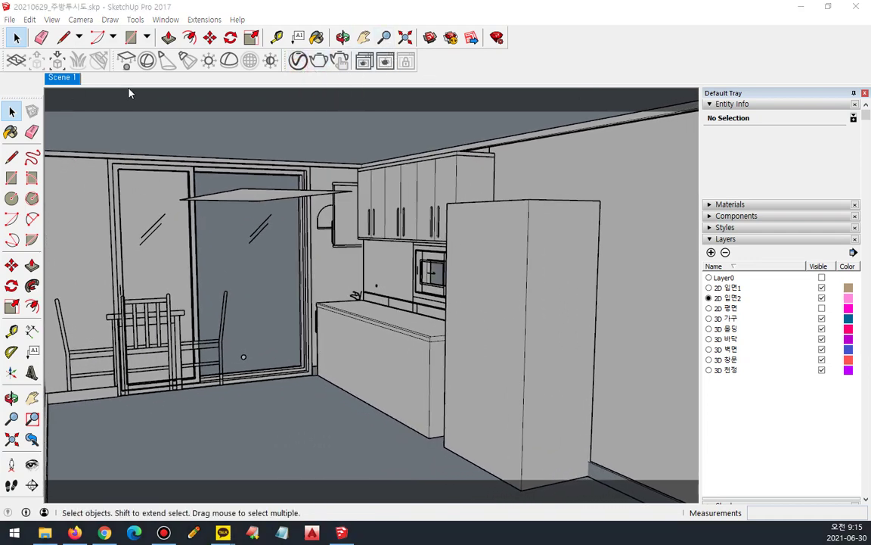
Open the render settings of the V-Ray Asset Editor with the additional settings such as Raytrace and Global Illumination shown
left_click_drag(0, 72, 261, 72)
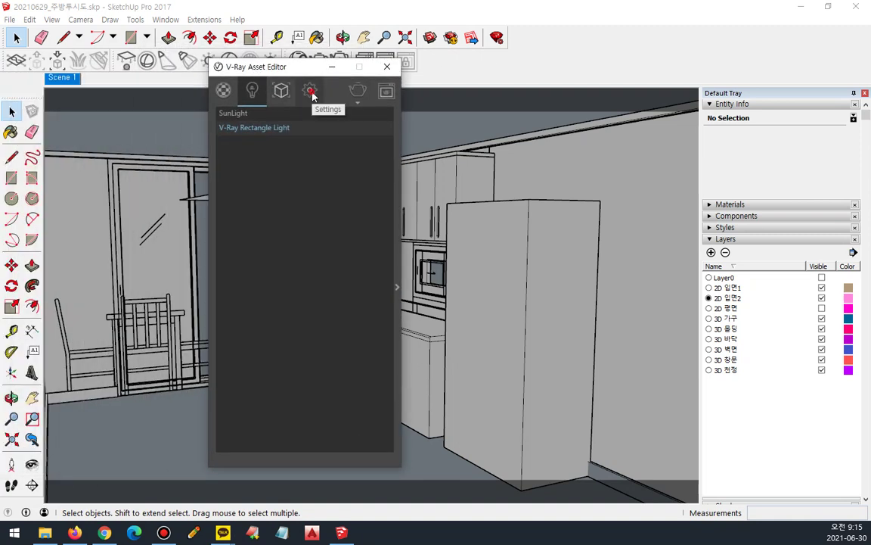
left_click(311, 92)
left_click(396, 289)
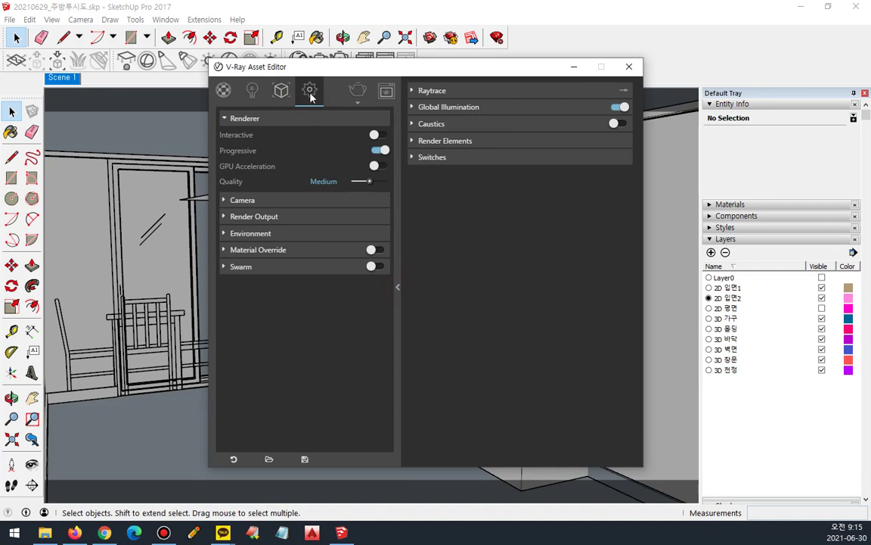
left_click_drag(302, 76, 238, 130)
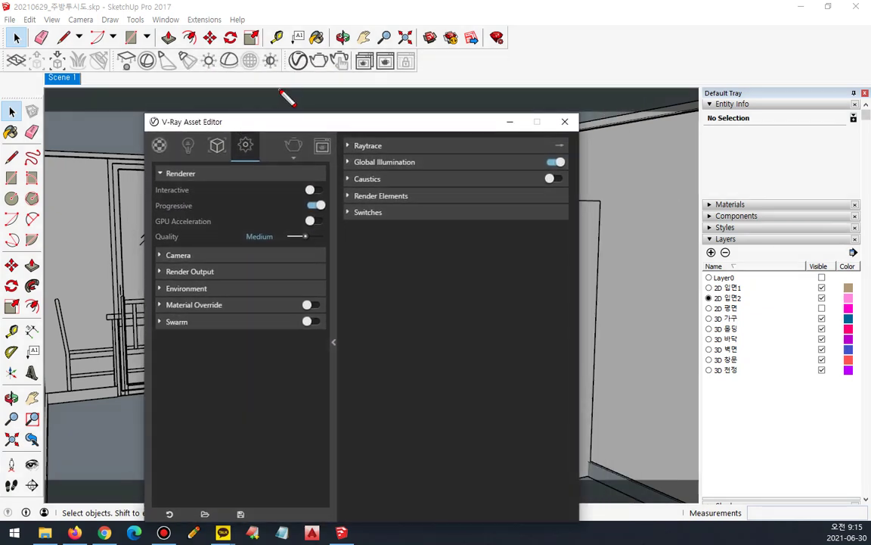
mouse_move(311, 72)
left_mouse_down()
mouse_move(282, 56)
mouse_move(310, 62)
left_mouse_up()
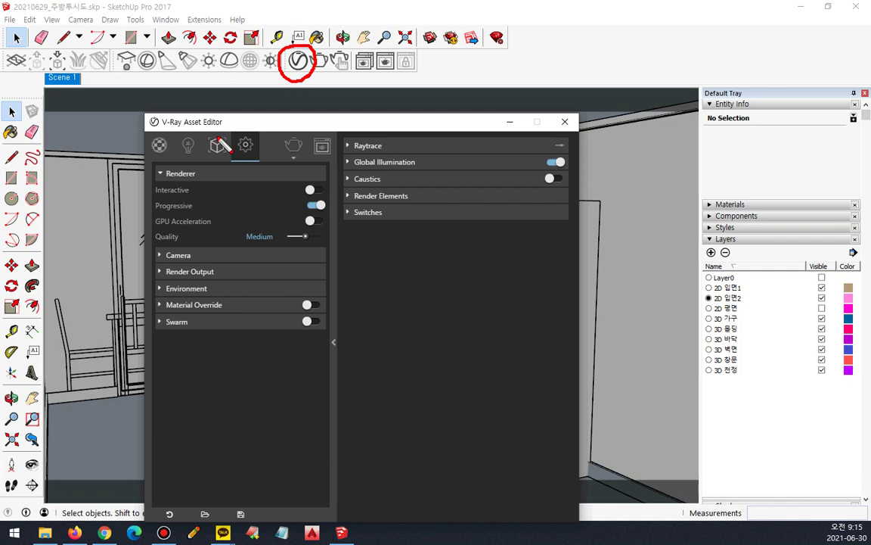
mouse_move(257, 163)
left_mouse_down()
mouse_move(230, 153)
mouse_move(264, 141)
left_mouse_up()
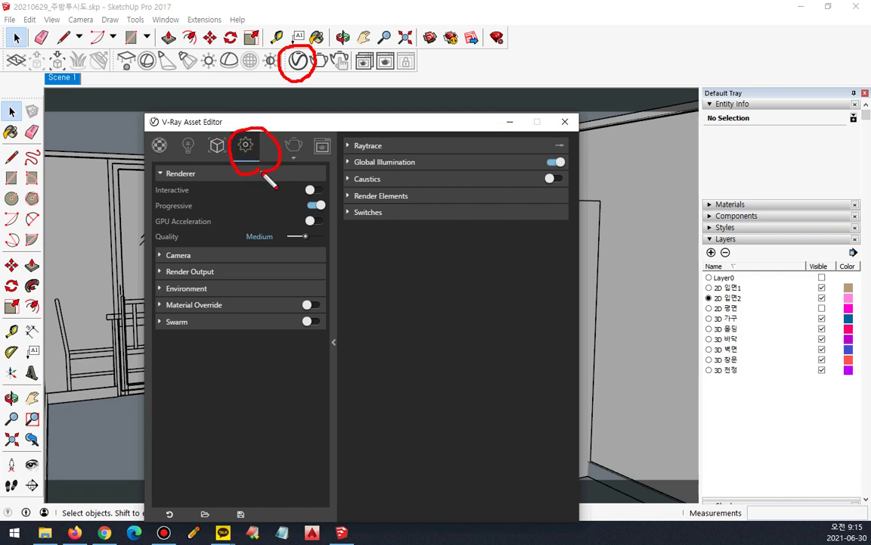
mouse_move(221, 186)
left_mouse_down()
mouse_move(214, 347)
mouse_move(349, 212)
mouse_move(464, 309)
mouse_move(470, 355)
mouse_move(432, 337)
left_mouse_up()
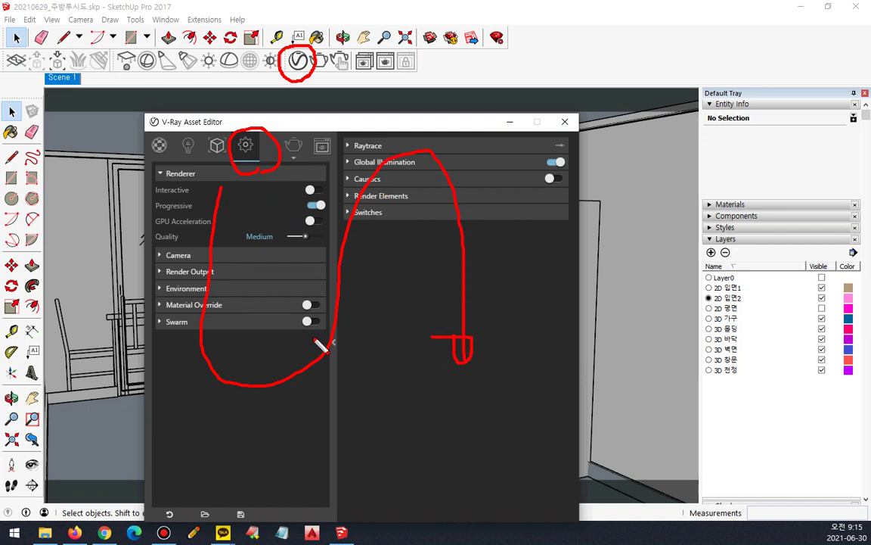
key("Escape")
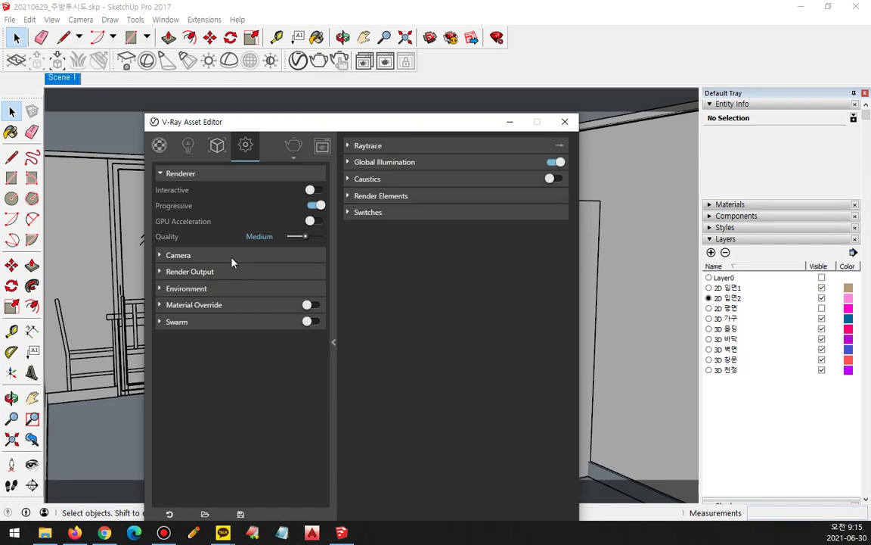
Enable all four Environment Overrides in the render settings: GI (Skylight), Reflection, Refraction and Secondary Matte
left_click(160, 289)
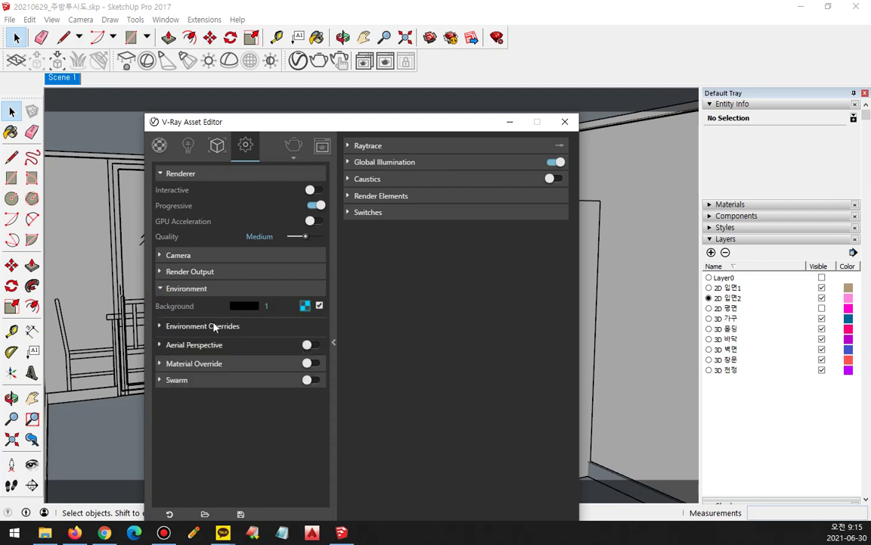
left_click(162, 325)
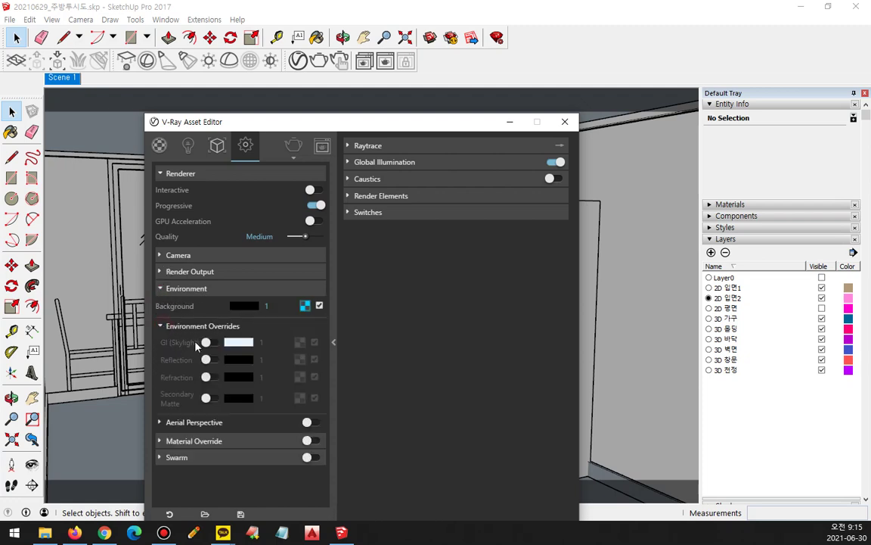
left_click(211, 343)
left_click(211, 360)
left_click(211, 376)
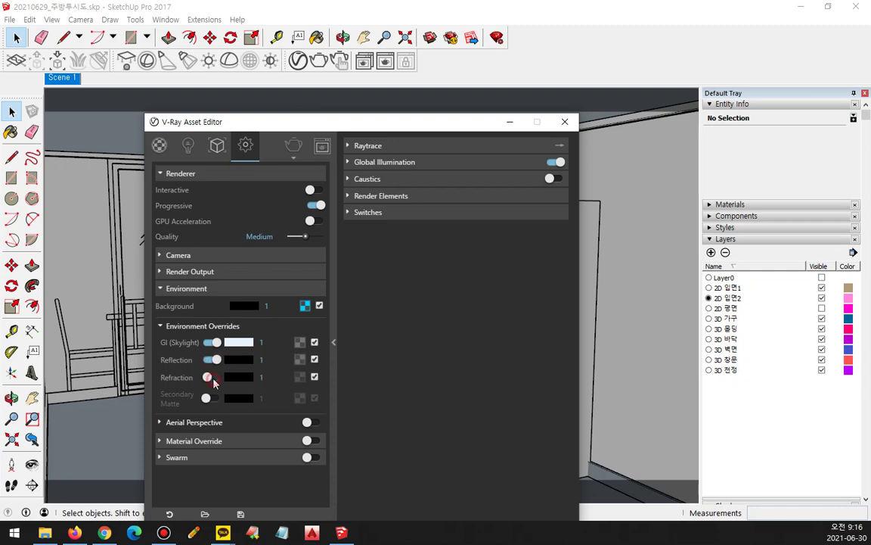
left_click(208, 397)
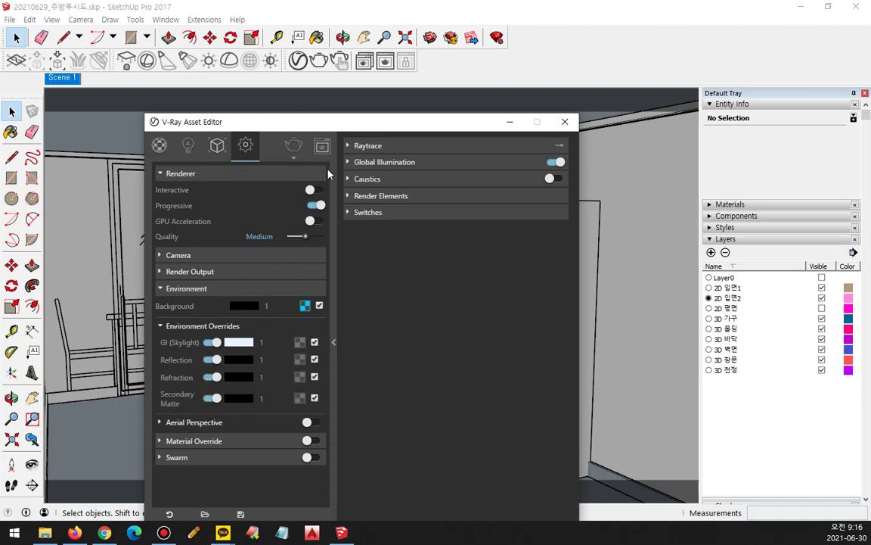
Show the advanced Raytrace settings and set the Antialiasing Filter type to Catmull Rom
left_click(349, 146)
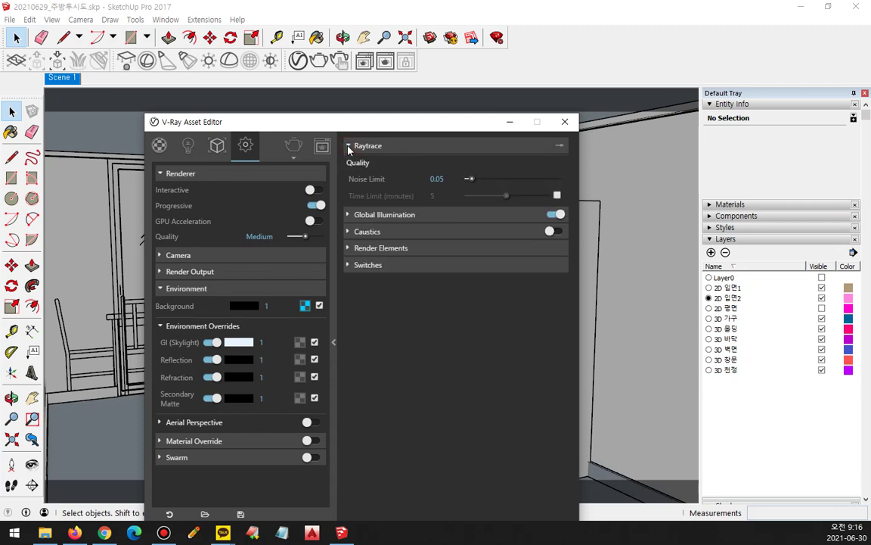
left_click(559, 145)
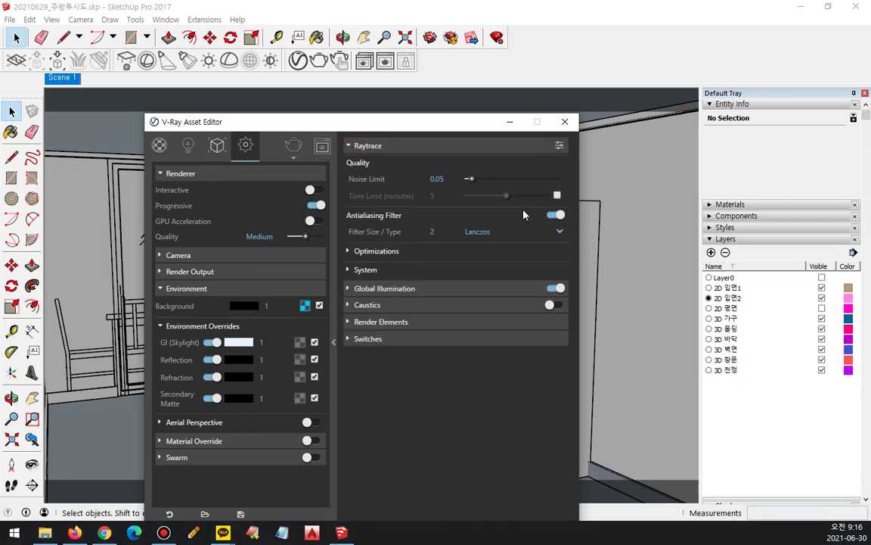
left_click(528, 233)
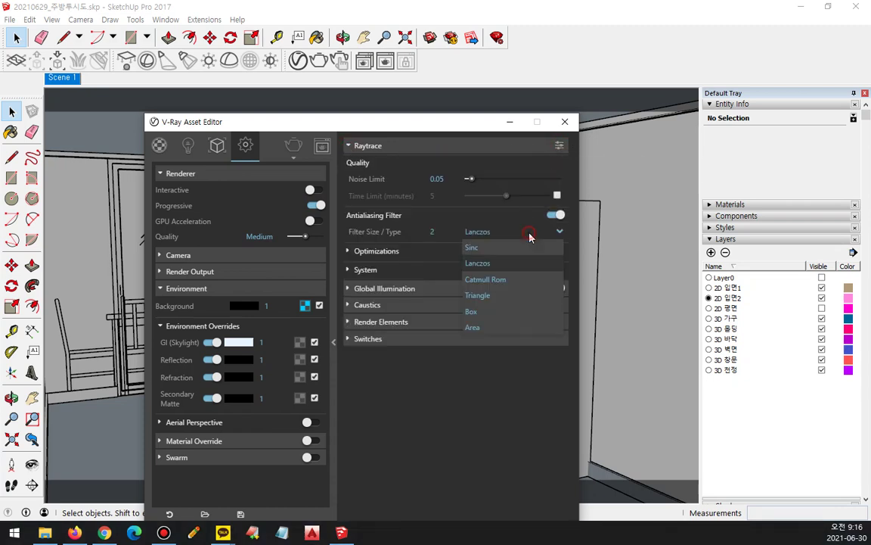
left_click(522, 279)
key("F9")
mouse_move(571, 154)
left_mouse_down()
mouse_move(551, 154)
mouse_move(566, 140)
mouse_move(569, 152)
left_mouse_up()
mouse_move(494, 239)
left_mouse_down()
mouse_move(496, 220)
mouse_move(505, 239)
mouse_move(481, 242)
left_mouse_up()
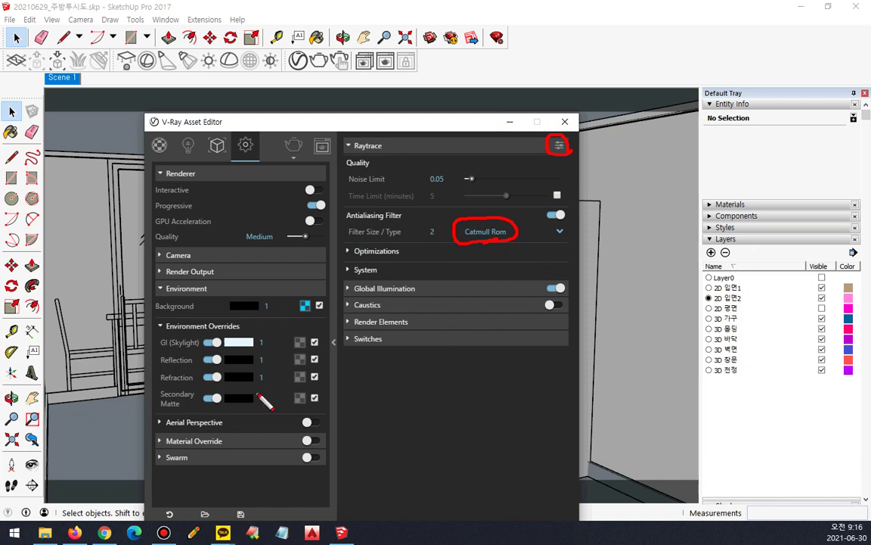
mouse_move(242, 332)
left_mouse_down()
mouse_move(181, 339)
mouse_move(274, 400)
mouse_move(246, 329)
left_mouse_up()
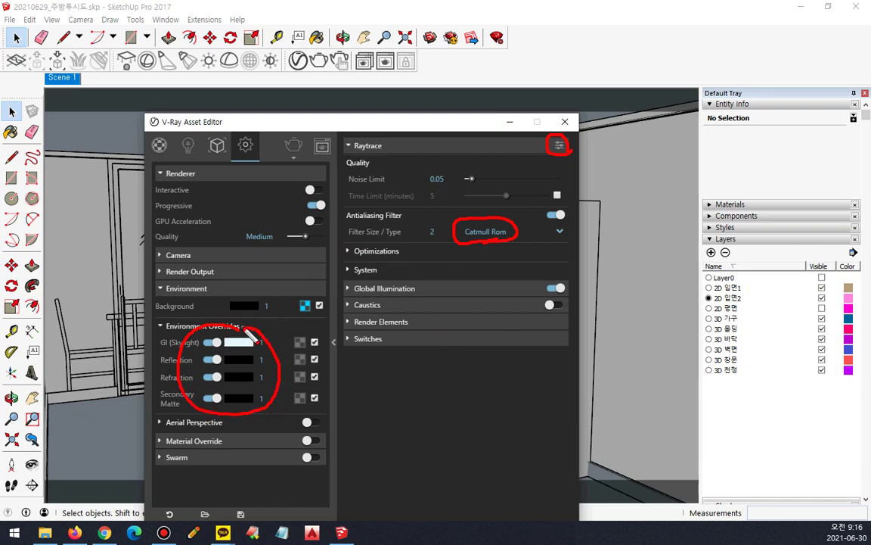
mouse_move(568, 158)
left_mouse_down()
mouse_move(547, 135)
mouse_move(567, 160)
left_mouse_up()
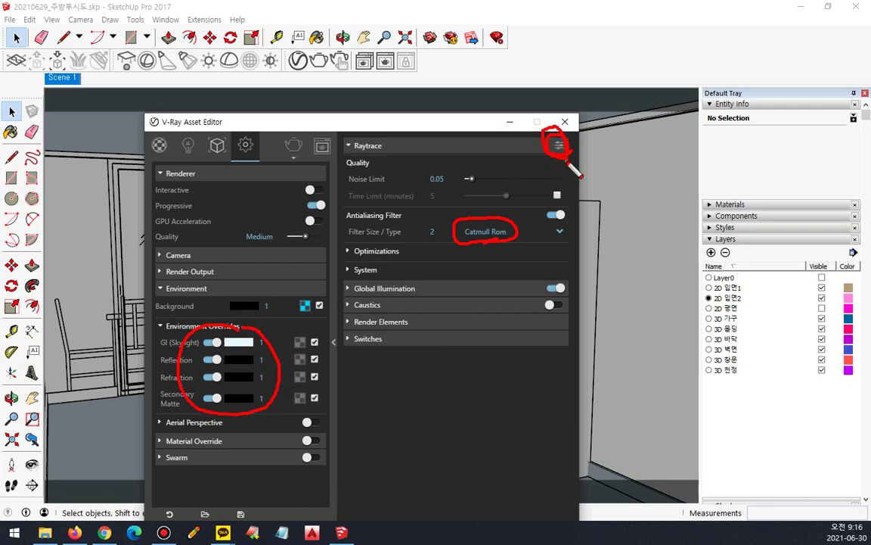
mouse_move(493, 256)
left_mouse_down()
mouse_move(477, 229)
mouse_move(504, 258)
left_mouse_up()
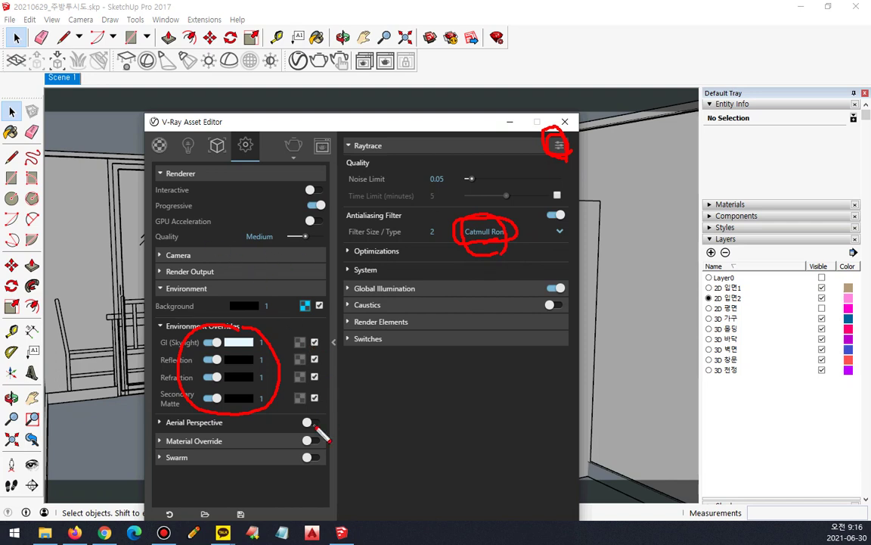
key("Escape")
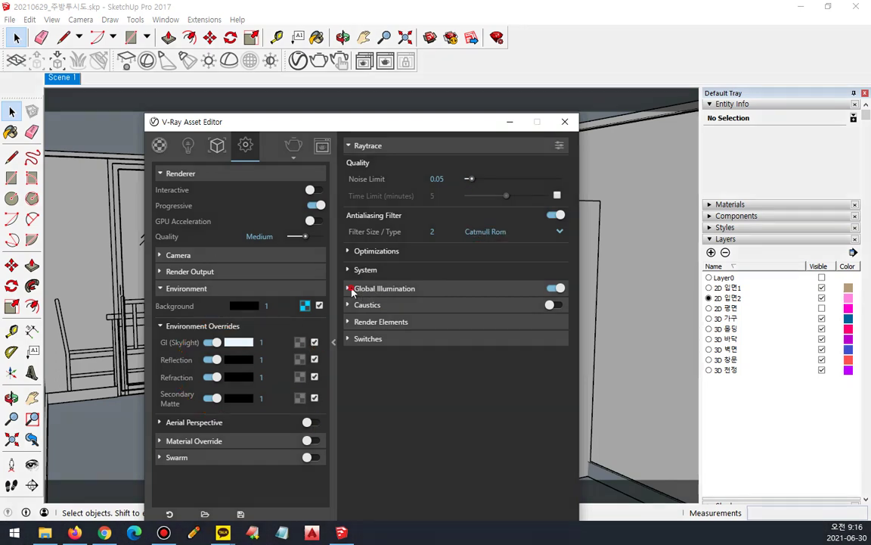
Show the Global Illumination settings and render the kitchen view with V-Ray
left_click(350, 288)
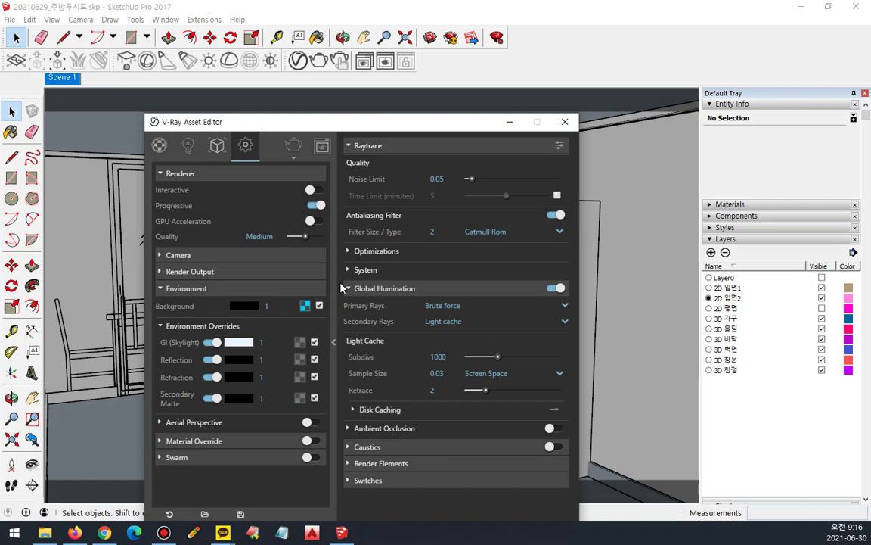
mouse_move(264, 327)
left_mouse_down()
mouse_move(315, 365)
mouse_move(399, 162)
left_mouse_up()
key("Escape")
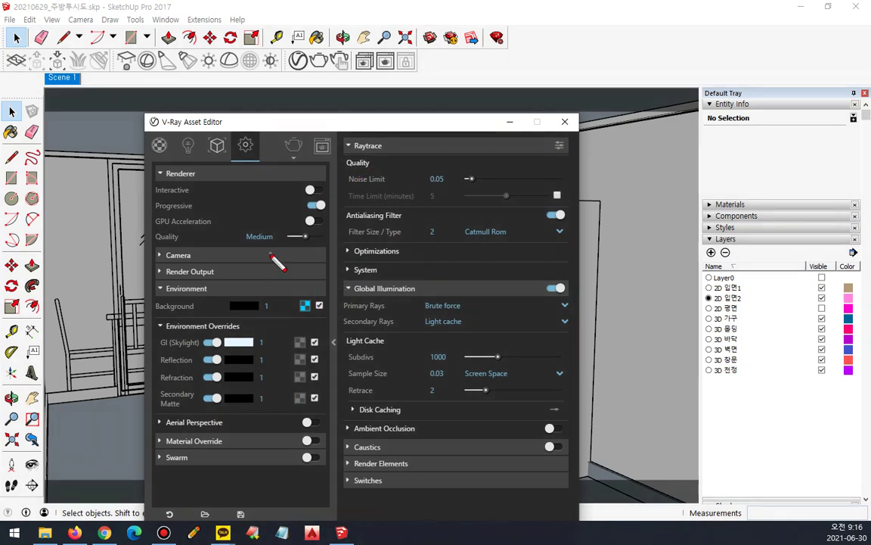
left_click(293, 146)
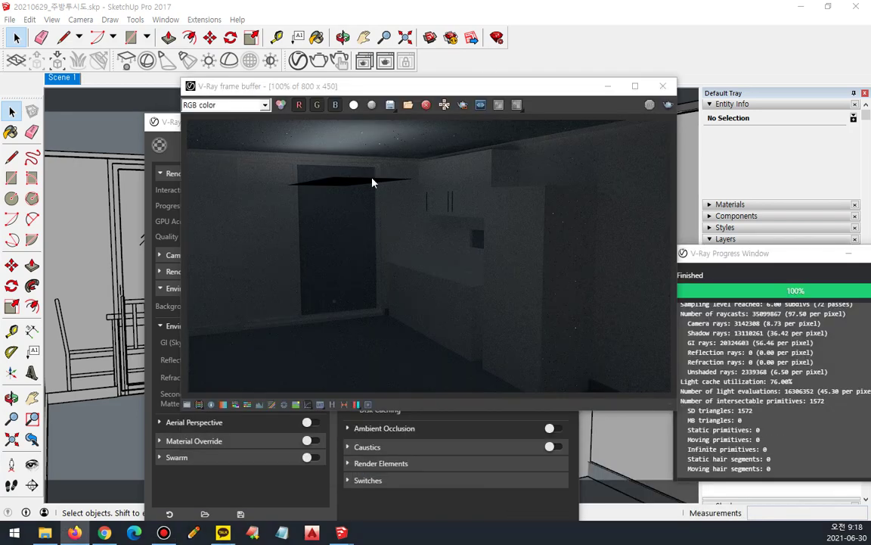
mouse_move(356, 206)
left_mouse_down()
mouse_move(318, 195)
mouse_move(412, 183)
mouse_move(350, 190)
mouse_move(319, 133)
mouse_move(355, 135)
left_mouse_up()
mouse_move(343, 229)
left_mouse_down()
mouse_move(306, 227)
mouse_move(287, 187)
left_mouse_up()
key("Escape")
Close the rendered image and rotate the plane light about the midpoint of its edge to flip it upside down
left_click(663, 83)
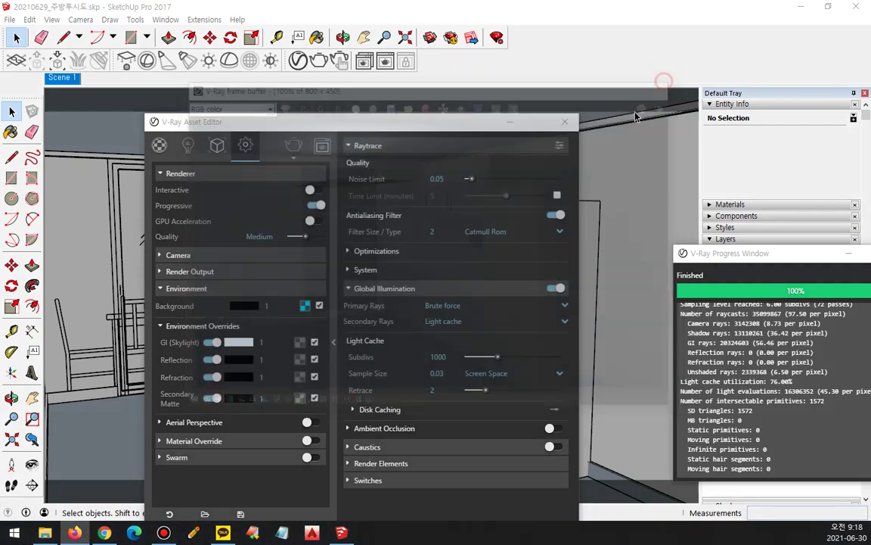
left_click(510, 118)
left_click(246, 191)
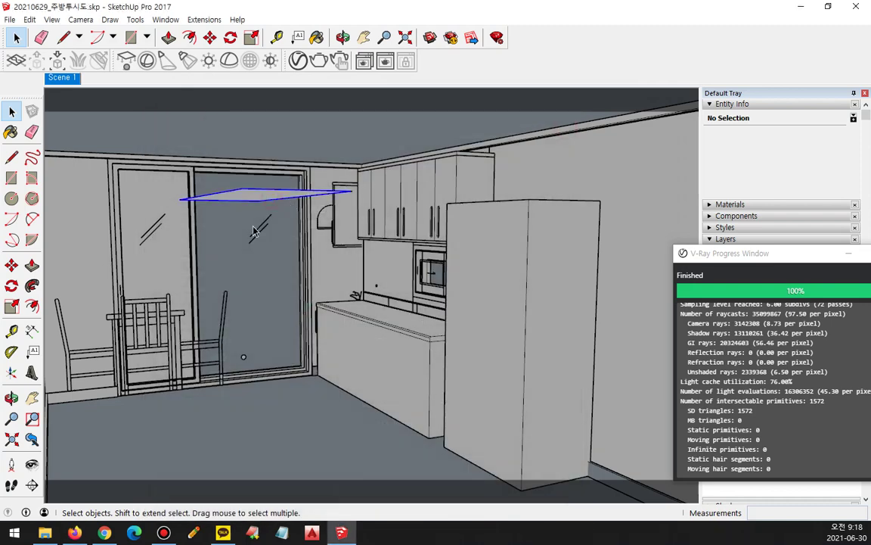
left_click(11, 285)
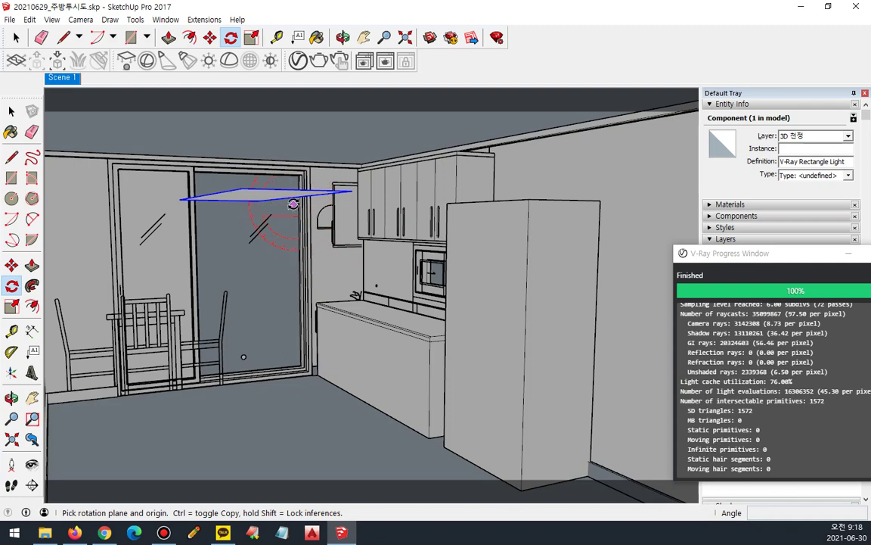
key("o")
middle_click_drag(294, 193, 225, 224)
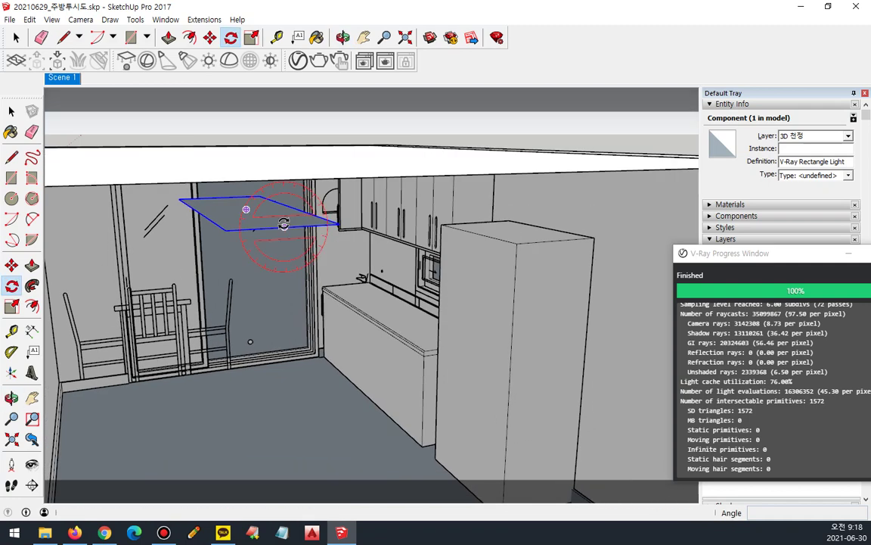
left_click(226, 229)
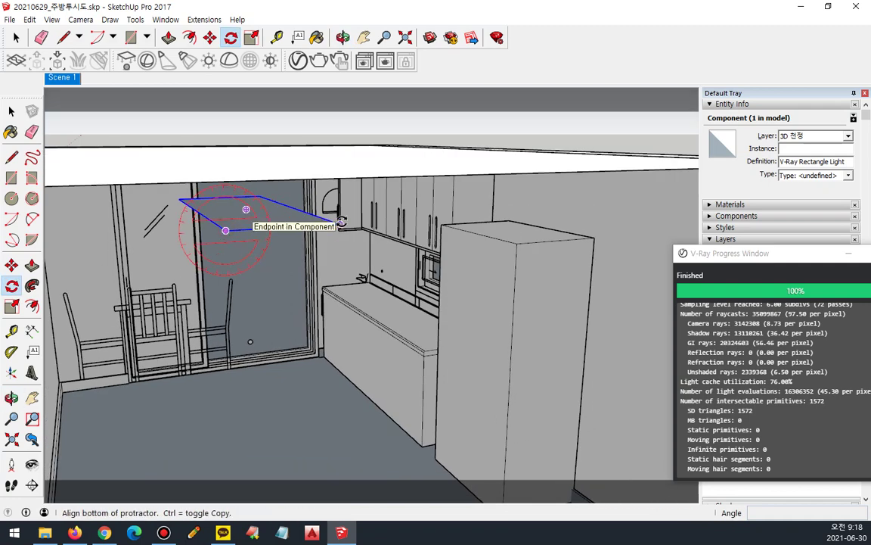
key("Escape")
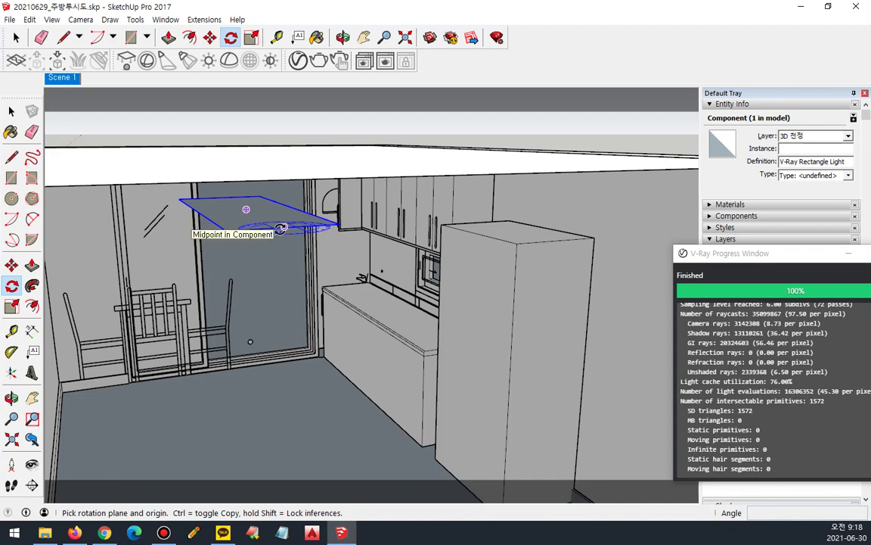
left_click(284, 227)
left_click(340, 224)
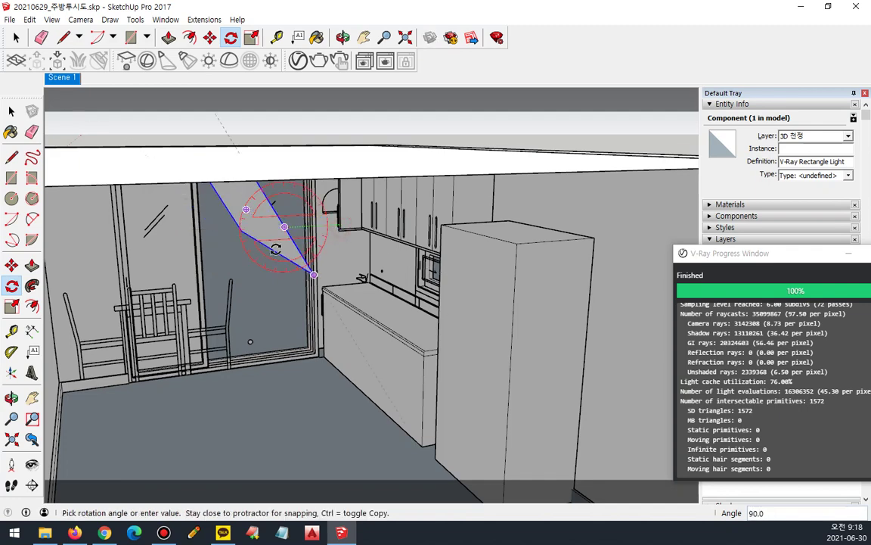
Restore the interior view of the kitchen and render it again with the flipped plane light
middle_click_drag(185, 203, 257, 242)
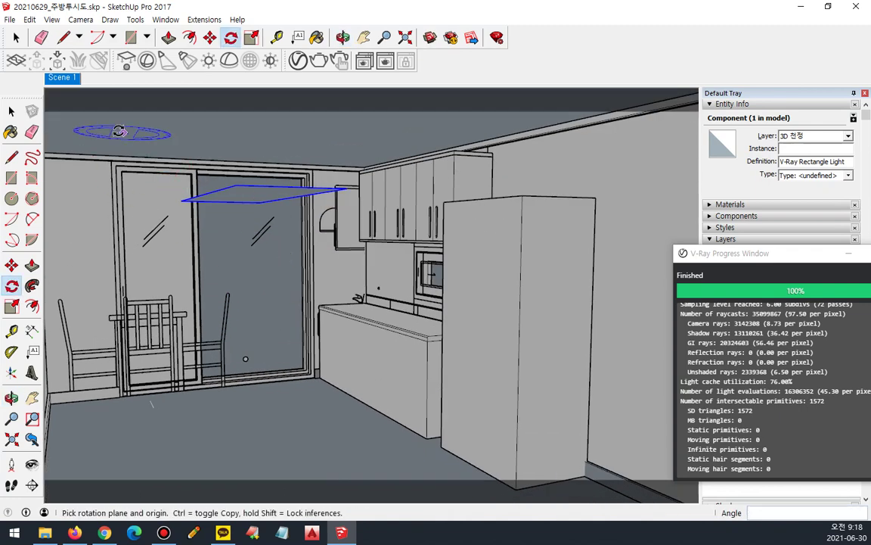
left_click(320, 62)
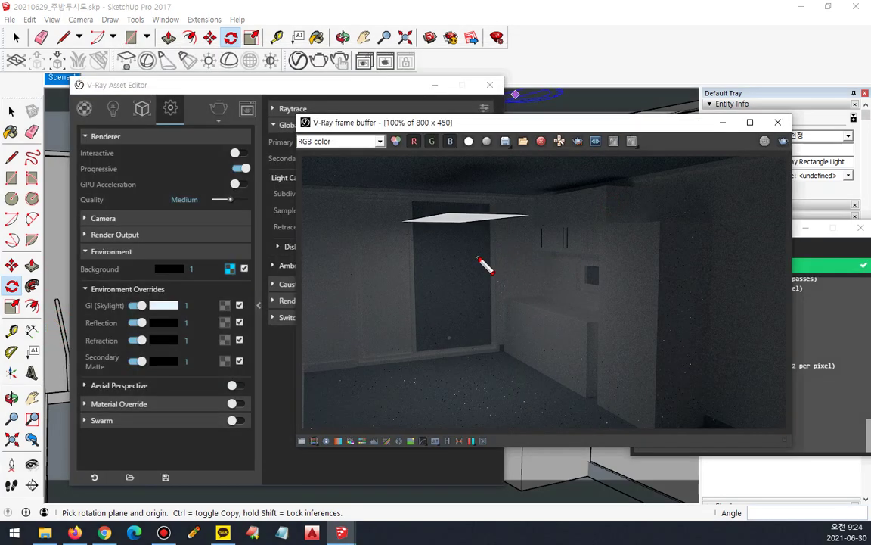
mouse_move(454, 225)
left_mouse_down()
mouse_move(398, 371)
mouse_move(558, 239)
mouse_move(445, 226)
left_mouse_up()
mouse_move(503, 196)
left_mouse_down()
mouse_move(504, 260)
mouse_move(512, 240)
mouse_move(480, 241)
left_mouse_up()
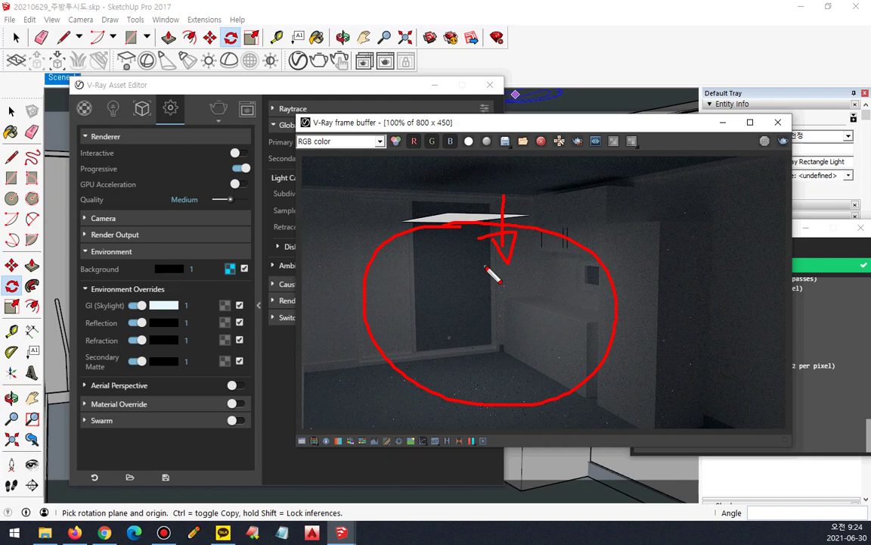
mouse_move(173, 286)
left_mouse_down()
mouse_move(127, 292)
mouse_move(201, 350)
mouse_move(178, 293)
left_mouse_up()
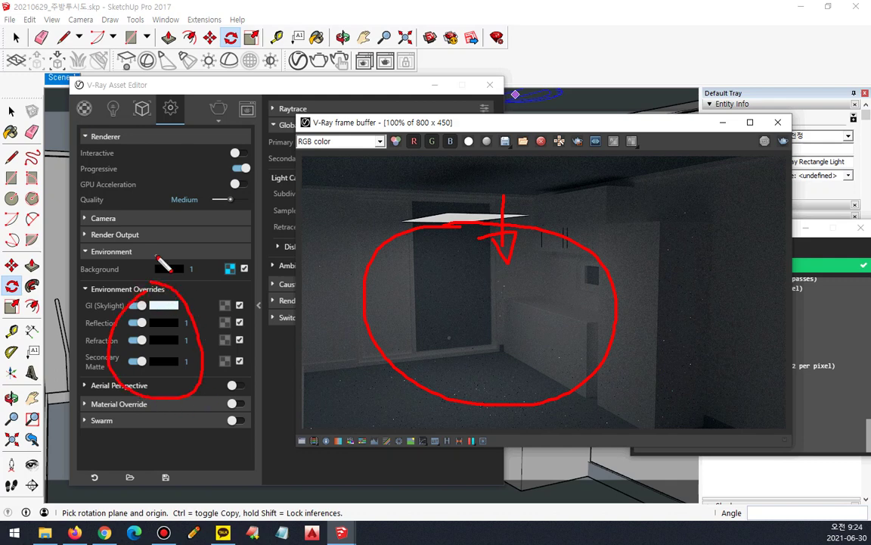
mouse_move(454, 215)
left_mouse_down()
mouse_move(420, 221)
mouse_move(435, 219)
left_mouse_up()
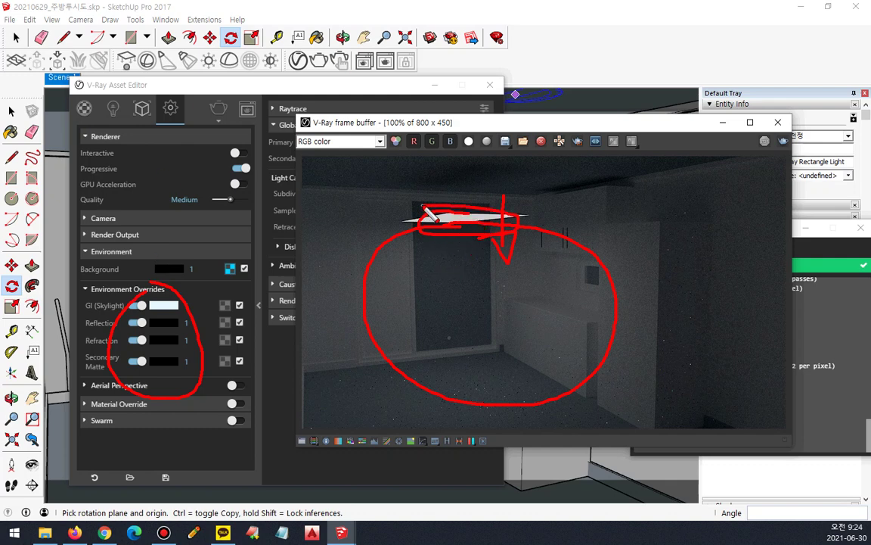
key("Escape")
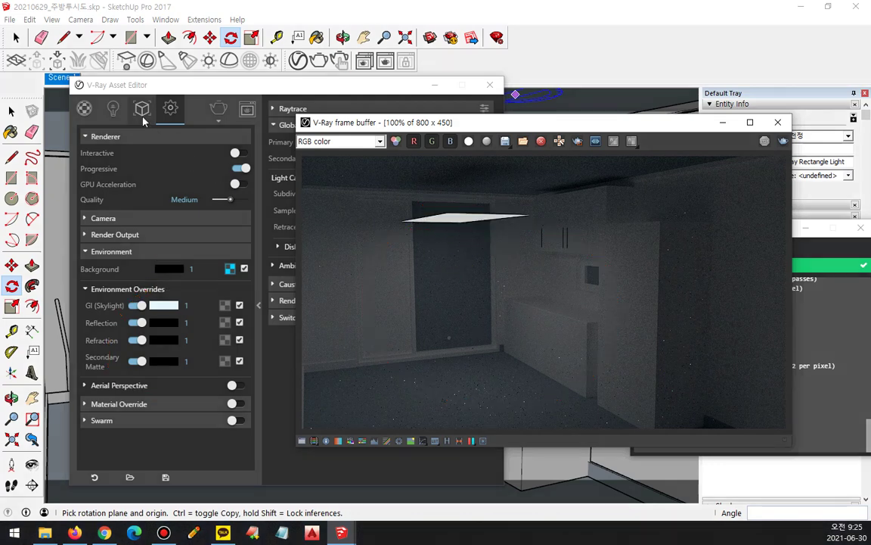
Examine the light settings of the SunLight and the V-Ray Rectangle Light in the V-Ray Asset Editor
left_click(129, 83)
mouse_move(76, 134)
left_mouse_down()
mouse_move(91, 89)
mouse_move(55, 144)
mouse_move(97, 85)
mouse_move(115, 127)
mouse_move(127, 101)
mouse_move(141, 120)
mouse_move(168, 115)
mouse_move(167, 99)
mouse_move(174, 125)
mouse_move(198, 113)
mouse_move(208, 94)
mouse_move(222, 130)
left_mouse_up()
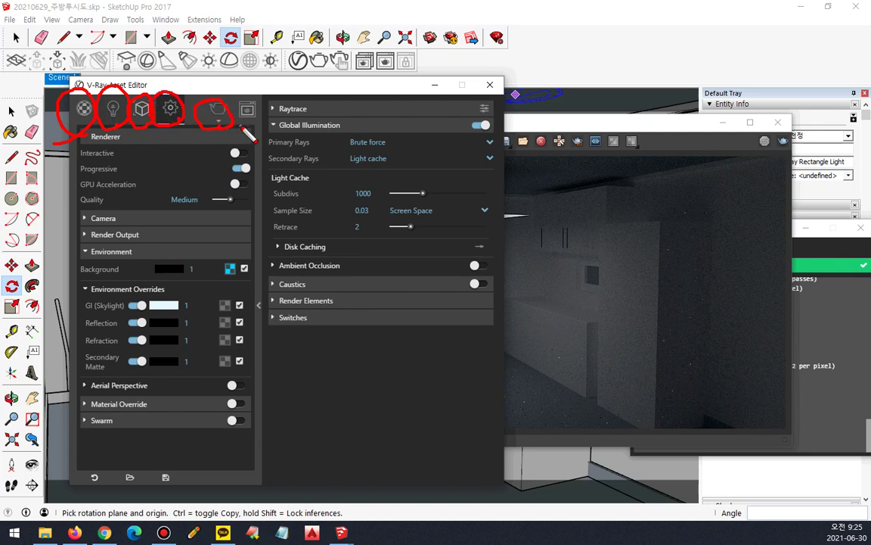
key("Escape")
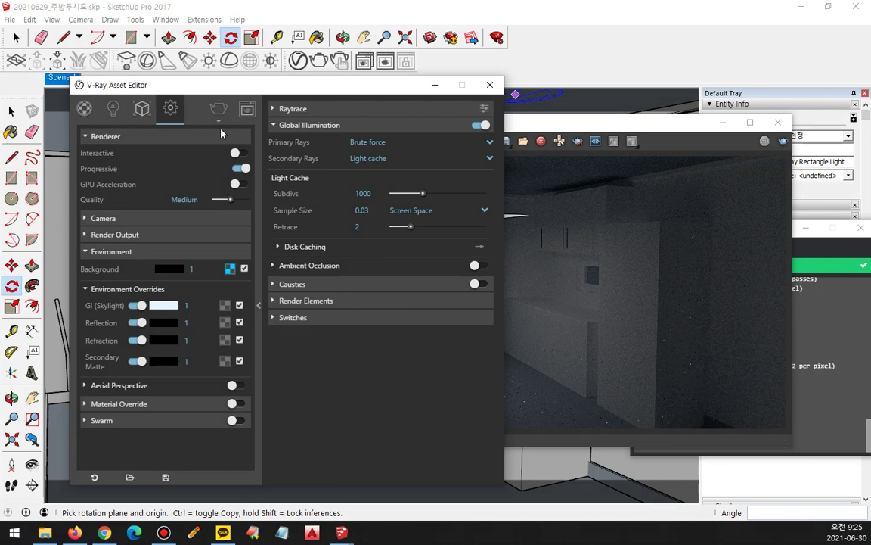
left_click(113, 109)
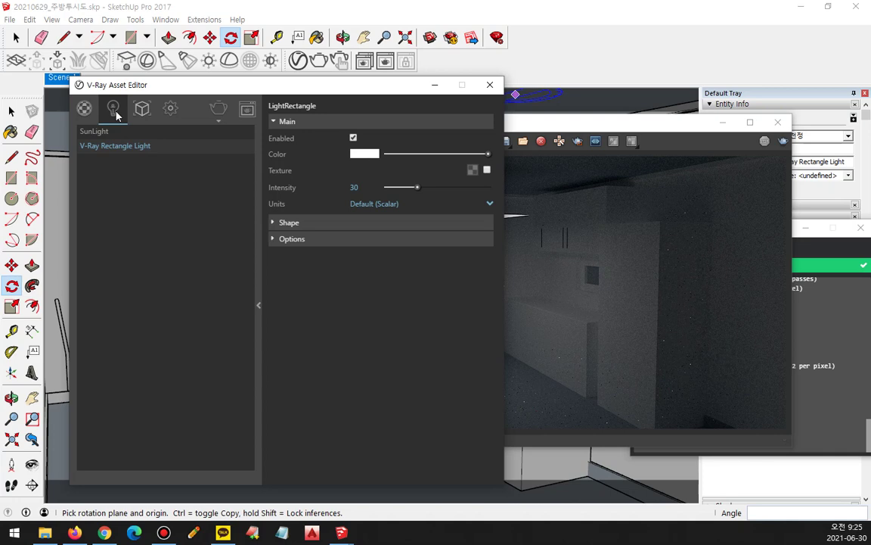
left_click(104, 131)
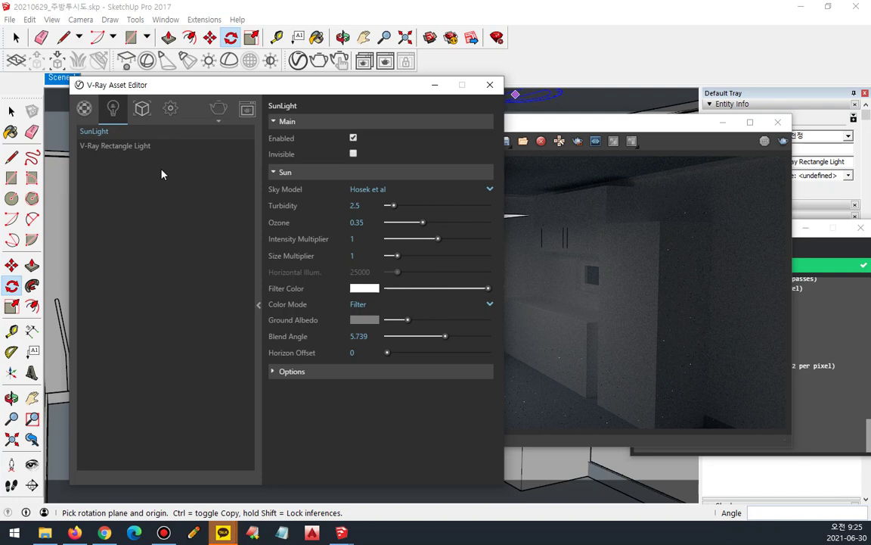
left_click(141, 146)
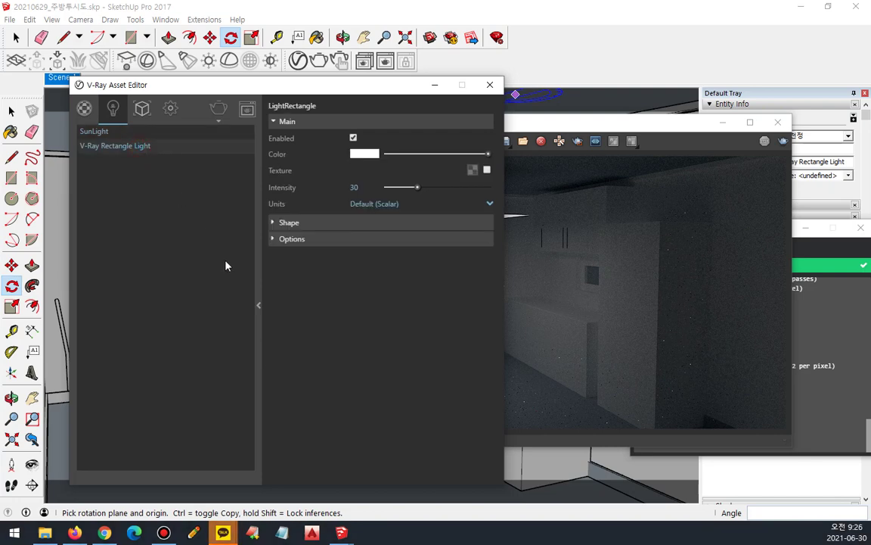
Show the Shape and Options settings of the V-Ray Rectangle Light
left_click(275, 223)
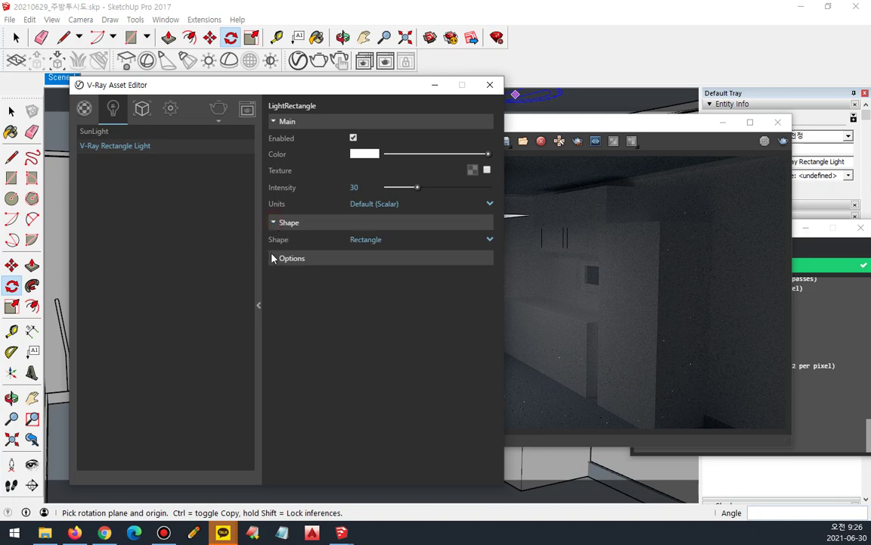
left_click(273, 257)
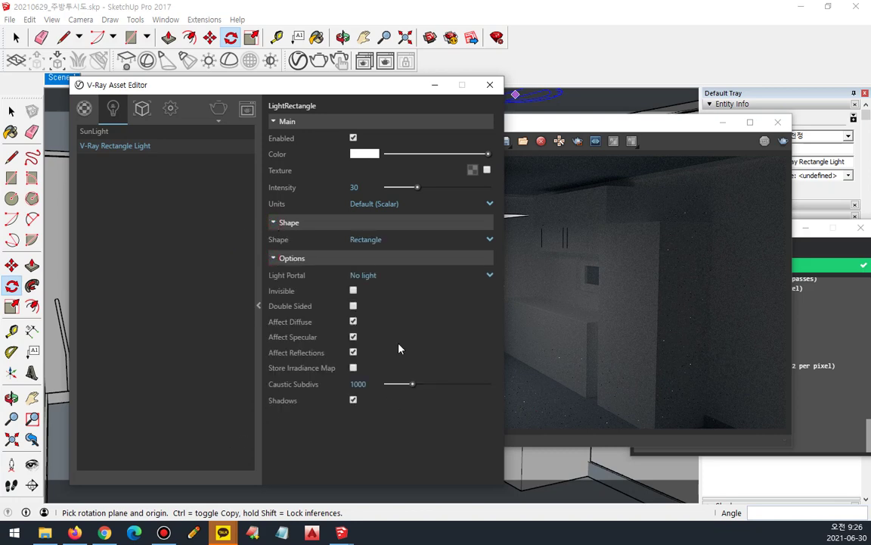
Test-render the kitchen with the rectangle light disabled, stop the render and enable the light again
left_click(353, 139)
left_click(219, 110)
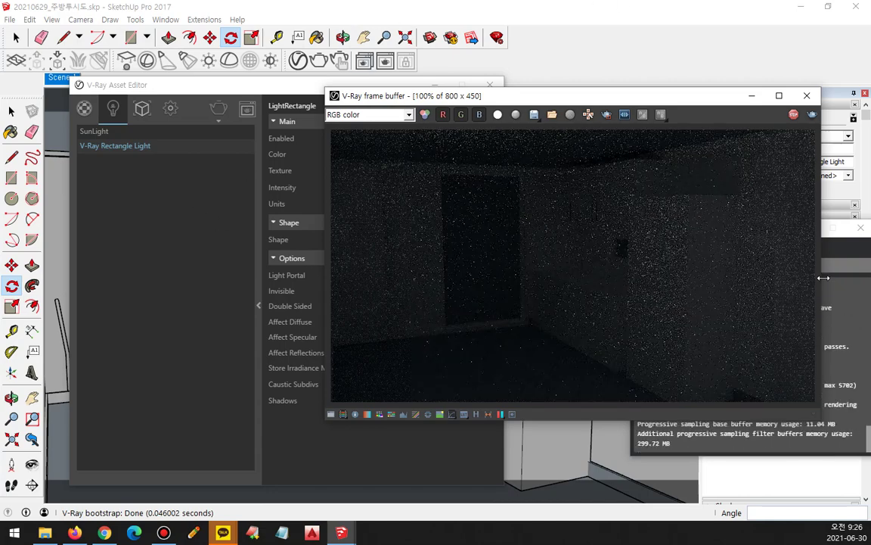
left_click(793, 114)
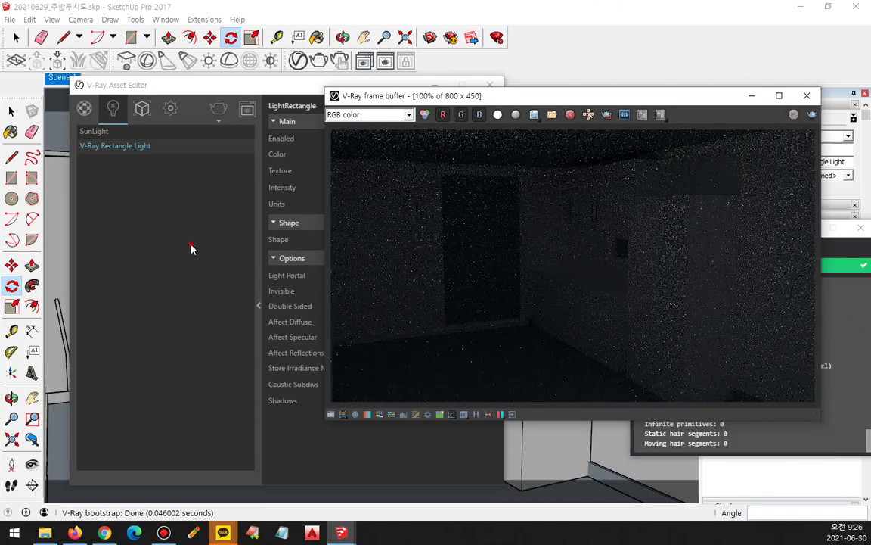
left_click(191, 249)
left_click(353, 138)
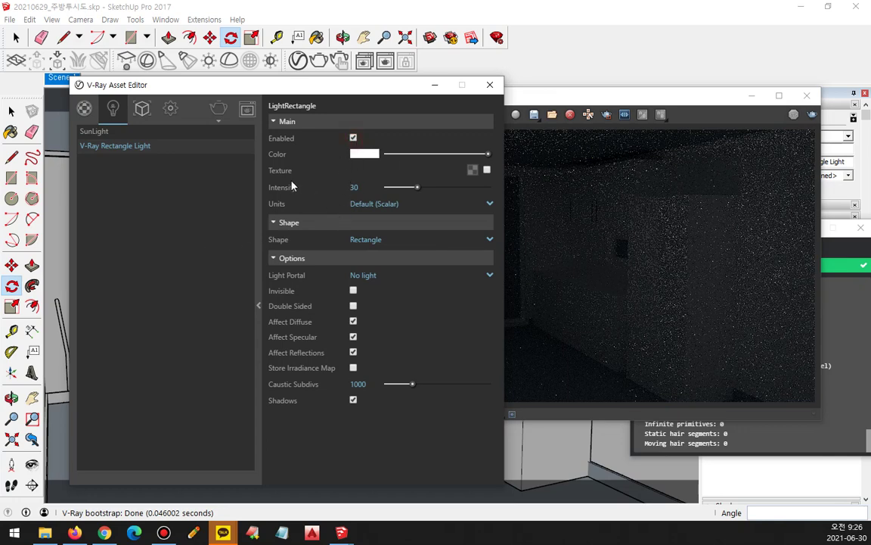
left_click_drag(261, 161, 498, 162)
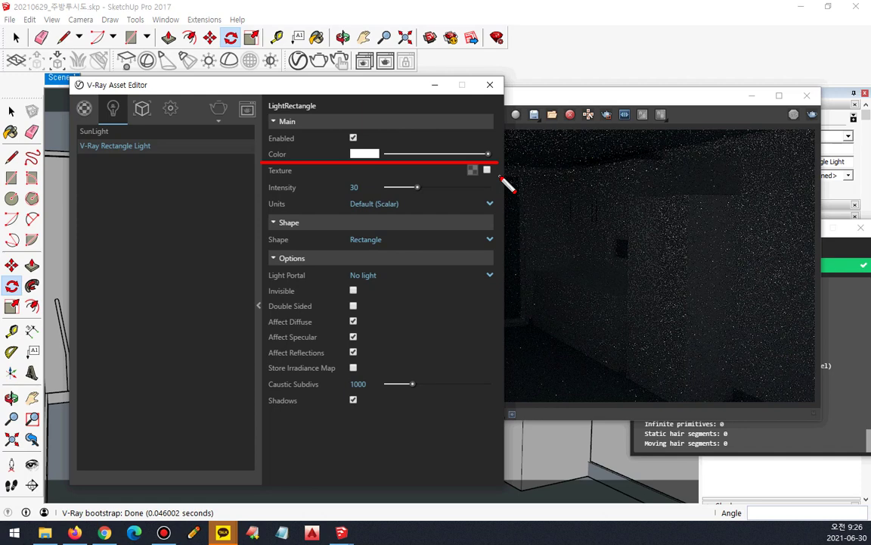
key("ctrl+z")
left_click_drag(254, 196, 575, 199)
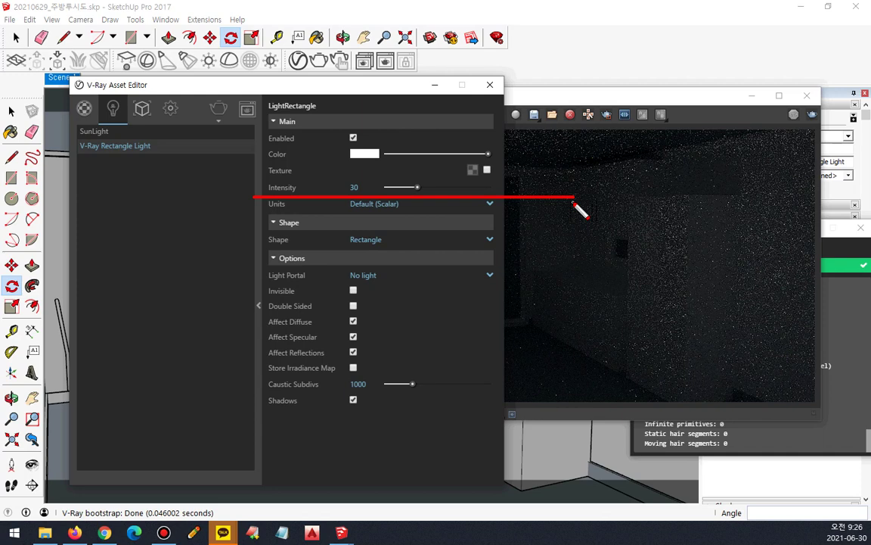
left_click_drag(263, 212, 484, 213)
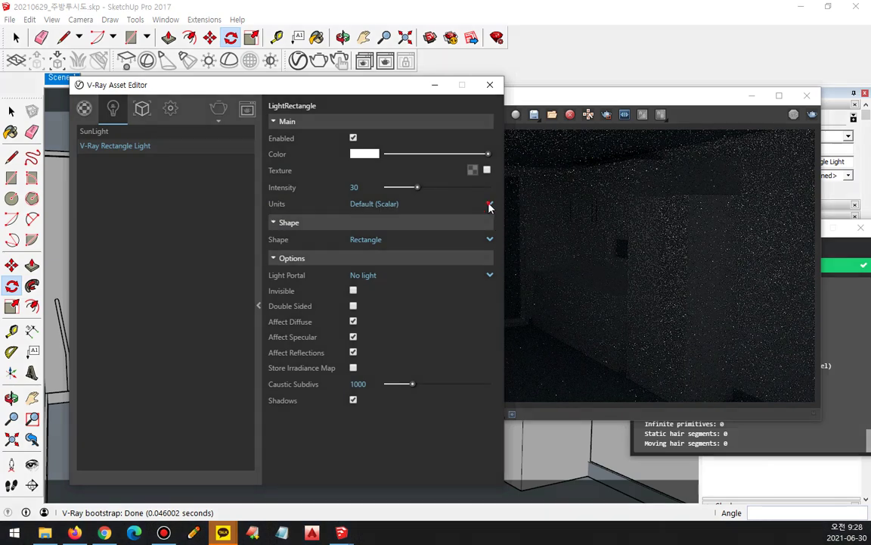
Set the rectangle light's intensity to 60 and render the kitchen view
left_click(490, 205)
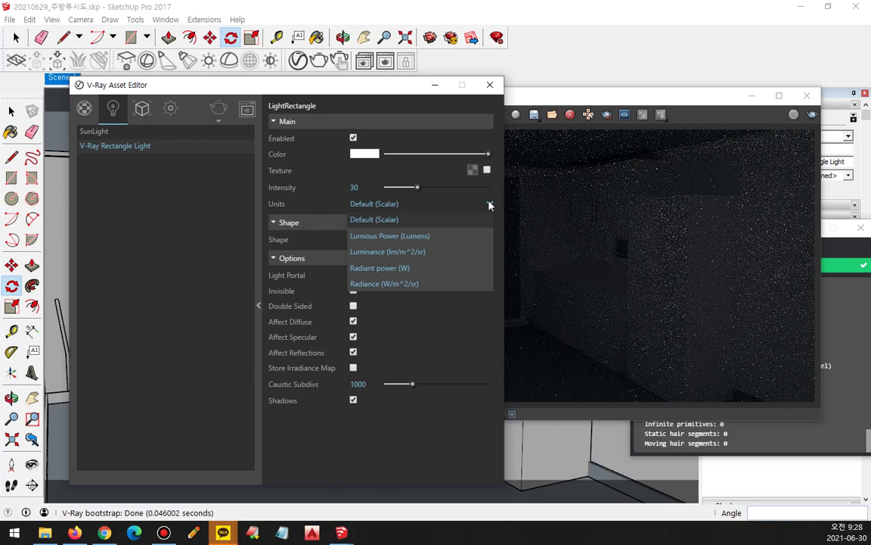
left_click_drag(362, 186, 338, 190)
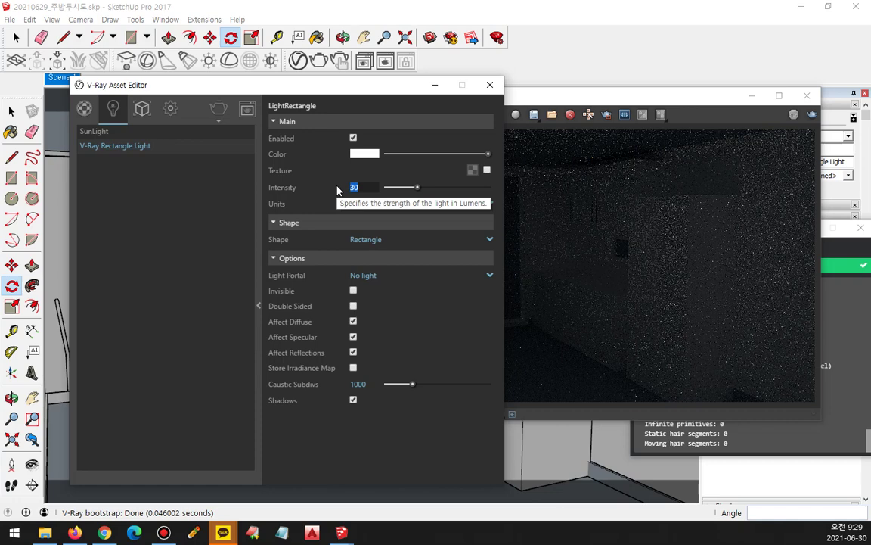
type("60")
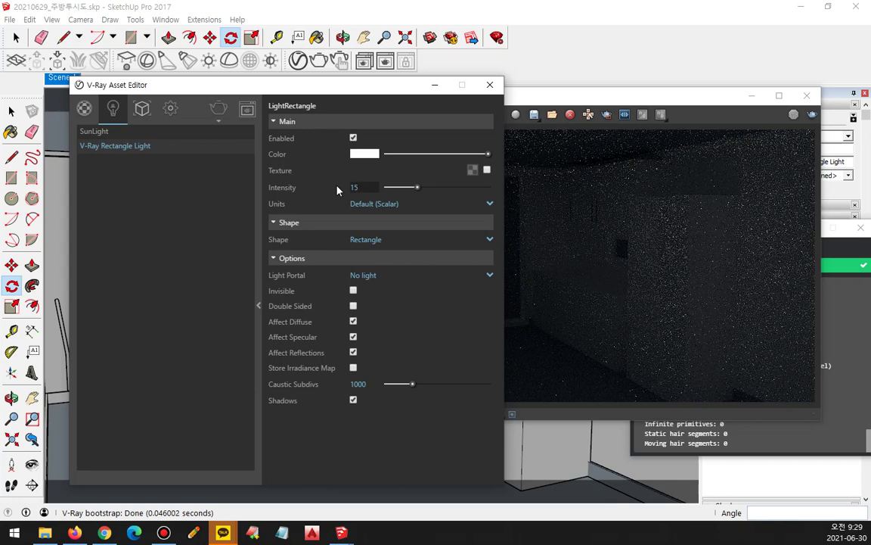
type("60")
key("Return")
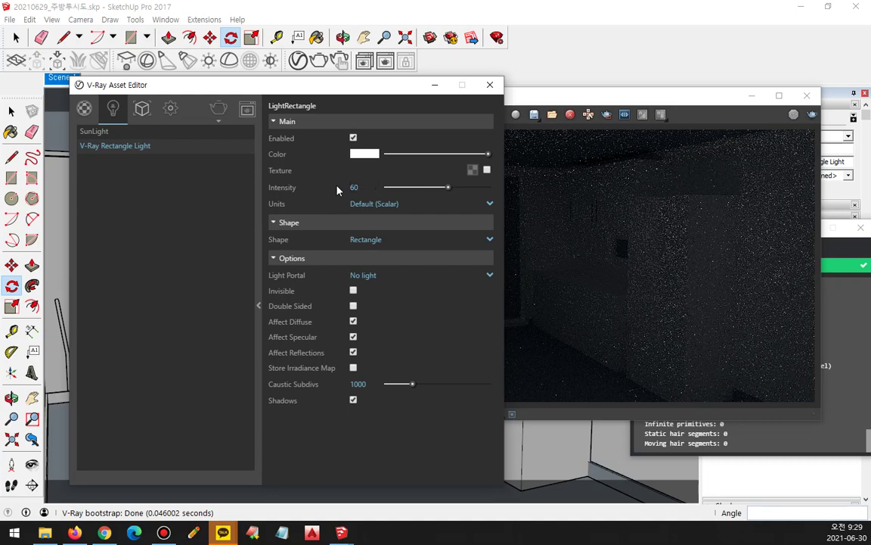
left_click(224, 112)
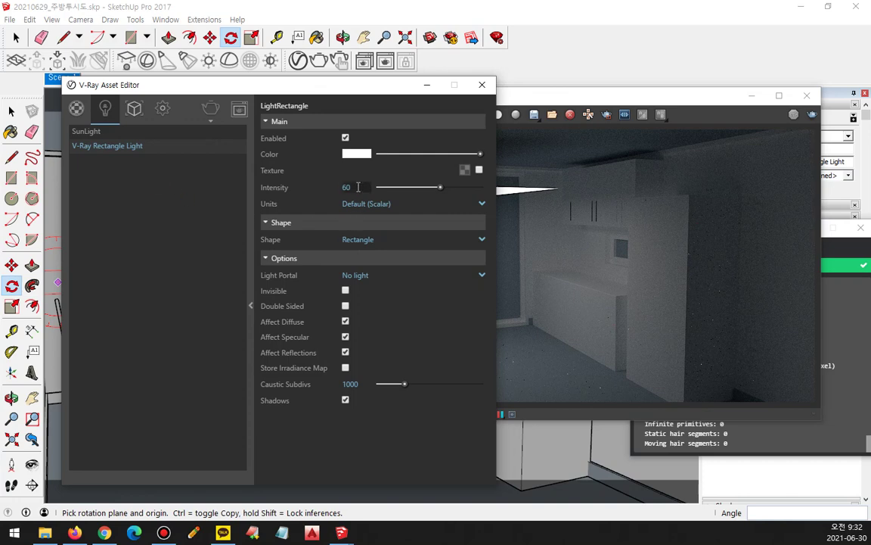
Set the rectangle light's units to Radiant power (W), start a test render of the kitchen and stop it
double_click(359, 187)
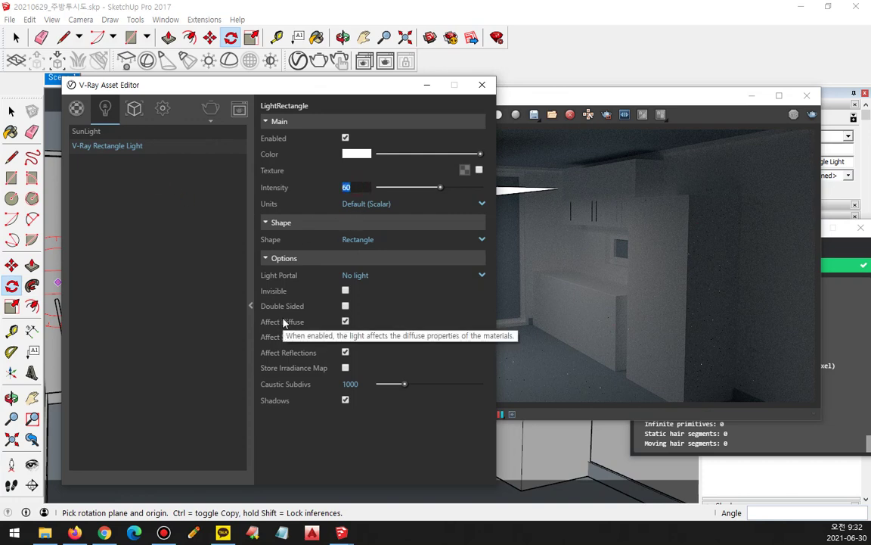
left_click(481, 203)
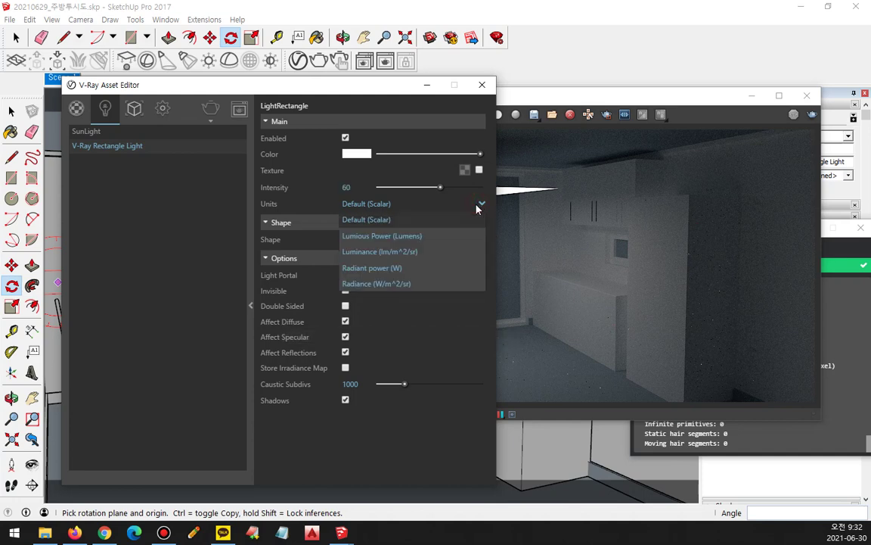
left_click(424, 268)
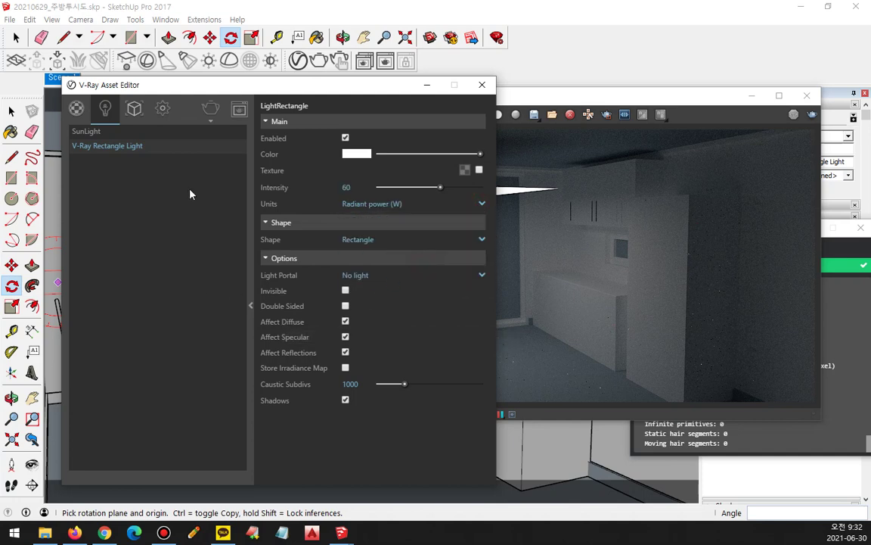
left_click(207, 110)
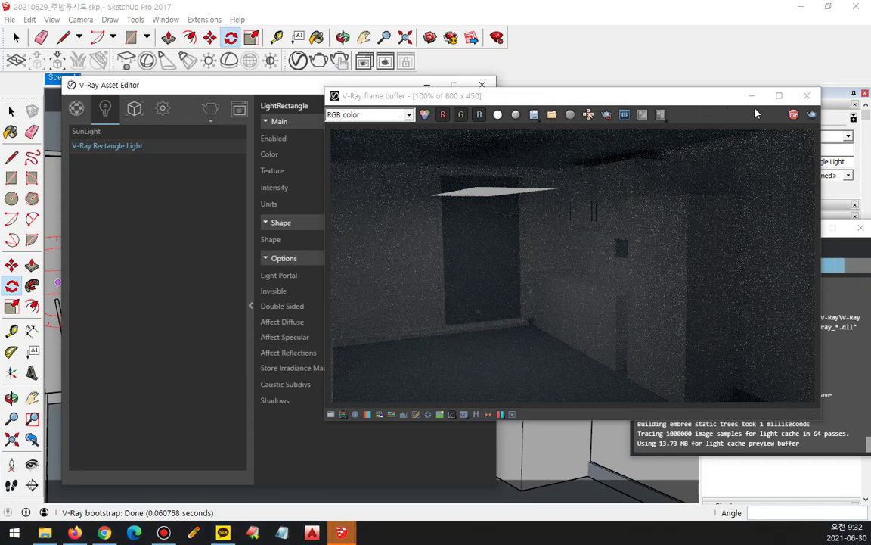
left_click(793, 115)
Set the rectangle light's units to Lumious Power (Lumens) and render the kitchen view again
left_click(174, 202)
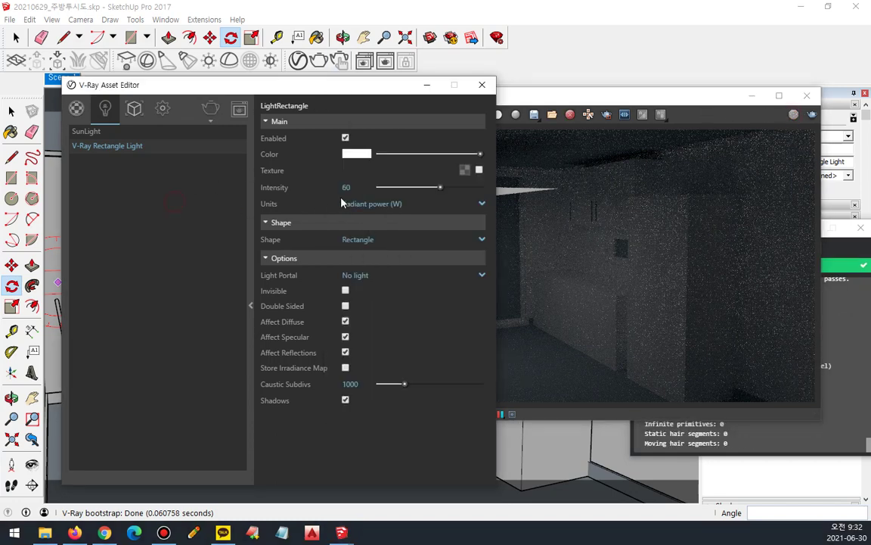
left_click(427, 204)
left_click(414, 237)
left_click(812, 115)
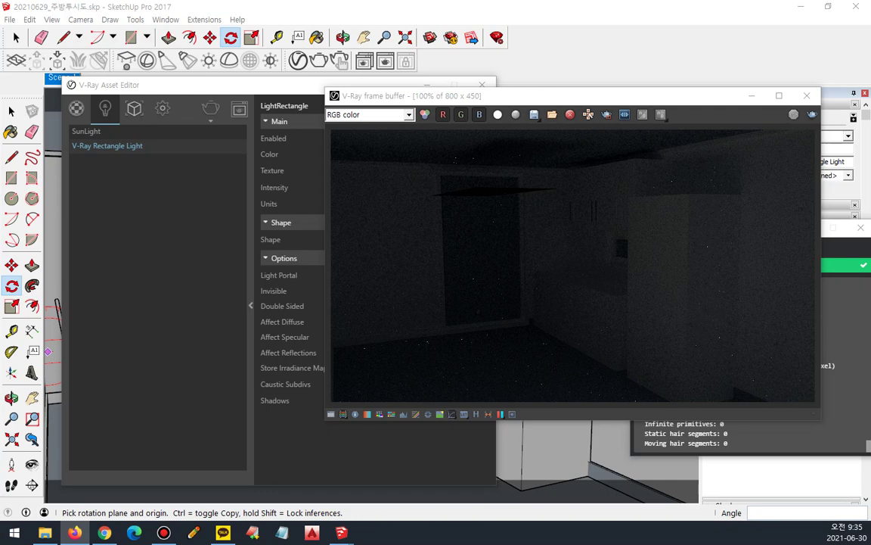
Set the rectangle light's units back to Default (Scalar)
left_click(146, 213)
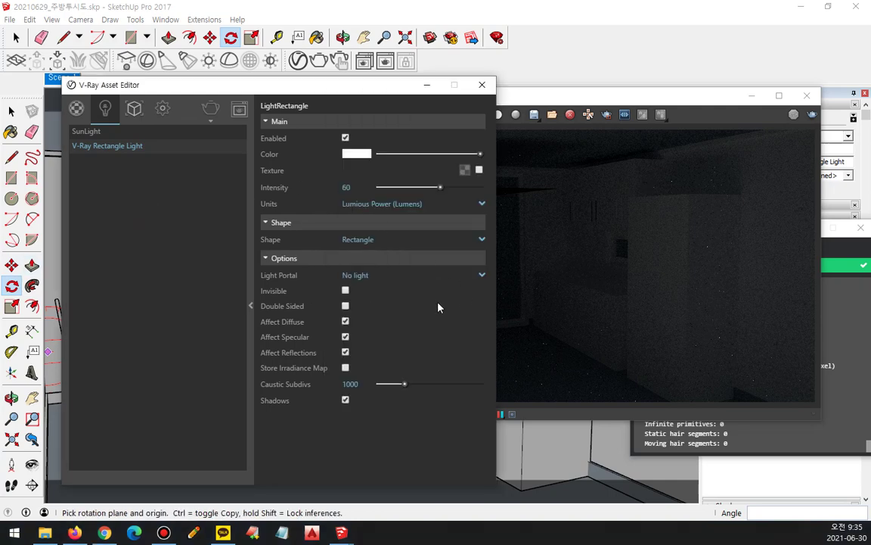
left_click(484, 241)
left_click(482, 203)
left_click(482, 204)
left_click(482, 204)
left_click(479, 221)
Review the rectangle light's Shape and Light Portal choices, keeping Rectangle and No light
left_click(480, 239)
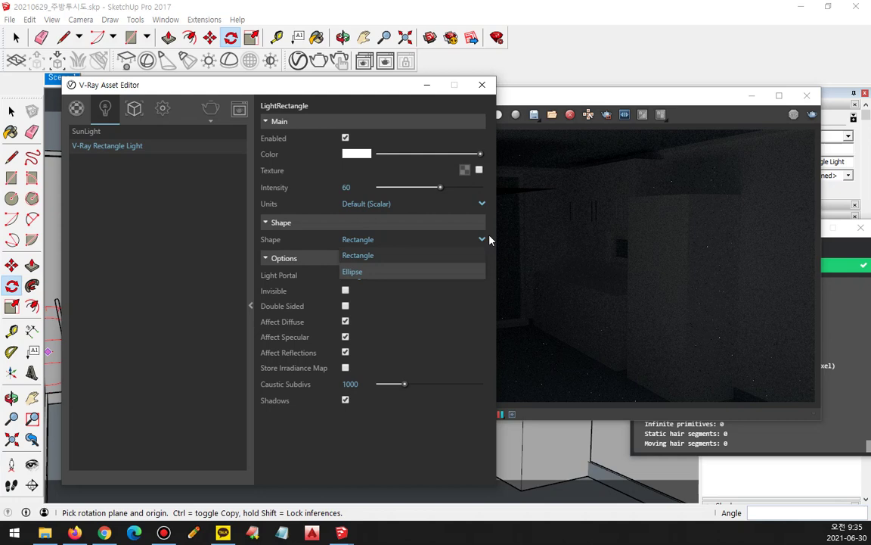
left_click(445, 255)
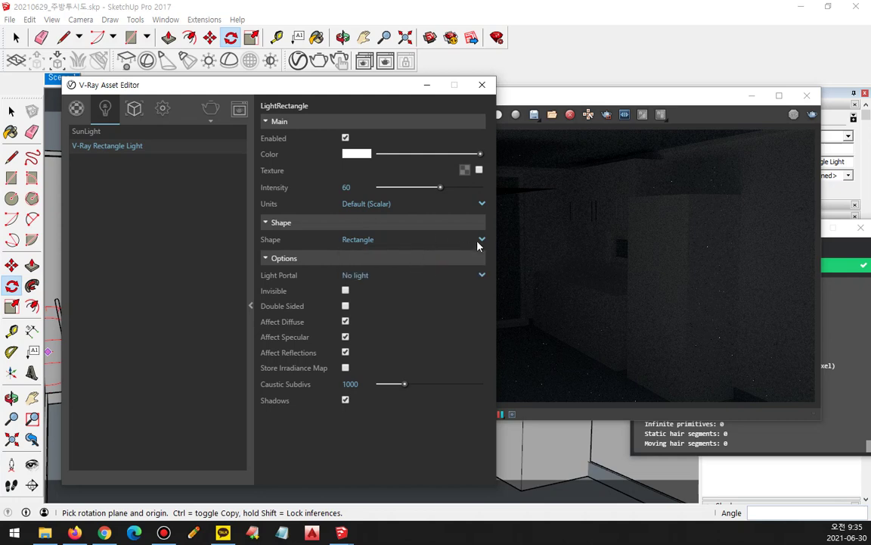
left_click(481, 276)
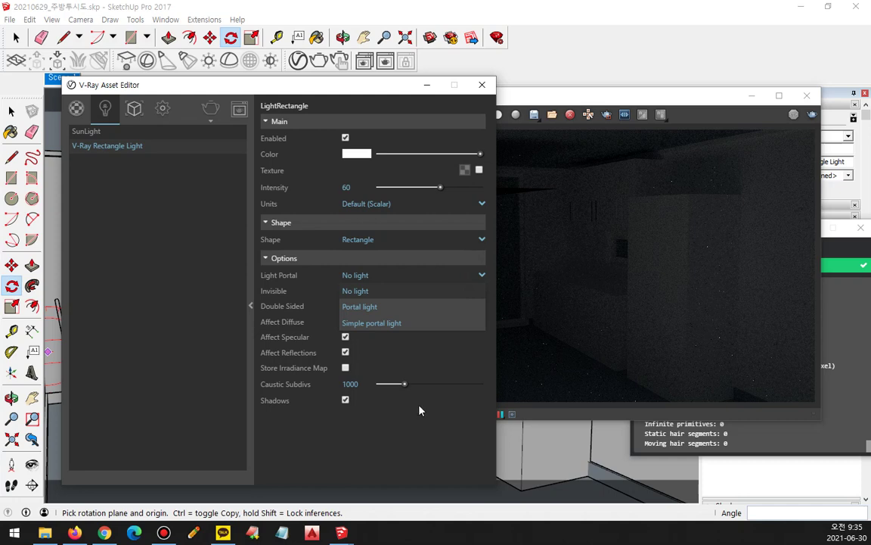
left_click(355, 291)
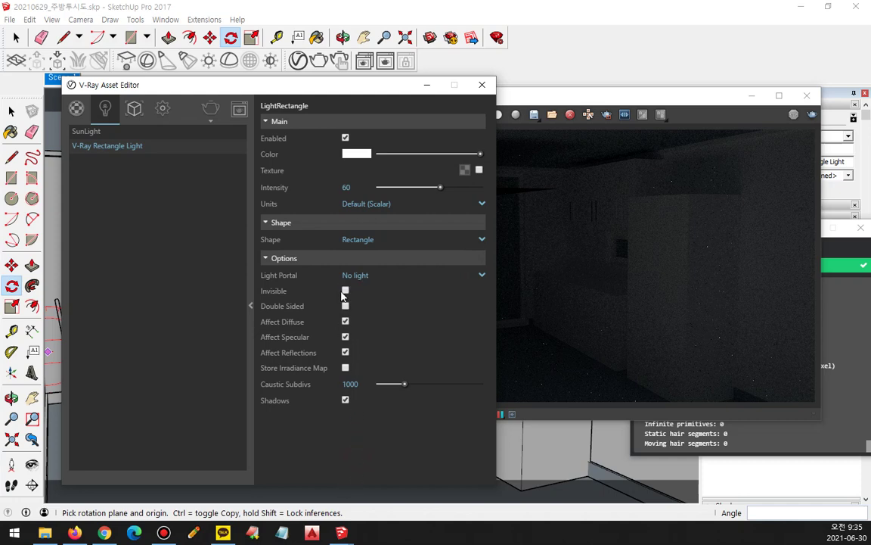
left_click(562, 267)
key("ctrl+alt+g")
mouse_move(478, 214)
left_mouse_down()
mouse_move(453, 178)
mouse_move(537, 216)
mouse_move(468, 215)
left_mouse_up()
key("Escape")
left_click(200, 243)
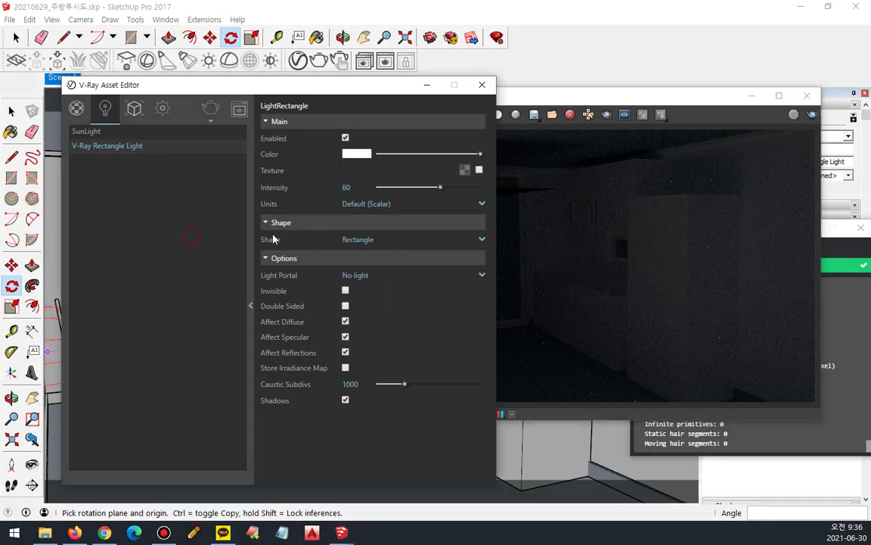
Render the kitchen view with the Default (Scalar) units and examine how the light plane shows in the image
left_click(804, 150)
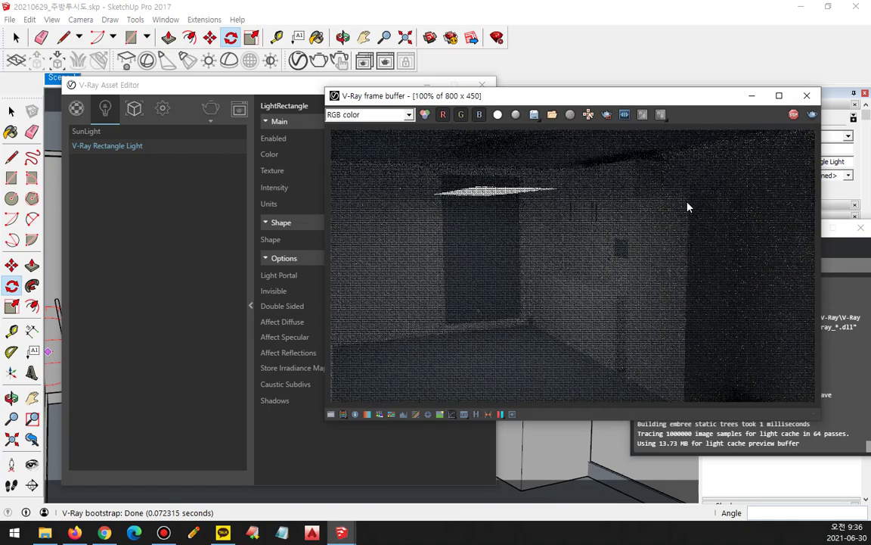
key("ctrl+alt+g")
mouse_move(521, 213)
left_mouse_down()
mouse_move(424, 184)
mouse_move(572, 179)
mouse_move(500, 219)
left_mouse_up()
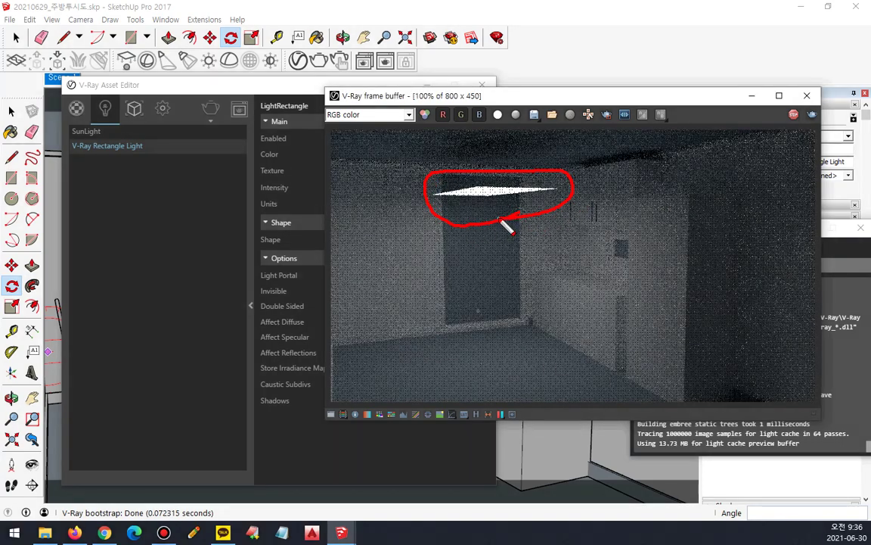
key("Escape")
left_click(185, 272)
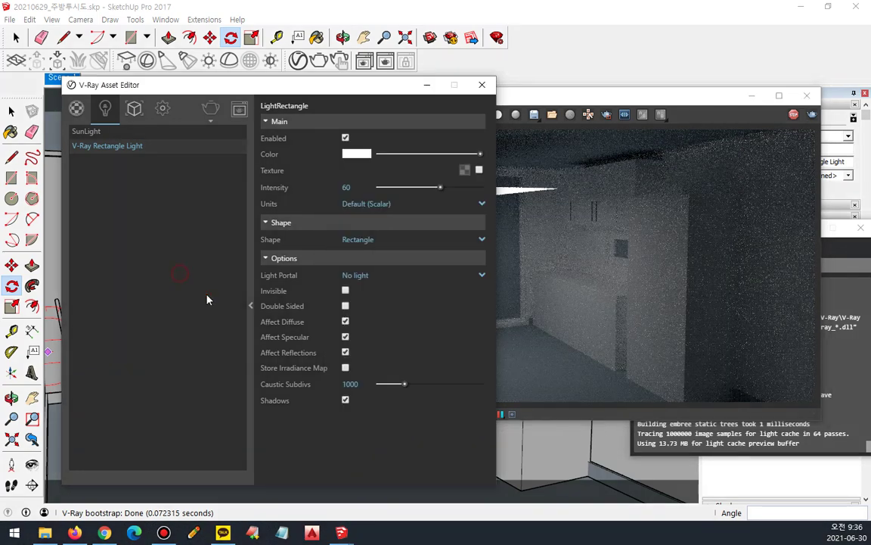
Turn on the rectangle light's Invisible option and restart the kitchen render
left_click(345, 291)
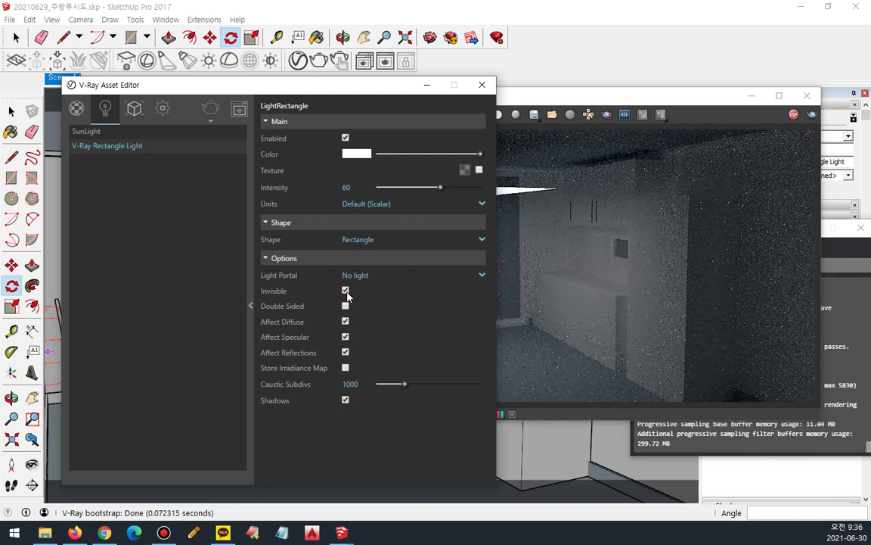
left_click(496, 212)
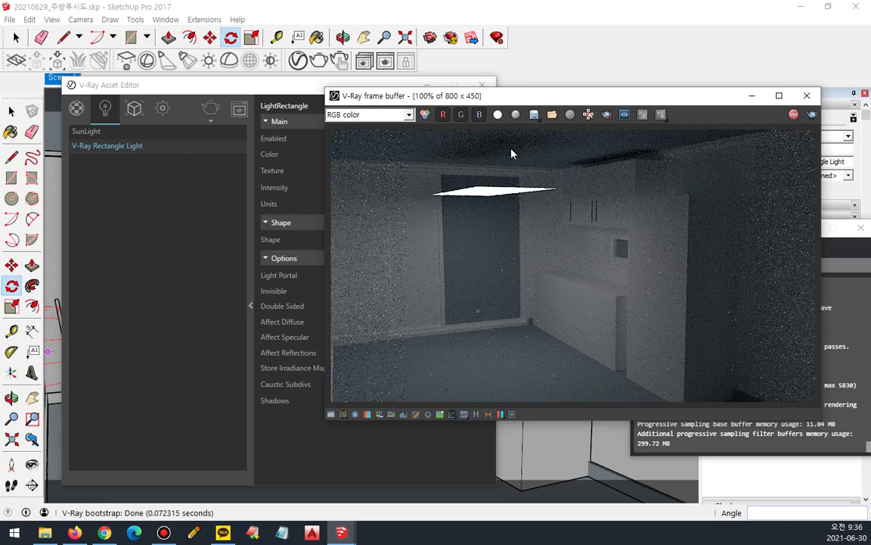
left_click(813, 114)
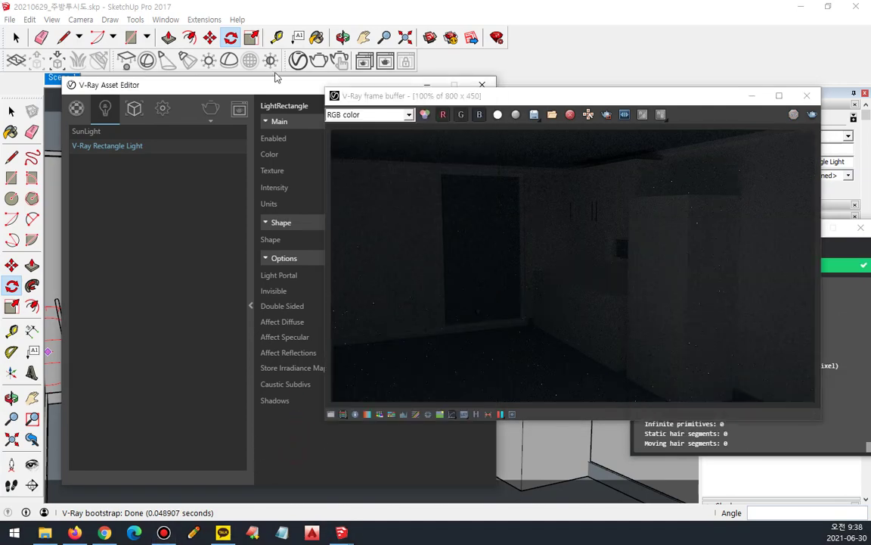
Move the asset editor aside, turn off the rectangle light's Invisible option and turn on Double Sided
left_click_drag(276, 79, 215, 78)
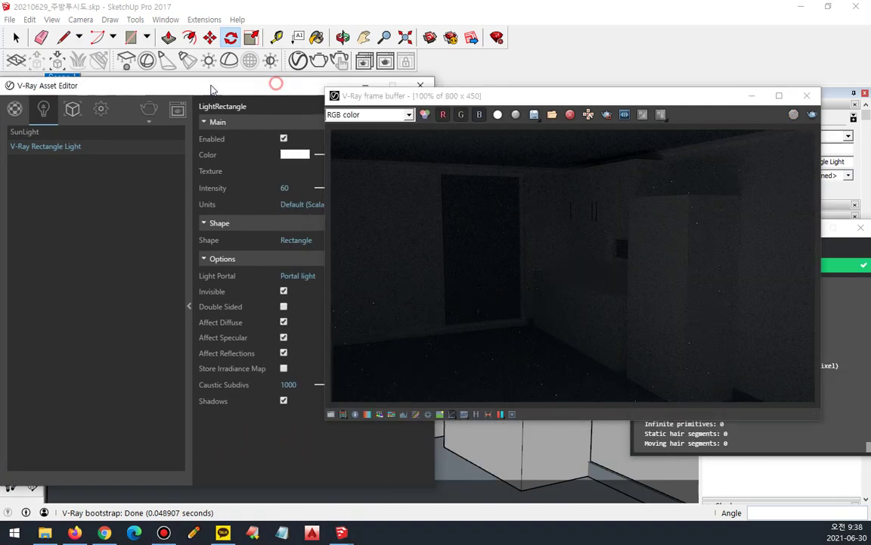
left_click(284, 291)
left_click(283, 307)
mouse_move(498, 190)
left_mouse_down()
mouse_move(406, 200)
mouse_move(564, 191)
left_mouse_up()
mouse_move(500, 201)
left_mouse_down()
mouse_move(496, 278)
mouse_move(480, 275)
left_mouse_up()
left_click_drag(448, 202, 447, 283)
mouse_move(423, 251)
left_mouse_down()
mouse_move(449, 289)
mouse_move(522, 261)
left_mouse_up()
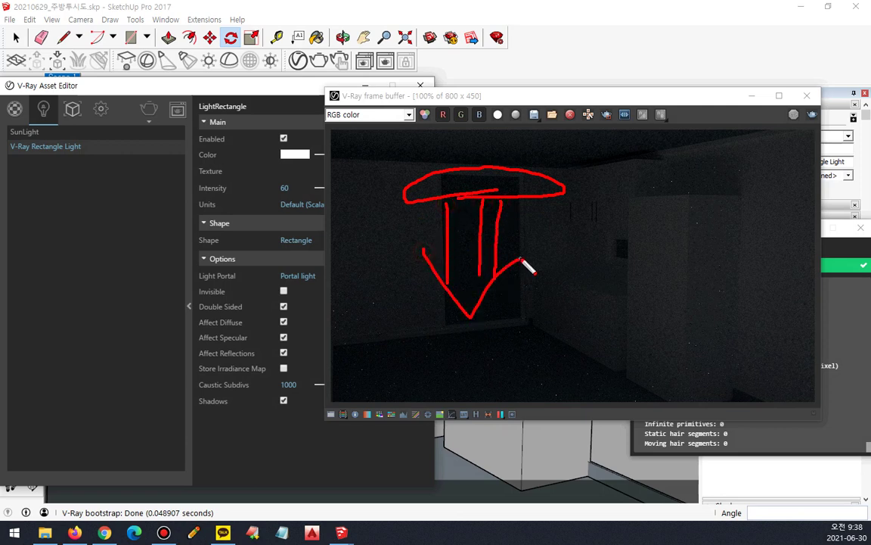
left_click_drag(452, 181, 452, 129)
left_click_drag(481, 172, 479, 119)
left_click_drag(410, 138, 534, 123)
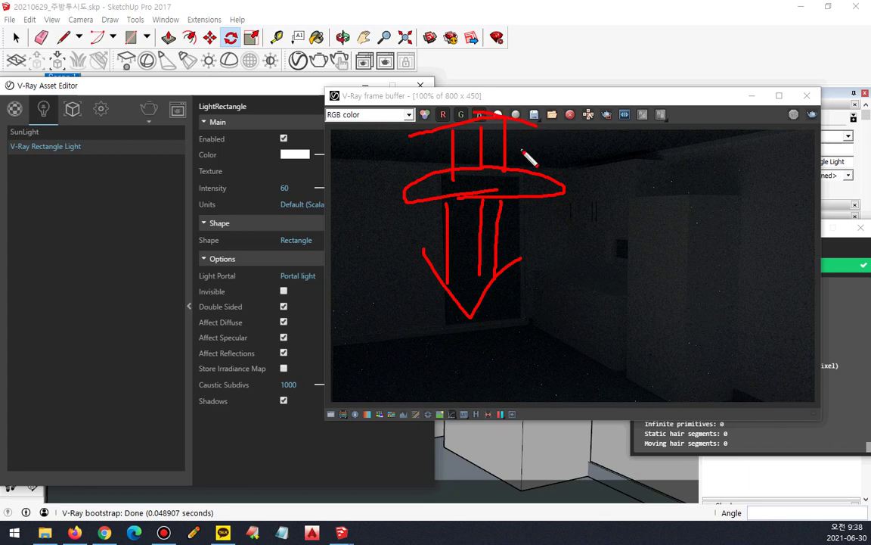
left_click_drag(199, 317, 326, 316)
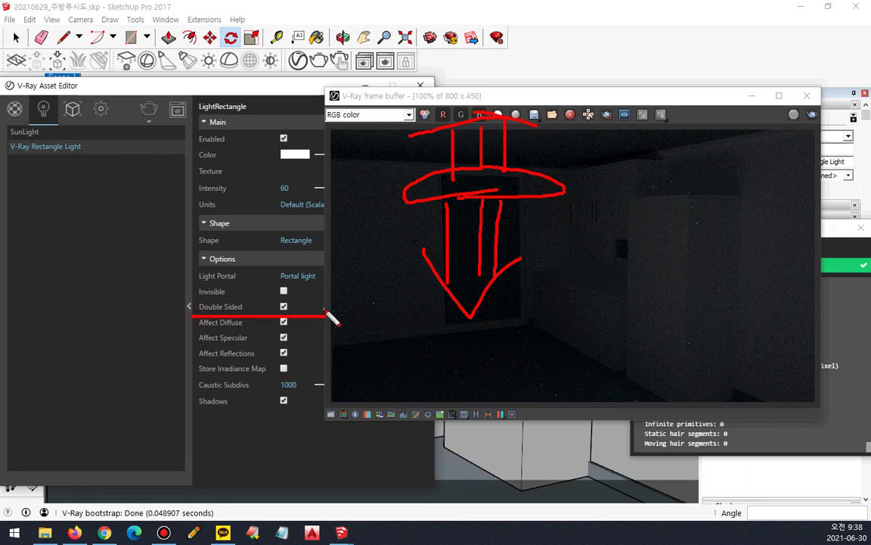
Set the rectangle light's Light Portal to No light and render the kitchen view with Double Sided on
key("Escape")
left_click(812, 114)
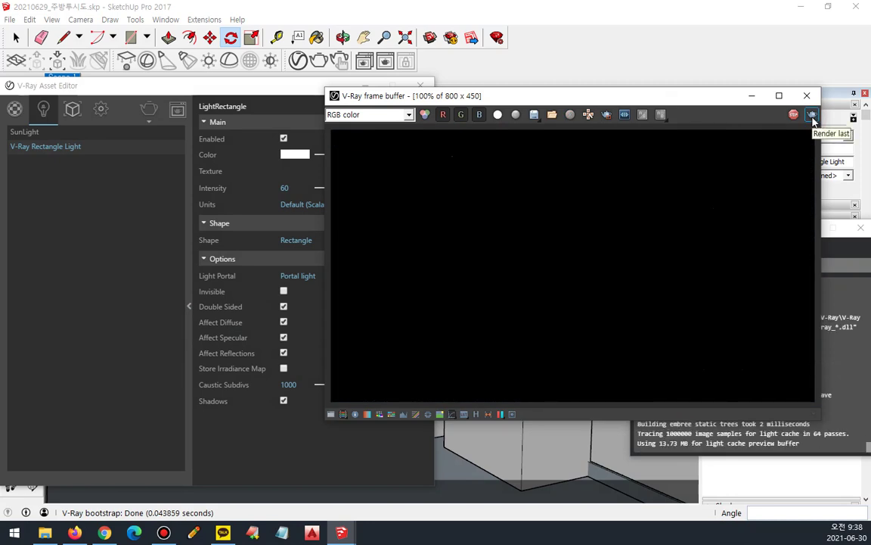
left_click(310, 278)
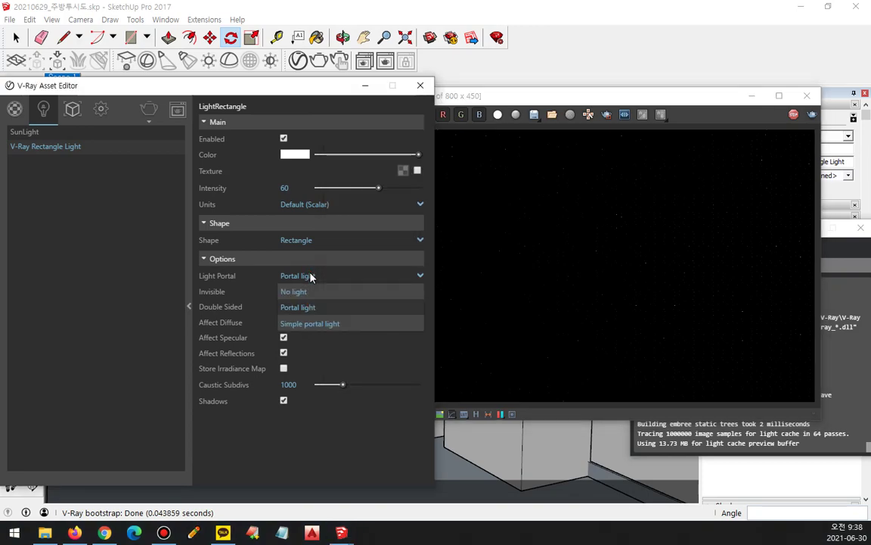
left_click(307, 290)
left_click(790, 116)
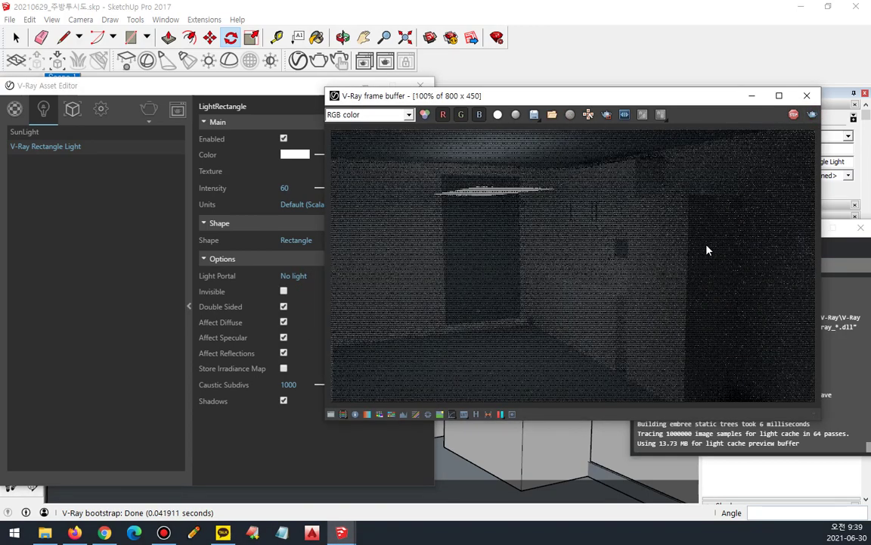
left_click_drag(483, 220, 482, 293)
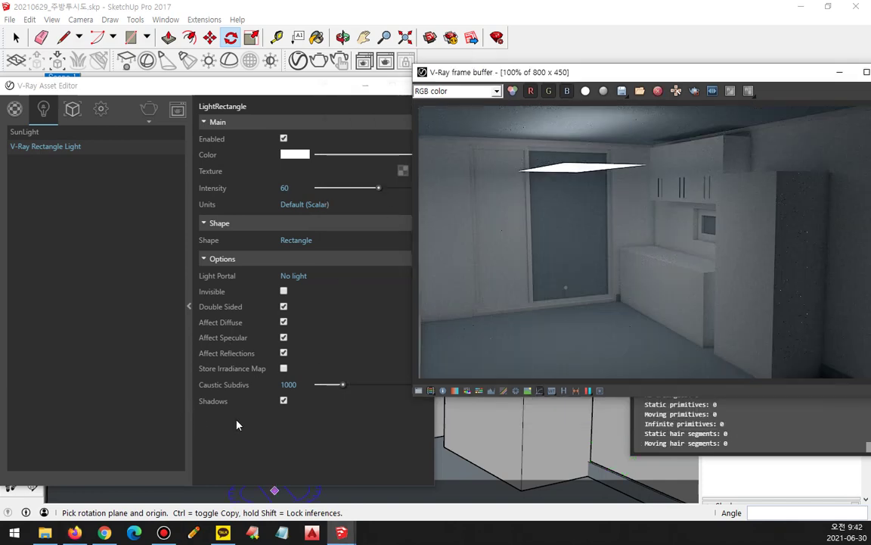
Review the Affect Diffuse, Affect Specular and Affect Reflections options against the light plane, room and ceiling in the render
left_click(235, 421)
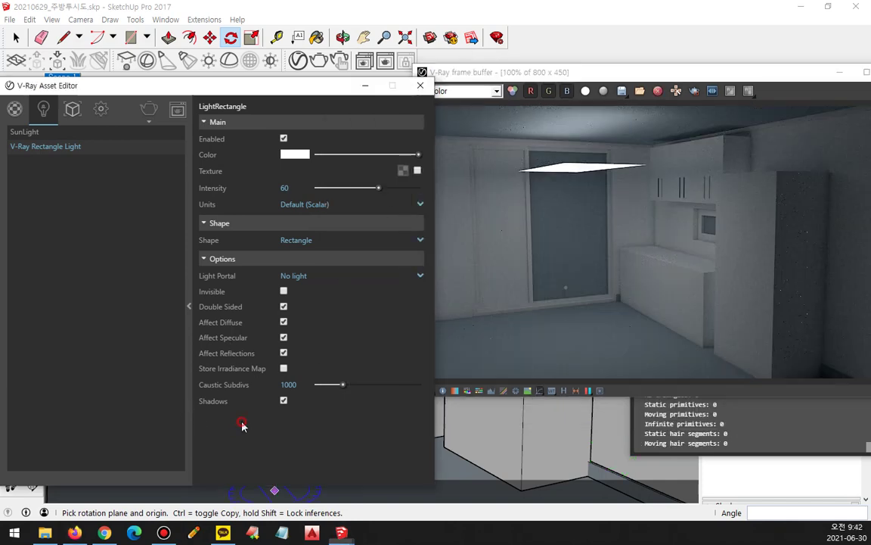
mouse_move(246, 312)
left_mouse_down()
mouse_move(228, 308)
mouse_move(205, 323)
mouse_move(216, 352)
mouse_move(275, 332)
mouse_move(244, 306)
left_mouse_up()
key("ctrl+z")
left_click_drag(244, 330, 203, 326)
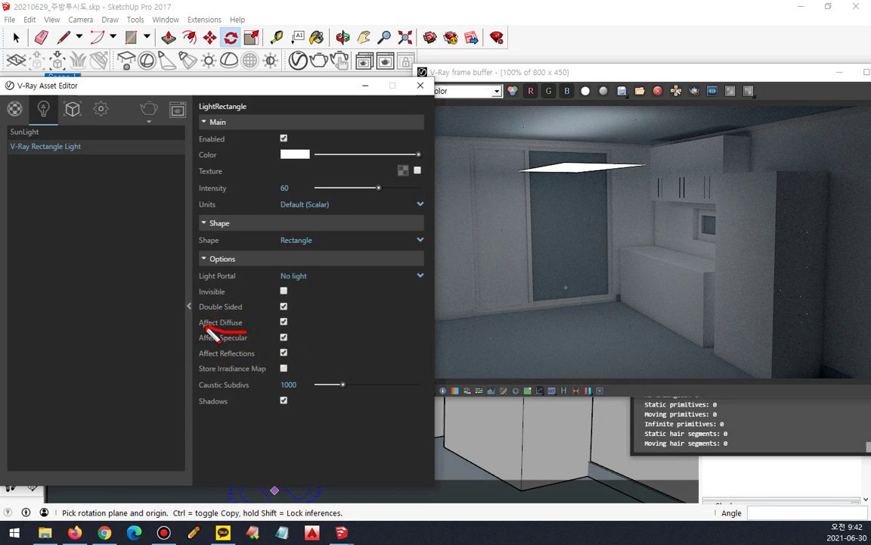
mouse_move(201, 345)
left_mouse_down()
mouse_move(250, 345)
mouse_move(204, 363)
left_mouse_up()
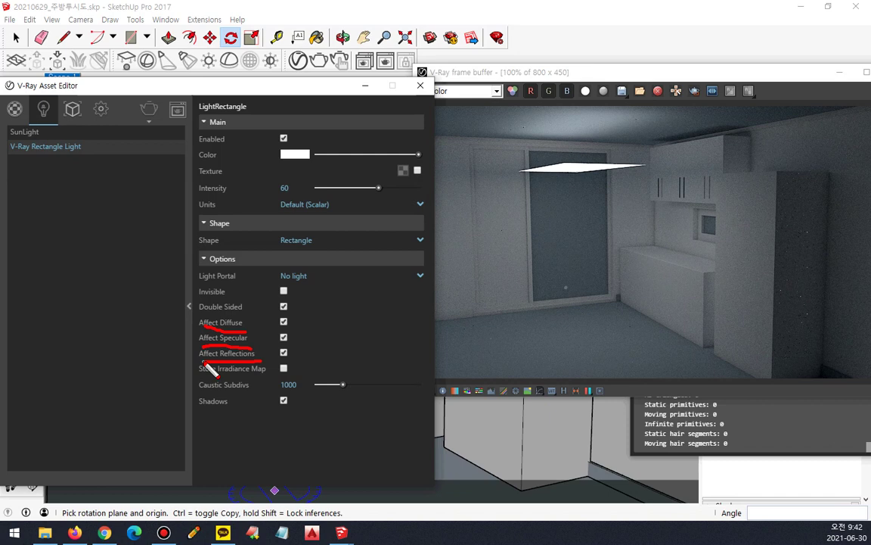
mouse_move(596, 161)
left_mouse_down()
mouse_move(551, 176)
mouse_move(605, 184)
mouse_move(530, 174)
mouse_move(536, 113)
mouse_move(568, 121)
mouse_move(614, 114)
mouse_move(608, 134)
left_mouse_up()
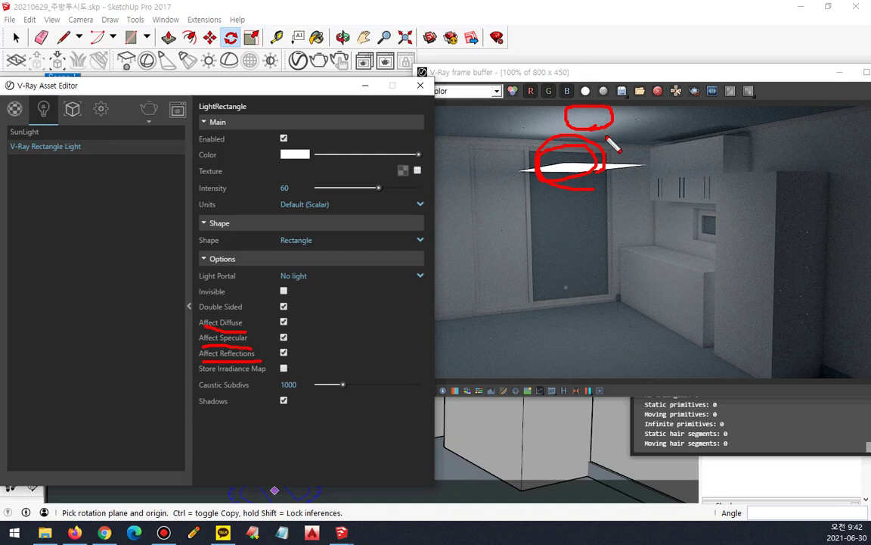
key("Escape")
mouse_move(545, 351)
left_mouse_down()
mouse_move(489, 337)
mouse_move(545, 197)
mouse_move(546, 351)
mouse_move(486, 188)
mouse_move(588, 280)
left_mouse_up()
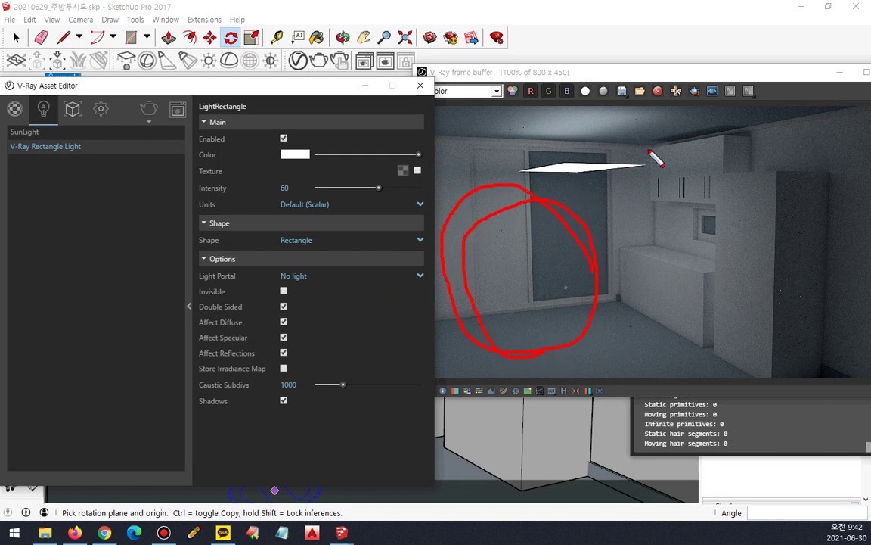
mouse_move(597, 156)
left_mouse_down()
mouse_move(638, 171)
mouse_move(573, 198)
mouse_move(567, 217)
mouse_move(590, 217)
mouse_move(545, 205)
mouse_move(518, 241)
mouse_move(579, 246)
mouse_move(548, 213)
mouse_move(521, 248)
mouse_move(581, 241)
left_mouse_up()
key("e")
mouse_move(611, 148)
left_mouse_down()
mouse_move(550, 125)
mouse_move(659, 131)
mouse_move(597, 156)
left_mouse_up()
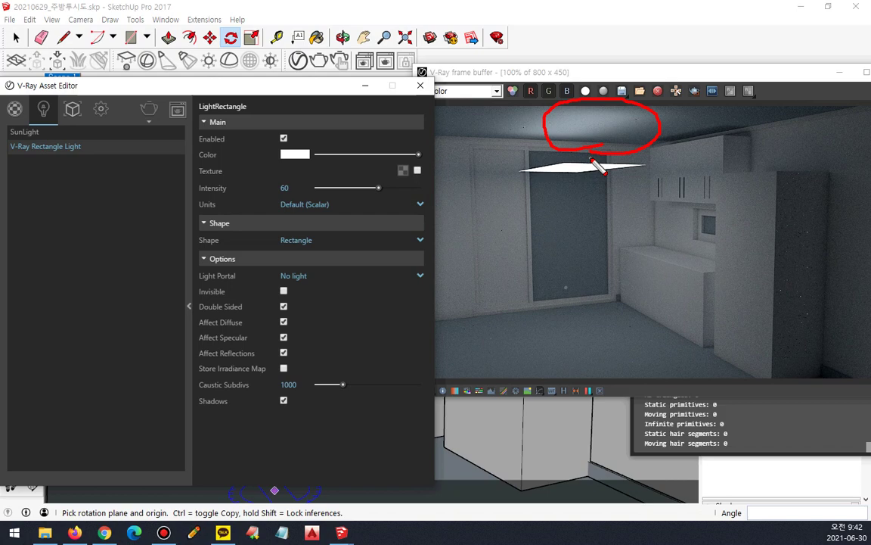
key("e")
Enlarge the kitchen render and compare the ceiling directly above the light plane with the ceiling areas on both sides
double_click(637, 72)
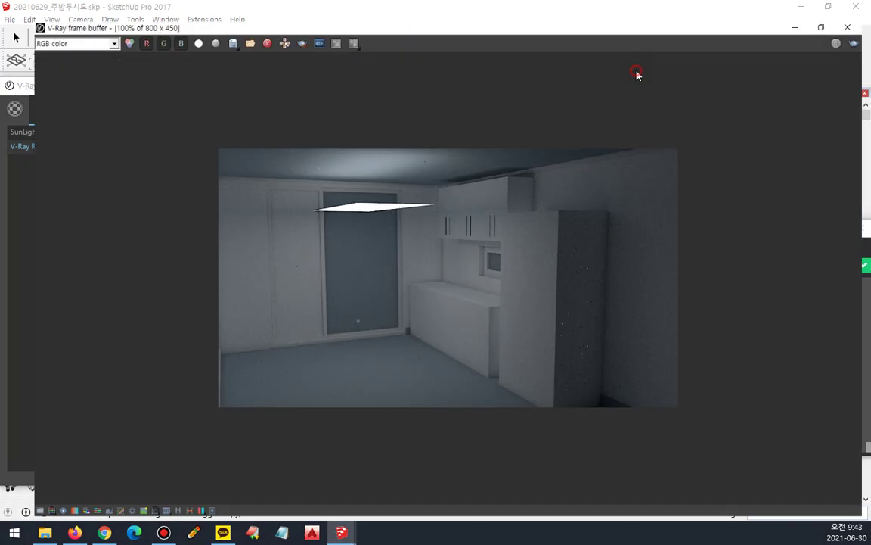
scroll(365, 167, "up", 2)
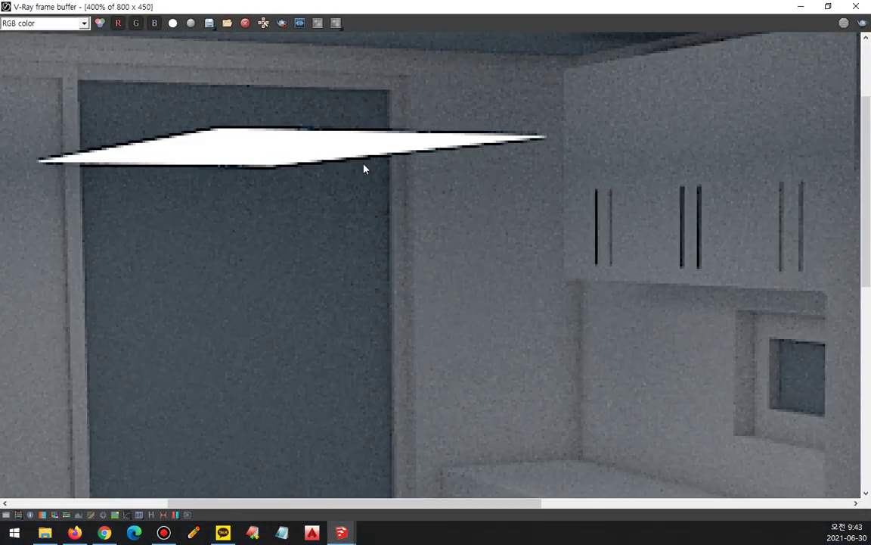
scroll(364, 167, "down", 1)
mouse_move(111, 68)
left_mouse_down()
mouse_move(89, 47)
mouse_move(112, 70)
left_mouse_up()
left_click_drag(506, 70, 522, 60)
mouse_move(332, 59)
left_mouse_down()
mouse_move(307, 65)
mouse_move(331, 75)
mouse_move(320, 79)
left_mouse_up()
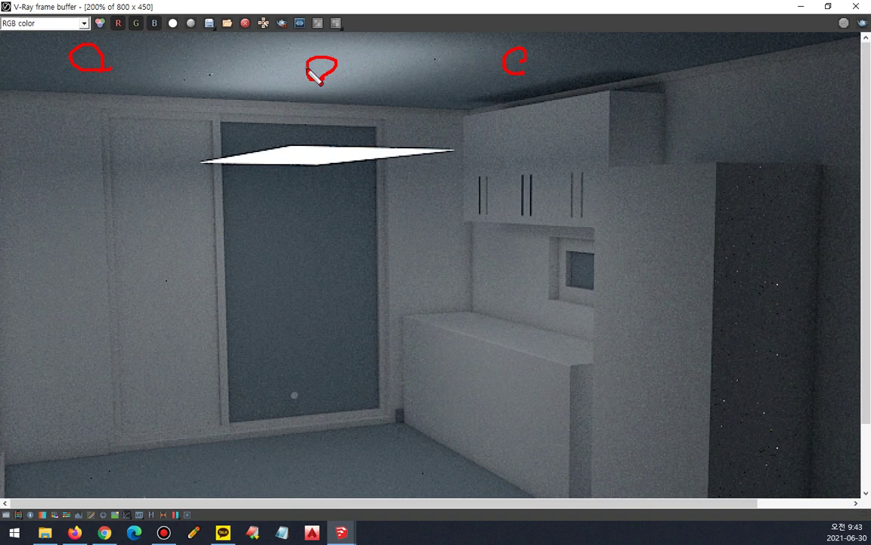
left_click_drag(510, 69, 514, 51)
left_click_drag(327, 89, 324, 67)
mouse_move(310, 190)
left_mouse_down()
mouse_move(244, 136)
mouse_move(354, 188)
left_mouse_up()
left_click_drag(284, 206, 310, 198)
mouse_move(328, 161)
left_mouse_down()
mouse_move(493, 67)
mouse_move(481, 76)
left_mouse_up()
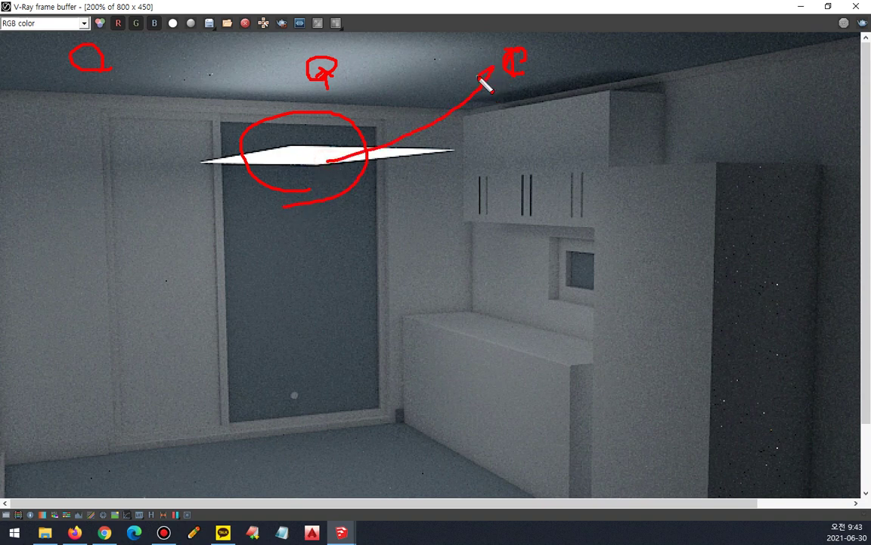
mouse_move(317, 131)
left_mouse_down()
mouse_move(317, 76)
mouse_move(299, 84)
mouse_move(328, 79)
left_mouse_up()
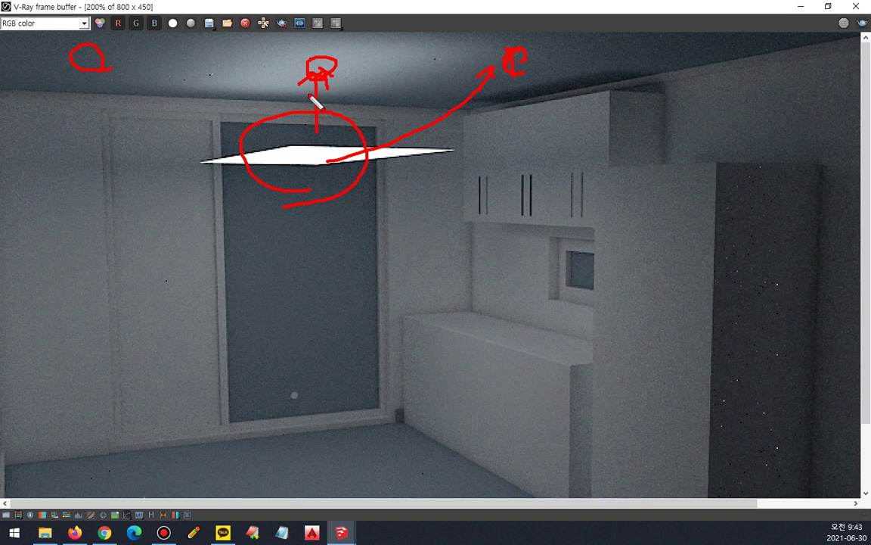
key("Escape")
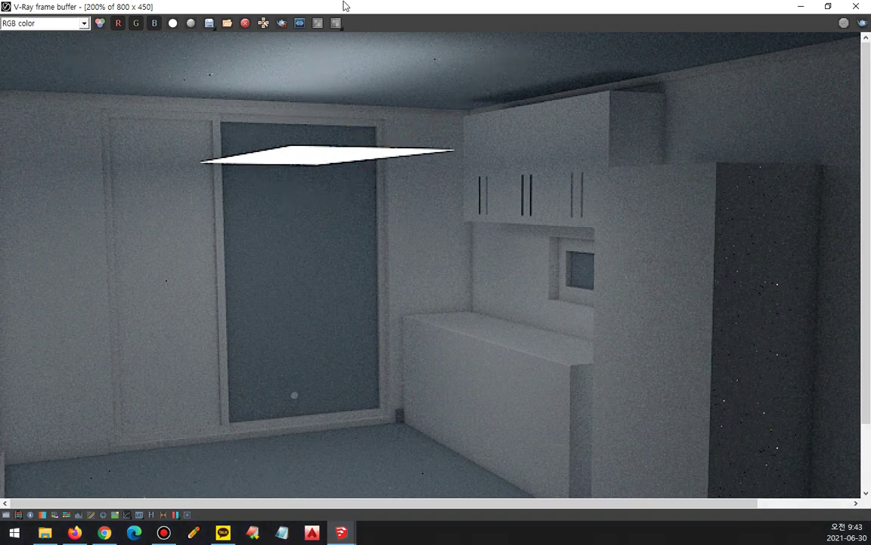
double_click(354, 6)
Review the rectangle light's Affect options, Shadows and Store Irradiance Map settings
key("ctrl+2")
left_click_drag(195, 364, 327, 363)
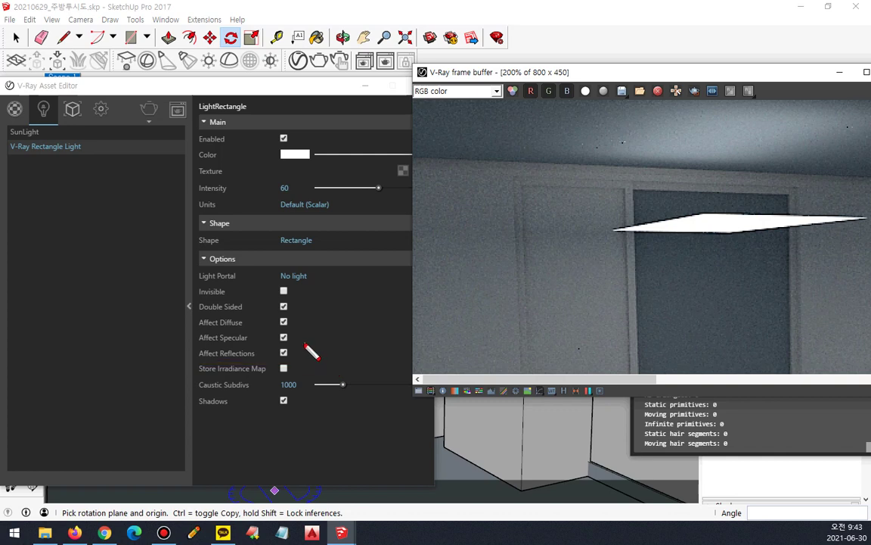
mouse_move(293, 319)
left_mouse_down()
mouse_move(305, 349)
mouse_move(299, 360)
left_mouse_up()
left_click_drag(203, 410, 296, 410)
left_click_drag(205, 374, 285, 372)
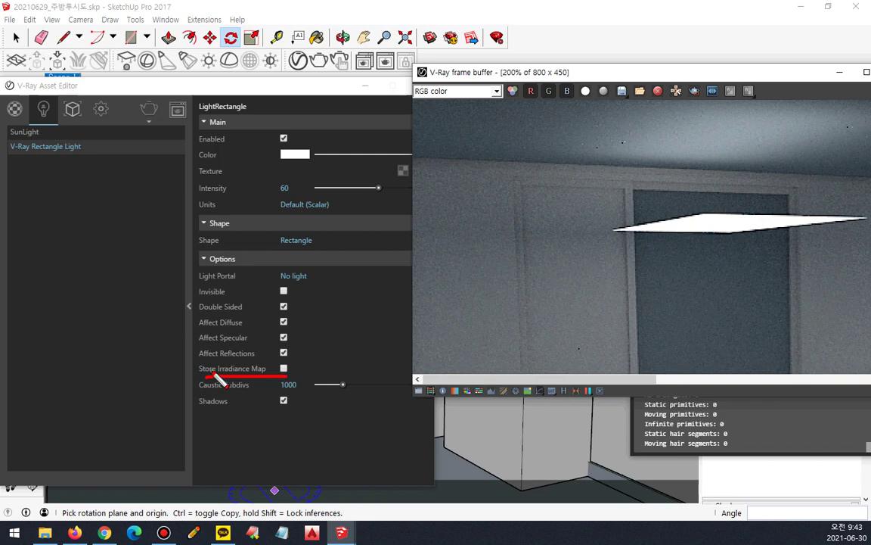
left_click_drag(217, 374, 263, 374)
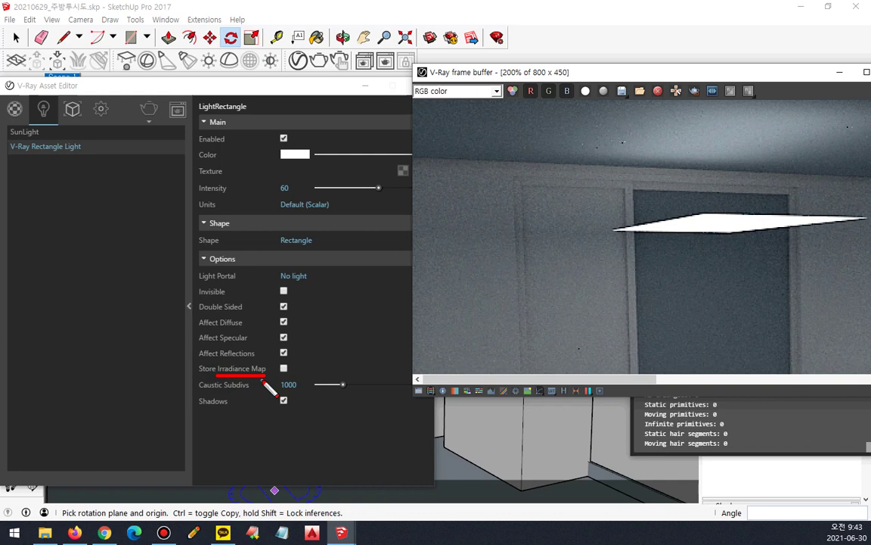
Set the Global Illumination primary rays to Irradiance map and turn on the rectangle light's Store Irradiance Map option
left_click(101, 110)
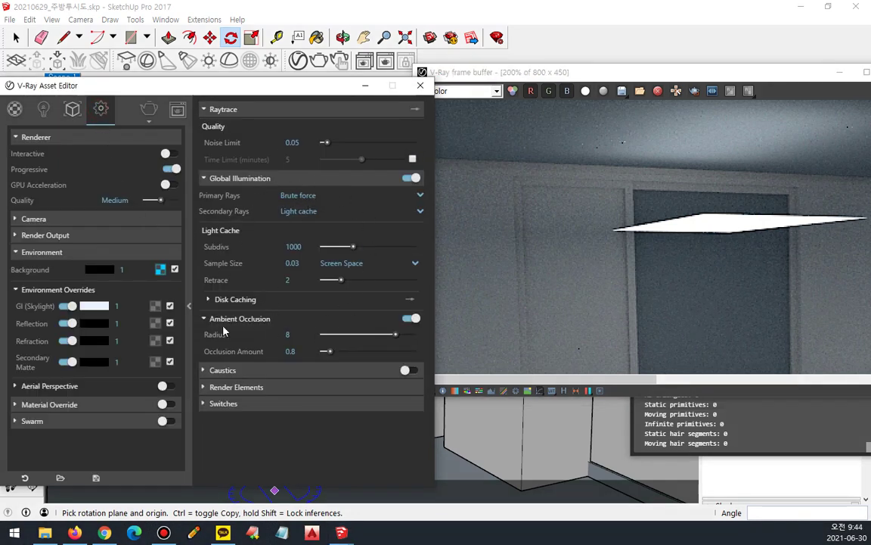
left_click(364, 195)
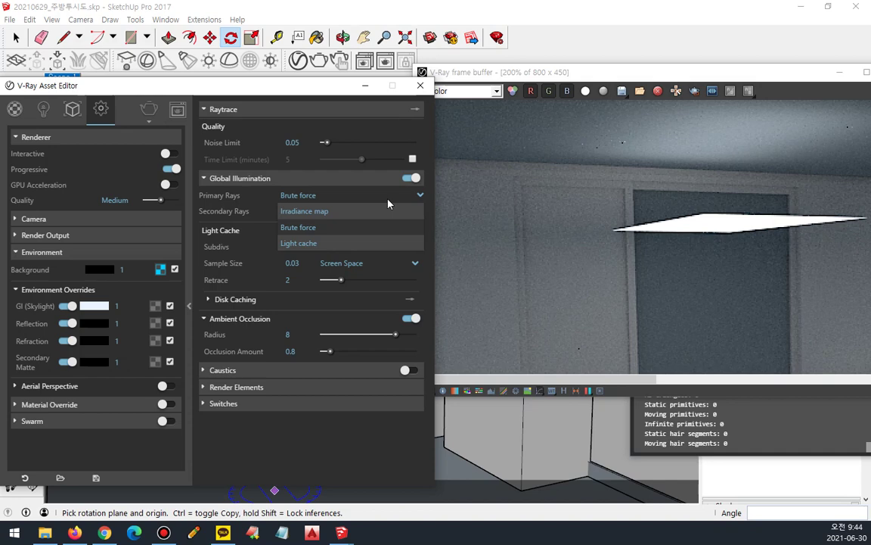
left_click(331, 213)
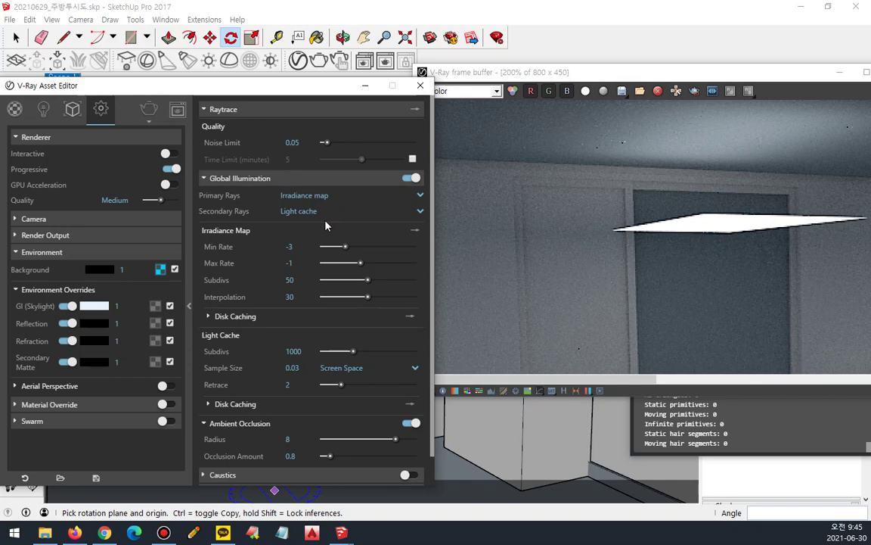
left_click(43, 108)
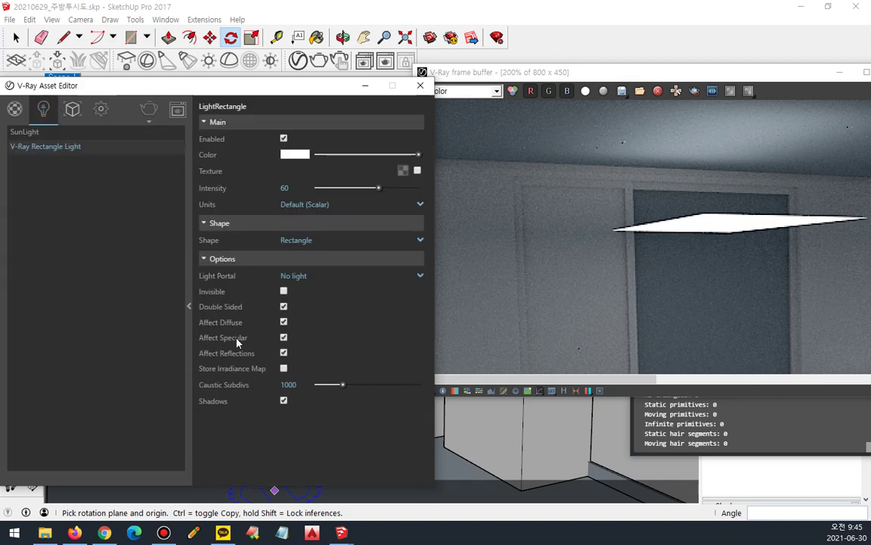
left_click(283, 367)
Examine the light plane in the full kitchen render and how it relates to the wall, floor, counter and cabinet surfaces
scroll(680, 264, "down", 2)
scroll(669, 252, "up", 1)
left_click_drag(584, 160, 582, 185)
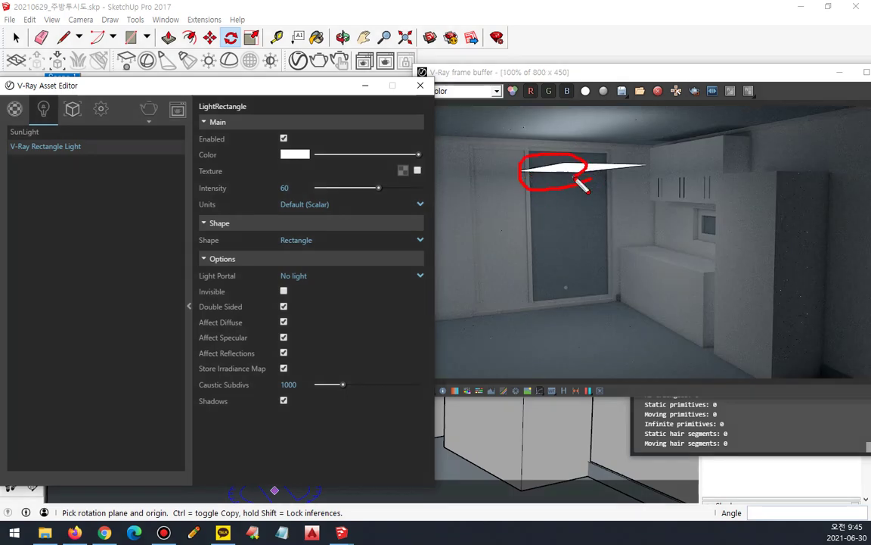
mouse_move(439, 107)
left_mouse_down()
mouse_move(436, 253)
mouse_move(681, 385)
mouse_move(835, 257)
mouse_move(691, 120)
mouse_move(560, 108)
left_mouse_up()
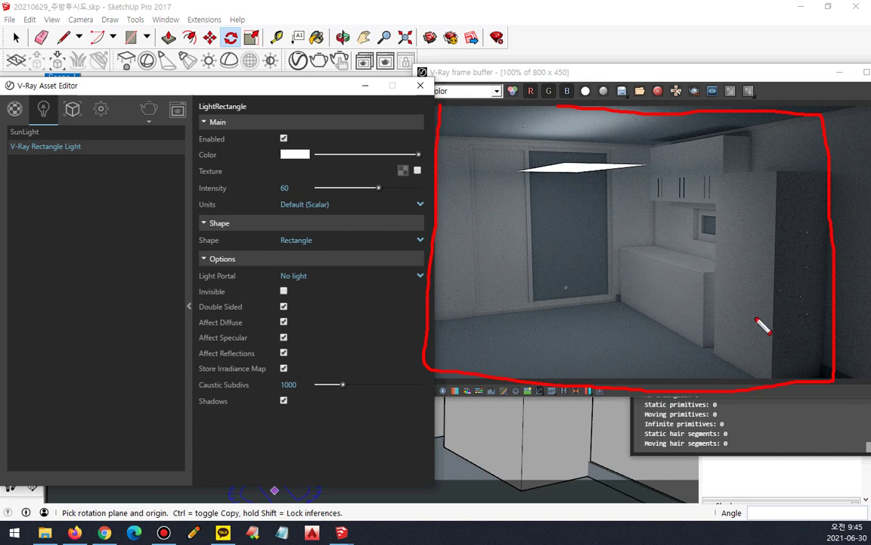
mouse_move(756, 232)
left_mouse_down()
mouse_move(738, 219)
mouse_move(749, 239)
left_mouse_up()
mouse_move(624, 366)
left_mouse_down()
mouse_move(603, 337)
mouse_move(619, 367)
left_mouse_up()
mouse_move(803, 286)
left_mouse_down()
mouse_move(795, 292)
mouse_move(805, 304)
left_mouse_up()
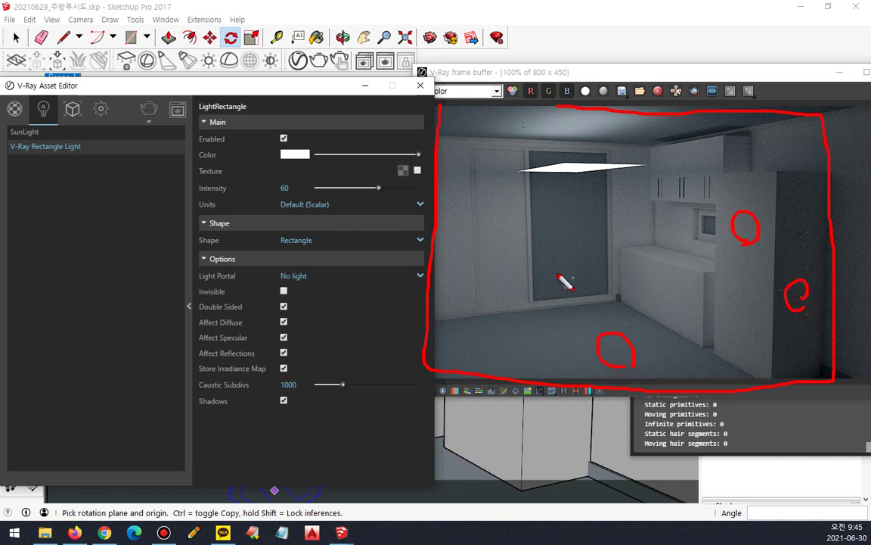
mouse_move(488, 249)
left_mouse_down()
mouse_move(568, 168)
mouse_move(577, 174)
left_mouse_up()
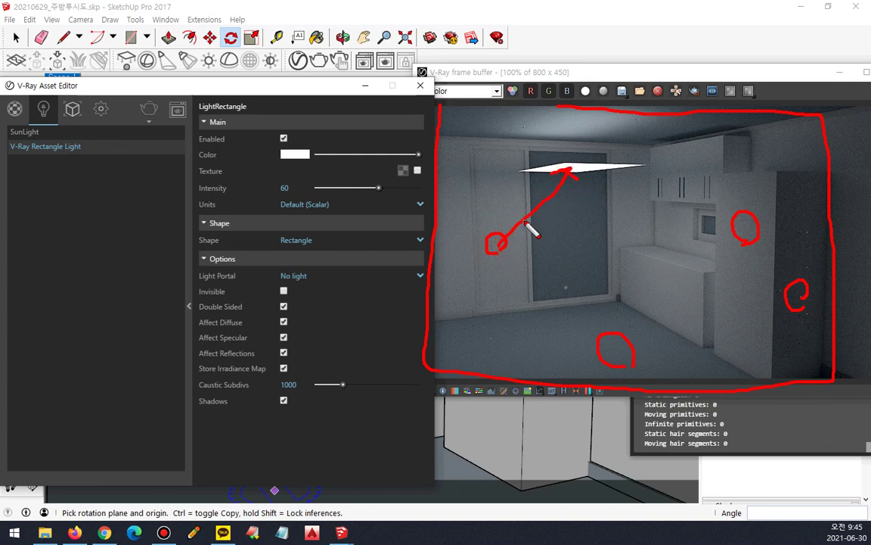
mouse_move(510, 252)
left_mouse_down()
mouse_move(487, 238)
mouse_move(506, 249)
left_mouse_up()
left_click_drag(614, 347, 628, 363)
left_click_drag(806, 315, 817, 307)
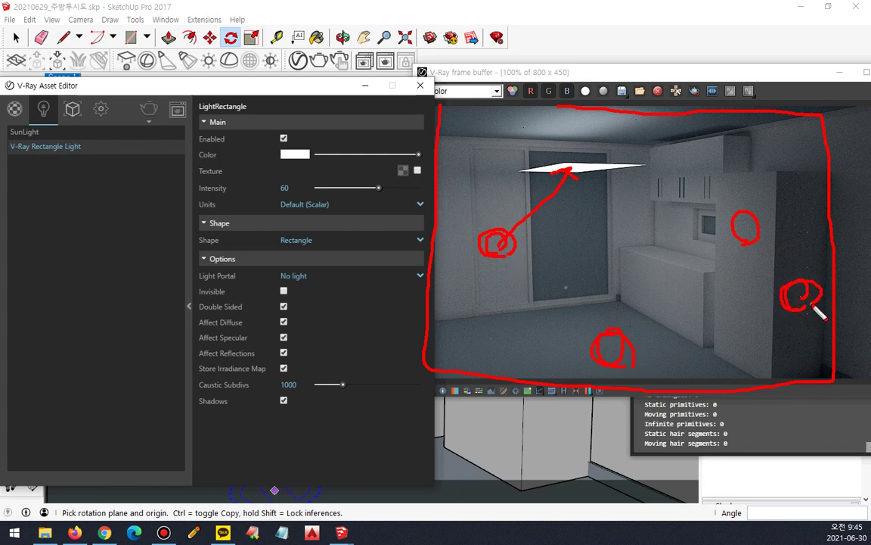
mouse_move(568, 171)
left_mouse_down()
mouse_move(771, 284)
mouse_move(761, 289)
left_mouse_up()
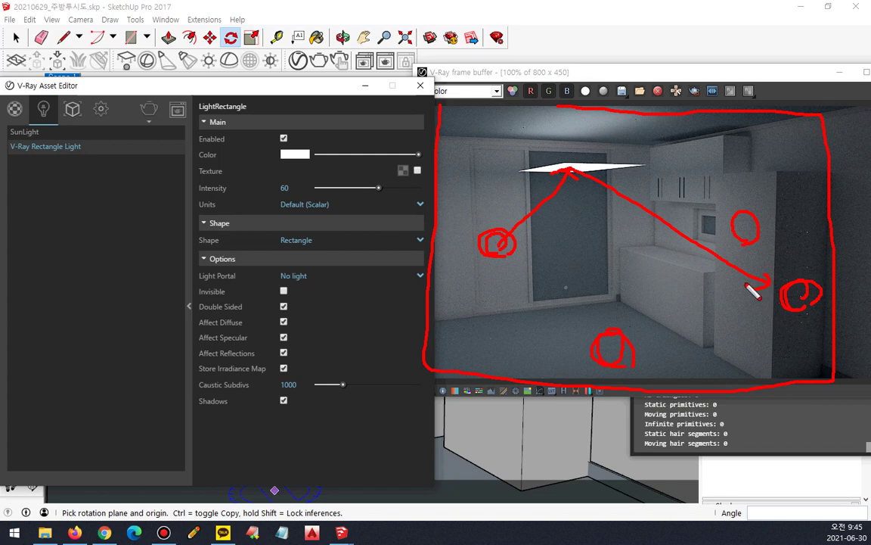
key("e")
mouse_move(639, 108)
left_mouse_down()
mouse_move(521, 146)
mouse_move(745, 297)
mouse_move(632, 113)
left_mouse_up()
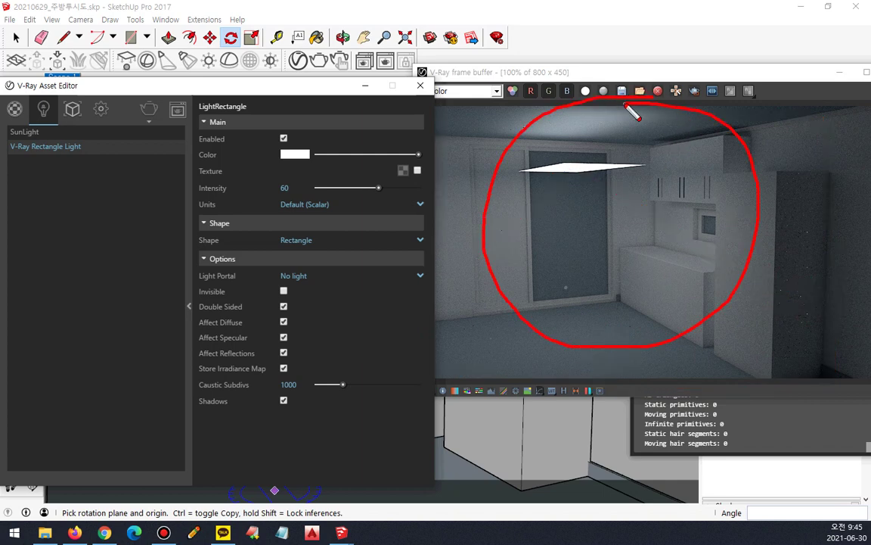
key("e")
mouse_move(793, 206)
left_mouse_down()
mouse_move(796, 250)
mouse_move(806, 221)
left_mouse_up()
mouse_move(732, 267)
left_mouse_down()
mouse_move(743, 320)
mouse_move(735, 266)
left_mouse_up()
mouse_move(667, 272)
left_mouse_down()
mouse_move(673, 293)
mouse_move(650, 280)
left_mouse_up()
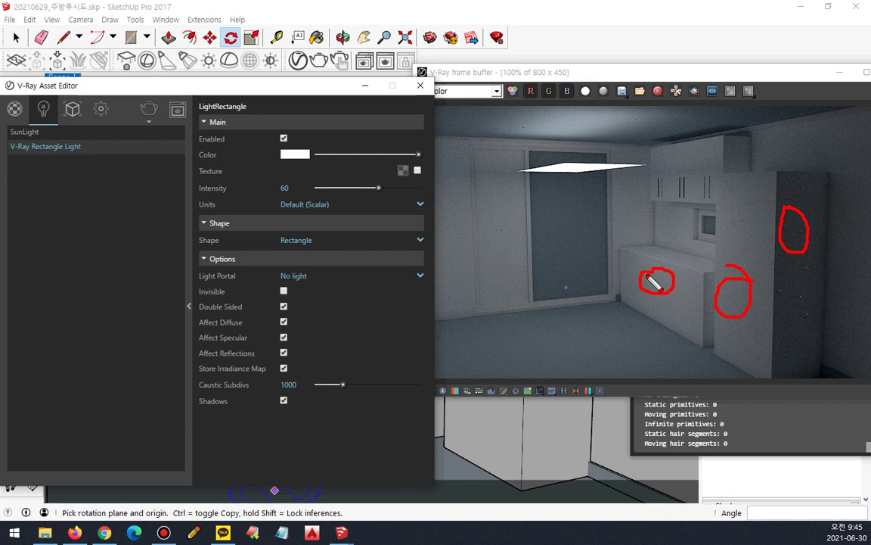
Check the Irradiance map choice for primary rays against the rectangle light's Store Irradiance Map option
left_click_drag(193, 375, 315, 373)
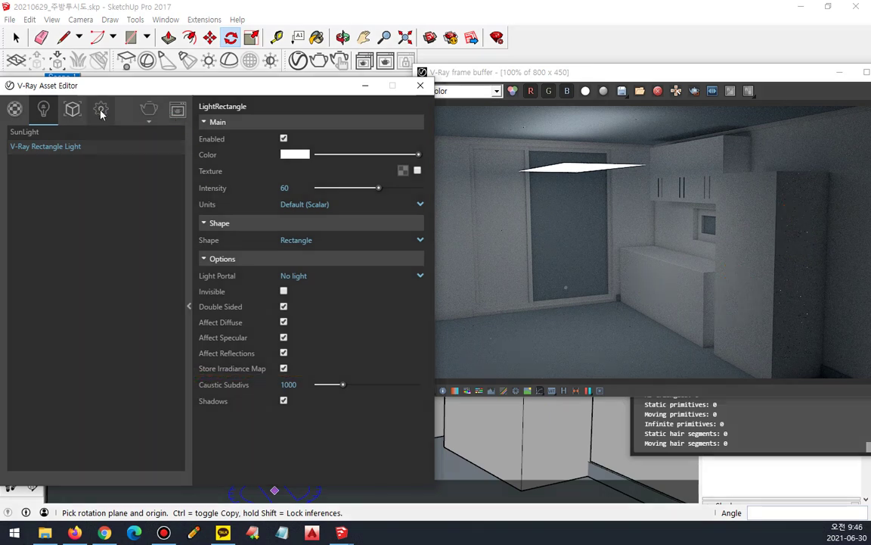
left_click(101, 109)
left_click_drag(199, 202, 432, 203)
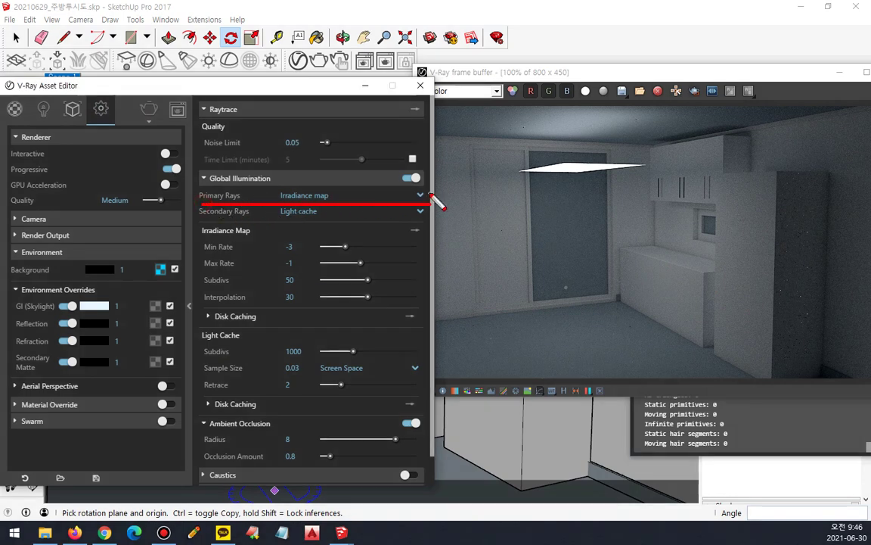
left_click(43, 108)
left_click_drag(194, 371, 316, 371)
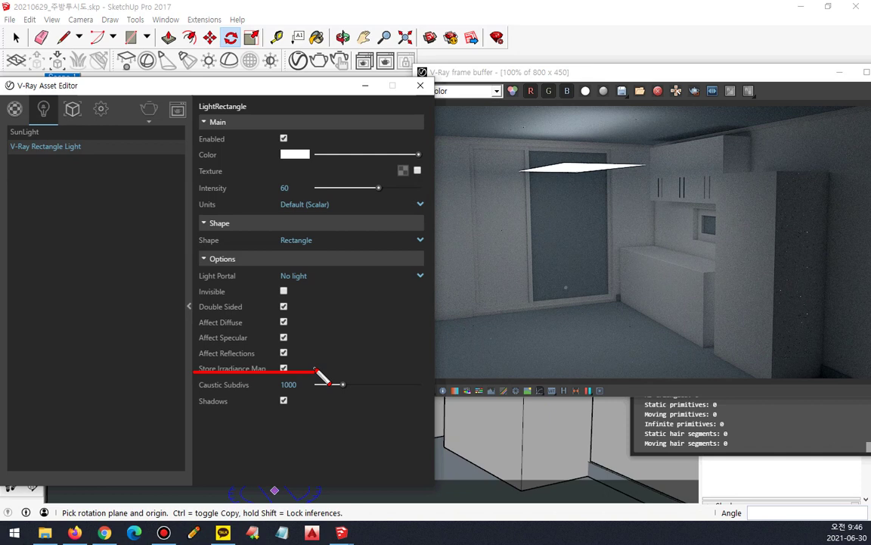
key("ctrl+z")
left_click_drag(218, 377, 270, 377)
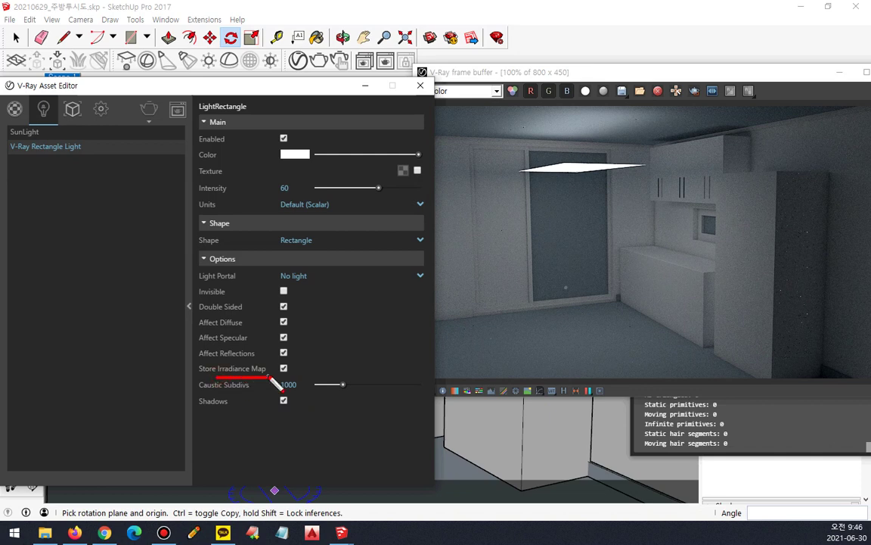
Compare the Global Illumination primary rays setting with the rectangle light's Store Irradiance Map option
key("Escape")
left_click(100, 110)
key("ctrl+2")
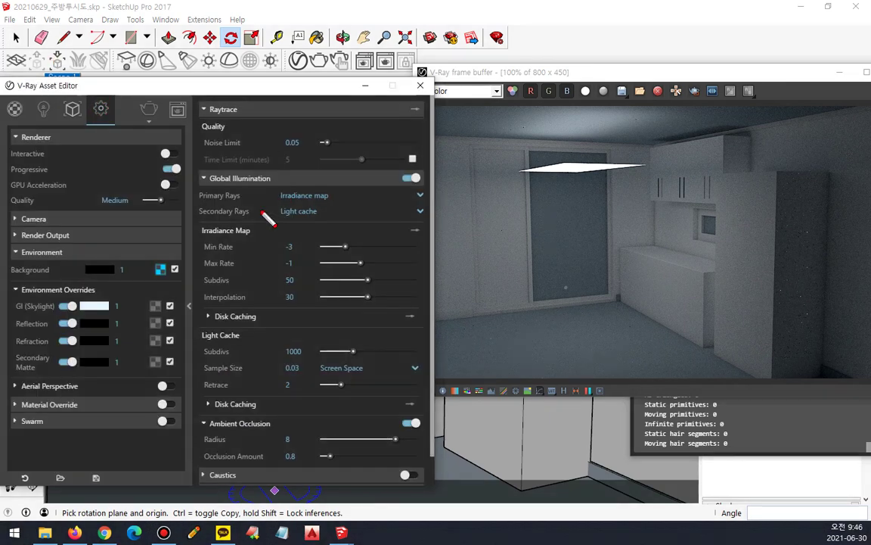
left_click_drag(200, 203, 375, 205)
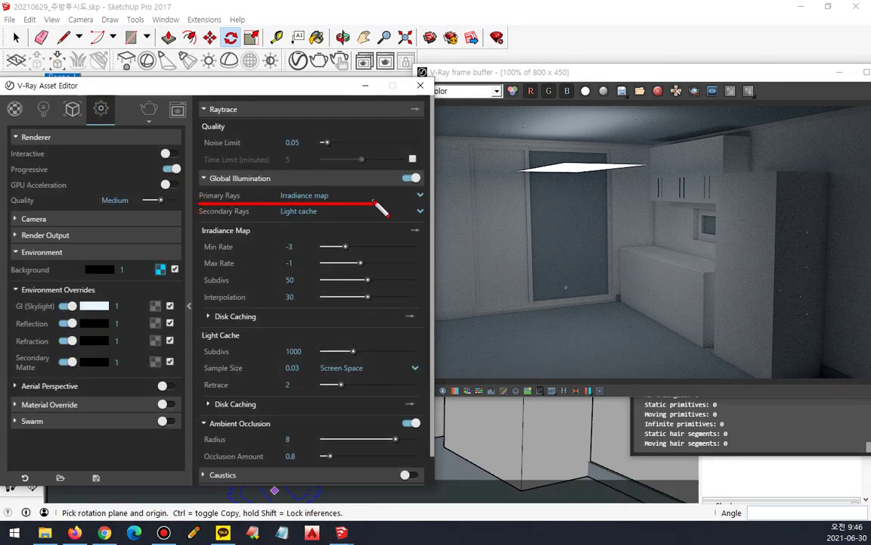
key("Escape")
left_click(43, 109)
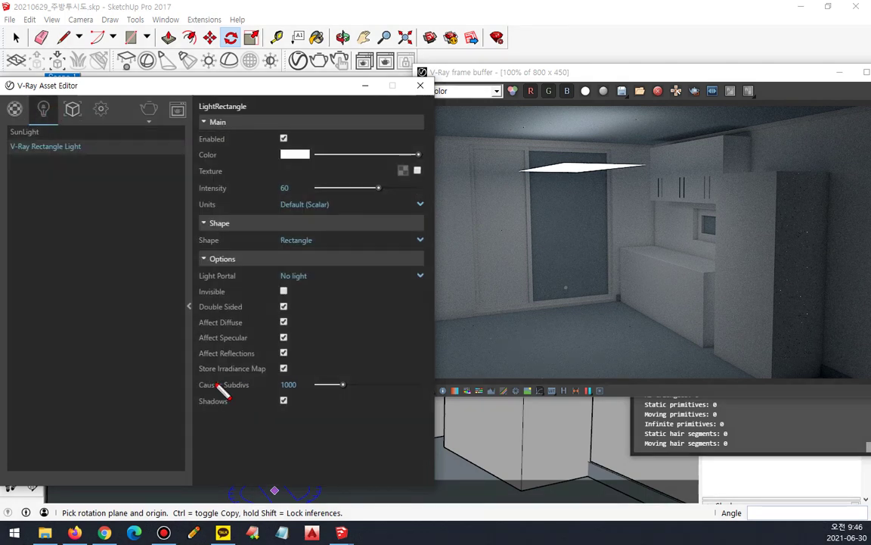
key("ctrl+2")
left_click_drag(200, 374, 325, 375)
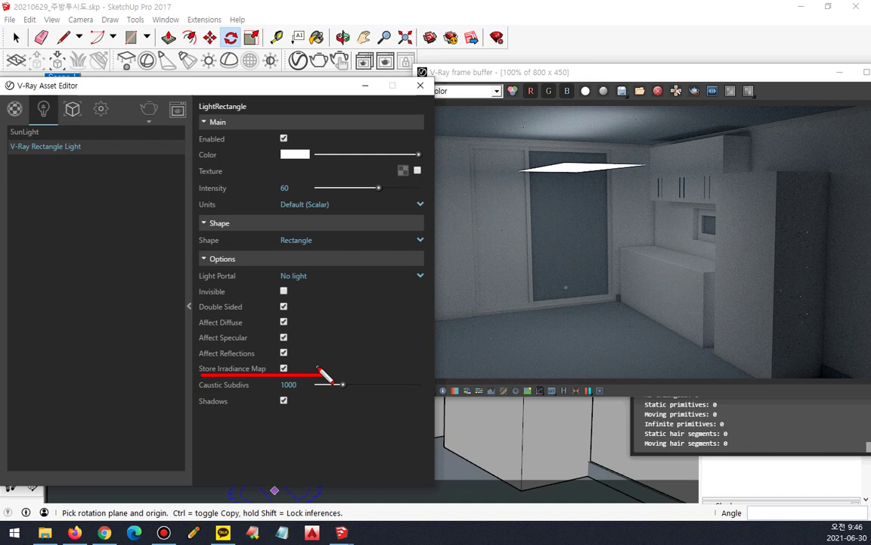
Review the rectangle light's Caustic Subdivs setting
left_click_drag(200, 395, 382, 396)
mouse_move(226, 393)
left_mouse_down()
mouse_move(253, 388)
mouse_move(245, 401)
left_mouse_up()
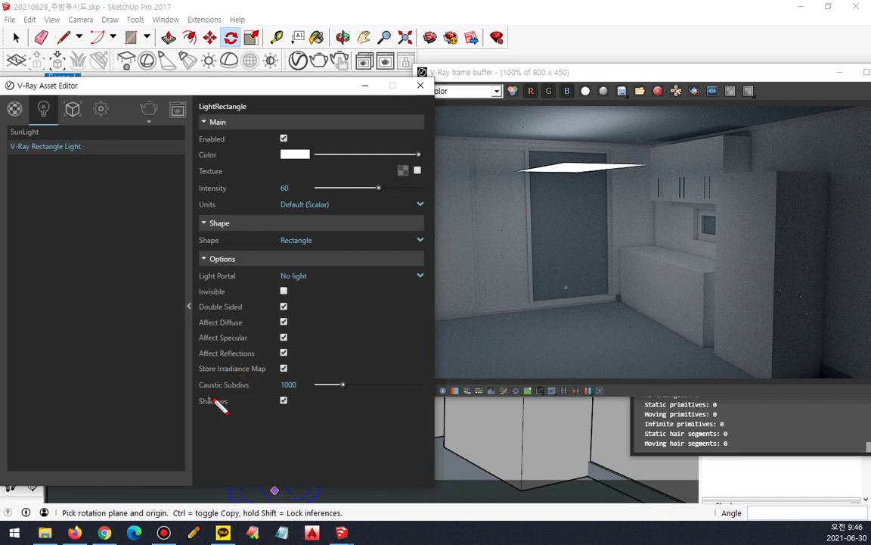
left_click_drag(227, 394, 194, 394)
mouse_move(93, 165)
left_mouse_down()
mouse_move(16, 140)
mouse_move(112, 153)
mouse_move(195, 375)
left_mouse_up()
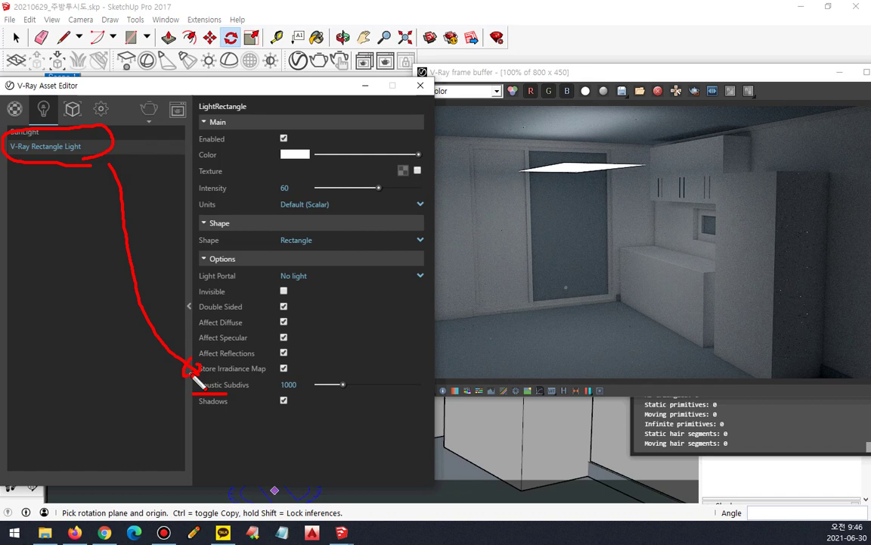
key("Escape")
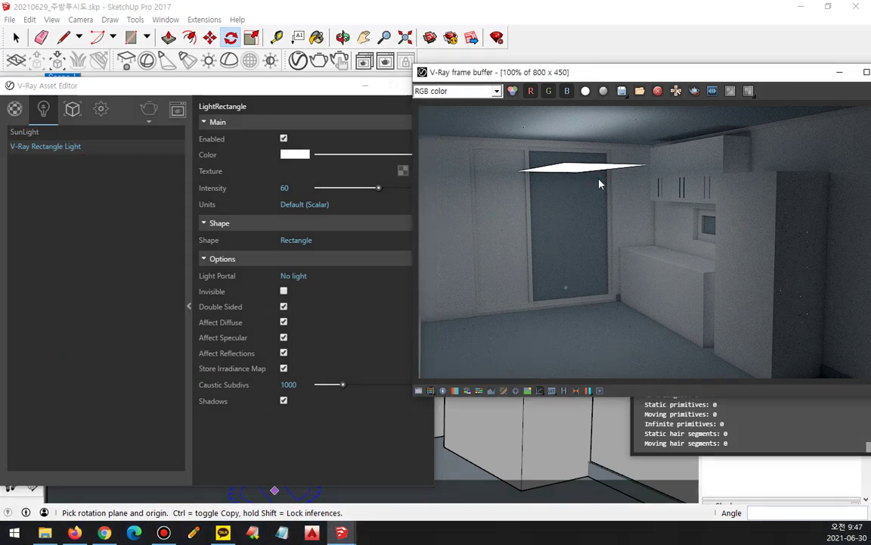
Bring the kitchen render fully into view and examine the area around the light plane
left_click_drag(606, 75, 456, 90)
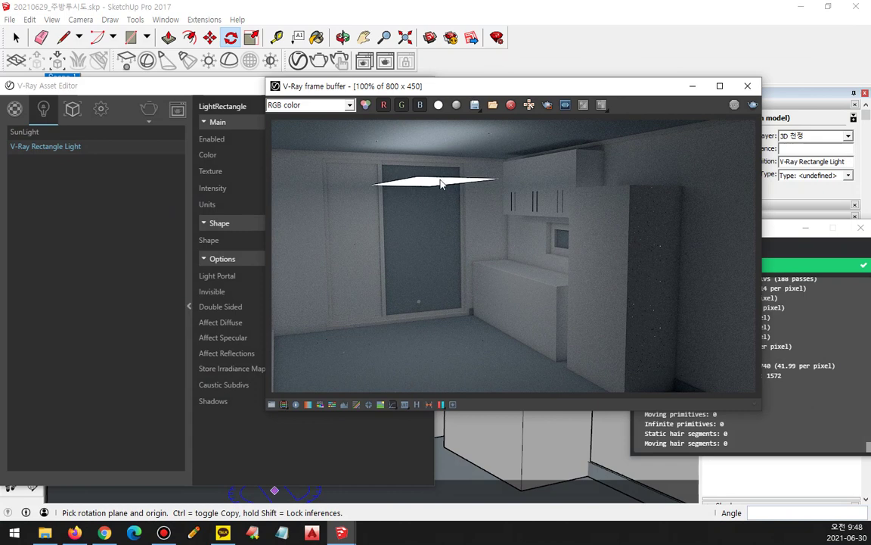
key("ctrl+2")
mouse_move(443, 215)
left_mouse_down()
mouse_move(401, 147)
mouse_move(424, 227)
mouse_move(477, 133)
mouse_move(348, 215)
left_mouse_up()
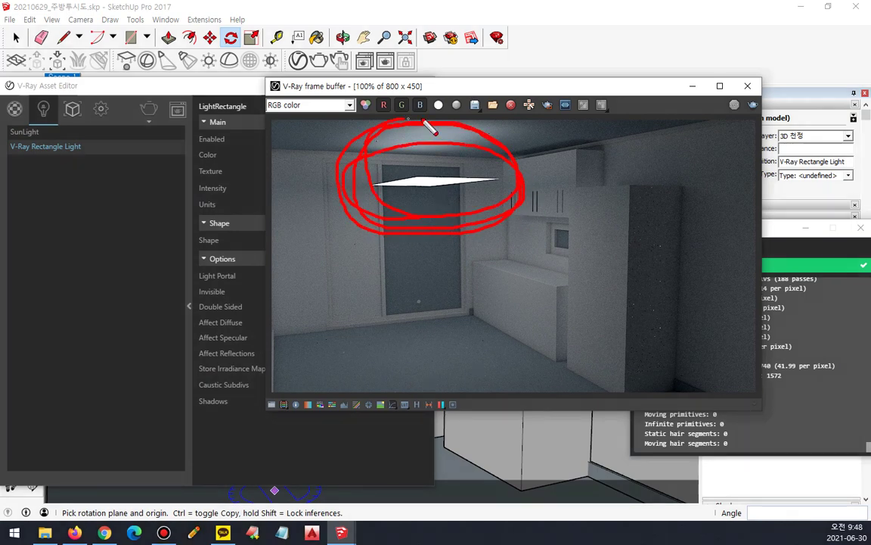
key("Escape")
Set the rectangle light's intensity to 90, run a test render and stop it
left_click(58, 269)
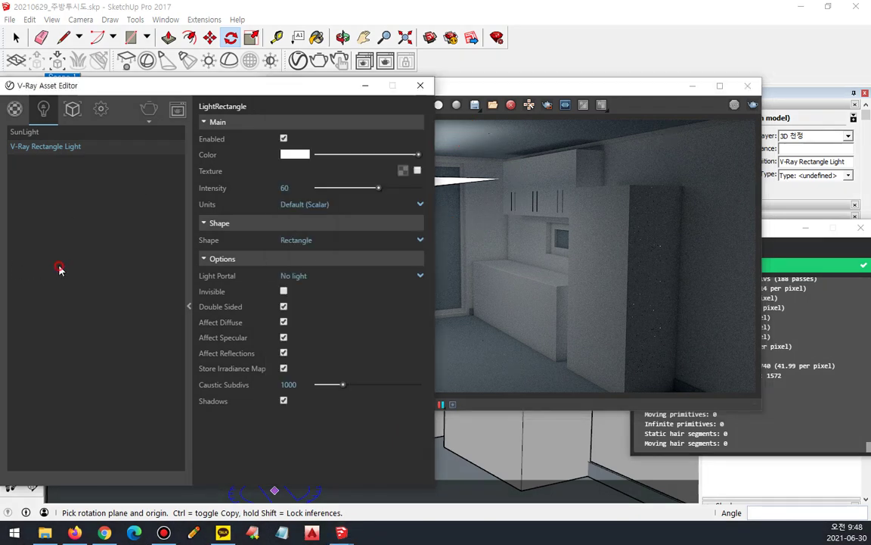
double_click(284, 188)
type("90")
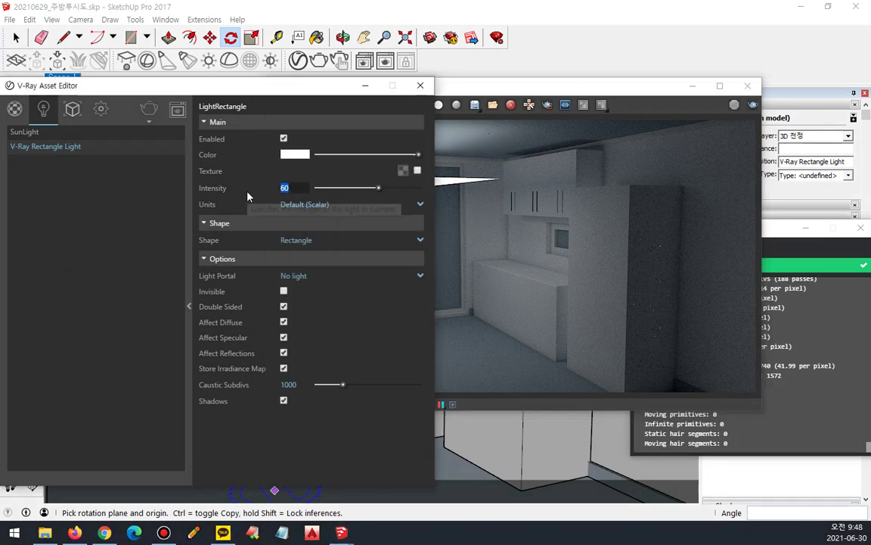
key("Return")
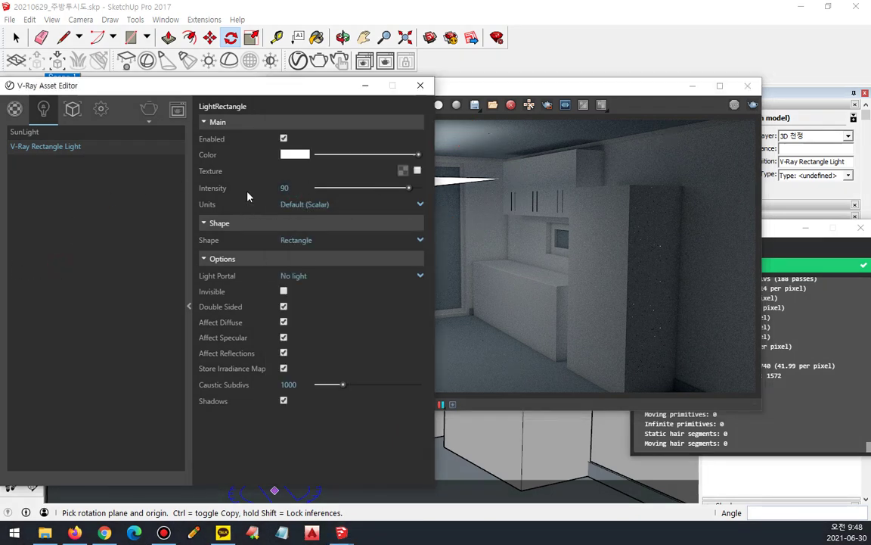
left_click(753, 105)
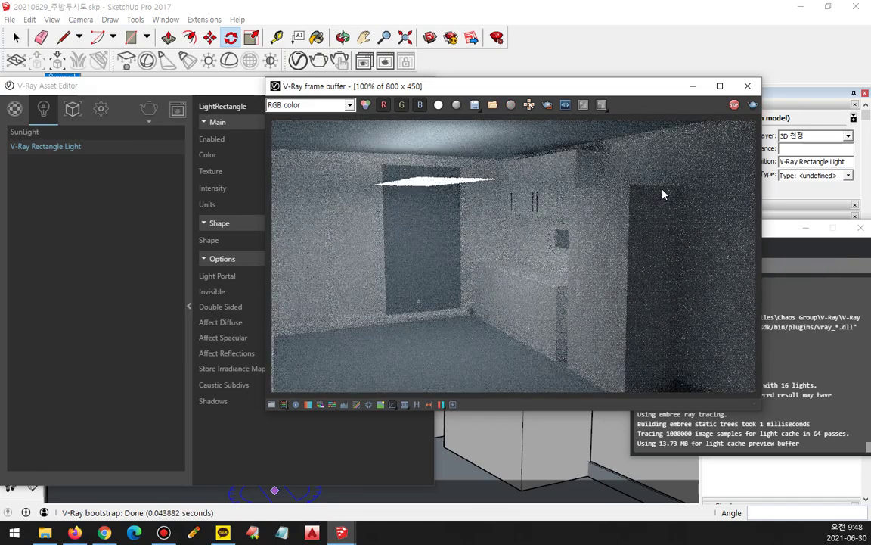
left_click(733, 107)
Set the GI (Skylight) environment override intensity to 30 and render the kitchen again
left_click(100, 109)
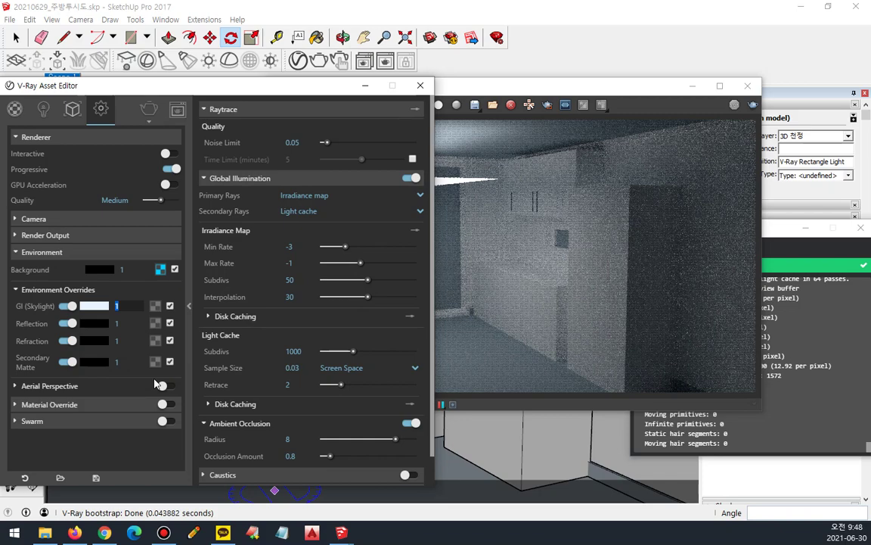
type("30")
key("Return")
left_click(752, 106)
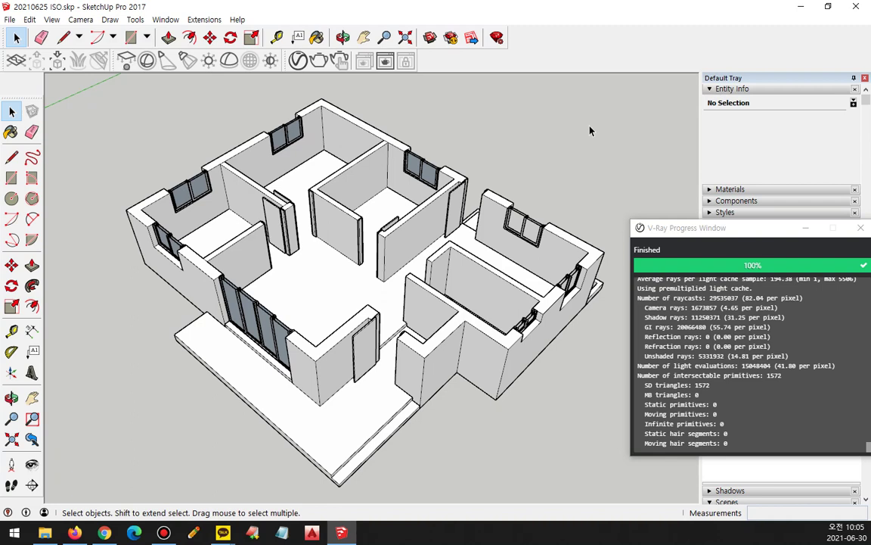
Close the render progress window and open the V-Ray render settings for the isometric floor plan model
left_click_drag(727, 228, 661, 188)
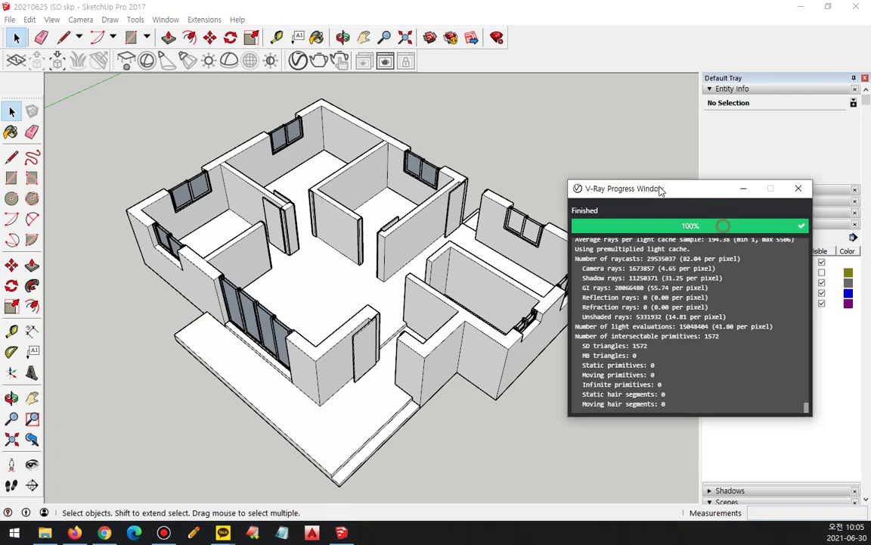
left_click(797, 188)
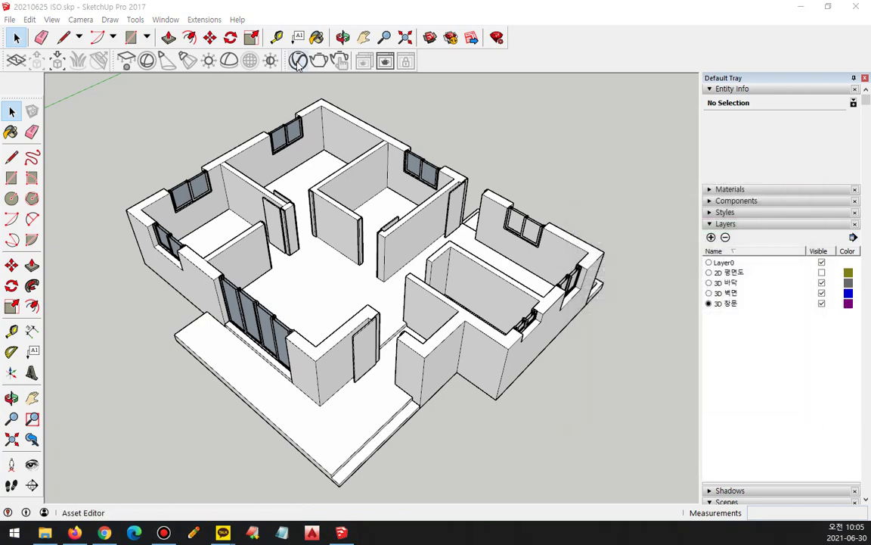
left_click(297, 60)
left_click_drag(229, 87, 460, 99)
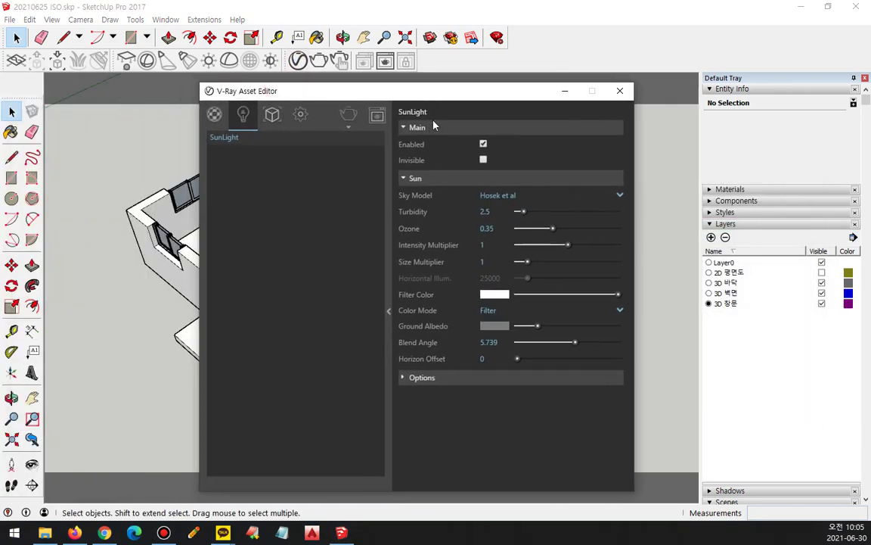
left_click(300, 115)
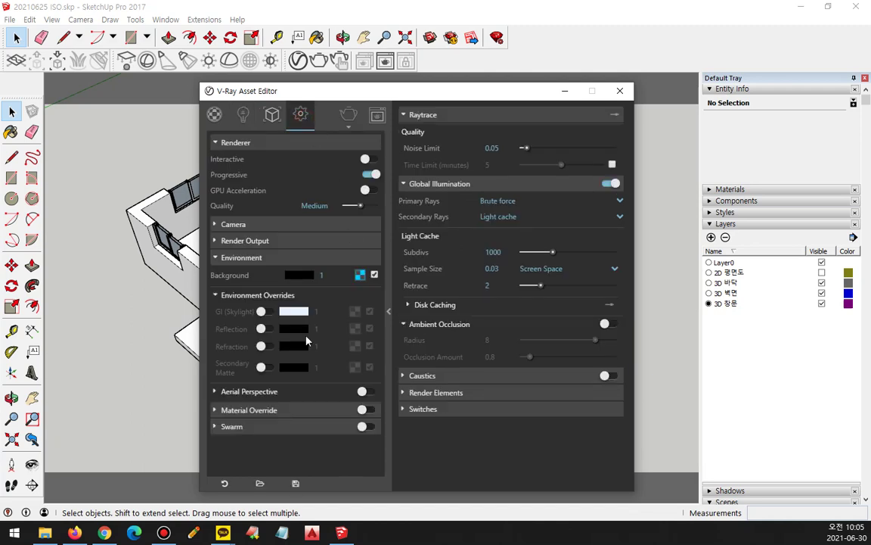
Turn off Progressive rendering and set the antialiasing filter type to Catmull Rom
left_click(370, 175)
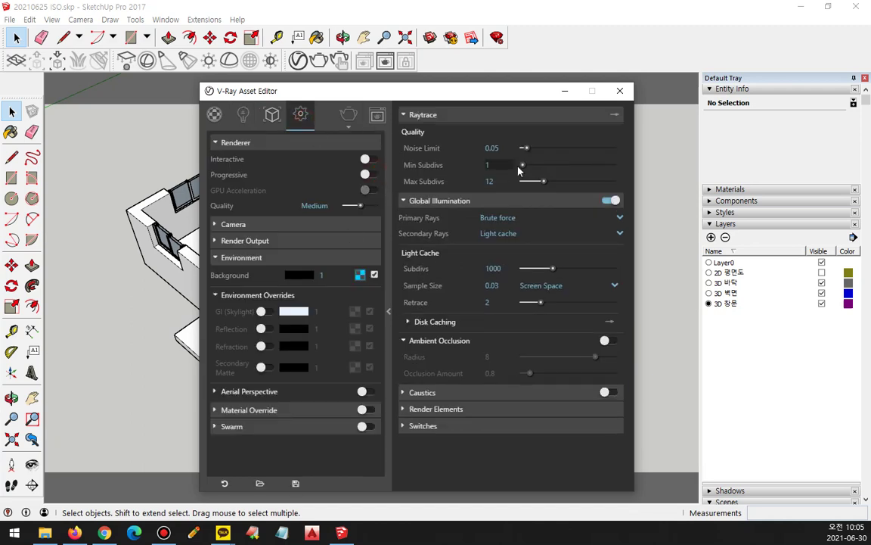
left_click(614, 115)
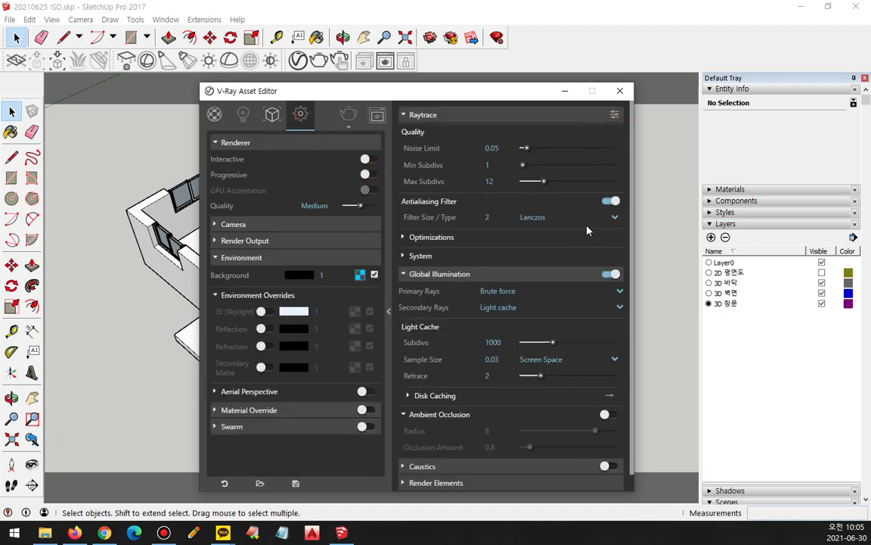
left_click(527, 217)
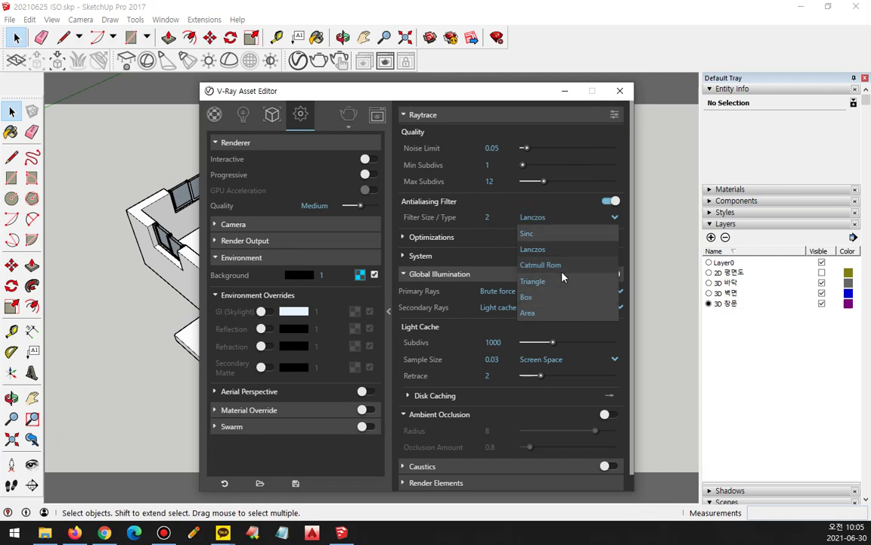
left_click(557, 265)
Look through the Raytrace Optimizations and System settings
left_click(424, 237)
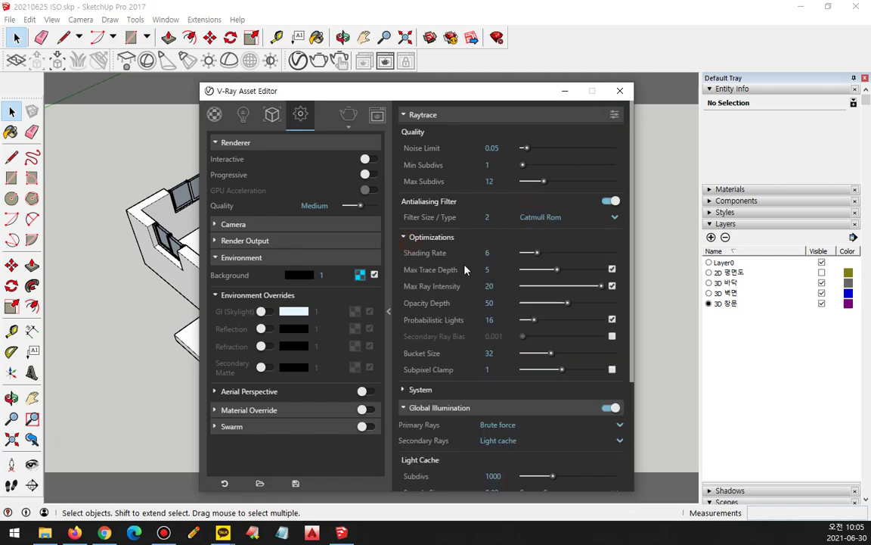
left_click(421, 239)
left_click(416, 257)
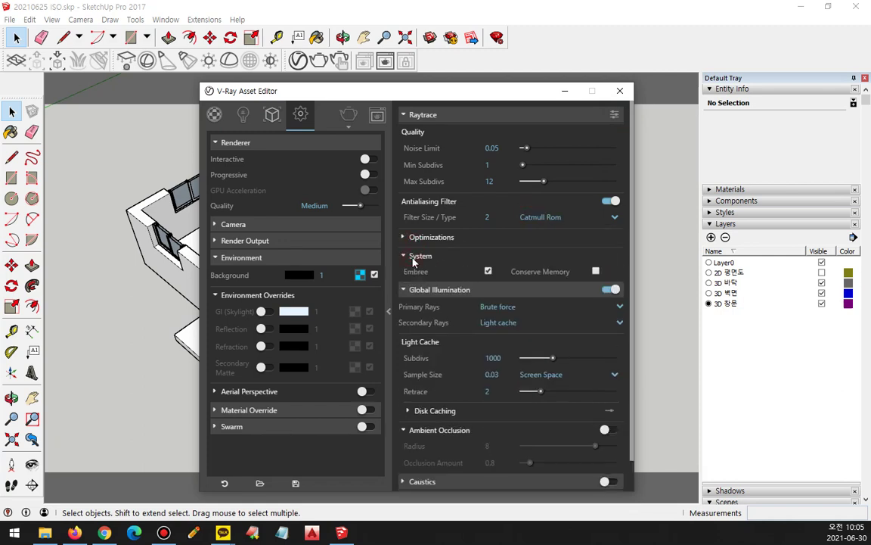
left_click(416, 256)
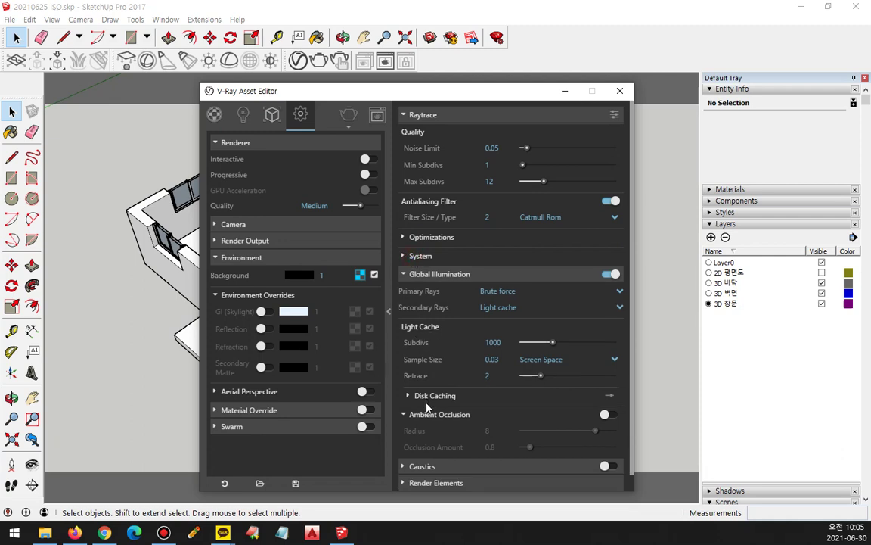
Turn on the GI (Skylight), Reflection, Refraction and Secondary Matte environment overrides and check the Aerial Perspective settings
left_click(220, 392)
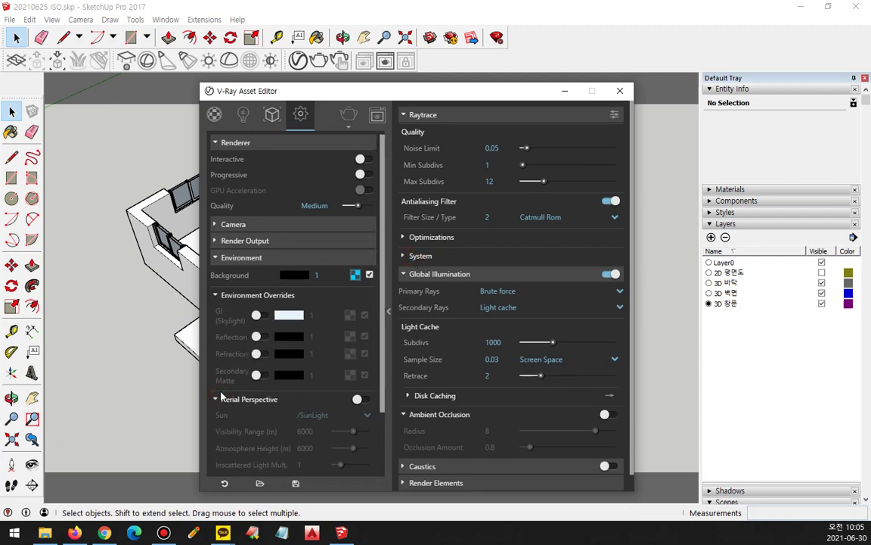
left_click(262, 315)
left_click(262, 337)
left_click(262, 354)
left_click(260, 377)
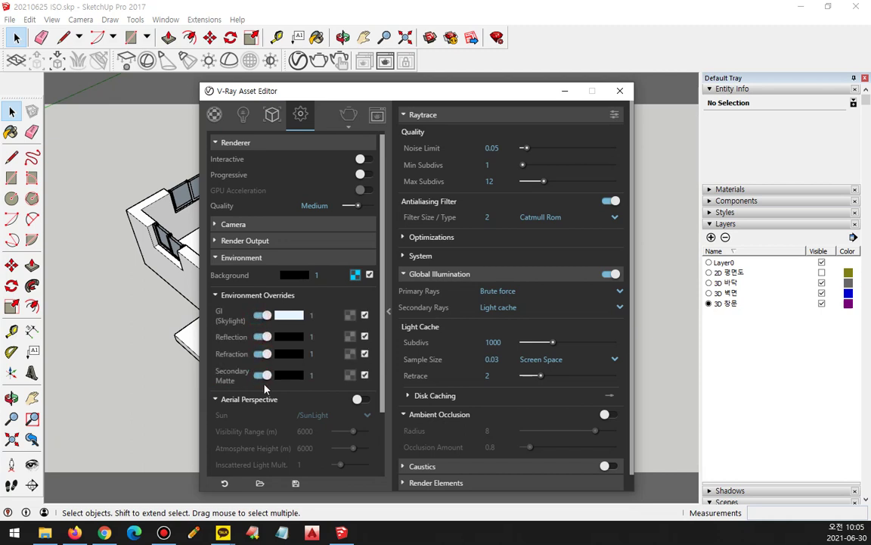
scroll(265, 389, "down", 2)
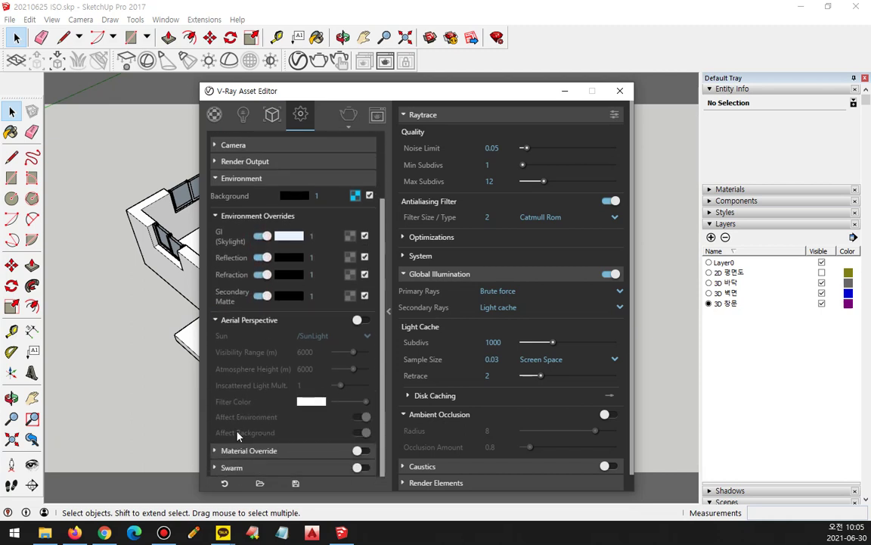
scroll(257, 364, "up", 2)
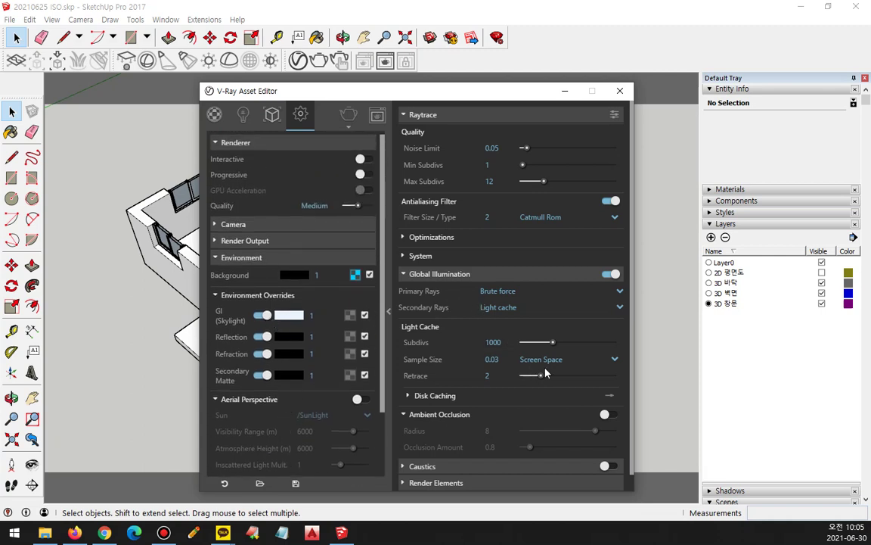
Turn on Ambient Occlusion for Global Illumination
scroll(582, 378, "down", 1)
scroll(602, 401, "up", 1)
left_click(610, 414)
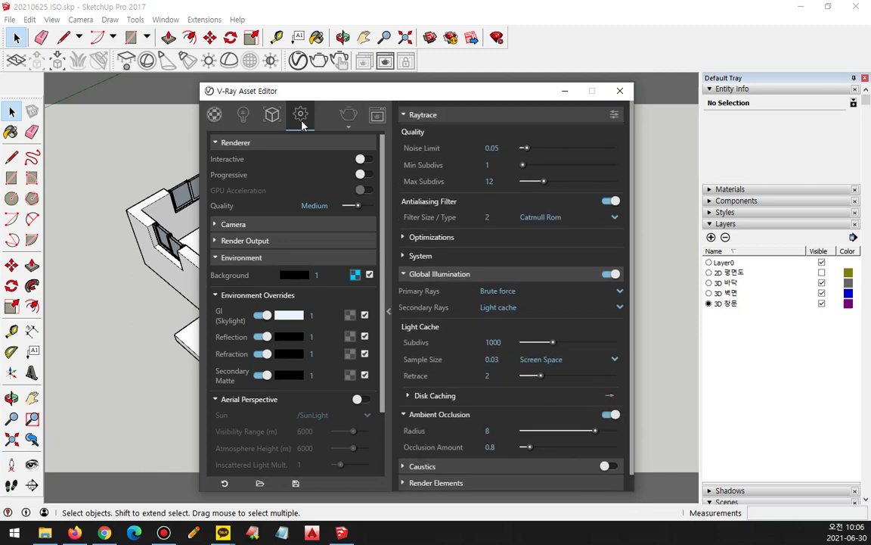
View the SunLight settings, then collapse the Layers, Entity Info and Scenes sections and open the Shadows settings
left_click(243, 114)
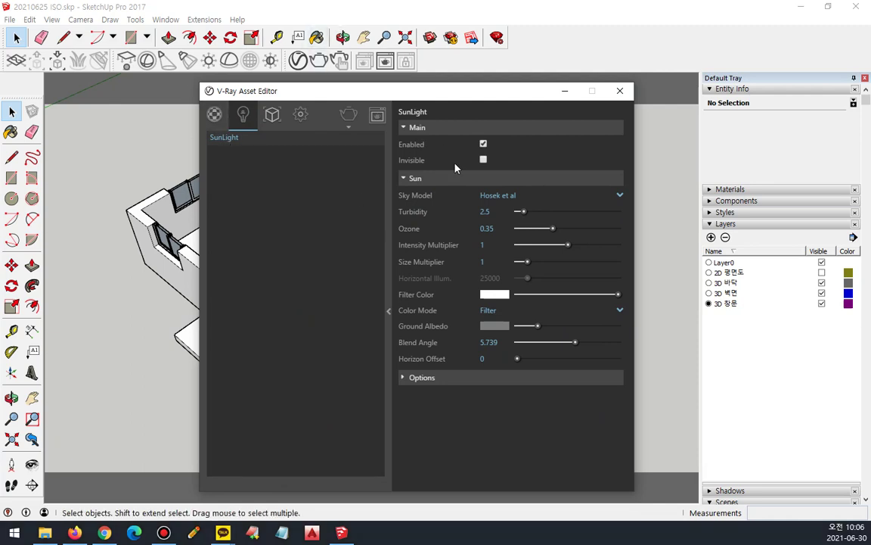
mouse_move(455, 167)
left_click(718, 224)
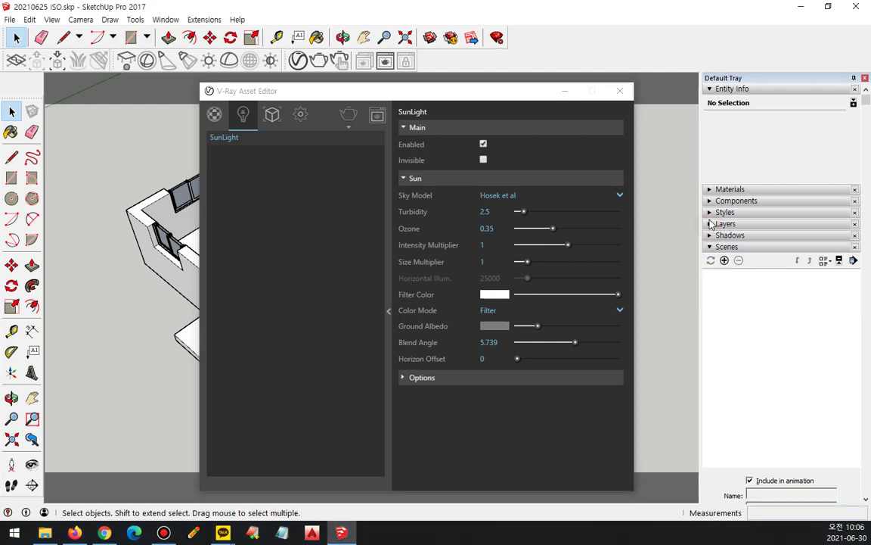
left_click(713, 90)
left_click(710, 158)
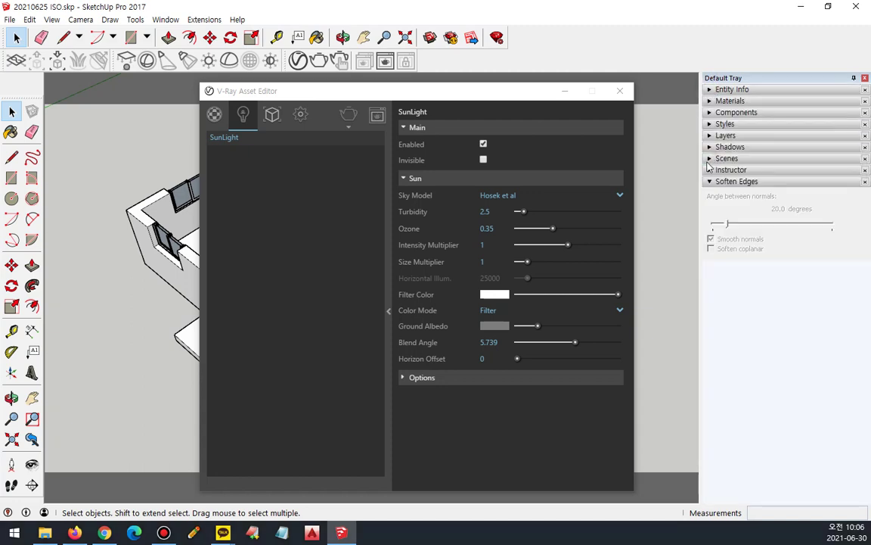
left_click(715, 147)
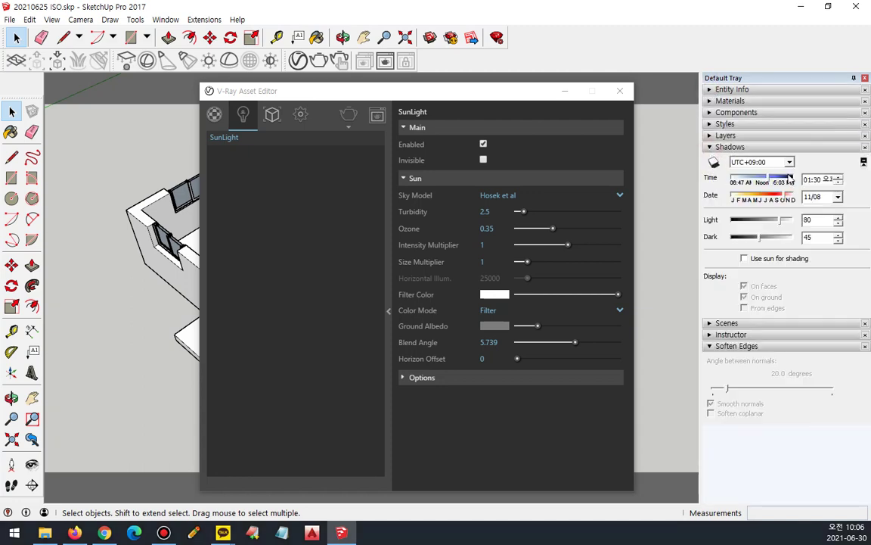
Set the model's manual geo-location to country Korea and location DookDo
left_click(165, 20)
left_click(167, 79)
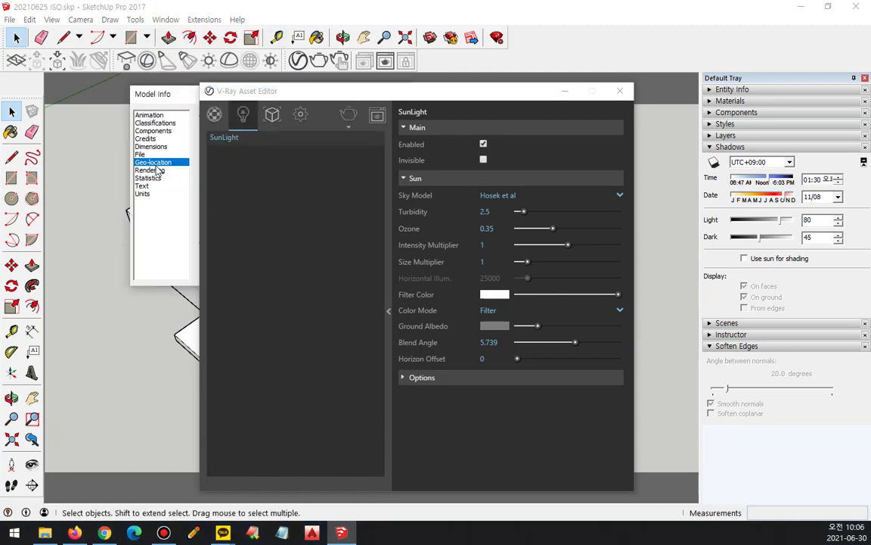
left_click_drag(158, 92, 158, 55)
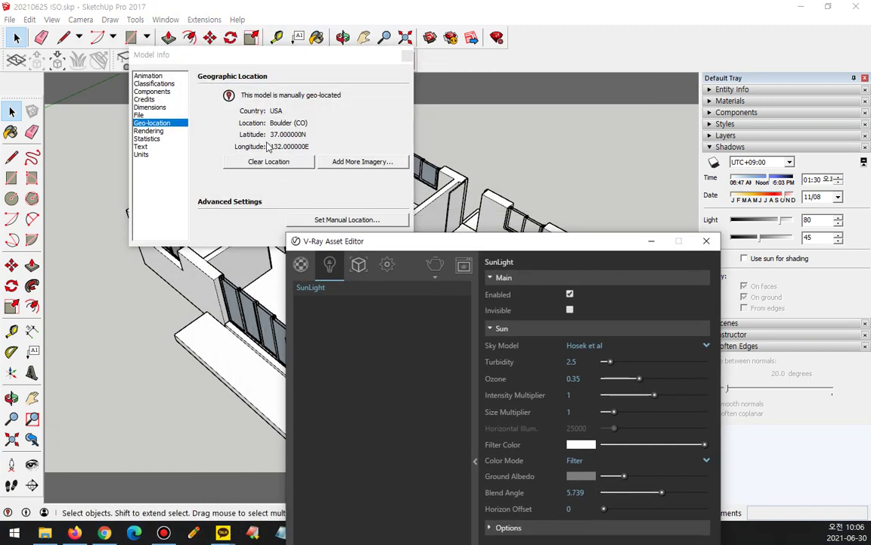
left_click(371, 219)
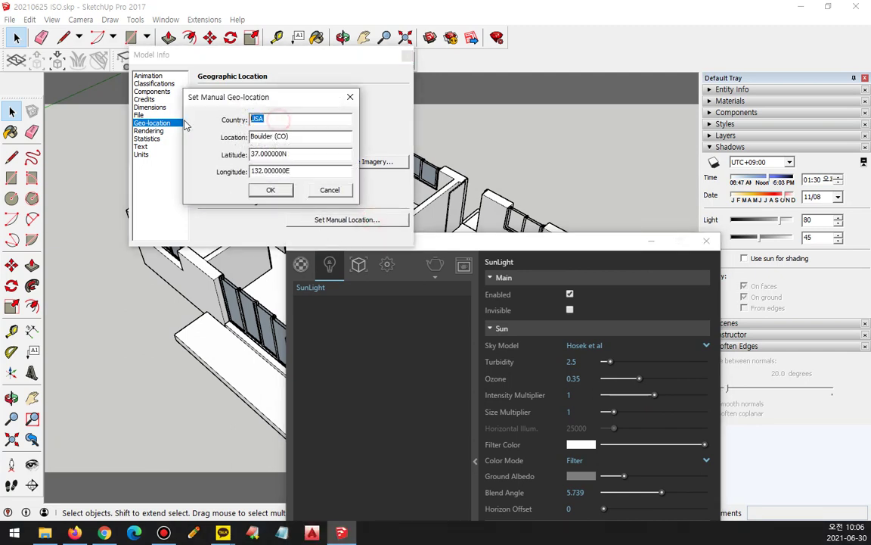
type("Korea")
key("Tab")
type("DookDo")
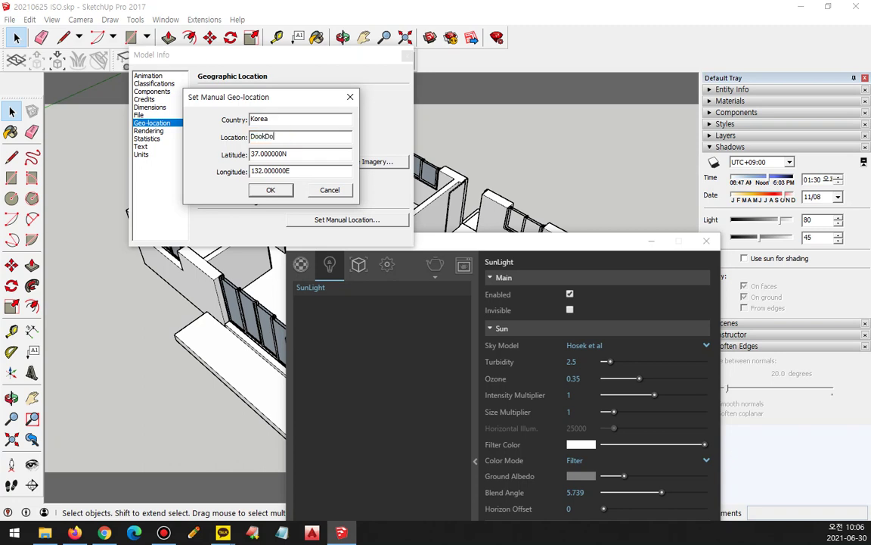
left_click(271, 191)
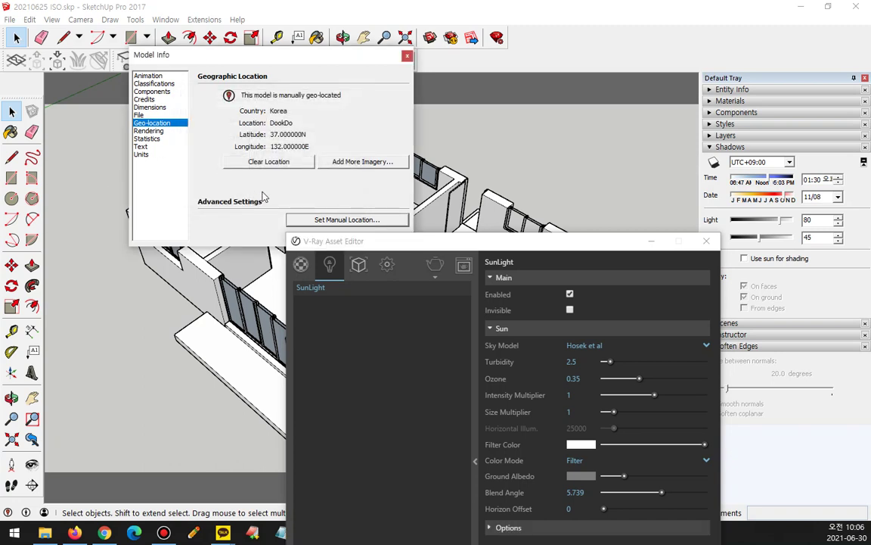
key("ctrl+2")
mouse_move(310, 144)
left_mouse_down()
mouse_move(305, 128)
mouse_move(305, 153)
left_mouse_up()
mouse_move(813, 182)
left_mouse_down()
mouse_move(798, 170)
mouse_move(847, 189)
mouse_move(817, 200)
left_mouse_up()
key("Escape")
Set the shadow date to 08/01
left_click(813, 211)
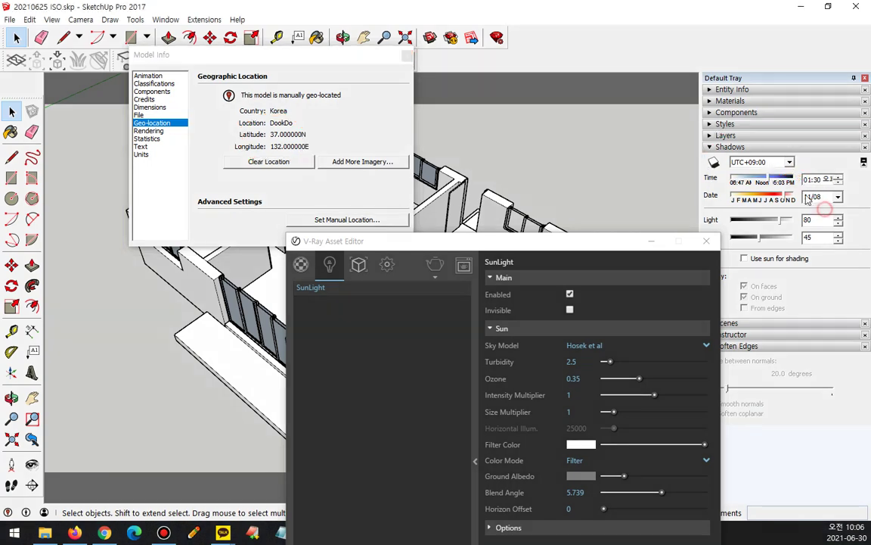
left_click(838, 196)
left_click(767, 212)
left_click(766, 213)
left_click(766, 212)
left_click(763, 246)
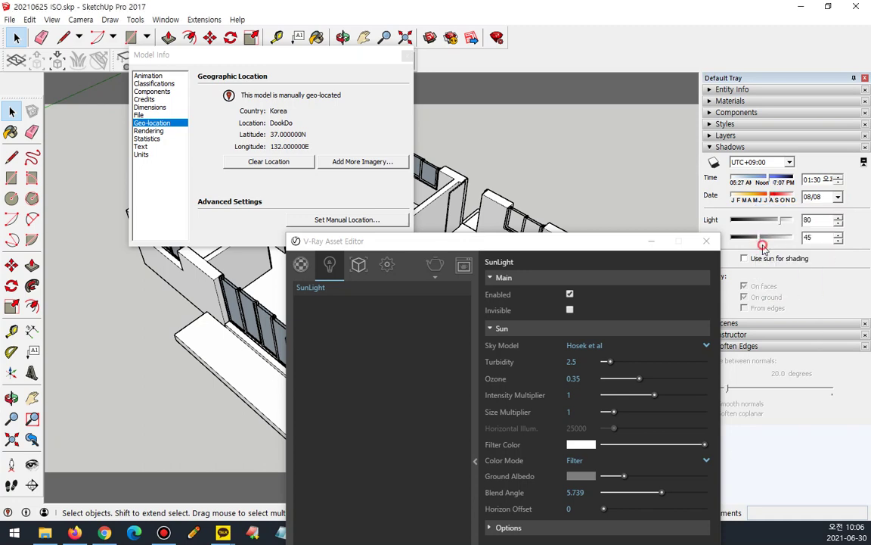
Turn on shadows in the model and close the Model Info window to uncover the floor plan
mouse_move(847, 185)
left_mouse_down()
mouse_move(801, 198)
mouse_move(707, 190)
mouse_move(862, 155)
mouse_move(820, 220)
left_mouse_up()
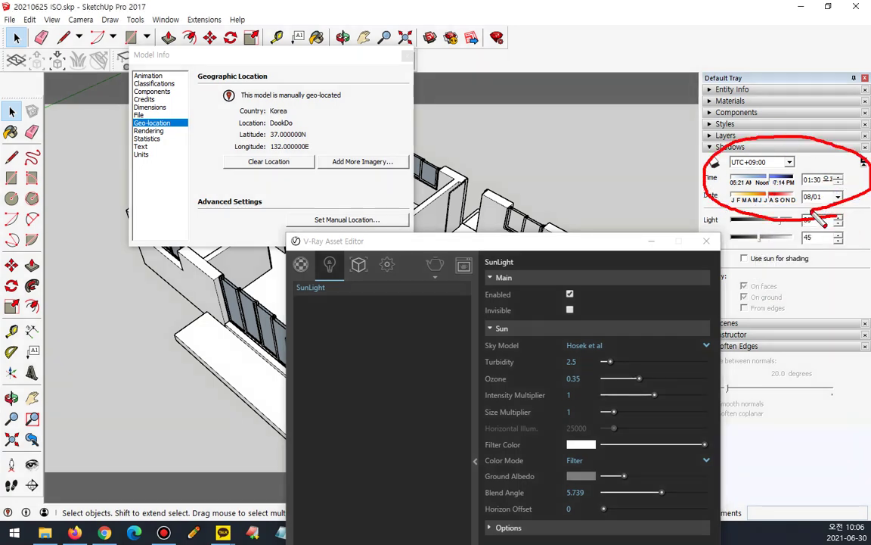
key("Escape")
left_click_drag(567, 248, 370, 435)
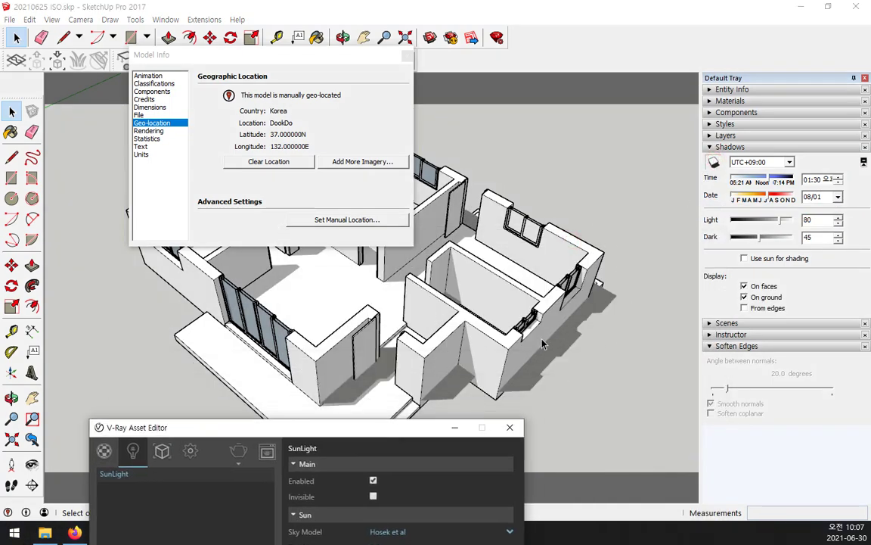
left_click(408, 58)
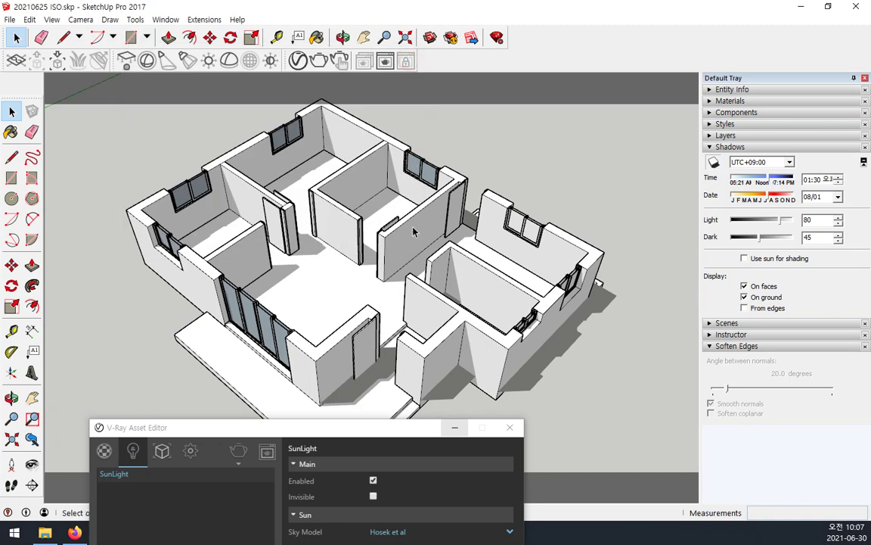
View the available Sky Model options for the SunLight, keeping Hosek et al
mouse_move(578, 351)
left_mouse_down()
mouse_move(566, 349)
mouse_move(627, 327)
mouse_move(581, 357)
mouse_move(223, 158)
mouse_move(240, 141)
mouse_move(266, 153)
left_mouse_up()
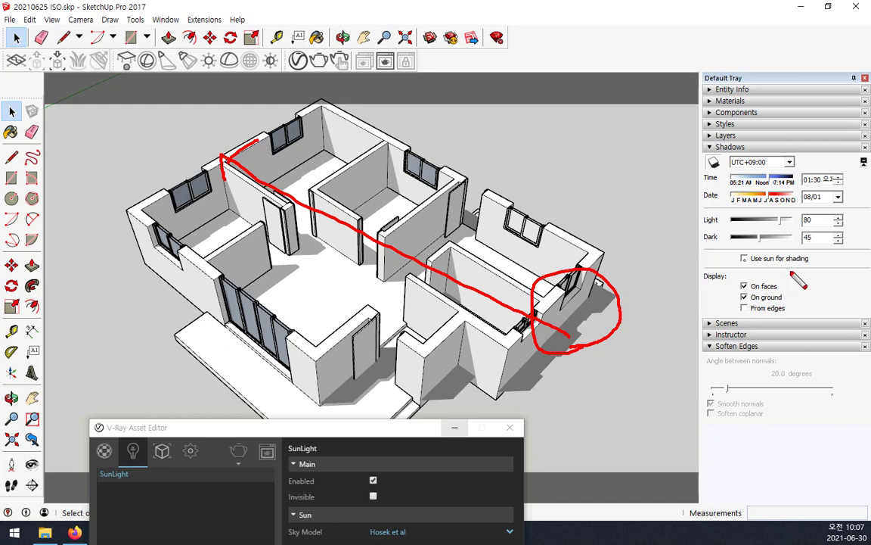
key("Escape")
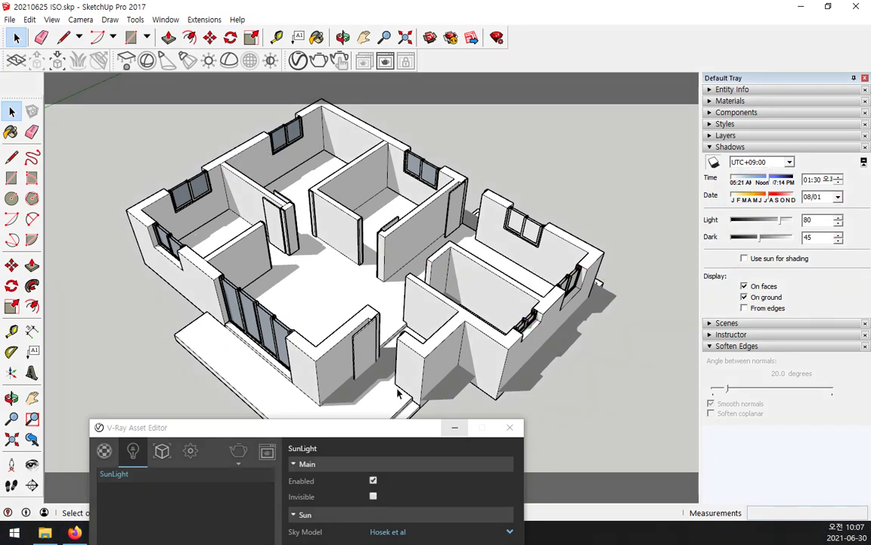
left_click_drag(346, 425, 539, 74)
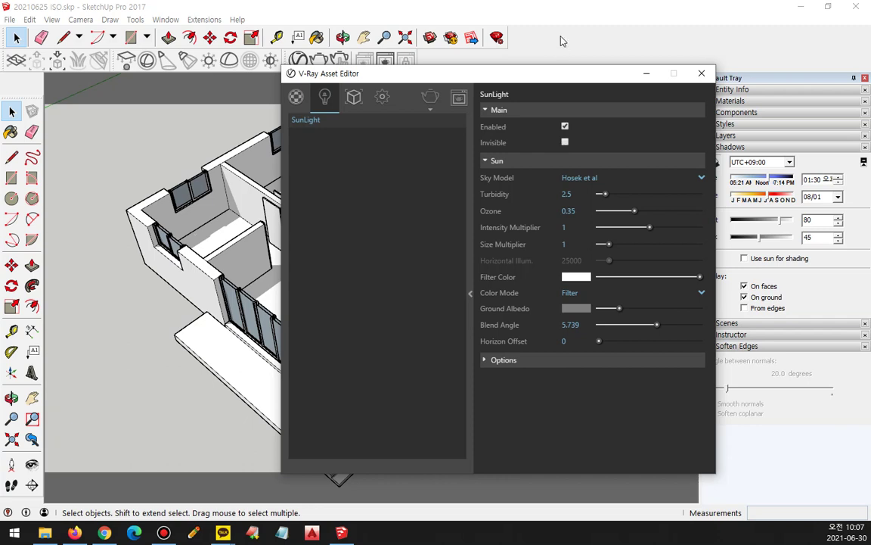
left_click(697, 177)
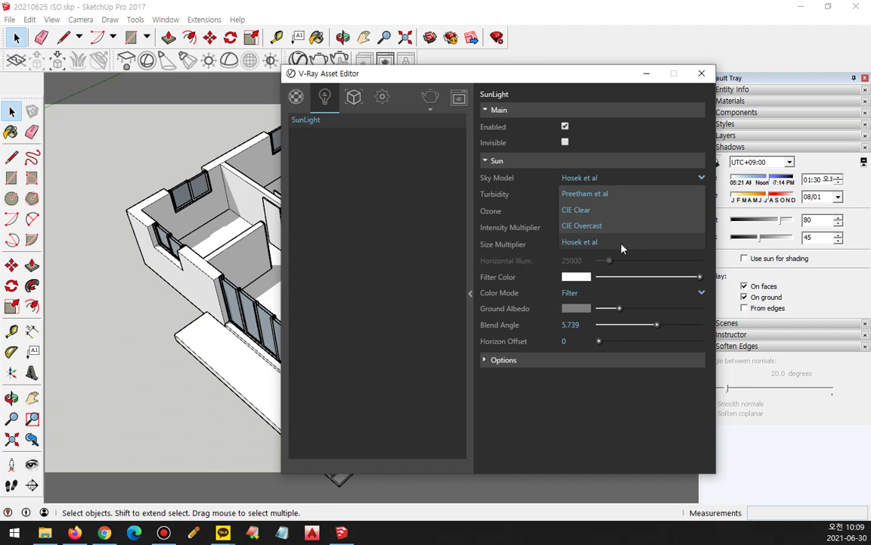
left_click(75, 532)
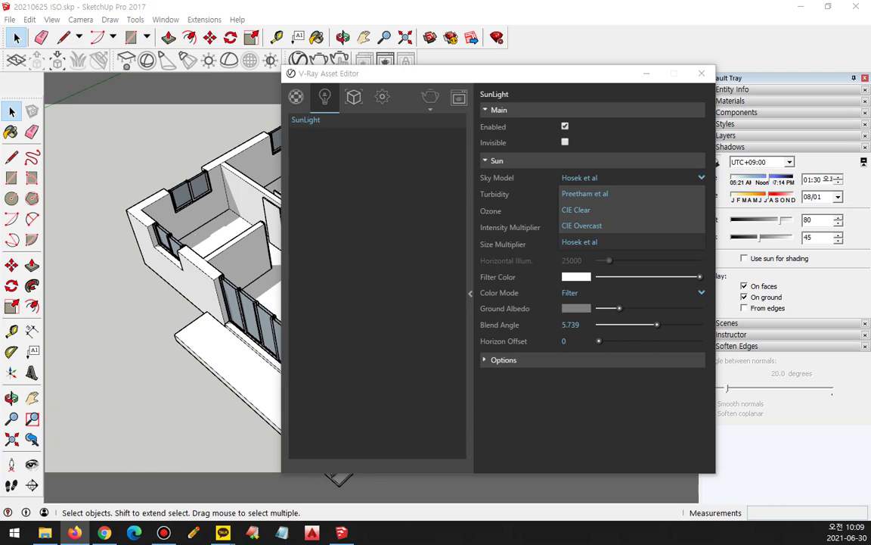
left_click(611, 423)
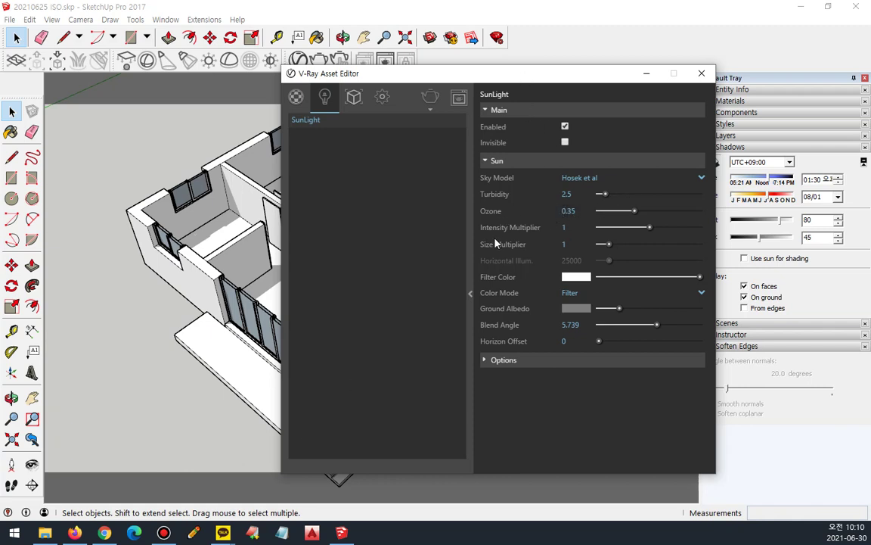
left_click_drag(475, 220, 733, 222)
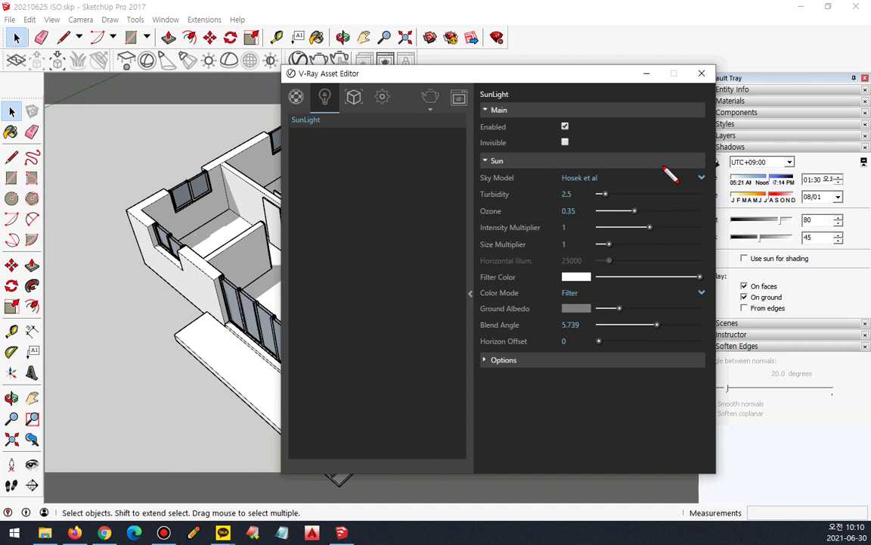
mouse_move(499, 218)
left_mouse_down()
mouse_move(476, 214)
mouse_move(472, 201)
mouse_move(564, 185)
mouse_move(695, 194)
mouse_move(587, 219)
mouse_move(496, 227)
left_mouse_up()
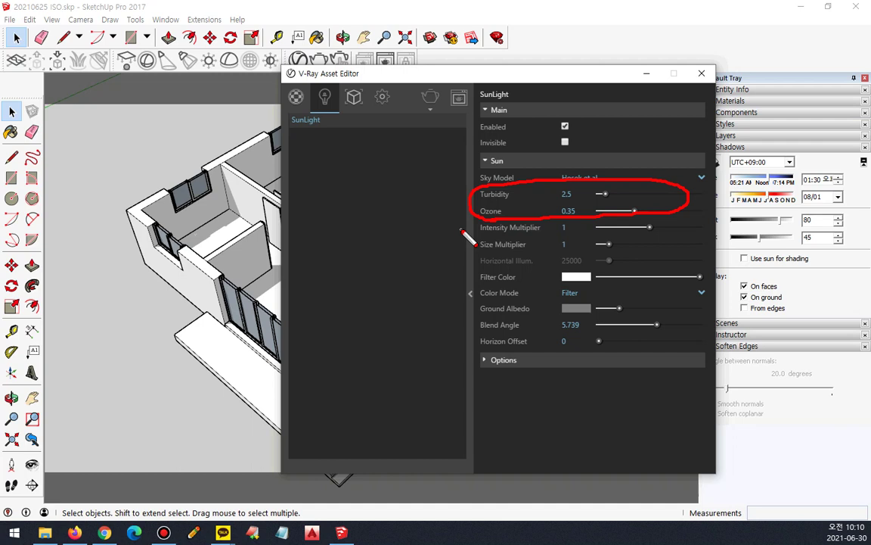
left_click_drag(482, 237, 632, 237)
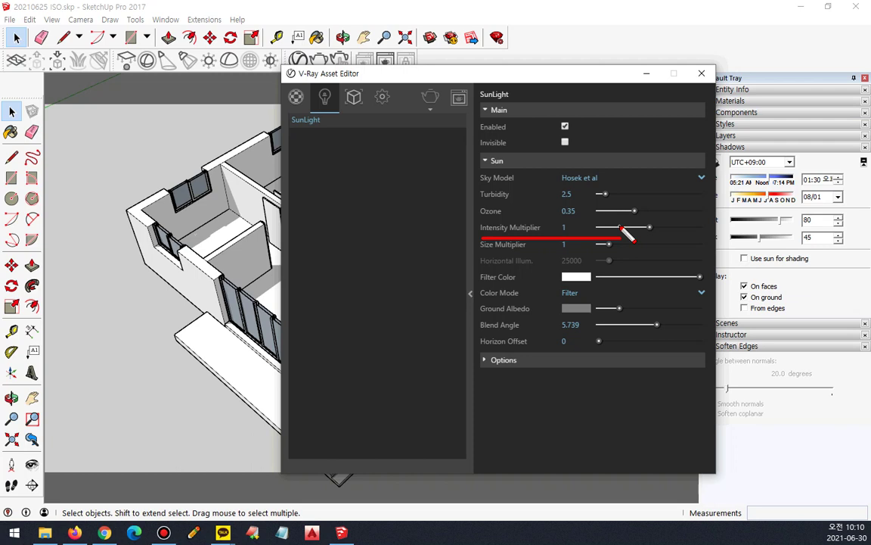
mouse_move(564, 240)
left_mouse_down()
mouse_move(543, 218)
mouse_move(580, 213)
mouse_move(566, 241)
left_mouse_up()
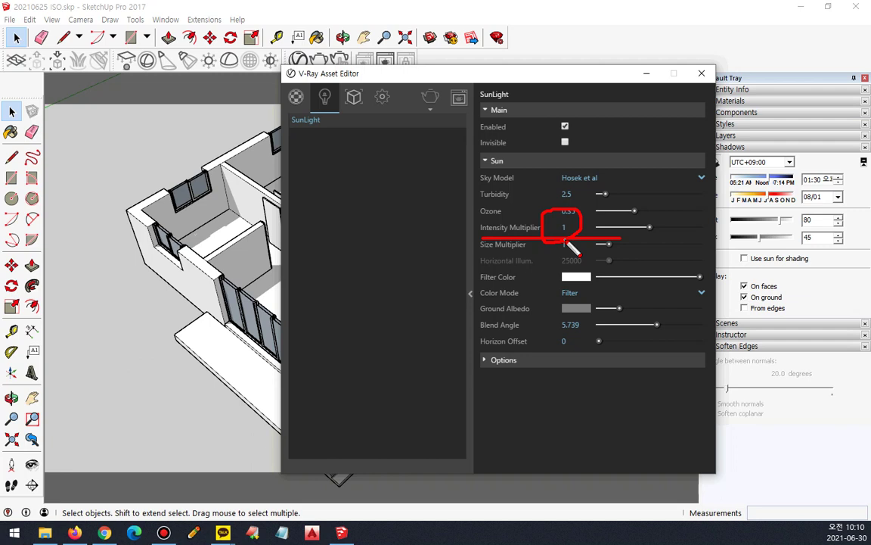
key("e")
mouse_move(476, 258)
left_mouse_down()
mouse_move(573, 255)
mouse_move(655, 271)
left_mouse_up()
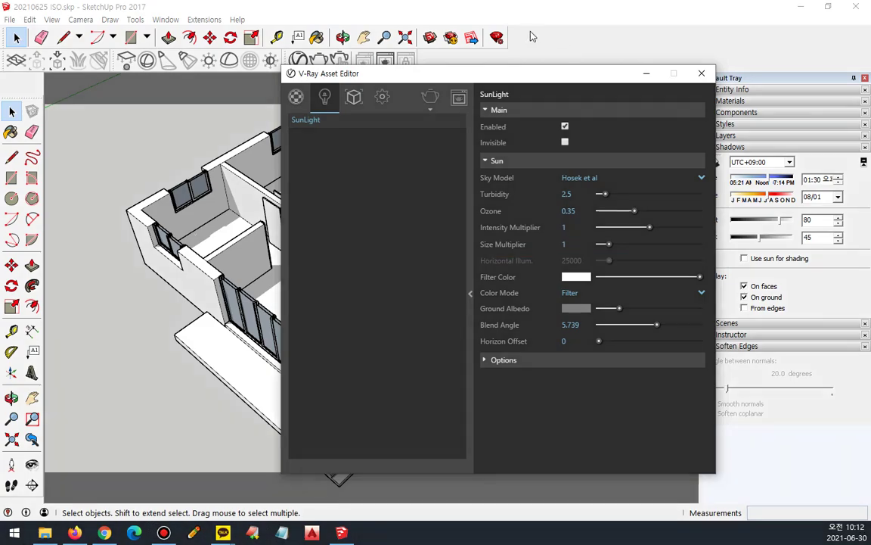
Run a V-Ray test render of the floor plan with the current sunlight settings
left_click(434, 103)
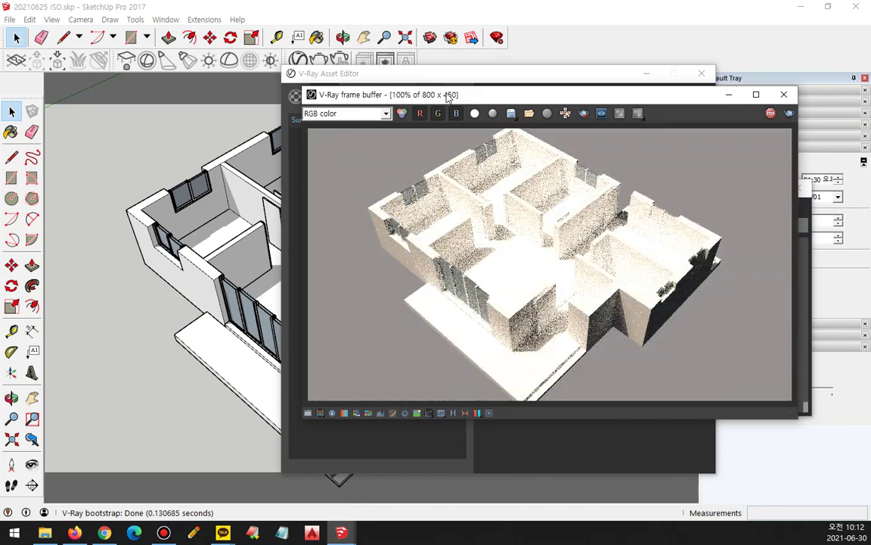
left_click_drag(448, 96, 479, 115)
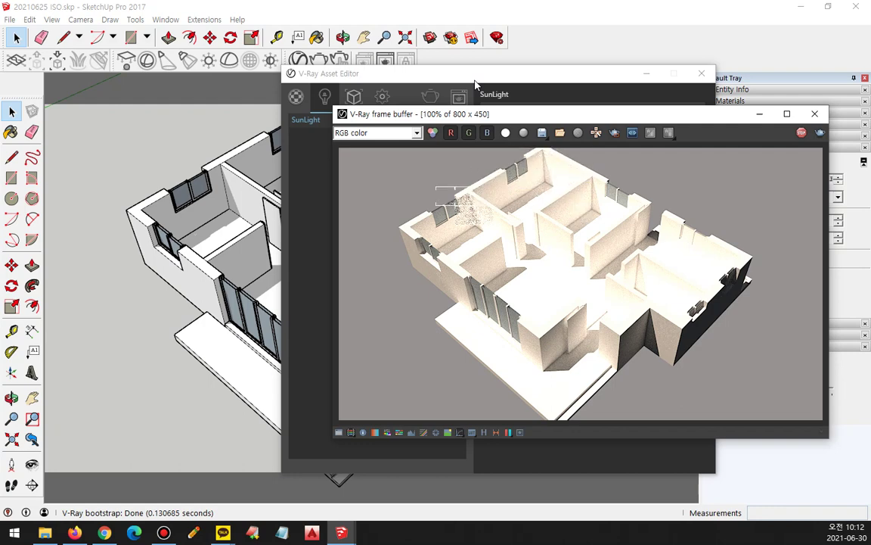
Set the SunLight's Size Multiplier to 0.2 and render the floor plan again
left_click_drag(496, 78, 236, 67)
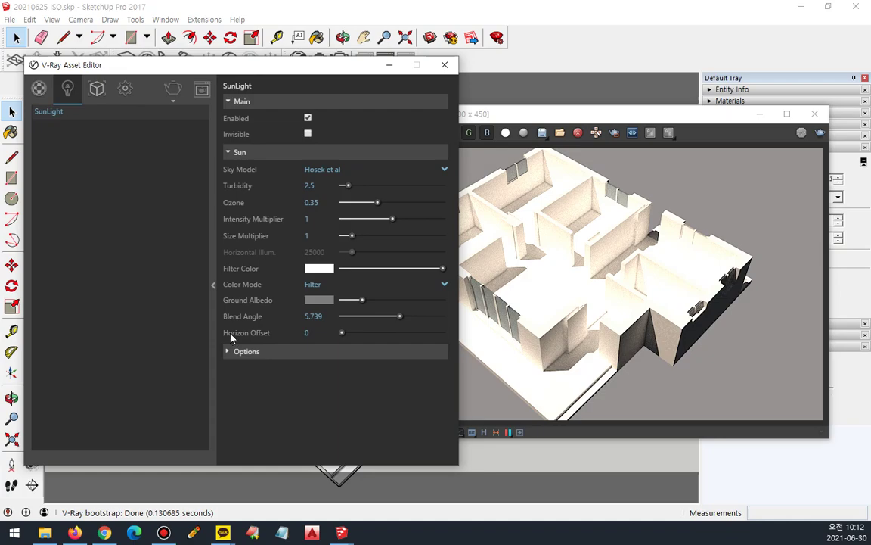
left_click_drag(350, 236, 345, 240)
left_click(820, 133)
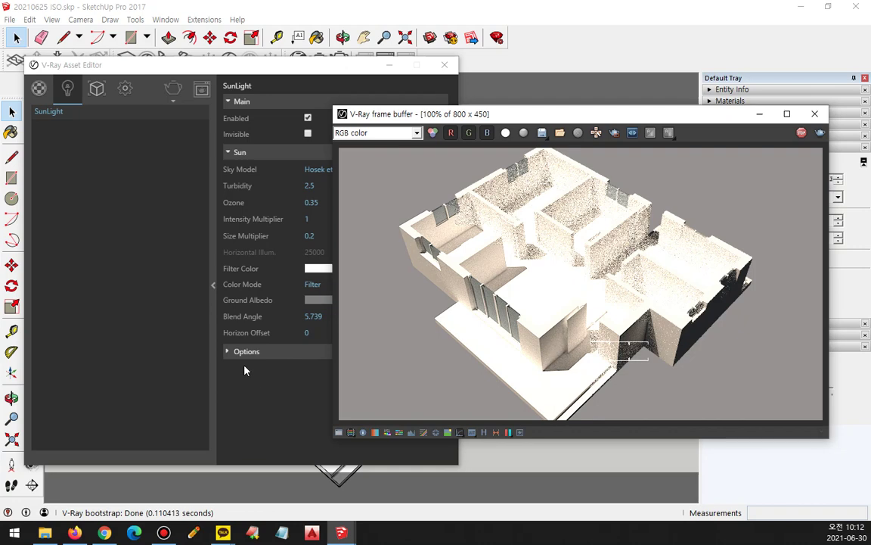
Look through the SunLight's Options settings, including Affect Diffuse, Affect Specular and Shadow Bias
left_click(224, 352)
left_click(225, 352)
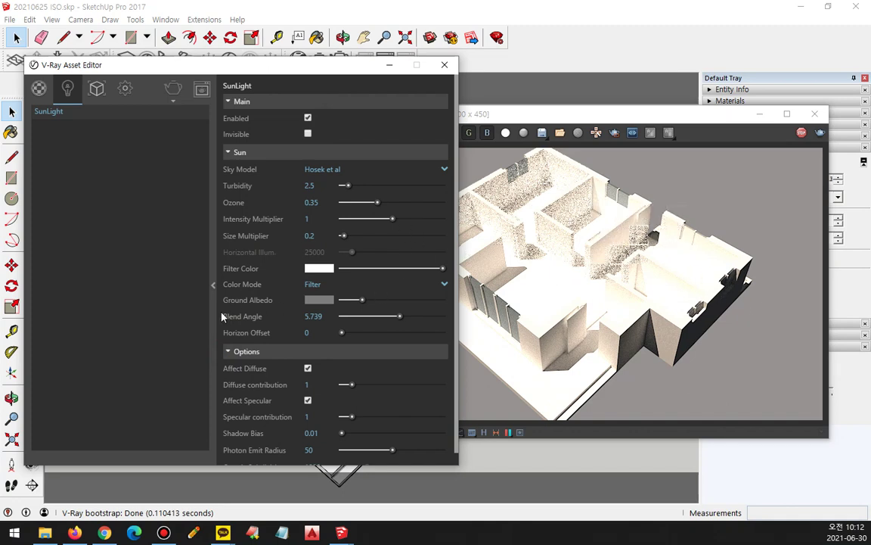
scroll(223, 316, "down", 1)
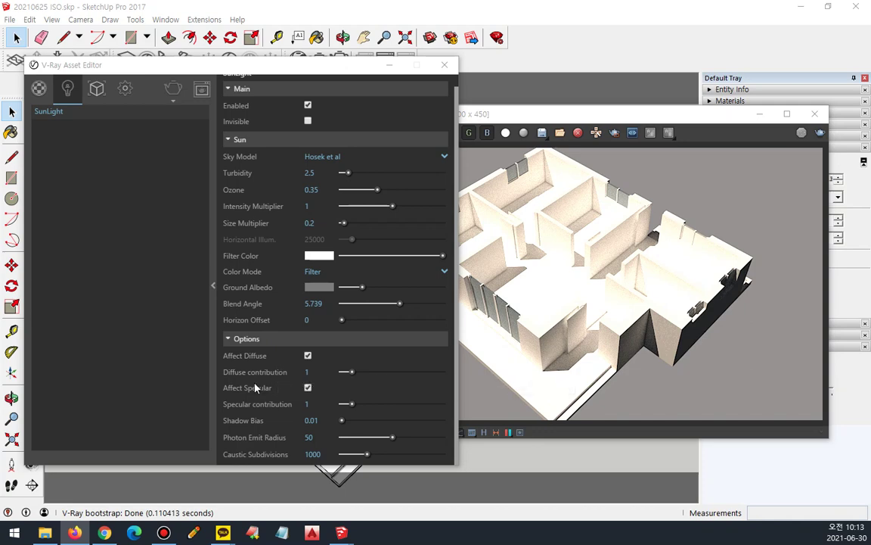
left_click_drag(277, 364, 224, 364)
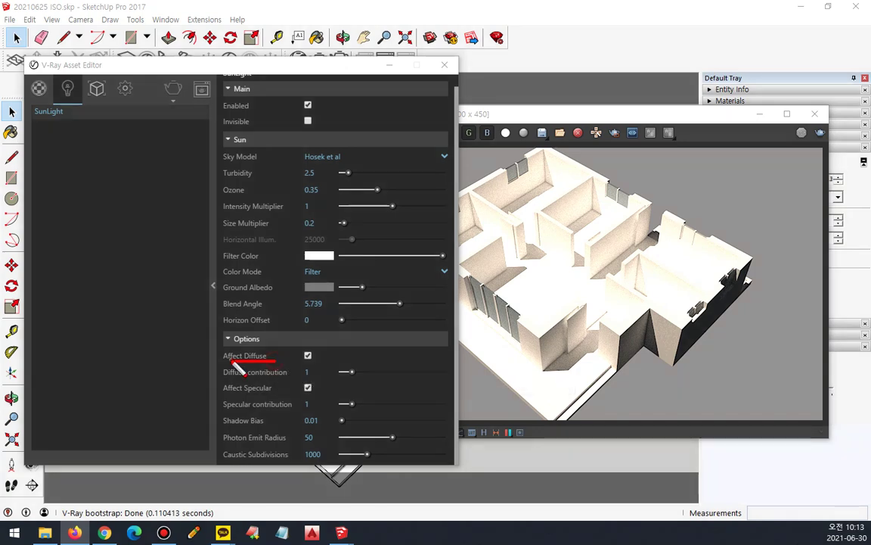
left_click_drag(239, 400, 273, 399)
key("Delete")
mouse_move(225, 413)
left_mouse_down()
mouse_move(217, 425)
mouse_move(314, 434)
mouse_move(380, 424)
mouse_move(289, 414)
mouse_move(225, 420)
mouse_move(256, 437)
mouse_move(220, 432)
mouse_move(382, 443)
left_mouse_up()
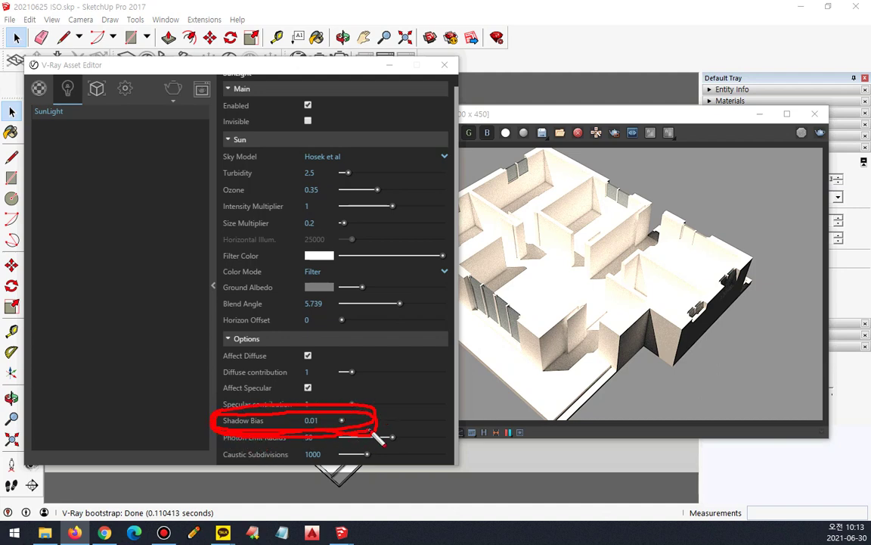
key("e")
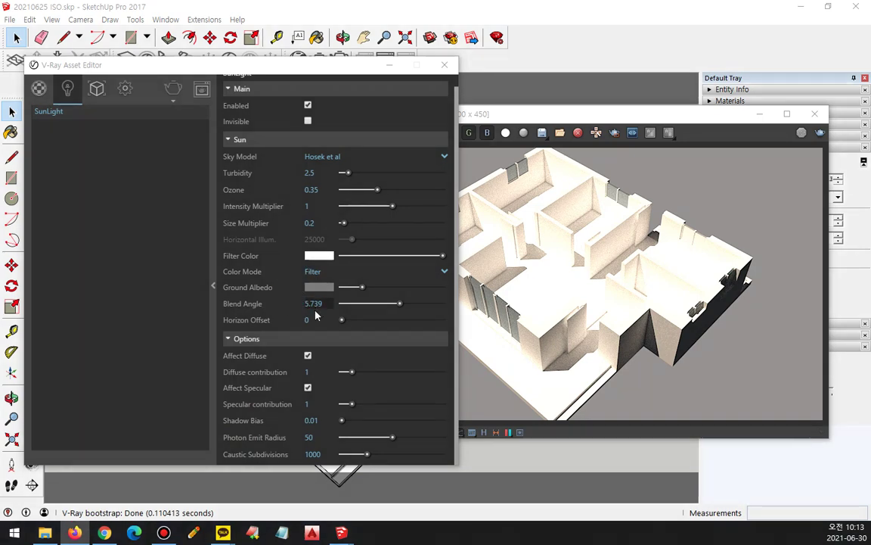
Set the SunLight's Size Multiplier to 8.5 and start a new test render
left_click(313, 223)
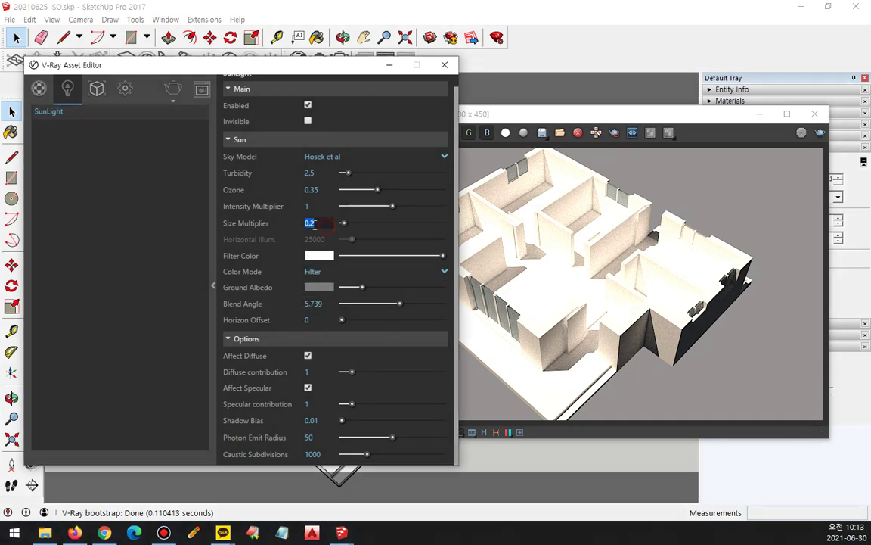
left_click_drag(345, 223, 428, 223)
left_click(173, 90)
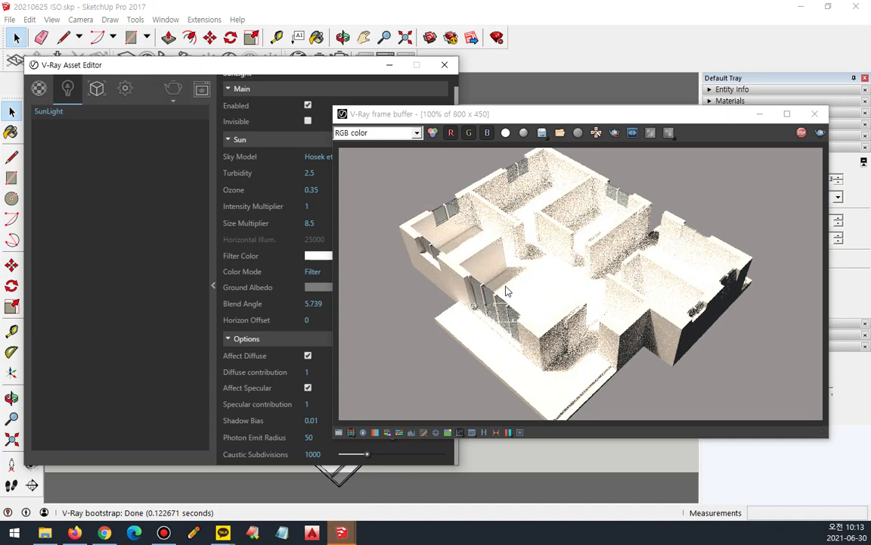
Inspect the shadow edge behind the large window at 400% in the frame buffer, and stop the render
scroll(506, 290, "up", 3)
scroll(506, 290, "down", 1)
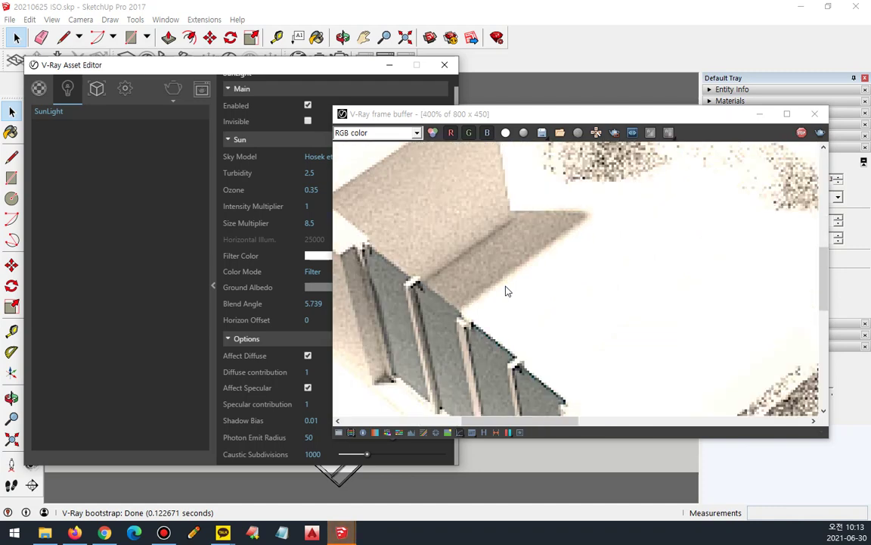
left_click_drag(202, 66, 137, 58)
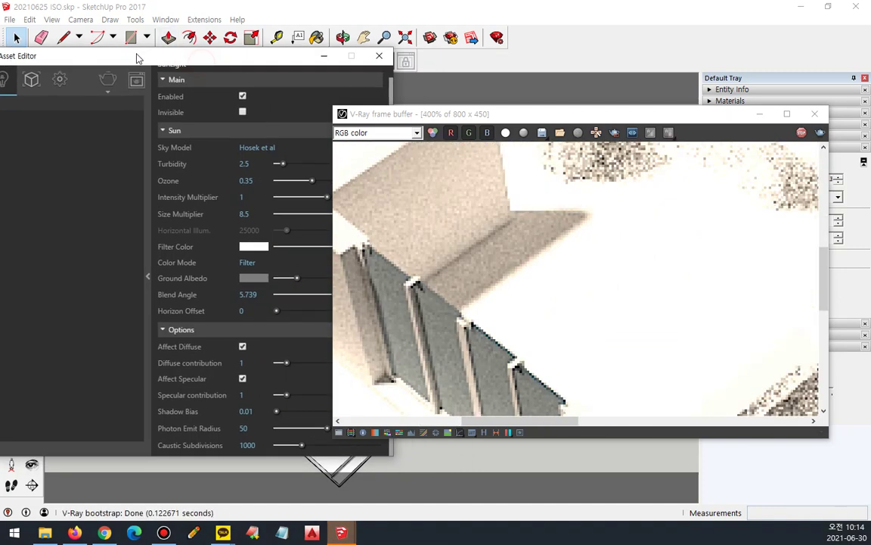
mouse_move(566, 260)
left_mouse_down()
mouse_move(550, 258)
mouse_move(567, 231)
mouse_move(552, 265)
mouse_move(568, 249)
mouse_move(545, 258)
left_mouse_up()
key("Escape")
left_click(800, 133)
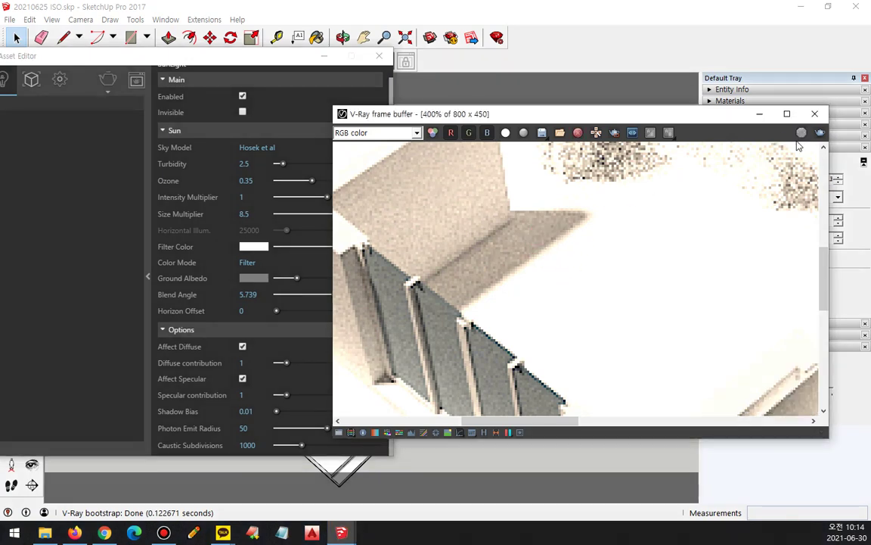
Set the SunLight's Size Multiplier to 0, render the floor plan again and examine the shadow edge behind the large window
left_click_drag(279, 217, 276, 218)
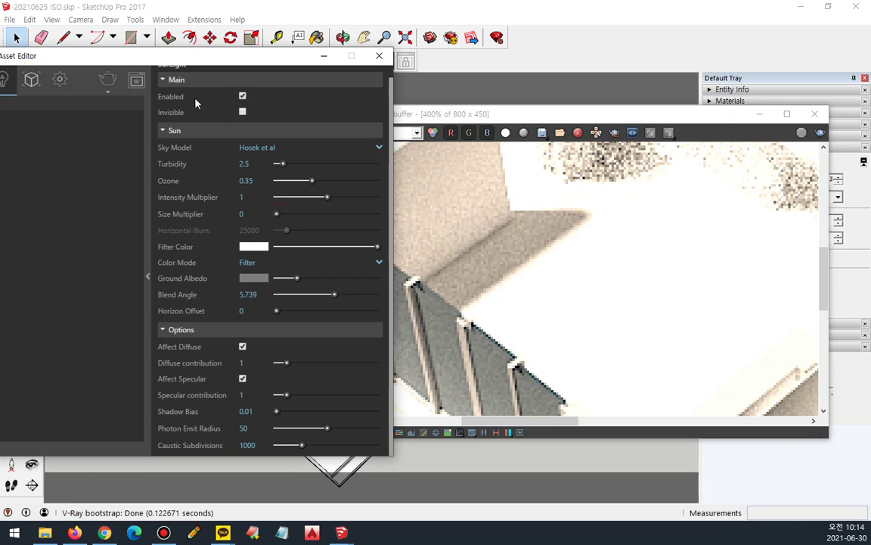
left_click(110, 82)
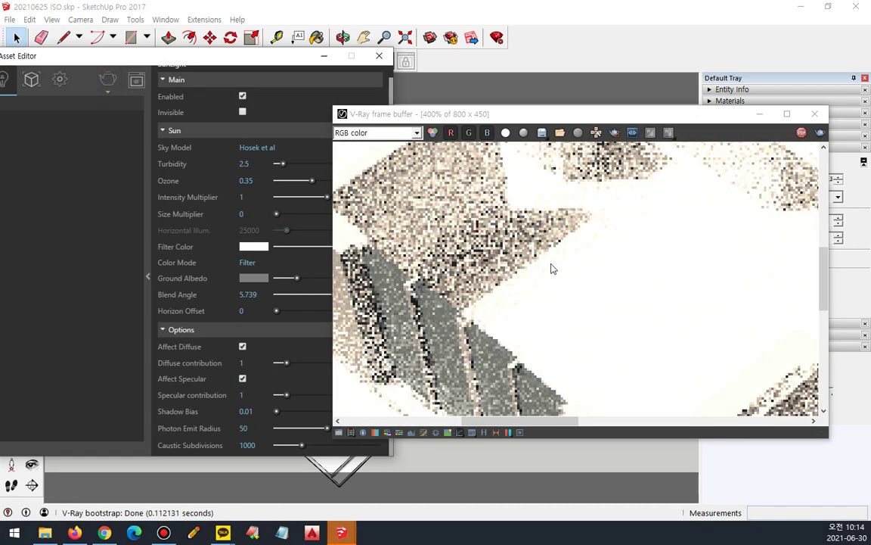
key("ctrl+shift+3")
mouse_move(549, 266)
left_mouse_down()
mouse_move(520, 266)
mouse_move(560, 271)
left_mouse_up()
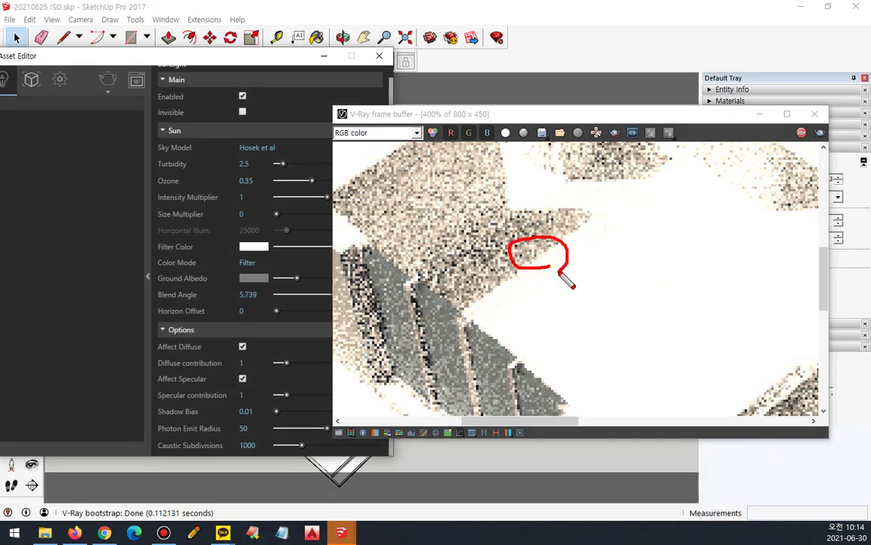
key("Escape")
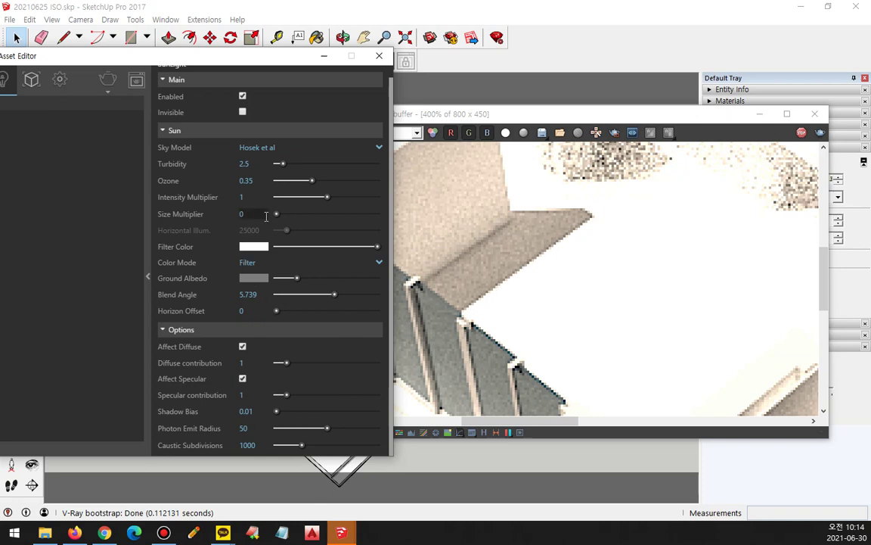
Set the SunLight's Size Multiplier to 10 and render the floor plan again
left_click_drag(295, 219, 381, 217)
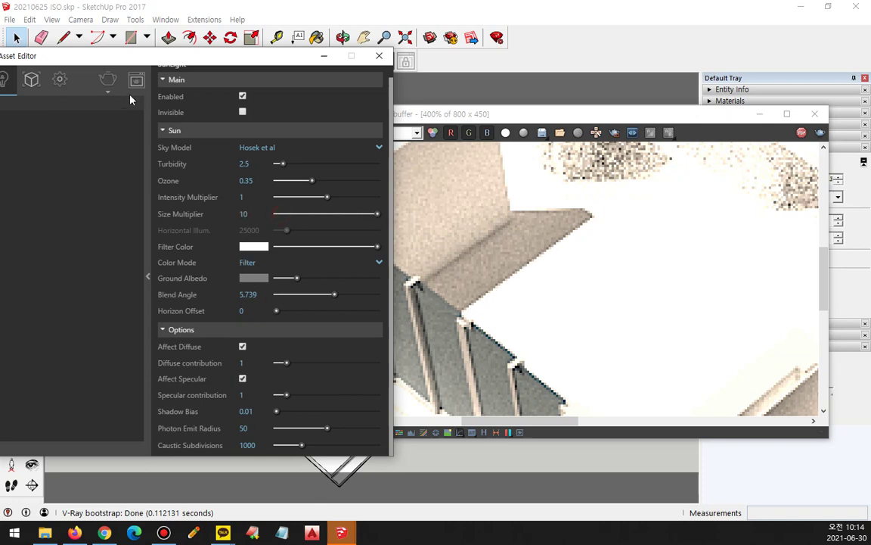
left_click(614, 132)
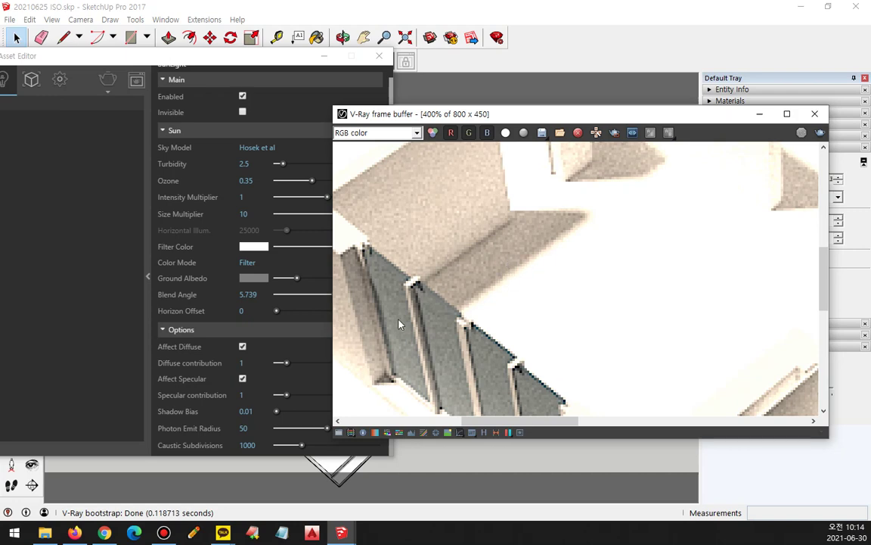
Read the description of the SunLight's Shadow Bias, set it to 1 and start another test render
left_click(177, 416)
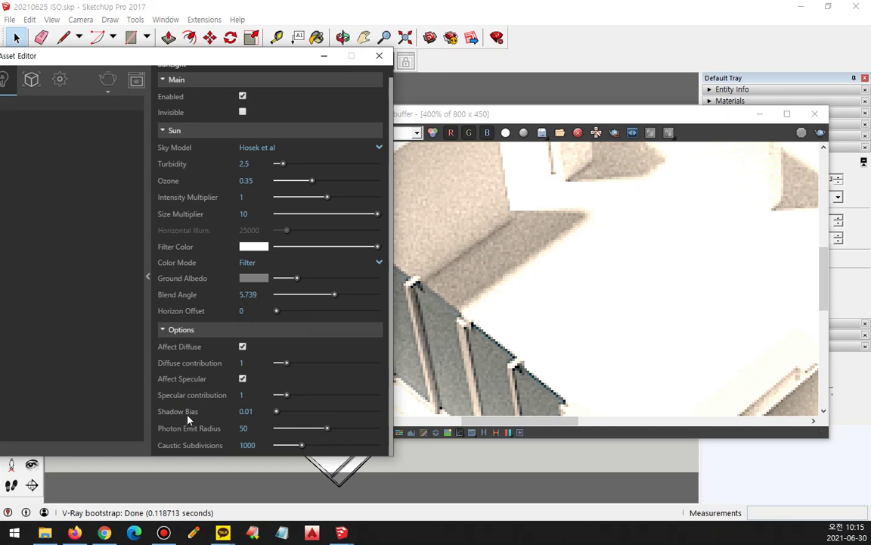
mouse_move(168, 415)
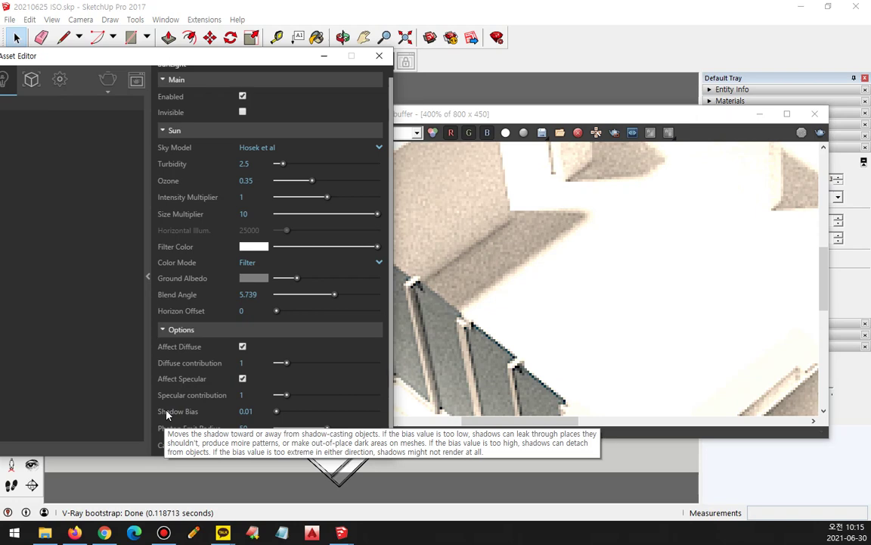
left_click_drag(277, 410, 380, 412)
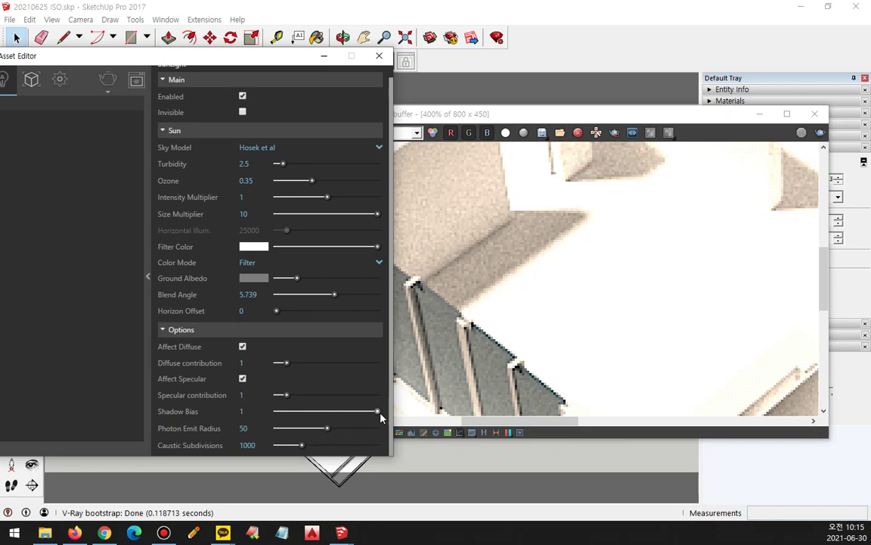
left_click(108, 80)
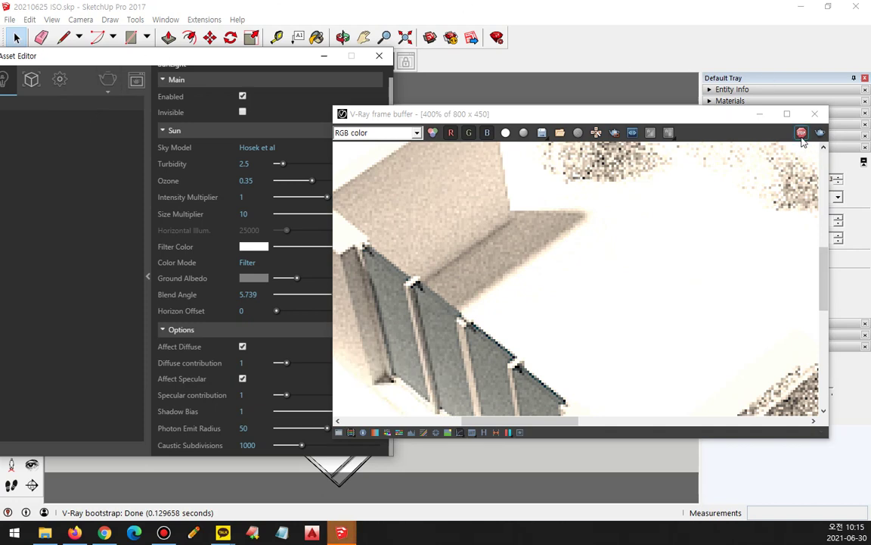
Start a new blank model and close the V-Ray frame buffer and progress window
left_click(10, 20)
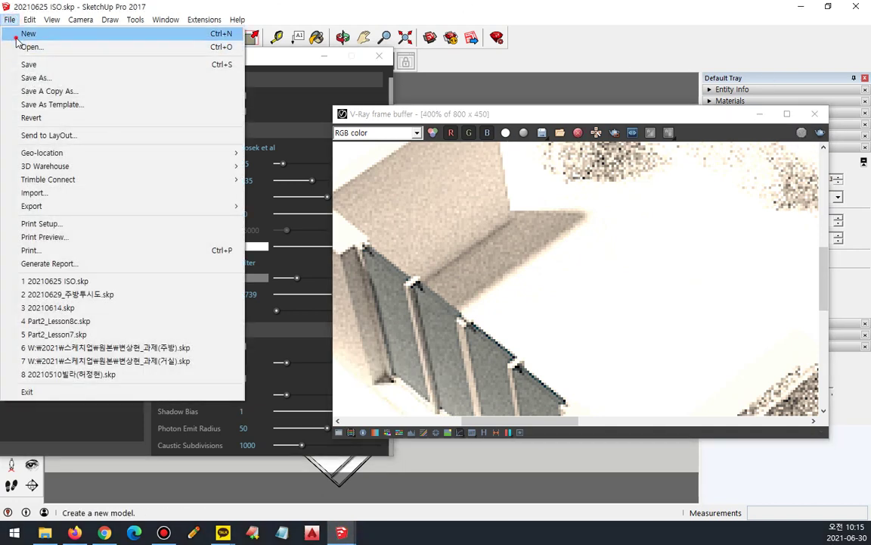
left_click(28, 34)
left_click(442, 288)
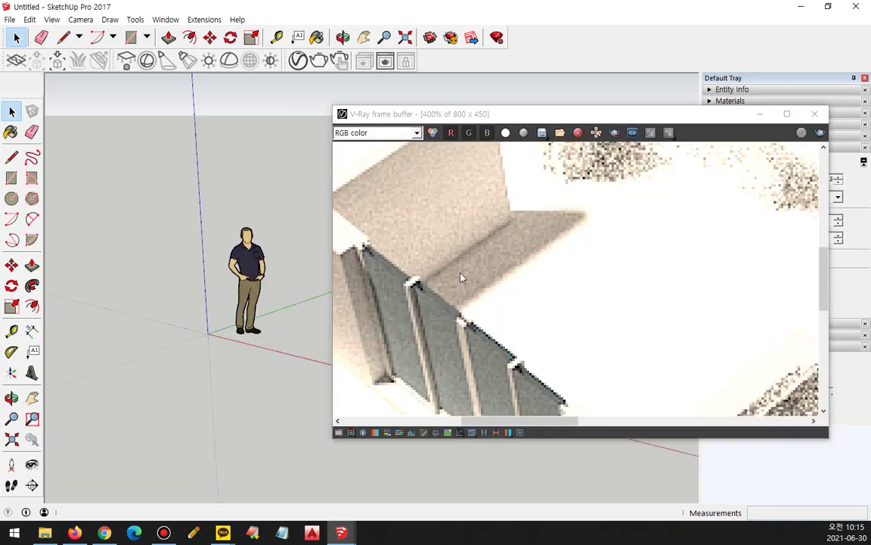
left_click(811, 112)
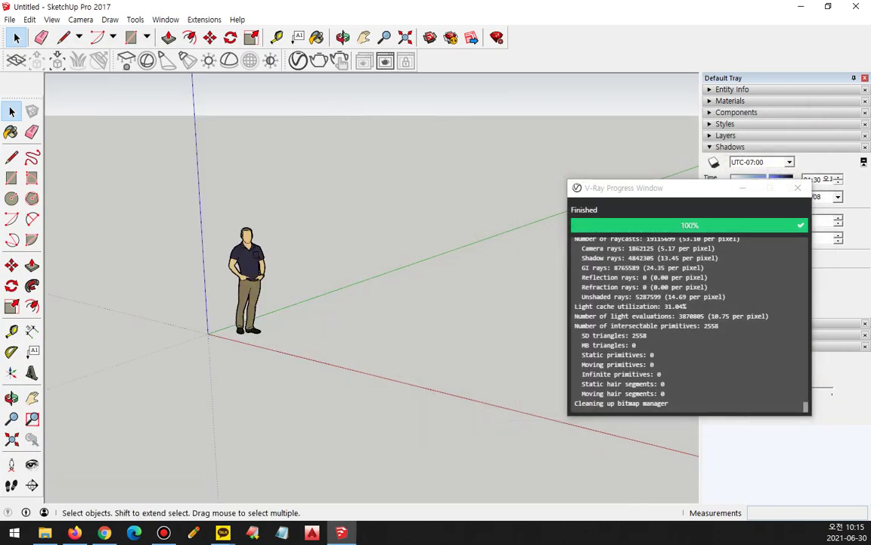
left_click(801, 186)
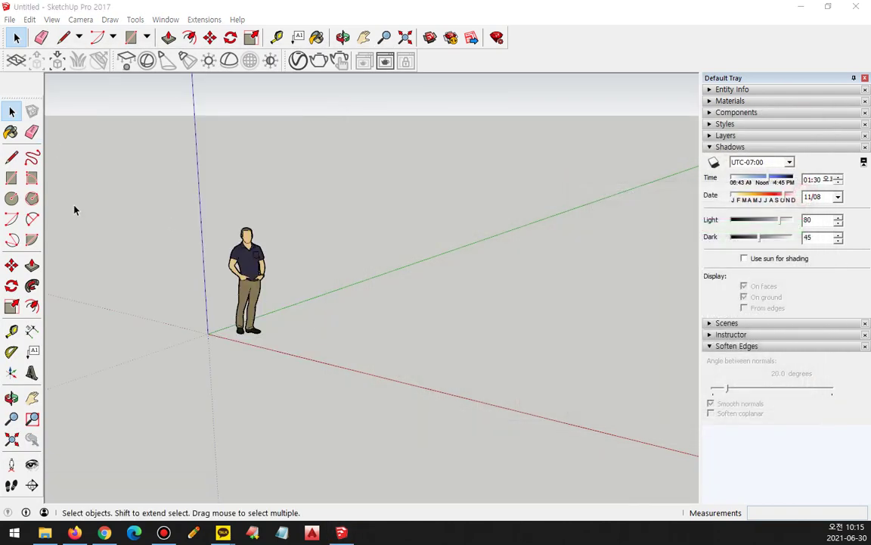
Draw a large ground rectangle starting at the origin, between the red and green axes
left_click(11, 177)
left_click(207, 332)
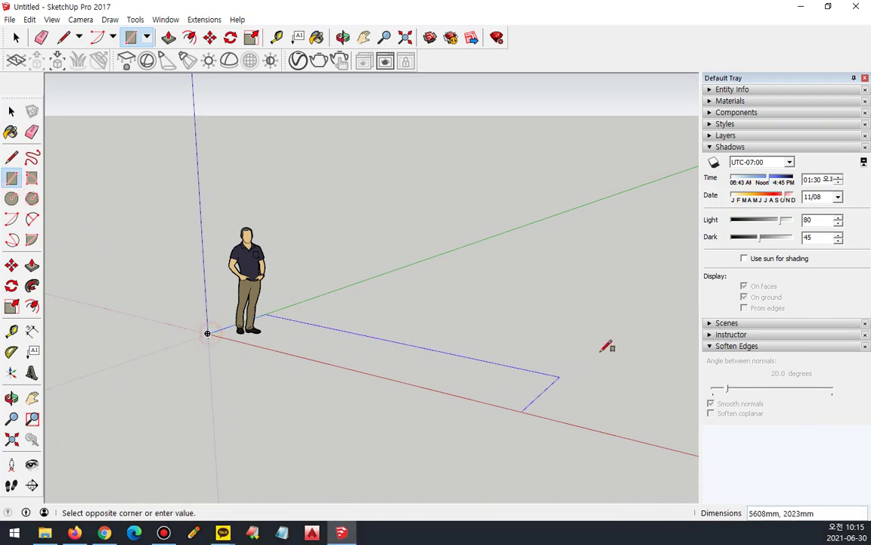
left_click(651, 282)
key("c")
left_click(427, 317)
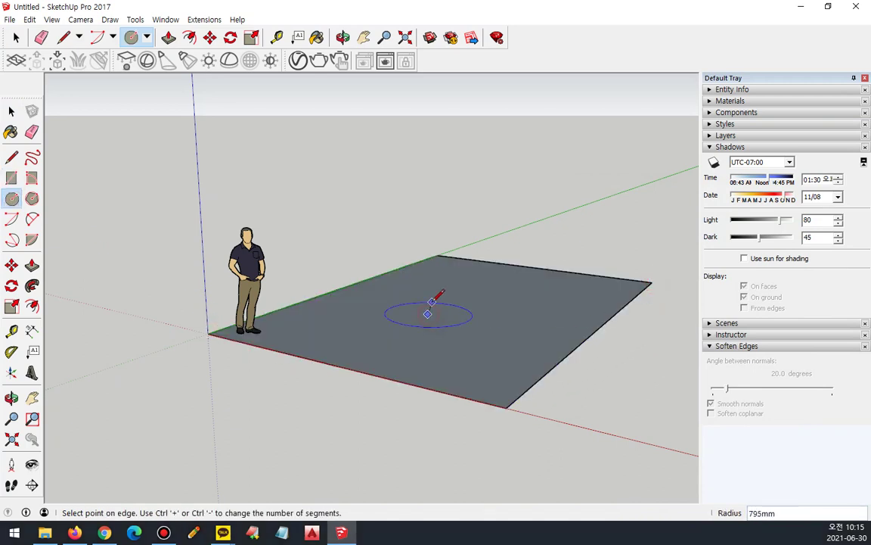
key("Escape")
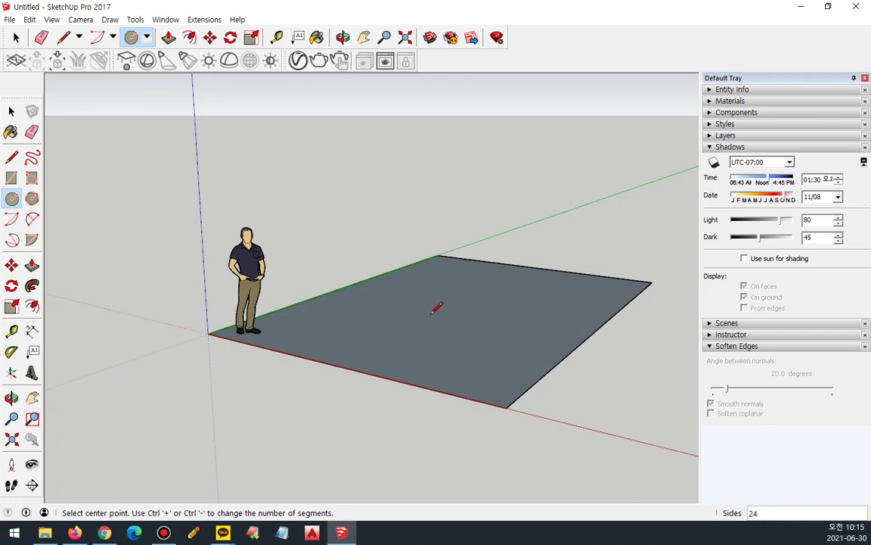
Draw a rectangle about 1171 by 808 mm on the ground face and push/pull it up about 2378 mm into a box
key("r")
left_click(387, 323)
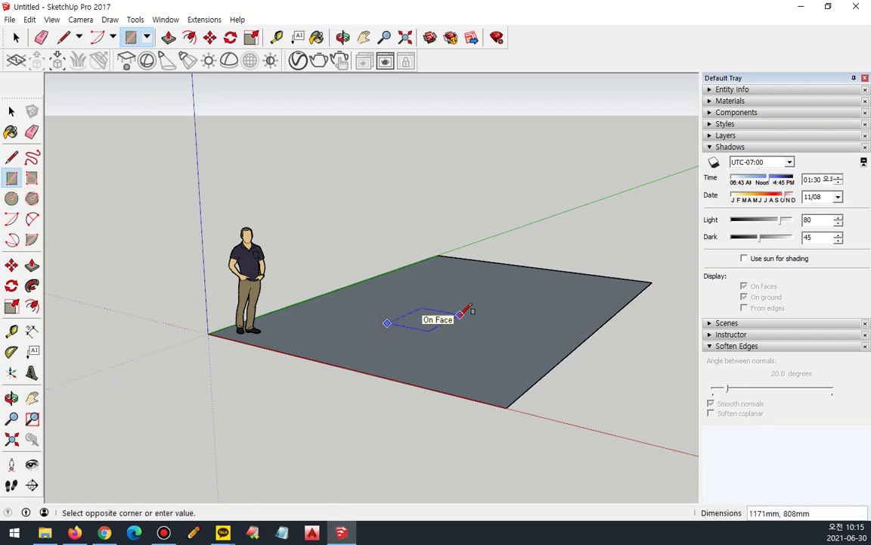
left_click(459, 316)
key("p")
left_click_drag(428, 327, 435, 186)
middle_click_drag(446, 189, 412, 296)
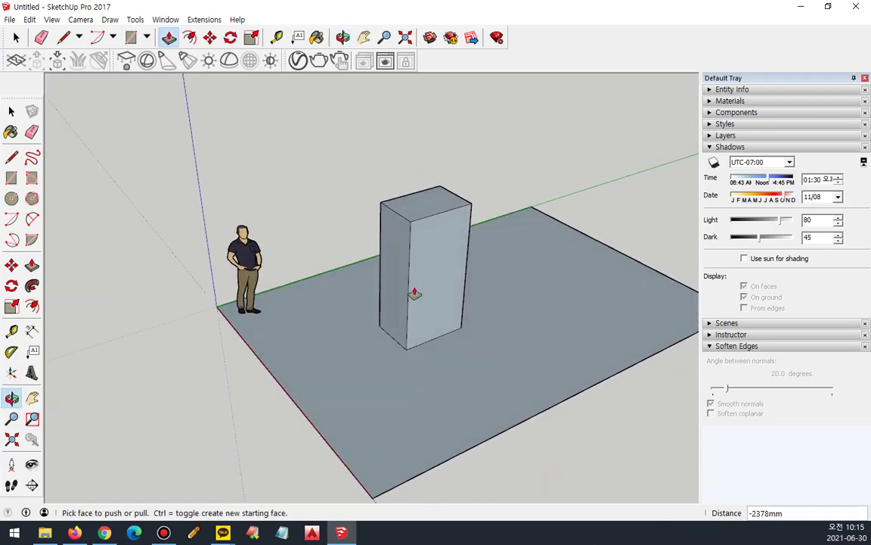
Render the box with V-Ray and inspect the shadow at its front bottom corner at 800% in the frame buffer
left_click(320, 61)
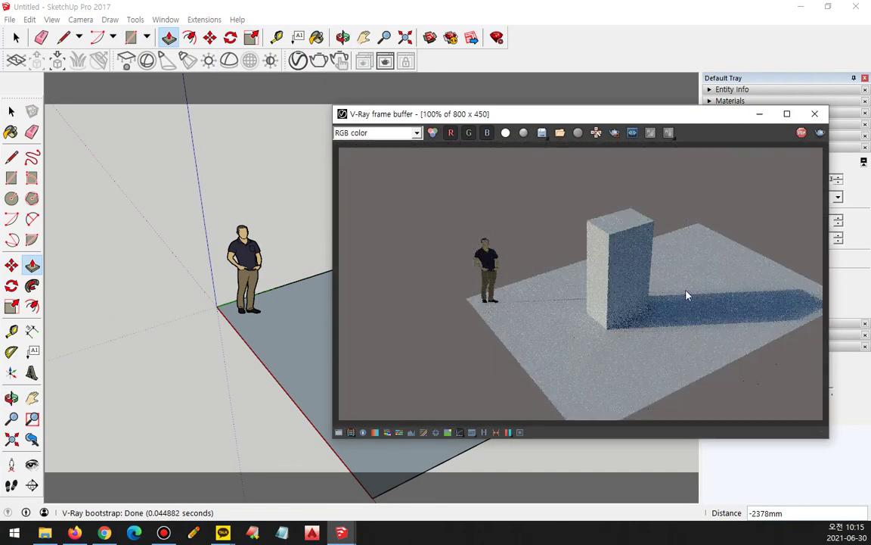
scroll(681, 300, "up", 1)
scroll(699, 324, "down", 1)
left_click_drag(652, 115, 511, 106)
scroll(532, 278, "up", 1)
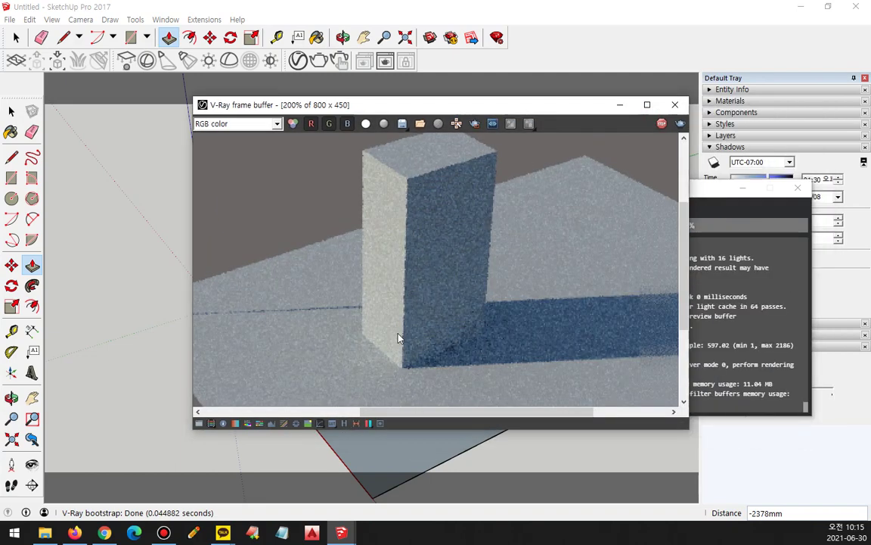
scroll(419, 383, "up", 1)
scroll(418, 384, "up", 1)
mouse_move(339, 274)
left_mouse_down()
mouse_move(338, 333)
mouse_move(348, 342)
mouse_move(432, 306)
left_mouse_up()
mouse_move(340, 345)
left_mouse_down()
mouse_move(311, 311)
mouse_move(379, 376)
mouse_move(405, 340)
mouse_move(365, 378)
left_mouse_up()
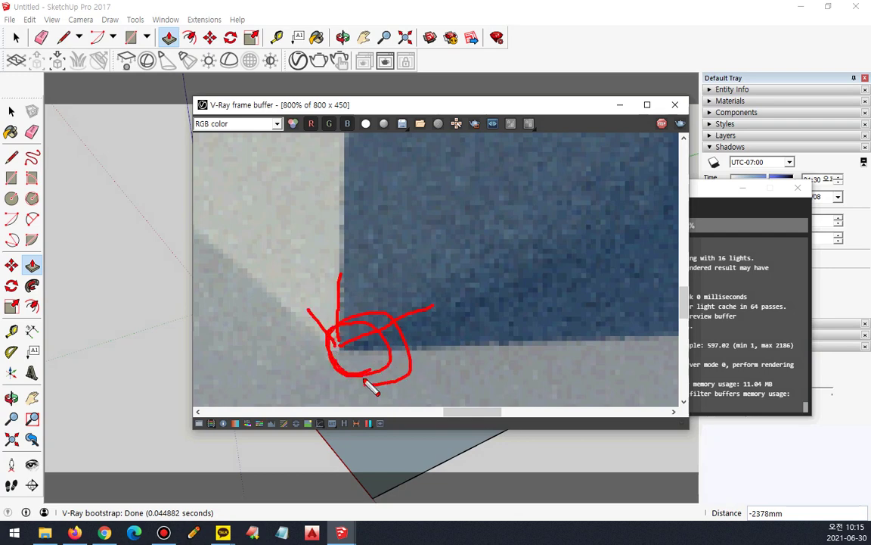
key("Escape")
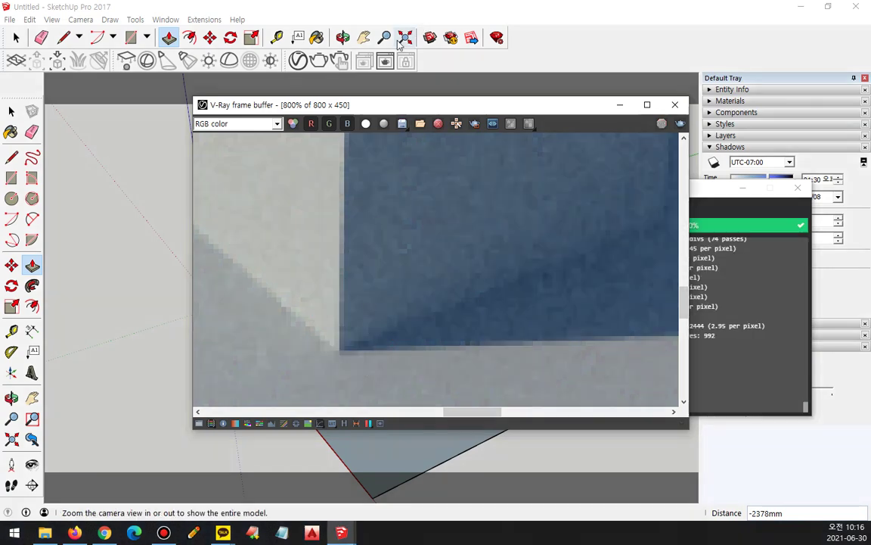
Set the SunLight's Shadow Bias to 1, render the box again and examine the same bottom corner
left_click(298, 60)
left_click_drag(198, 58, 380, 55)
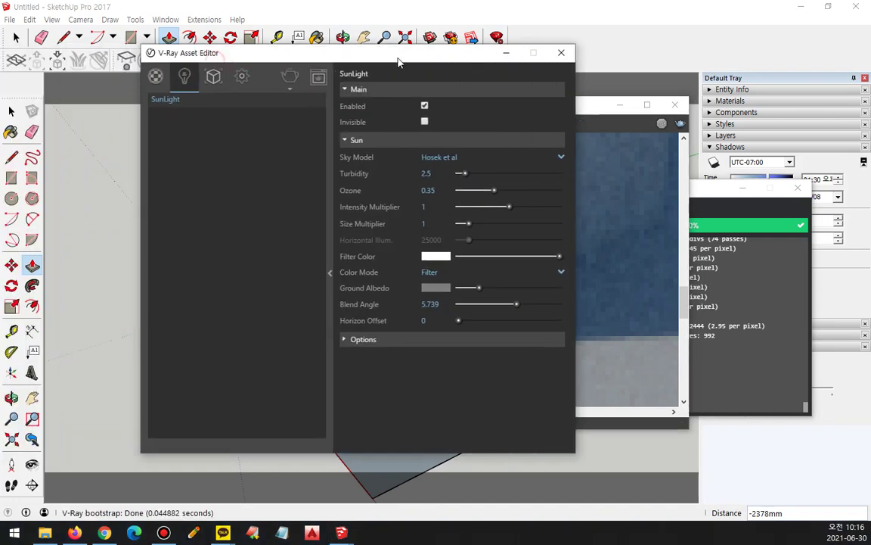
left_click(353, 338)
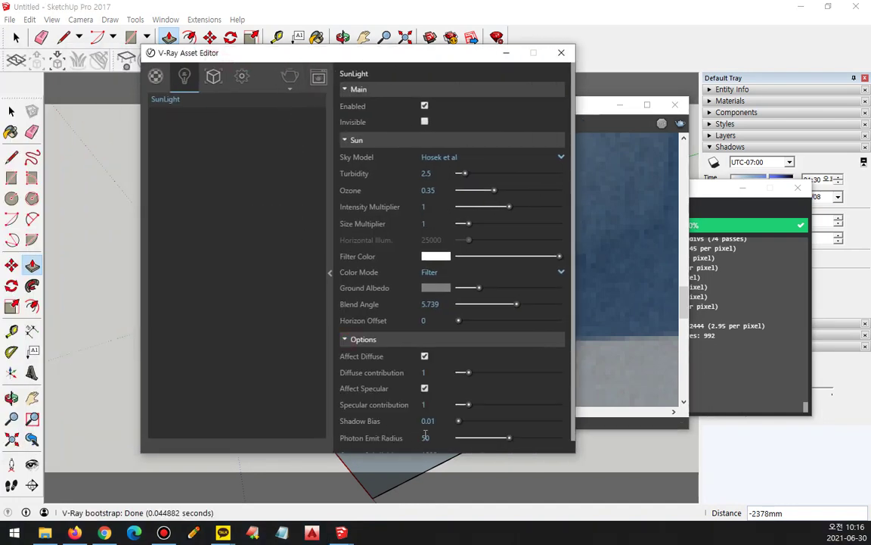
left_click_drag(461, 426, 558, 420)
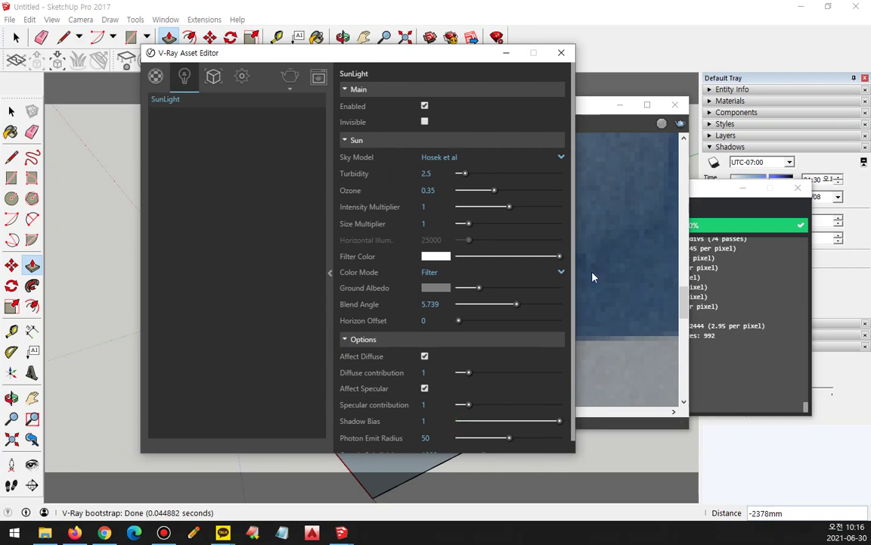
left_click(601, 185)
left_click(680, 125)
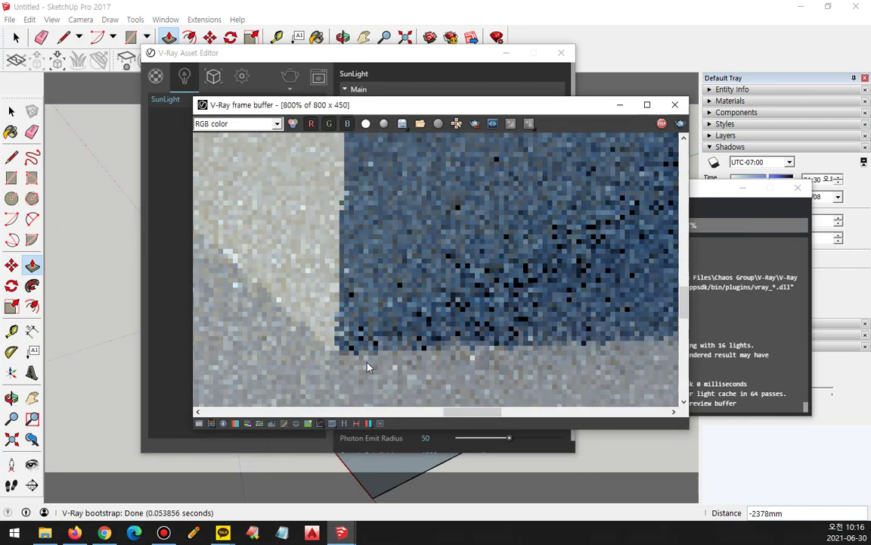
mouse_move(372, 375)
left_mouse_down()
mouse_move(377, 323)
mouse_move(376, 369)
left_mouse_up()
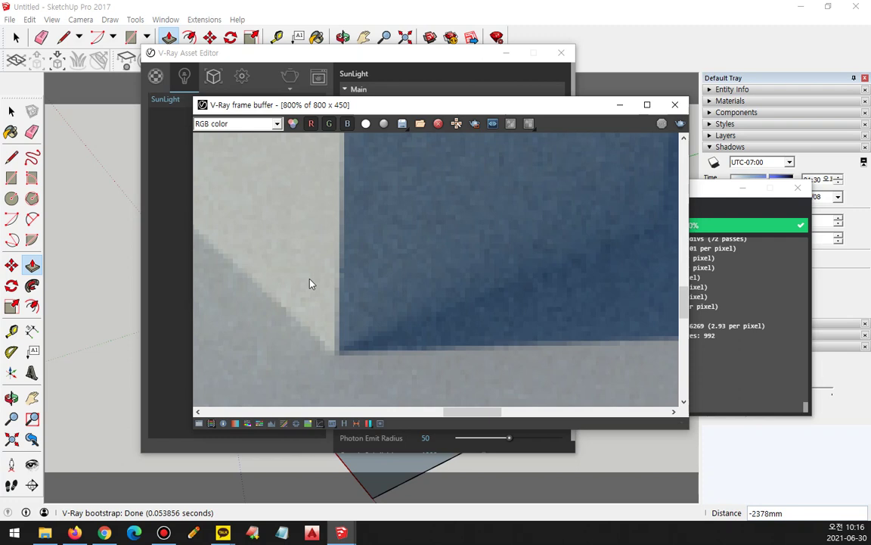
Look at the remaining SunLight options, Photon Emit Radius and Caustic Subdivisions
left_click(369, 54)
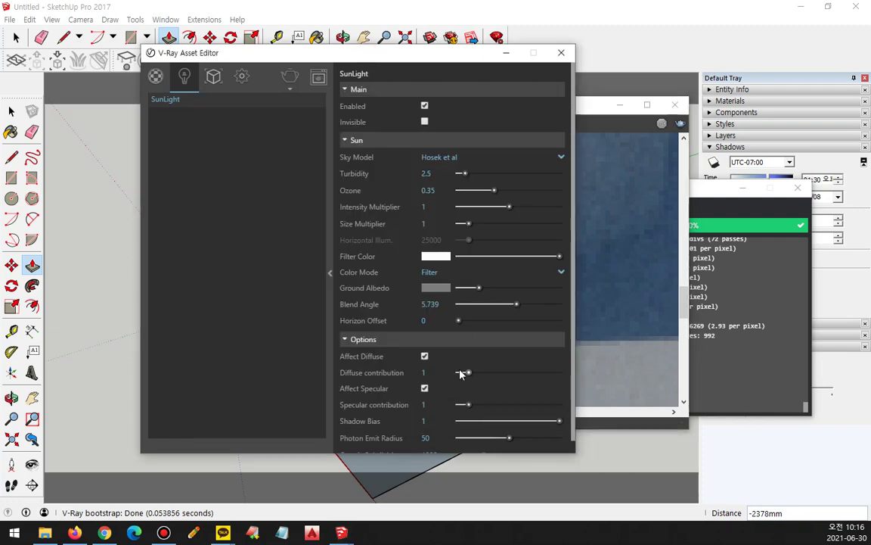
scroll(443, 415, "down", 1)
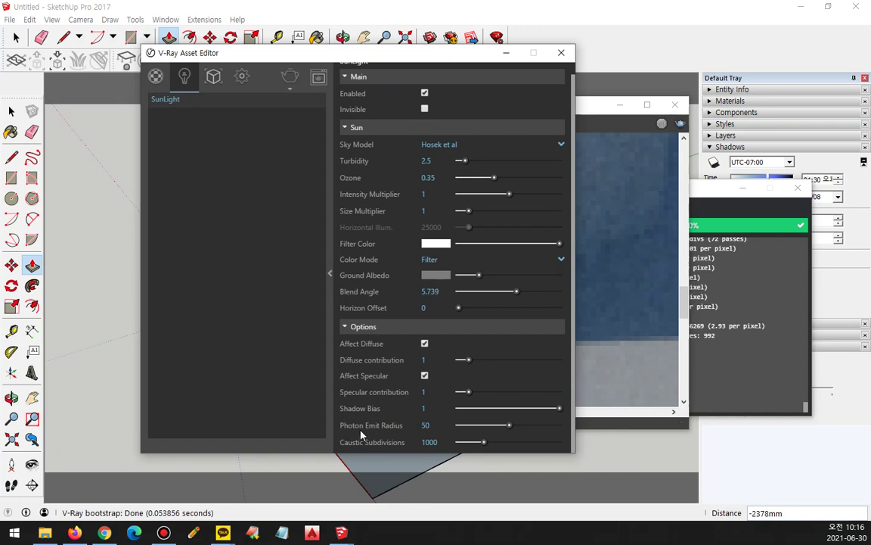
left_click(75, 532)
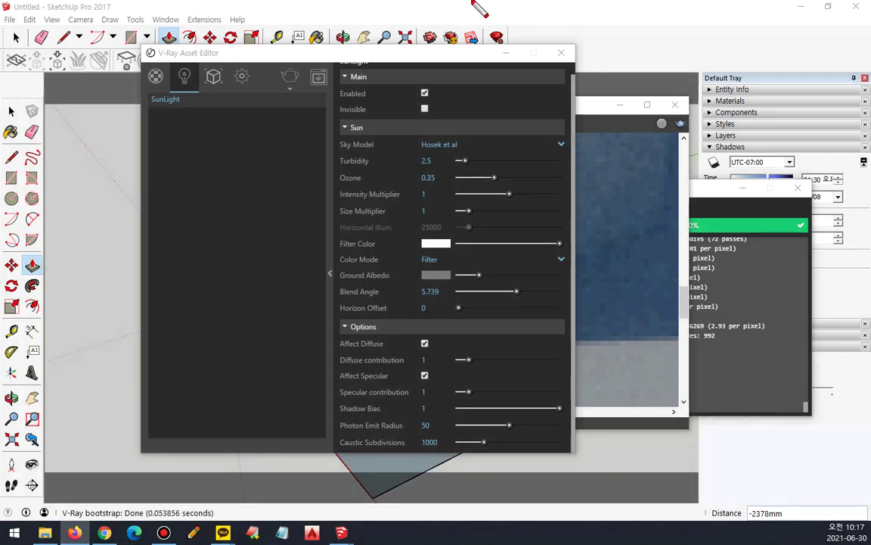
mouse_move(696, 9)
left_mouse_down()
mouse_move(564, 125)
mouse_move(595, 147)
mouse_move(552, 151)
left_mouse_up()
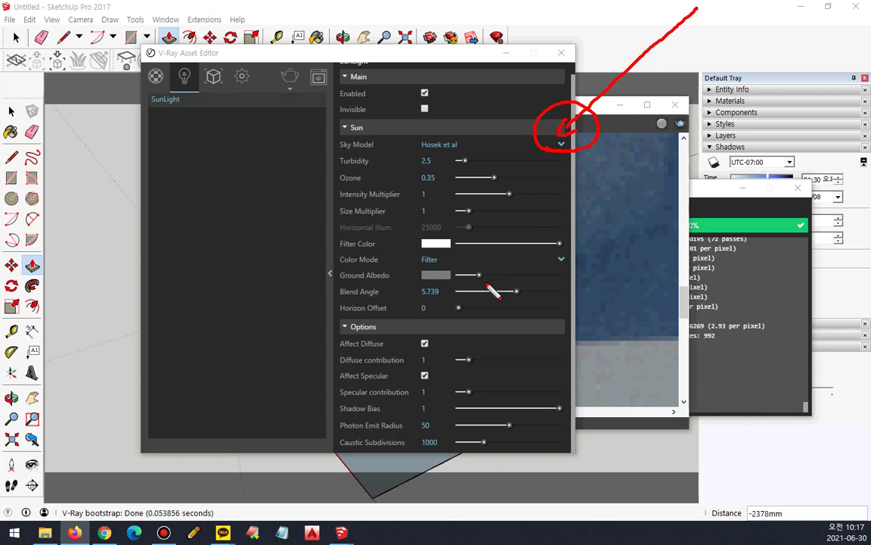
key("Escape")
Set the SunLight's Photon Emit Radius to 2, render the box again and view the result at 200%
left_click_drag(509, 425, 458, 426)
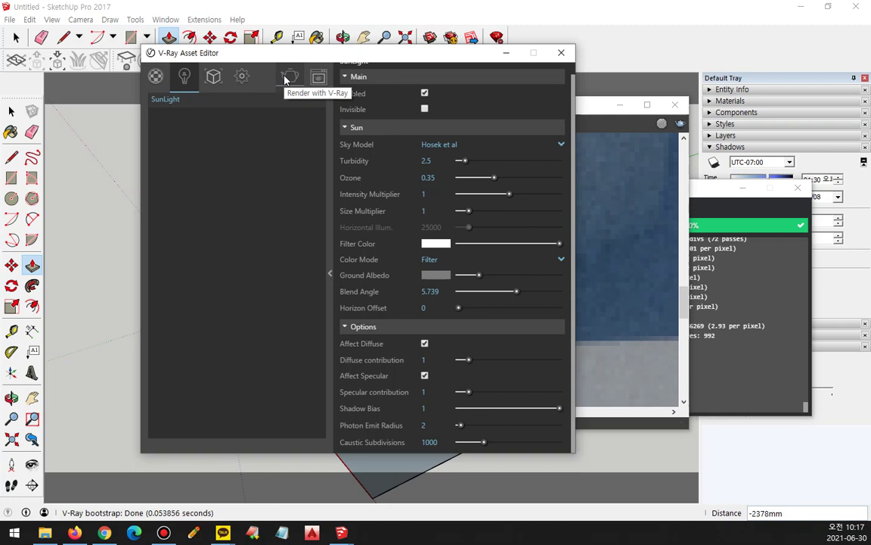
left_click(285, 79)
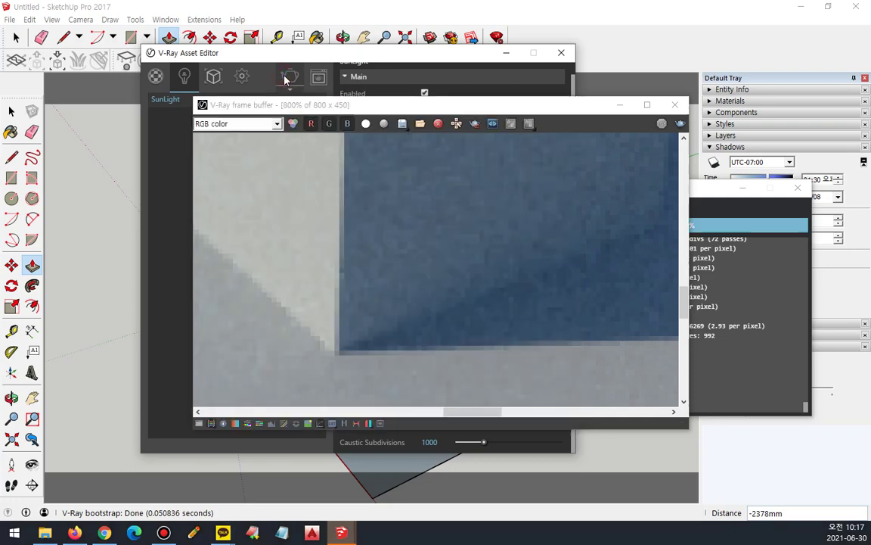
scroll(522, 284, "down", 3)
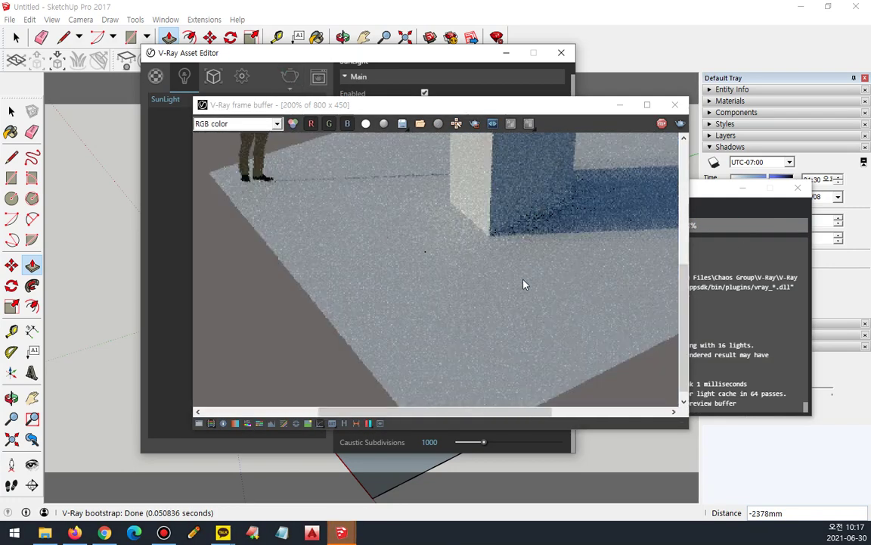
Examine the box's shadow at 400% in the frame buffer, and put away the frame buffer and asset editor
scroll(521, 283, "up", 2)
middle_click_drag(503, 338, 440, 227)
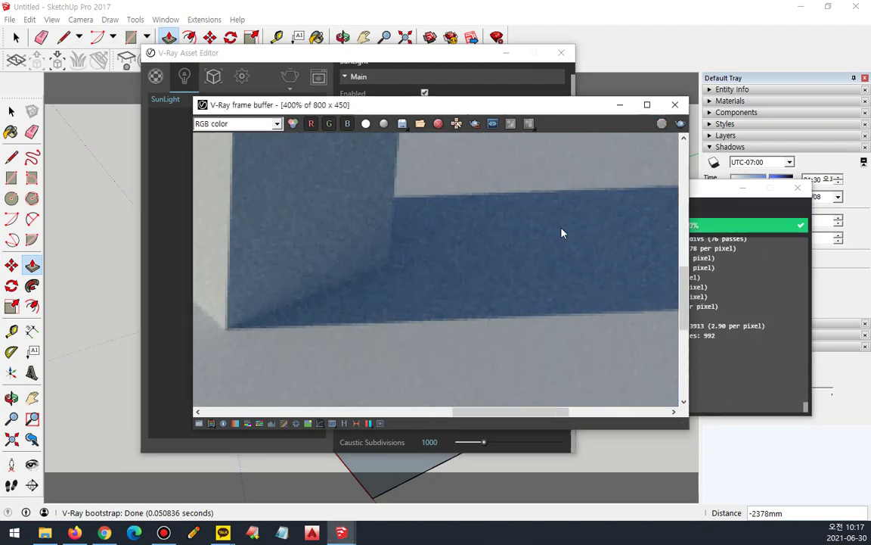
left_click(620, 105)
left_click(562, 52)
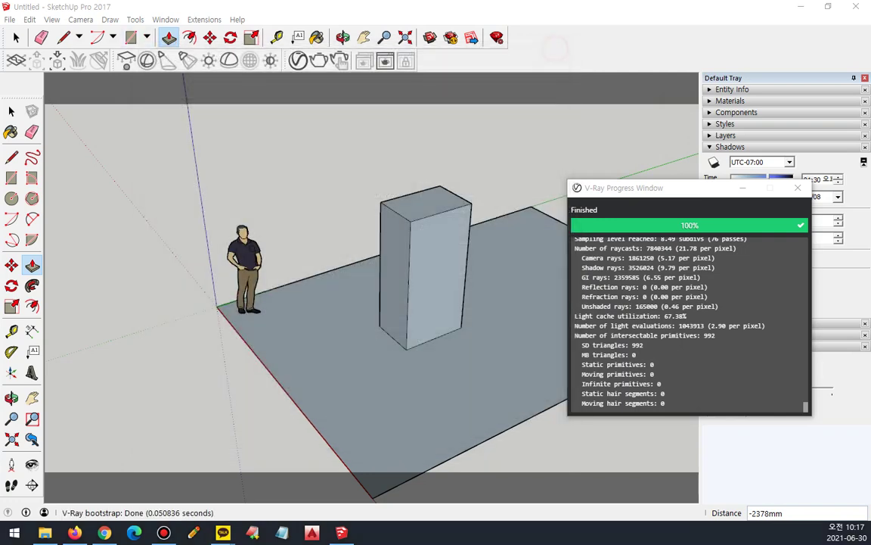
Open the recent model 20210625 ISO.skp without saving the box model, and frame the floor plan's rooms
left_click(10, 18)
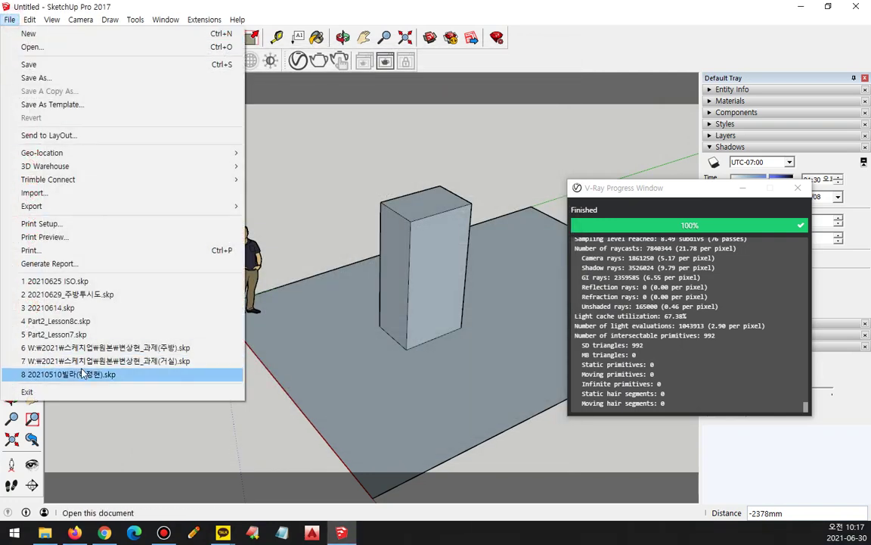
left_click(107, 281)
left_click(447, 291)
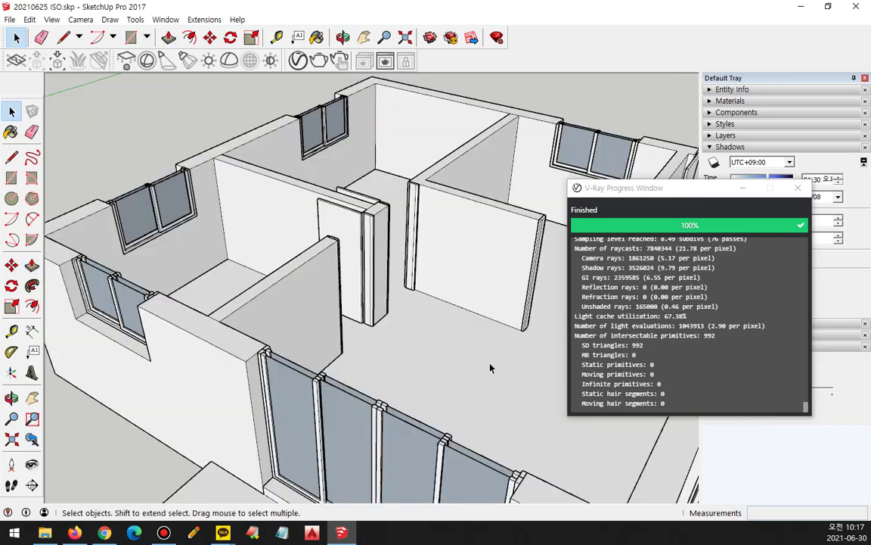
scroll(490, 368, "up", 2)
scroll(401, 290, "down", 2)
scroll(401, 289, "up", 1)
middle_click_drag(400, 290, 381, 351)
scroll(392, 298, "up", 2)
scroll(392, 299, "down", 2)
scroll(392, 299, "down", 1)
middle_click_drag(392, 298, 384, 301)
Turn on the GI (Skylight) environment override in the V-Ray render settings
left_click(299, 62)
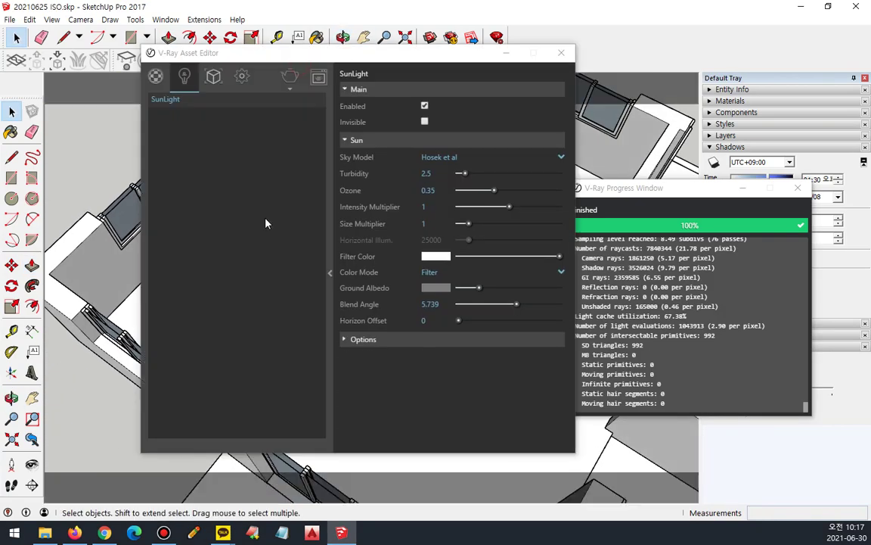
left_click(242, 75)
left_click(199, 277)
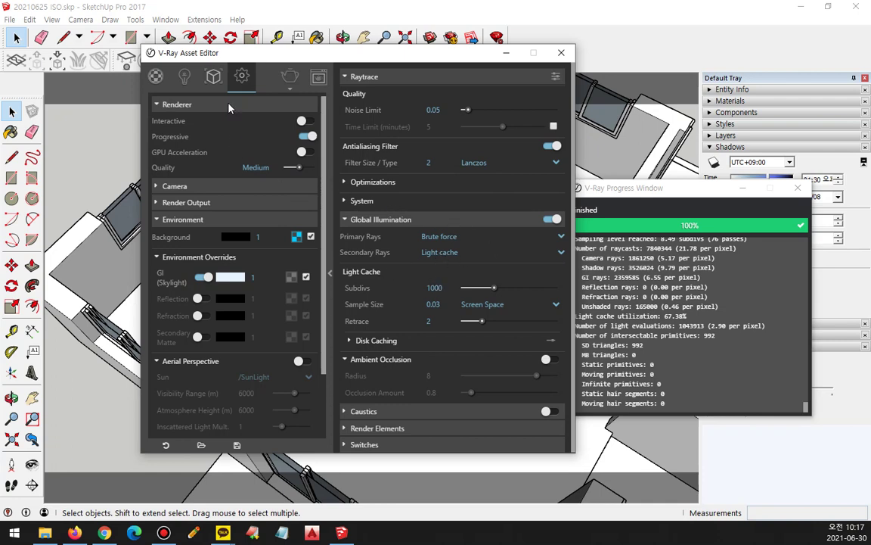
Set the SunLight's Photon Emit Radius to 1 and render the floor plan, viewing it at 100%
left_click(183, 77)
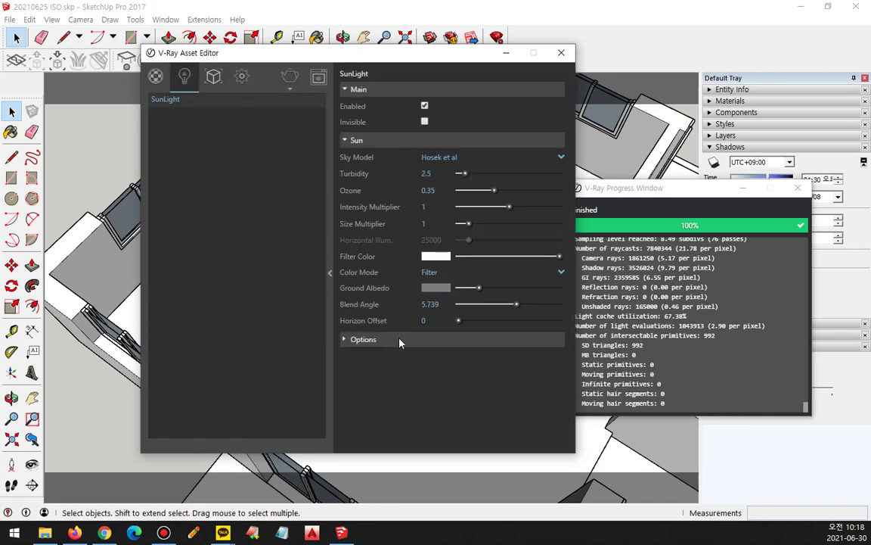
left_click(349, 340)
scroll(423, 363, "down", 1)
left_click(428, 425)
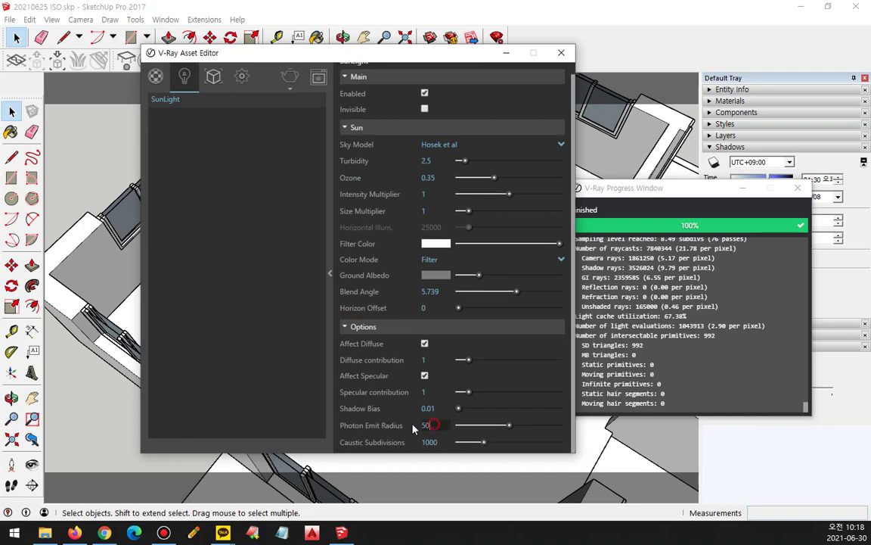
left_click(289, 76)
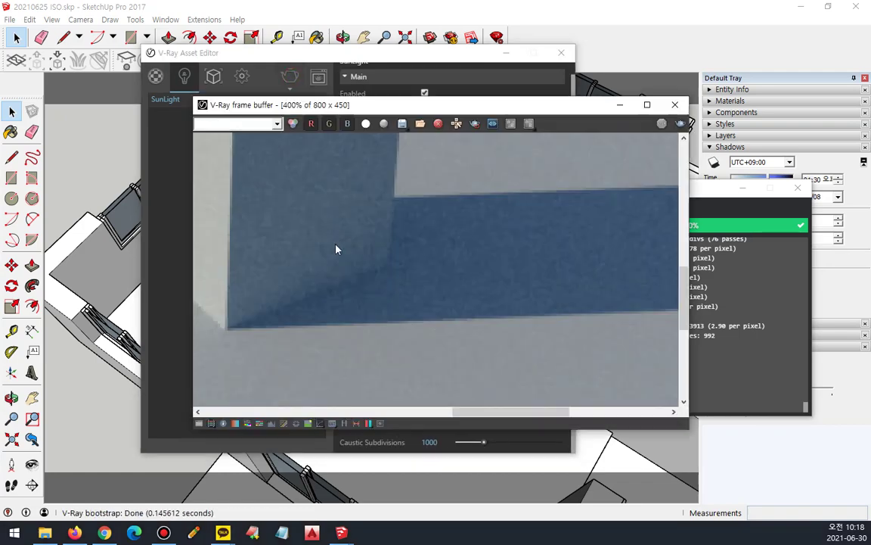
scroll(438, 241, "down", 1)
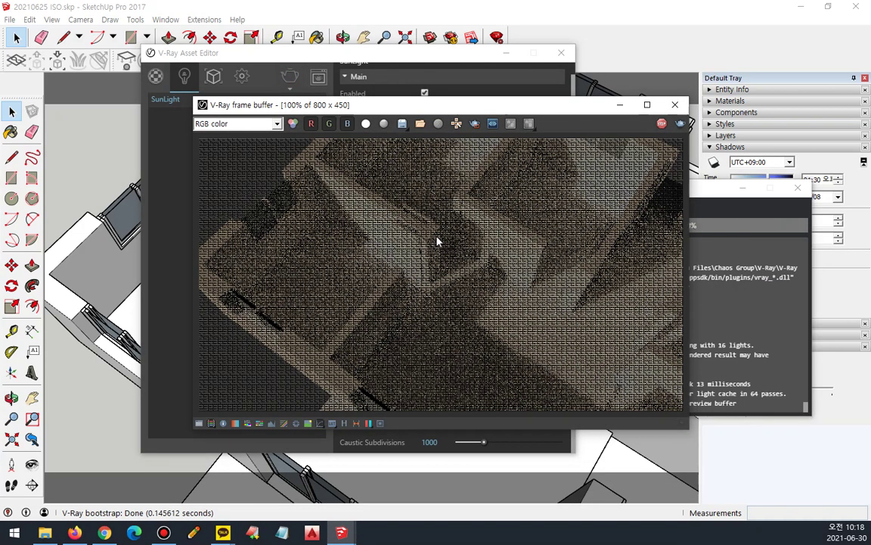
scroll(459, 273, "down", 1)
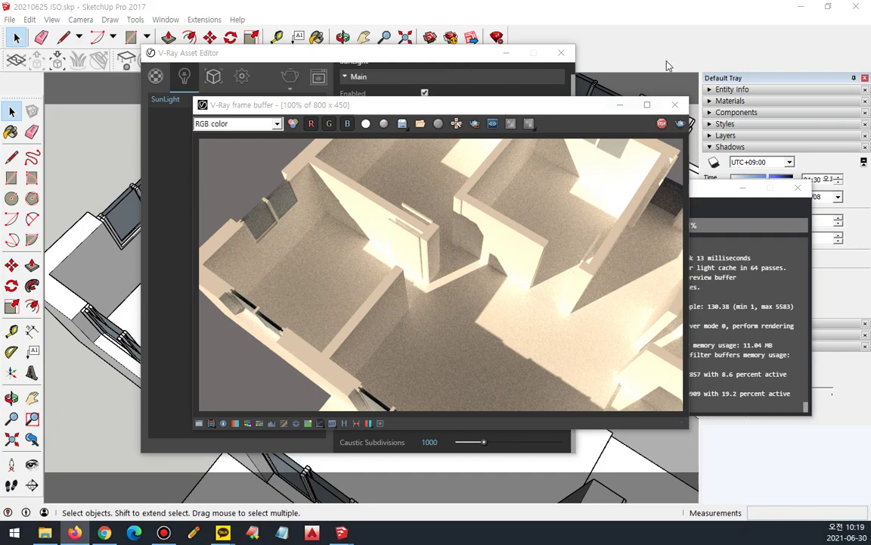
Set the SunLight's Shadow Bias to 0.05 and its Photon Emit Radius to 100
left_click(675, 105)
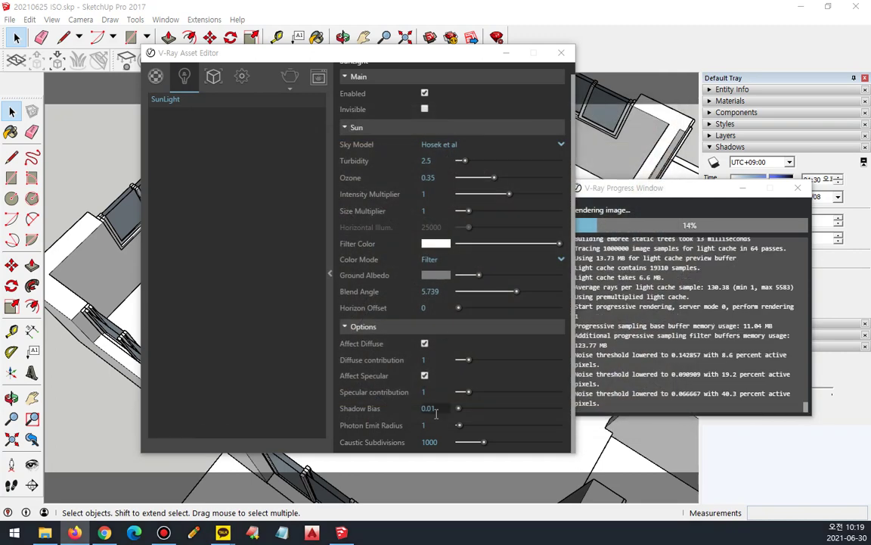
left_click_drag(458, 408, 563, 408)
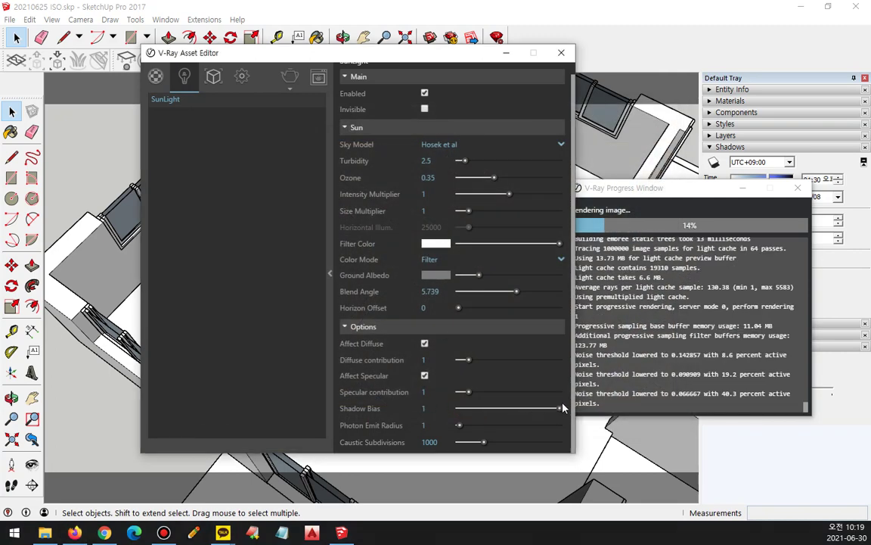
left_click(464, 408)
left_click_drag(459, 425, 562, 425)
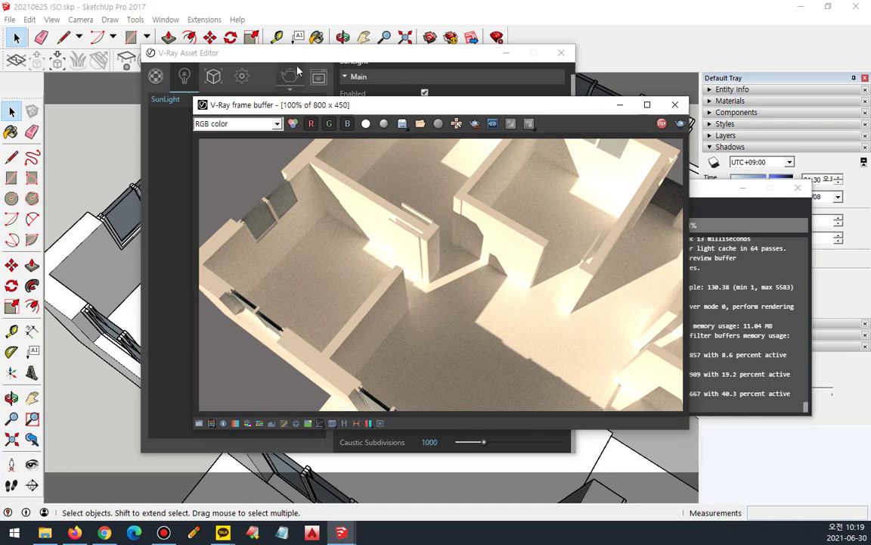
Review the V-Ray render settings and follow the running floor plan render and its progress log
left_click(259, 55)
left_click(241, 76)
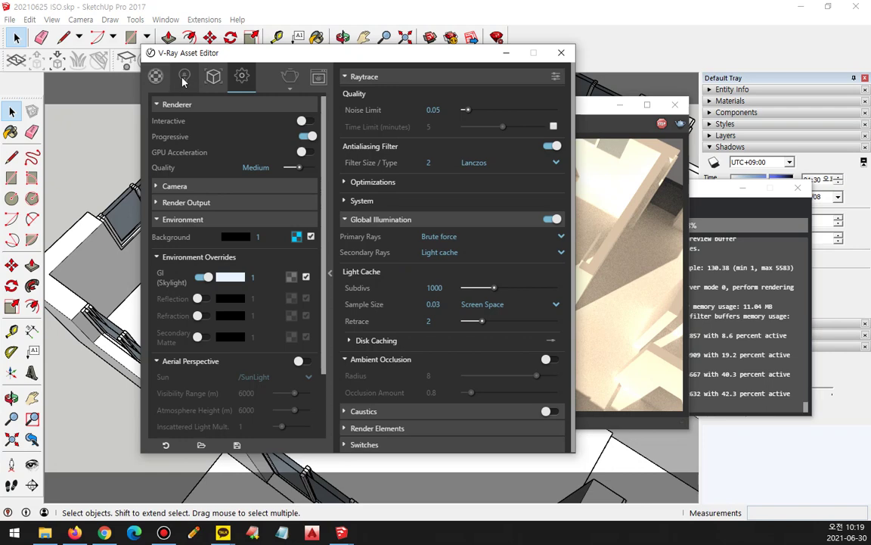
left_click(648, 264)
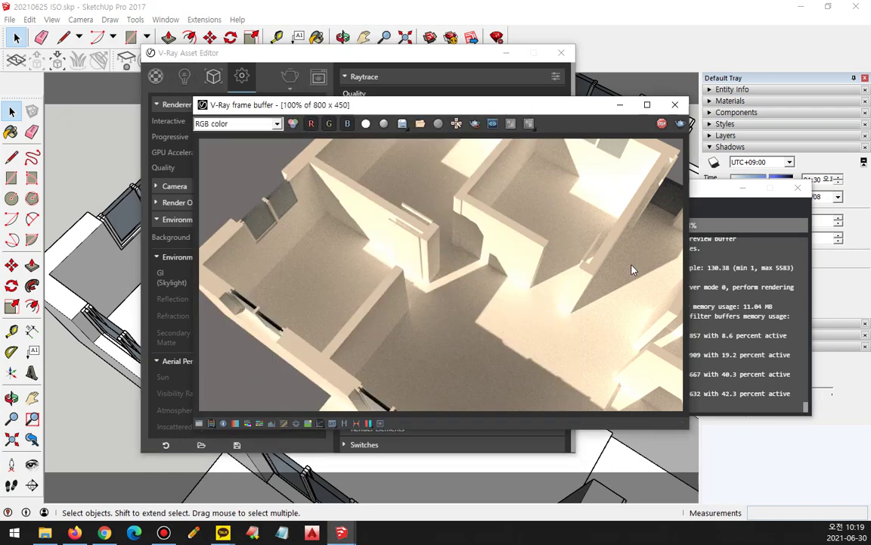
left_click(733, 288)
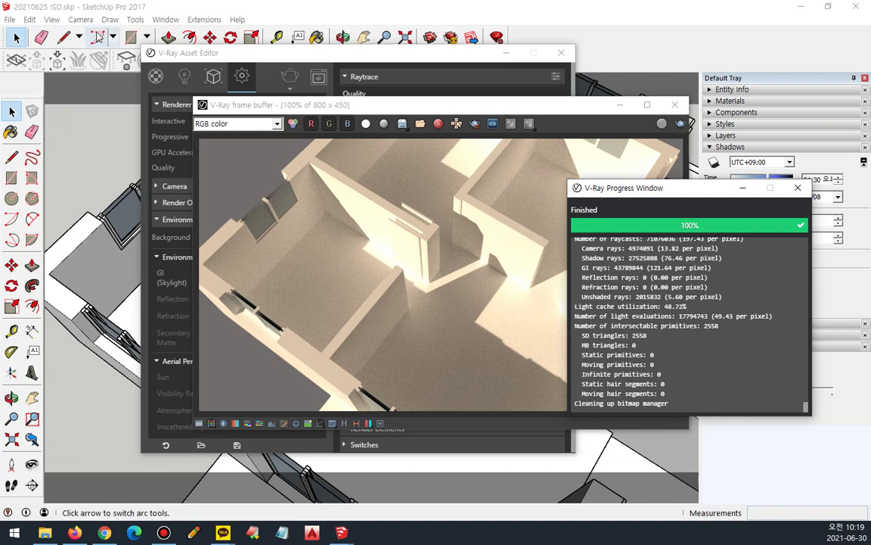
Set the SunLight's Photon Emit Radius to 4, render the floor plan again and inspect the floor shadow at 400%
left_click(182, 75)
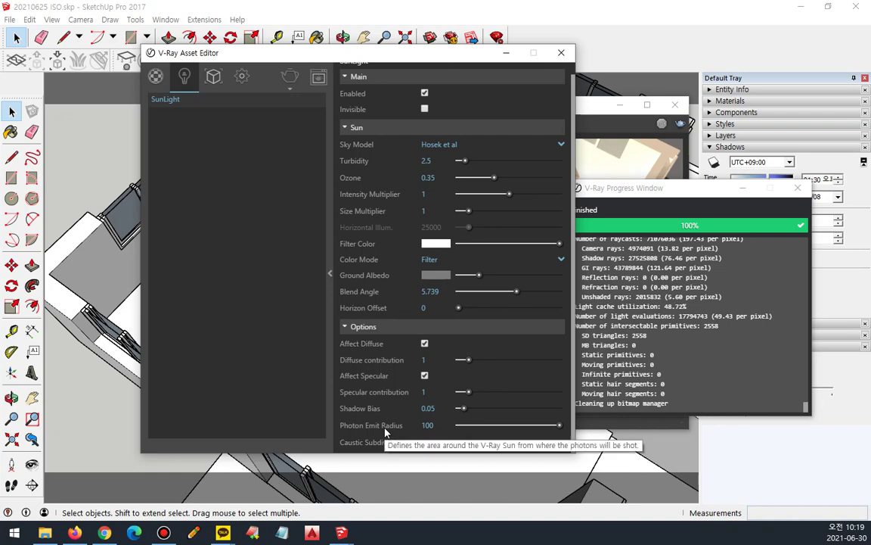
left_click(463, 428)
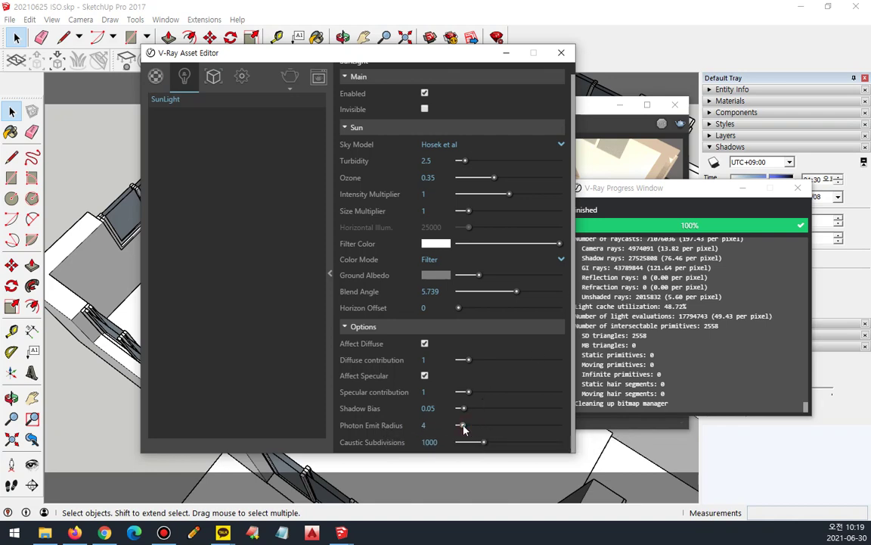
left_click(290, 79)
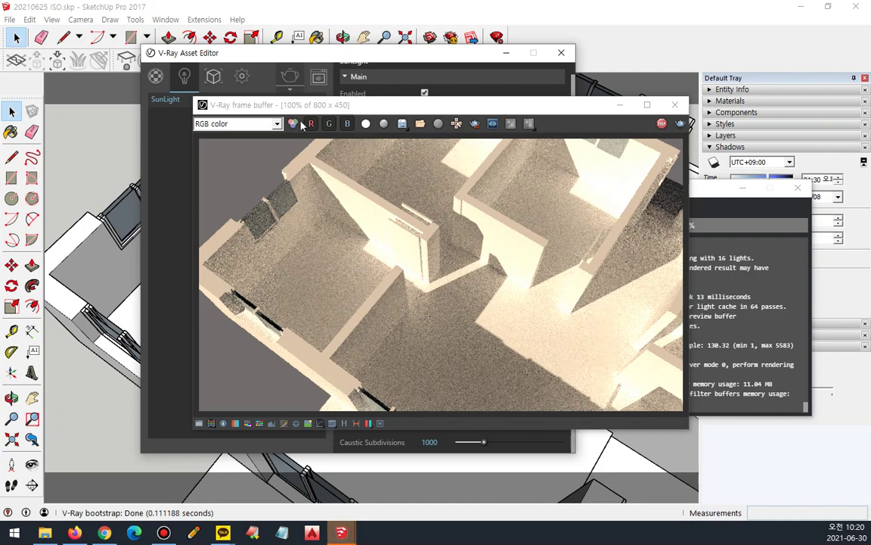
scroll(465, 371, "up", 2)
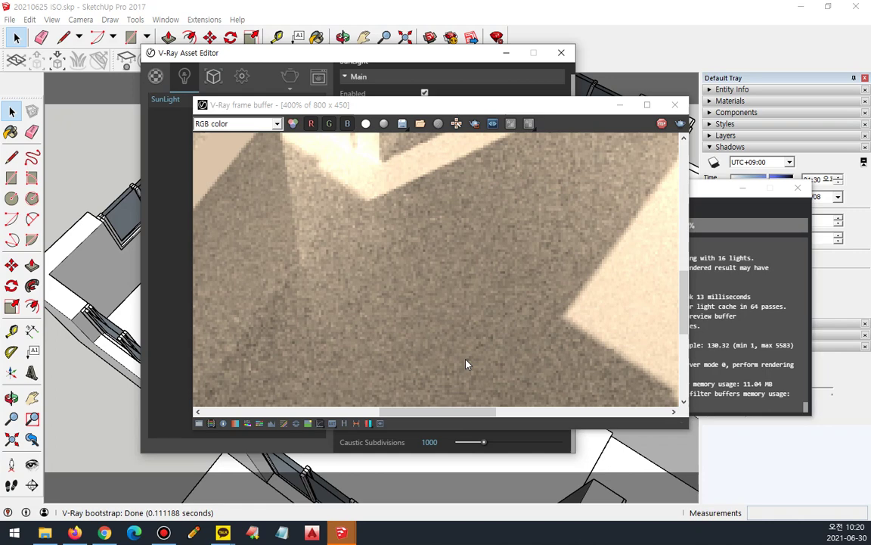
scroll(465, 364, "down", 2)
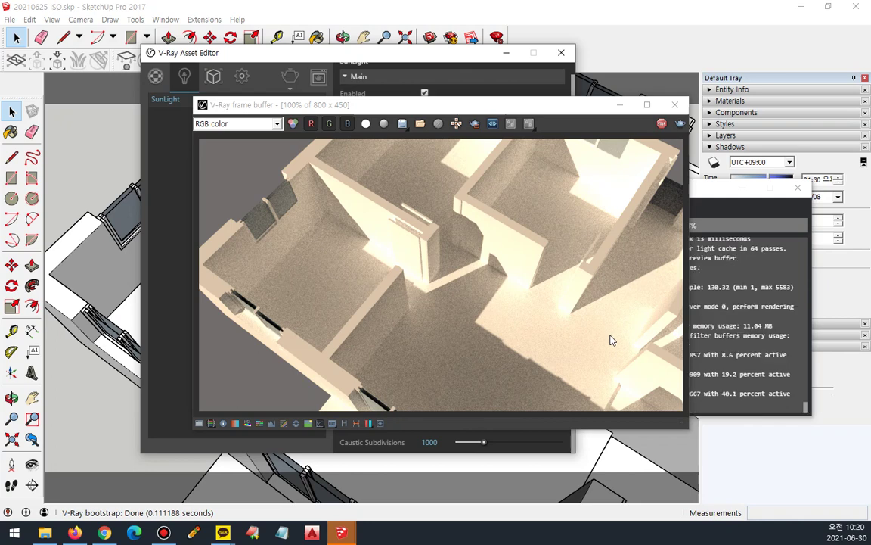
mouse_move(650, 53)
left_mouse_down()
mouse_move(555, 209)
mouse_move(534, 221)
mouse_move(548, 233)
left_mouse_up()
mouse_move(523, 276)
left_mouse_down()
mouse_move(484, 254)
mouse_move(573, 216)
mouse_move(525, 277)
left_mouse_up()
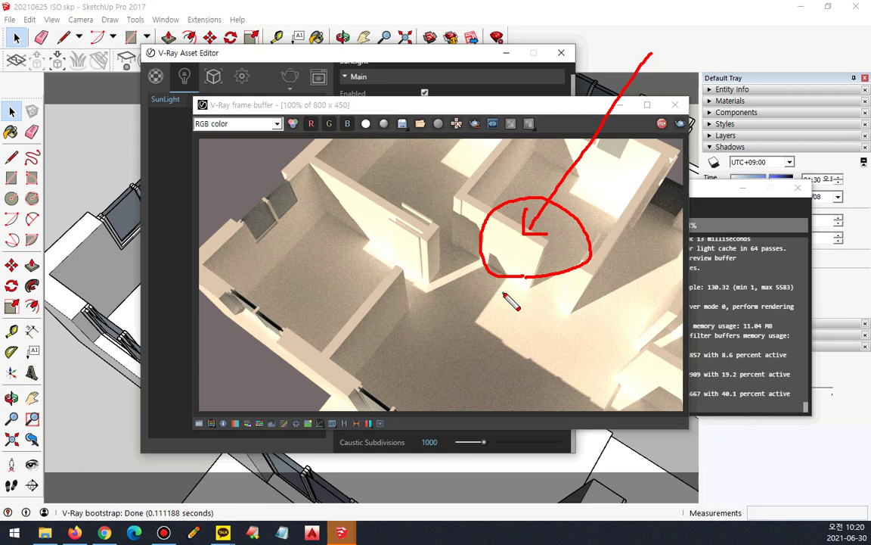
left_click_drag(482, 233, 547, 232)
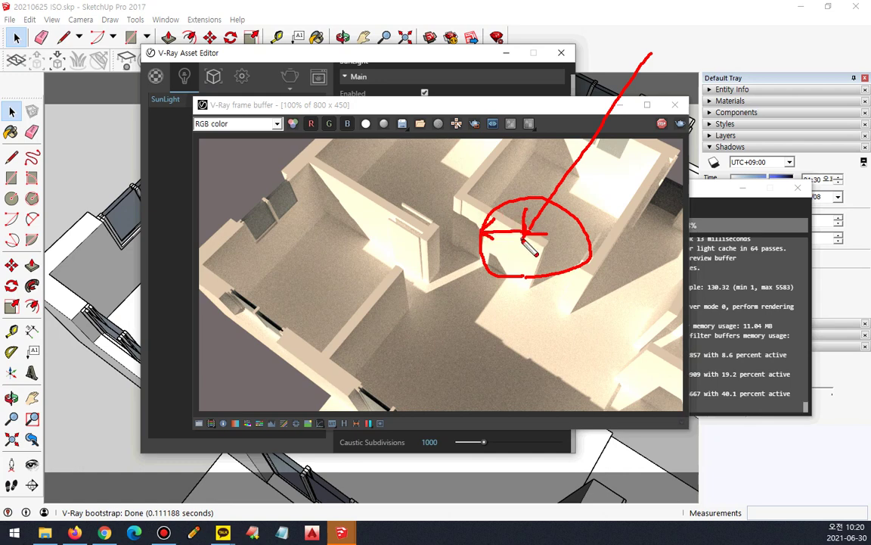
key("Escape")
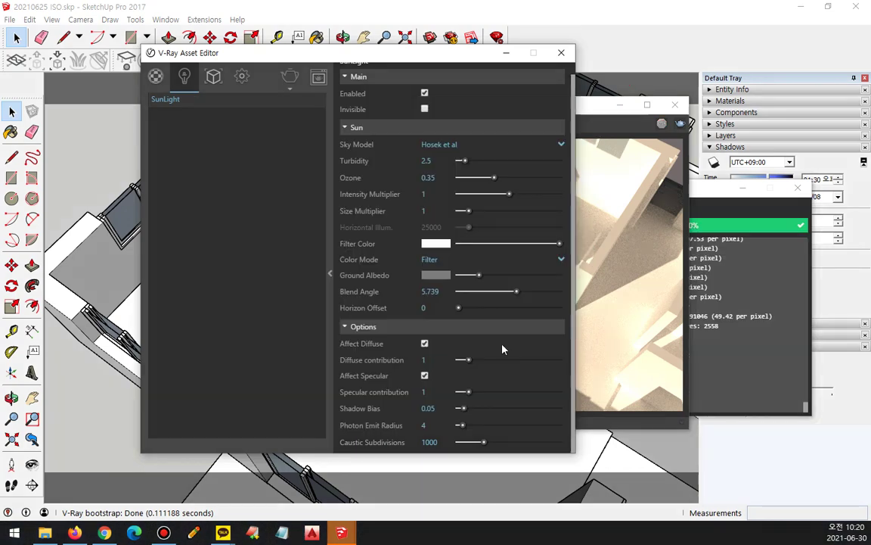
Examine the finished render's floor shadows and wall tops at up to 800% in the frame buffer
left_click(630, 315)
scroll(478, 376, "up", 3)
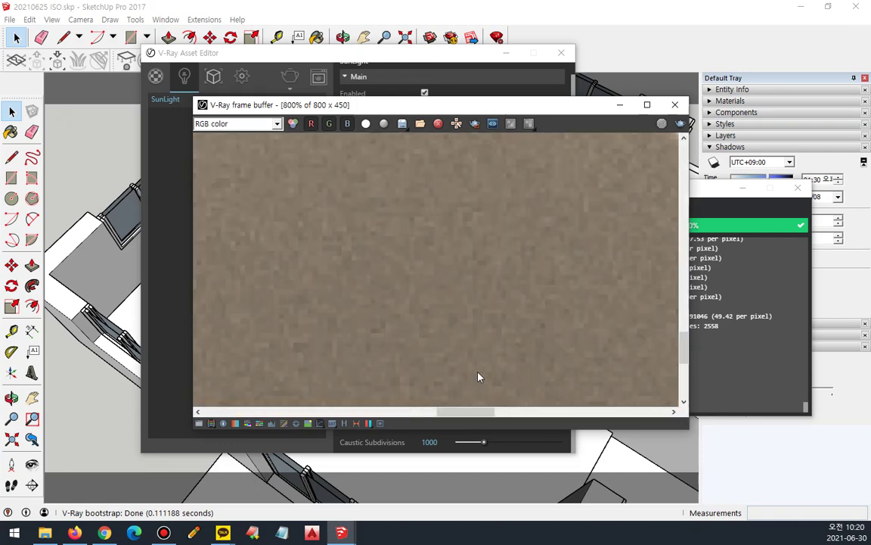
scroll(488, 294, "down", 2)
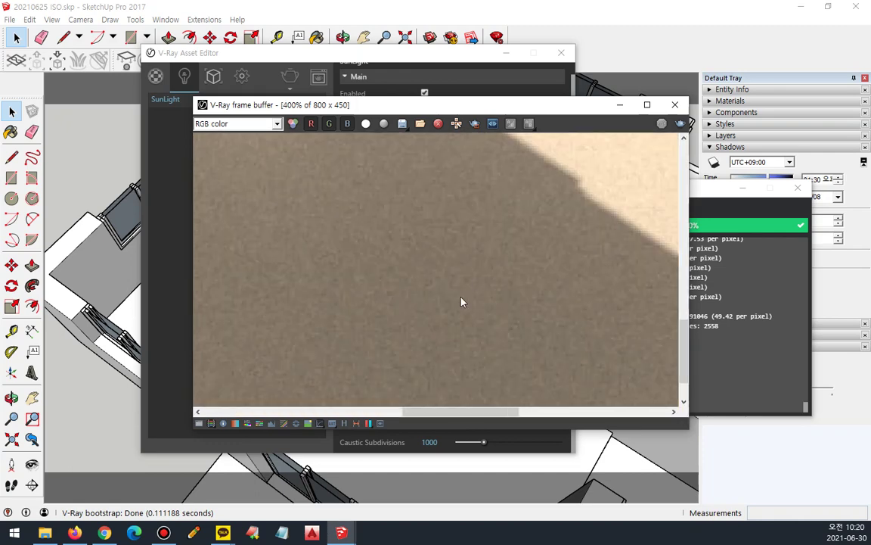
scroll(356, 278, "up", 2)
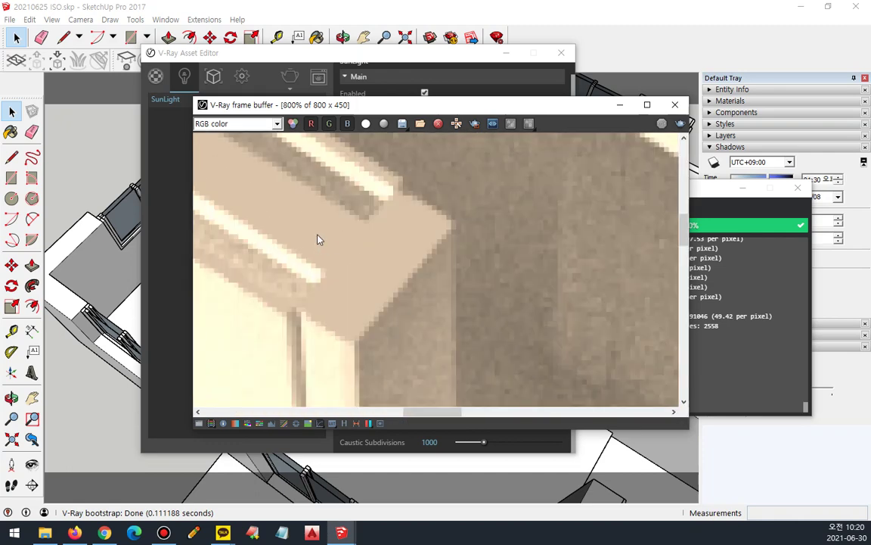
scroll(397, 234, "down", 4)
scroll(410, 246, "up", 1)
Set the SunLight's Photon Emit Radius to 100 and render the floor plan again
left_click(316, 58)
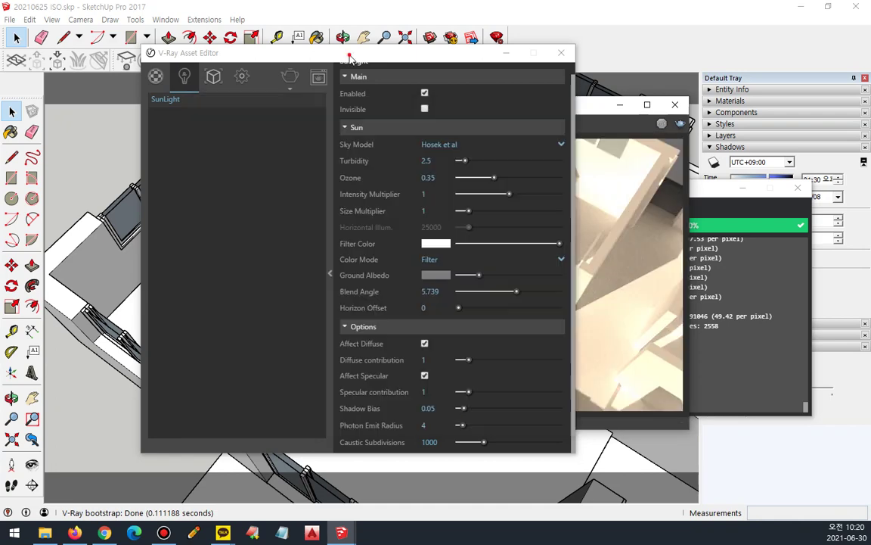
left_click_drag(461, 425, 567, 427)
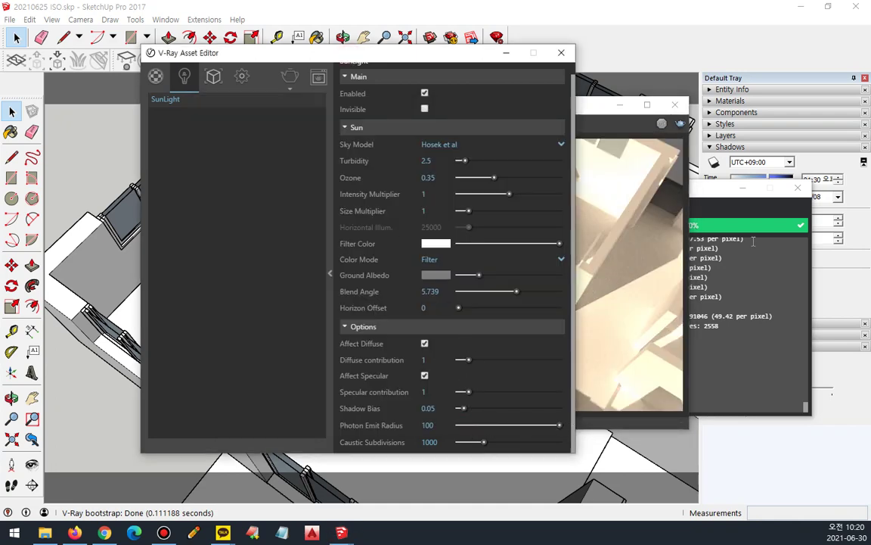
left_click(680, 124)
left_click_drag(603, 159, 478, 297)
mouse_move(448, 218)
left_mouse_down()
mouse_move(546, 345)
mouse_move(473, 215)
left_mouse_up()
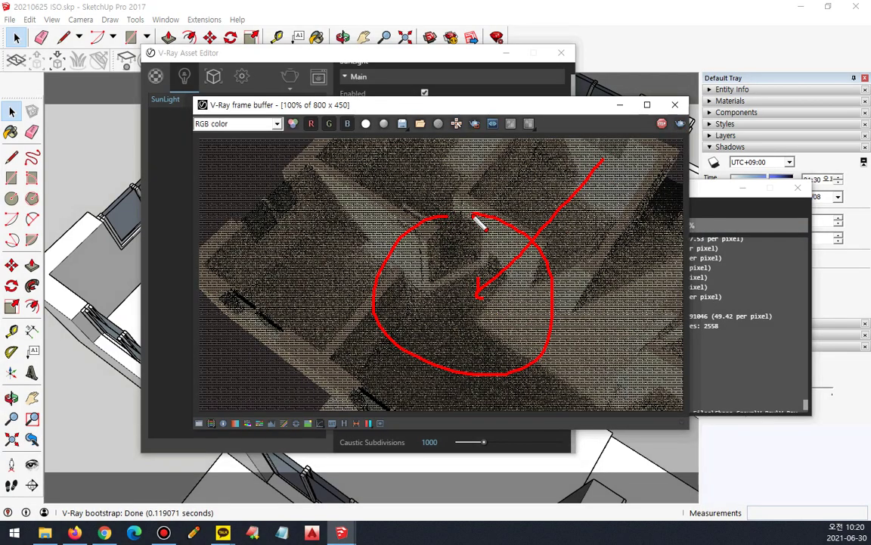
mouse_move(666, 248)
left_mouse_down()
mouse_move(555, 306)
mouse_move(581, 316)
left_mouse_up()
mouse_move(623, 267)
left_mouse_down()
mouse_move(495, 342)
mouse_move(597, 282)
left_mouse_up()
left_click_drag(320, 168, 394, 268)
mouse_move(412, 386)
left_mouse_down()
mouse_move(318, 291)
mouse_move(431, 368)
left_mouse_up()
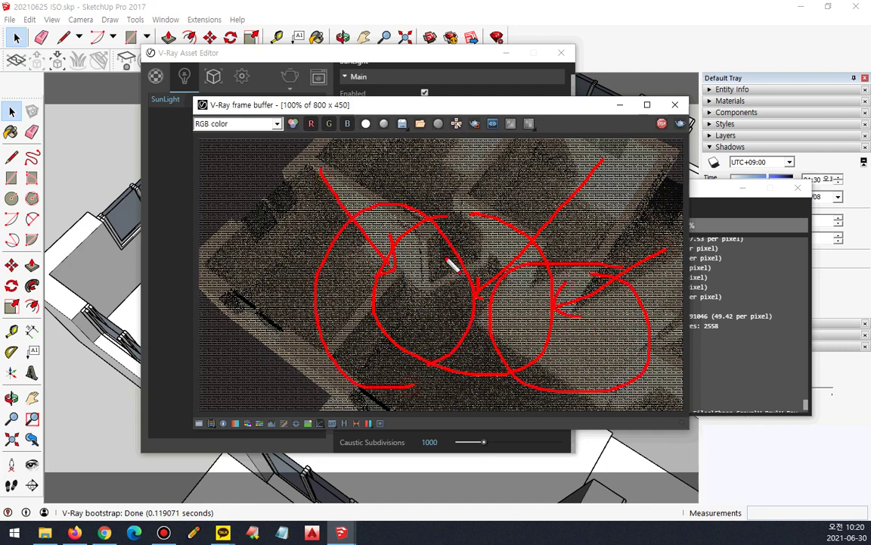
key("Escape")
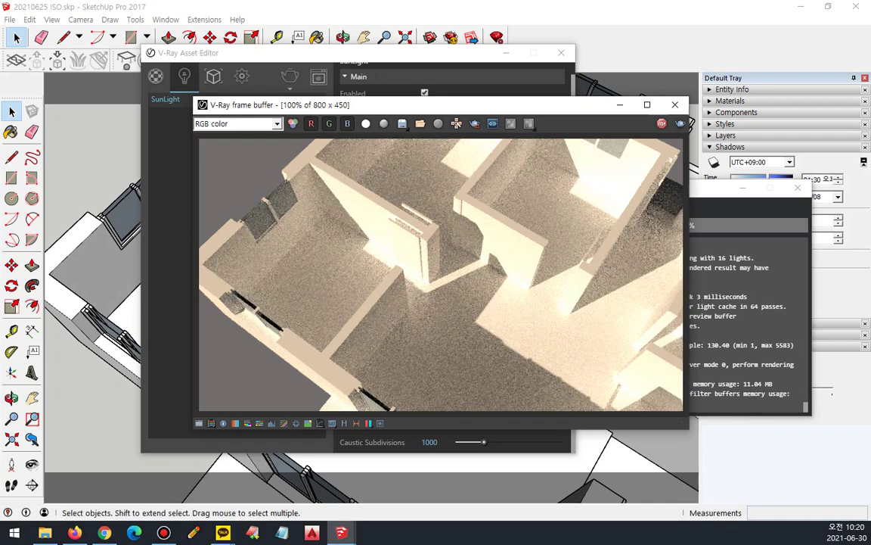
scroll(390, 253, "down", 1)
scroll(394, 249, "up", 1)
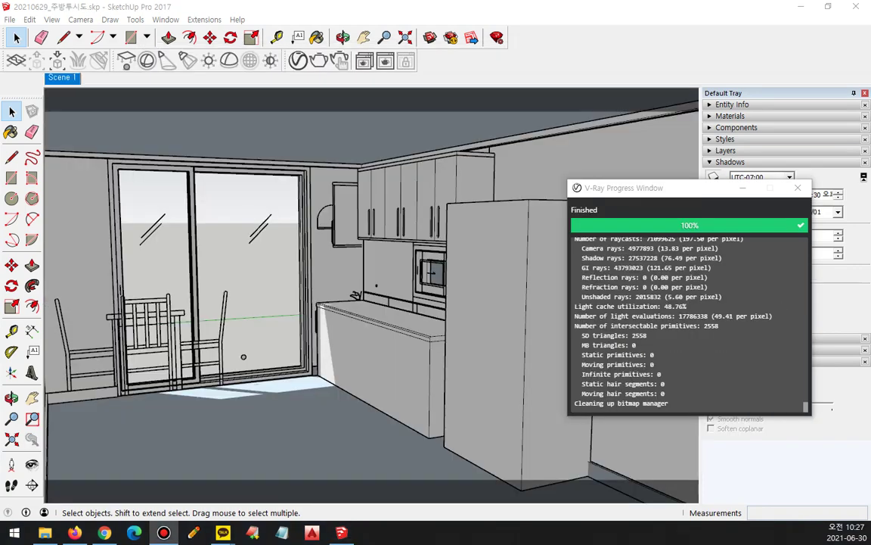
Place a sphere light on the kitchen floor in front of the base cabinets
left_click(150, 60)
left_click(290, 418)
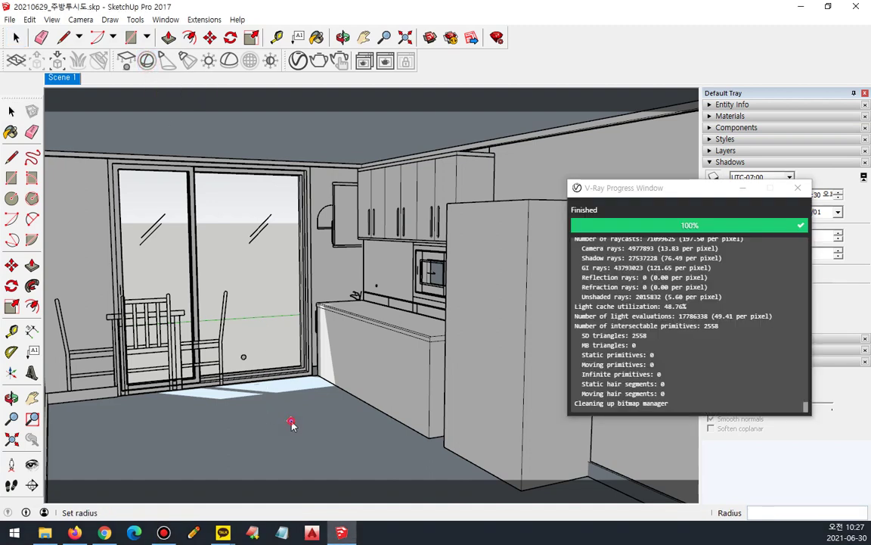
left_click(302, 439)
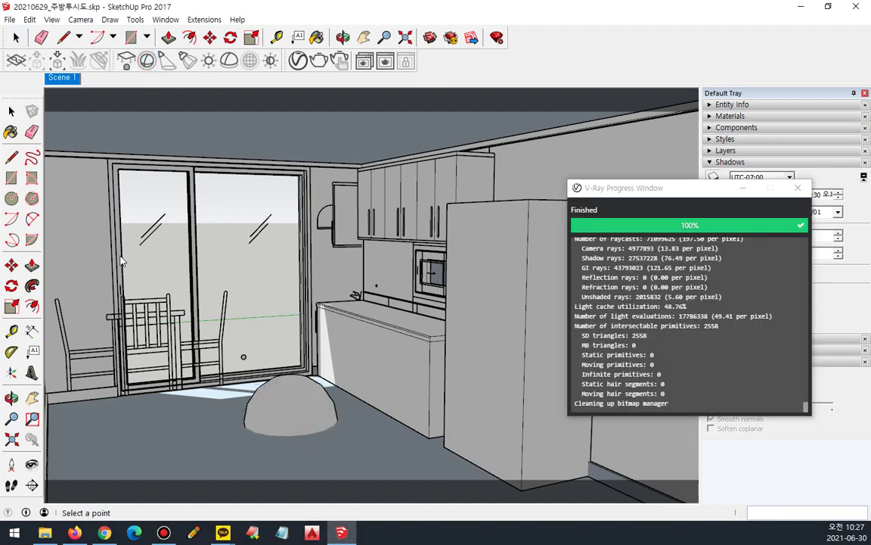
Raise the sphere light vertically by about 1225 mm and render the kitchen view
left_click(11, 265)
left_click(299, 403)
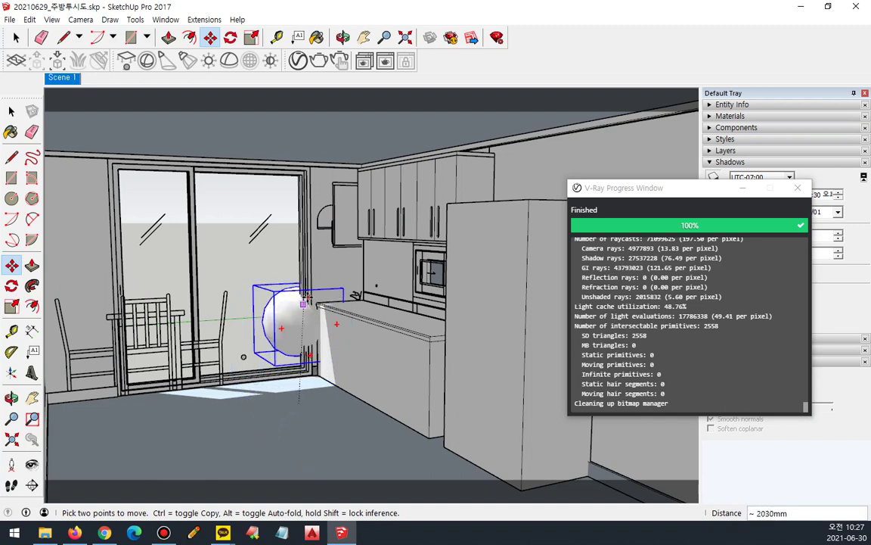
left_click(296, 250)
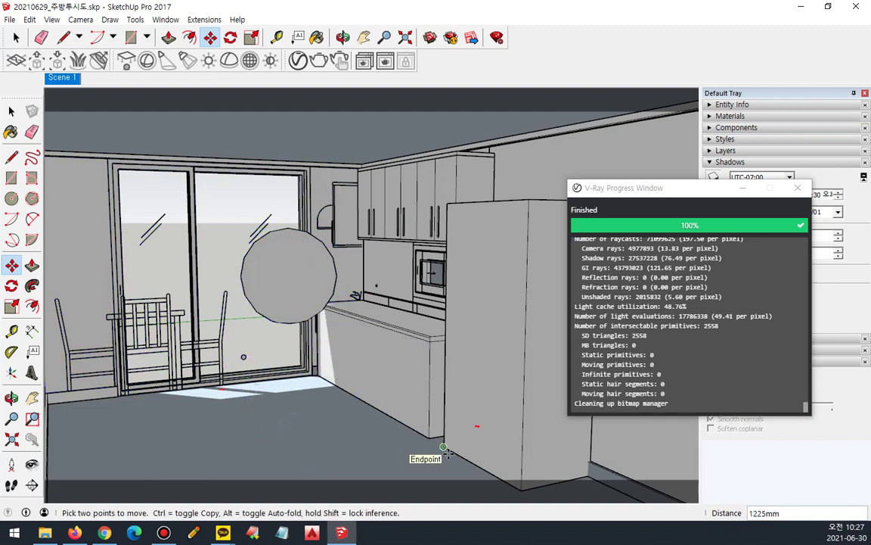
left_click(319, 62)
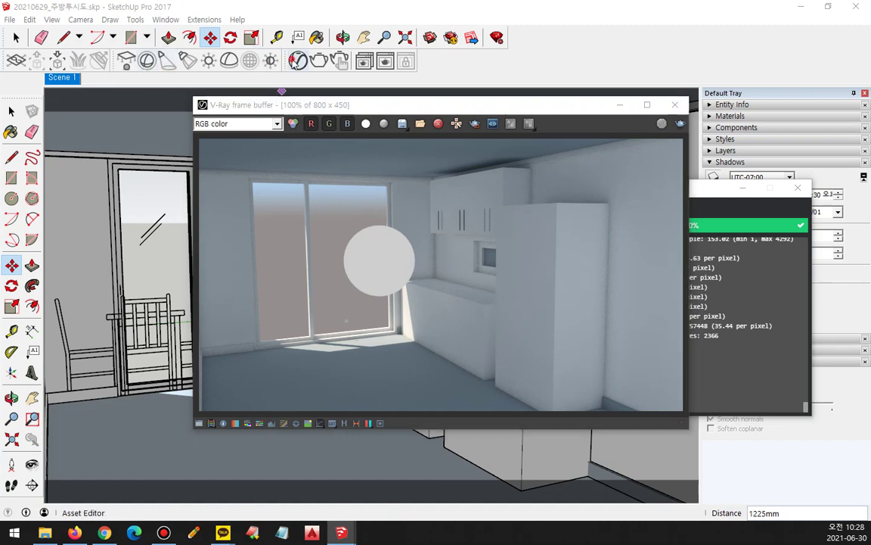
Delete the V-Ray Rectangle Light from the scene's lights and bring up the V-Ray Sphere Light's settings
left_click(295, 63)
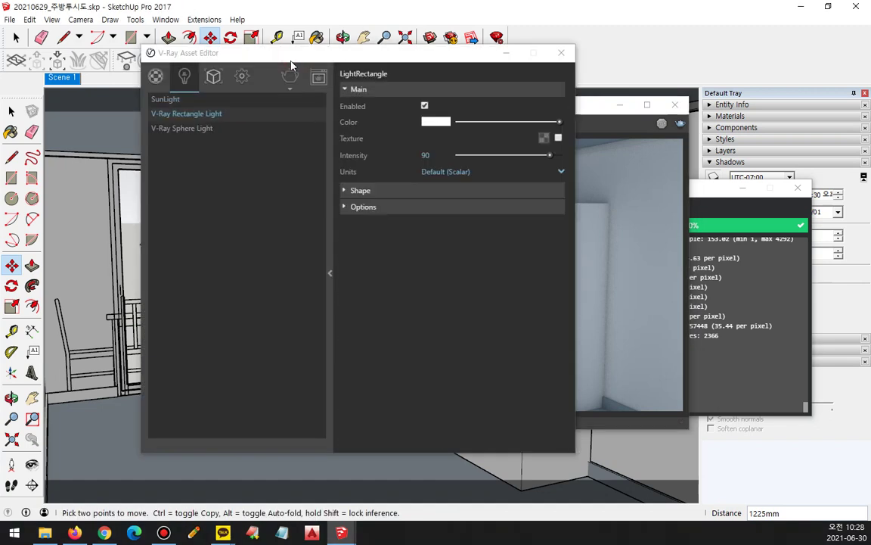
right_click(189, 118)
left_click(217, 155)
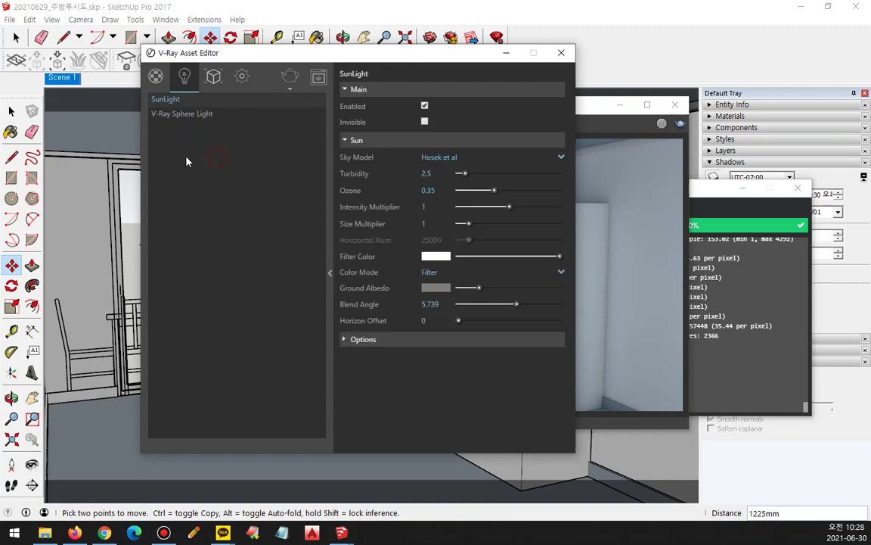
left_click(185, 116)
left_click(345, 191)
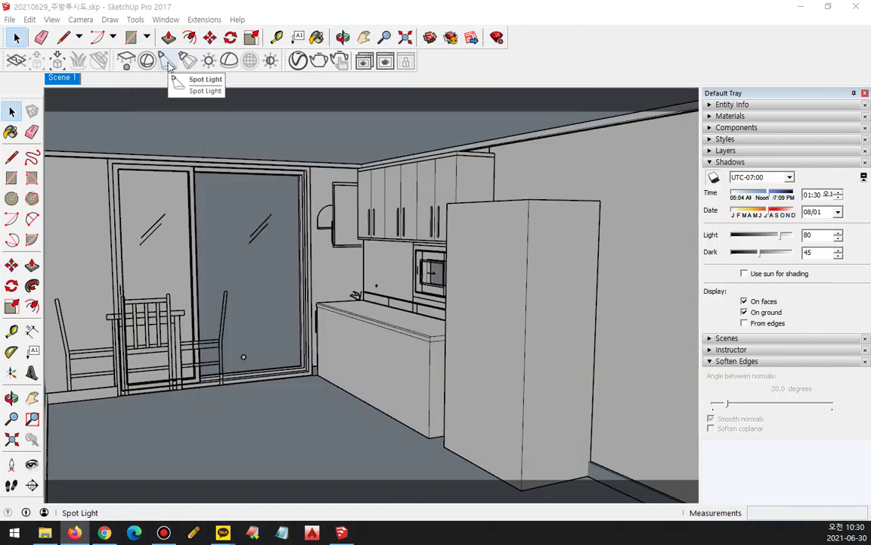
Start placing a spot light in the kitchen
left_click(167, 63)
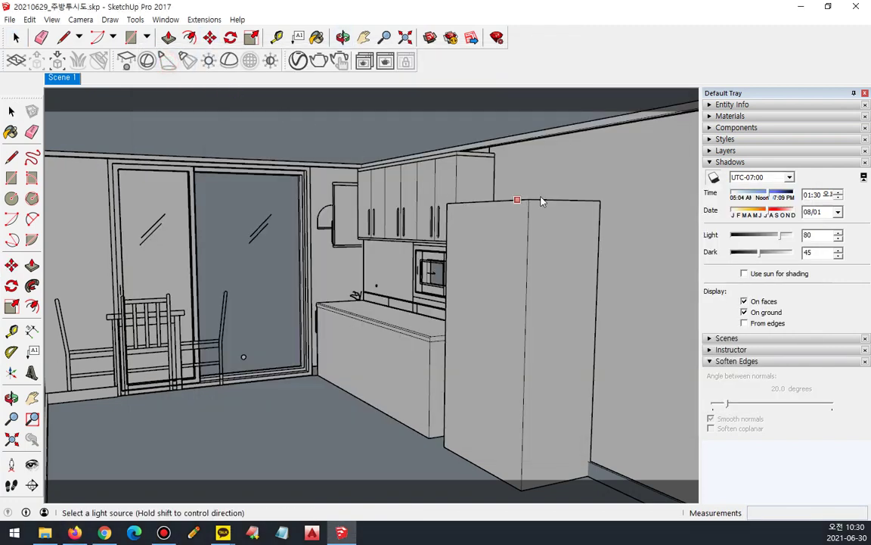
Place a V-Ray spot light on the wall above the tall cabinet and move it 339 mm along the green axis
left_click(584, 174)
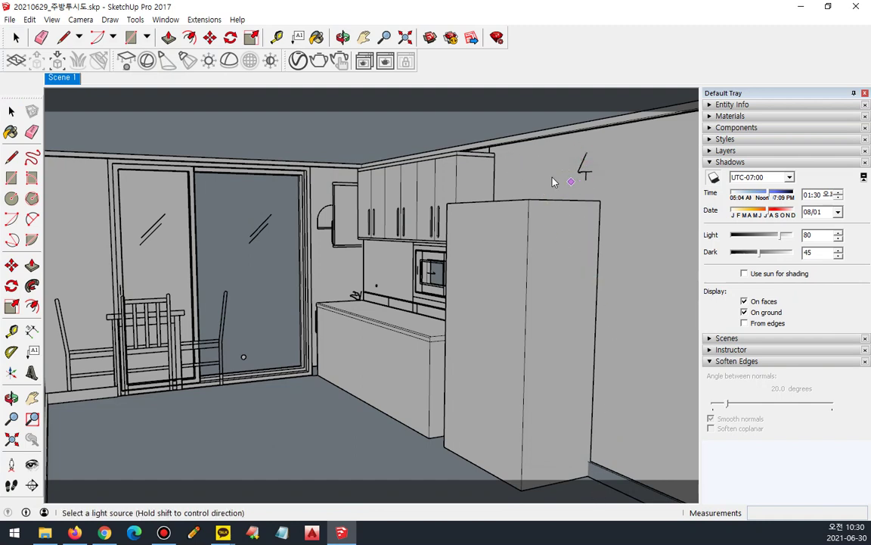
left_click(11, 111)
left_click(580, 169)
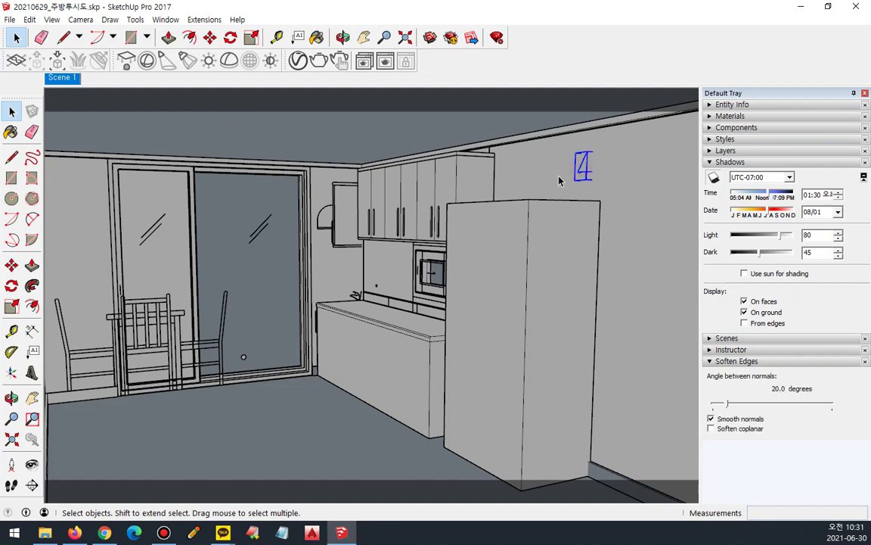
key("m")
left_click(581, 161)
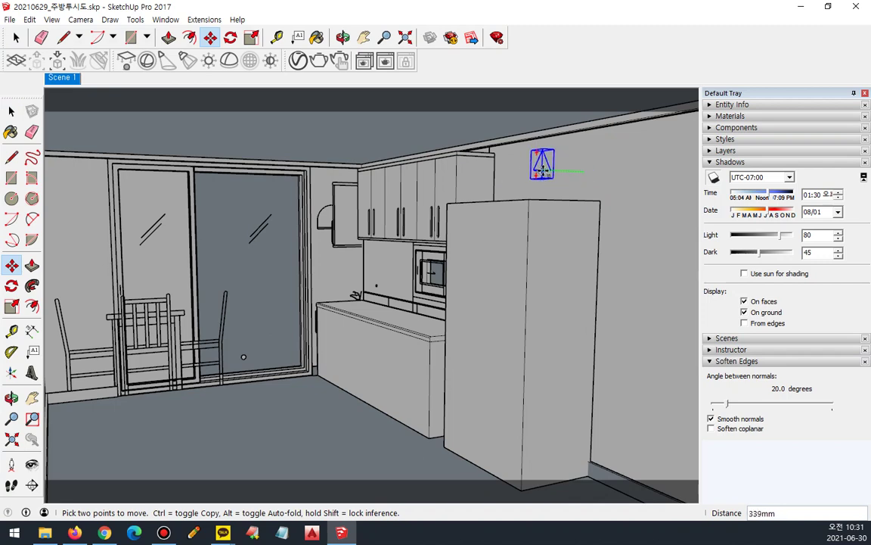
left_click(544, 169)
Rotate the spot light so it tilts about 15 degrees from vertical
middle_click_drag(521, 208, 446, 169)
key("m")
left_click(417, 156)
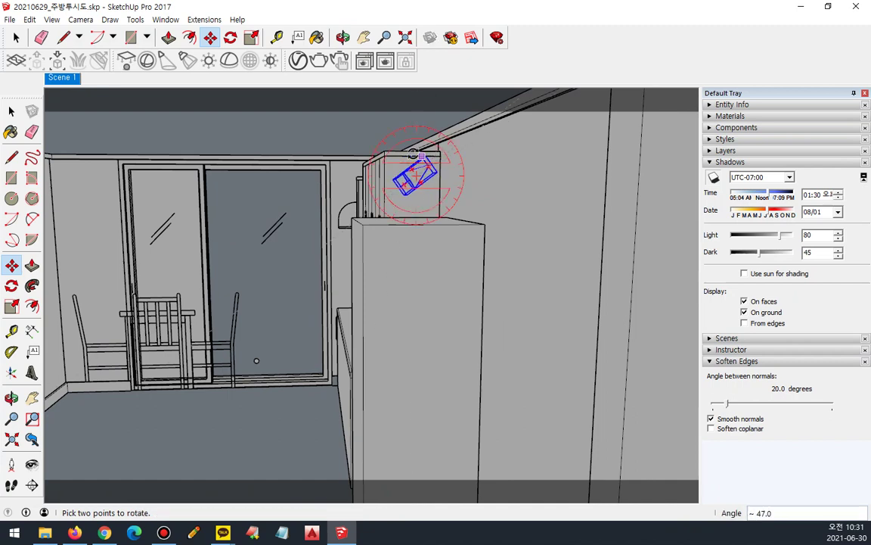
left_click(386, 153)
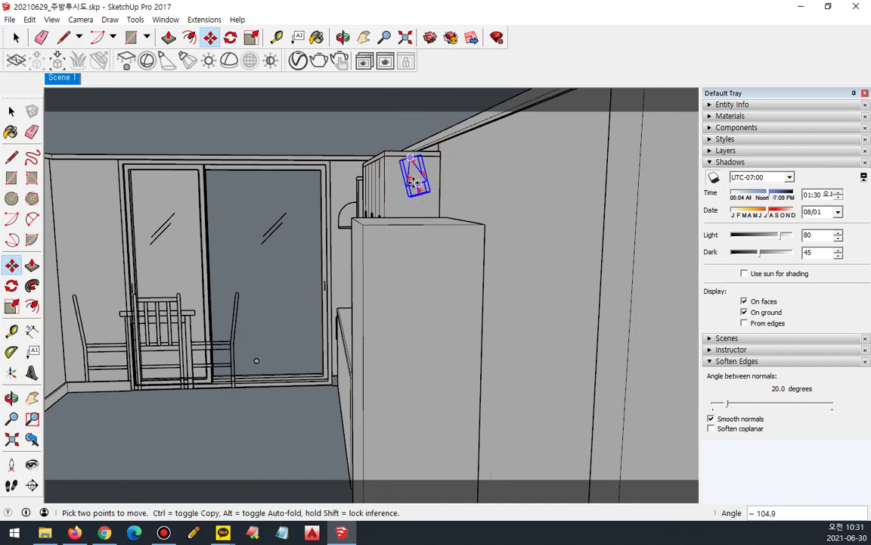
left_click(451, 170)
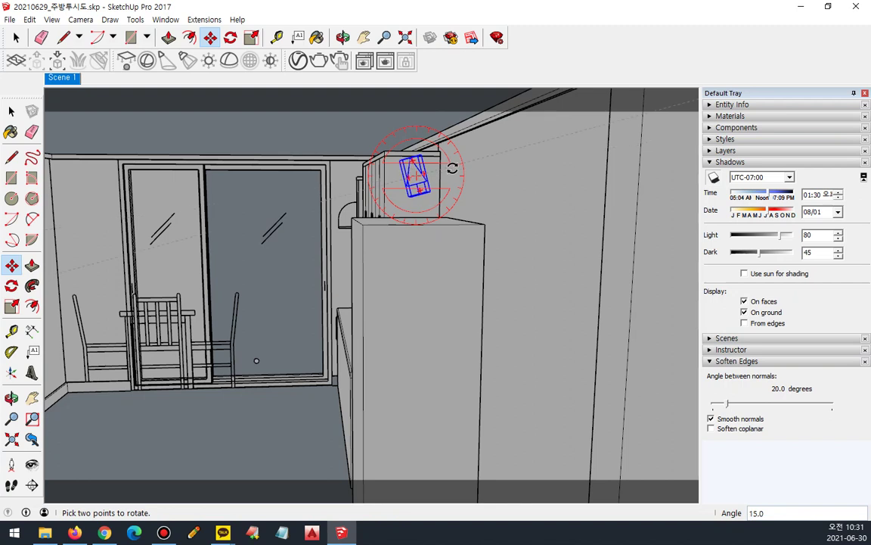
left_click(451, 168)
Move the spot light 214 mm along the green axis and another 377 mm past the side of the tall cabinet
left_click(414, 174)
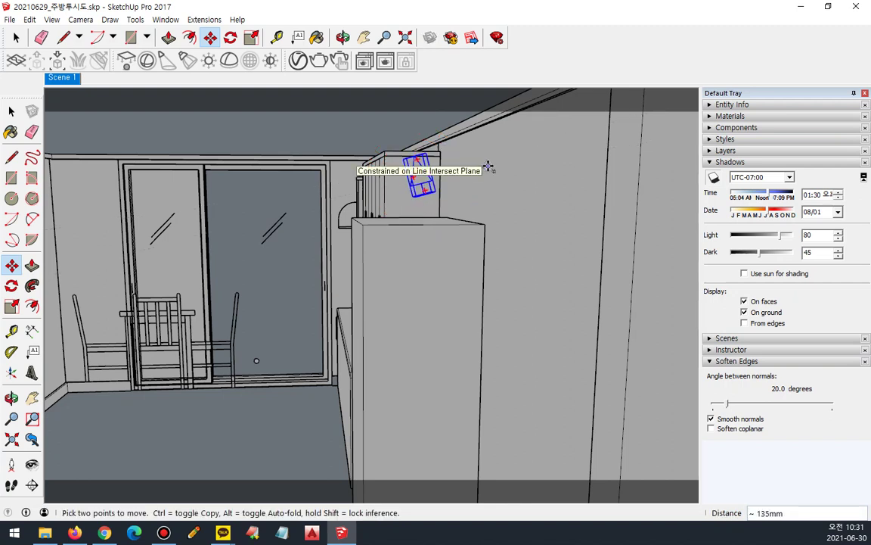
left_click(459, 170)
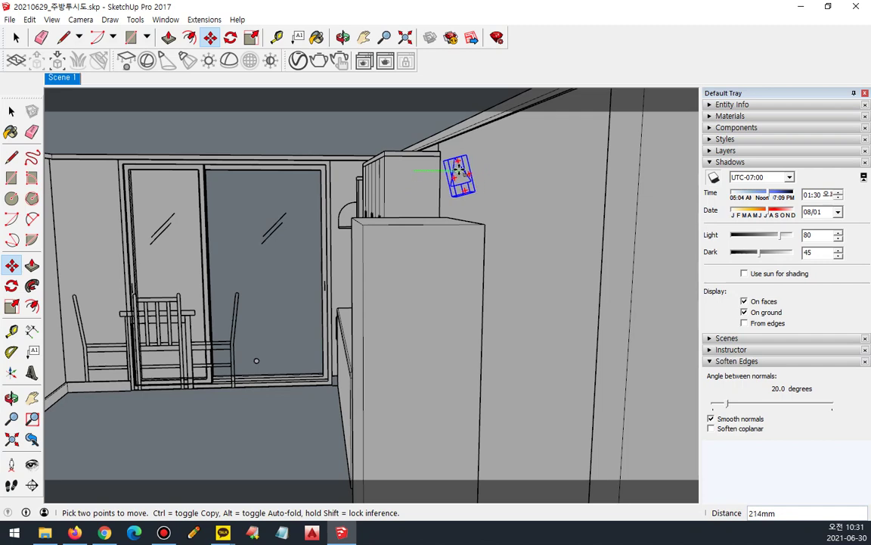
middle_click_drag(463, 189, 582, 214)
left_click(577, 177)
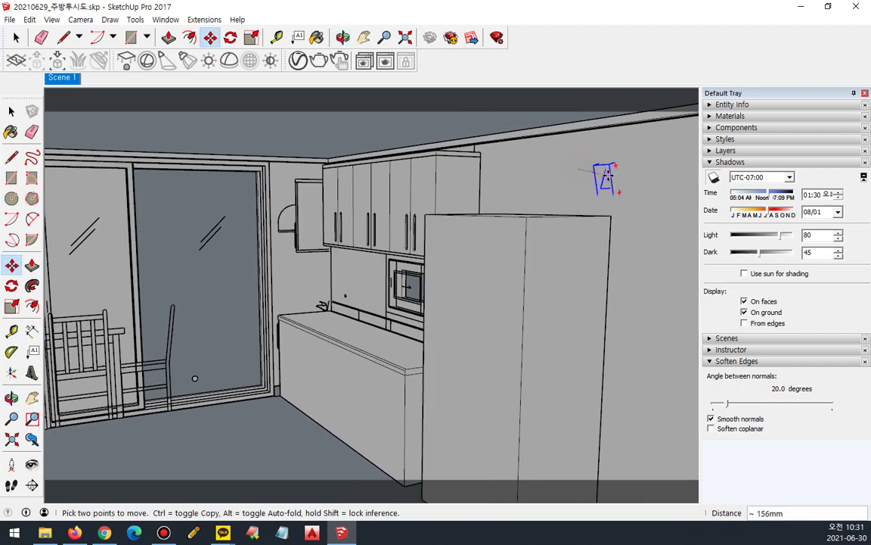
left_click(639, 163)
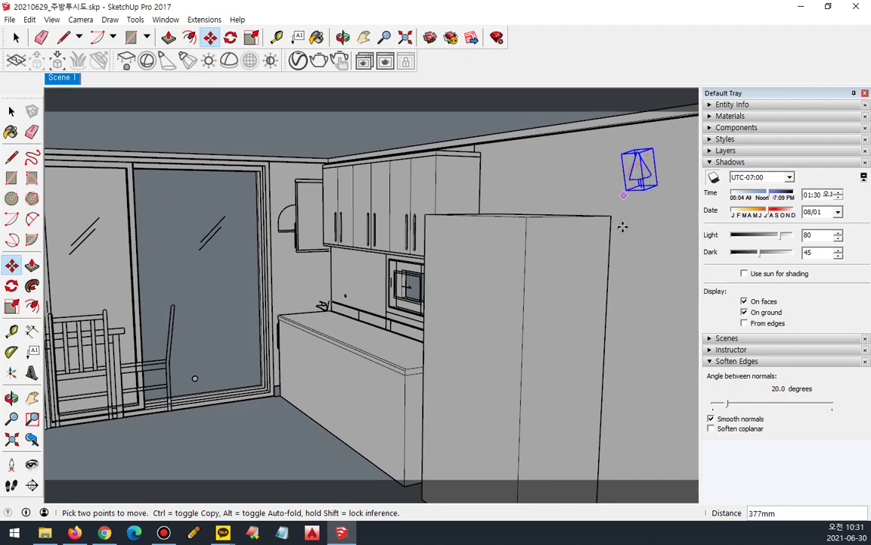
Render the kitchen from a view that faces the wall with the spot light beside the tall cabinet
middle_click_drag(616, 220, 480, 227)
key("m")
mouse_move(484, 192)
left_mouse_down()
mouse_move(446, 262)
mouse_move(578, 214)
mouse_move(502, 195)
left_mouse_up()
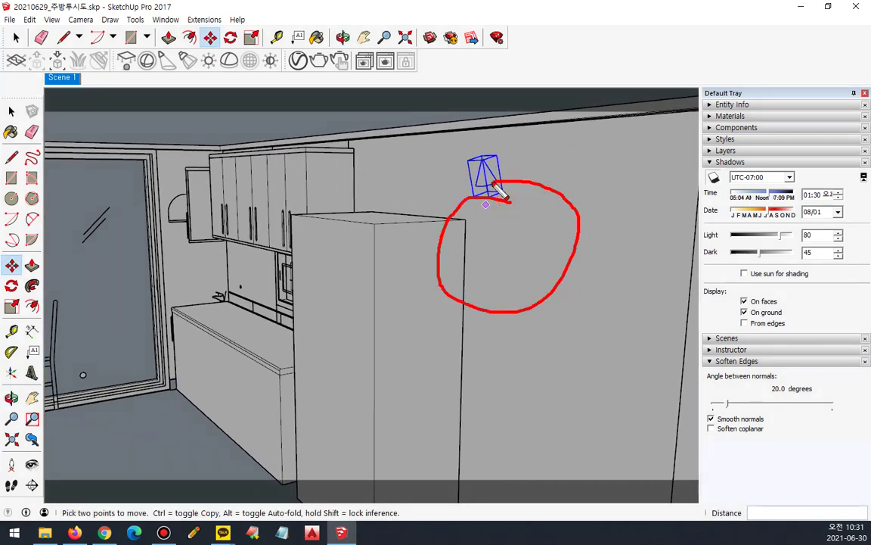
key("Escape")
left_click(320, 62)
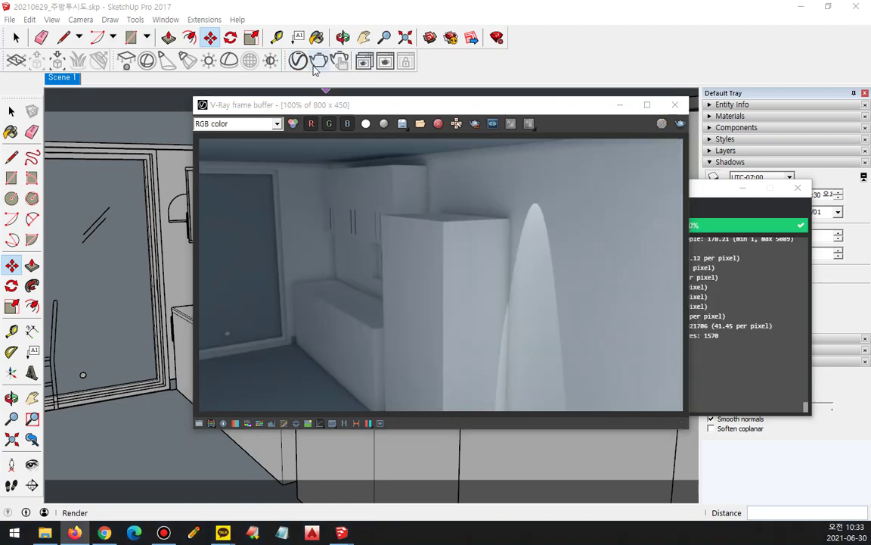
Delete the V-Ray Rectangle Light from the scene's light assets
left_click(298, 61)
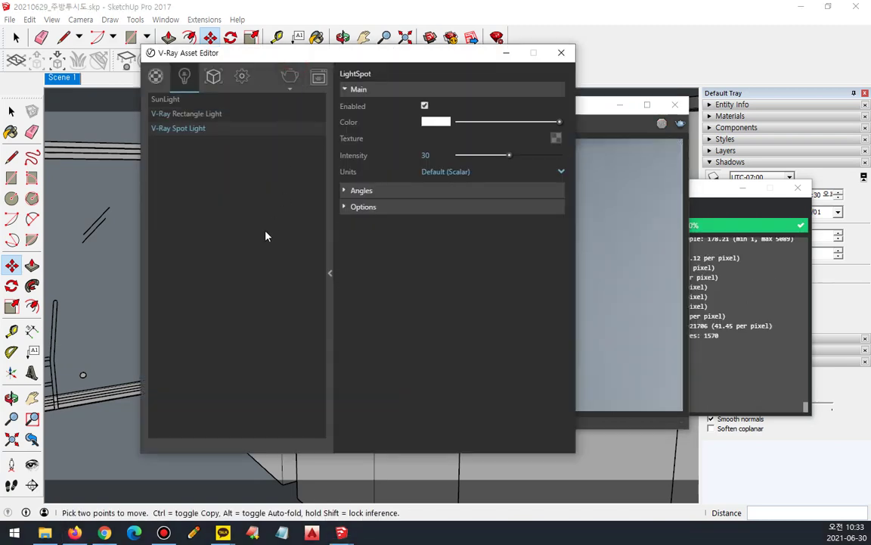
right_click(175, 120)
left_click(178, 139)
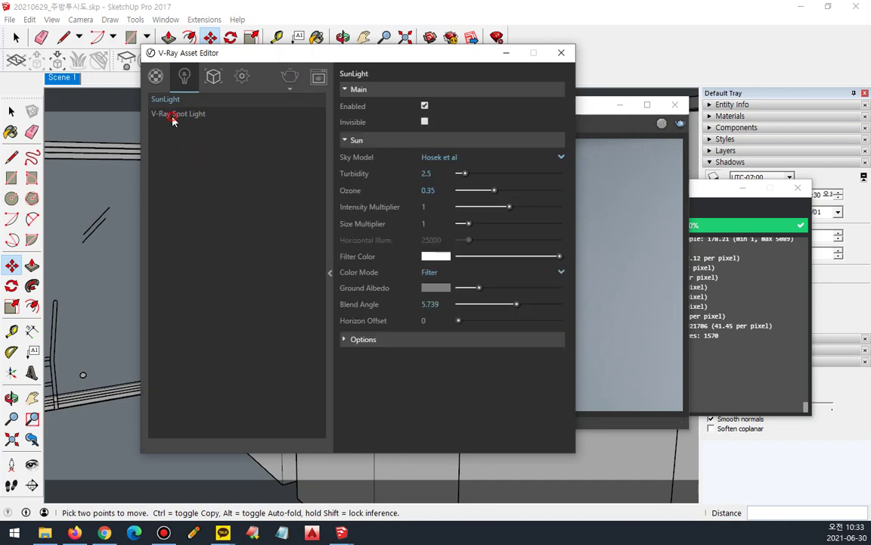
Expand the spot light's Angles and Options settings, set its Decay to Inverse and render the scene
left_click(172, 116)
left_click(345, 190)
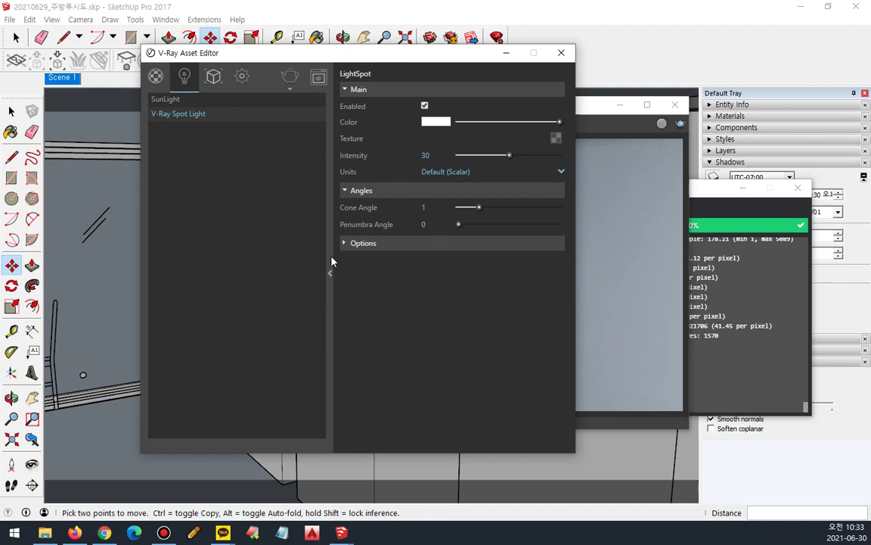
left_click(344, 243)
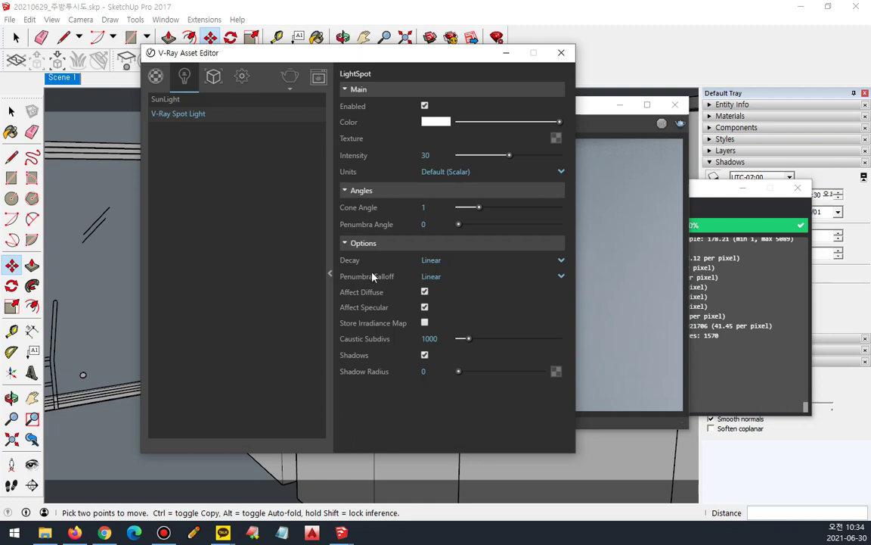
left_click(534, 265)
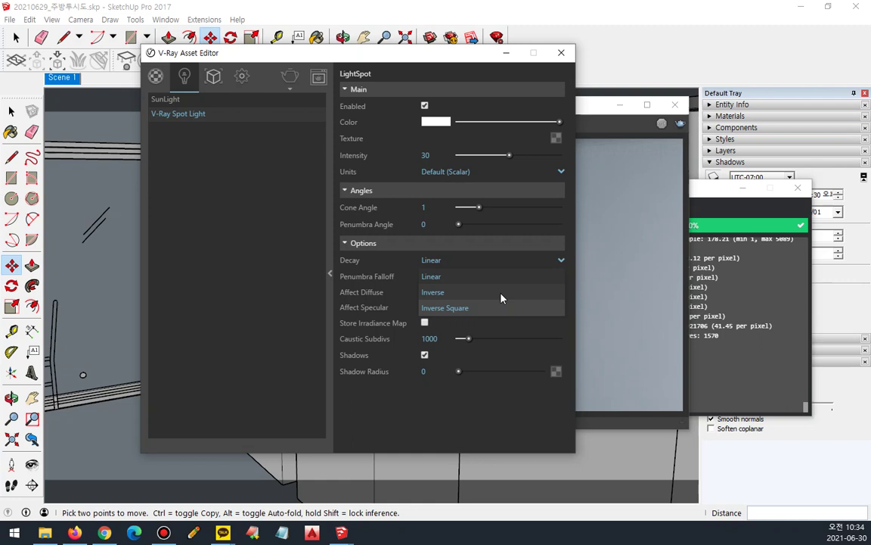
left_click(455, 297)
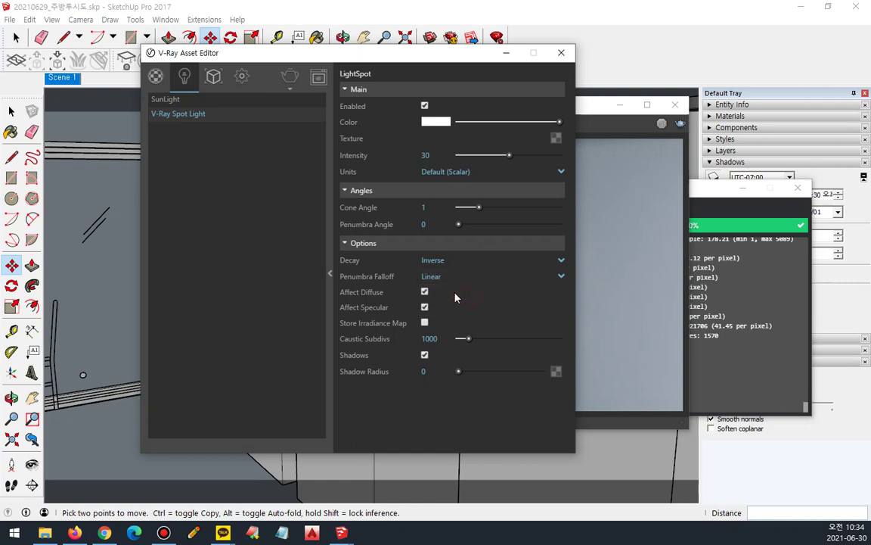
left_click(680, 124)
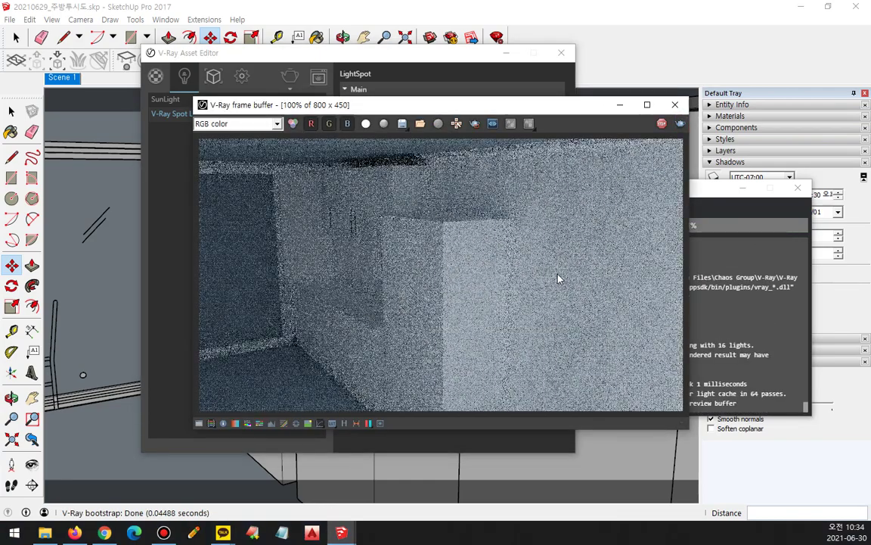
Disable the SunLight in the V-Ray light assets and return to the running render
left_click(443, 53)
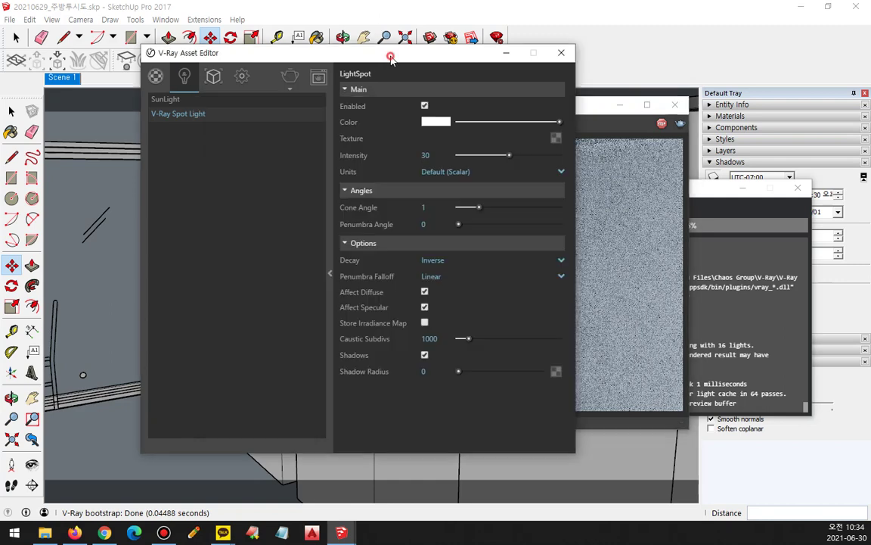
left_click(155, 106)
left_click(424, 106)
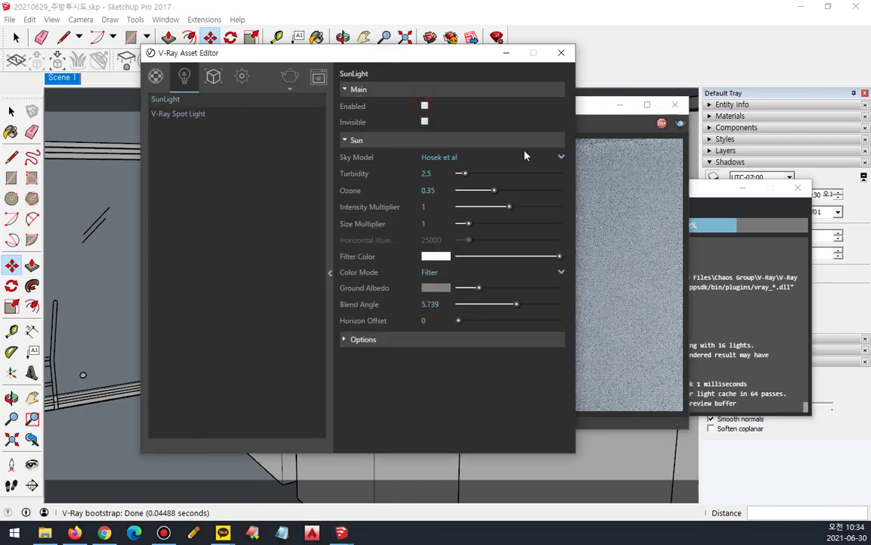
left_click(655, 177)
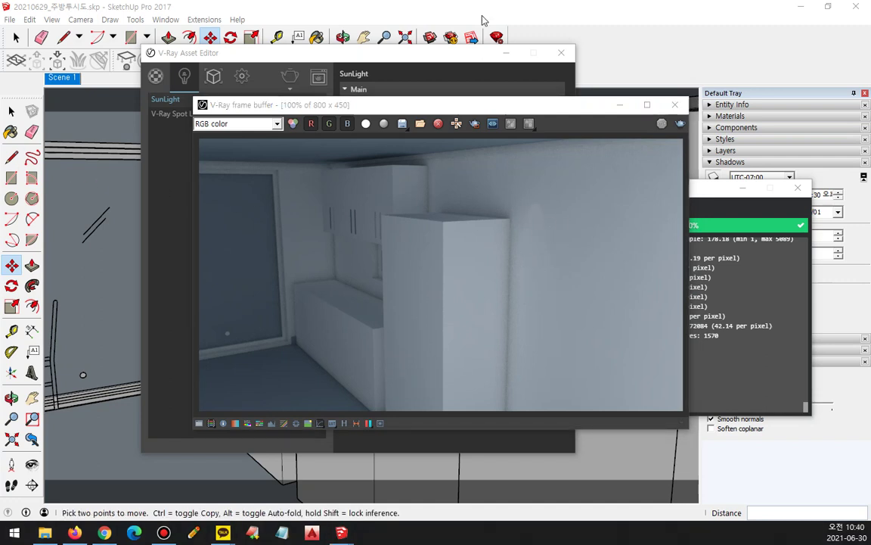
Set the spot light's Decay to Linear and its Cone Angle to 3.91, and render the scene again
left_click(437, 54)
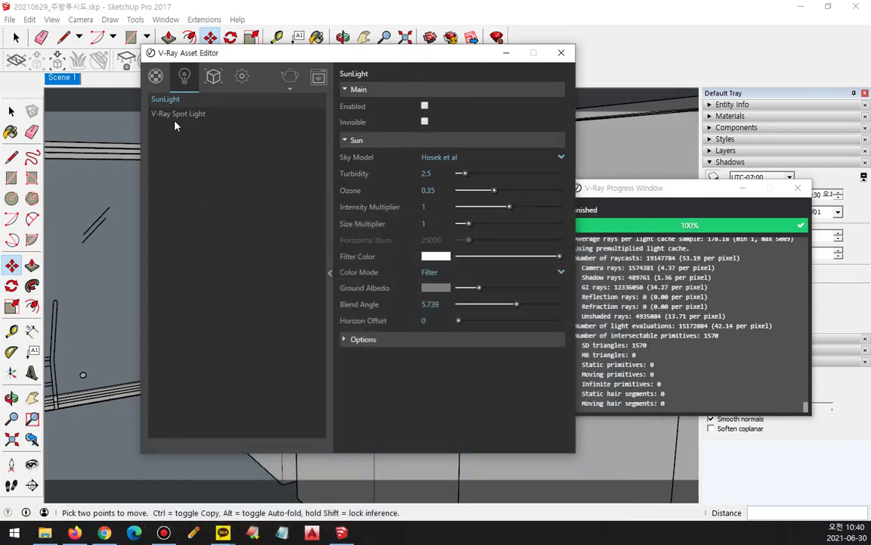
left_click(176, 115)
left_click(462, 262)
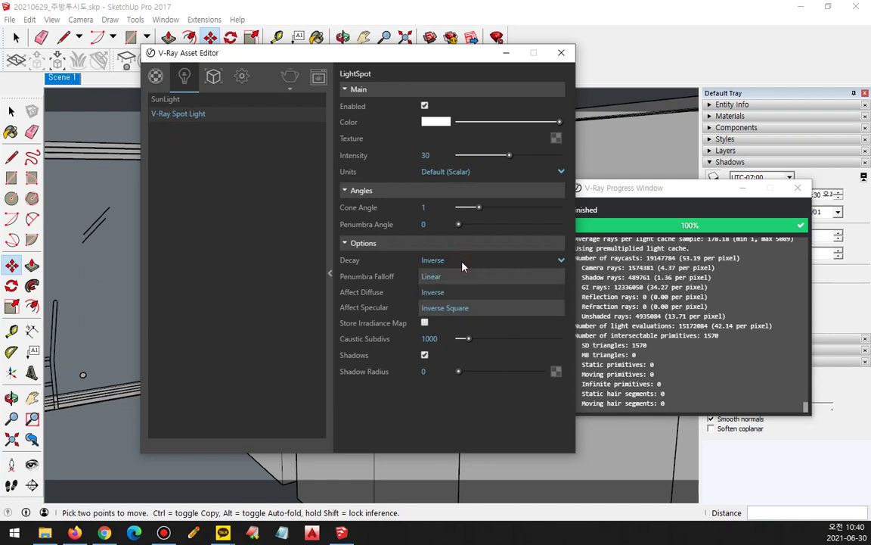
left_click(445, 278)
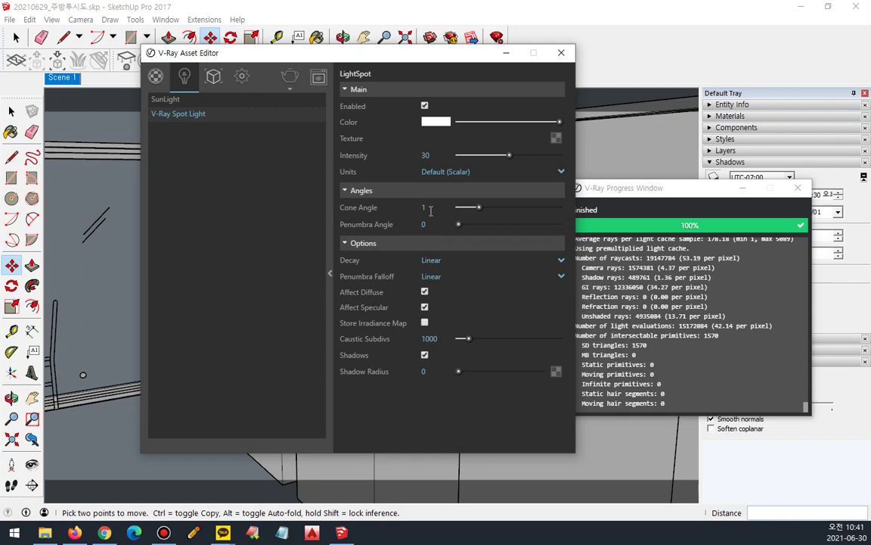
left_click_drag(484, 209, 525, 208)
left_click(292, 81)
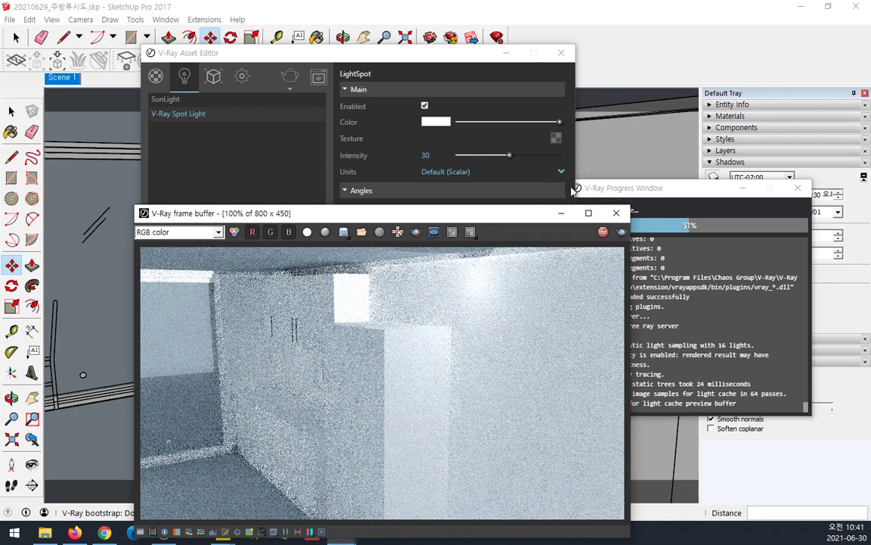
Check the SunLight and spot light settings, and set the GI (Skylight) environment override to 1
left_click(182, 139)
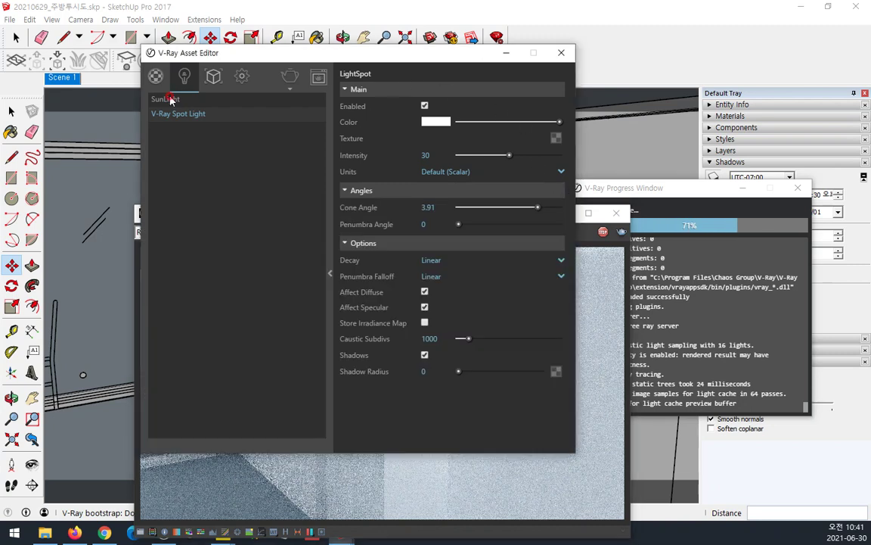
left_click(163, 99)
left_click(164, 114)
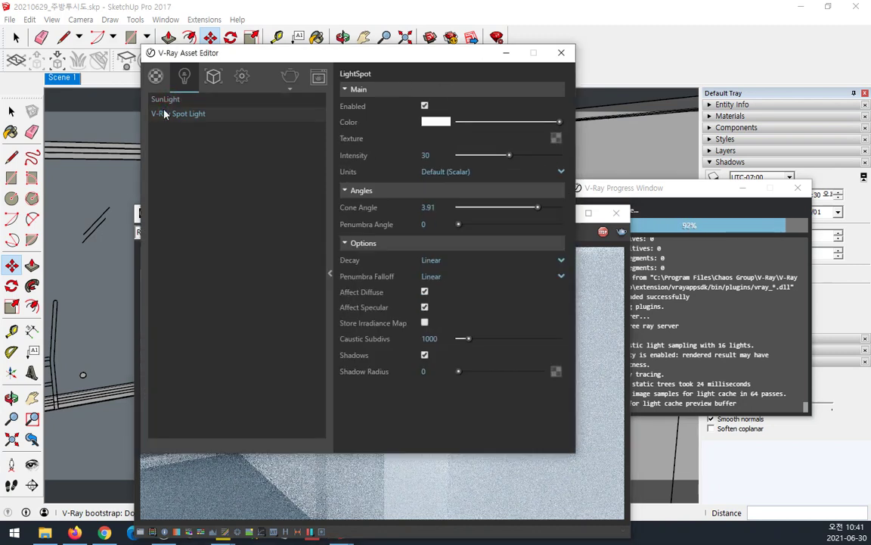
left_click(163, 99)
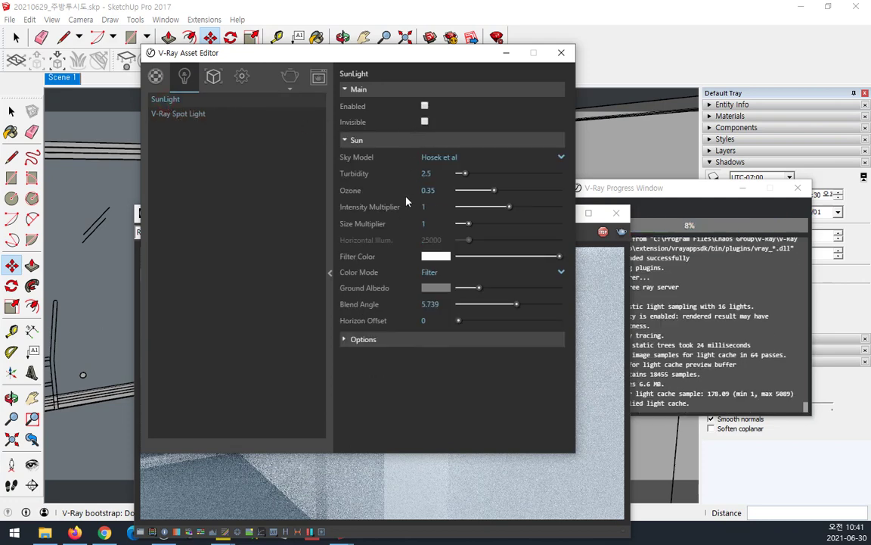
left_click_drag(505, 213, 340, 211)
left_click(240, 77)
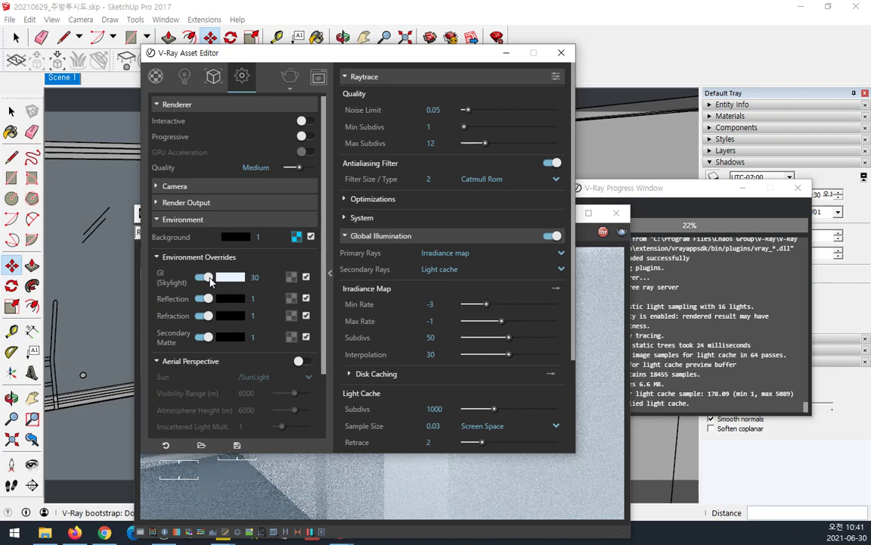
left_click_drag(264, 279, 205, 277)
type("1")
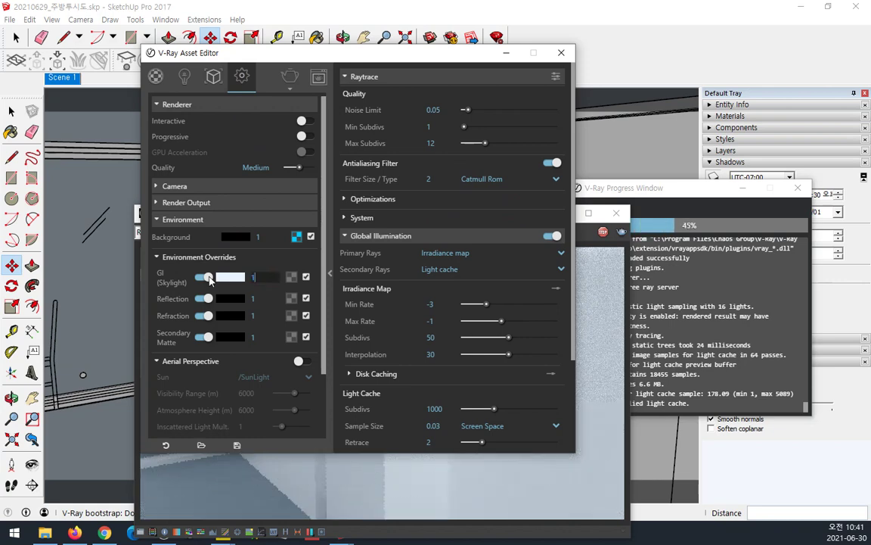
key("Return")
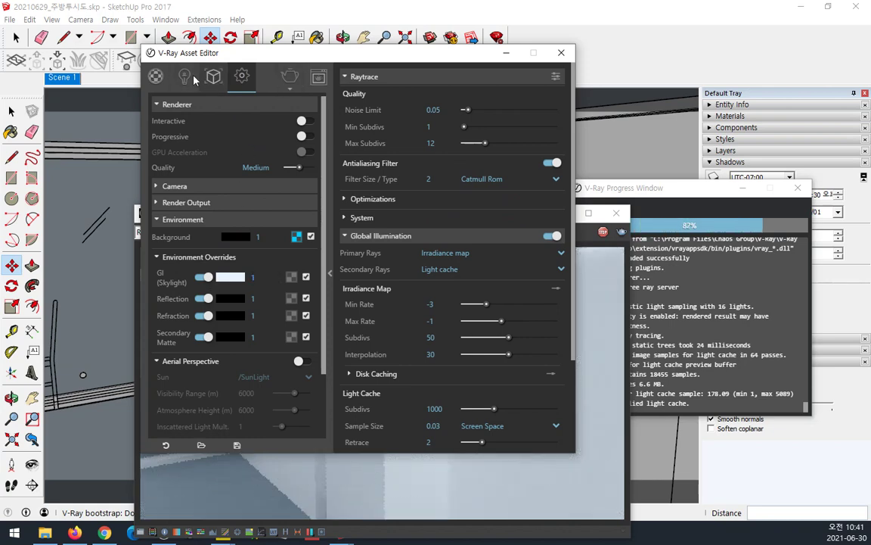
Stop the running render and restart it with the reduced skylight, with the light assets listed again
left_click(183, 77)
left_click(614, 248)
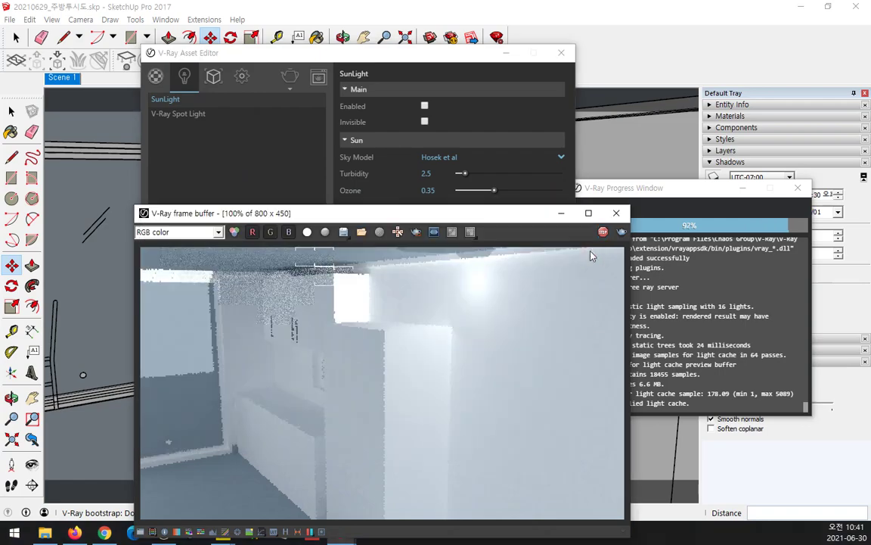
left_click(603, 232)
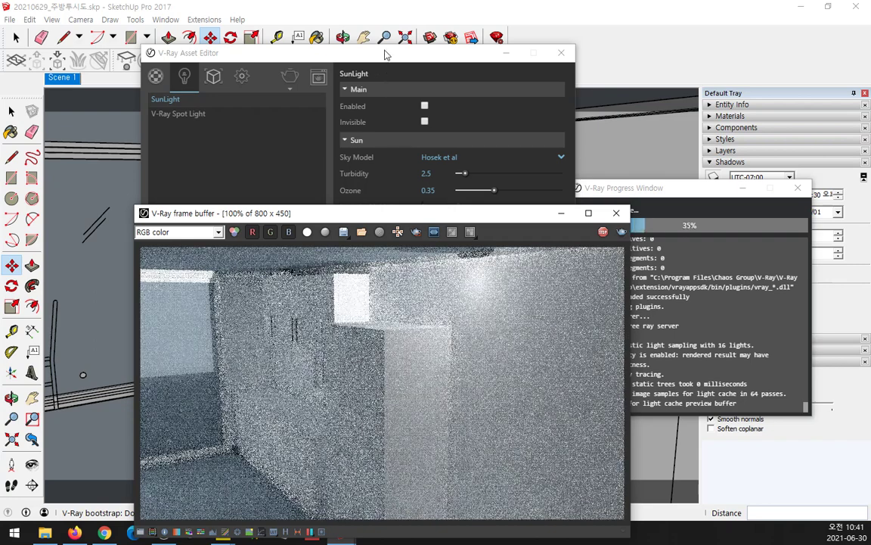
Set the spot light's Cone Angle to 0.2, then stop the running render and restart it
left_click(350, 51)
left_click(174, 114)
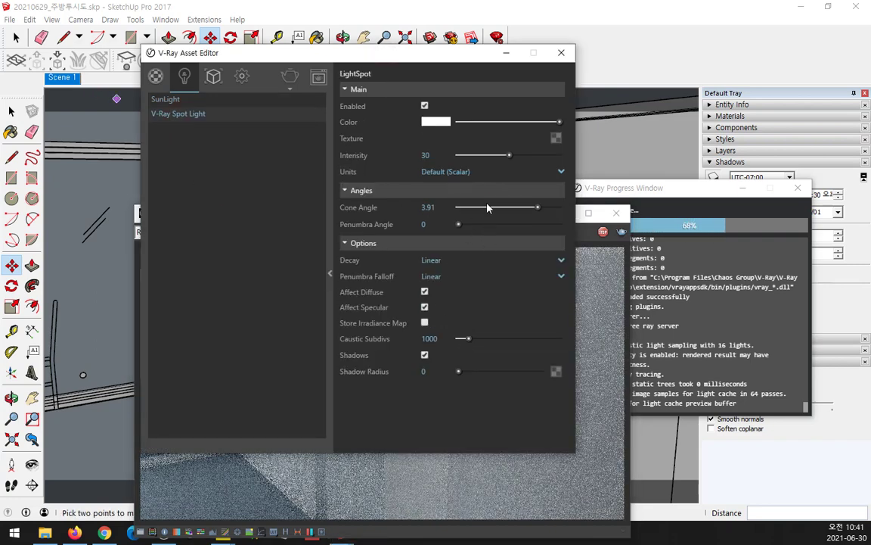
left_click_drag(486, 207, 461, 208)
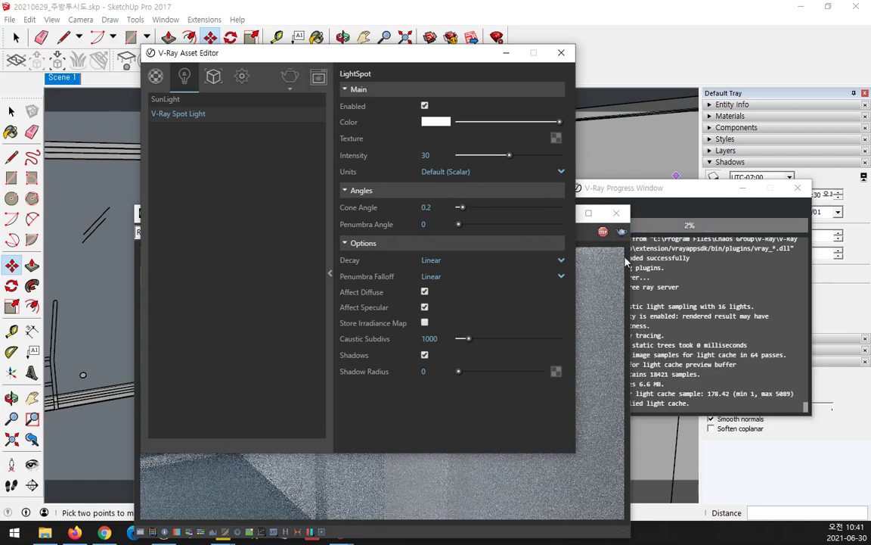
left_click(617, 259)
left_click(603, 234)
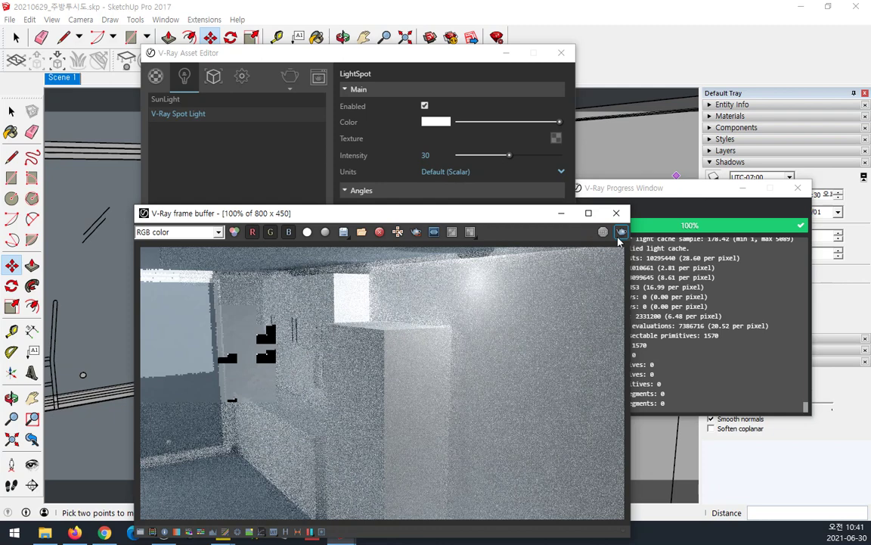
left_click(621, 232)
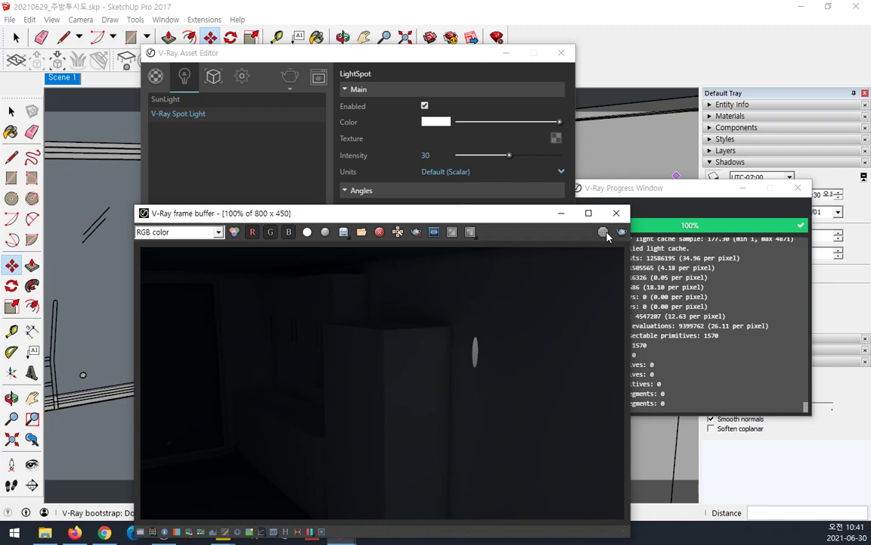
Set the spot light's Cone Angle to 2 and render the scene again
left_click(253, 146)
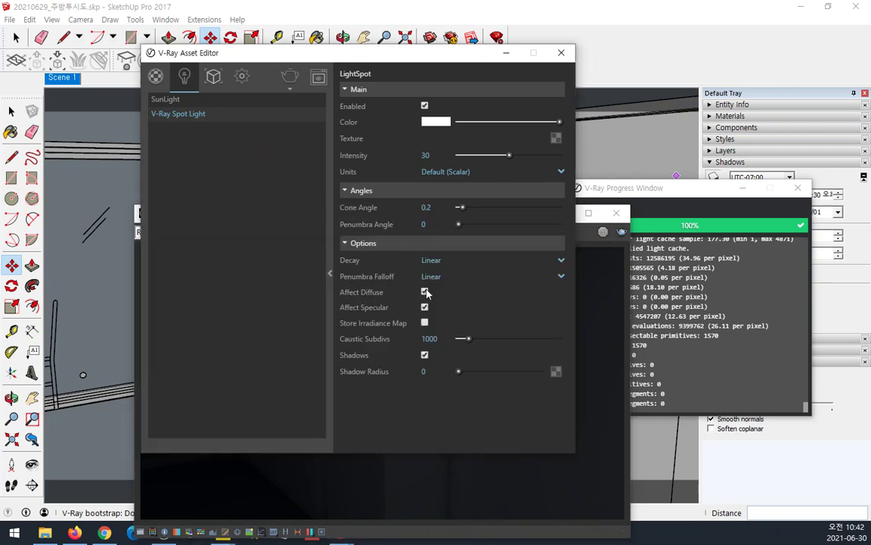
left_click(428, 207)
type("0.")
key("BackSpace")
key("BackSpace")
type("2")
key("Return")
left_click(289, 76)
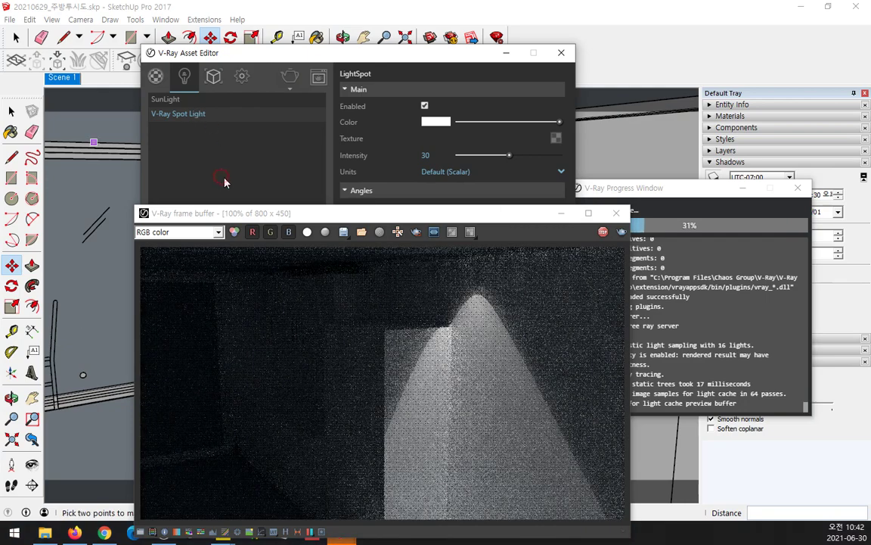
Move the render and asset windows apart and look through the spot light's Penumbra Falloff options
left_click_drag(370, 217, 466, 231)
left_click_drag(349, 54, 234, 22)
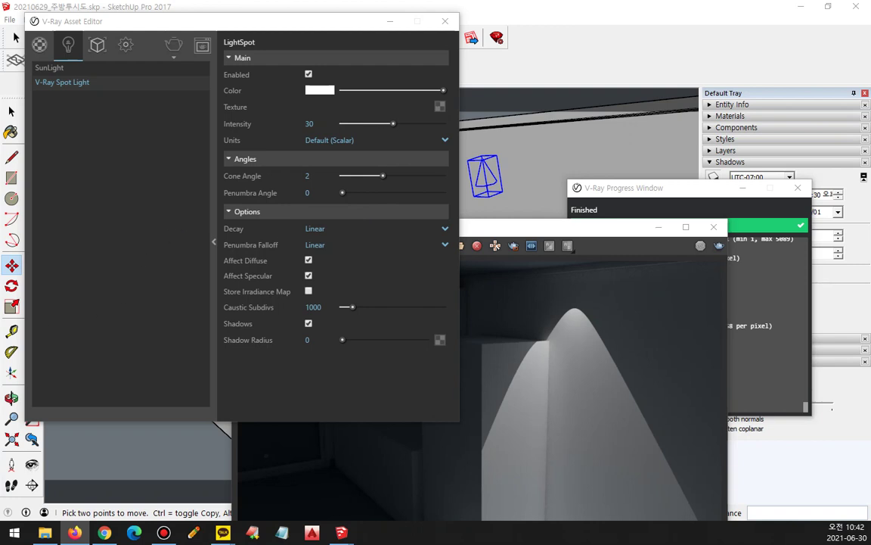
mouse_move(341, 198)
left_mouse_down()
mouse_move(360, 197)
mouse_move(342, 194)
left_mouse_up()
left_click(348, 245)
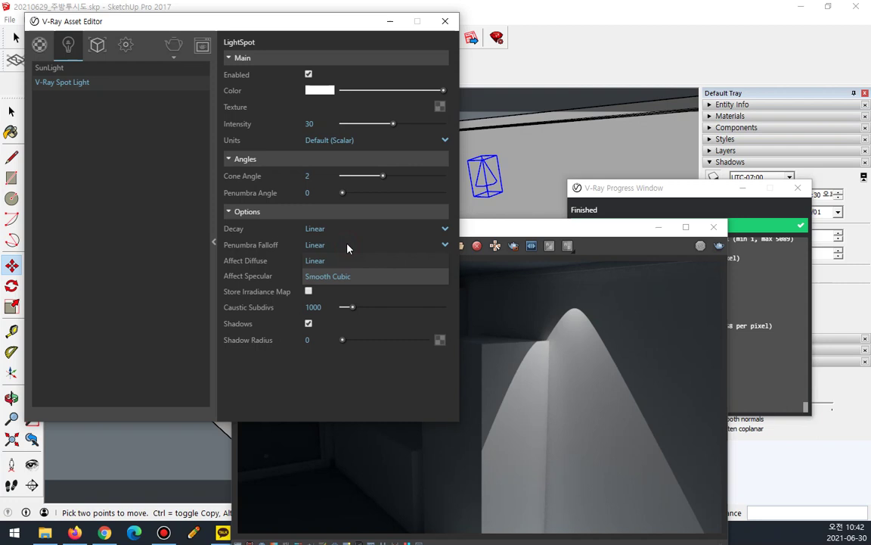
left_click(349, 244)
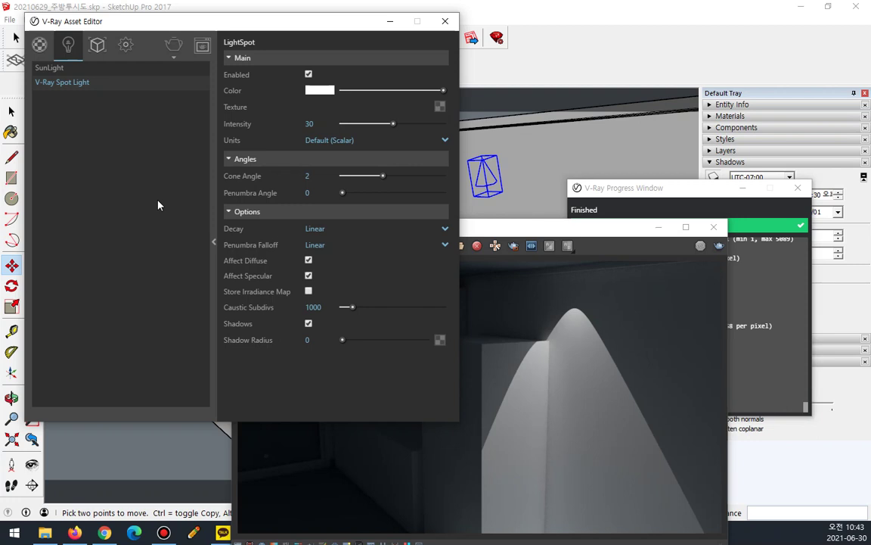
Set the spot light's Cone Angle to 0.5 and render the scene again
type("0.5")
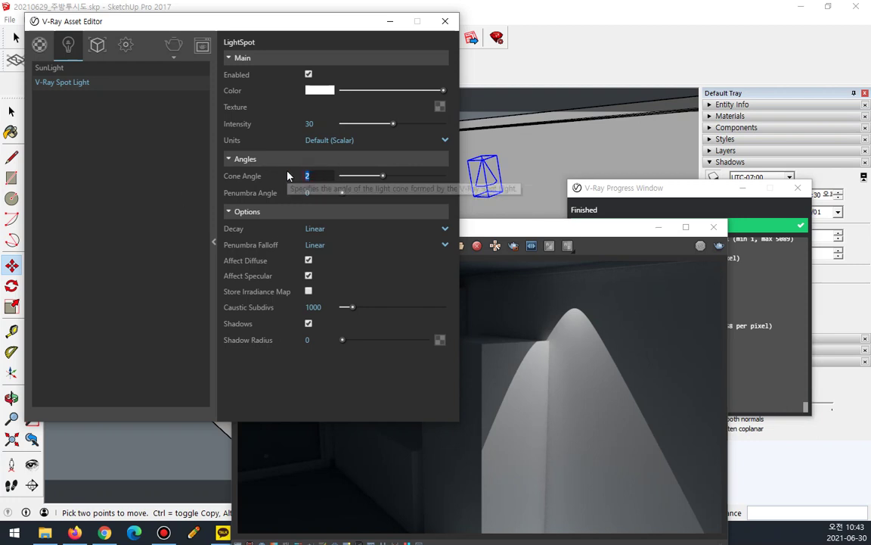
key("Return")
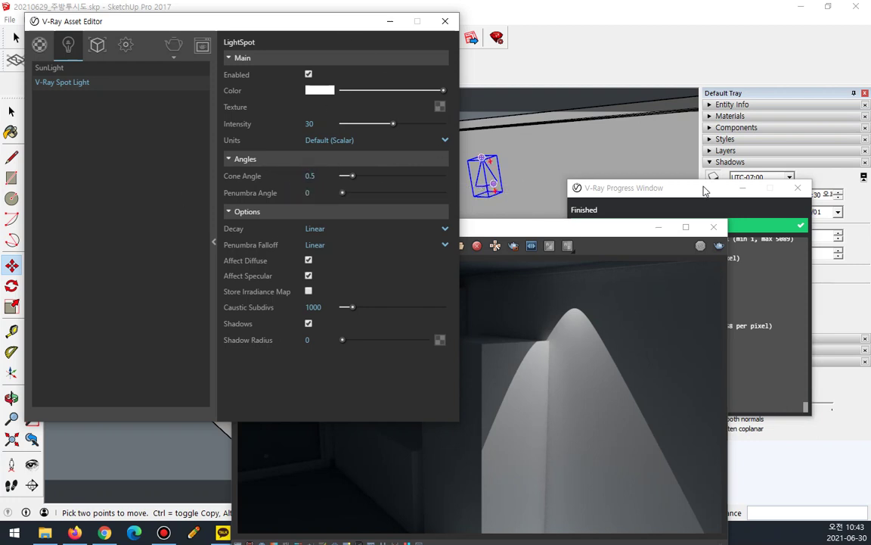
left_click(721, 245)
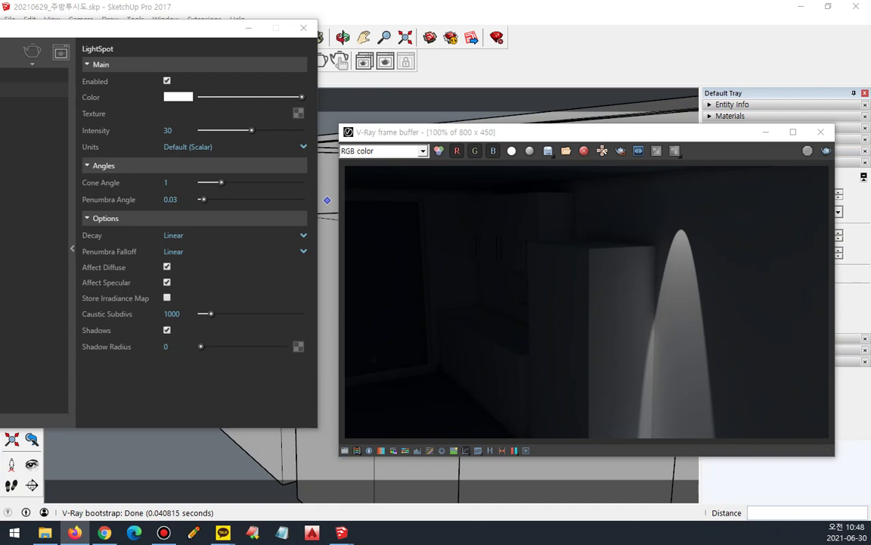
Set the spot light's Penumbra Angle to 0.5 and check the Penumbra Falloff options, keeping Linear
key("m")
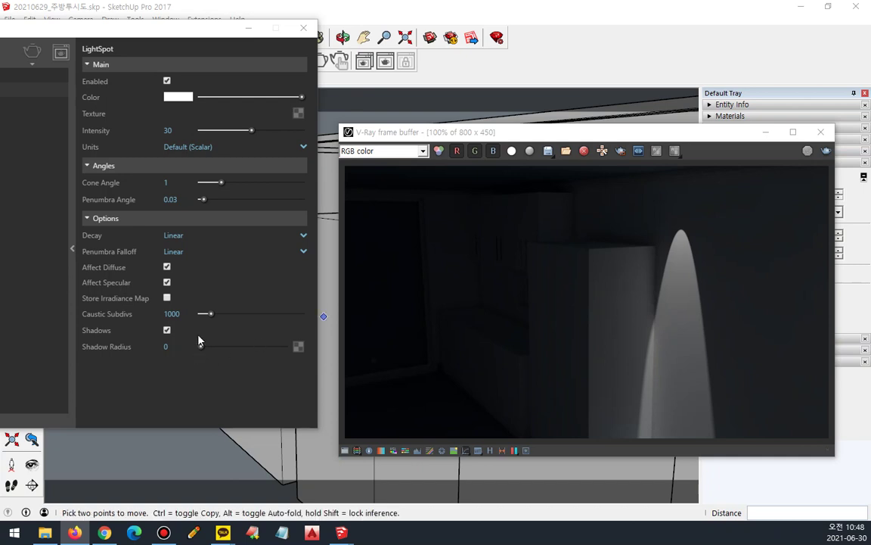
left_click_drag(203, 200, 261, 202)
left_click(171, 199)
type("0.5")
key("Return")
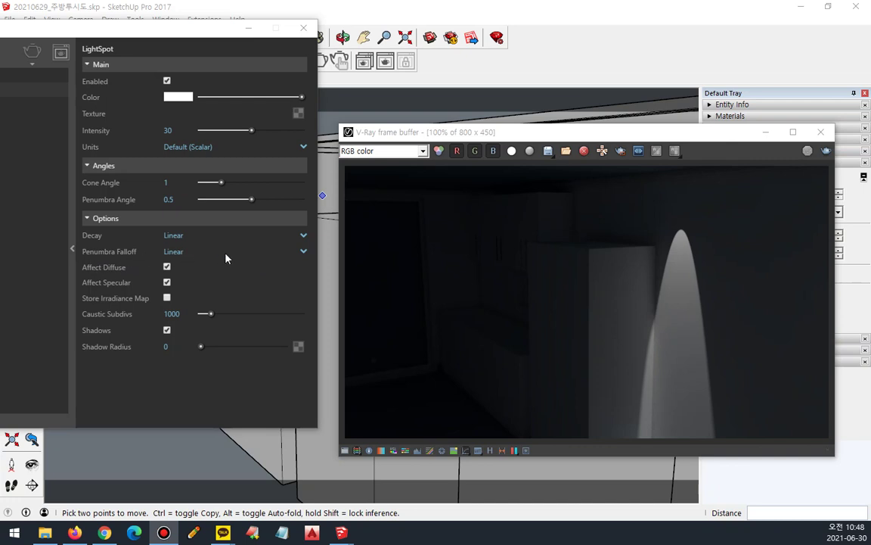
left_click(300, 252)
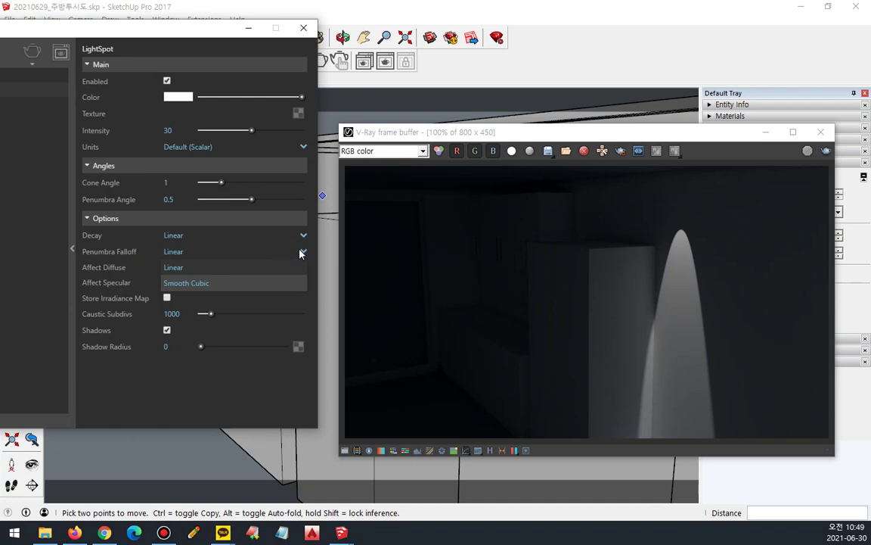
left_click(664, 327)
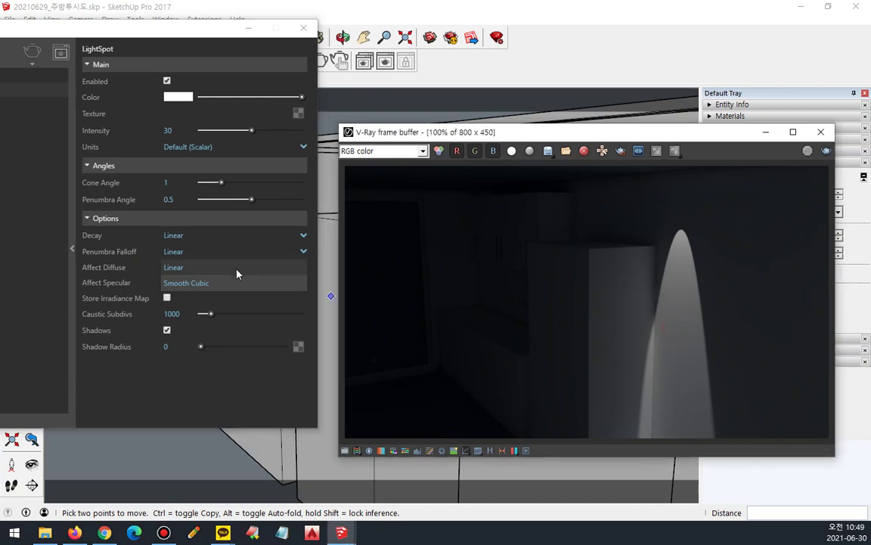
left_click(185, 258)
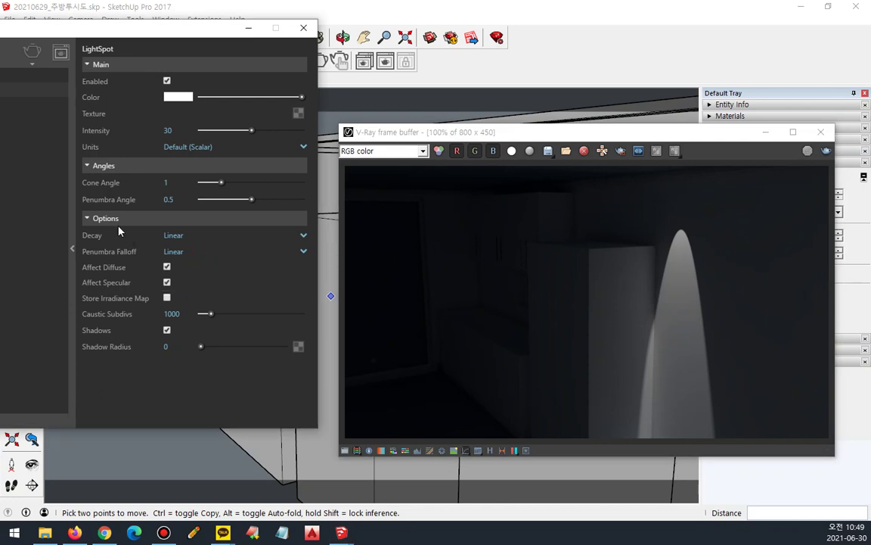
left_click_drag(77, 192, 149, 188)
left_click_drag(78, 243, 146, 243)
left_click_drag(77, 205, 142, 205)
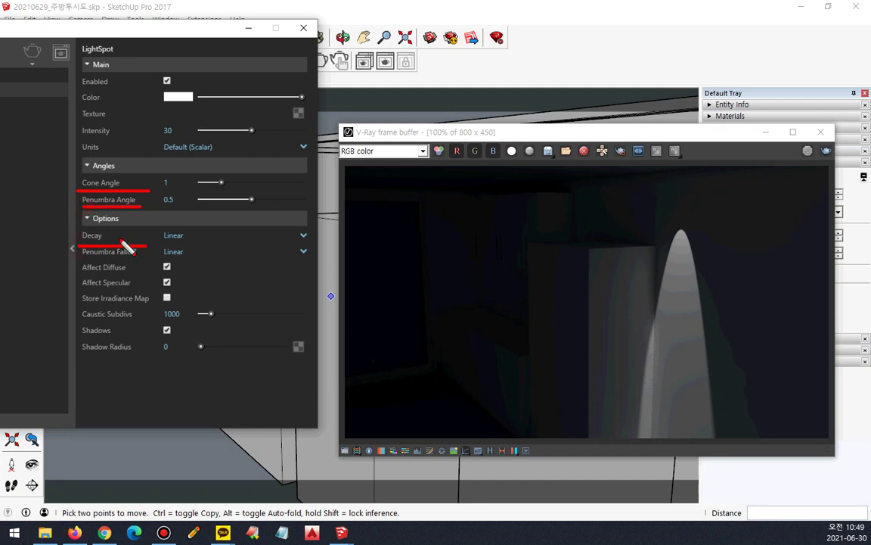
left_click_drag(78, 260, 156, 260)
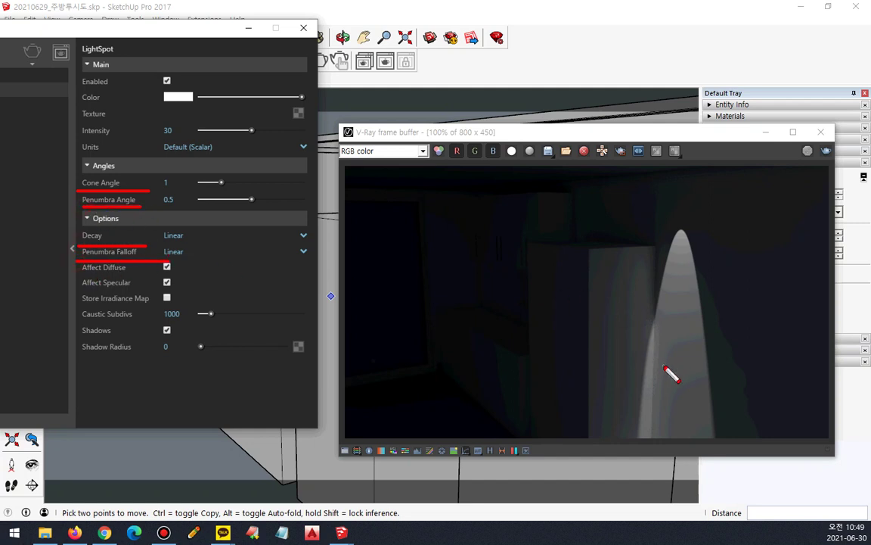
left_click_drag(658, 366, 717, 380)
key("Escape")
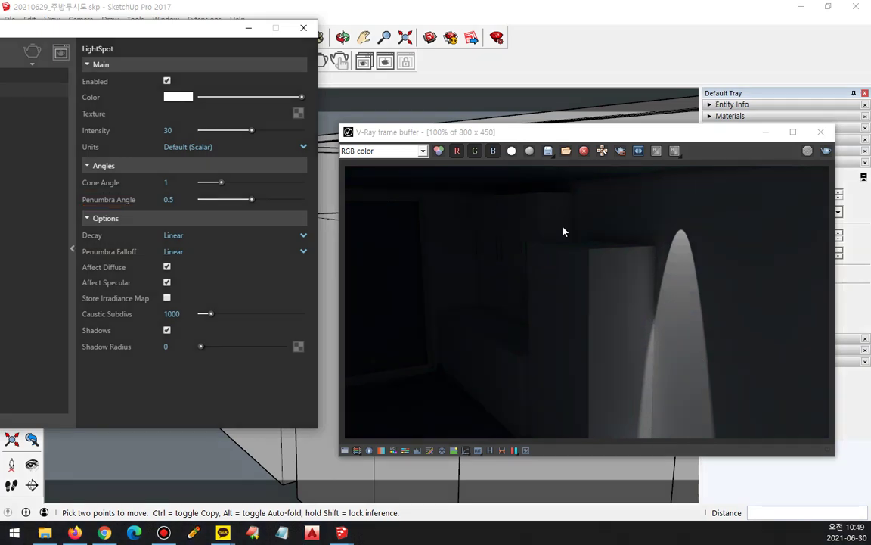
left_click(807, 150)
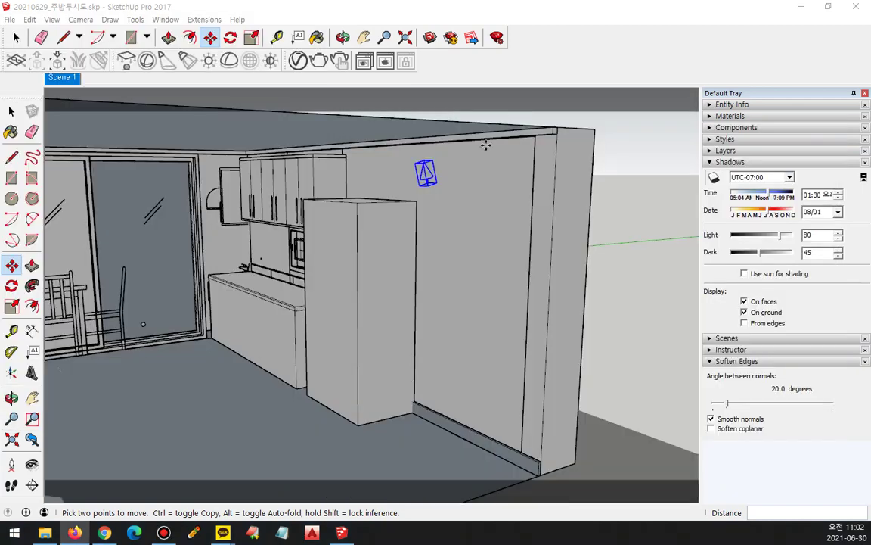
Start a new blank model and move the large tool set up against the toolbars
scroll(477, 241, "down", 5)
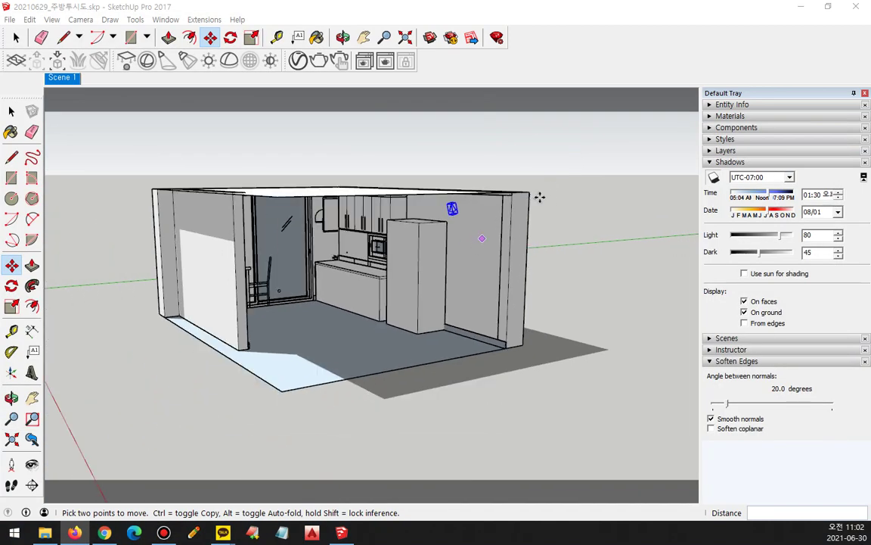
left_click(10, 20)
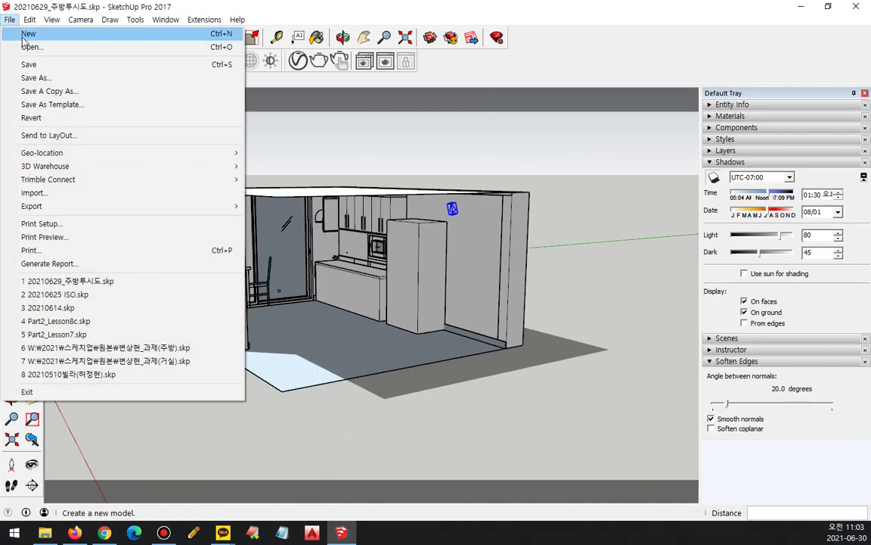
left_click(19, 32)
left_click(448, 290)
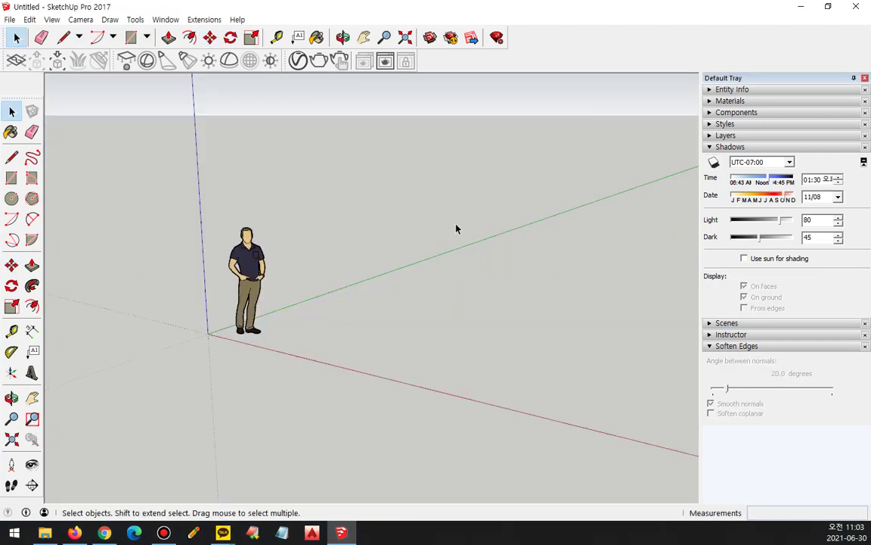
middle_click_drag(456, 229, 318, 189)
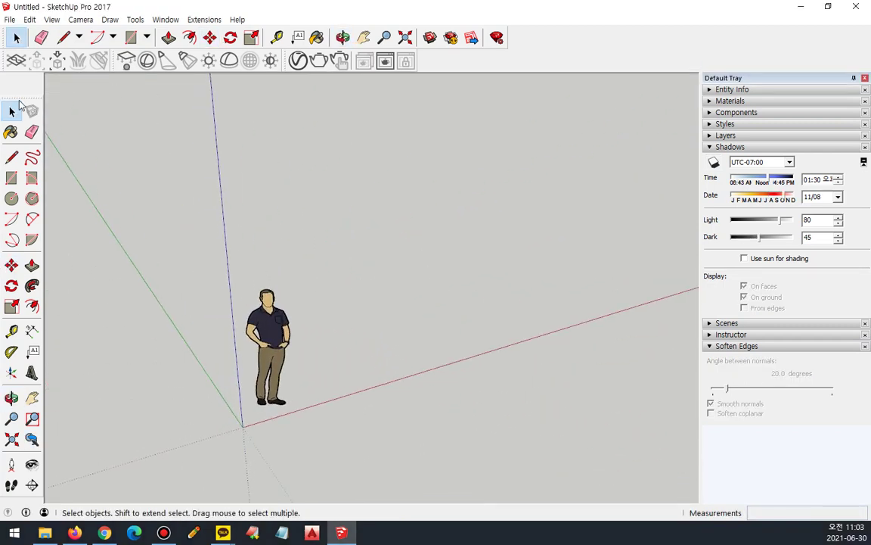
left_click_drag(17, 89, 18, 62)
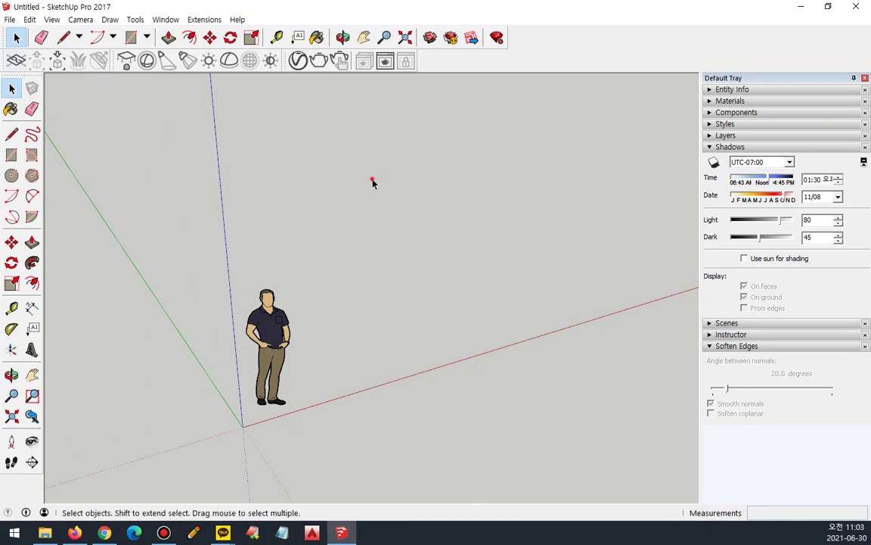
Import the AutoCAD living-room floor plan 거실평면도.dwg into the new model and dismiss the import summary
left_click(9, 19)
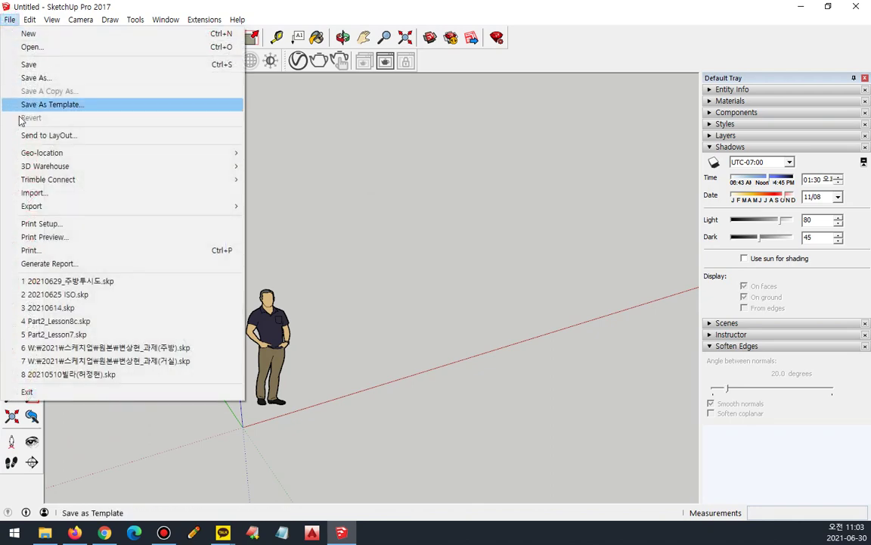
left_click(34, 194)
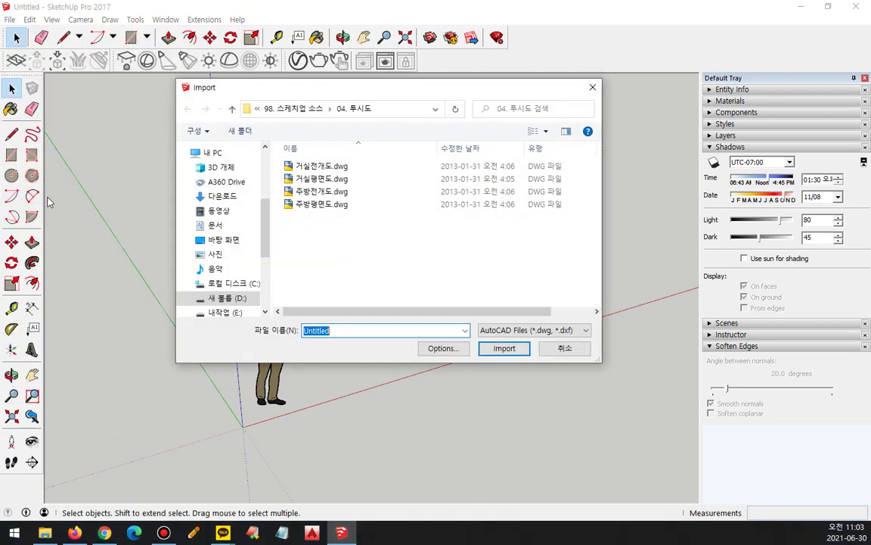
left_click(321, 178)
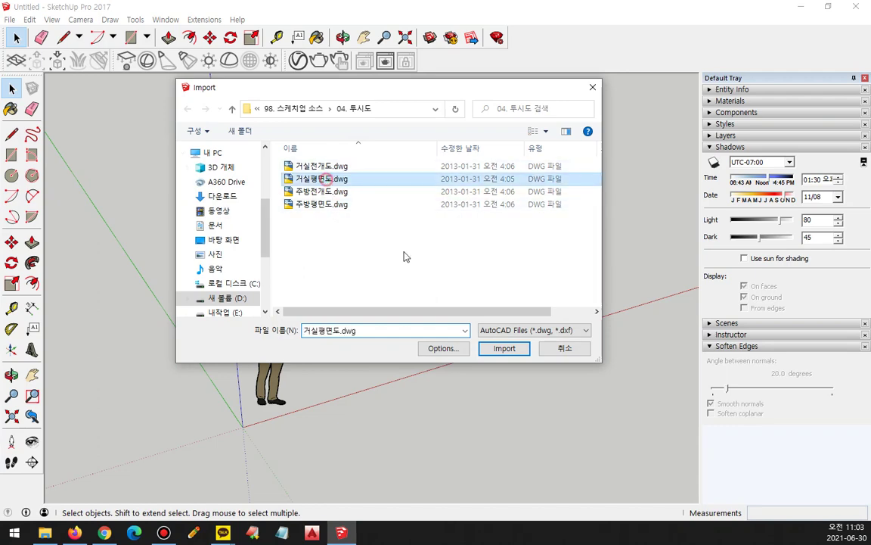
left_click(502, 346)
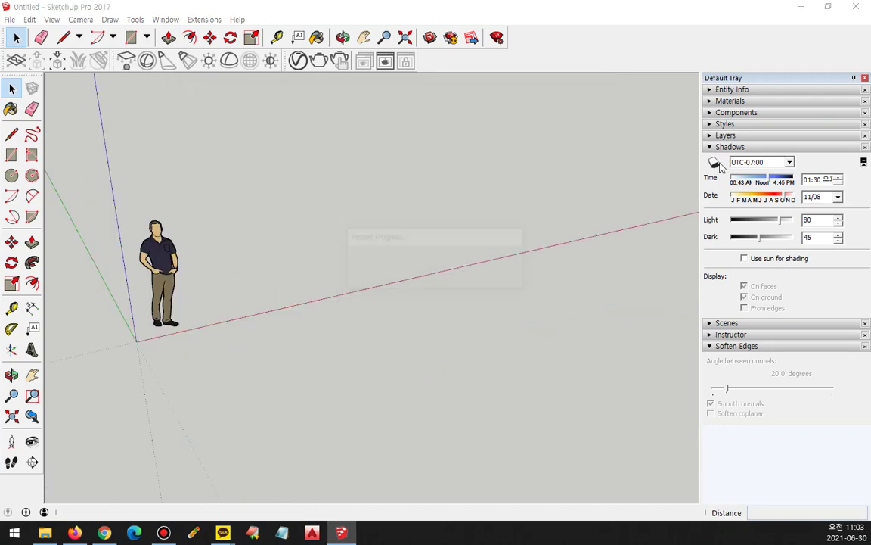
left_click(500, 356)
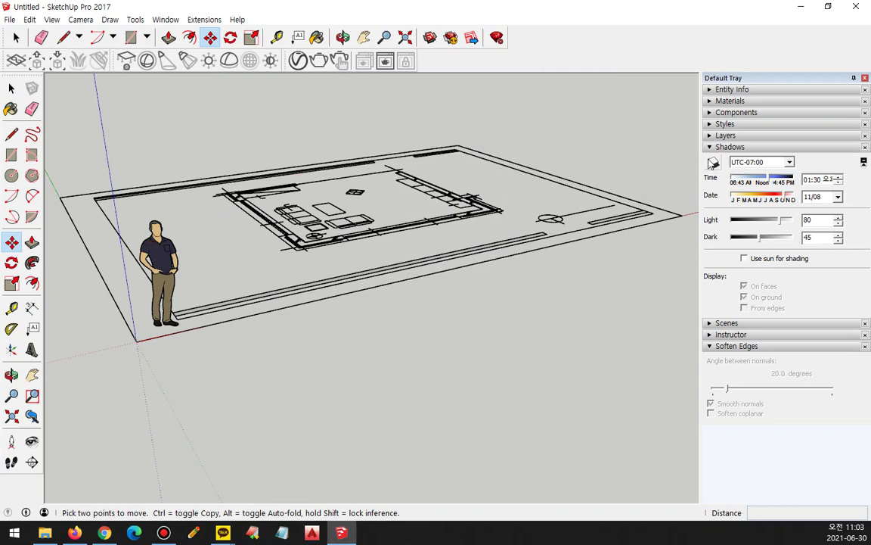
Add a layer named 2D 평면도 to the layer list and make it the current layer
left_click(710, 150)
left_click(710, 137)
middle_click_drag(540, 188, 476, 254)
scroll(452, 86, "down", 2)
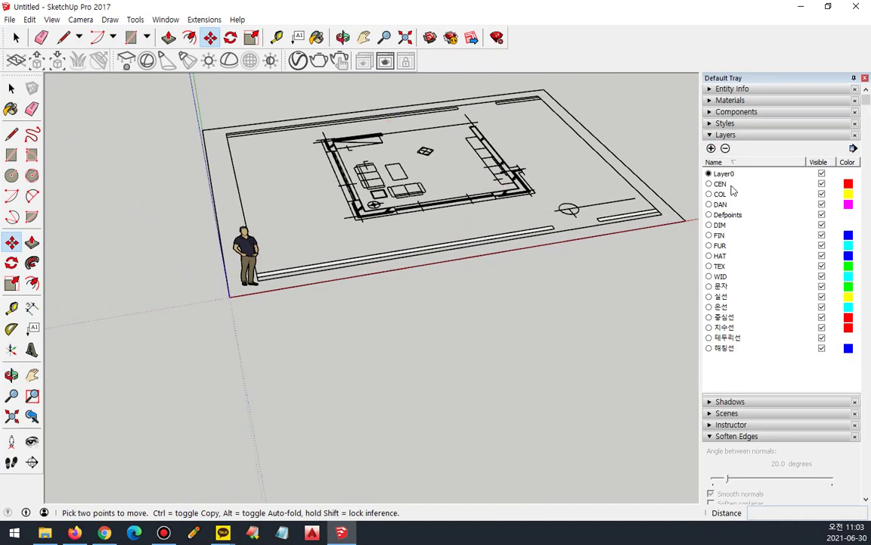
left_click(711, 149)
type("3")
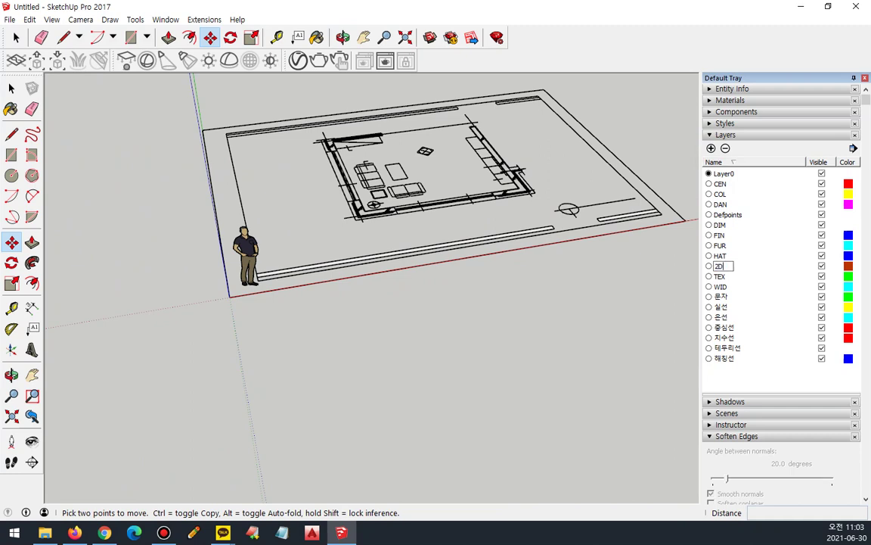
type("D 평면도")
key("Return")
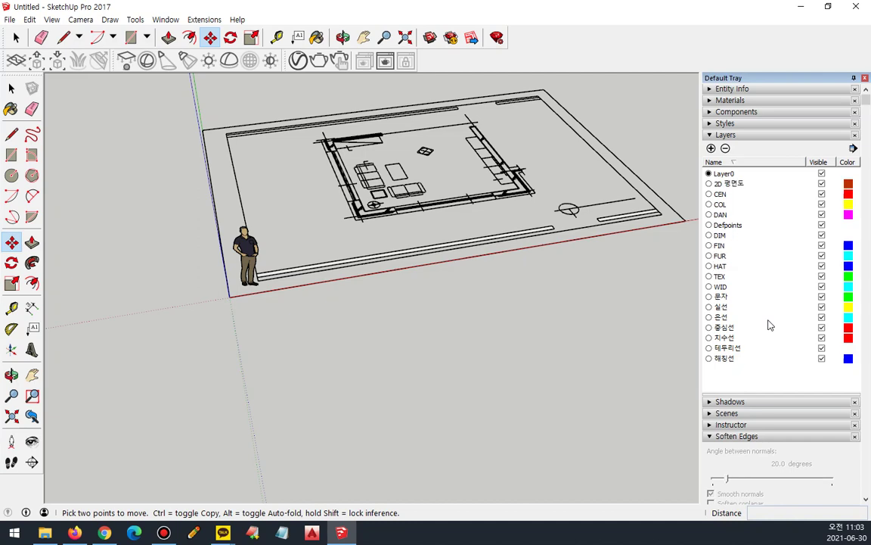
left_click(708, 185)
scroll(467, 215, "down", 1)
middle_click_drag(472, 213, 381, 278)
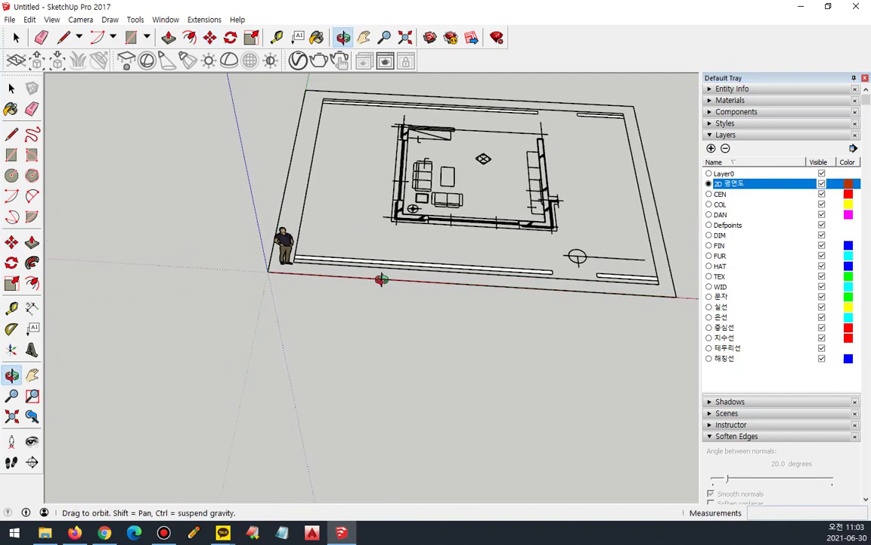
Explode the imported floor plan component and clear the selection
key("space")
left_click(552, 230)
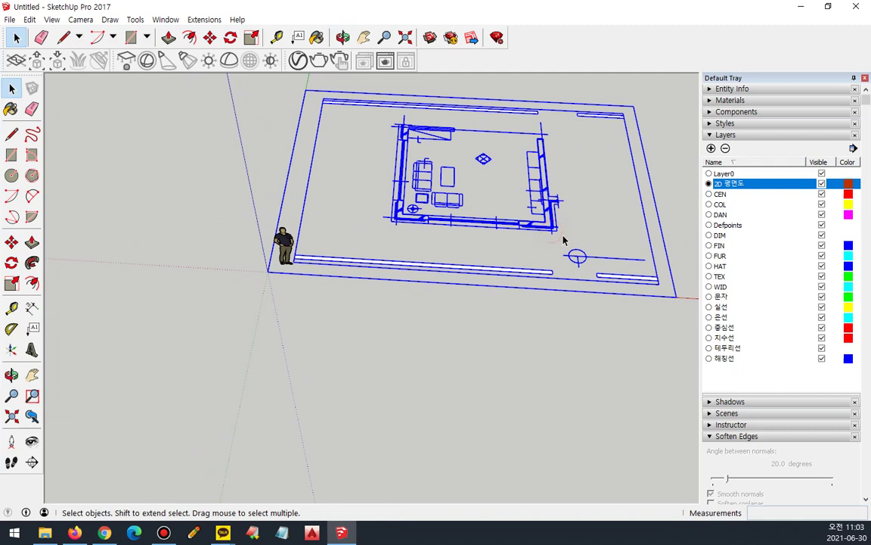
right_click(557, 233)
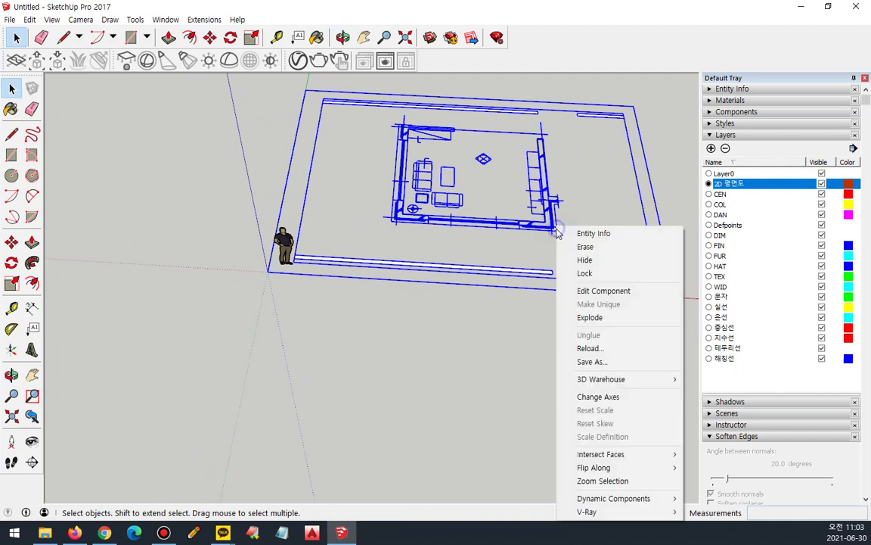
left_click(571, 318)
left_click(570, 323)
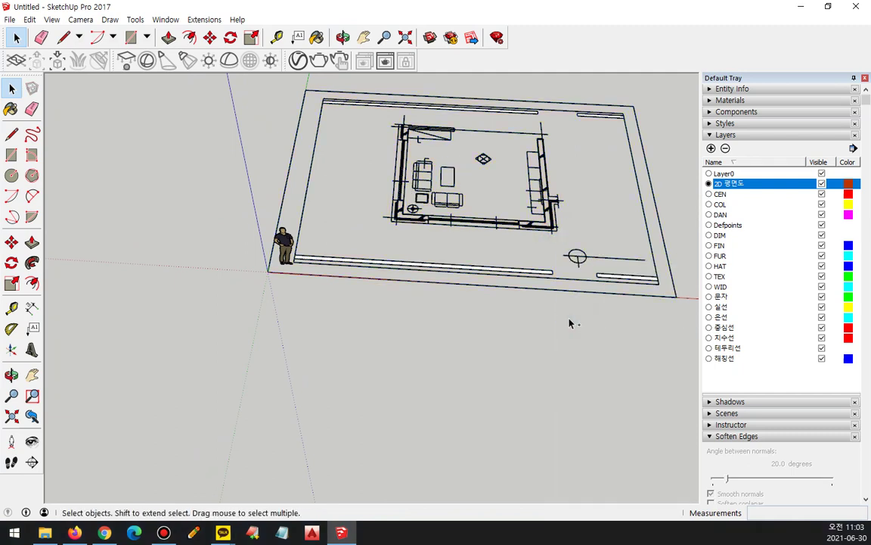
Toggle the CEN and COL layers to check their contents, leaving CEN hidden and COL visible
middle_click_drag(545, 205, 373, 210)
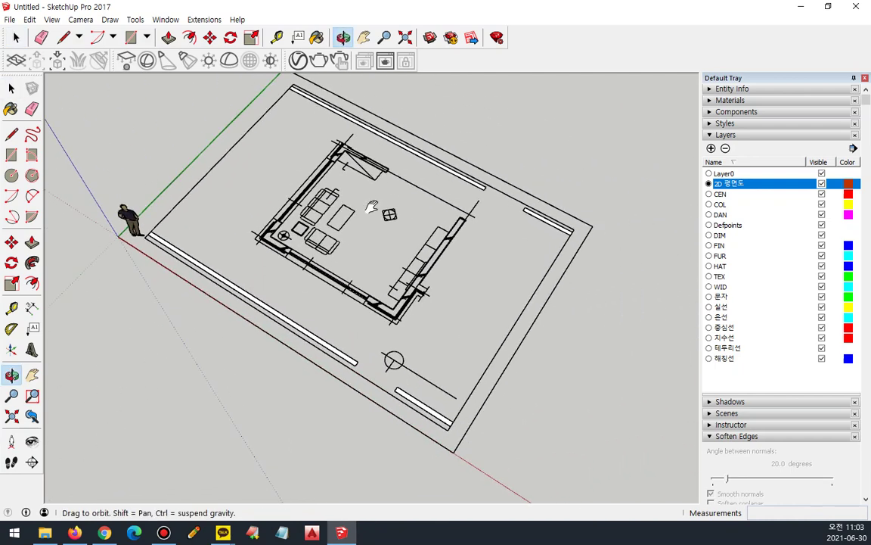
left_click(825, 196)
left_click(822, 194)
left_click(822, 194)
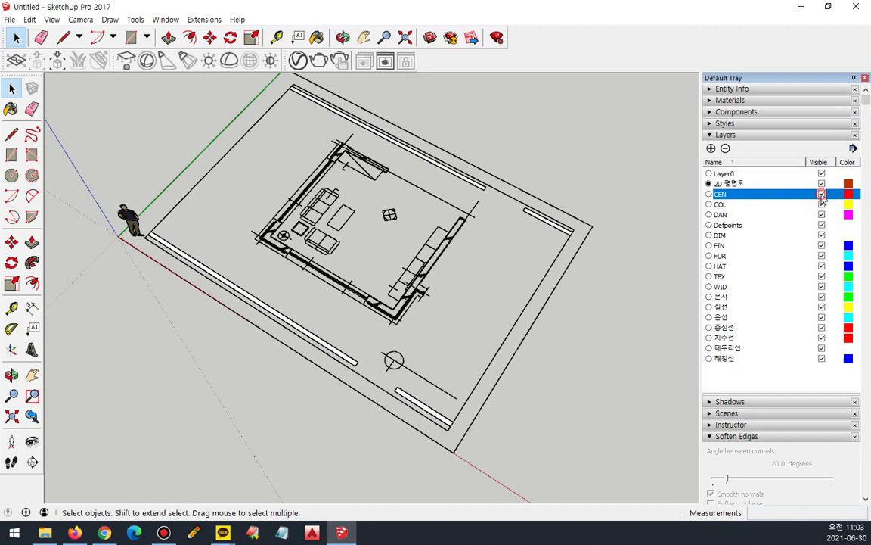
left_click(822, 195)
left_click(822, 194)
left_click(822, 204)
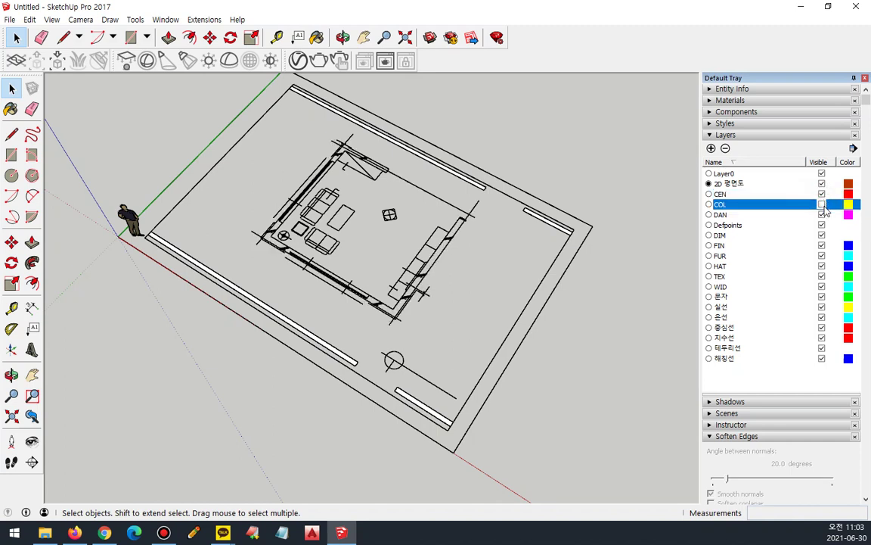
left_click(822, 204)
left_click(822, 195)
Check what the DAN layer contains and hide both the DAN and DIM layers
left_click(822, 214)
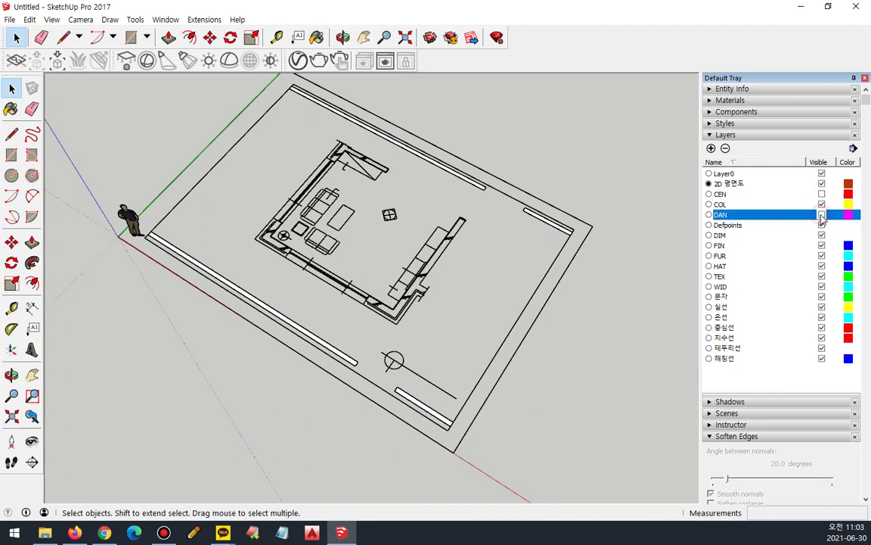
left_click(822, 215)
left_click(823, 215)
left_click(823, 216)
left_click(822, 215)
left_click(821, 236)
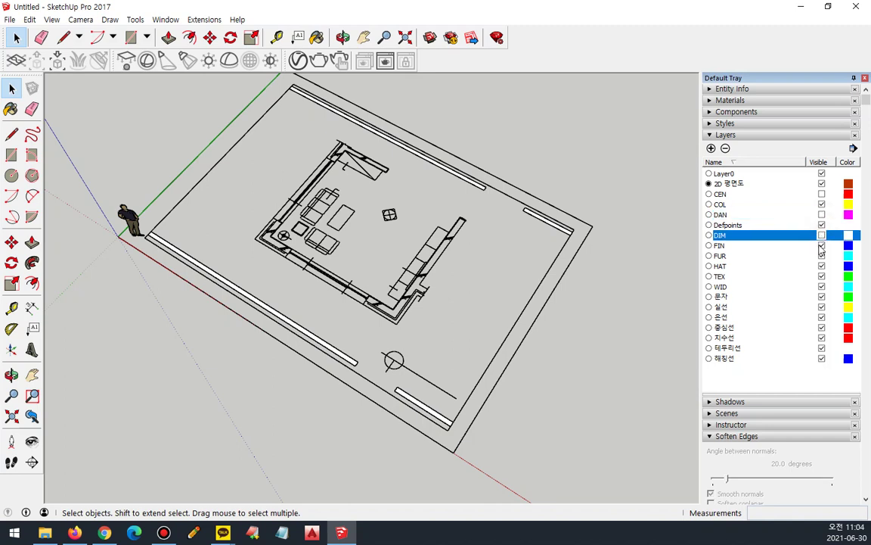
Toggle the FIN layer while viewing the wall corner up close to examine its lines, leaving it visible
left_click(822, 247)
left_click(823, 247)
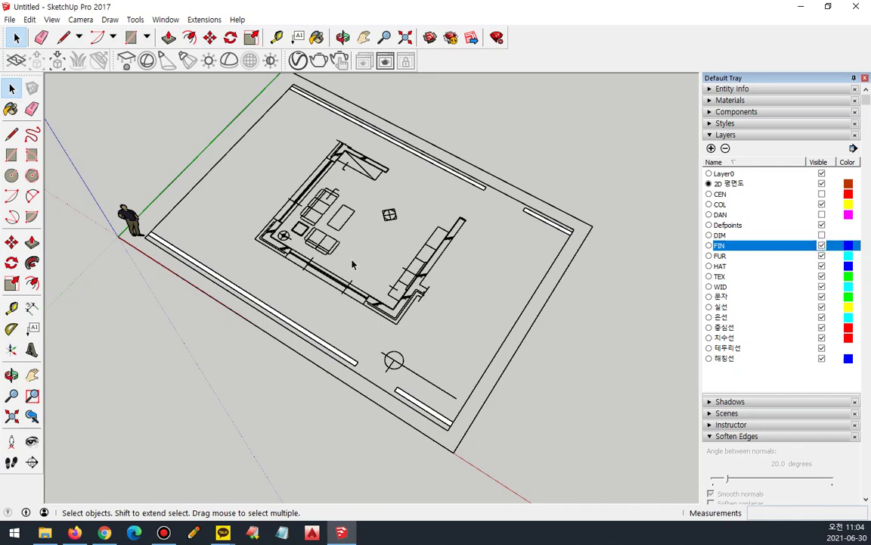
scroll(420, 266, "up", 5)
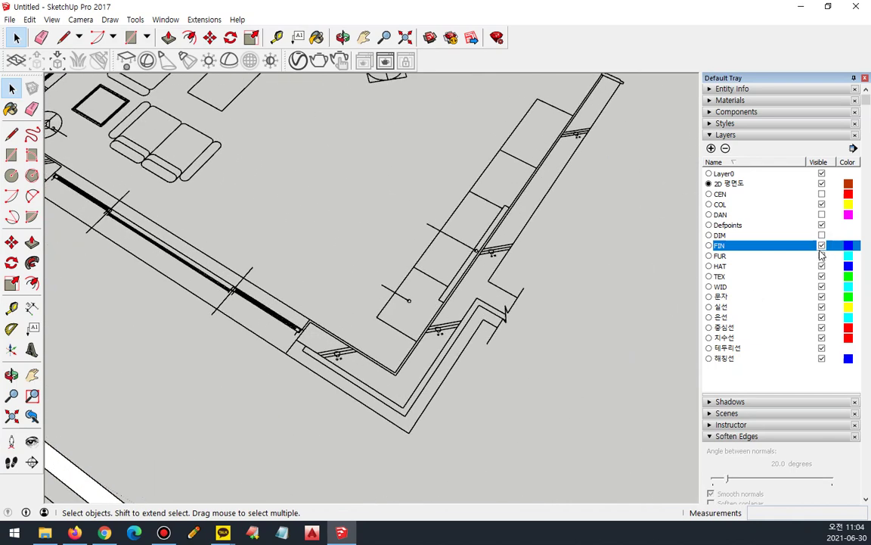
left_click(822, 247)
left_click(822, 246)
left_click(822, 246)
left_click(822, 246)
left_click(823, 246)
left_click(822, 247)
left_click(822, 246)
left_click(822, 247)
Recheck the DIM, CEN and FUR layers by toggling them, keeping DIM and CEN hidden and FUR visible
left_click(822, 235)
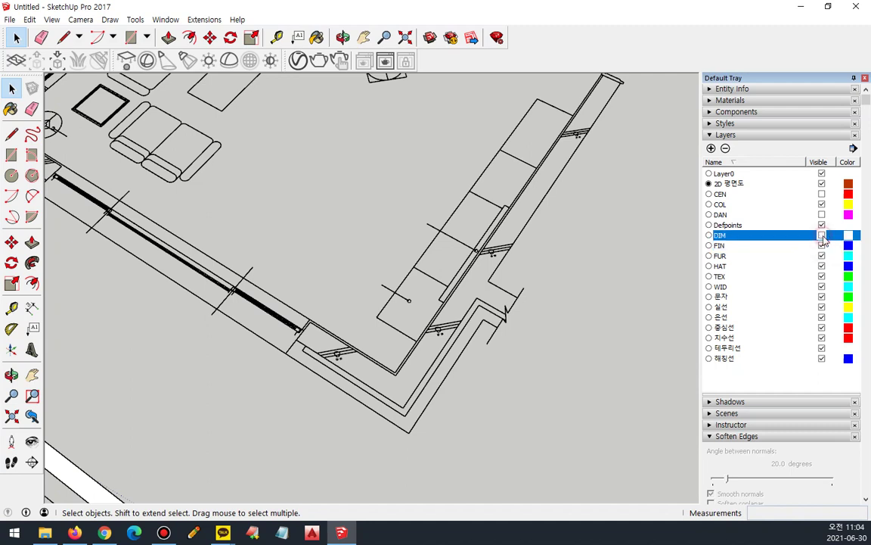
left_click(822, 194)
left_click(822, 195)
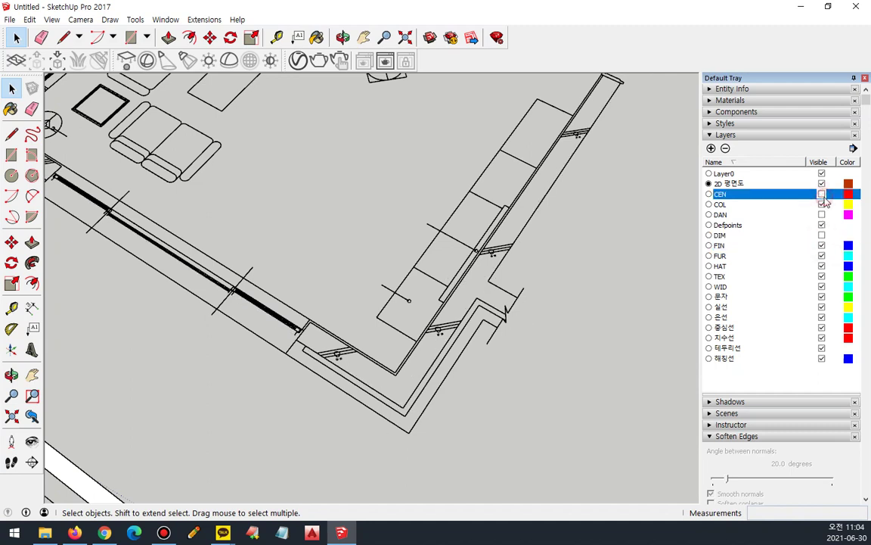
left_click(822, 256)
left_click(823, 256)
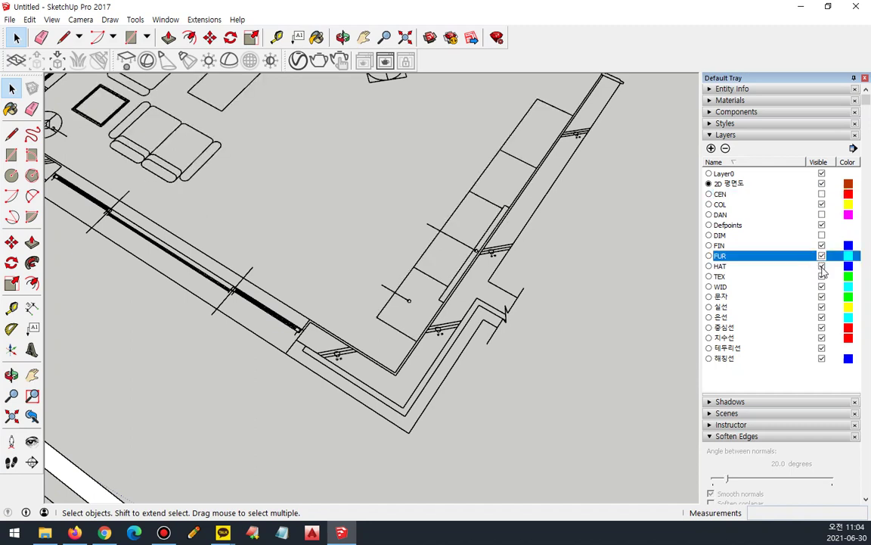
Hide the HAT layer to remove the hatching from the plan's walls
left_click(822, 267)
left_click(822, 268)
left_click(822, 268)
scroll(423, 246, "down", 4)
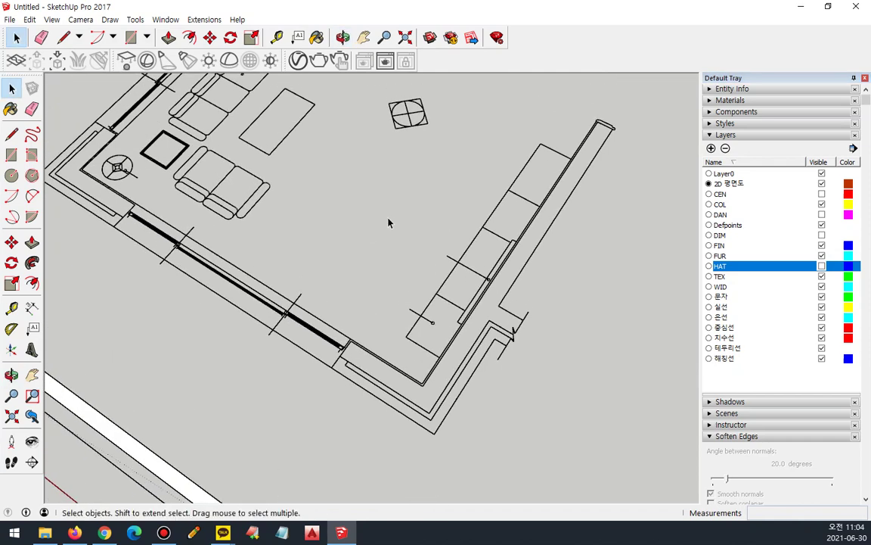
scroll(390, 224, "up", 2)
key("a")
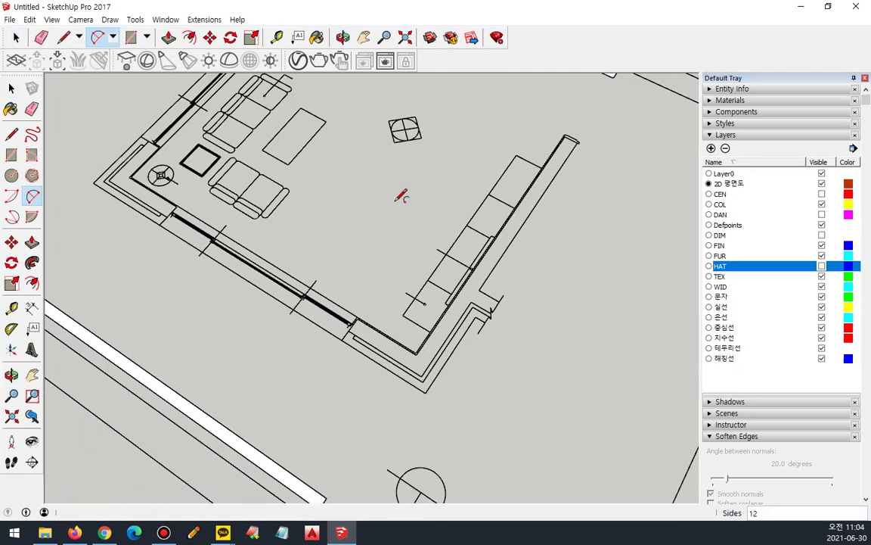
middle_click_drag(401, 196, 378, 250)
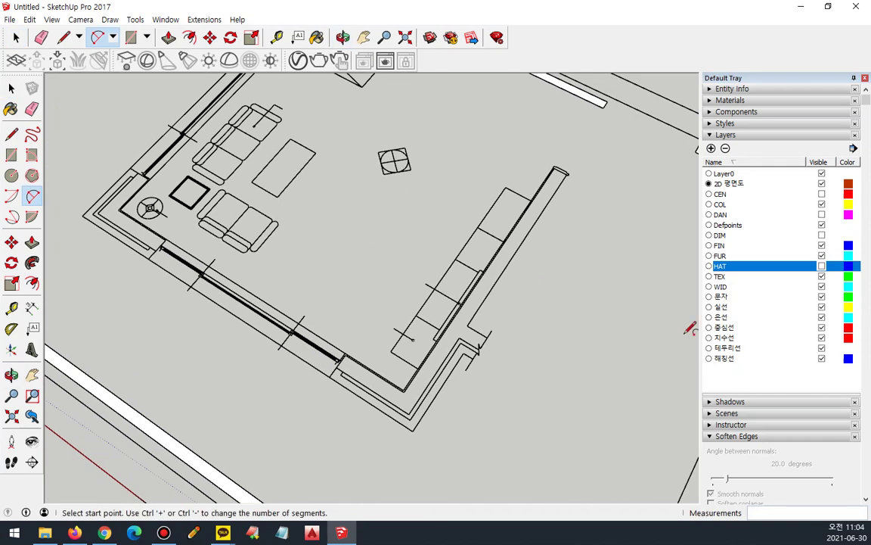
Check the WID layer, keeping it visible, and hide the TEX layer
left_click(821, 287)
left_click(821, 287)
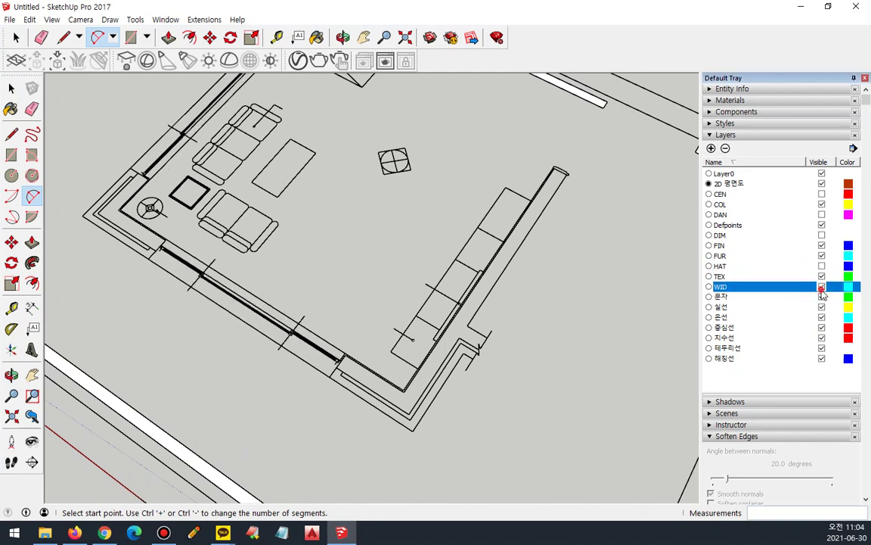
left_click(821, 277)
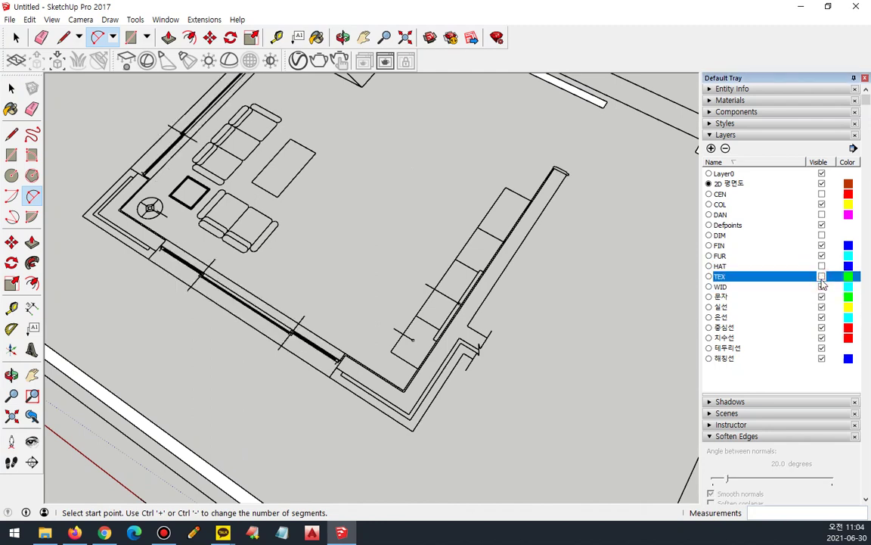
middle_click_drag(476, 248, 475, 253, "shift")
scroll(475, 253, "down", 5)
key("a")
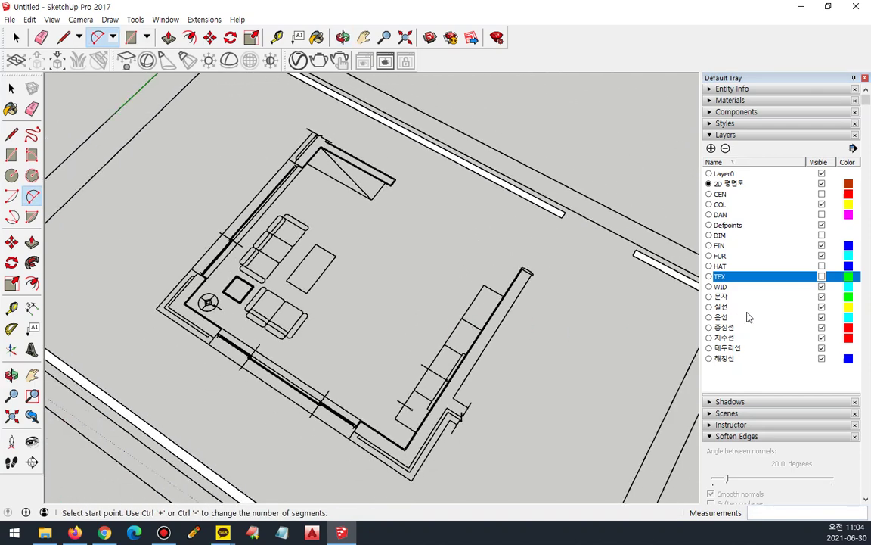
Hide the layers 문자, 실선, 은선, 중심선, 치수선, 테두리선 and 해칭선
left_click(821, 297)
left_click(822, 306)
left_click(821, 316)
left_click(822, 326)
left_click(821, 337)
left_click(821, 347)
left_click(822, 358)
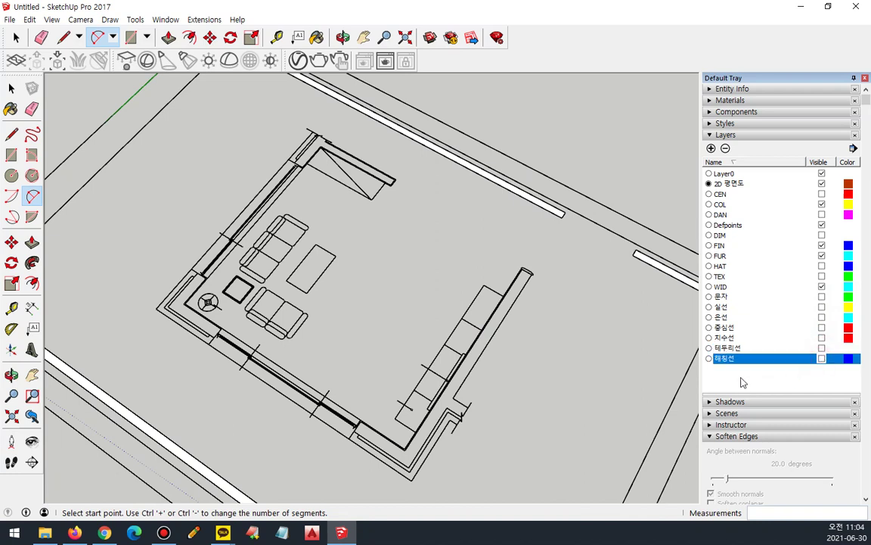
Sort the layers by visibility and delete all hidden ones from CEN to 해칭선 together with their contents
left_click(819, 163)
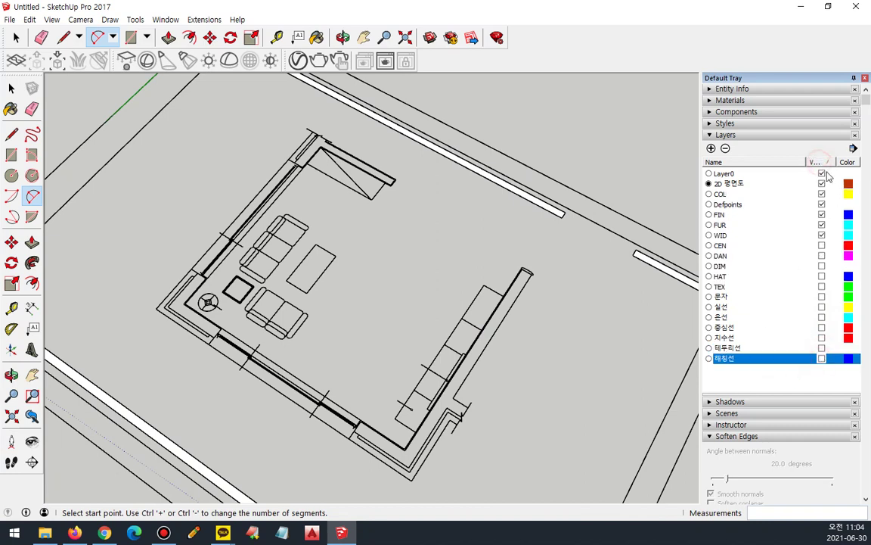
left_click(722, 246)
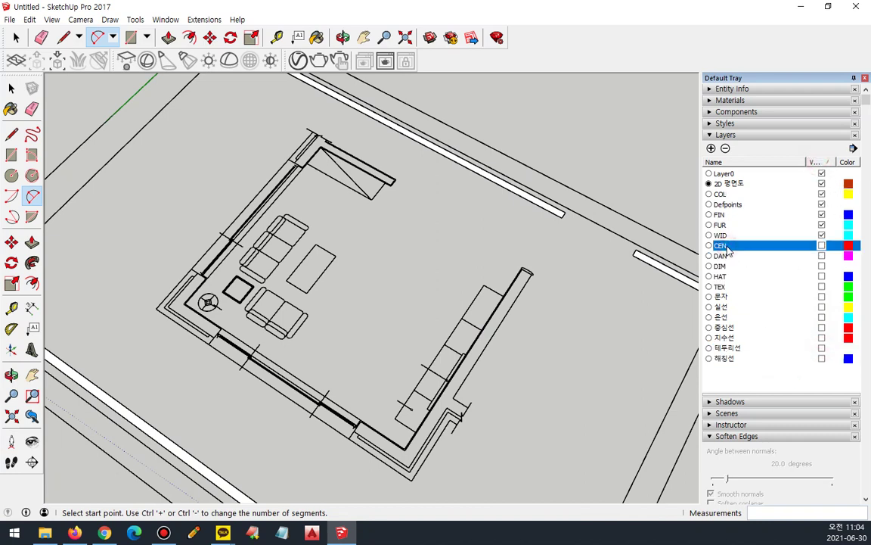
left_click(723, 358, "shift")
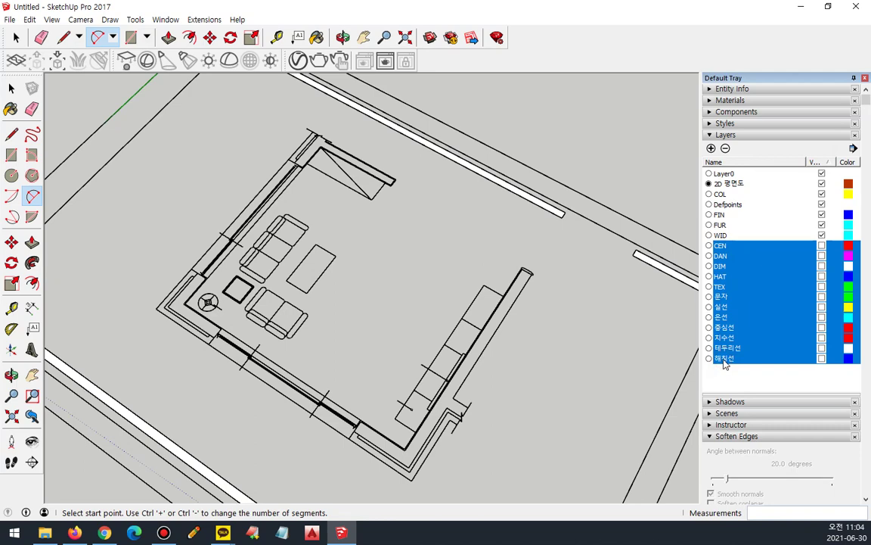
left_click(726, 149)
left_click(382, 292)
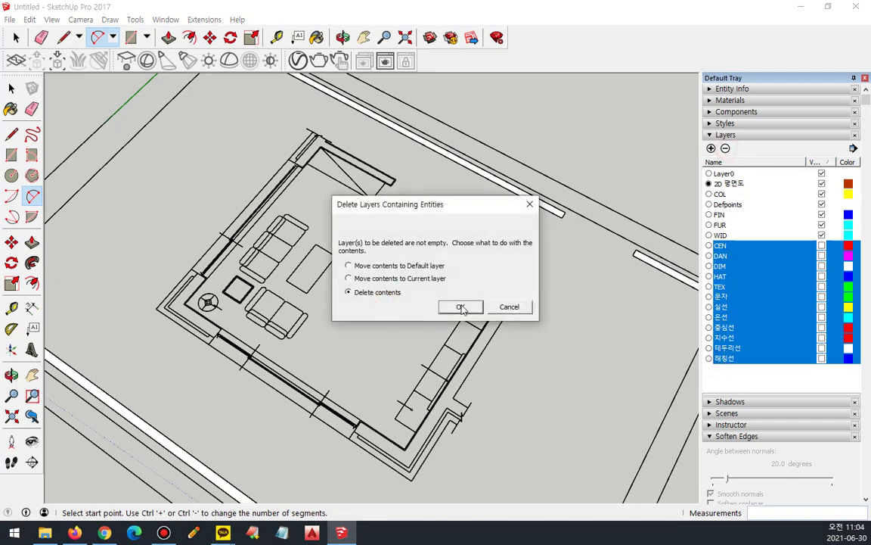
left_click(458, 306)
Explode the remaining floor plan component into separate entities
key("space")
scroll(498, 307, "down", 5)
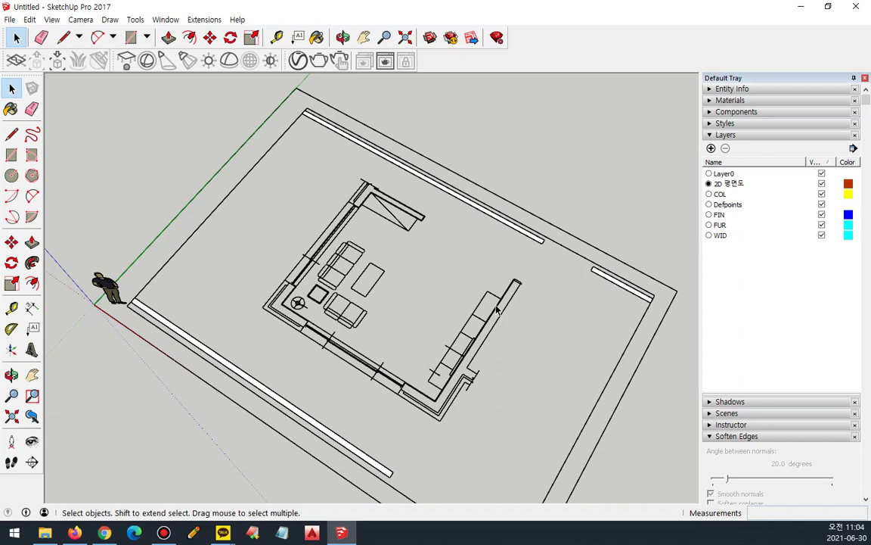
left_click(492, 321)
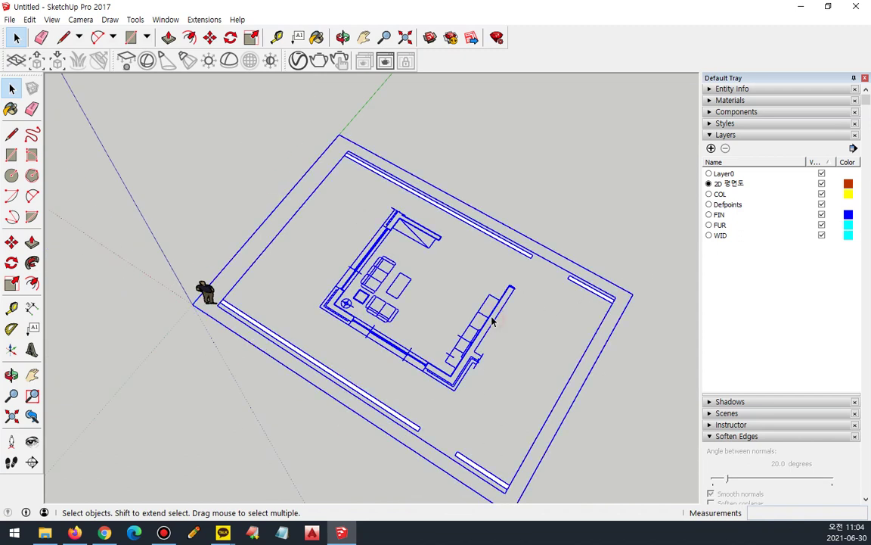
right_click(492, 317)
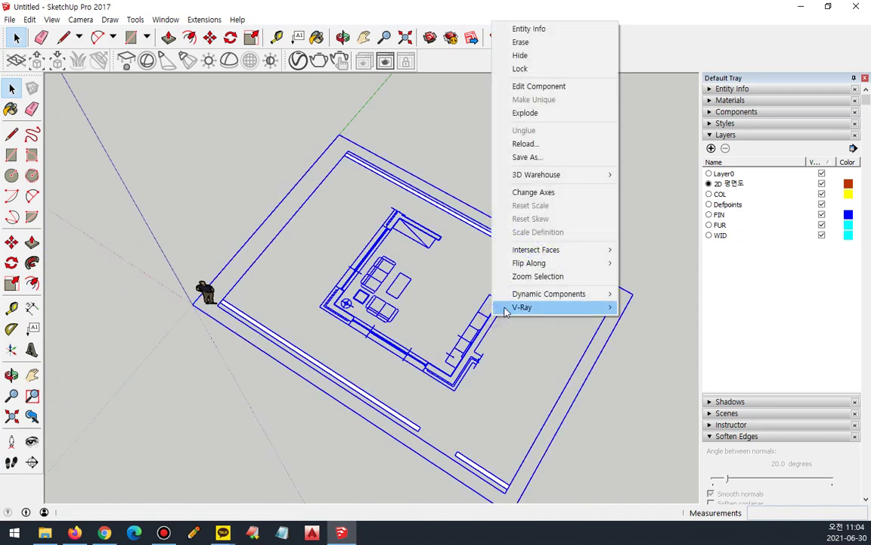
left_click(545, 113)
Delete the sheet border lines, the white title bars and the scale figure around the room plan
left_click_drag(653, 250, 561, 377)
key("Delete")
left_click_drag(547, 215, 485, 248)
key("Delete")
left_click_drag(548, 272, 523, 240)
key("Delete")
left_click_drag(263, 379, 172, 246)
key("Delete")
left_click_drag(401, 420, 568, 522)
key("Delete")
Select the whole room plan and assign its entities to the 2D 평면도 layer
scroll(437, 329, "up", 2)
middle_click_drag(437, 330, 238, 146)
left_click_drag(234, 121, 615, 466)
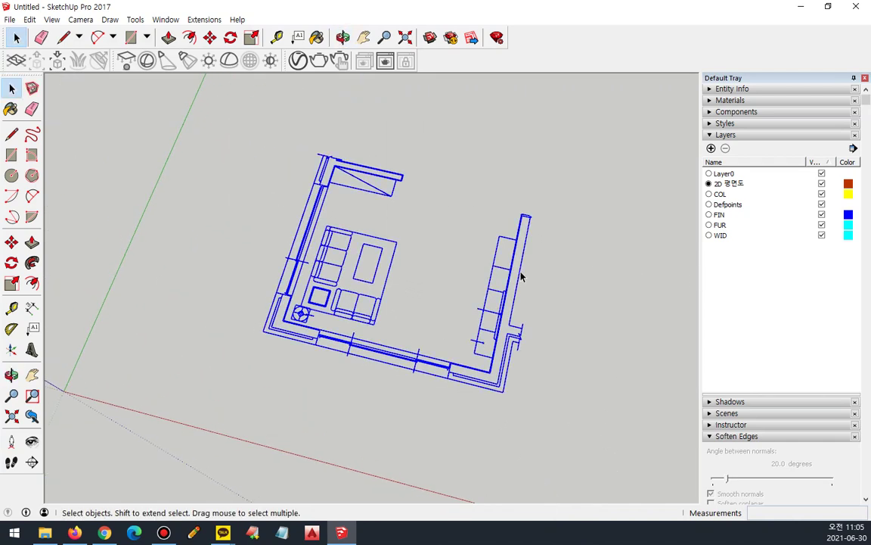
left_click(717, 89)
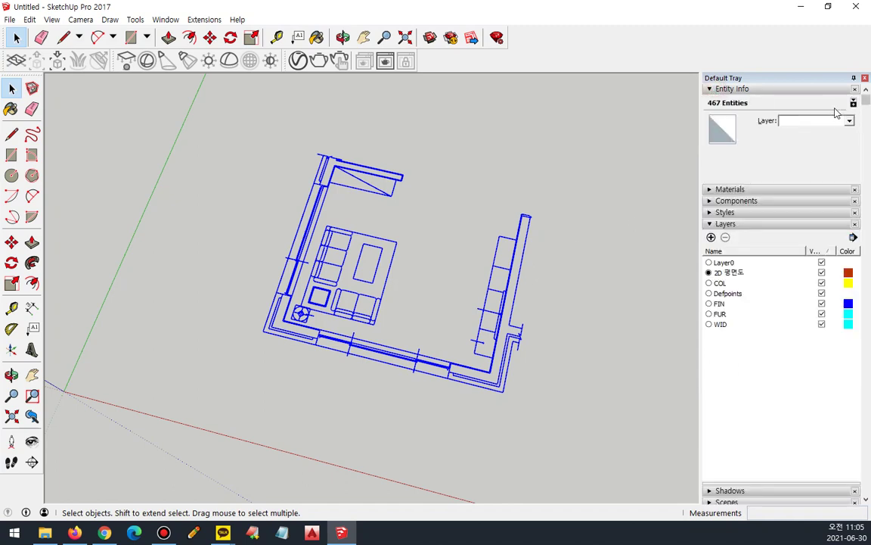
left_click(847, 121)
left_click(830, 140)
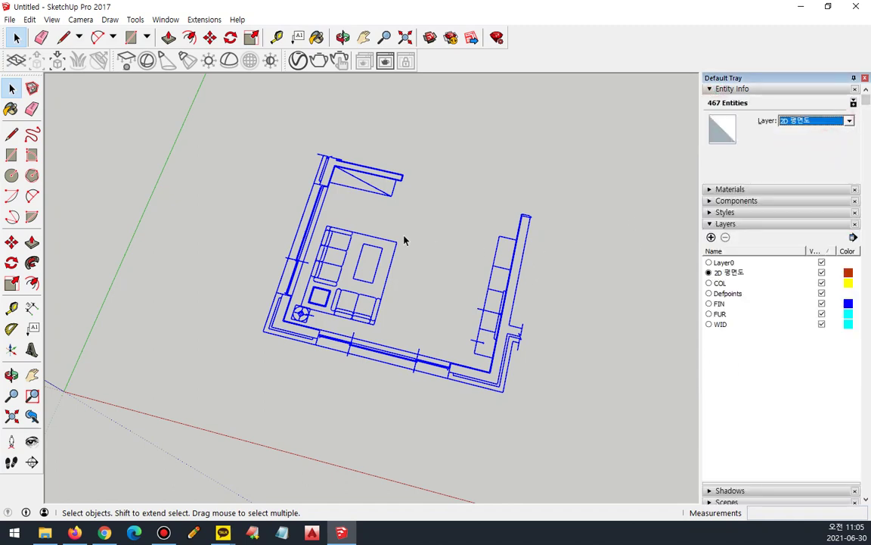
Make the selected room plan entities into one group
right_click(341, 257)
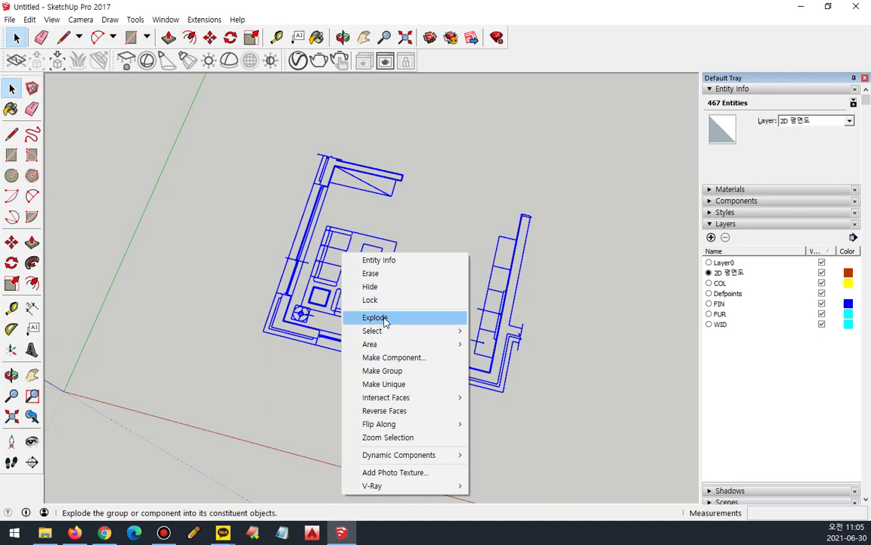
left_click(406, 371)
left_click(539, 387)
middle_click_drag(484, 346, 356, 310)
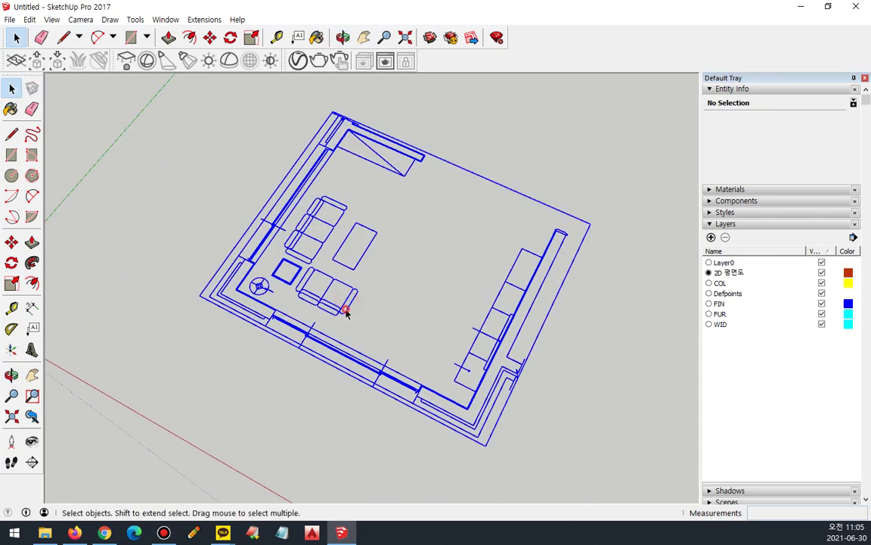
Open the plan group for editing and assign all edges inside it to the 2D 평면도 layer
double_click(344, 309)
double_click(340, 313)
key("ctrl+a")
left_click(848, 122)
left_click(791, 139)
left_click(464, 271)
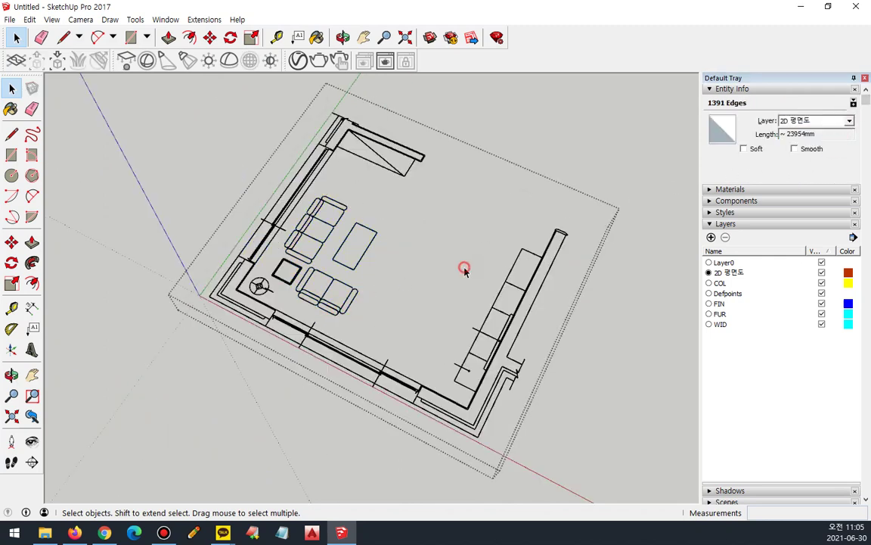
Open the round lamp symbol's component and assign all its edges to the 2D 평면도 layer
left_click(503, 312)
left_click(361, 157)
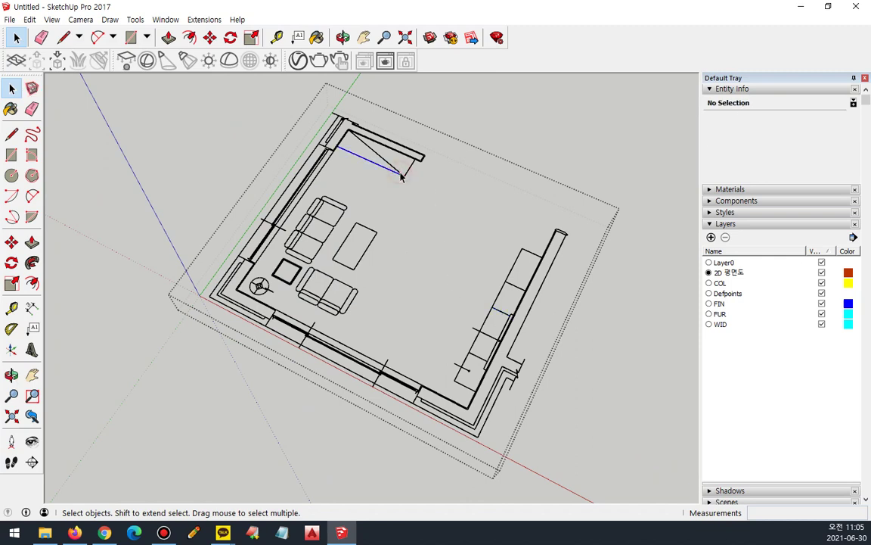
double_click(267, 291)
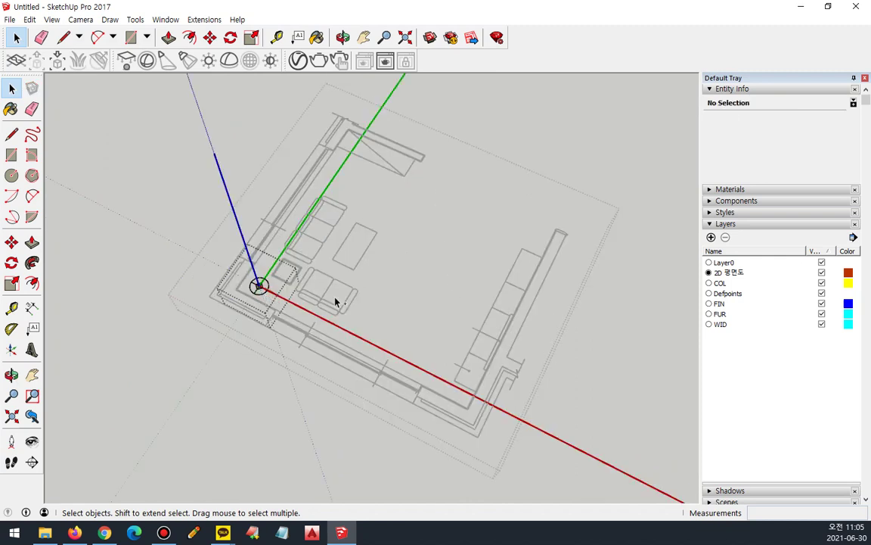
key("ctrl+a")
left_click(843, 121)
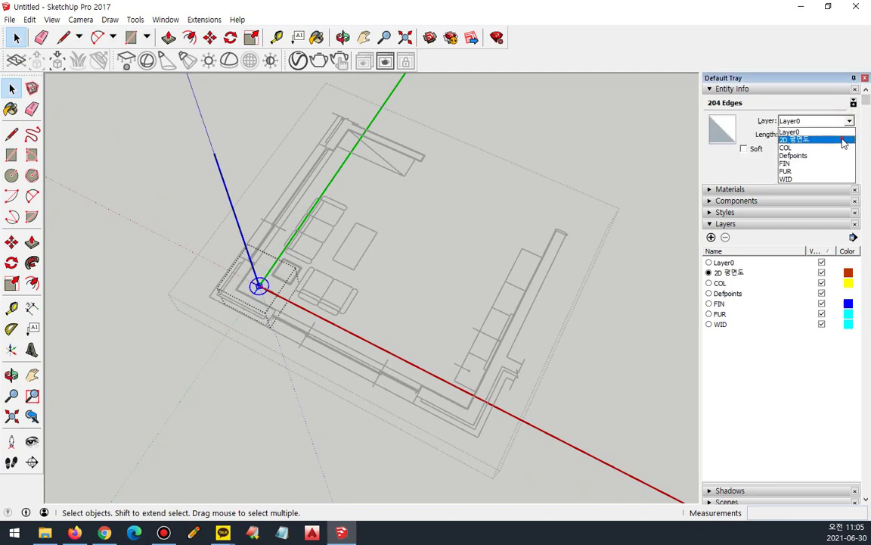
left_click(843, 140)
left_click(353, 258)
Check the layer assignment of the furniture and the window edges inside the plan group
left_click(284, 284)
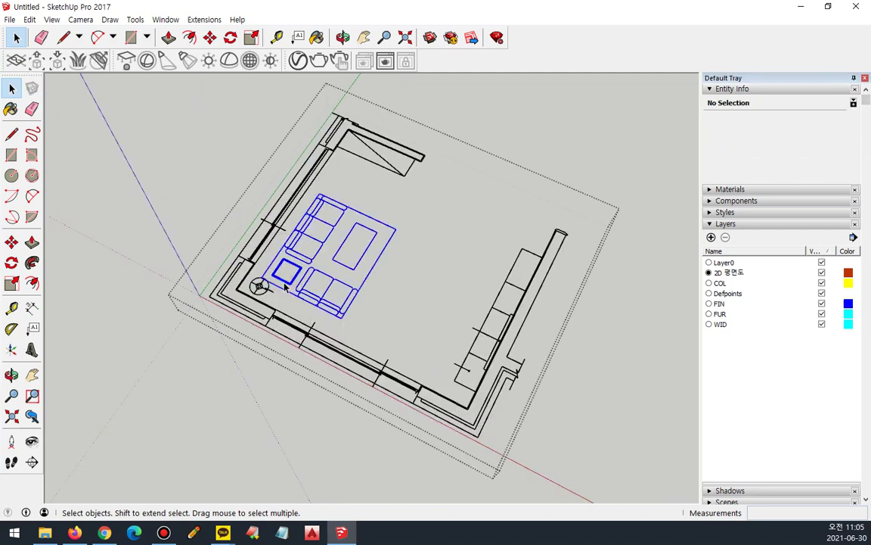
left_click(256, 255)
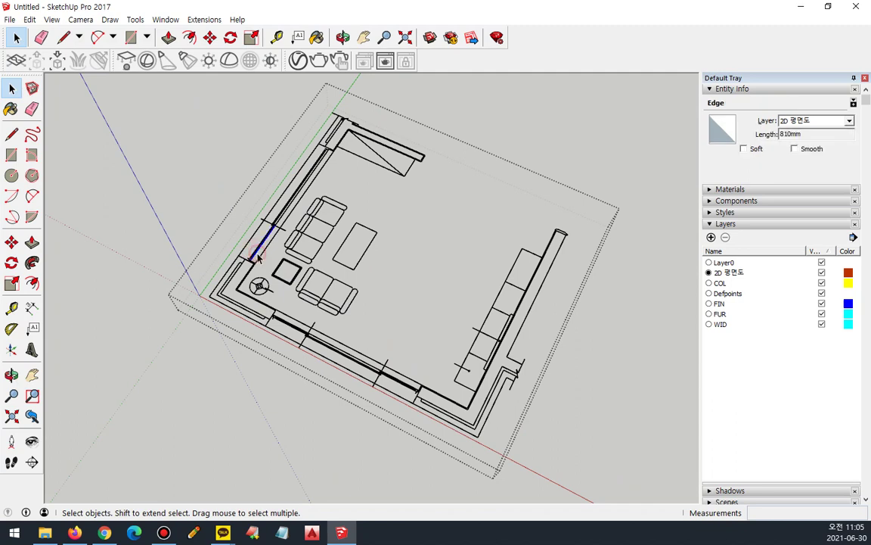
left_click(451, 329)
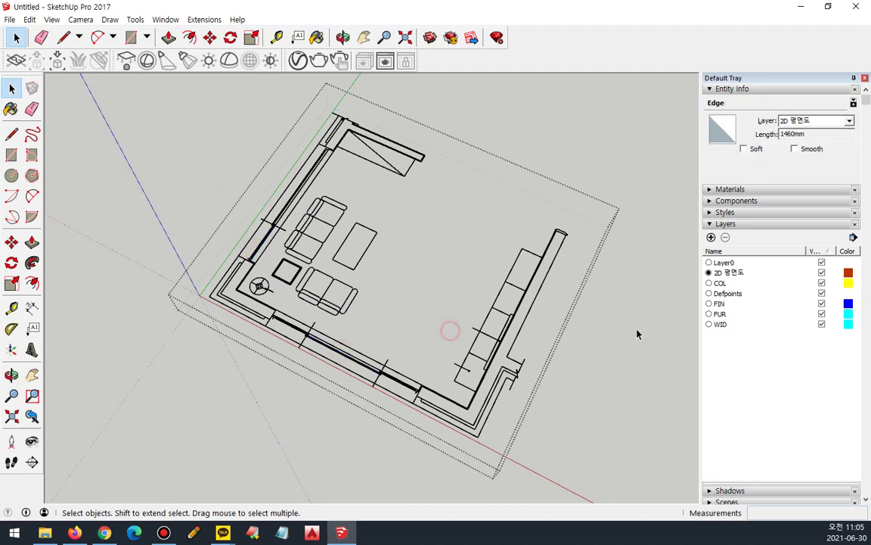
Try to hide the 2D 평면도 layer, making WID the current layer for another attempt
left_click(821, 273)
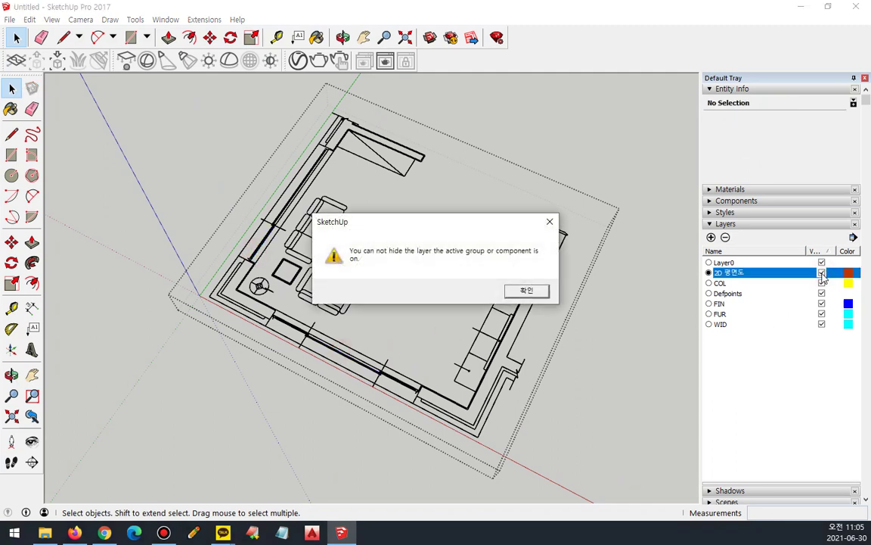
key("Return")
left_click(709, 323)
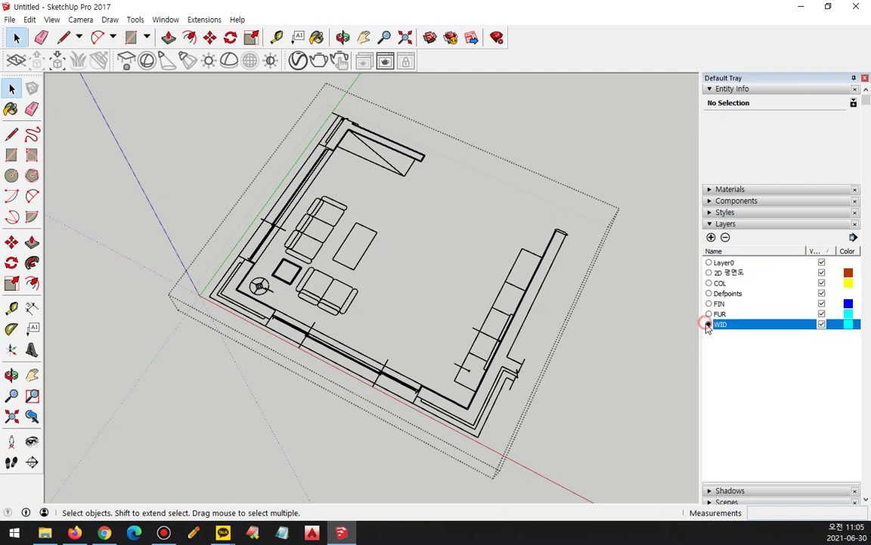
left_click(822, 273)
key("Return")
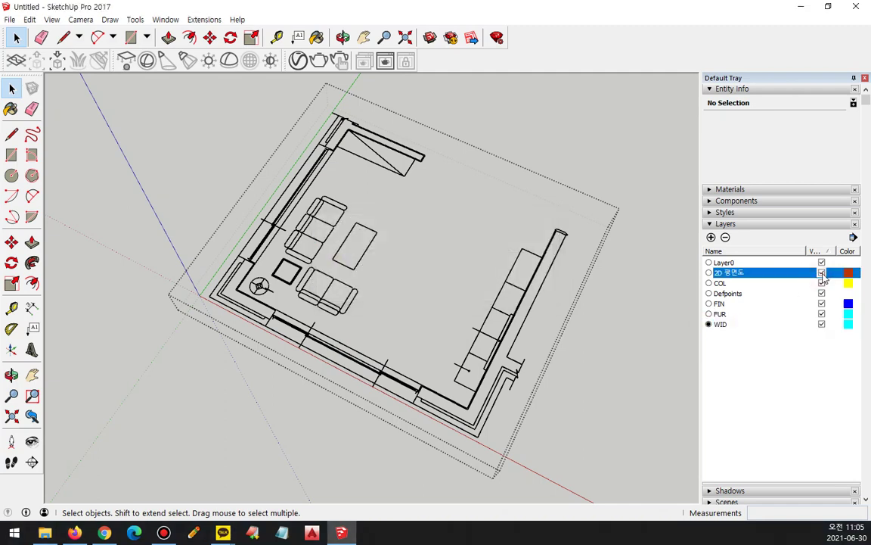
Close the plan group and toggle the visibility of Layer0 and 2D 평면도 to check their contents, leaving COL hidden
left_click(823, 262)
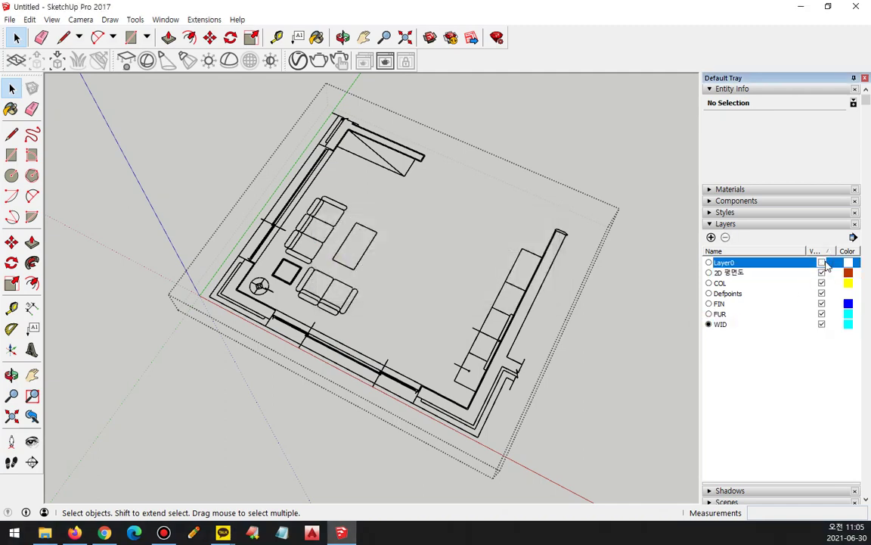
left_click(655, 229)
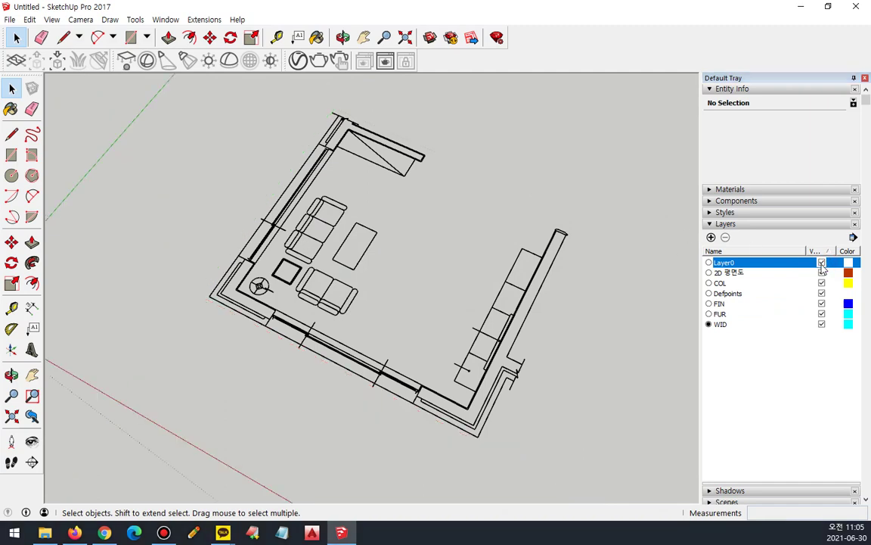
left_click(821, 264)
left_click(821, 281)
left_click(821, 273)
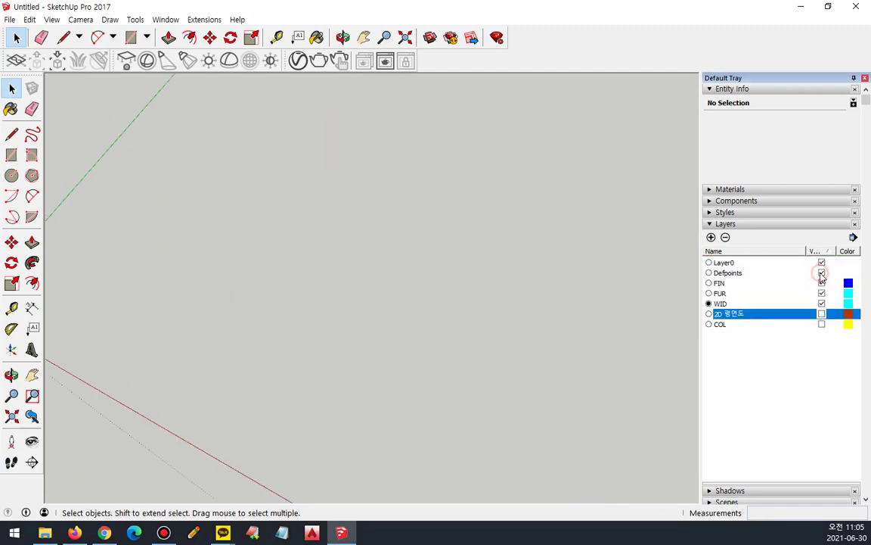
left_click(822, 313)
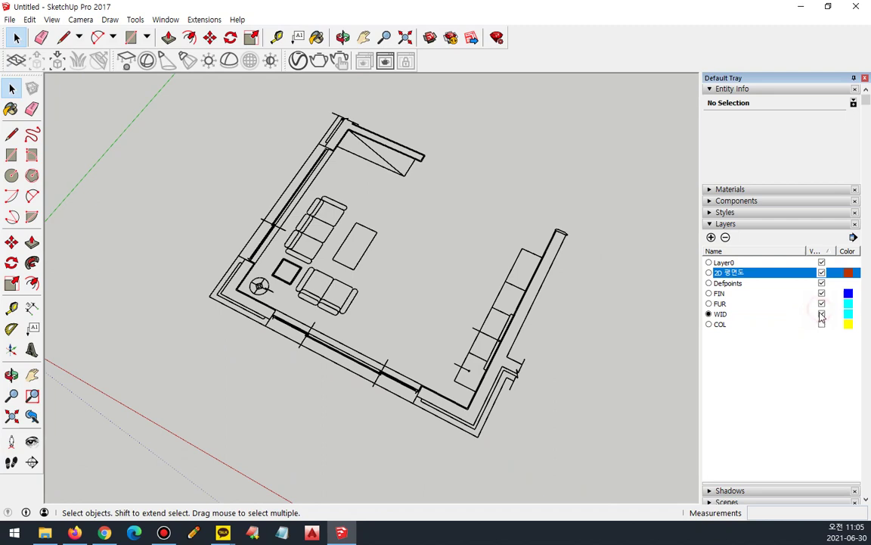
Make Layer0 the current layer and delete the COL, Defpoints, FIN, FUR and WID layers together with their contents
left_click(745, 260)
left_click(745, 252)
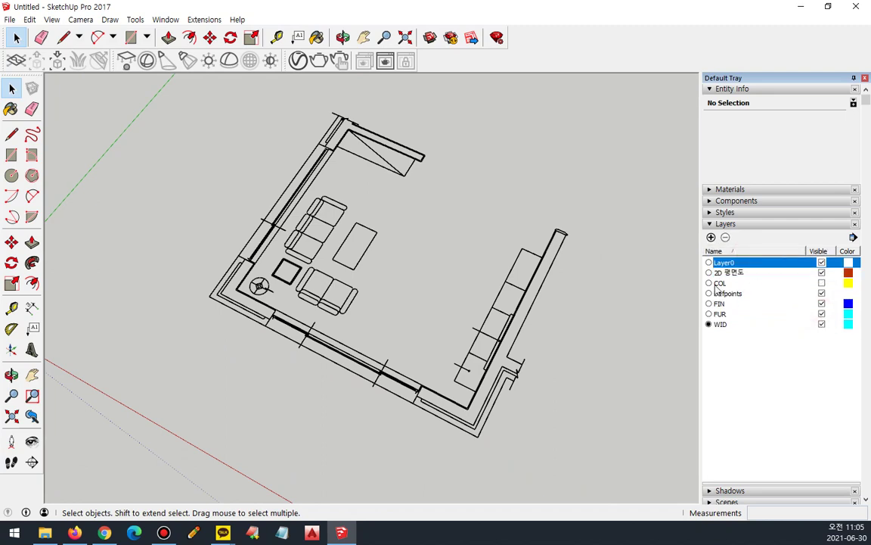
left_click(709, 262)
left_click(722, 283)
left_click(722, 324, "shift")
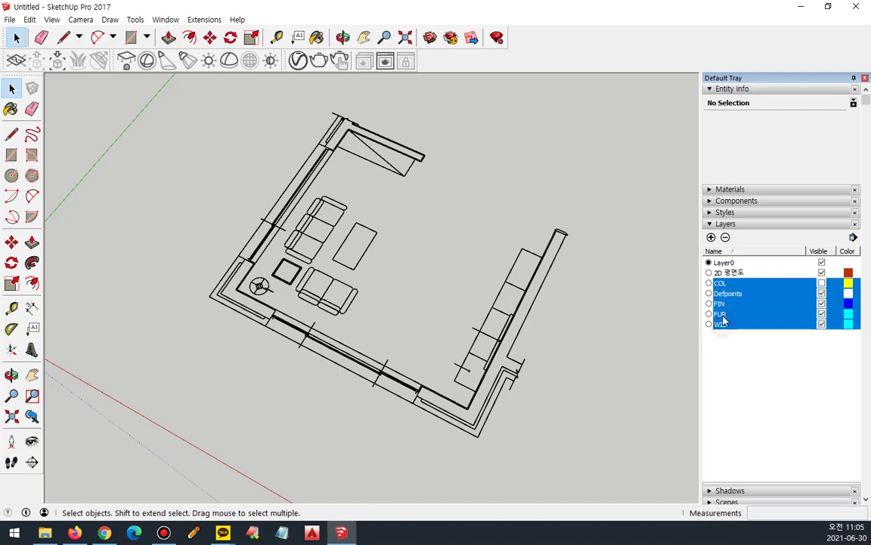
left_click(725, 237)
left_click(349, 291)
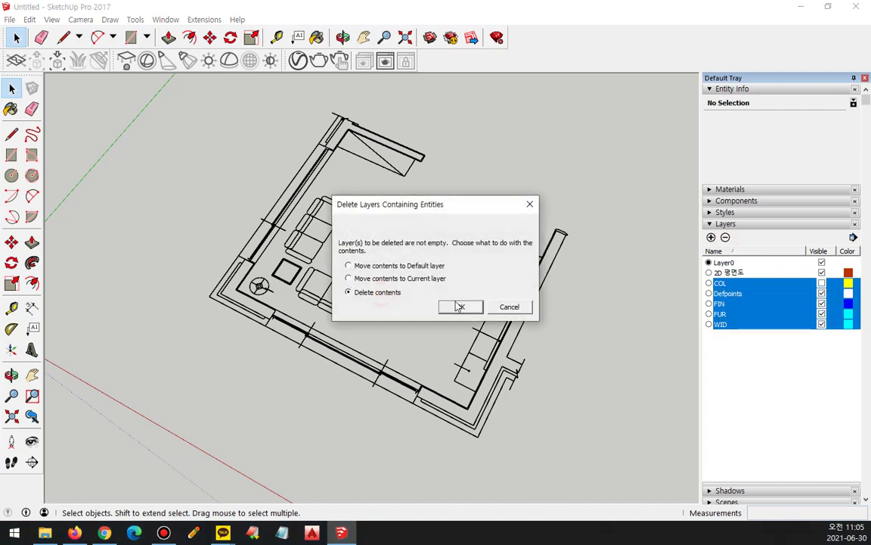
left_click(460, 306)
Select the floor plan group to check its layer assignment, and clear the selection
middle_click_drag(615, 362, 346, 302)
mouse_move(519, 307)
middle_mouse_down()
mouse_move(521, 238)
mouse_move(331, 270)
mouse_move(64, 269)
mouse_move(296, 289)
mouse_move(297, 307)
mouse_move(240, 328)
mouse_move(375, 352)
mouse_move(331, 402)
mouse_move(242, 393)
mouse_move(184, 376)
mouse_move(129, 323)
mouse_move(248, 292)
mouse_move(375, 288)
mouse_move(380, 313)
middle_mouse_up()
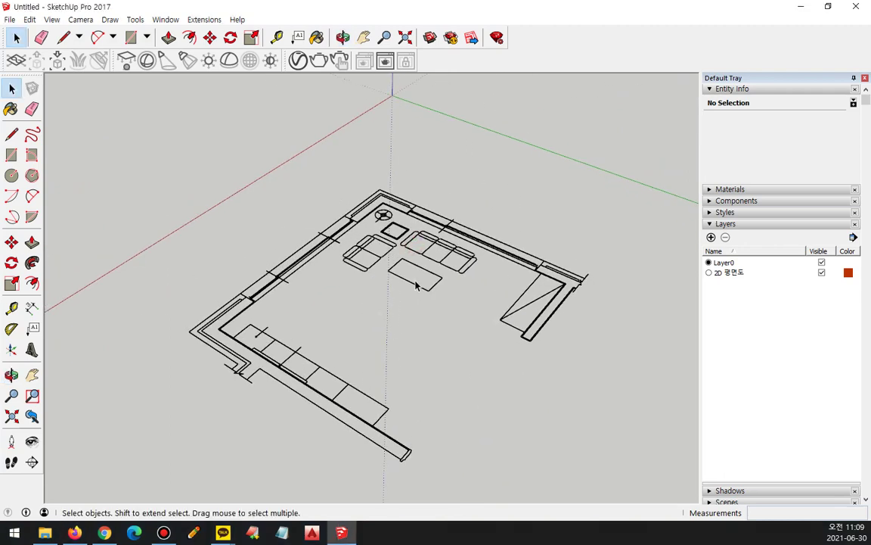
left_click(439, 277)
left_click(143, 126)
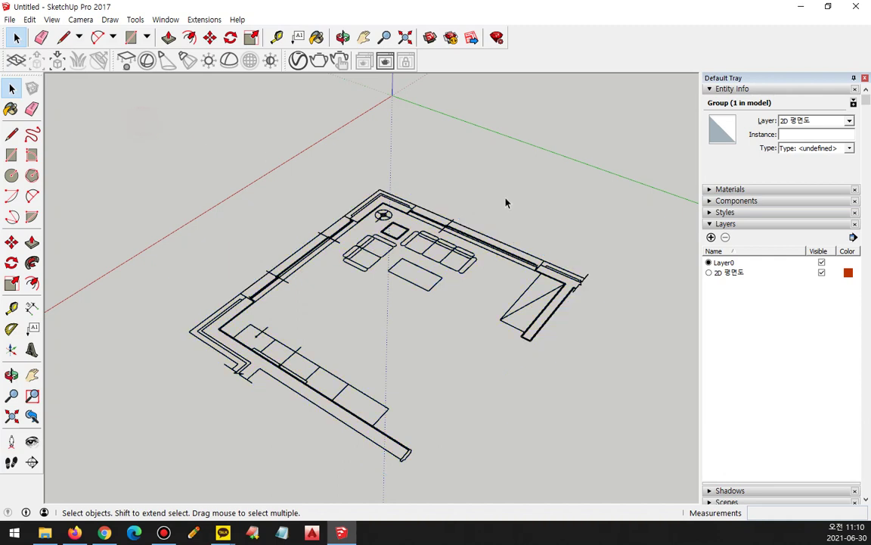
Add a layer named 2D 입면1 and make it the current layer
left_click(711, 238)
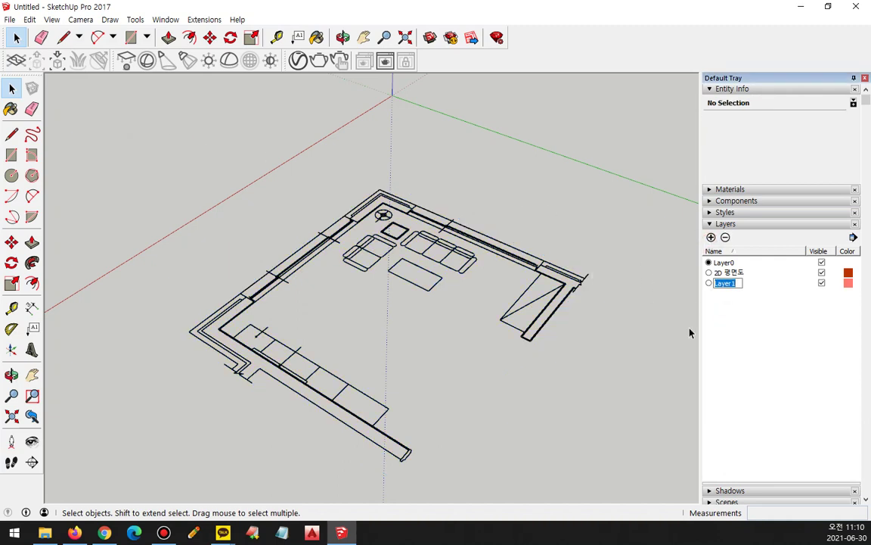
type("2D")
type(" dlq")
key("BackSpace")
key("BackSpace")
key("BackSpace")
type("입면1")
key("Return")
left_click(710, 272)
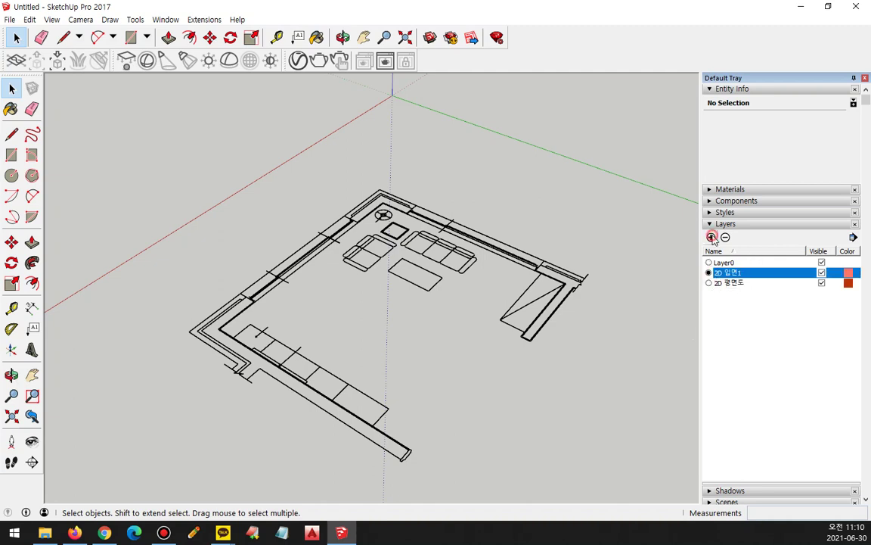
Add a layer named 2D 입면 2 and rename the first elevation layer as 2D 입면 1
left_click(711, 236)
type("2D 입면 2")
key("Return")
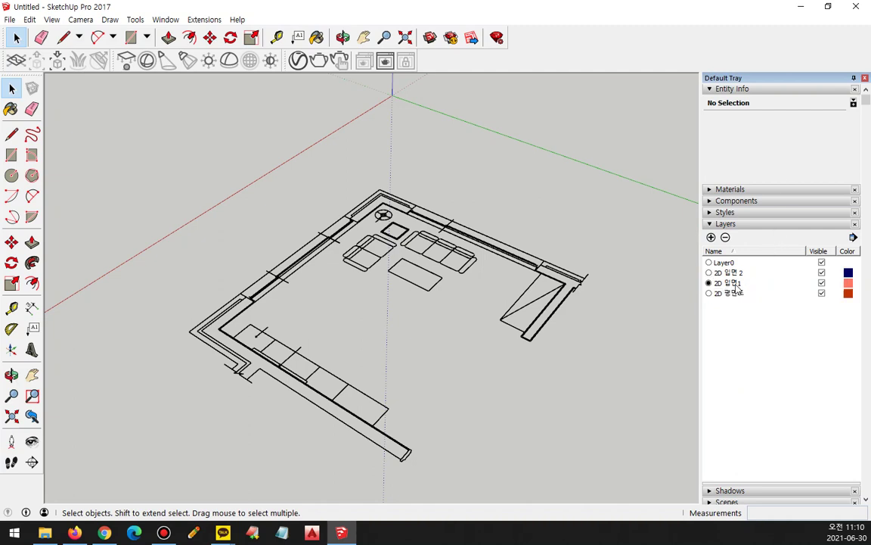
left_click(739, 286)
left_click(756, 373)
Add a third elevation layer named 2D 입면 3
left_click(712, 238)
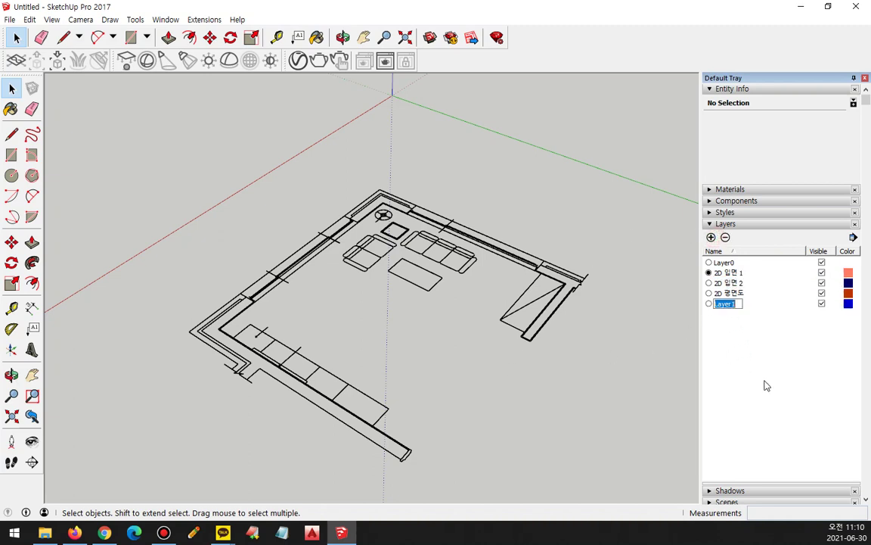
type("2")
type("D ㅇ")
type("ㅁ")
key("Return")
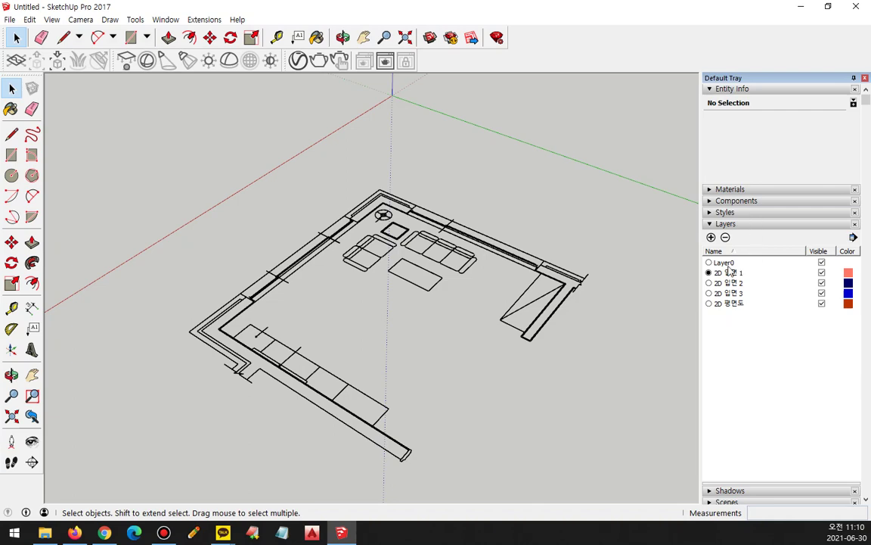
Import the living-room elevation drawing 거실전개도.dwg into the model
left_click(10, 19)
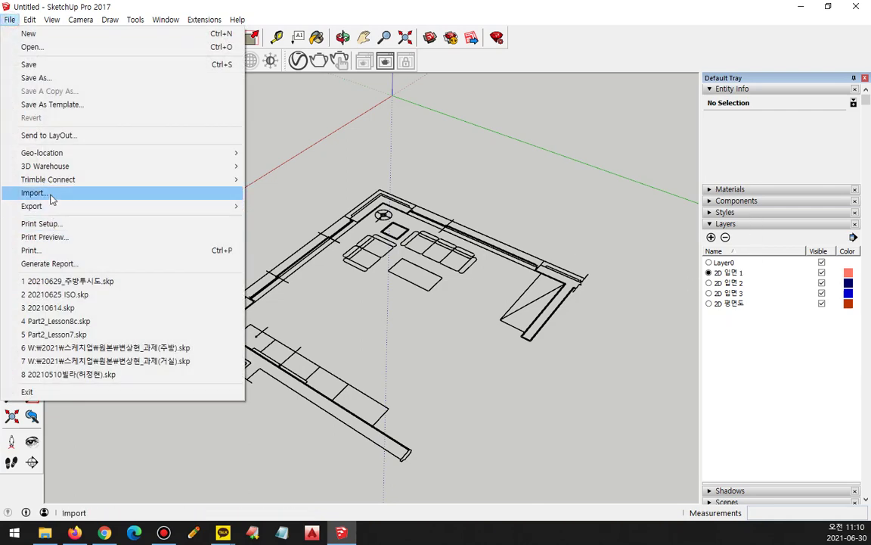
left_click(34, 193)
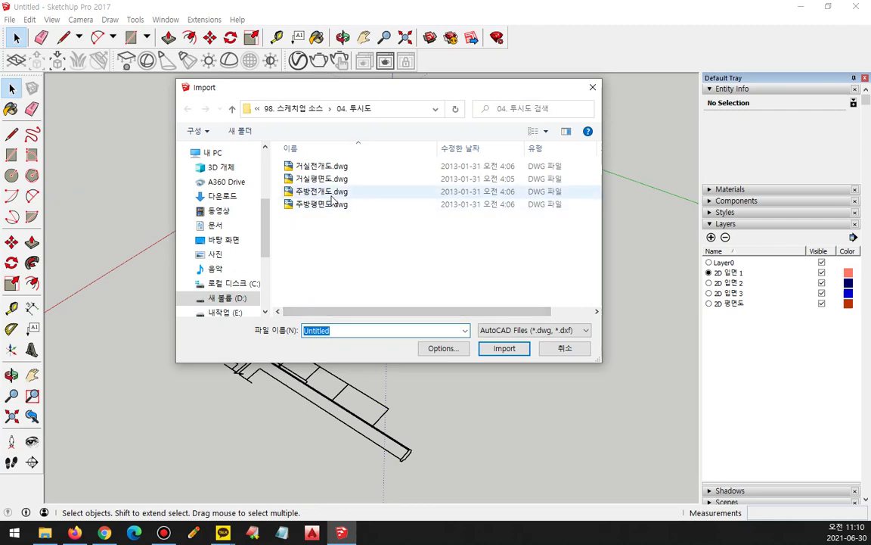
left_click(322, 179)
left_click(325, 166)
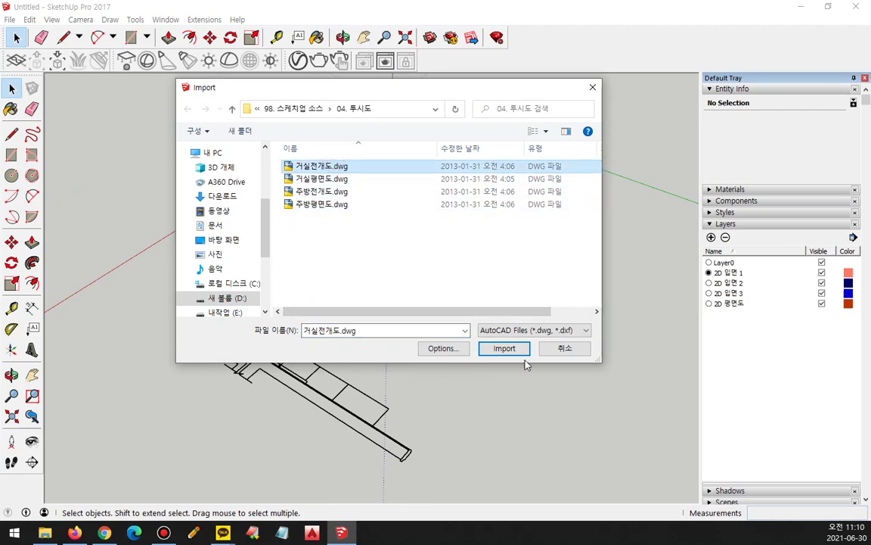
left_click(504, 349)
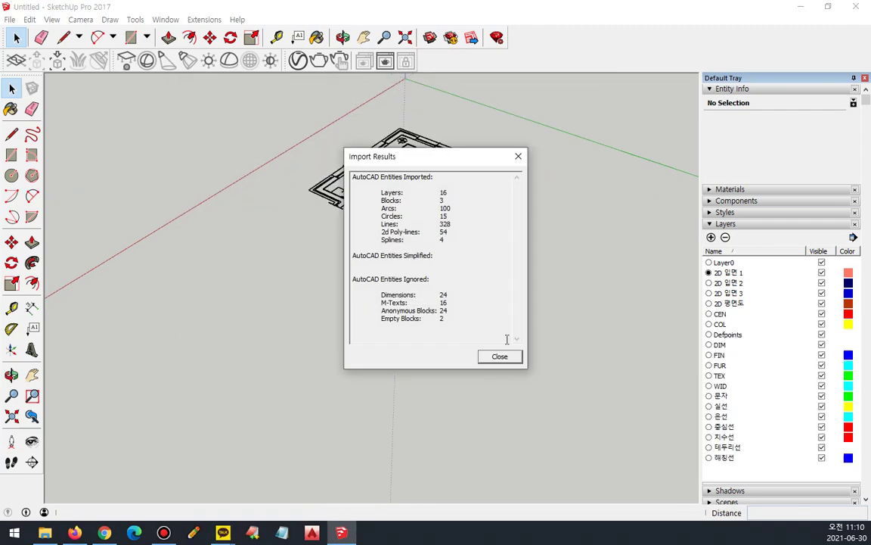
left_click(505, 357)
middle_click_drag(369, 321, 425, 350)
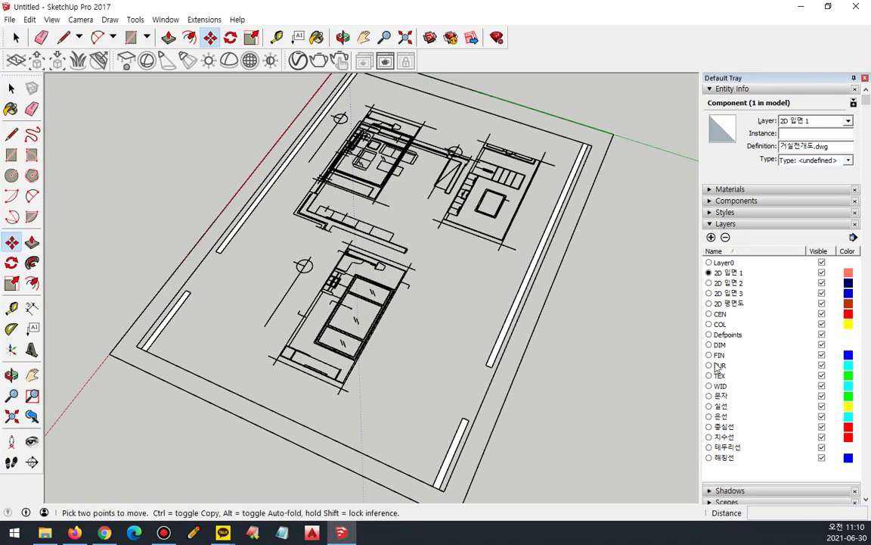
Hide the 2D 평면도 layer so that only the imported elevation sheet shows
left_click(742, 303)
left_click(821, 303)
mouse_move(601, 319)
middle_mouse_down()
mouse_move(627, 292)
mouse_move(265, 309)
mouse_move(567, 305)
mouse_move(324, 405)
mouse_move(293, 366)
middle_mouse_up()
mouse_move(264, 260)
left_mouse_down()
mouse_move(288, 236)
mouse_move(248, 274)
left_mouse_up()
mouse_move(215, 296)
left_mouse_down()
mouse_move(198, 306)
mouse_move(220, 296)
left_mouse_up()
mouse_move(476, 346)
left_mouse_down()
mouse_move(435, 332)
mouse_move(485, 340)
left_mouse_up()
mouse_move(747, 266)
left_mouse_down()
mouse_move(707, 274)
mouse_move(750, 298)
mouse_move(687, 271)
left_mouse_up()
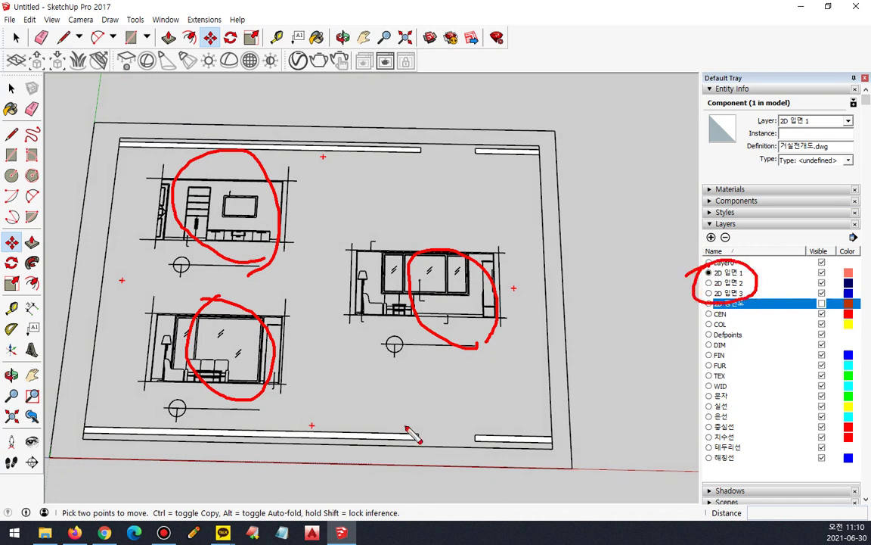
key("Escape")
Hide the imported layers 해칭선, 테두리선, 치수선, 중심선, 은선, 실선 and 문자
key("space")
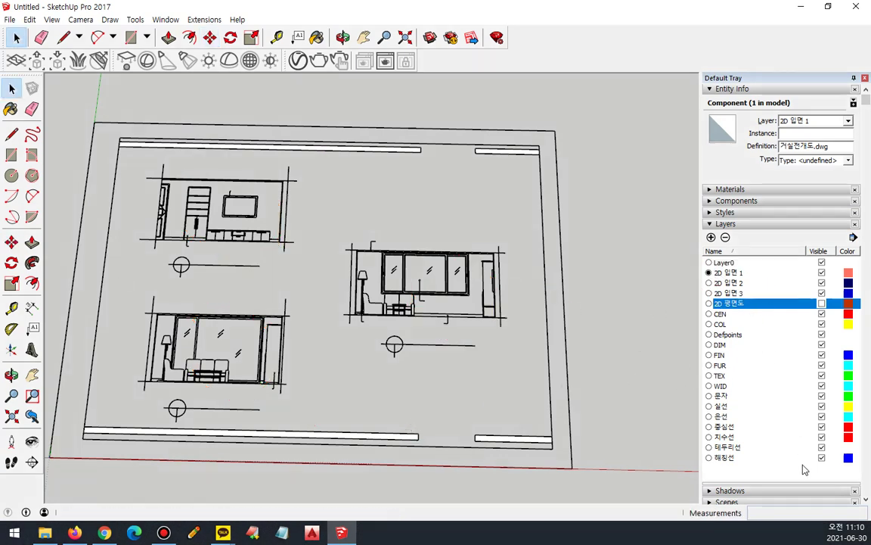
left_click(821, 456)
left_click(822, 447)
left_click(821, 436)
left_click(821, 427)
left_click(821, 416)
left_click(822, 407)
left_click(822, 396)
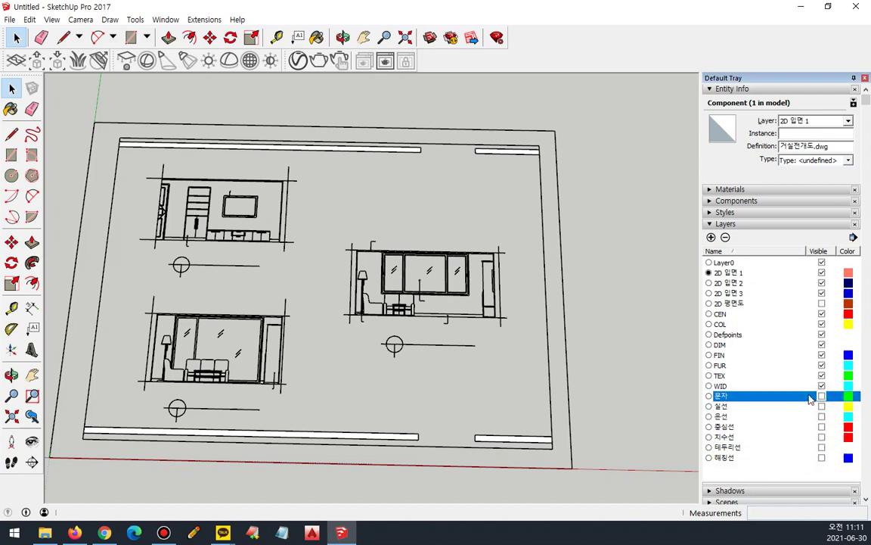
Toggle the CEN layer's visibility to examine which elevation lines it contains, leaving it visible
left_click(745, 314)
left_click(822, 314)
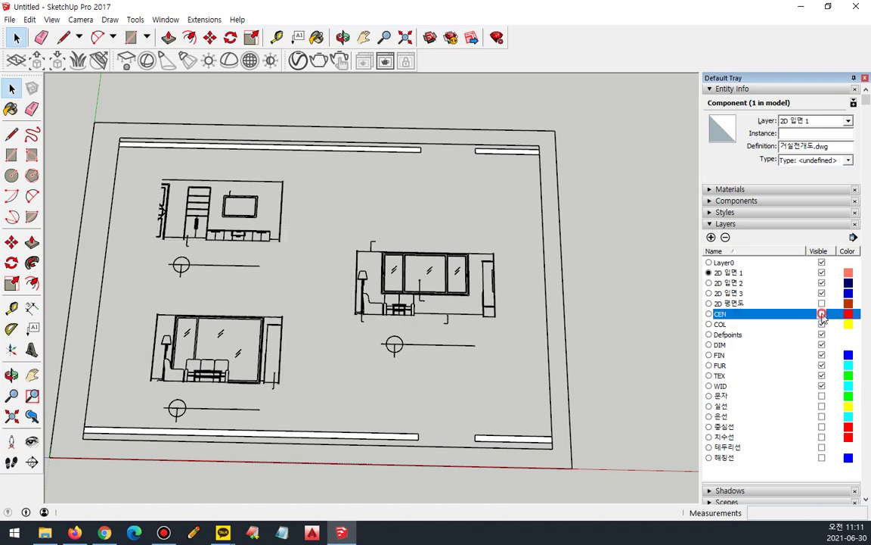
left_click(821, 314)
left_click(822, 314)
left_click(822, 314)
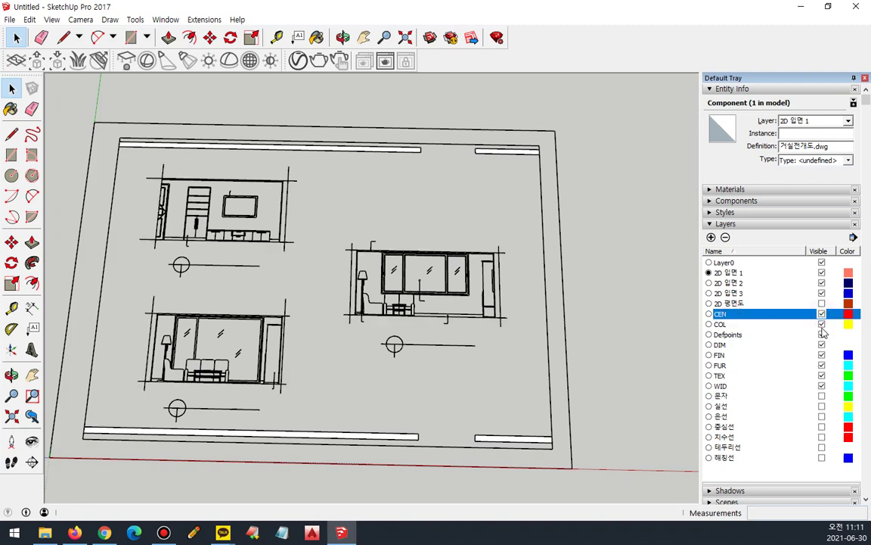
Hide the Defpoints, DIM, FIN and TEX layers, toggling FUR and WID to examine their lines but leaving them visible
left_click(821, 335)
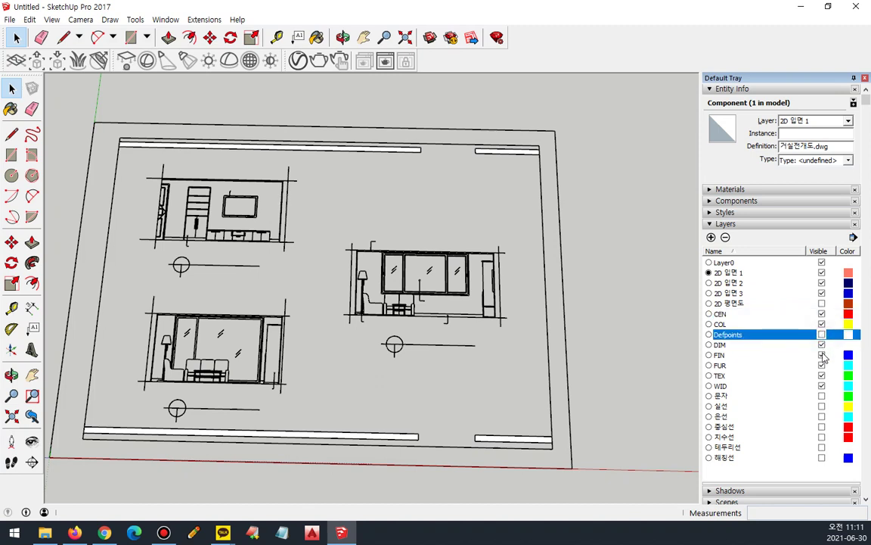
left_click(822, 346)
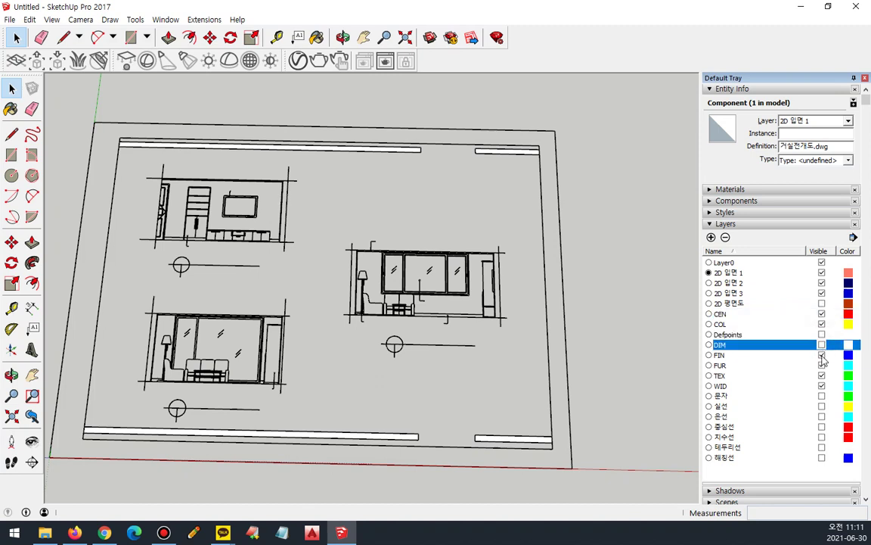
left_click(823, 355)
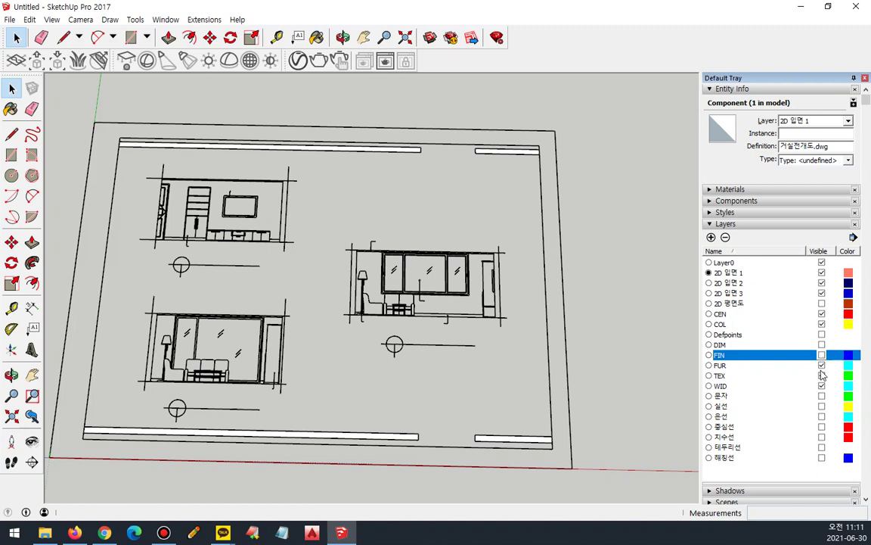
left_click(822, 366)
left_click(822, 366)
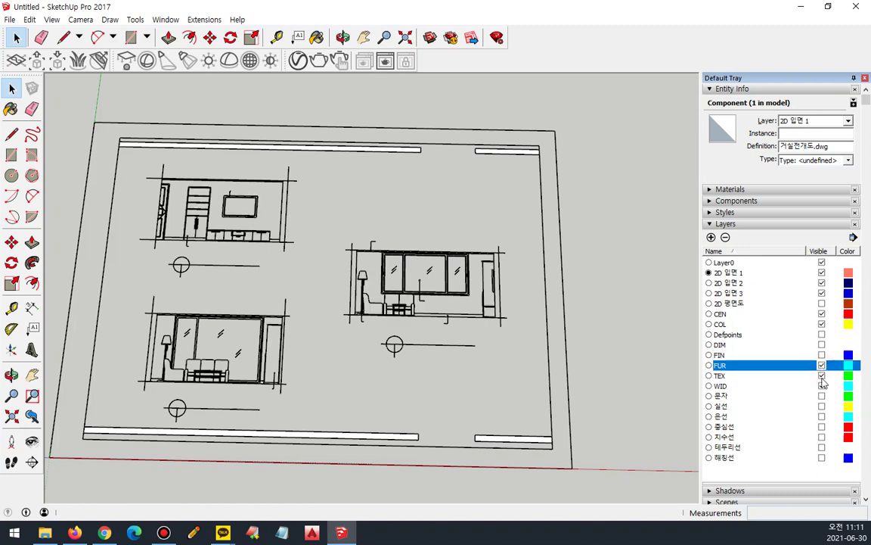
left_click(822, 376)
left_click(822, 376)
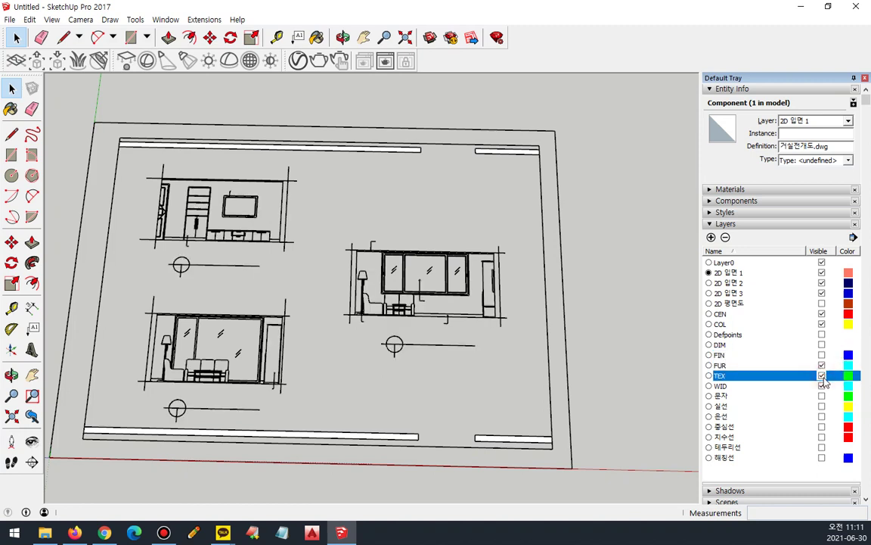
left_click(822, 376)
left_click(822, 385)
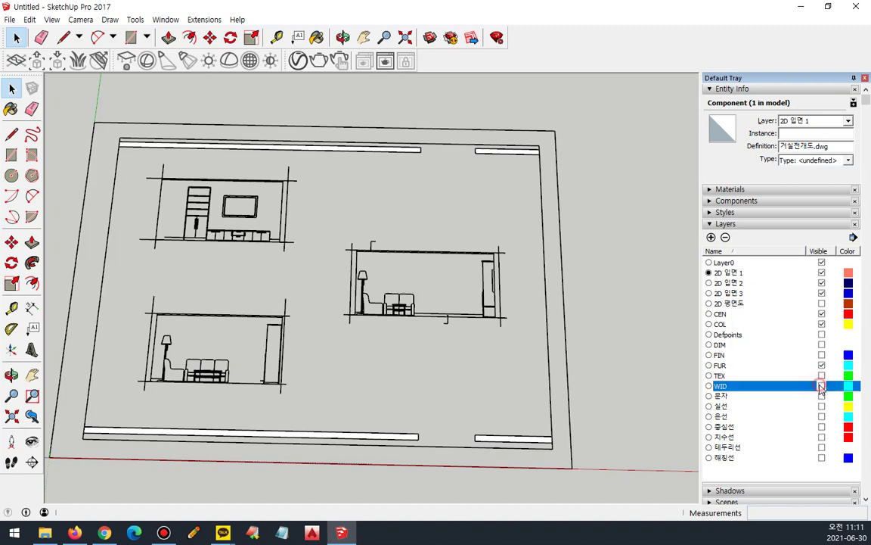
left_click(822, 386)
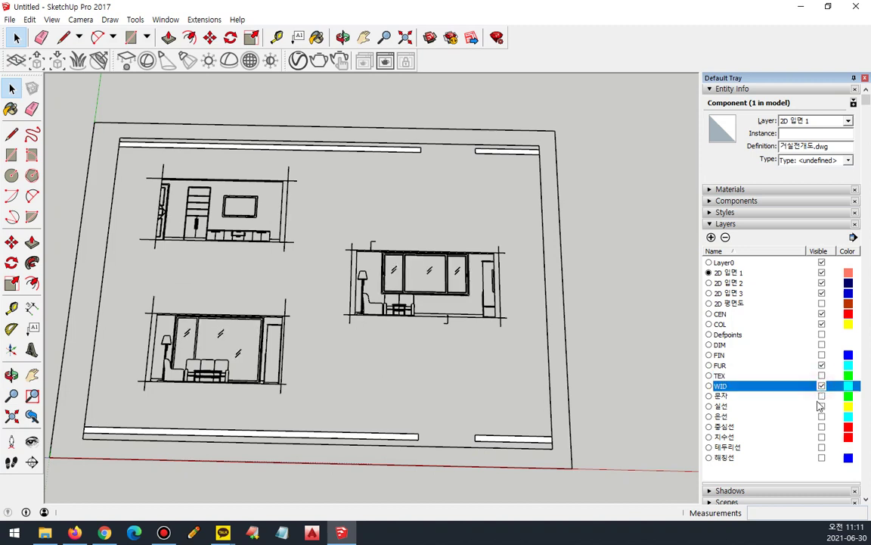
Sort the layers by visibility, delete the hidden ones from Defpoints to 해칭선 with their contents, and sort by name again
left_click(817, 250)
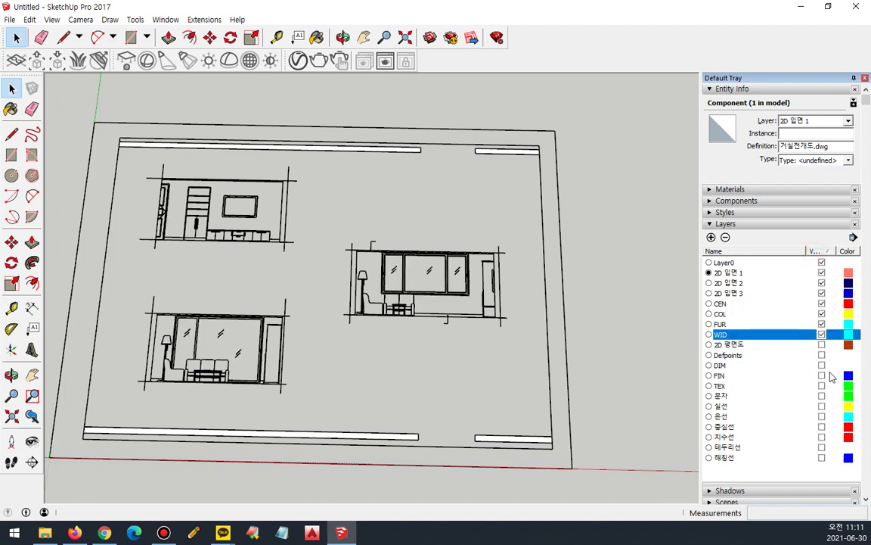
left_click(728, 355)
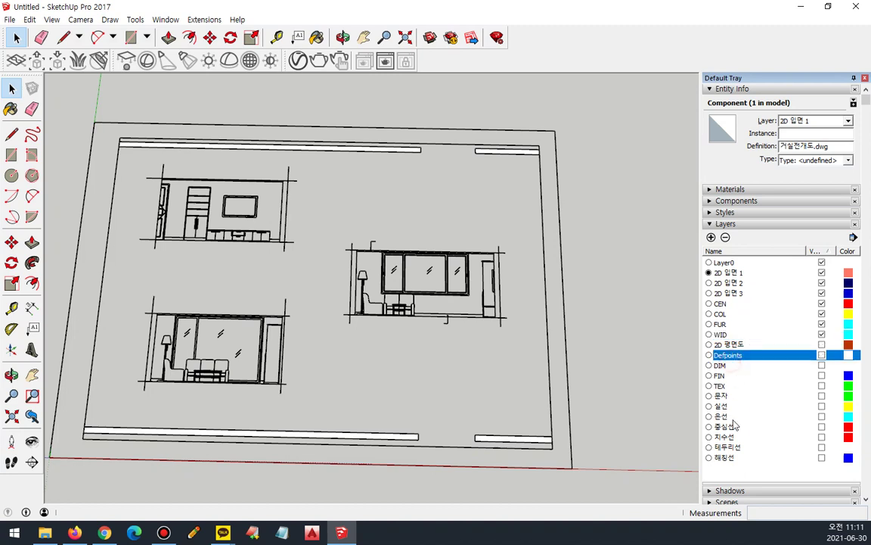
left_click(724, 456, "shift")
left_click(725, 236)
left_click(348, 292)
left_click(454, 307)
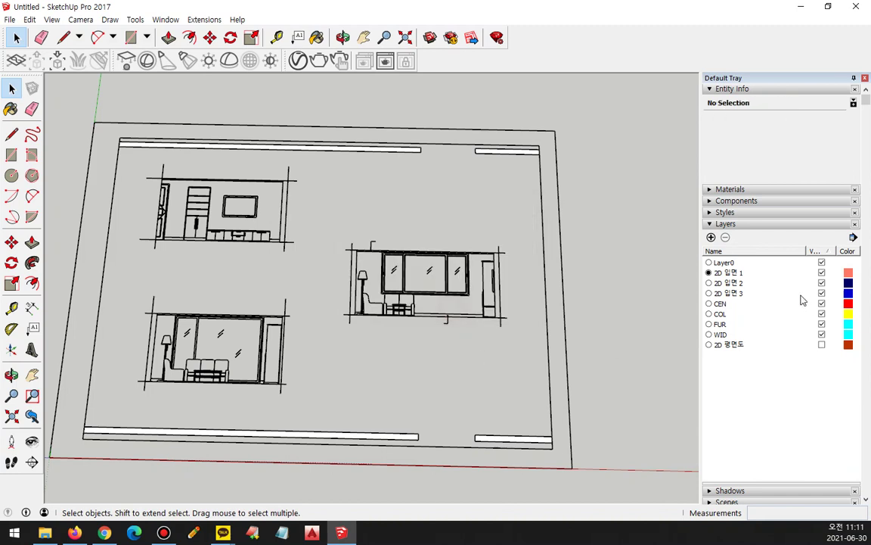
left_click(739, 250)
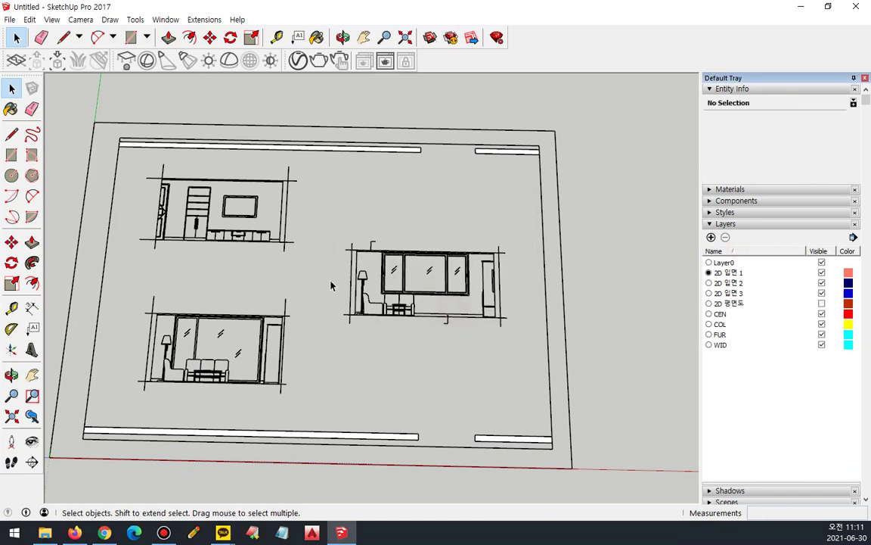
Explode the imported 거실전개도.dwg component into separate editable lines
left_click(450, 262)
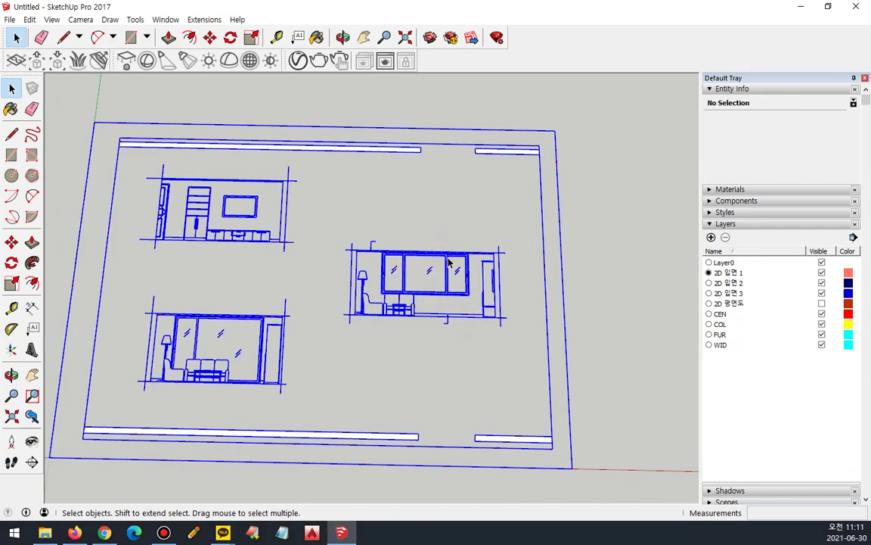
right_click(449, 262)
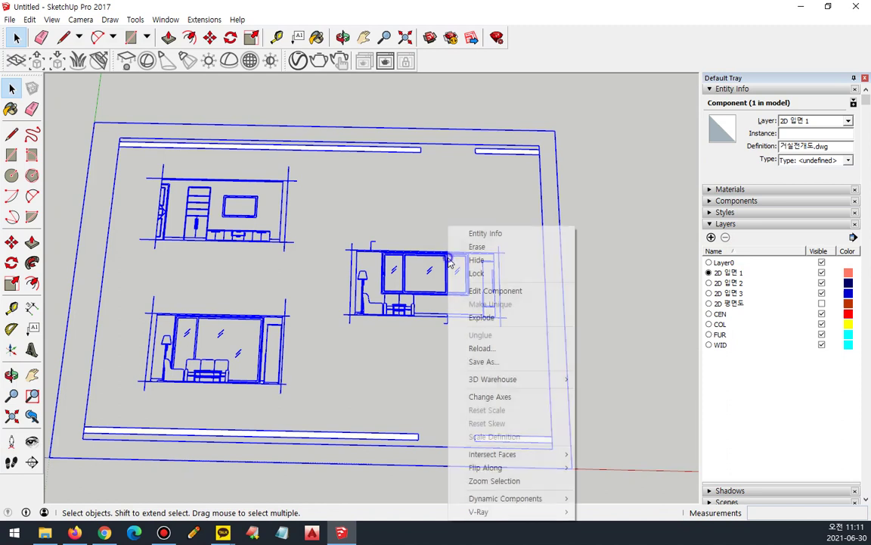
left_click(482, 318)
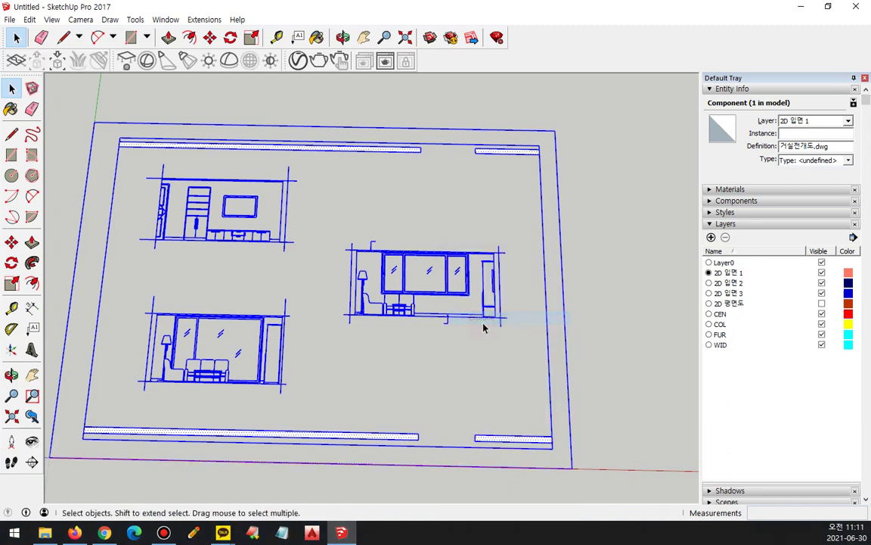
Delete the drawing sheet's border lines and the title bars surrounding the three elevations
left_click(587, 112)
key("Delete")
left_click_drag(127, 161, 81, 122)
key("Delete")
left_click_drag(133, 415, 49, 457)
key("Delete")
left_click_drag(564, 472, 358, 402)
key("Delete")
Delete the stray leader marks and overhanging centre lines above and below the right-hand window elevation
left_click_drag(389, 235, 345, 248)
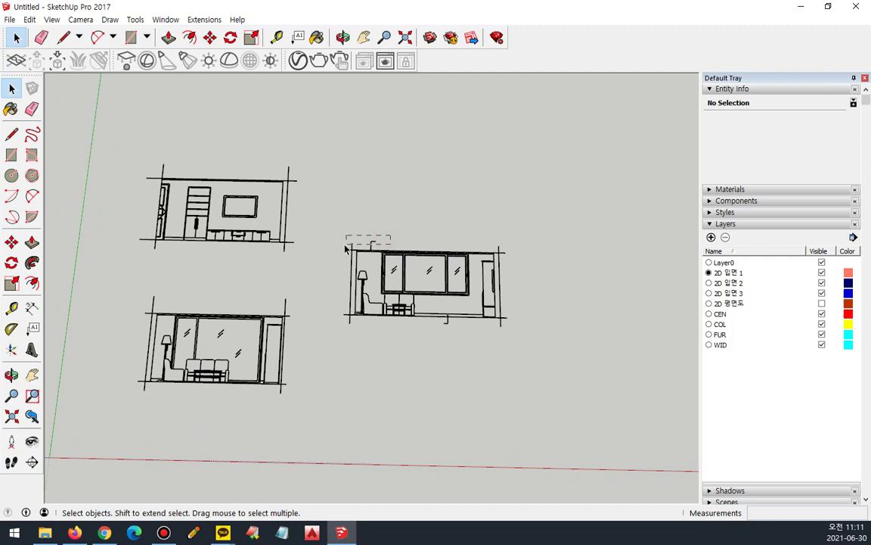
scroll(398, 239, "up", 2)
left_click_drag(484, 248, 259, 251)
key("Delete")
left_click_drag(534, 258, 533, 258)
left_click_drag(593, 410, 306, 369)
key("Delete")
Delete the overhanging centre lines around the TV-wall elevation
middle_click_drag(194, 262, 405, 311, "shift")
left_click_drag(405, 307, 136, 168)
key("Delete")
key("Delete")
left_click_drag(192, 167, 179, 274)
key("Delete")
key("Delete")
left_click_drag(405, 347, 156, 379)
key("Delete")
Delete the remaining overhanging lines around the lower window elevation and at both ends of the right-hand elevation
middle_click_drag(318, 369, 393, 252)
left_click_drag(383, 237, 109, 380)
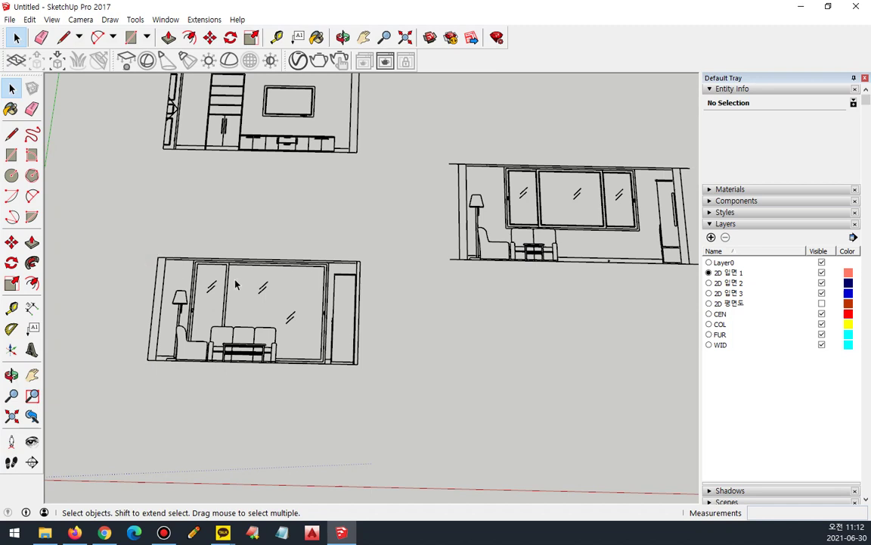
left_click_drag(437, 206, 444, 197)
middle_click_drag(433, 218, 465, 284)
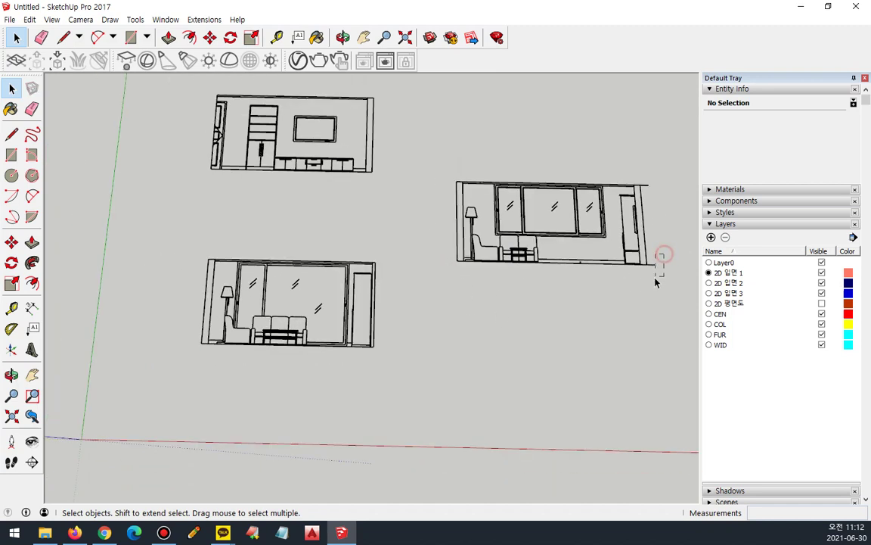
left_click_drag(647, 199, 646, 197)
Select sample edges across the three elevations to examine their individual entity information
left_click(554, 237)
left_click(470, 240)
left_click(473, 241)
left_click(373, 192)
left_click(288, 160)
left_click(258, 262)
left_click(227, 303)
left_click(264, 338)
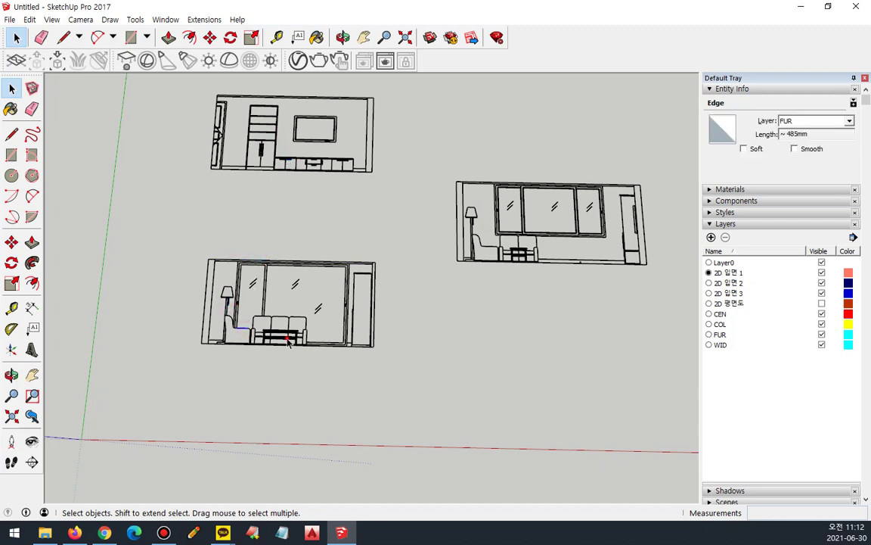
Assign all edges of the TV-wall elevation to the 2D 입면 1 layer
middle_click_drag(379, 266, 405, 300)
left_click_drag(375, 215, 140, 102)
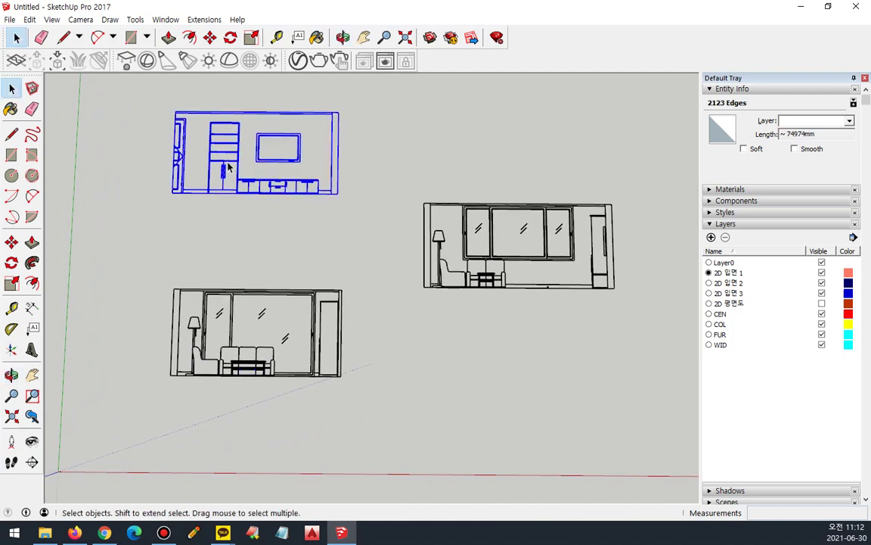
left_click(849, 121)
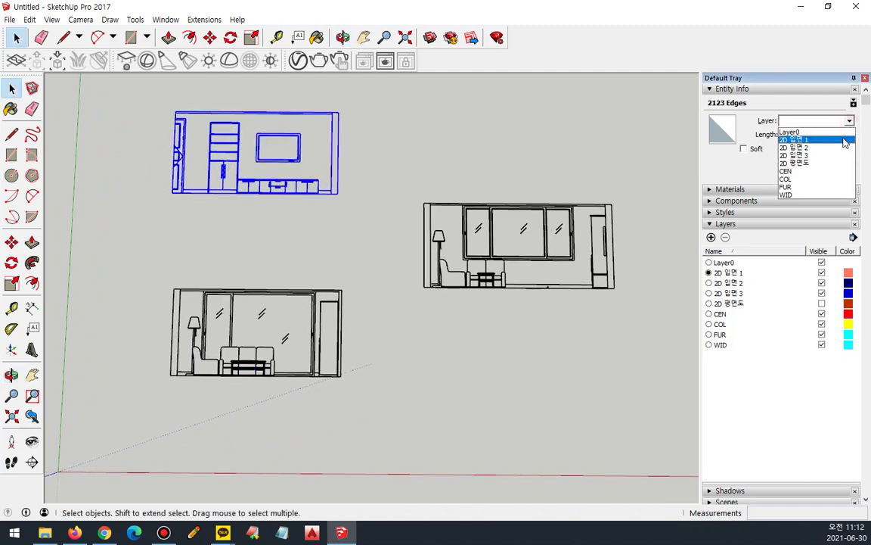
left_click(845, 141)
Assign the right-hand window elevation's entities to layer 2D 입면 2 and the lower window elevation's entities to 2D 입면 3
left_click_drag(410, 185, 651, 328)
left_click(849, 121)
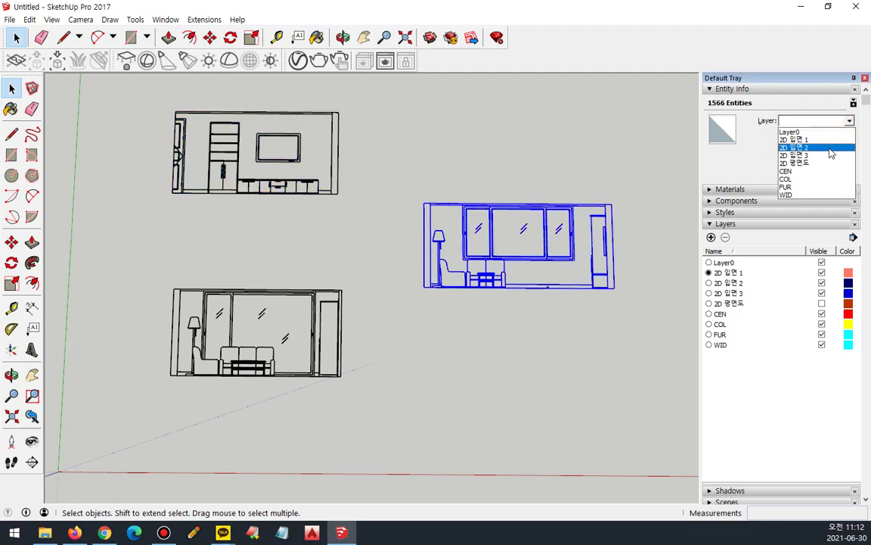
left_click(832, 149)
left_click_drag(156, 270, 371, 389)
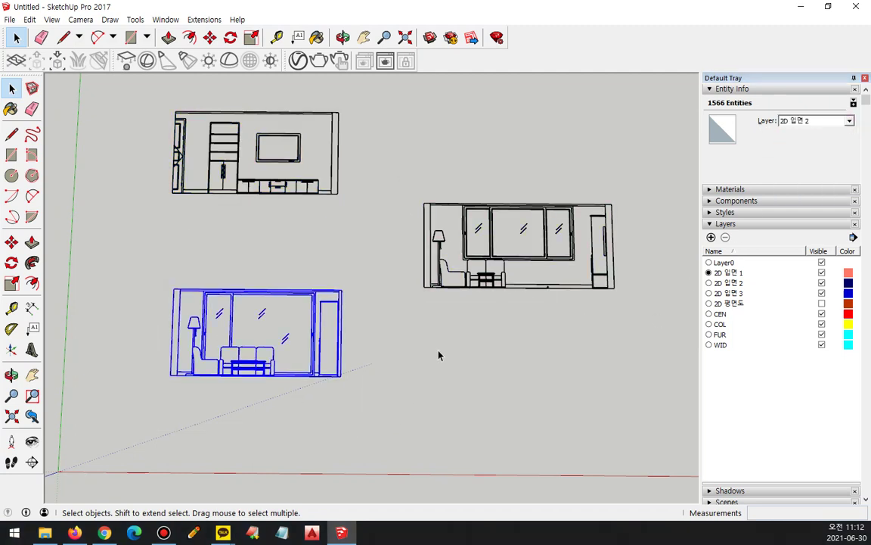
left_click(848, 121)
left_click(831, 156)
Group all edges of the TV-wall elevation
left_click_drag(354, 219, 141, 113)
right_click(235, 167)
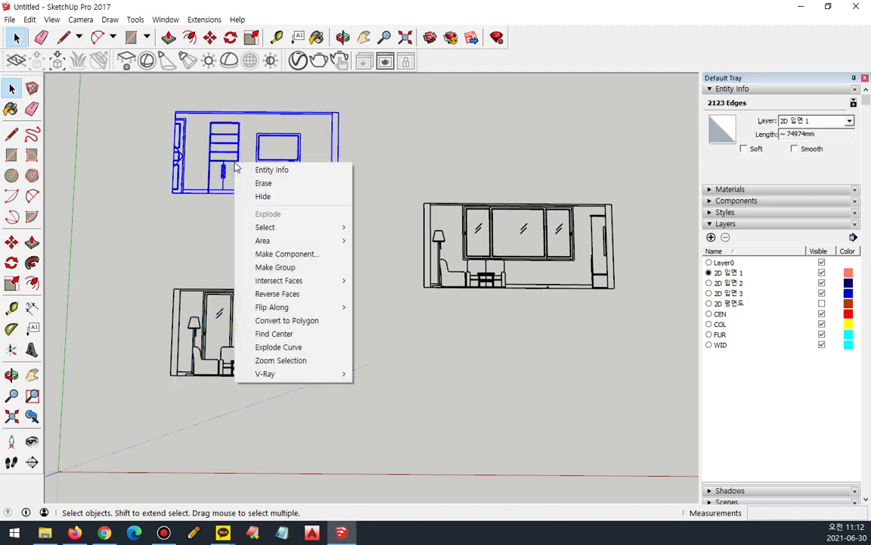
left_click(275, 267)
Group the right-hand window elevation and assign the group to the 2D 입면 2 layer
left_click_drag(404, 181, 618, 296)
right_click(481, 225)
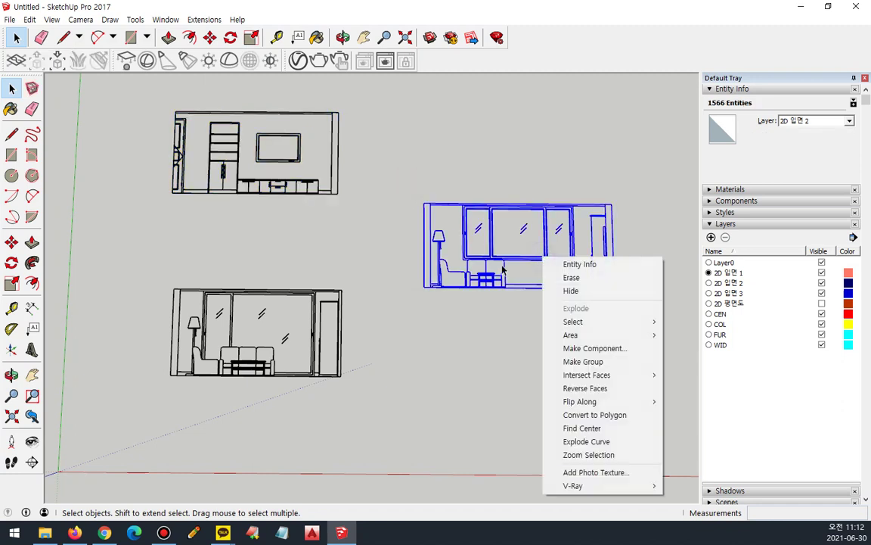
left_click(522, 325)
left_click(850, 121)
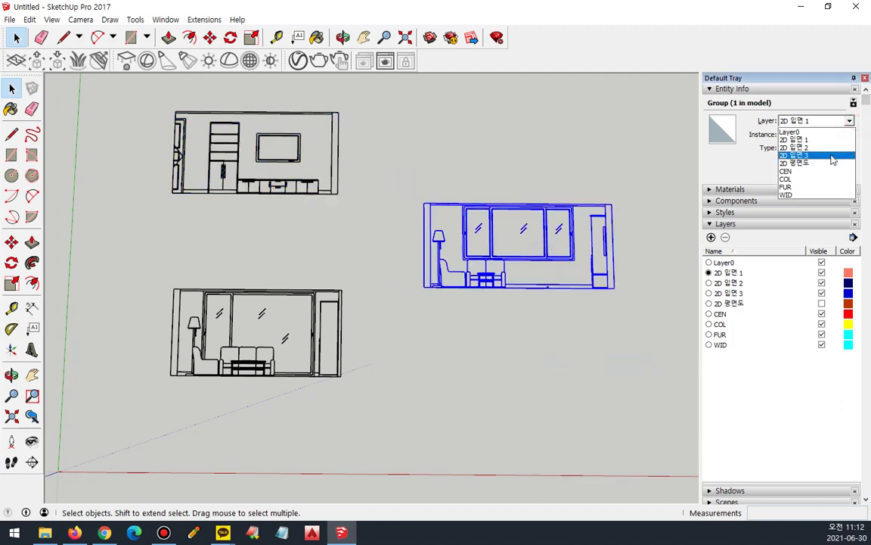
left_click(752, 142)
Group the lower window elevation and assign the group to the 2D 입면 3 layer
left_click_drag(140, 264, 374, 409)
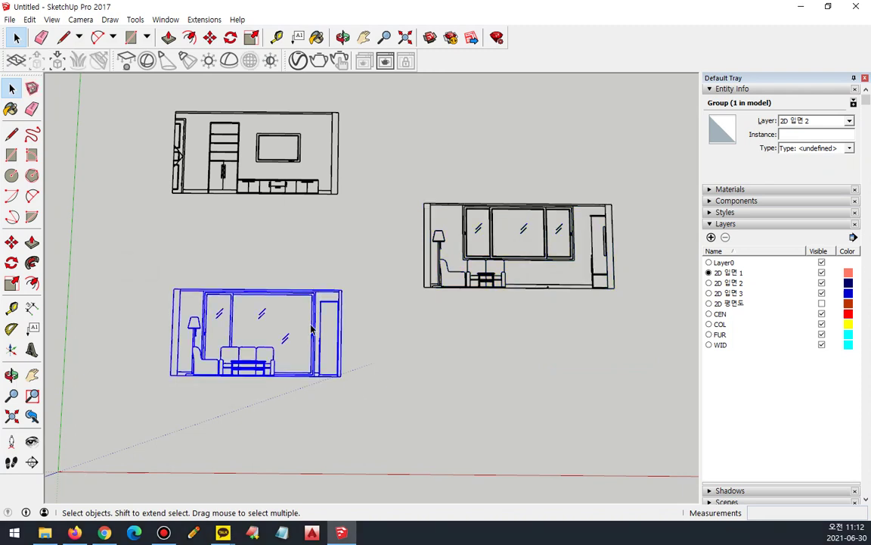
right_click(303, 332)
left_click(328, 318)
left_click(849, 121)
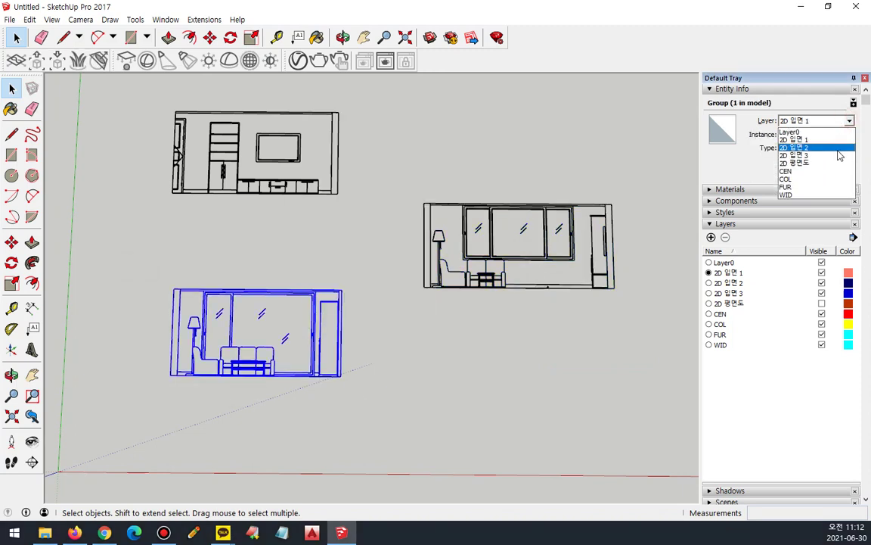
left_click(828, 151)
left_click(496, 315)
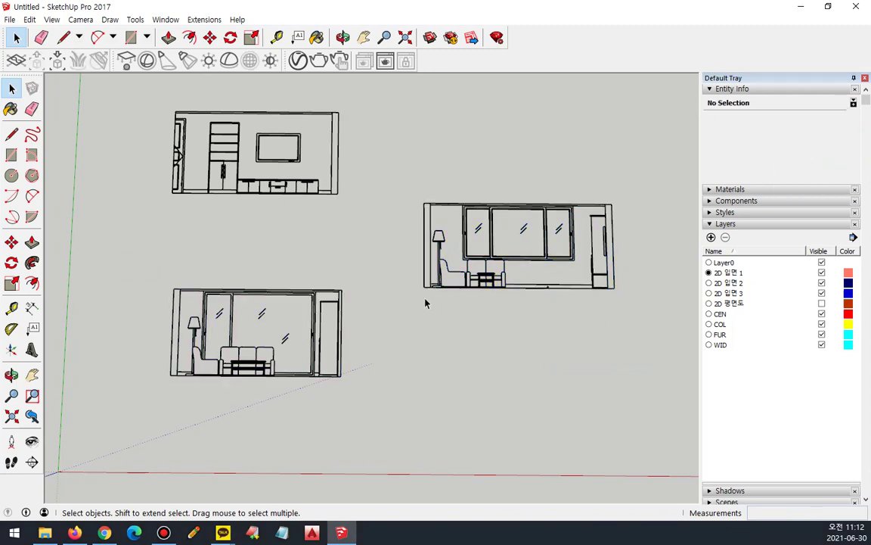
Delete the leftover imported layers CEN, COL, FUR and WID
scroll(307, 250, "down", 1)
left_click(720, 314)
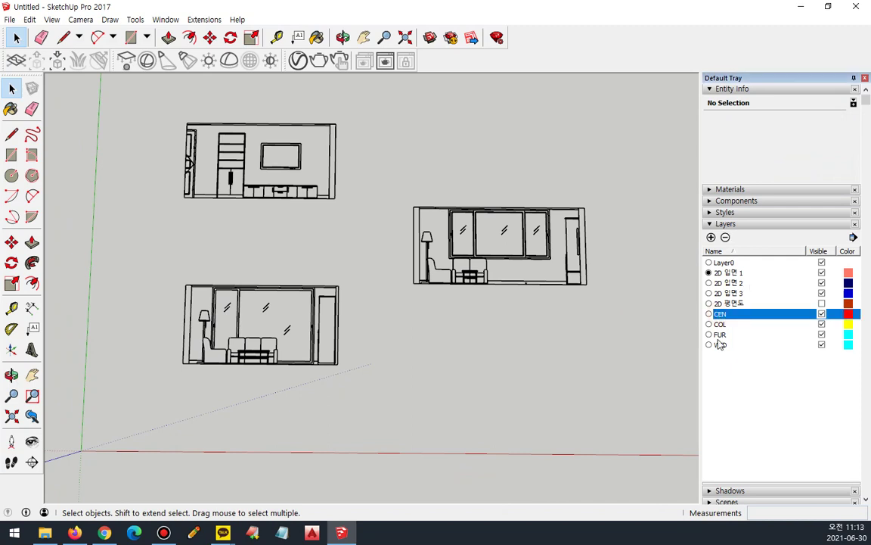
left_click(720, 345, "shift")
left_click(726, 237)
left_click(394, 293)
left_click(461, 307)
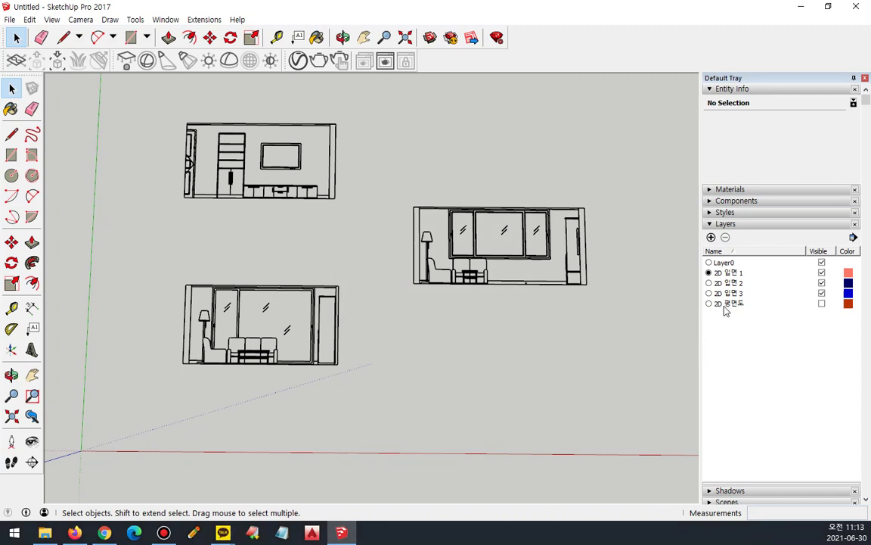
Show the 2D 평면도 layer so that the floor plan displays together with the elevations
left_click(821, 303)
left_click(401, 355)
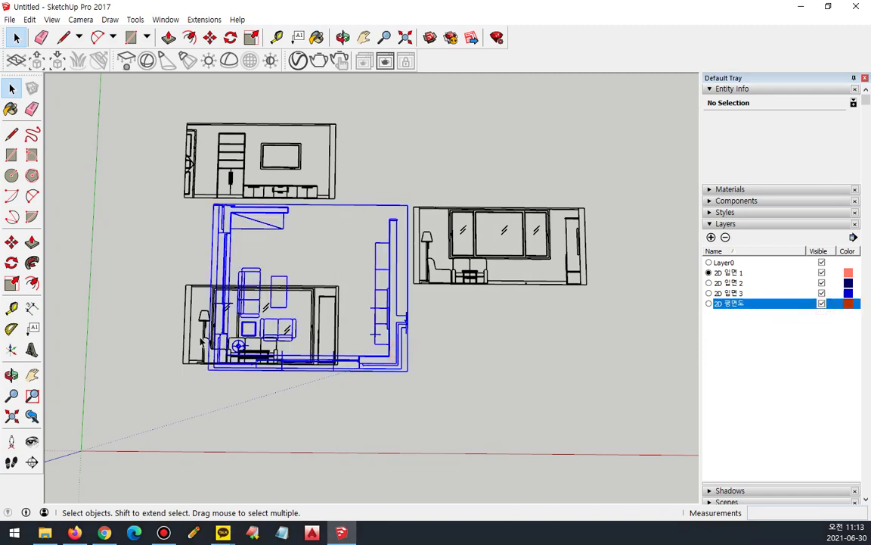
left_click(192, 198)
Move the 2D 입면 3 elevation group about 3961 mm so that it sits left of the floor plan
left_click(185, 332)
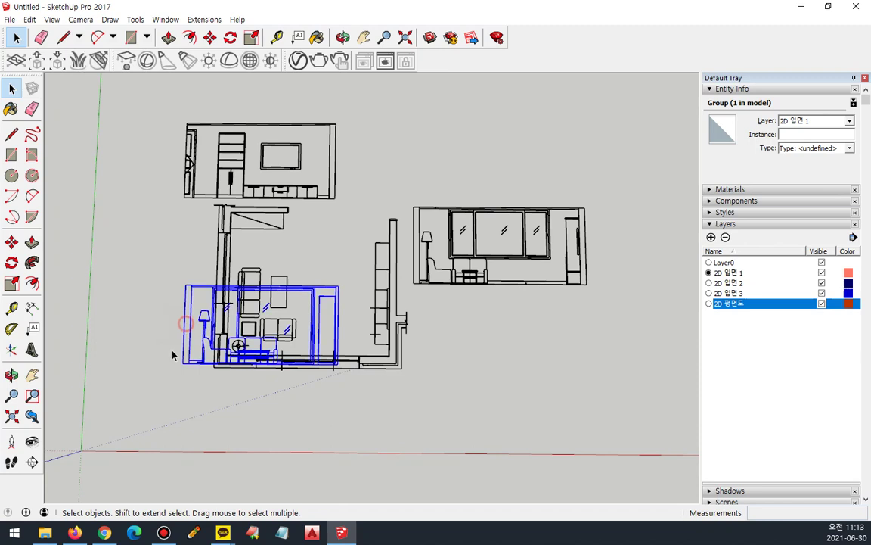
left_click(12, 241)
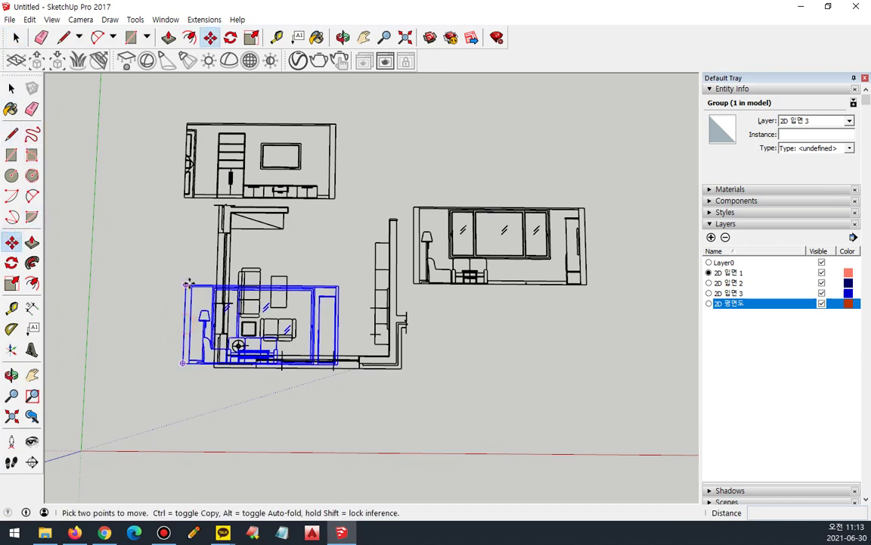
left_click(193, 284)
left_click(67, 241)
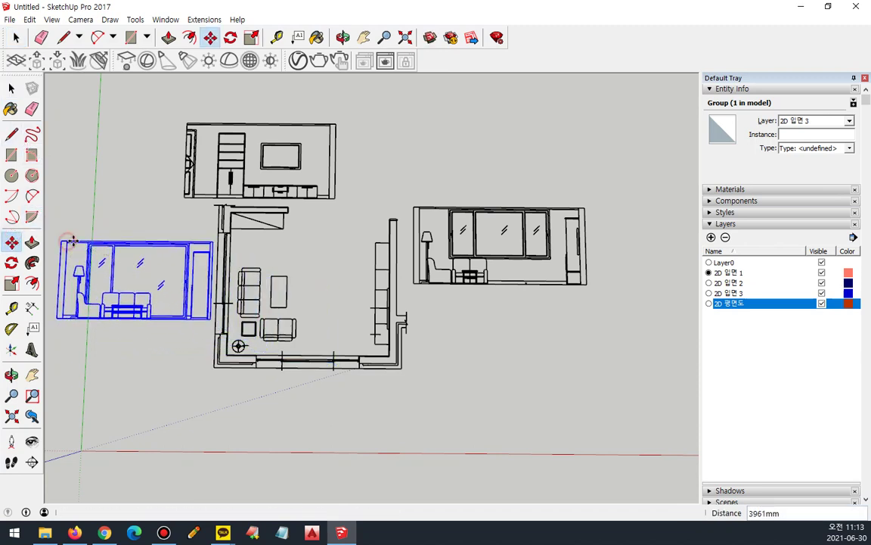
key("space")
Move the 2D 입면 2 window elevation group so that it sits just below the floor plan
left_click(443, 211)
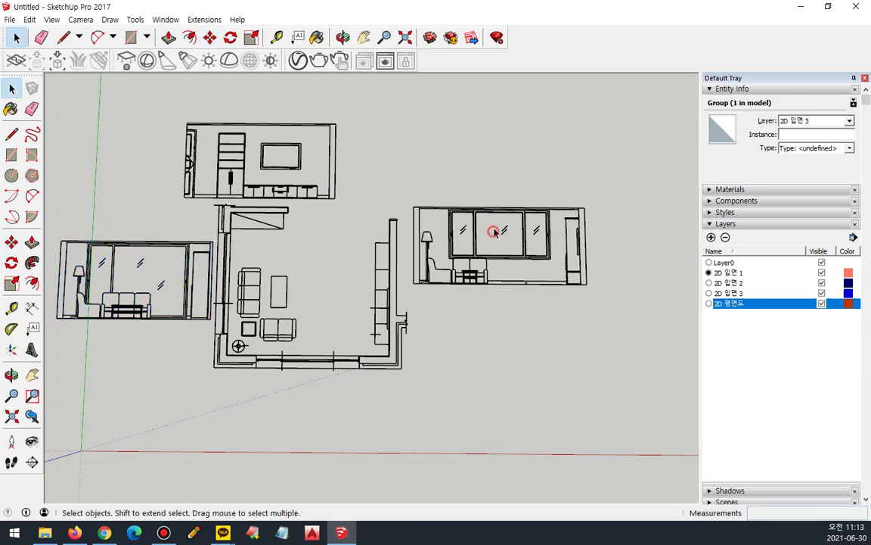
left_click(505, 212)
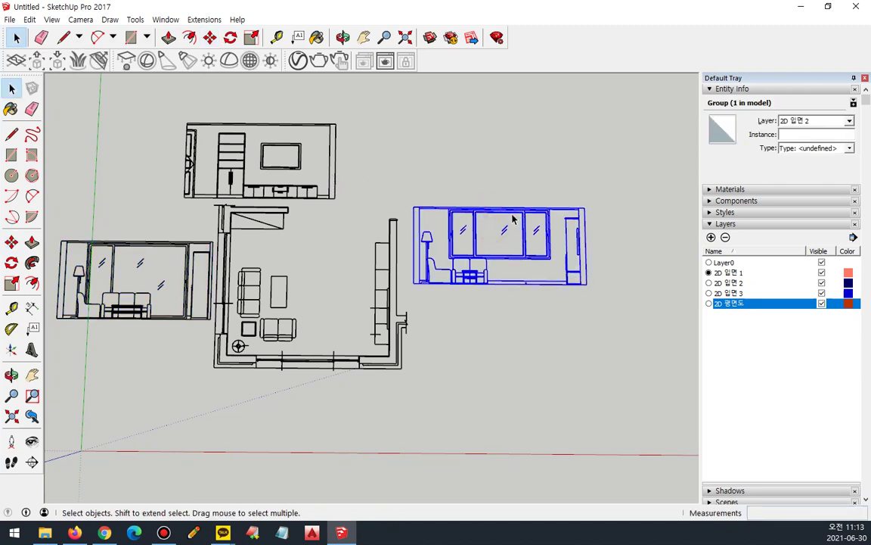
key("m")
left_click(273, 402)
key("space")
Move the 2D 입면 1 TV-wall elevation group about 8080 mm so that it sits right of the floor plan
left_click(323, 199)
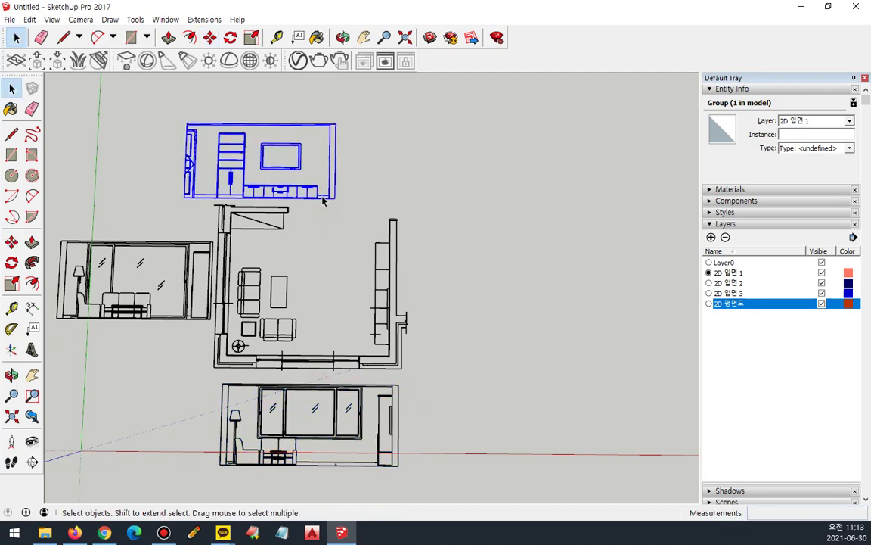
key("m")
left_click(323, 199)
left_click(575, 305)
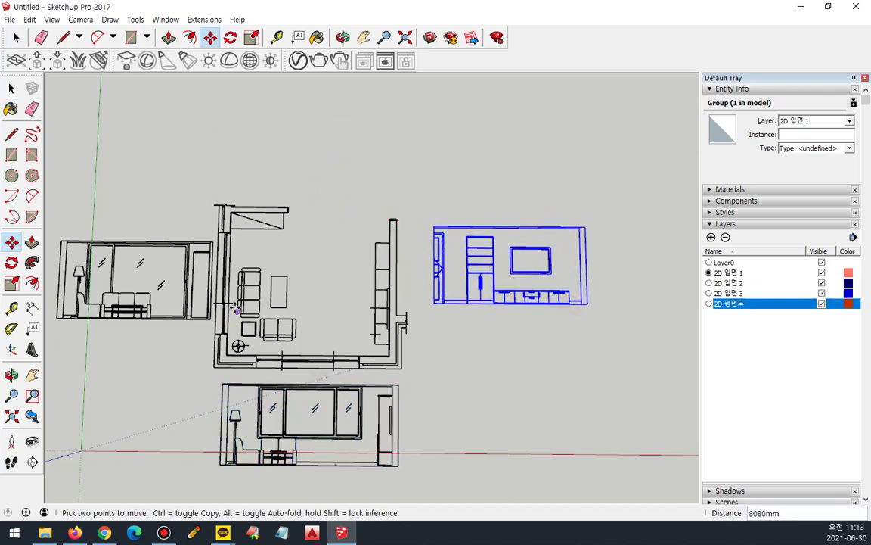
middle_click_drag(237, 311, 343, 342)
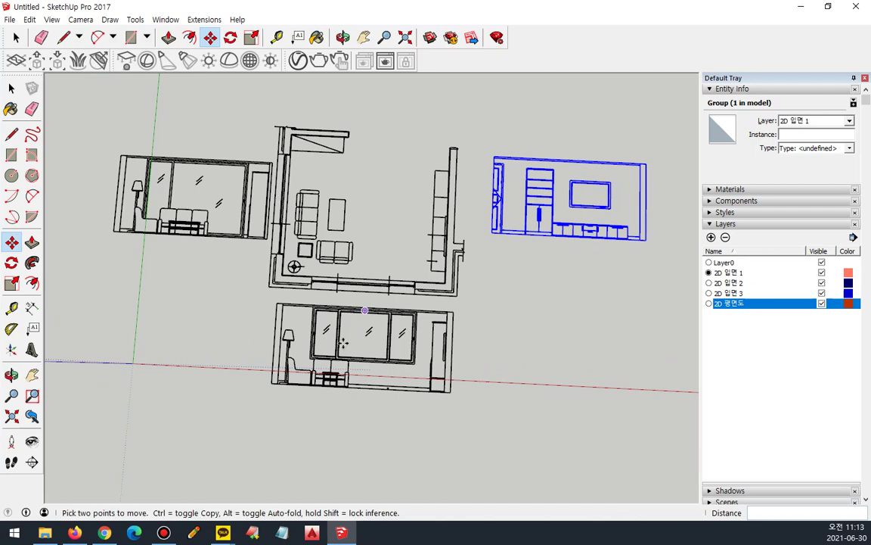
key("space")
middle_click_drag(226, 257, 327, 135)
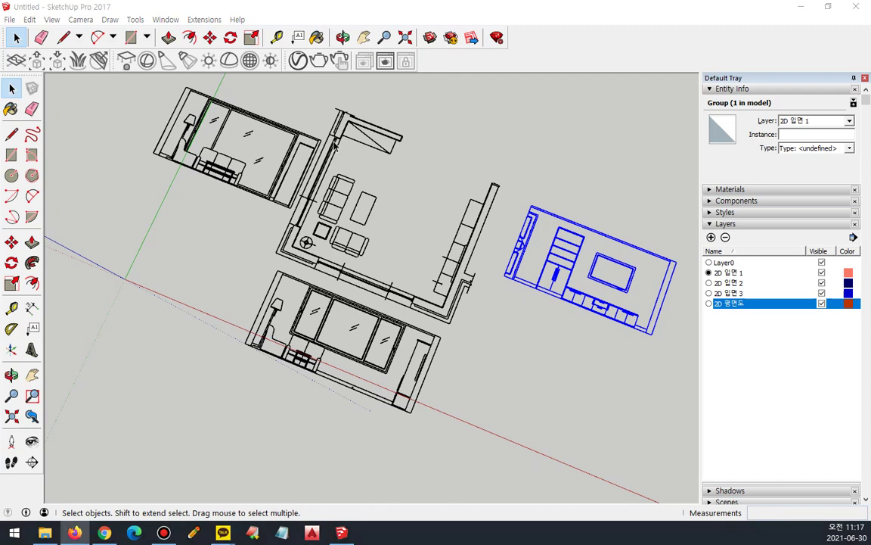
mouse_move(460, 180)
left_mouse_down()
mouse_move(399, 144)
mouse_move(478, 155)
left_mouse_up()
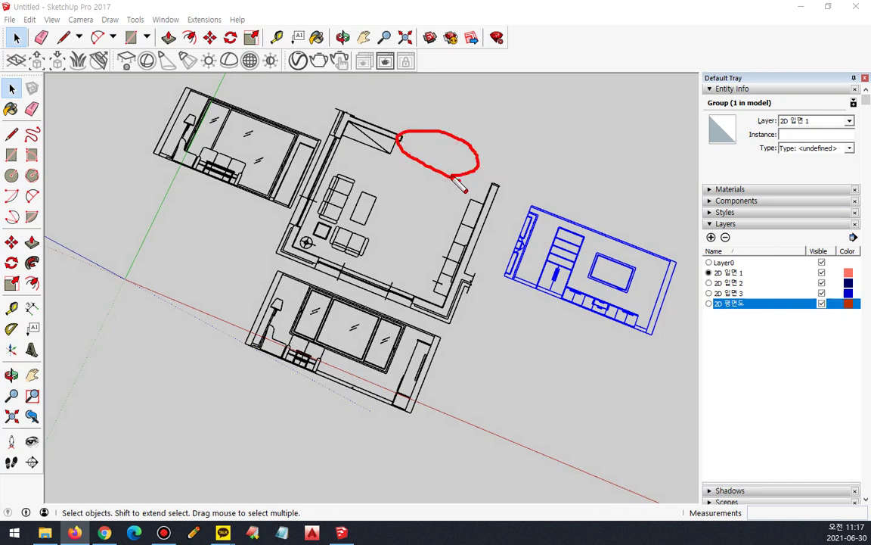
mouse_move(350, 297)
left_mouse_down()
mouse_move(323, 254)
mouse_move(388, 302)
left_mouse_up()
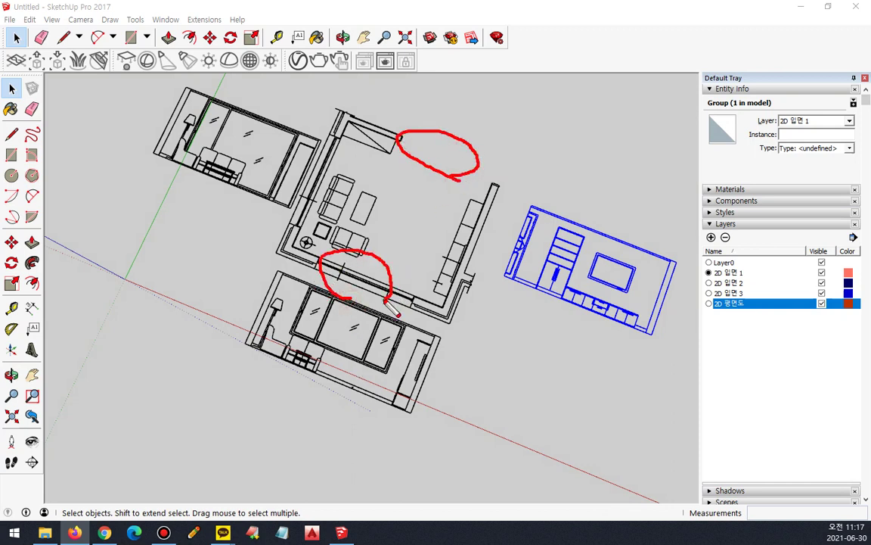
mouse_move(347, 378)
left_mouse_down()
mouse_move(312, 311)
mouse_move(366, 373)
left_mouse_up()
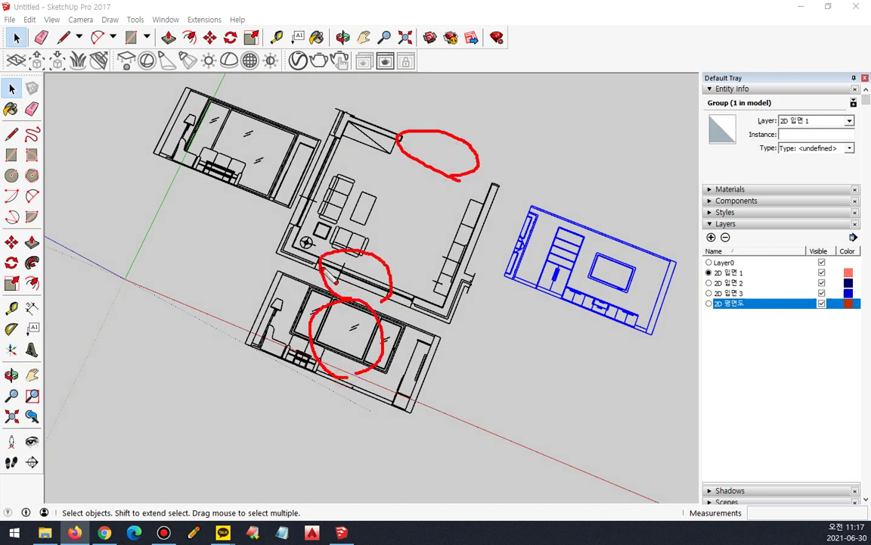
key("e")
mouse_move(307, 204)
left_mouse_down()
mouse_move(300, 192)
mouse_move(342, 210)
left_mouse_up()
mouse_move(246, 219)
left_mouse_down()
mouse_move(289, 148)
mouse_move(252, 196)
mouse_move(242, 126)
mouse_move(227, 198)
left_mouse_up()
key("e")
mouse_move(349, 304)
left_mouse_down()
mouse_move(362, 271)
mouse_move(360, 288)
left_mouse_up()
key("e")
mouse_move(344, 250)
left_mouse_down()
mouse_move(346, 304)
mouse_move(333, 260)
left_mouse_up()
key("e")
mouse_move(331, 189)
left_mouse_down()
mouse_move(326, 201)
mouse_move(313, 177)
left_mouse_up()
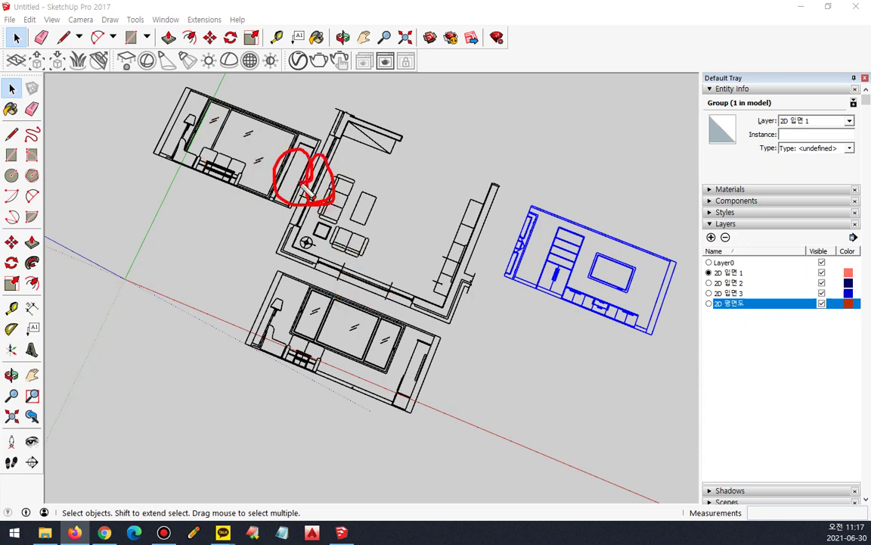
key("e")
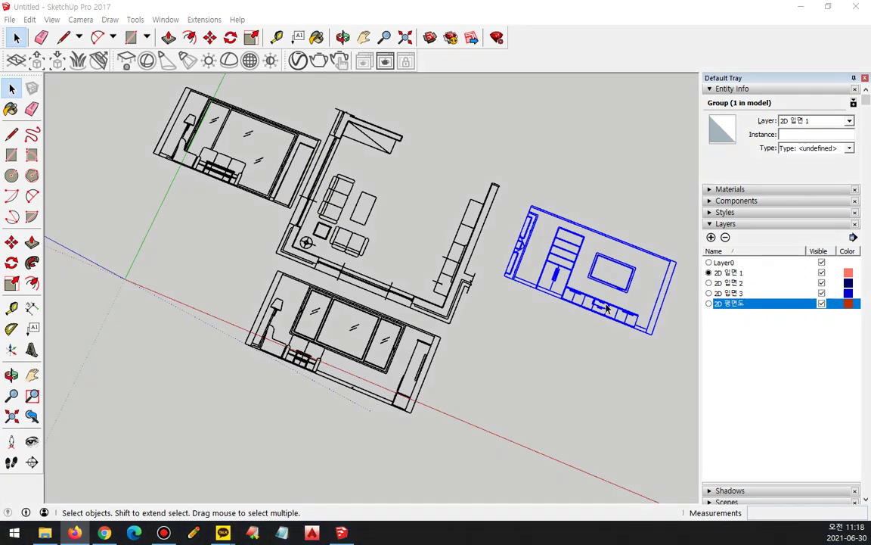
mouse_move(662, 307)
left_mouse_down()
mouse_move(668, 289)
mouse_move(476, 323)
mouse_move(458, 318)
left_mouse_up()
mouse_move(529, 230)
left_mouse_down()
mouse_move(539, 244)
mouse_move(512, 172)
left_mouse_up()
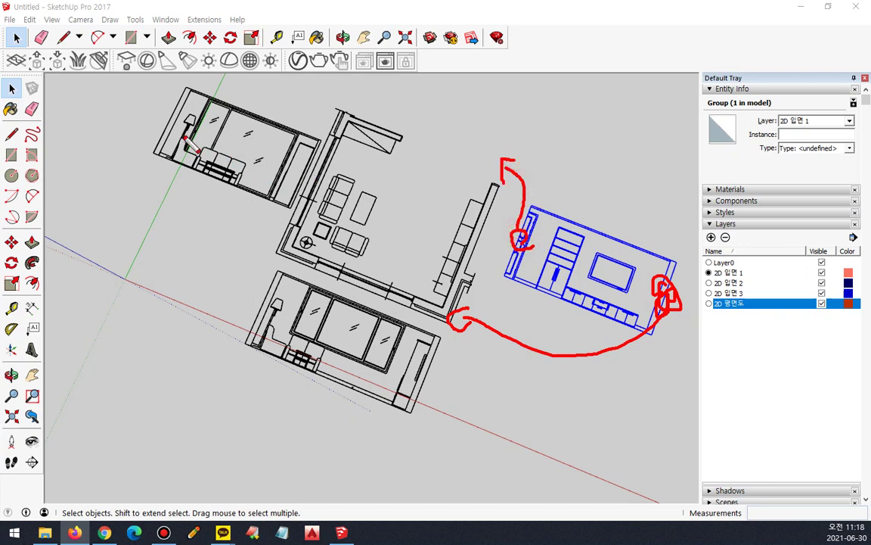
left_click_drag(162, 125, 253, 245)
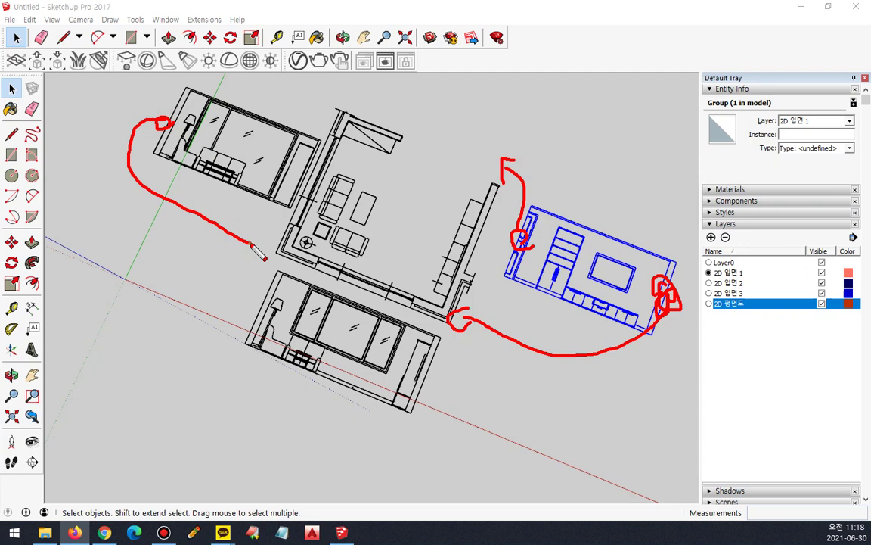
left_click_drag(288, 167, 342, 114)
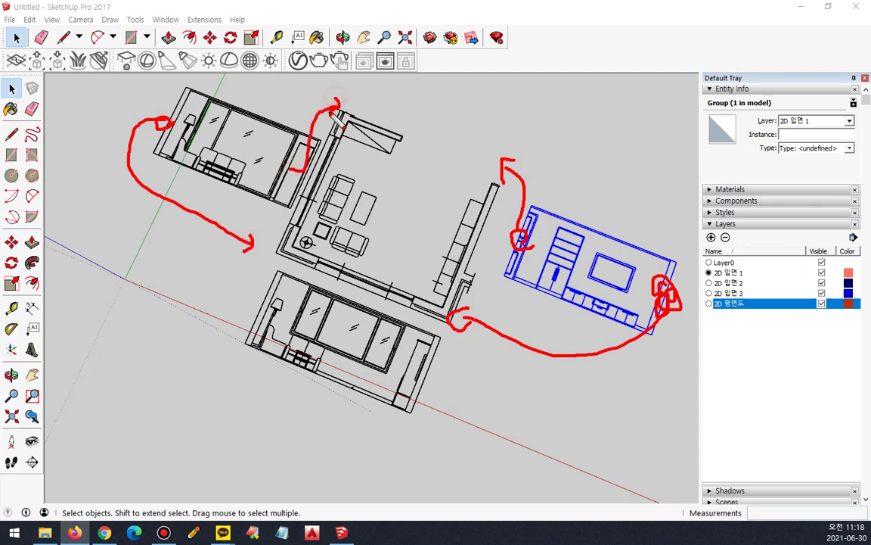
left_click_drag(339, 406, 309, 324)
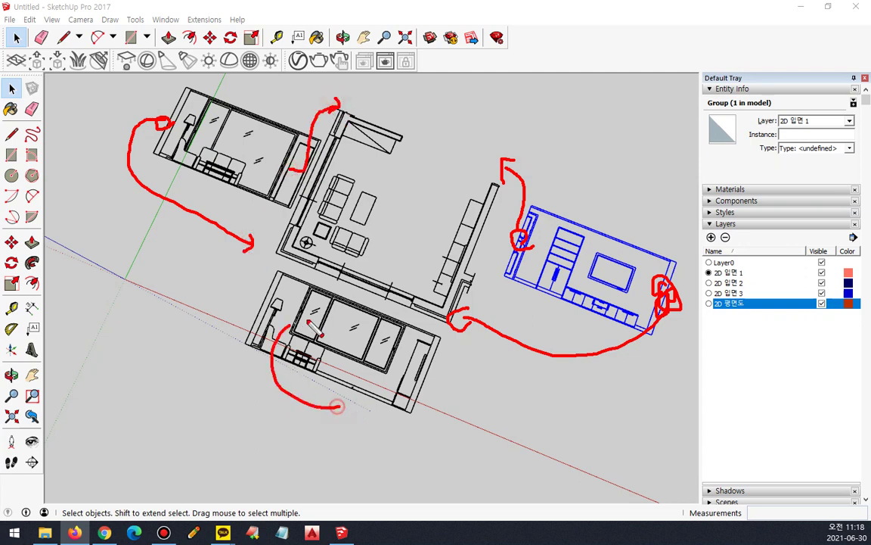
key("Escape")
Rotate the 2D 입면 1 elevation group 90° flat on the ground about its lower-right corner to parallel the plan's side wall
middle_click_drag(429, 427, 401, 420)
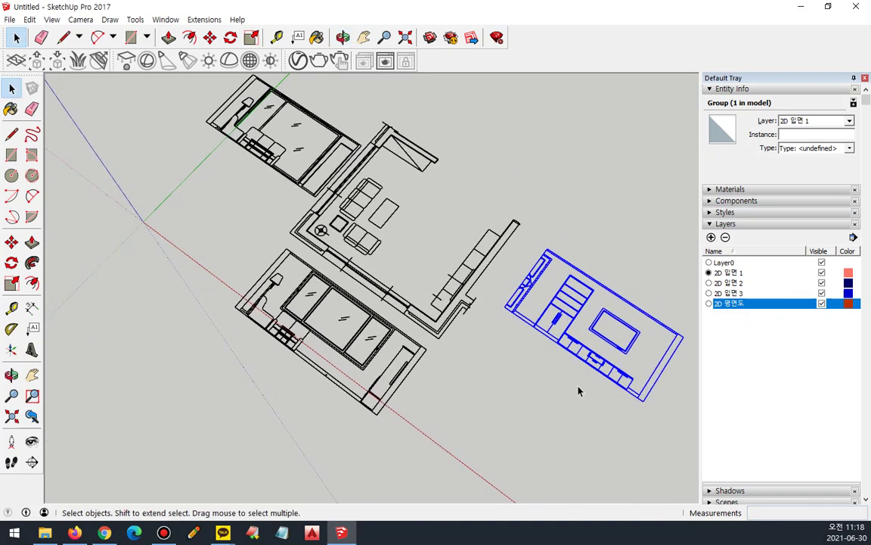
key("r")
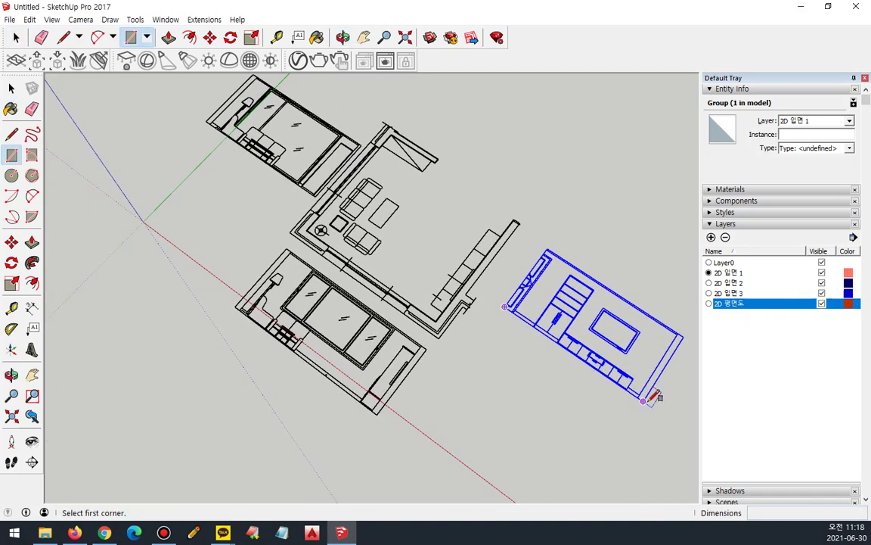
key("q")
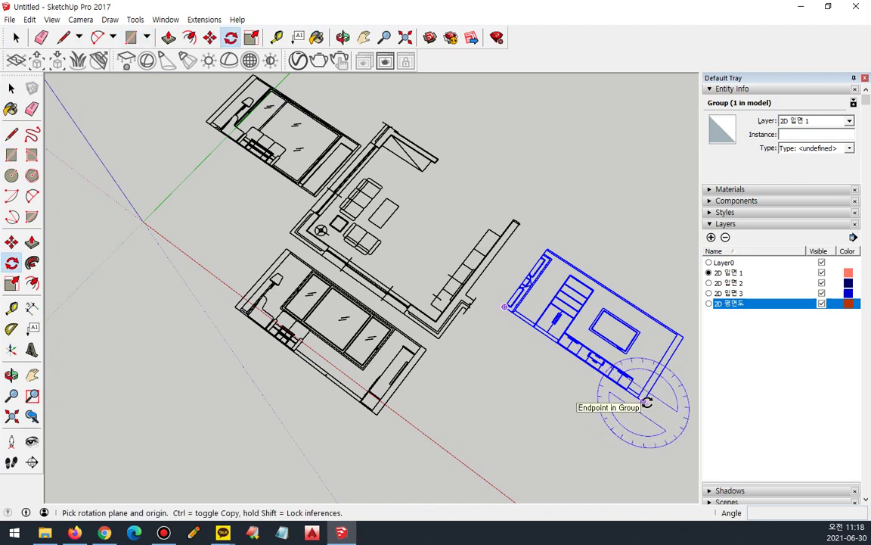
left_click(642, 401)
left_click(528, 324)
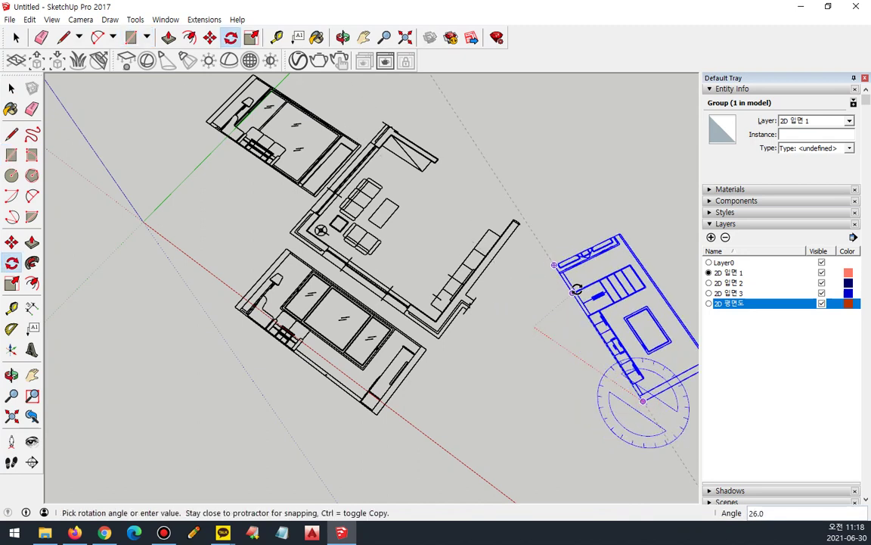
key("Escape")
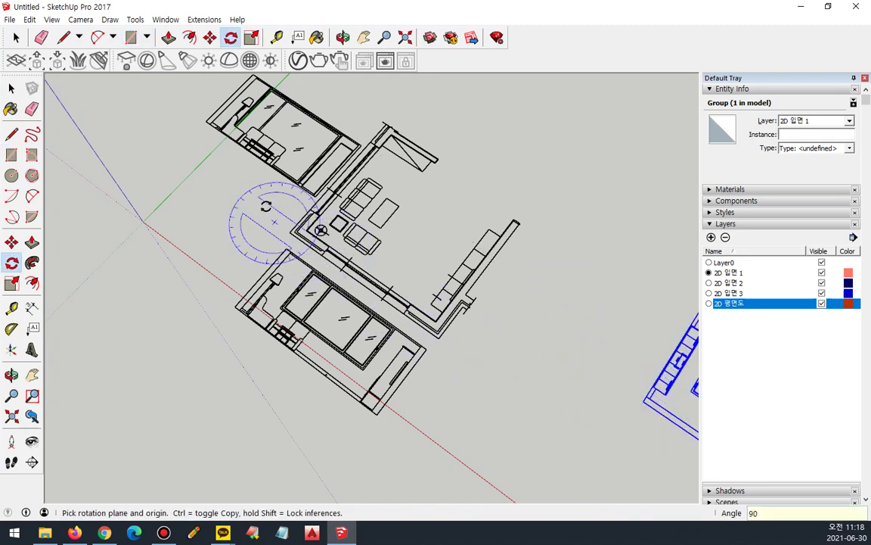
Rotate the 2D 입면 3 elevation group 90° flat on the ground about its lower-left corner
key("space")
left_click(259, 160)
key("q")
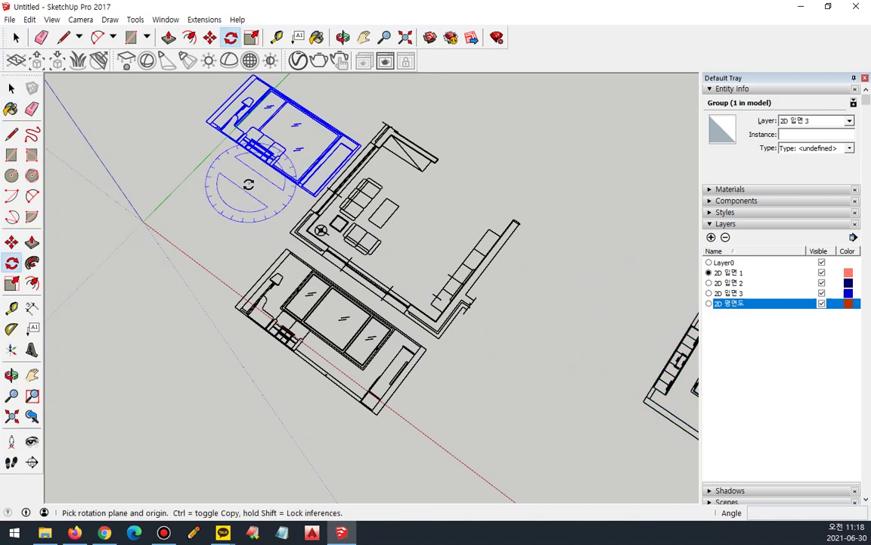
left_click(204, 122)
left_click(298, 184)
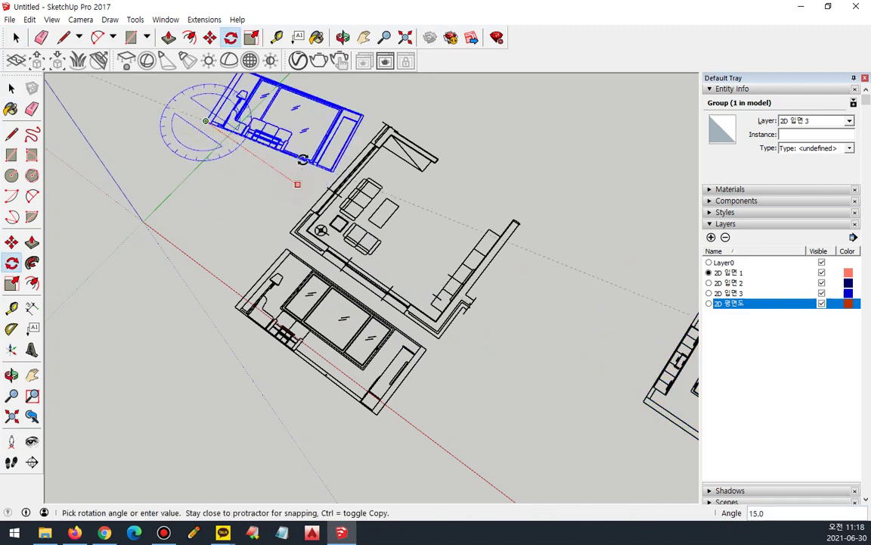
left_click(303, 160)
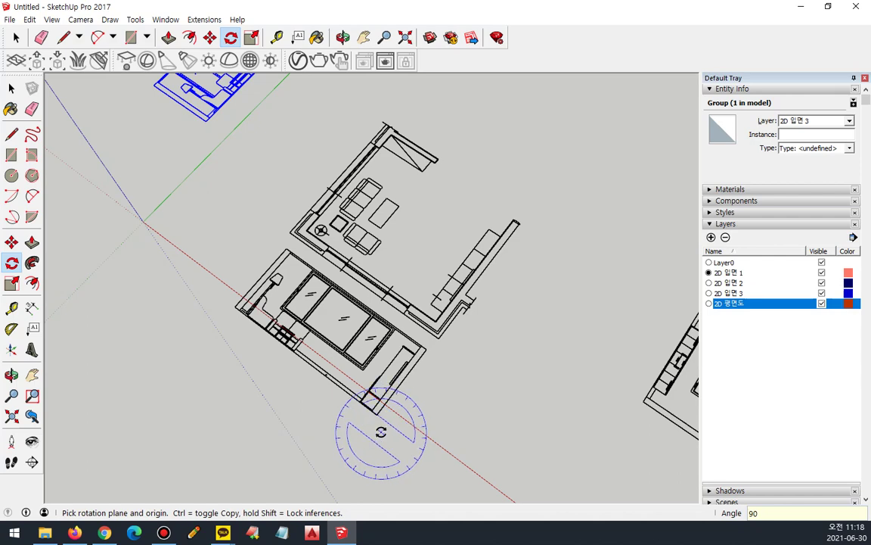
middle_click_drag(459, 412, 292, 360)
key("Left")
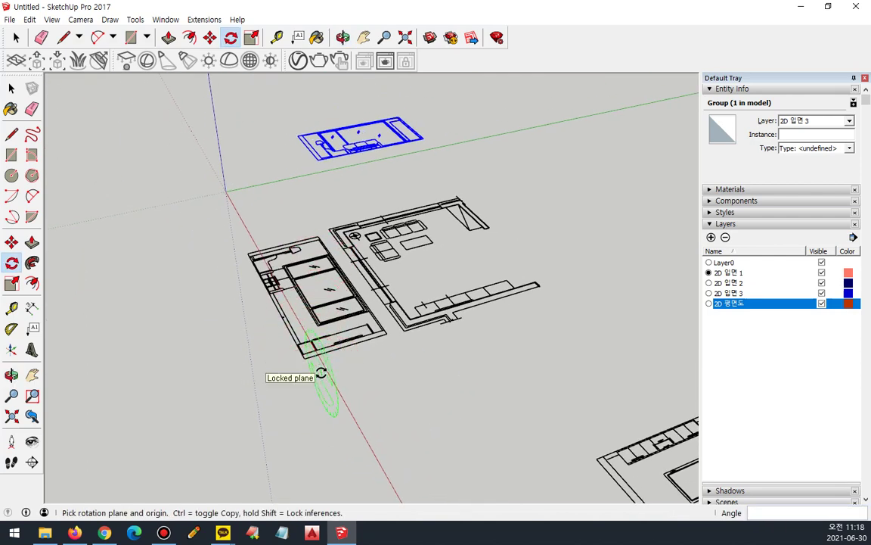
key("Right")
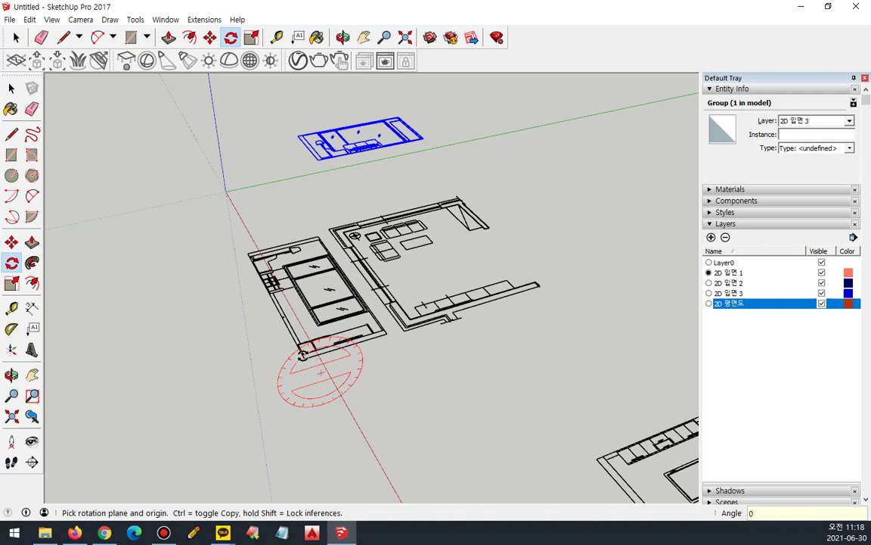
left_click(302, 352)
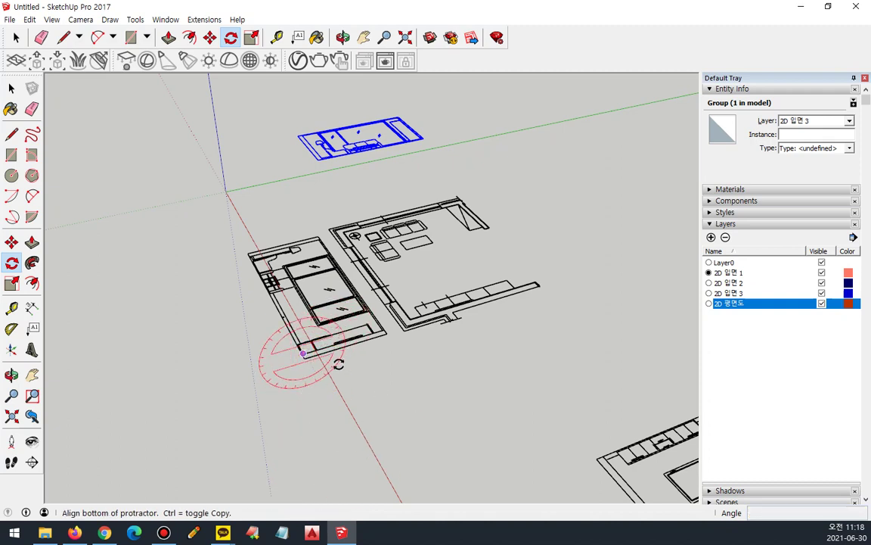
key("Escape")
Stand the 2D 입면 2 elevation group upright by rotating it about its bottom edge in the plane perpendicular to the red axis
key("space")
left_click(284, 321)
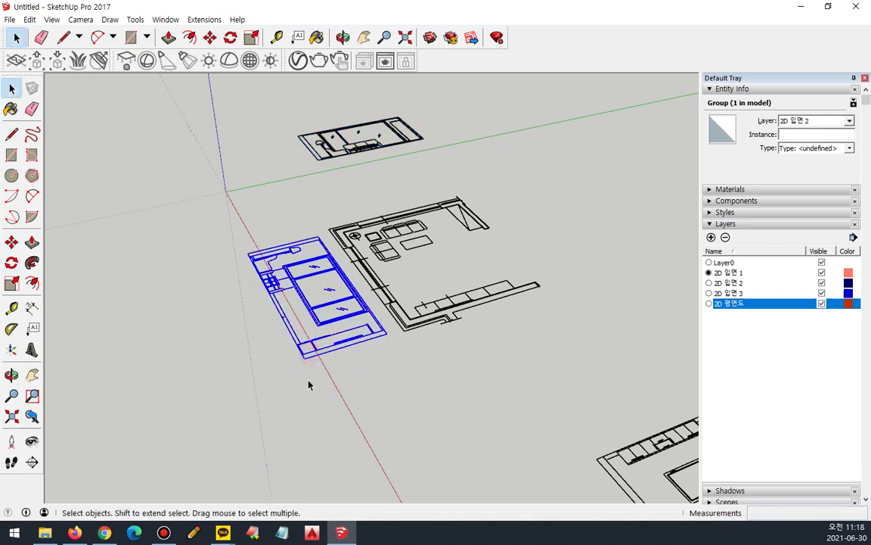
key("q")
key("Right")
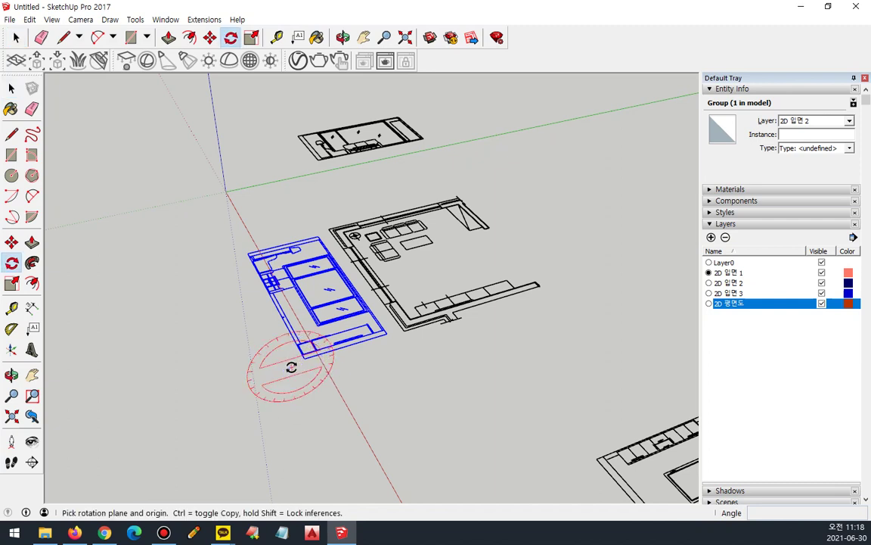
left_click(303, 357)
left_click(383, 334)
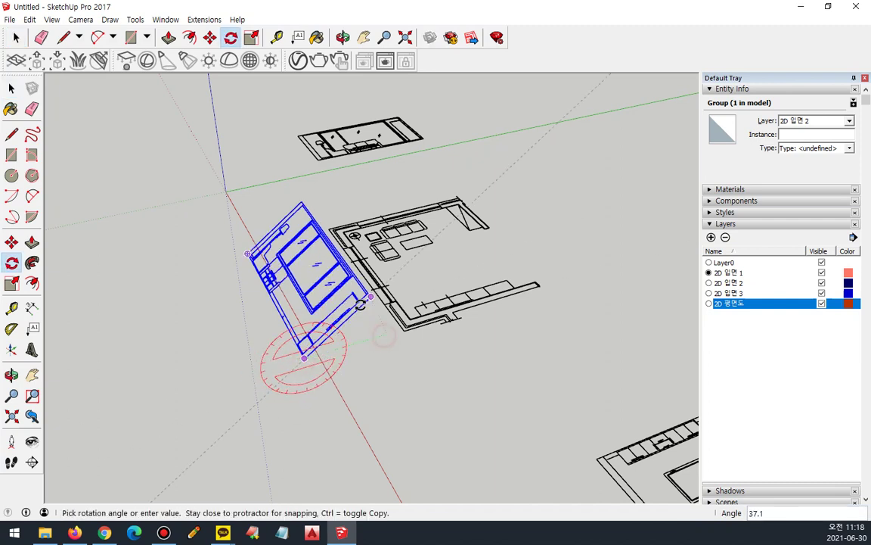
key("Return")
Stand the 2D 입면 3 elevation group upright by rotating it 90° about its bottom edge along the green axis
middle_click_drag(333, 227, 575, 233)
key("space")
left_click(173, 219)
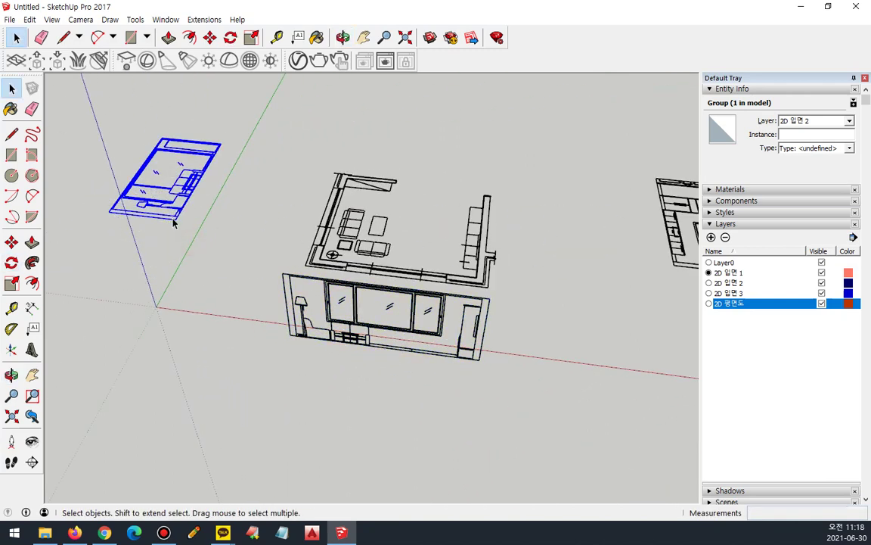
key("q")
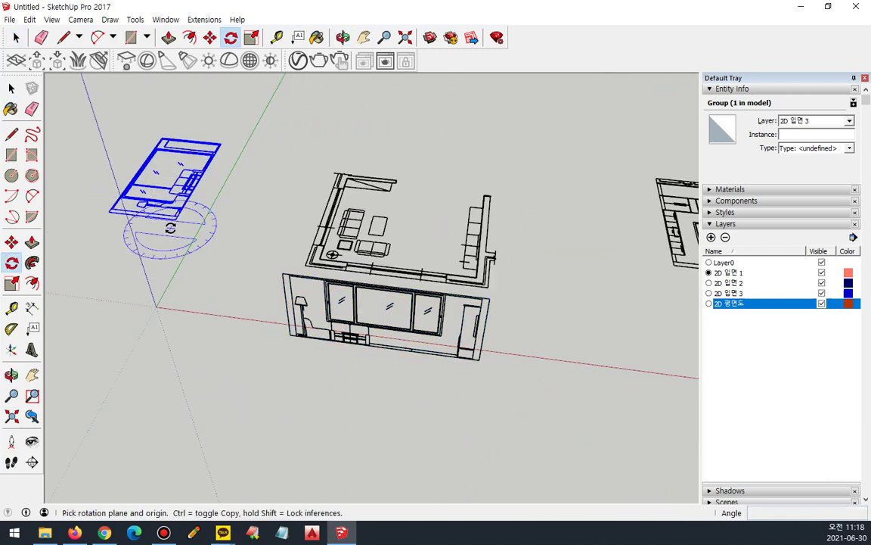
left_click(174, 220)
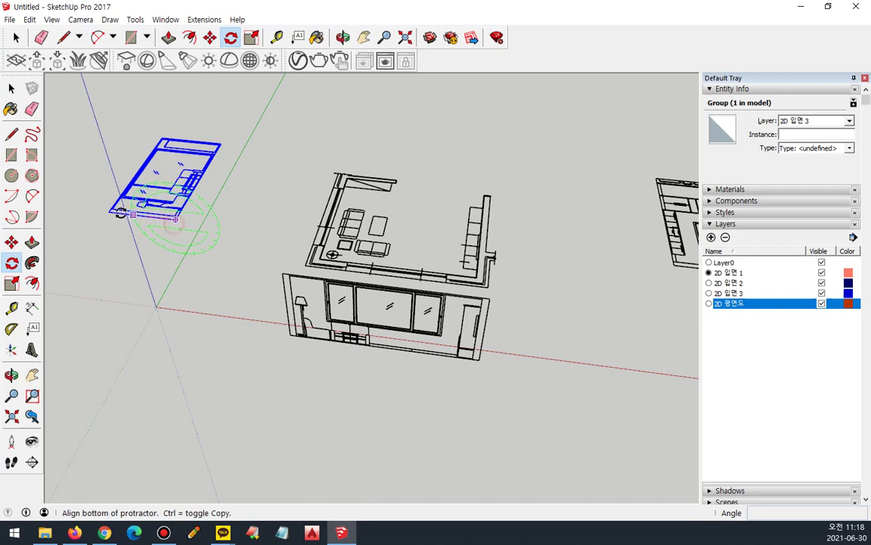
left_click(110, 211)
left_click(131, 165)
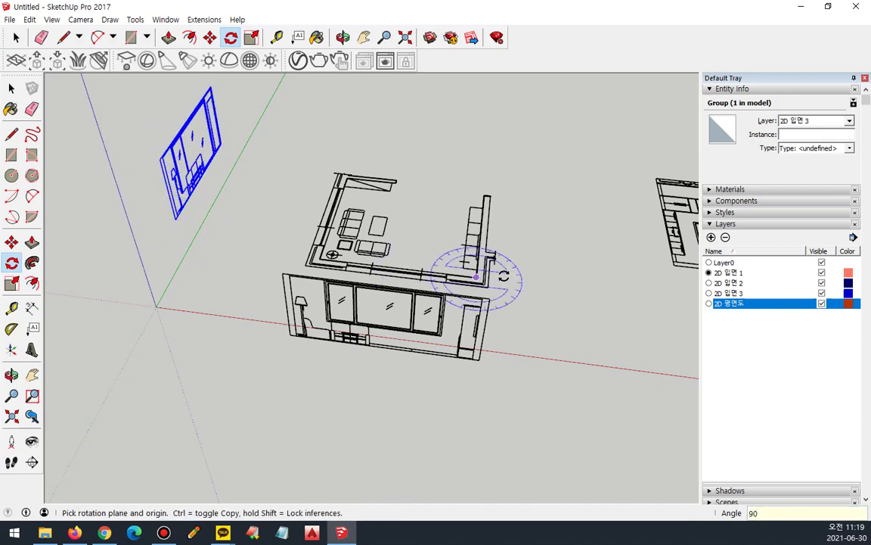
Stand the 2D 입면 1 elevation group upright by rotating it 90° about its bottom edge
middle_click_drag(539, 271, 352, 301)
key("space")
left_click_drag(521, 311, 394, 272)
key("q")
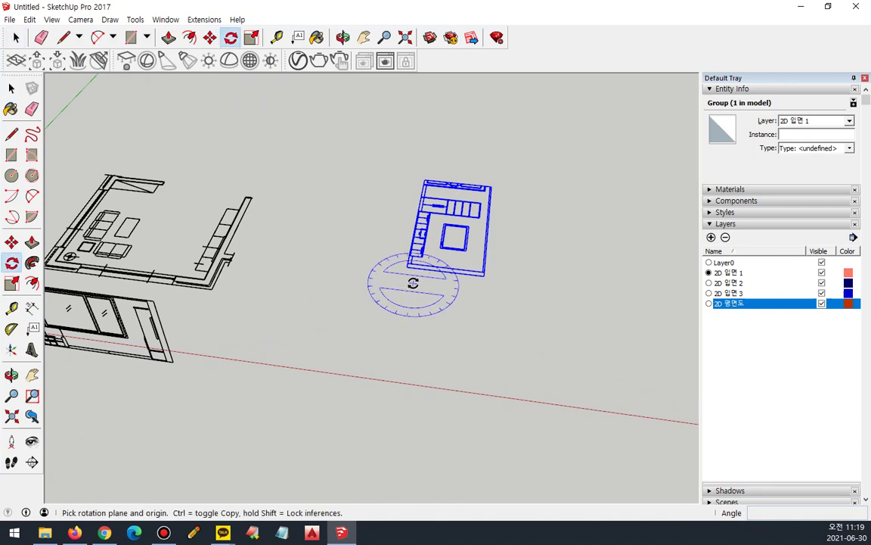
left_click_drag(407, 266, 481, 274)
type("90")
key("Return")
Move the 2D 입면 1 elevation group by its inner wall corner onto the matching inner corner of the floor plan
middle_click_drag(431, 303, 224, 288)
key("space")
key("m")
scroll(334, 265, "up", 2)
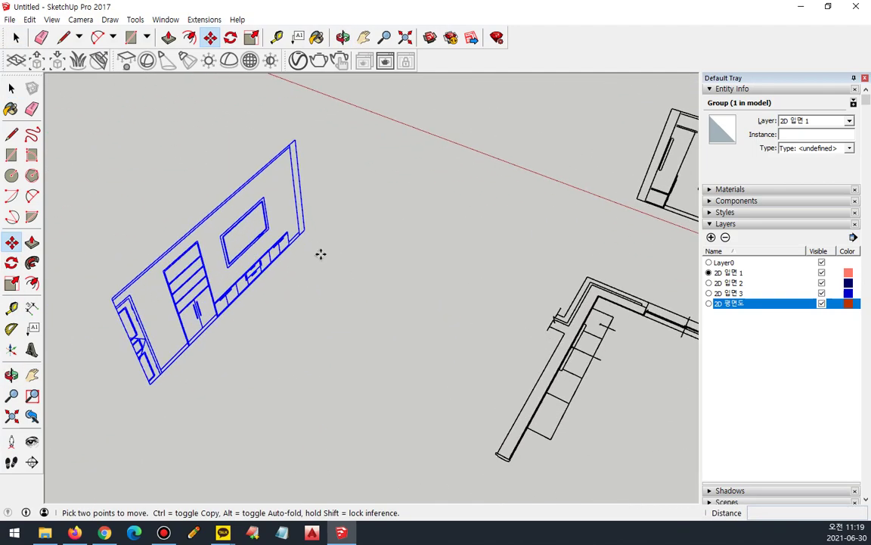
scroll(306, 233, "up", 3)
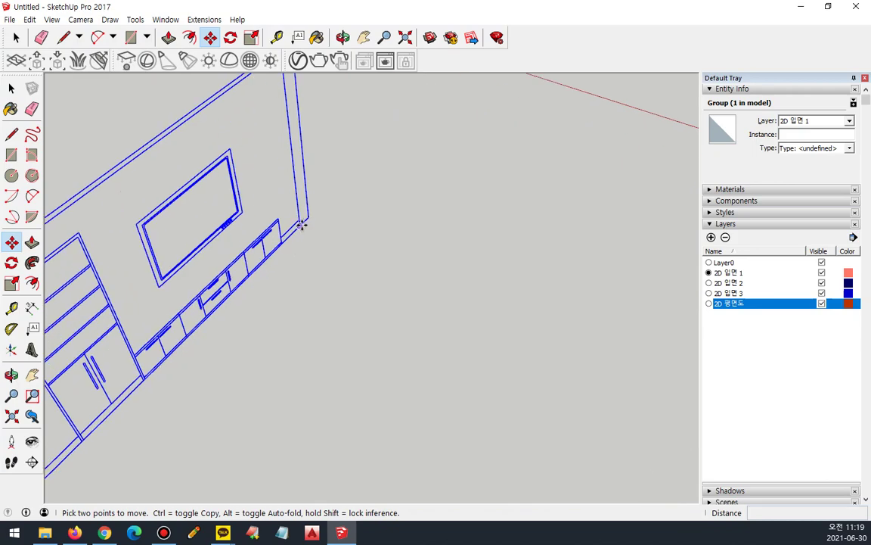
left_click(300, 228)
scroll(300, 228, "down", 4)
middle_click_drag(457, 277, 394, 258)
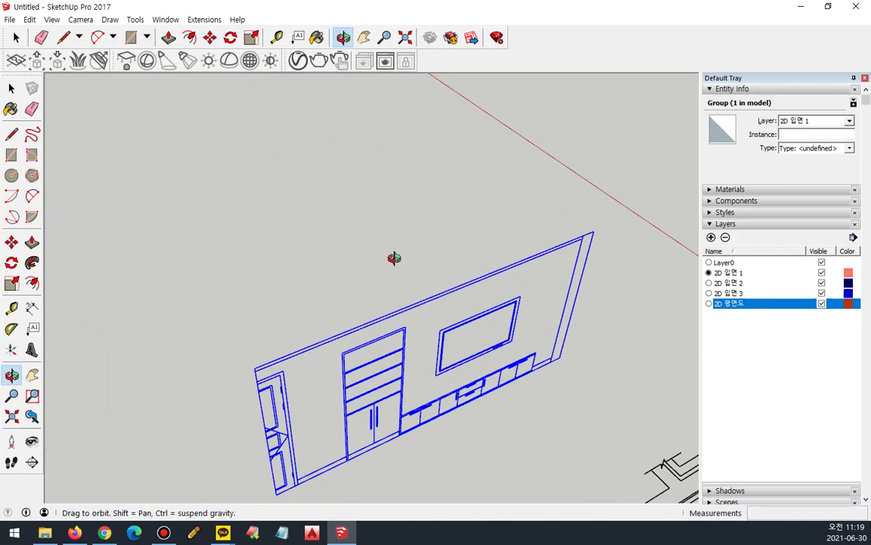
middle_click_drag(552, 344, 238, 158, "shift")
scroll(389, 280, "up", 6)
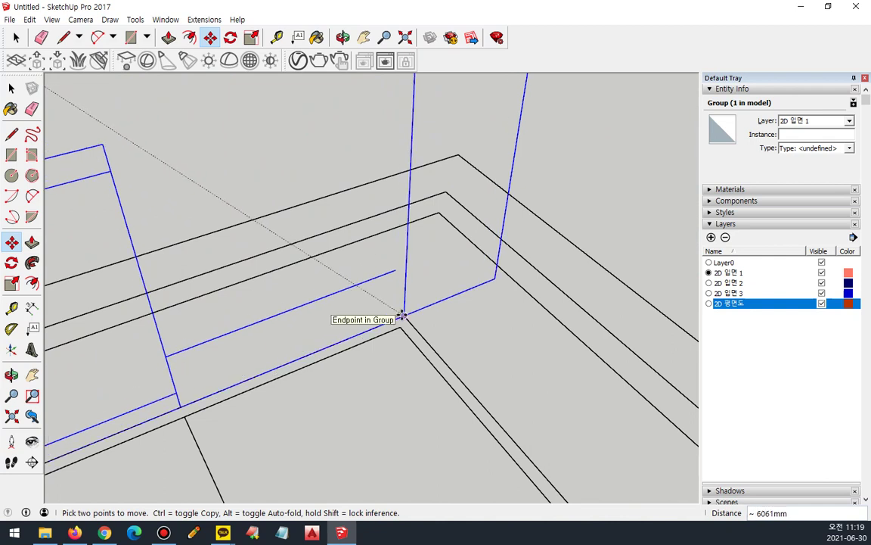
left_click(403, 315)
key("space")
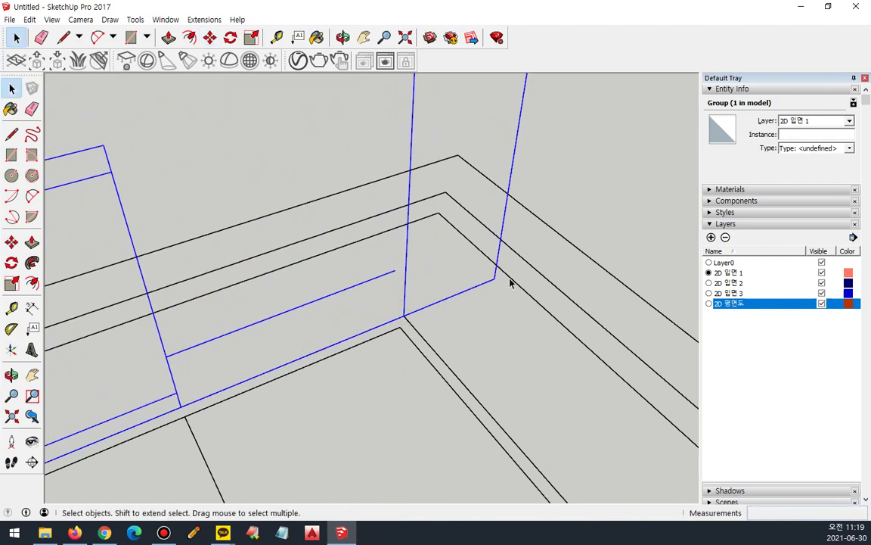
left_click(481, 344)
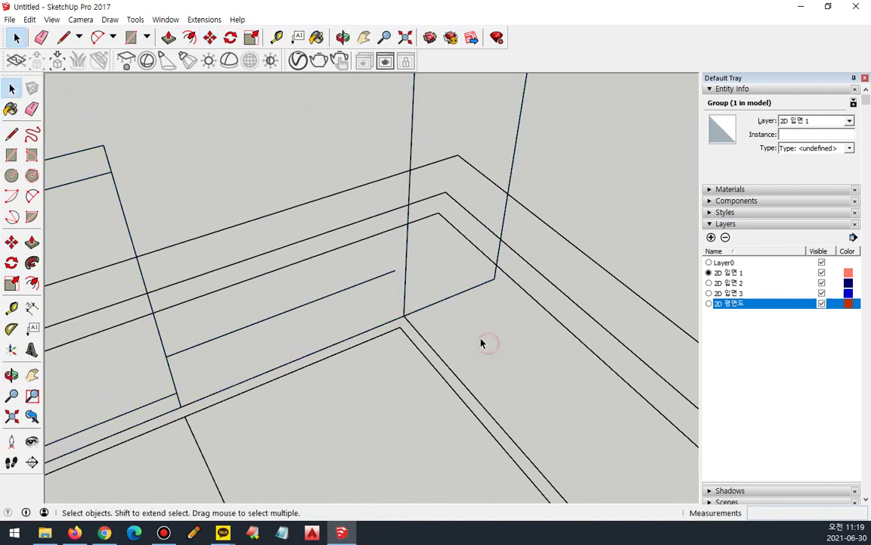
Move the 2D 입면 2 elevation group so its inner wall corner meets the floor plan's inner corner beside the TV wall
left_click(11, 415)
middle_click_drag(211, 360, 331, 146)
scroll(333, 136, "up", 5)
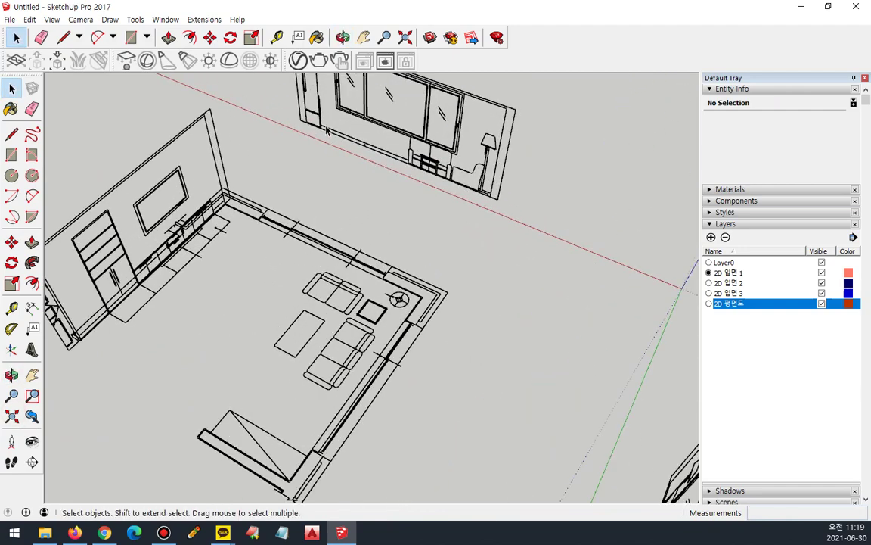
left_click(286, 127)
scroll(291, 133, "up", 5)
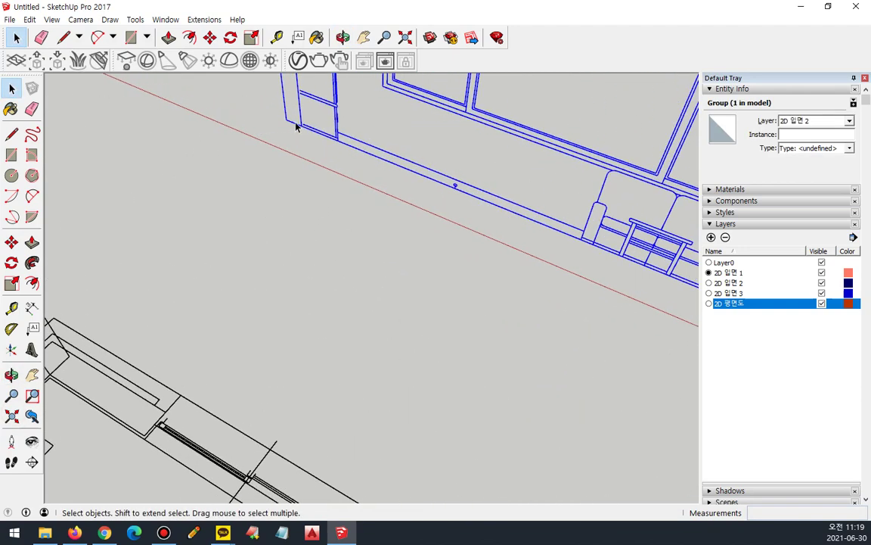
key("m")
left_click(301, 130)
scroll(301, 130, "up", 3)
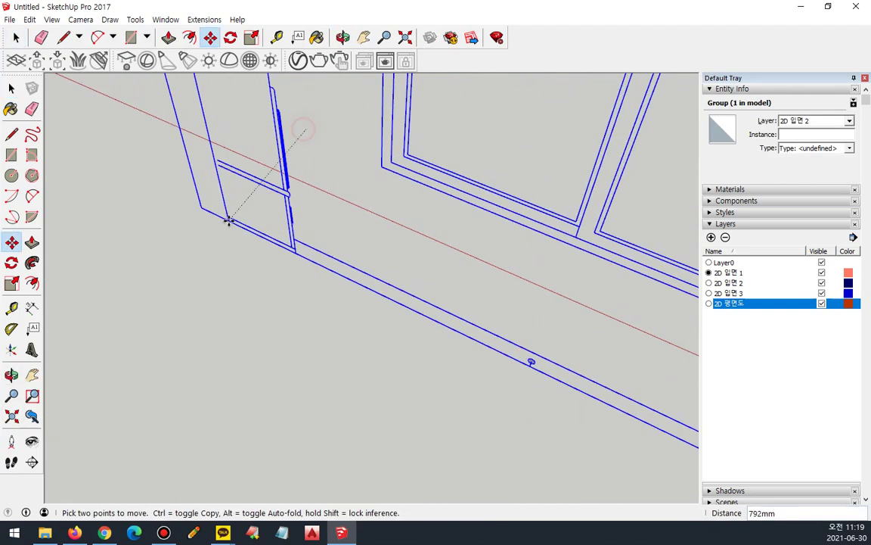
middle_click_drag(165, 322, 443, 182)
scroll(286, 301, "up", 4)
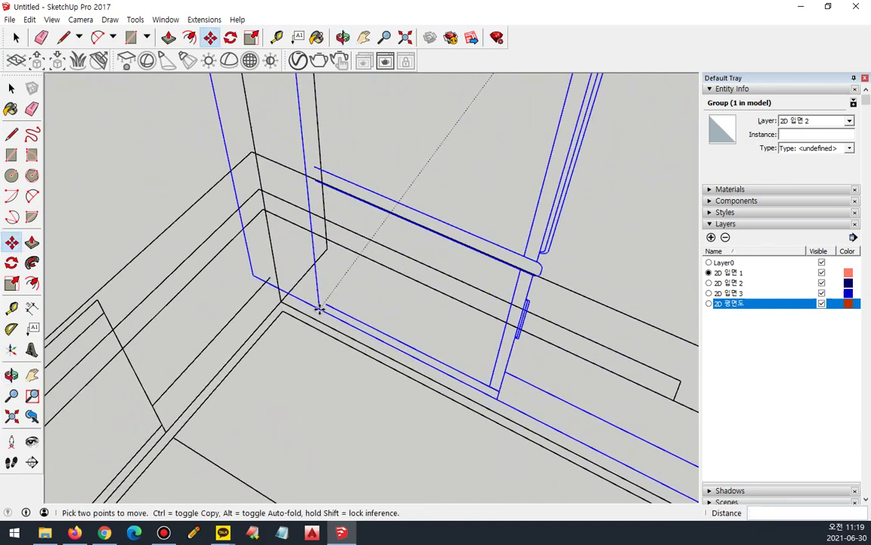
left_click(284, 302)
key("space")
left_click(366, 415)
Move the 2D 입면 3 elevation group onto the floor plan's inner corner by the floor lamp
left_click(11, 416)
middle_click_drag(216, 383, 492, 419)
left_click(408, 386)
key("m")
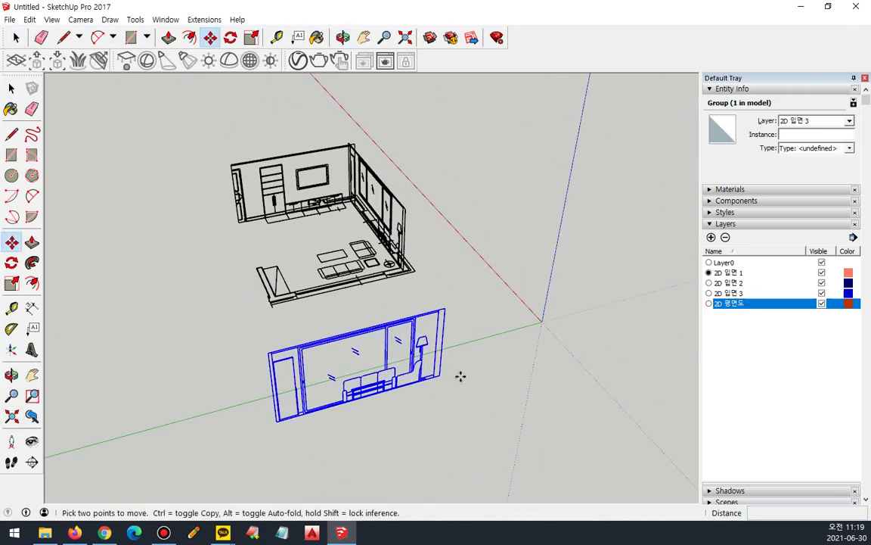
scroll(430, 387, "up", 3)
left_click(430, 378)
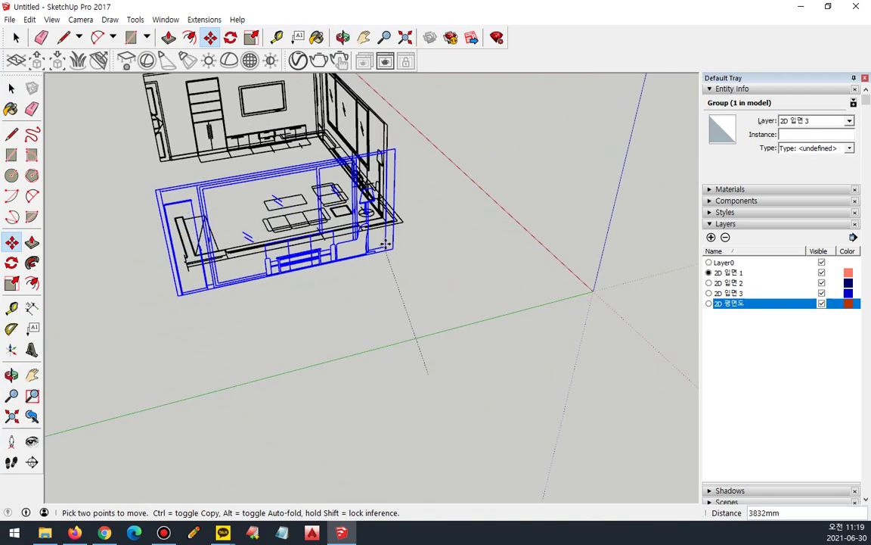
scroll(382, 220, "up", 3)
middle_click_drag(370, 219, 365, 298)
scroll(366, 274, "up", 3)
scroll(366, 276, "up", 6)
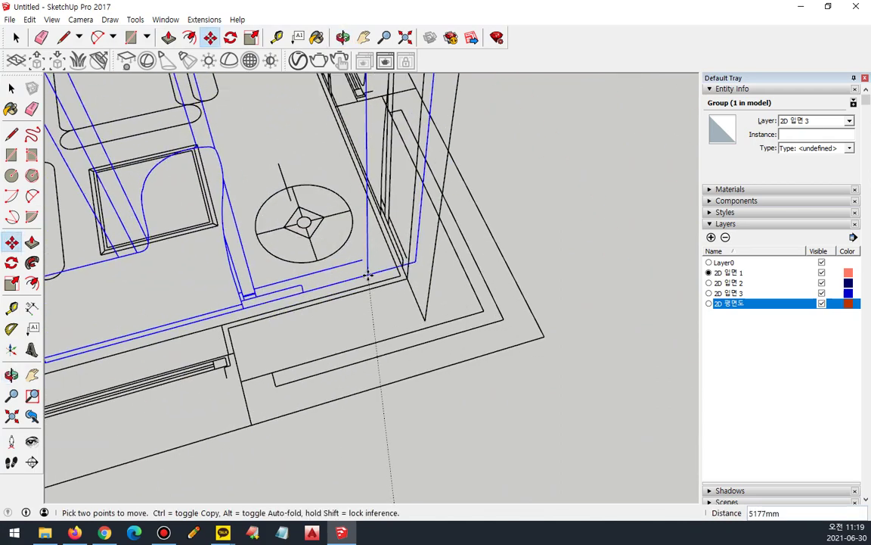
left_click(452, 279)
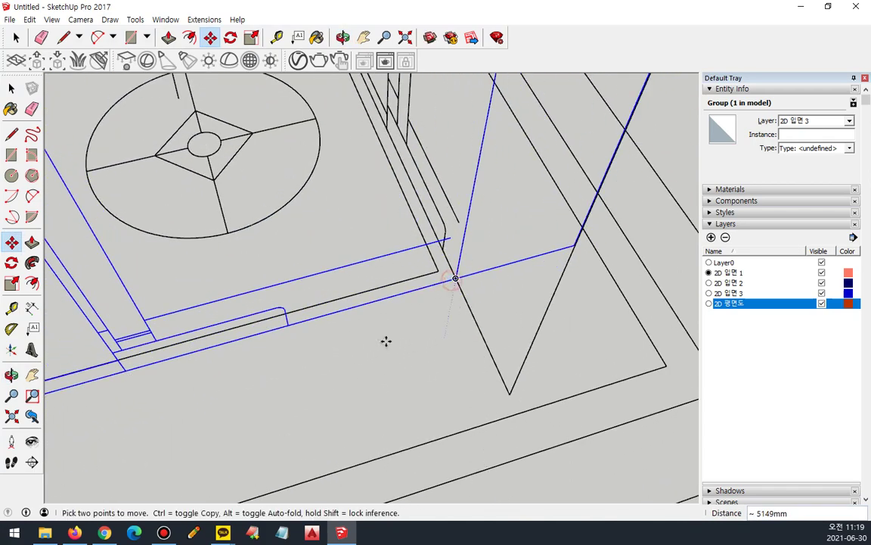
key("space")
left_click(12, 416)
middle_click_drag(336, 303, 384, 399)
left_click(385, 399)
mouse_move(391, 468)
left_mouse_down()
mouse_move(375, 389)
mouse_move(349, 355)
left_mouse_up()
mouse_move(522, 437)
left_mouse_down()
mouse_move(478, 447)
mouse_move(477, 365)
left_mouse_up()
left_click_drag(547, 415, 452, 428)
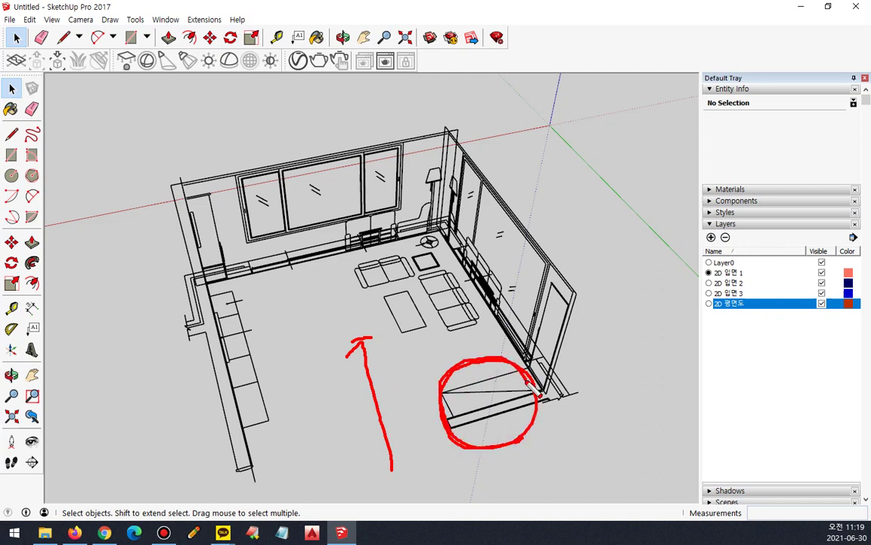
mouse_move(508, 367)
left_mouse_down()
mouse_move(451, 427)
mouse_move(530, 406)
left_mouse_up()
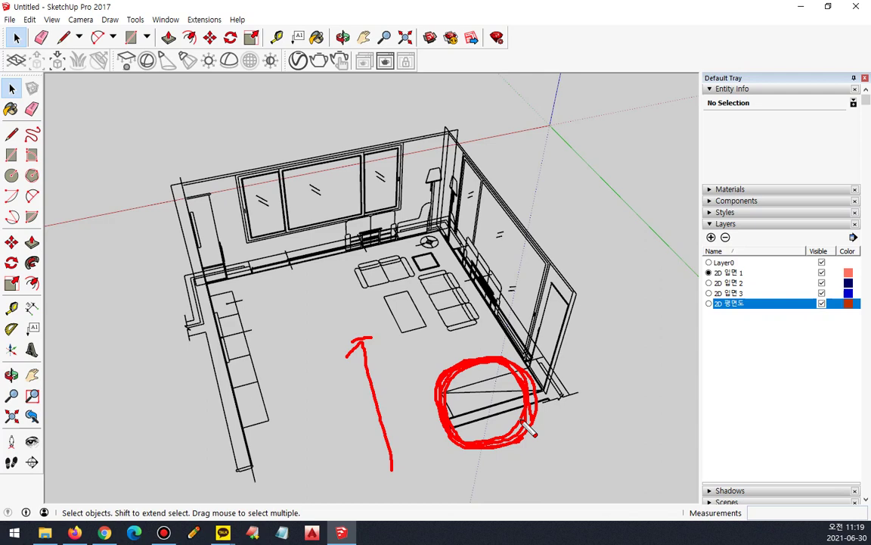
key("Escape")
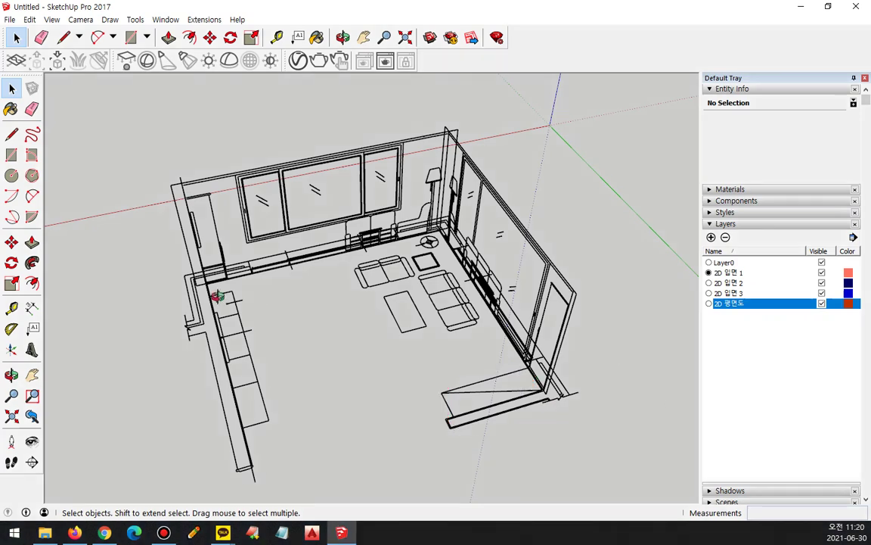
Add a layer named 3D 벽면 and make it the active layer
middle_click_drag(217, 296, 337, 275)
left_click(746, 400)
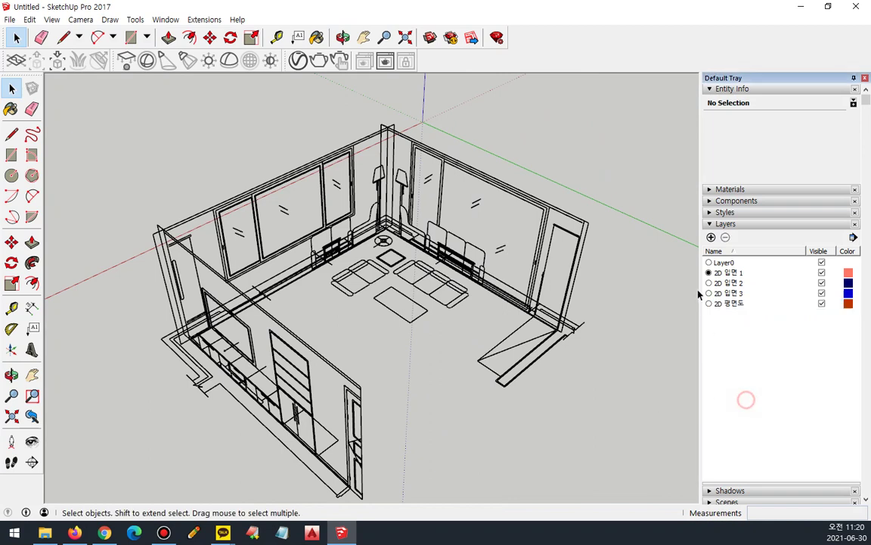
left_click(712, 238)
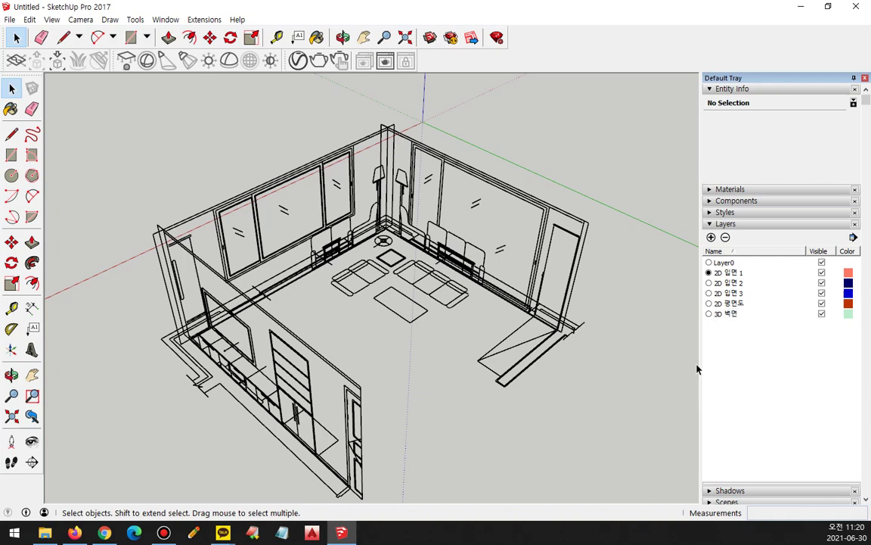
left_click(709, 314)
Draw a rectangle 200 mm wide and about 4386 mm long over the plan's wall strip behind the TV unit
middle_click_drag(392, 356, 437, 327)
scroll(422, 427, "up", 2)
scroll(437, 326, "up", 3)
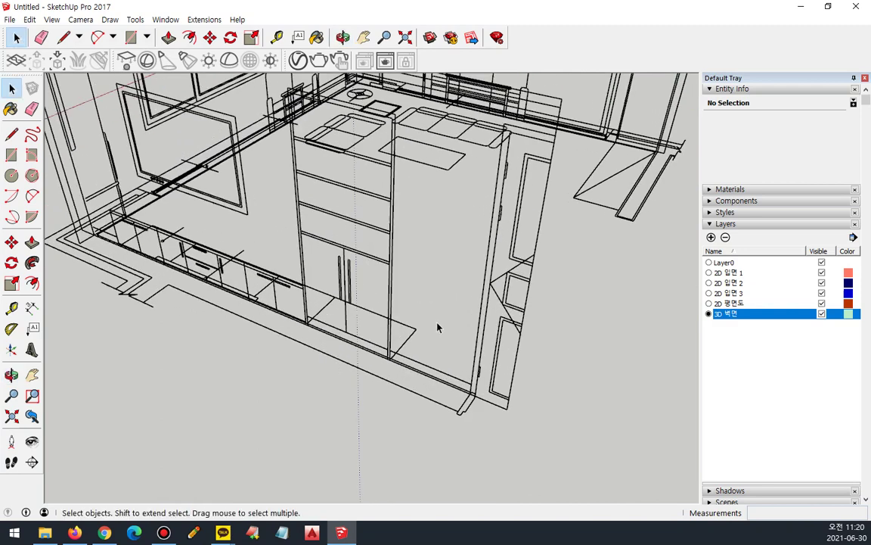
left_click(11, 154)
scroll(439, 398, "up", 2)
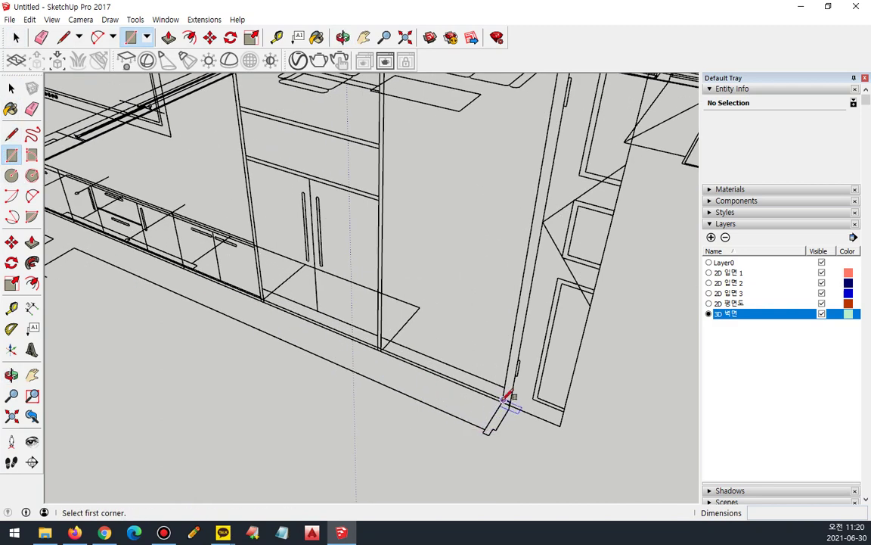
scroll(503, 398, "up", 2)
mouse_move(477, 408)
middle_mouse_down()
mouse_move(452, 440)
mouse_move(459, 409)
mouse_move(490, 412)
middle_mouse_up()
left_click(498, 431)
middle_click_drag(256, 253, 237, 250)
scroll(236, 252, "up", 3)
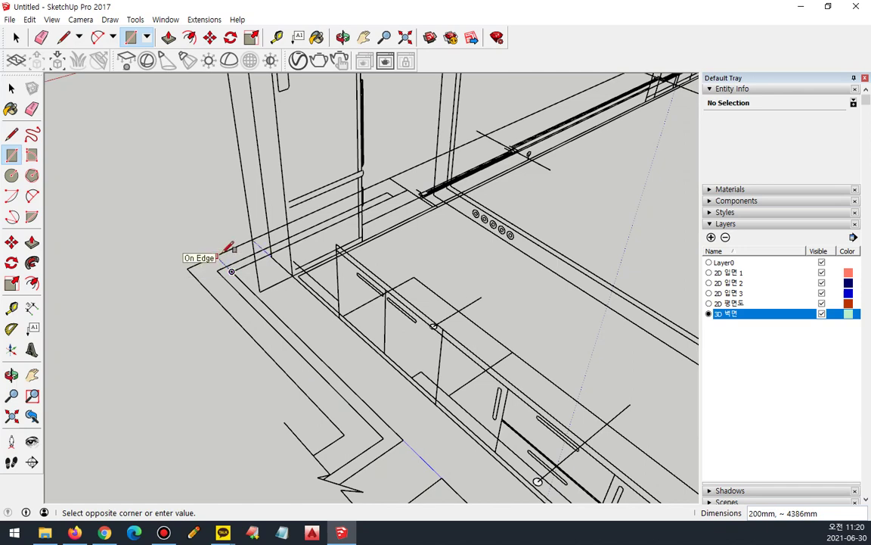
left_click(216, 255)
Cover the stepped outer part of the TV wall with a 1550 by 150 mm rectangle and an adjoining one, and remove their dividing edges
left_click(186, 268)
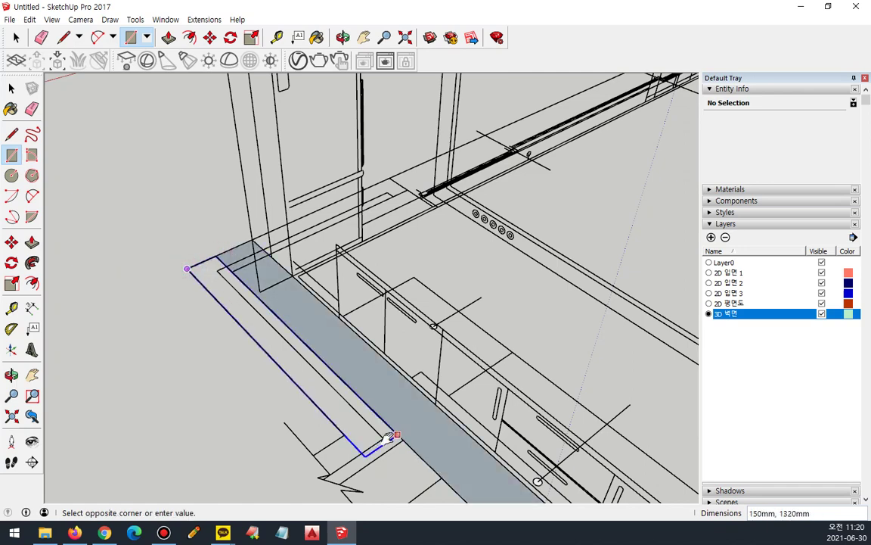
middle_click_drag(402, 440, 373, 351, "shift")
left_click(409, 381)
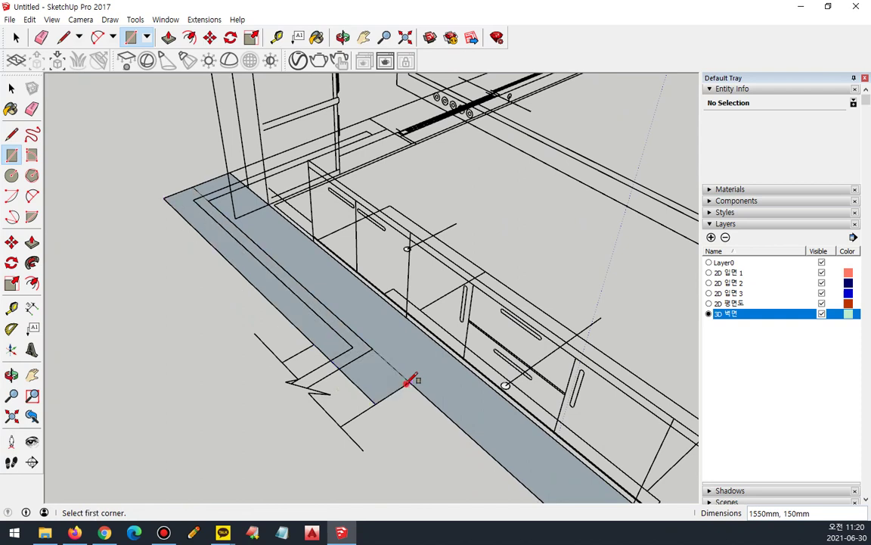
left_click(313, 345)
left_click(340, 425)
key("space")
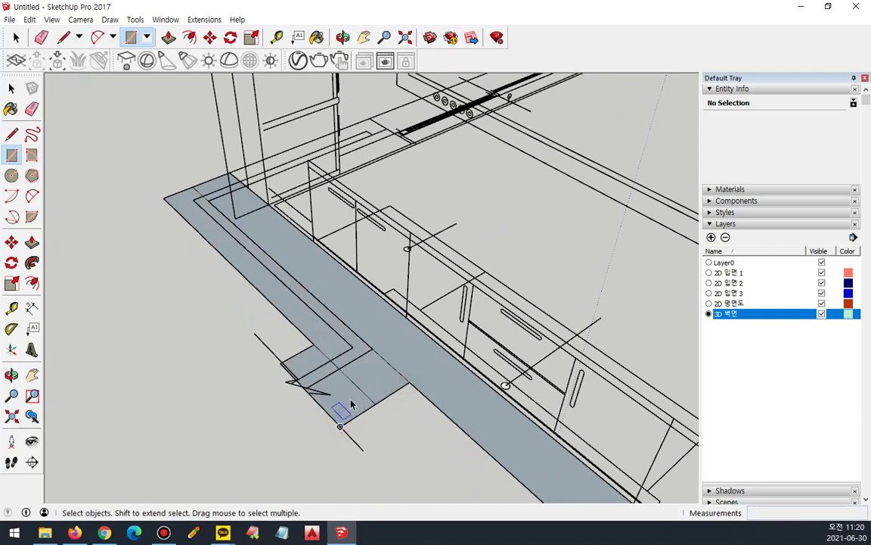
left_click(387, 369)
Draw a rectangle over the short wall section between the TV wall corner and the window, and erase the edge dividing it from the TV wall
middle_click_drag(119, 240, 523, 332)
key("r")
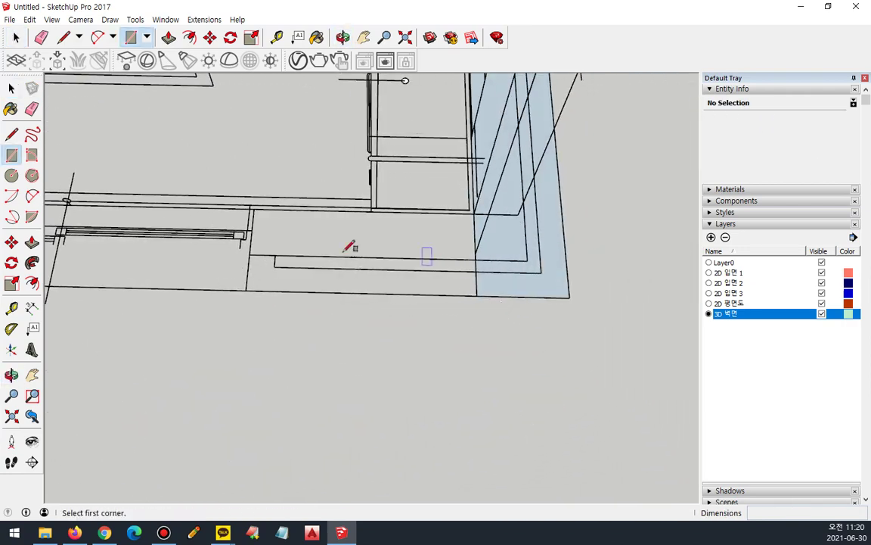
left_click(255, 205)
left_click(477, 292)
key("e")
left_click(476, 284)
Draw two rectangles over the L-shaped wall corner by the floor lamp and erase the edge between them
middle_click_drag(129, 281, 395, 345)
middle_click_drag(382, 330, 568, 330)
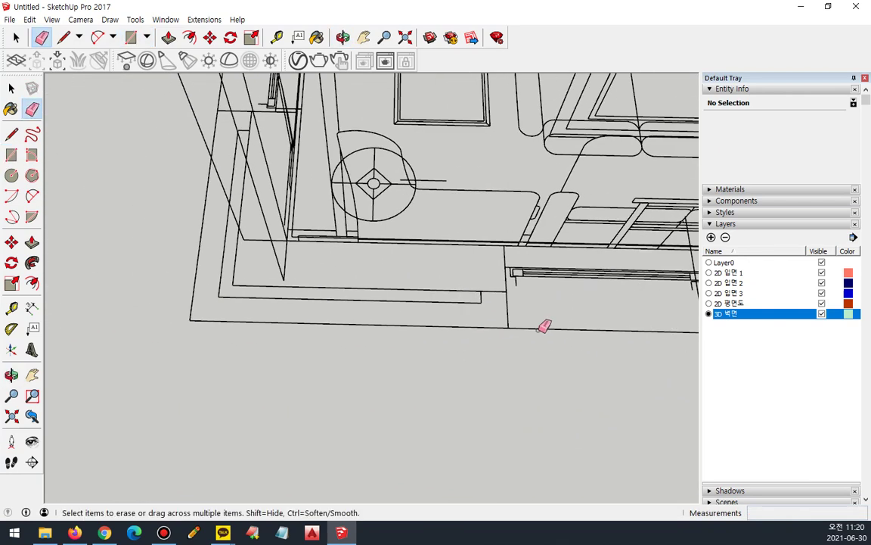
key("r")
left_click(504, 245)
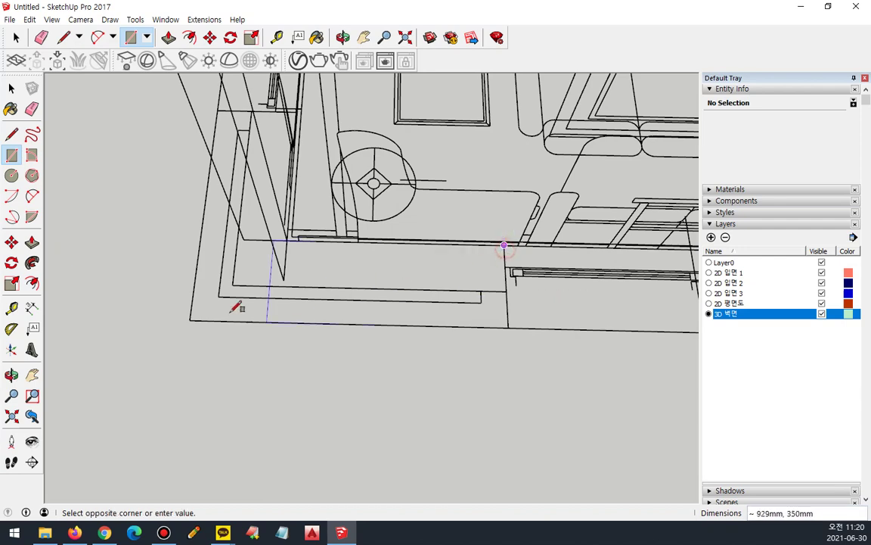
middle_click_drag(156, 300, 261, 292)
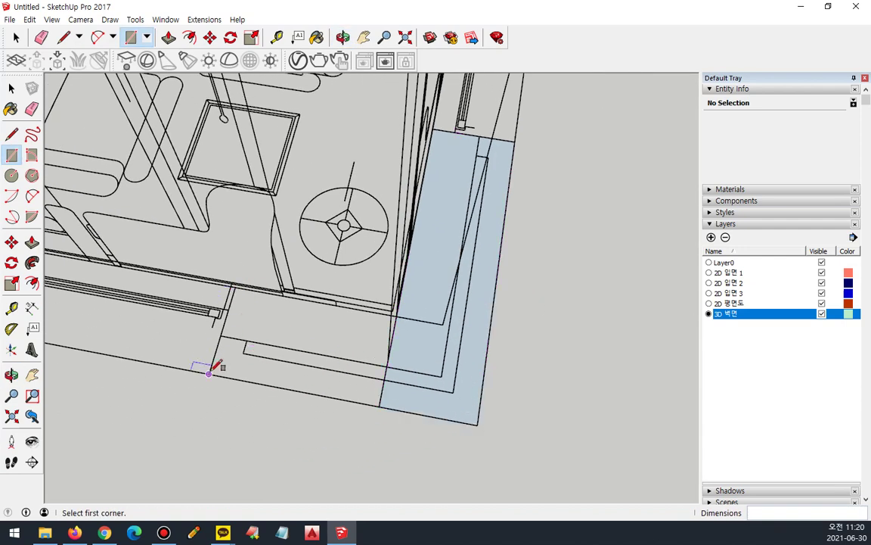
left_click(397, 314)
key("e")
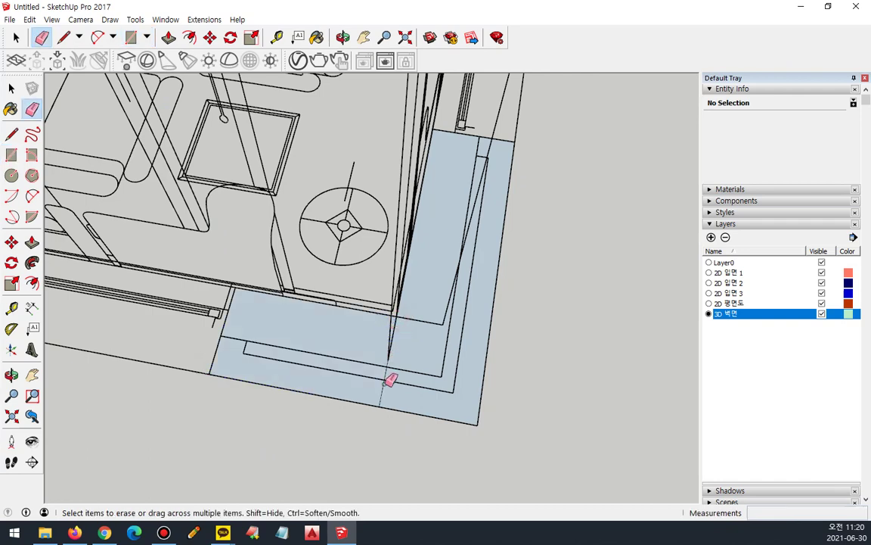
Draw a rectangle 350 mm by about 828 mm over the plan's wall section beside the door
mouse_move(181, 356)
middle_mouse_down()
mouse_move(146, 345)
mouse_move(655, 381)
mouse_move(295, 377)
mouse_move(373, 331)
middle_mouse_up()
key("r")
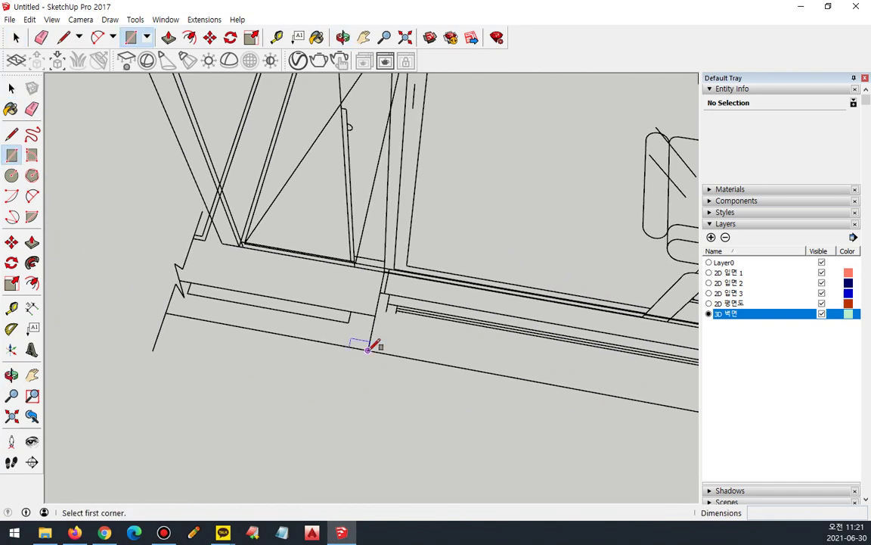
left_click(368, 349)
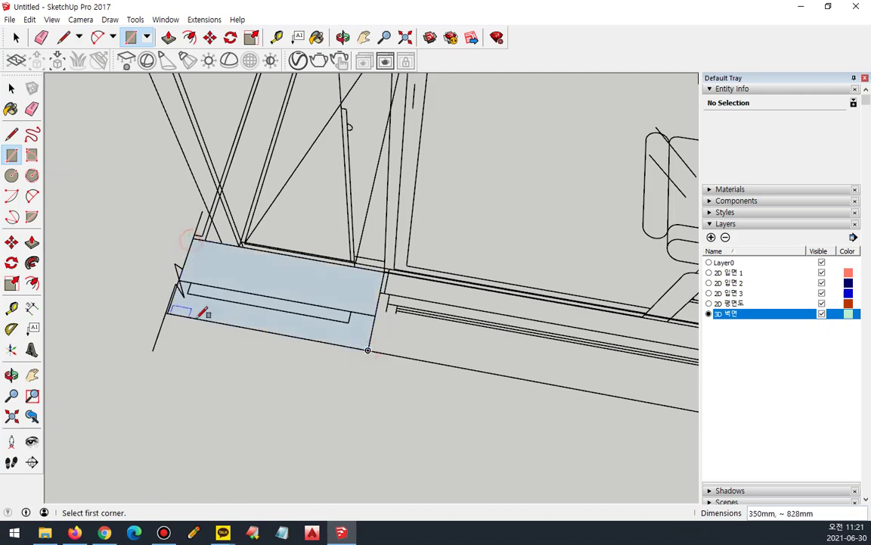
Measure the wall height beside the door from the floor to the elevation's top corner
middle_click_drag(199, 315, 331, 315)
scroll(318, 314, "down", 2)
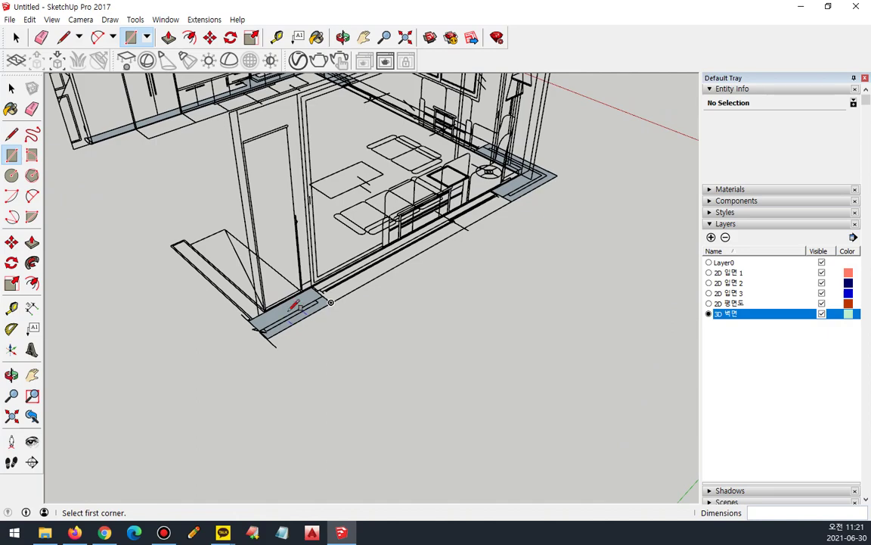
scroll(295, 231, "up", 2)
left_click(276, 37)
scroll(287, 286, "up", 4)
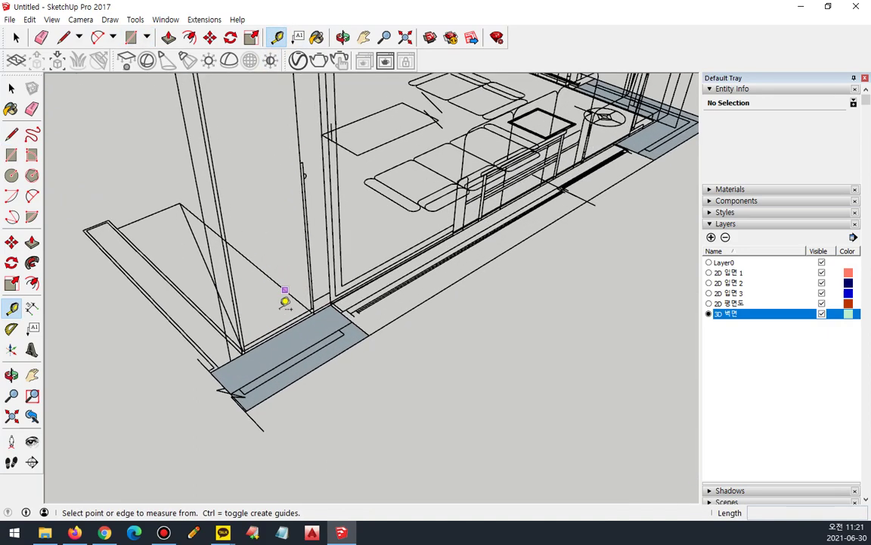
left_click(229, 354)
mouse_move(224, 306)
middle_mouse_down()
mouse_move(214, 269)
mouse_move(220, 290)
middle_mouse_up()
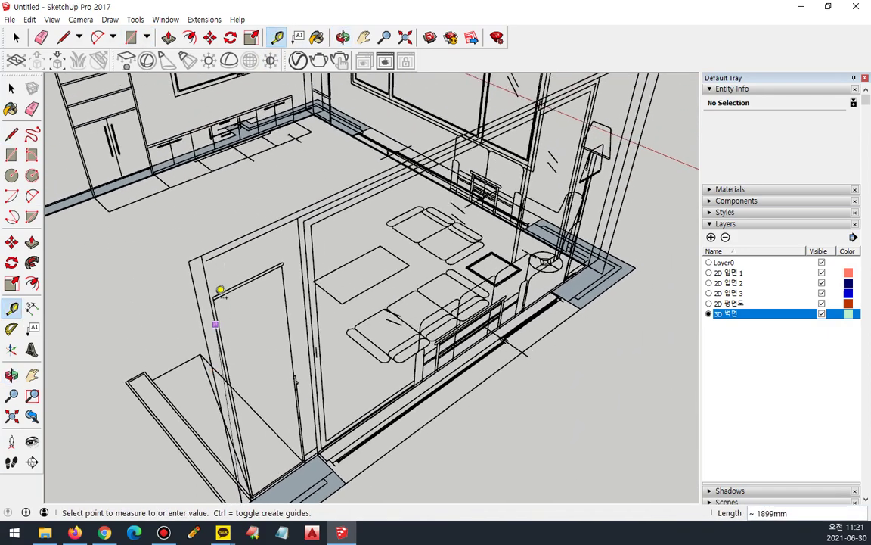
left_click(190, 256)
Extrude the wall section beside the door upward by 2300 mm
middle_click_drag(267, 341, 288, 365)
key("p")
left_click_drag(270, 414, 275, 374)
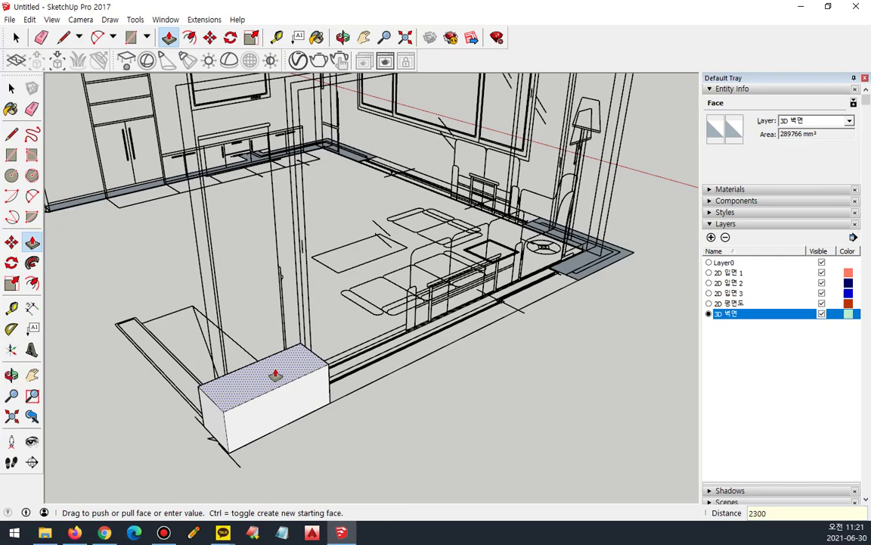
type("2300")
key("Return")
middle_click_drag(274, 375, 219, 445)
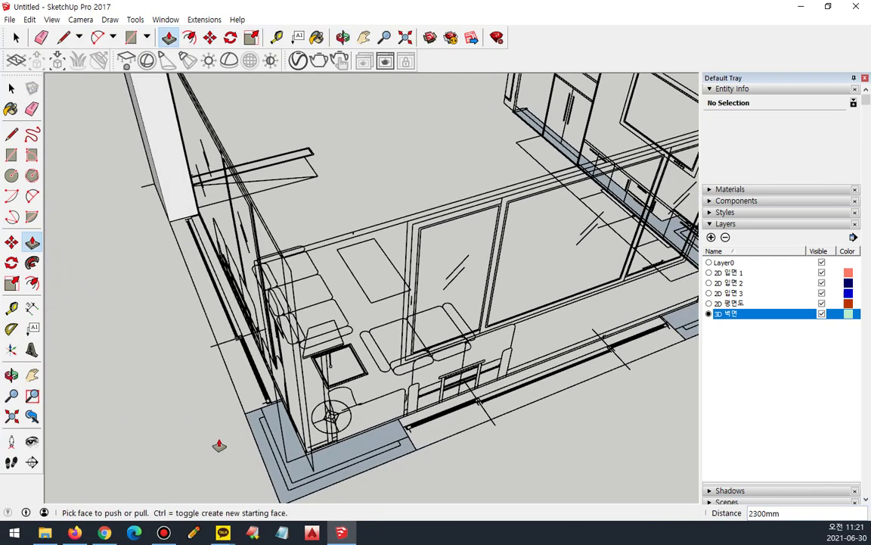
Extrude the L-shaped wall corner by the floor lamp upward by 2300 mm
left_click_drag(298, 472, 301, 442)
type("230")
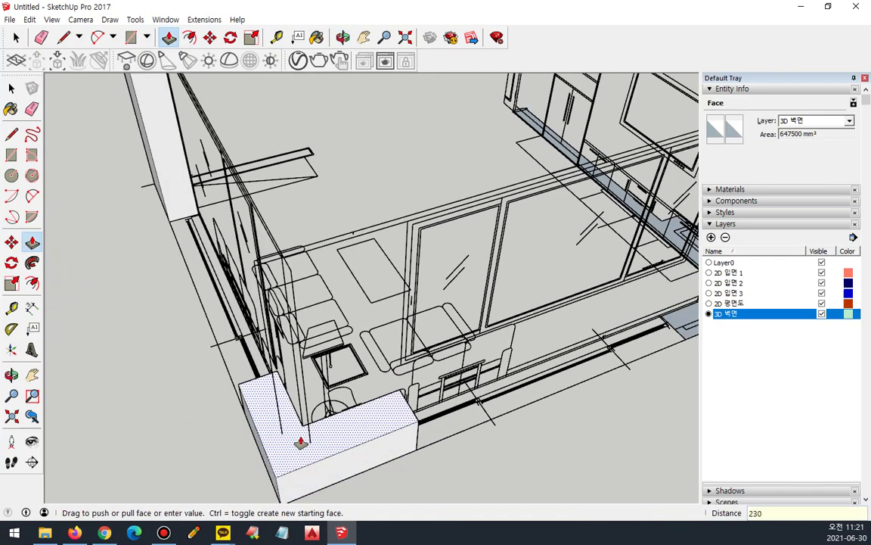
type("0")
key("Return")
Extrude the TV wall, together with its short section at the window, upward by 2300 mm
middle_click_drag(492, 467, 302, 429)
middle_click_drag(469, 416, 461, 371)
left_click_drag(461, 371, 450, 330)
type("2300")
key("Return")
middle_click_drag(451, 334, 242, 420)
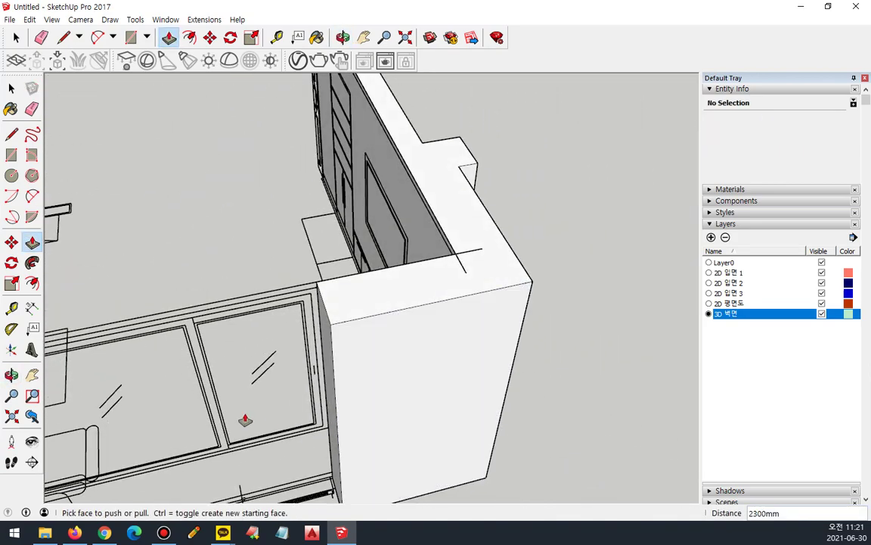
Draw a rectangle over the plan's window wall strip, filling the gap between the lamp corner and the TV wall
scroll(337, 306, "up", 3)
scroll(211, 363, "up", 2)
middle_click_drag(212, 364, 174, 381)
key("r")
scroll(155, 416, "up", 2)
left_click(141, 420)
middle_click_drag(389, 358, 346, 362)
scroll(478, 321, "up", 2)
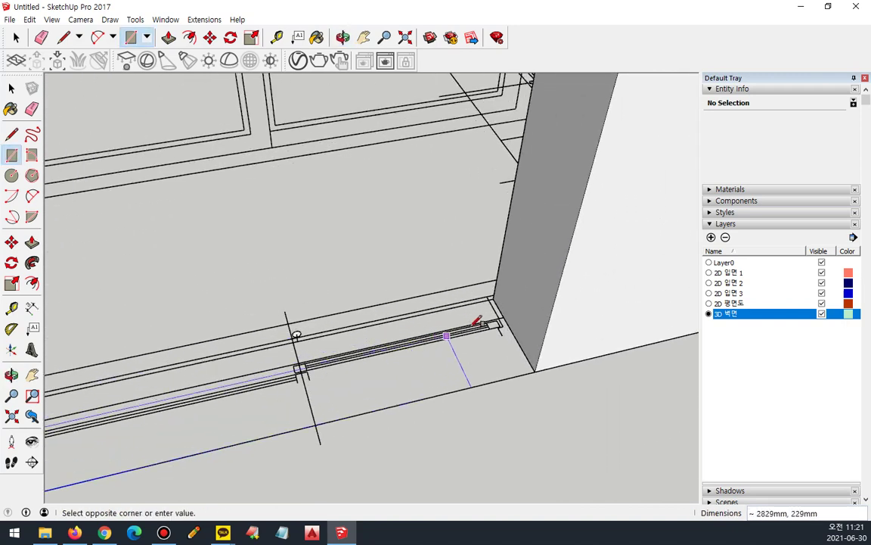
left_click(497, 300)
scroll(410, 370, "down", 2)
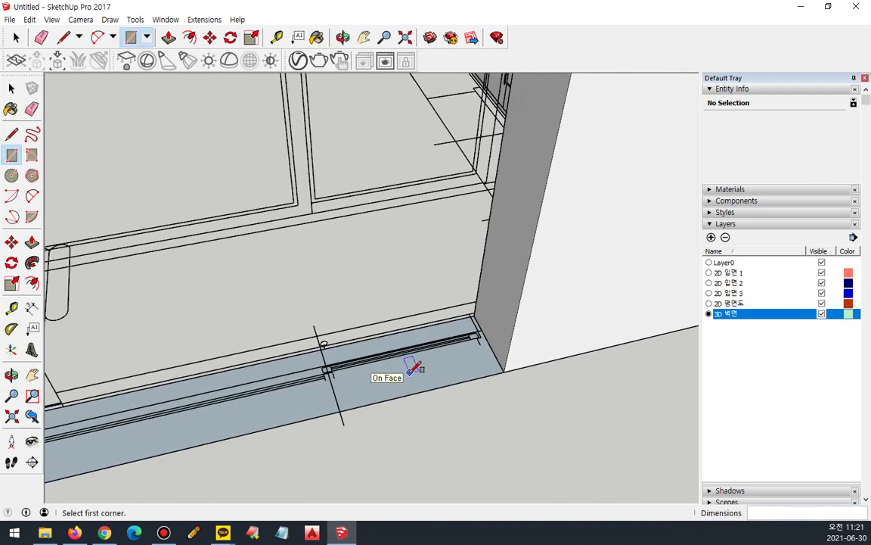
Extrude the wall strip under the window 755 mm, up to the bottom line of the window elevation
key("p")
left_click(408, 363)
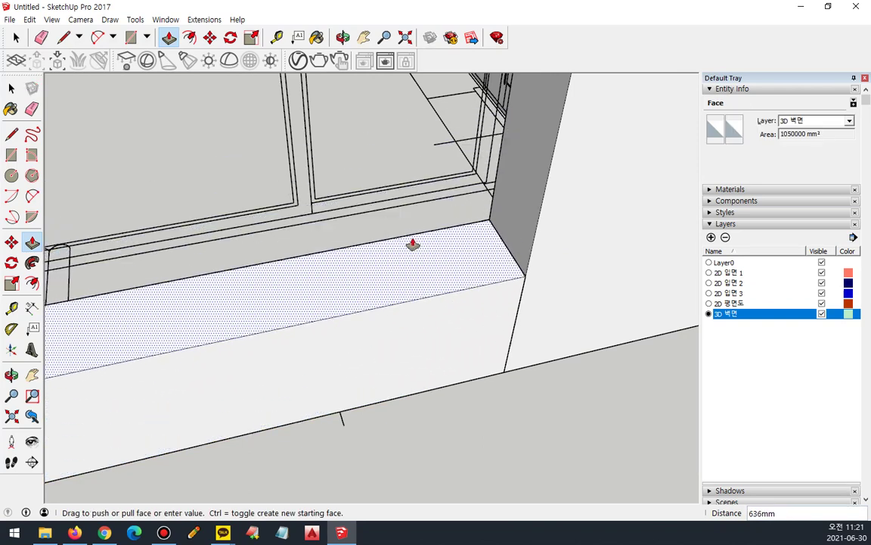
key("Escape")
left_click(450, 332)
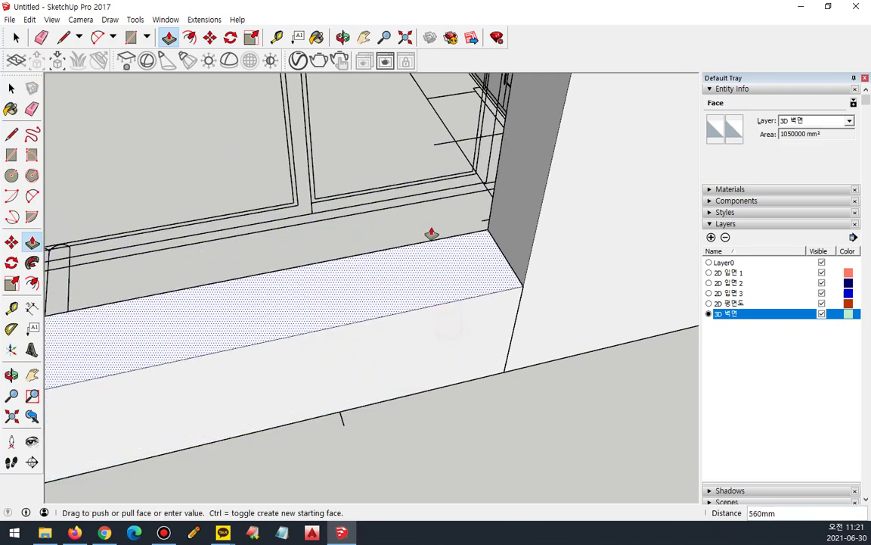
left_click(424, 202)
Erase the seam edges where the wall under the window meets the taller walls at both ends
middle_click_drag(406, 243, 493, 354)
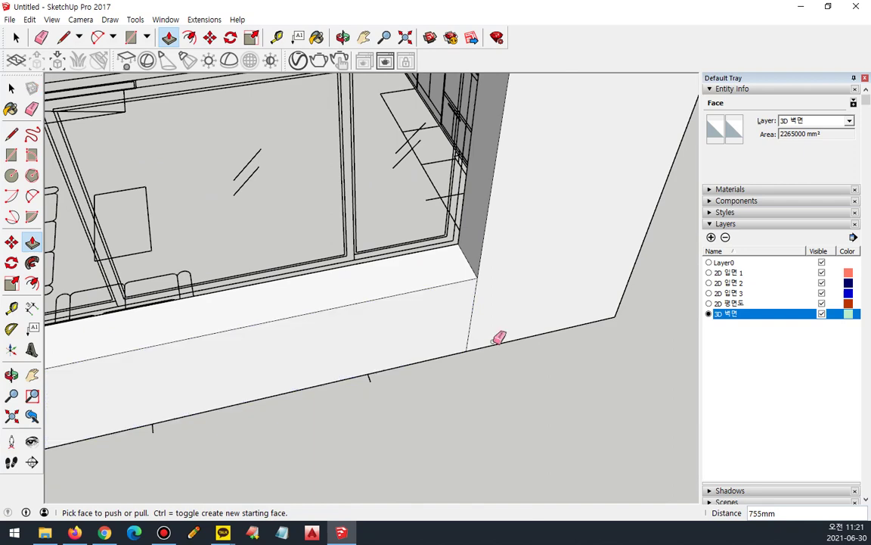
key("e")
middle_click_drag(285, 335, 473, 320)
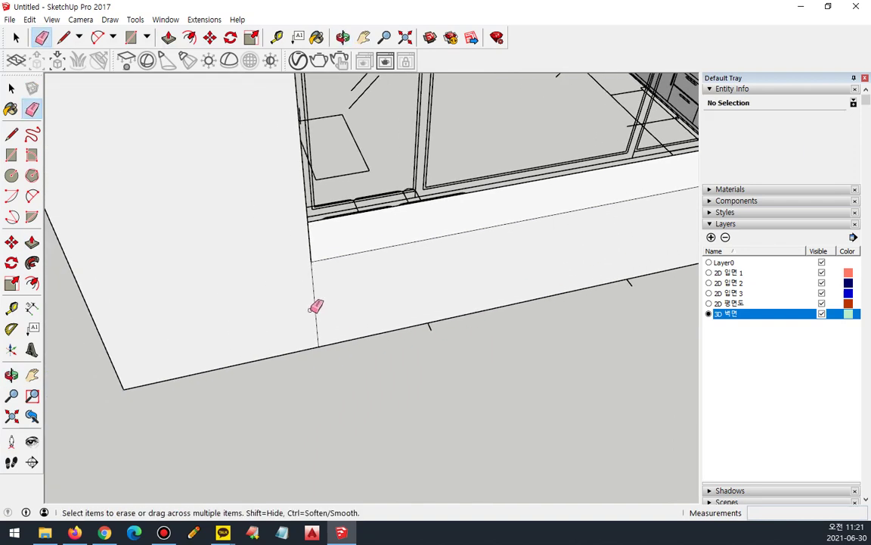
mouse_move(316, 307)
middle_mouse_down()
mouse_move(327, 242)
mouse_move(312, 262)
middle_mouse_up()
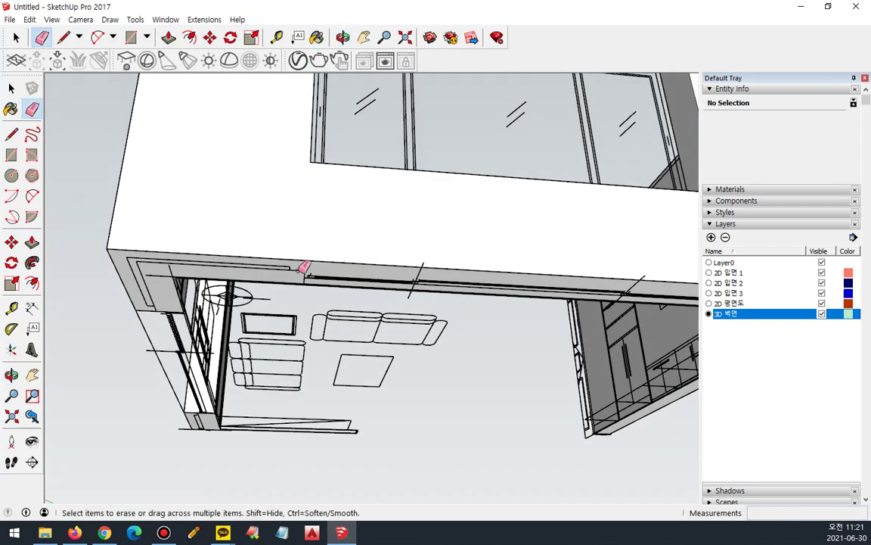
left_click_drag(310, 263, 333, 284)
mouse_move(349, 279)
middle_mouse_down()
mouse_move(465, 257)
mouse_move(249, 404)
mouse_move(447, 340)
mouse_move(423, 318)
mouse_move(431, 377)
mouse_move(278, 321)
mouse_move(212, 373)
middle_mouse_up()
middle_click_drag(342, 362, 196, 342)
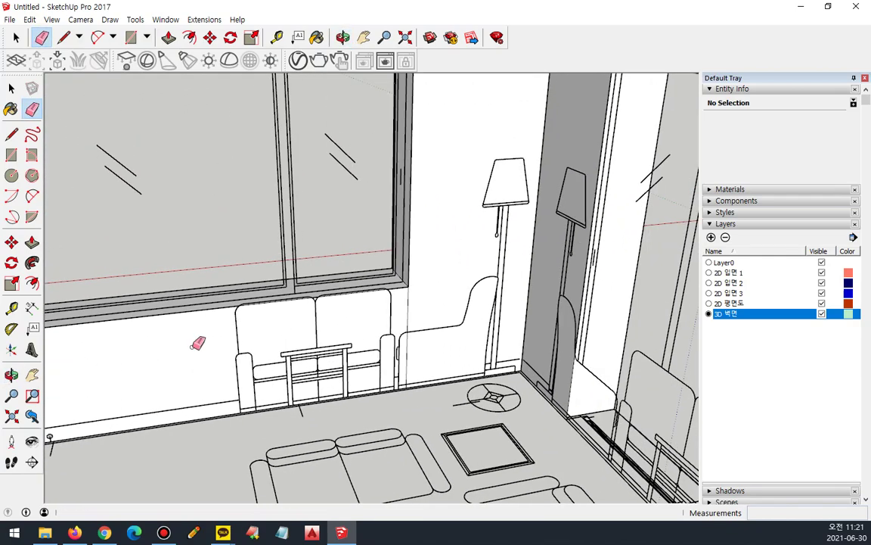
scroll(412, 302, "down", 3)
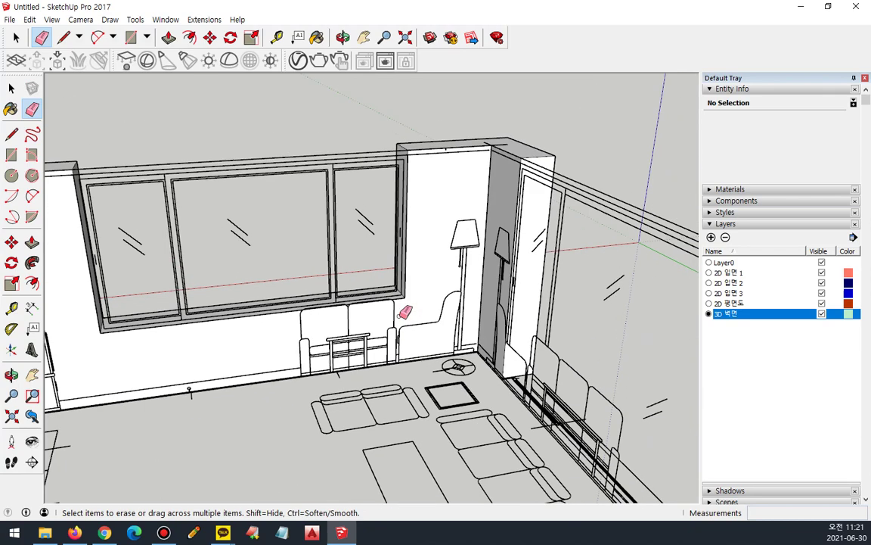
Close the gap between the walls above the sill and draw a 3000 by 1500 mm rectangle over the window outline
mouse_move(362, 287)
middle_mouse_down()
mouse_move(265, 253)
mouse_move(247, 304)
middle_mouse_up()
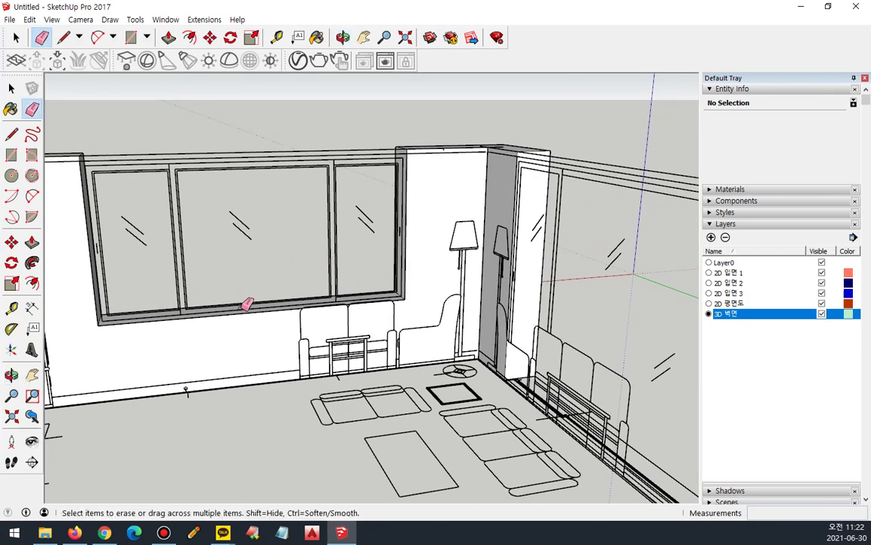
scroll(270, 117, "up", 5)
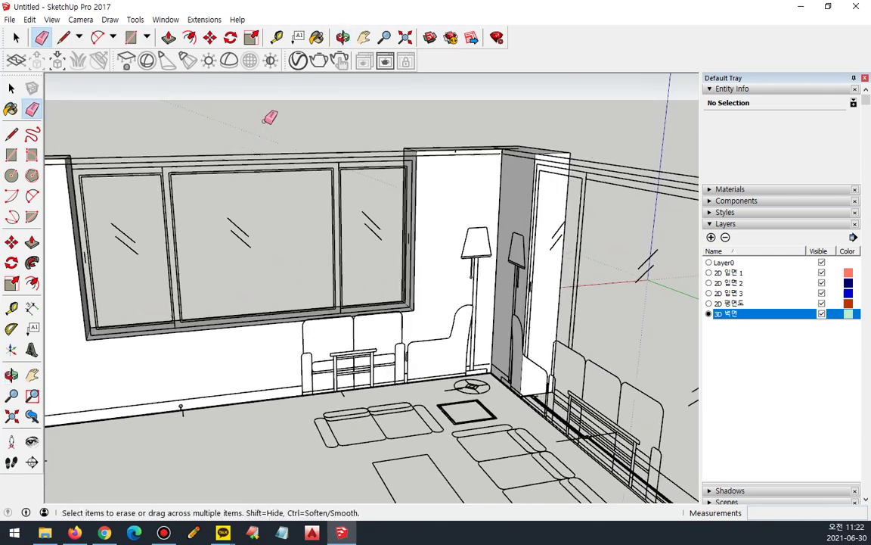
mouse_move(256, 142)
middle_mouse_down()
mouse_move(397, 171)
mouse_move(252, 184)
mouse_move(132, 262)
mouse_move(173, 171)
middle_mouse_up()
key("r")
left_click(168, 161)
left_click(662, 248)
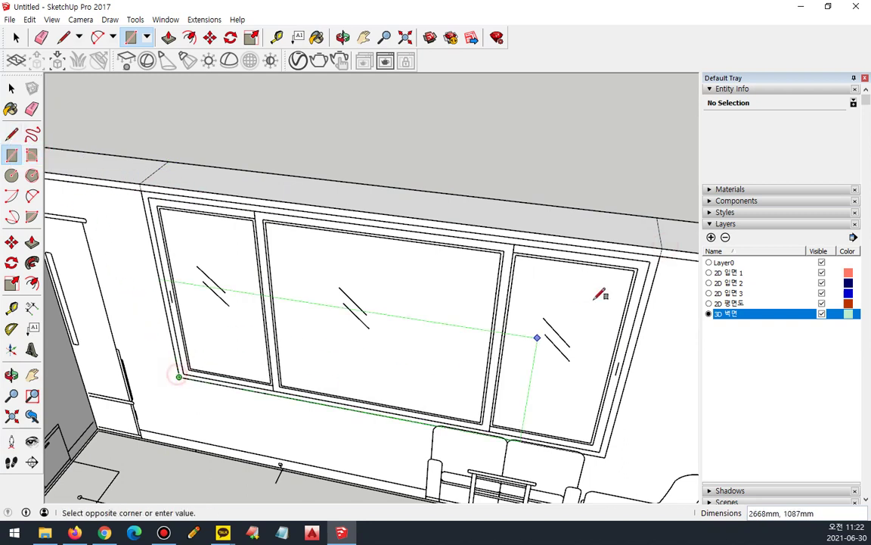
left_click(662, 256)
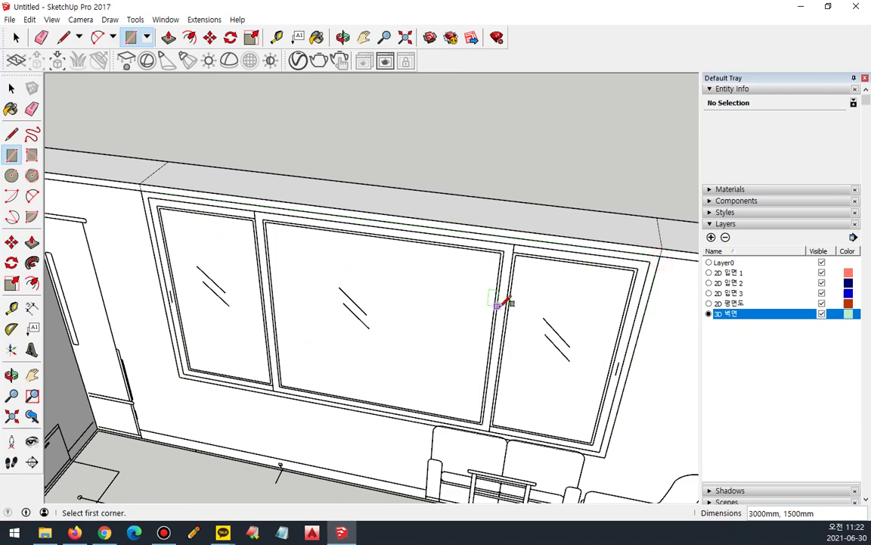
Push the window rectangle through the full wall thickness to cut the window opening
key("p")
left_click(439, 298)
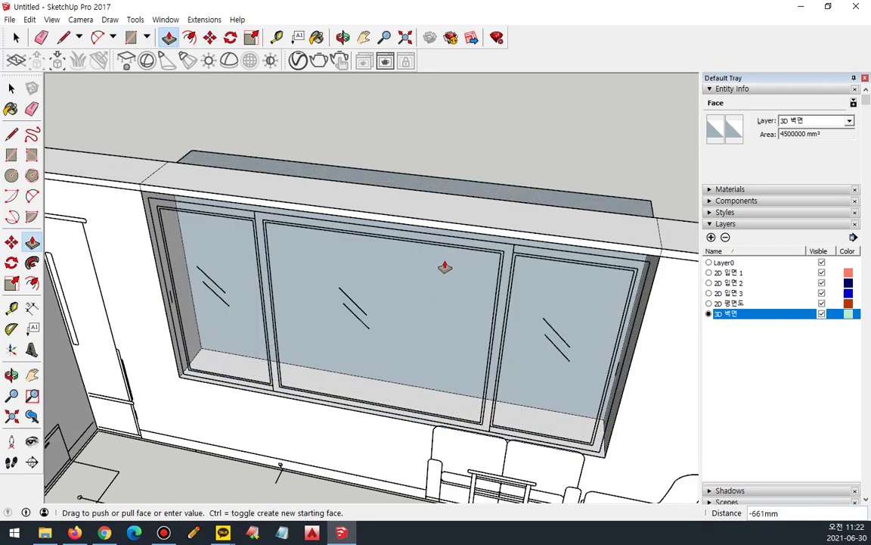
left_click(434, 285)
Erase the seam edges between the strip above the window and the walls at both ends
key("e")
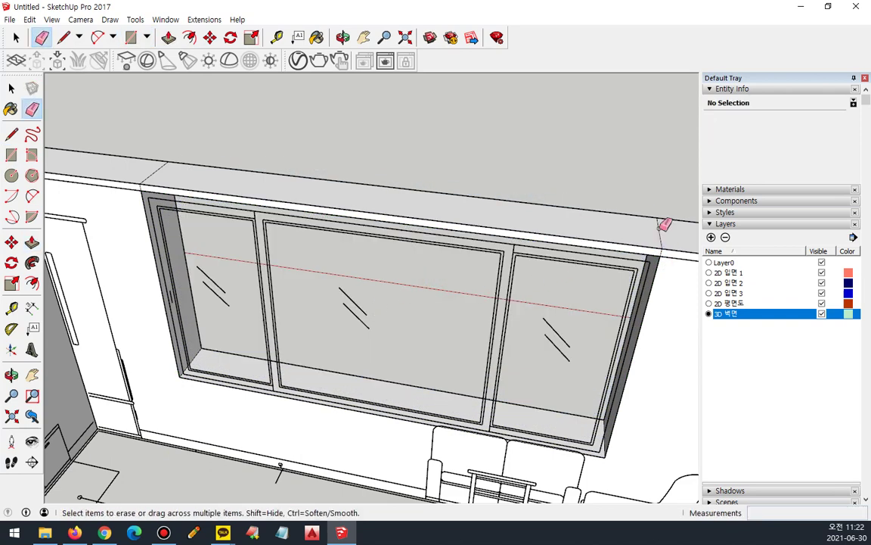
scroll(155, 173, "up", 3)
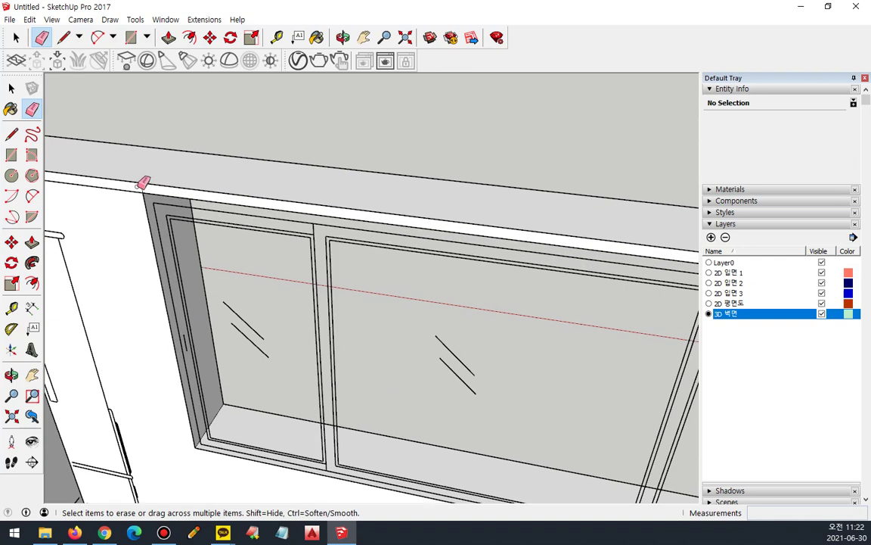
middle_click_drag(141, 186, 442, 198)
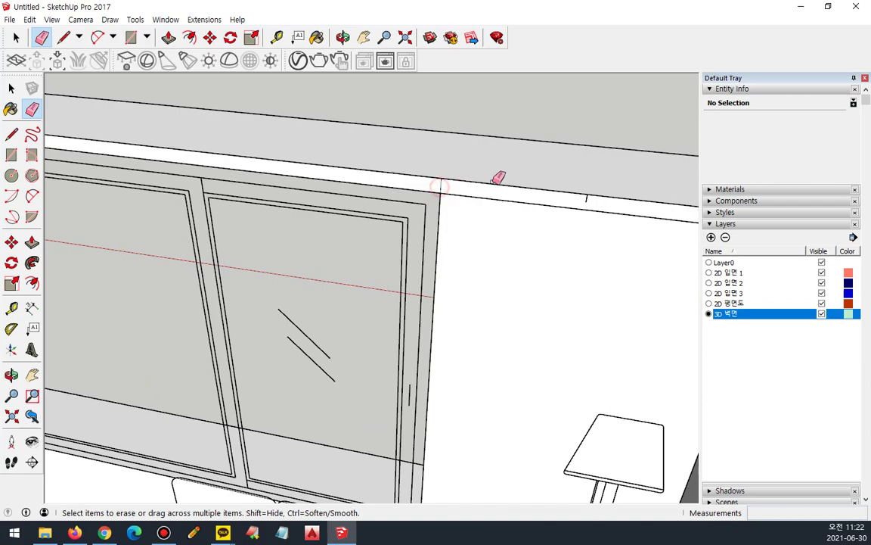
mouse_move(446, 182)
middle_mouse_down()
mouse_move(498, 197)
mouse_move(64, 197)
mouse_move(427, 243)
mouse_move(302, 227)
mouse_move(125, 245)
mouse_move(243, 241)
mouse_move(136, 295)
mouse_move(621, 280)
mouse_move(248, 235)
mouse_move(515, 237)
mouse_move(346, 137)
mouse_move(208, 197)
mouse_move(423, 259)
mouse_move(519, 271)
mouse_move(501, 243)
mouse_move(427, 226)
middle_mouse_up()
Draw a narrow rectangle above the sliding glass door, spanning the gap between the lamp corner and the door-side wall
scroll(627, 279, "down", 2)
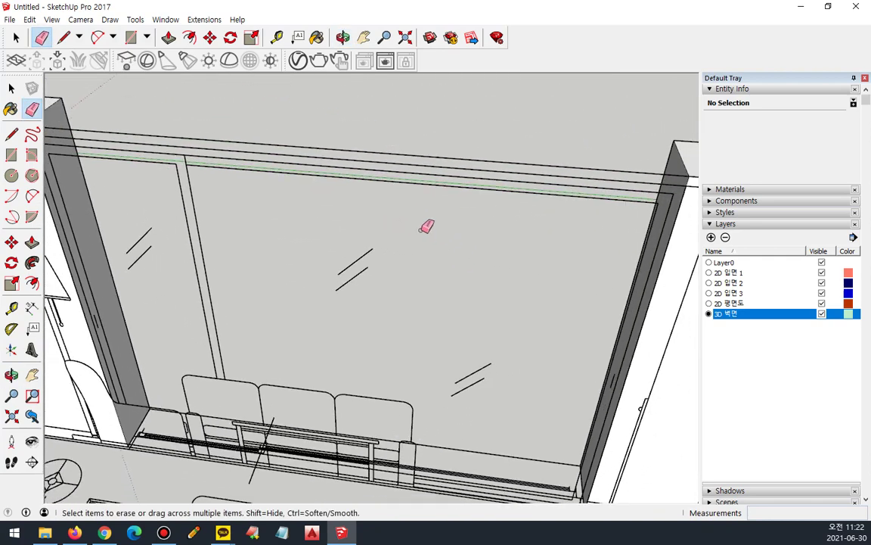
key("r")
scroll(130, 157, "down", 5)
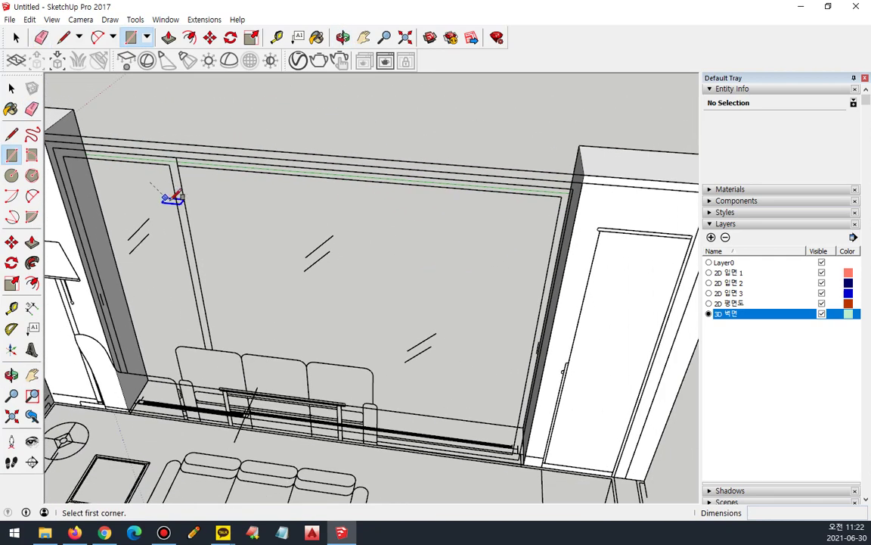
left_click(82, 142)
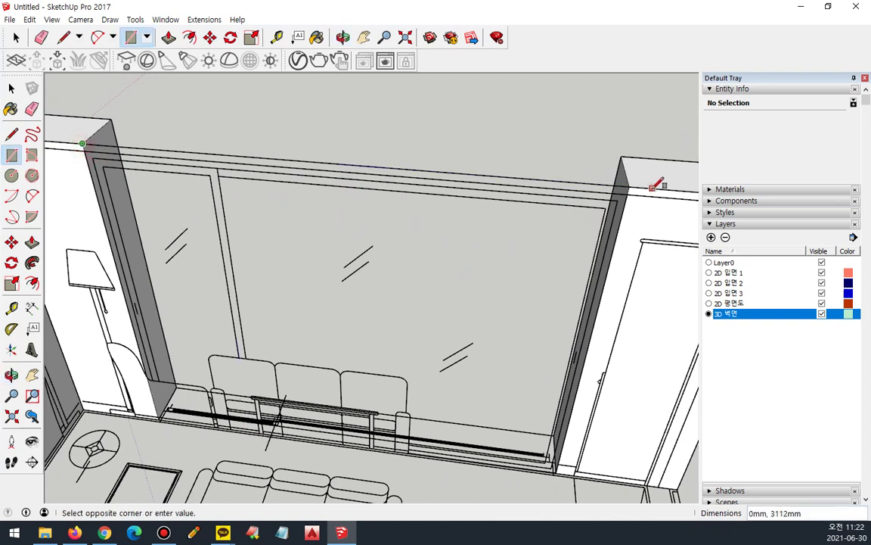
left_click(627, 193)
key("t")
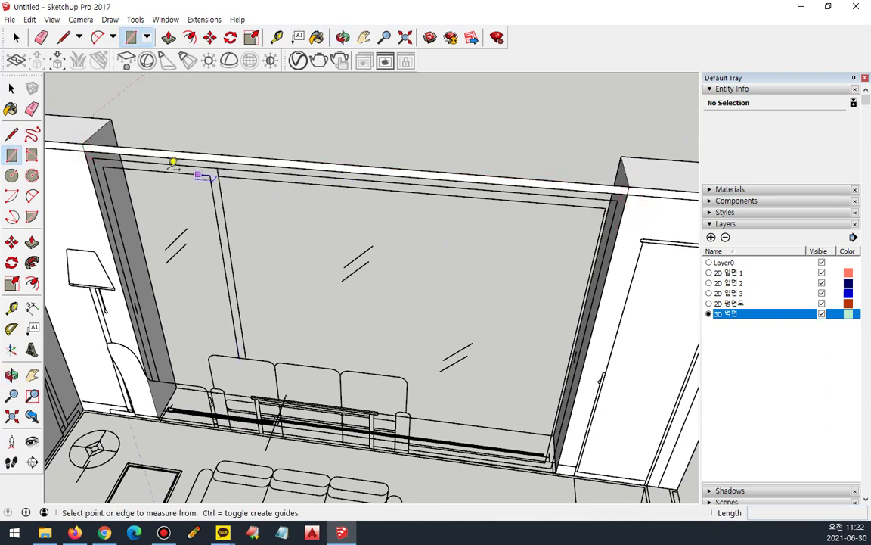
Extrude the strip above the sliding door back to the outer edge of the adjoining walls
key("p")
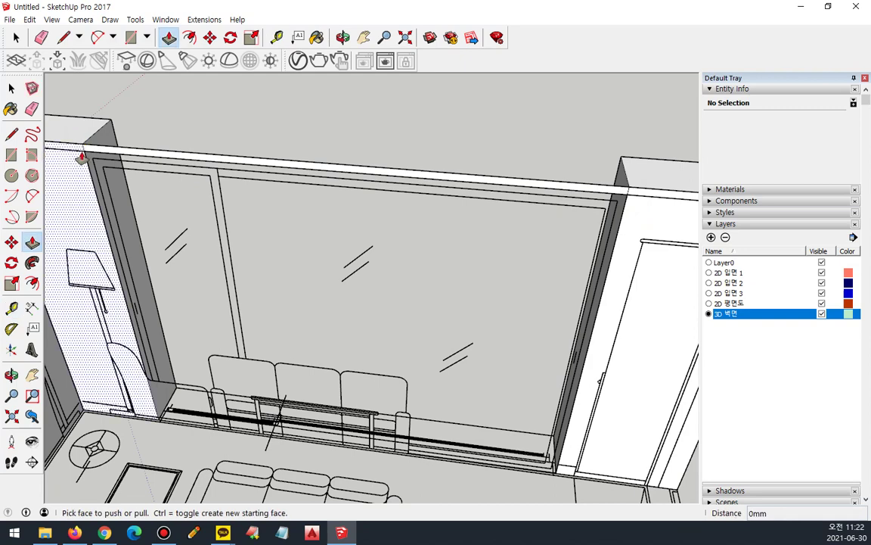
left_click(90, 147)
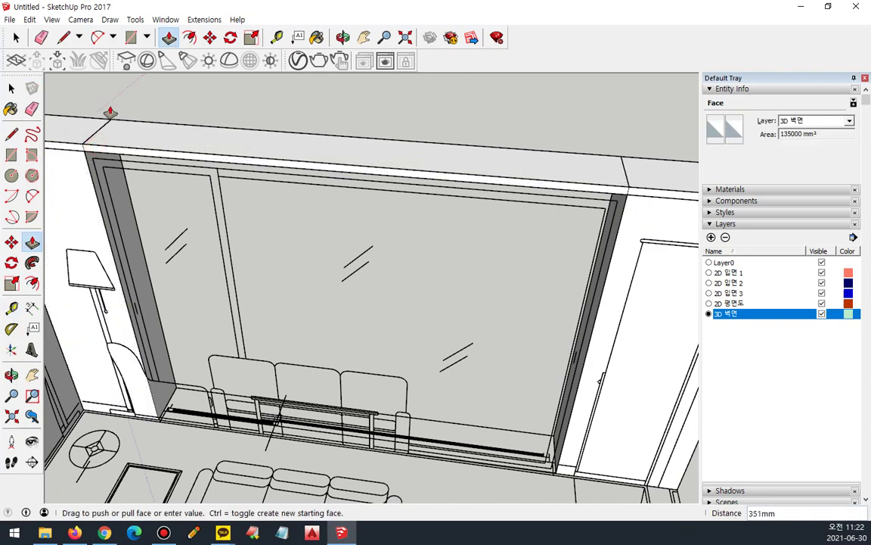
left_click(106, 114)
scroll(75, 136, "up", 5)
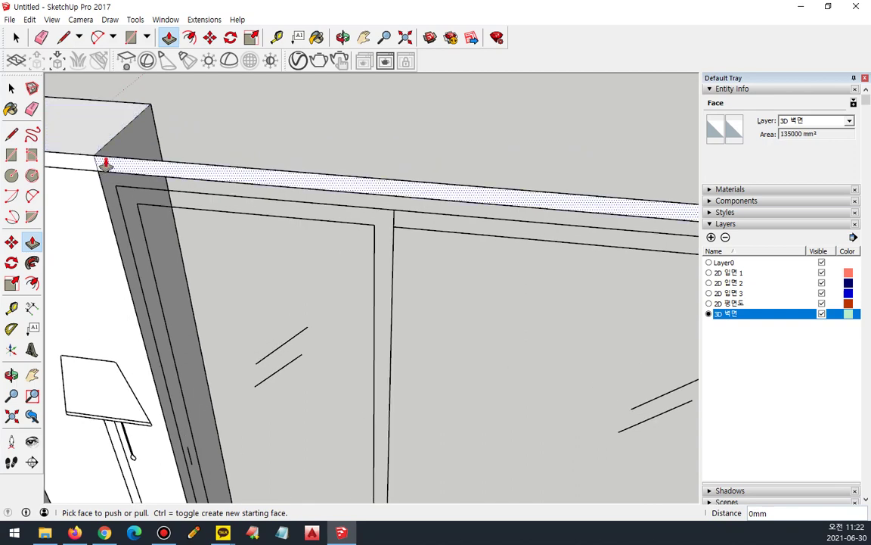
left_click(106, 165)
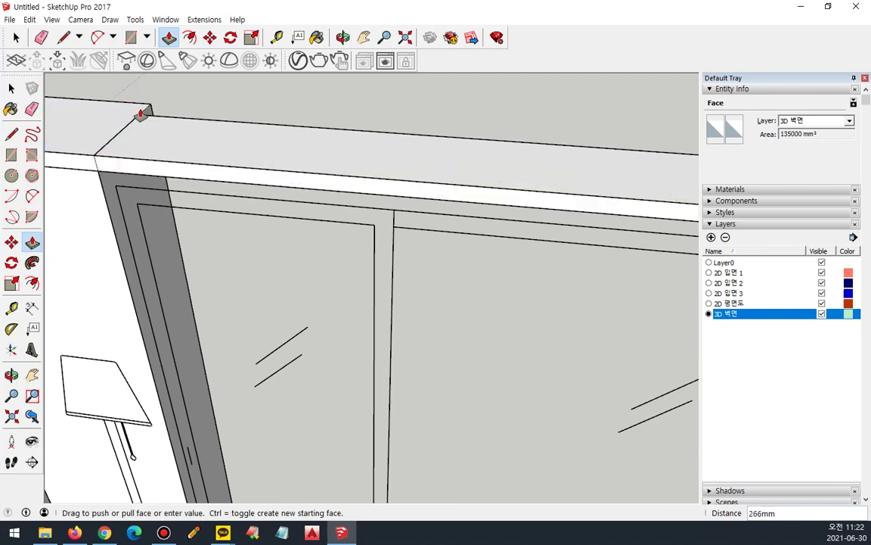
left_click(146, 102)
Erase the seam edges where the strip above the sliding door meets the walls at both ends
scroll(88, 175, "up", 2)
key("e")
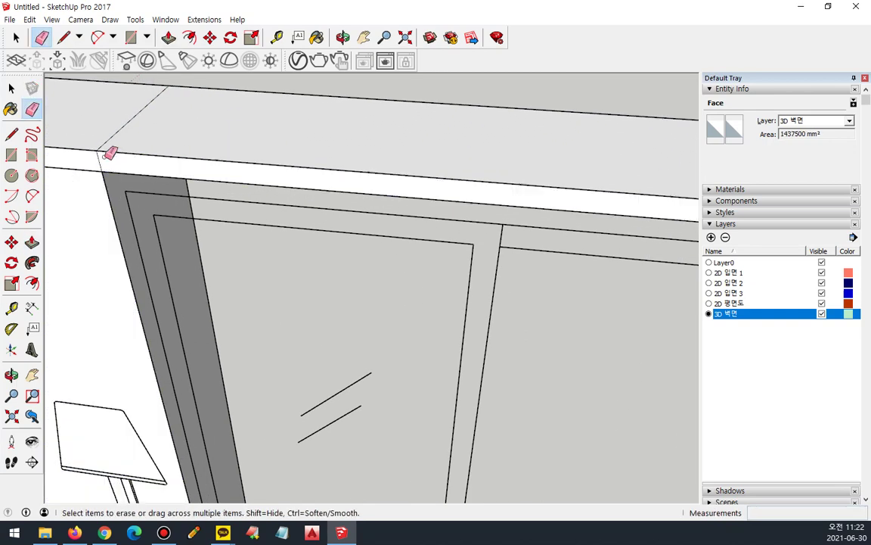
left_click(98, 162)
scroll(148, 150, "down", 3)
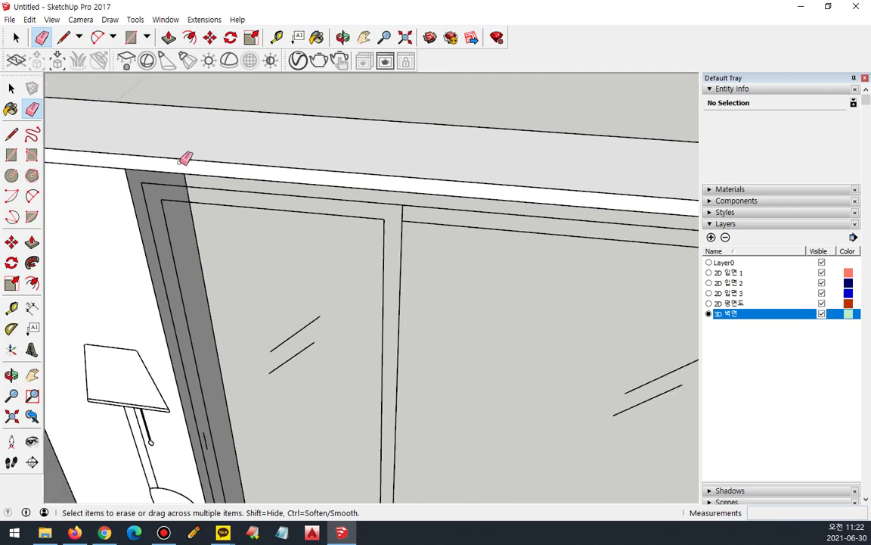
middle_click_drag(100, 174, 284, 195, "shift")
middle_click_drag(453, 215, 220, 211, "shift")
middle_click_drag(519, 255, 358, 258, "shift")
scroll(266, 230, "up", 2)
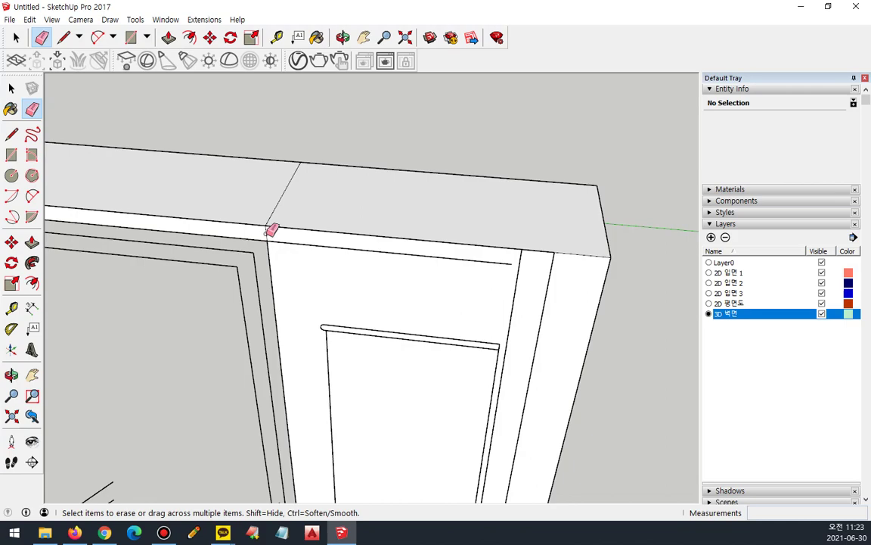
mouse_move(450, 210)
middle_mouse_down()
mouse_move(363, 227)
mouse_move(303, 264)
mouse_move(253, 315)
mouse_move(390, 291)
mouse_move(295, 285)
middle_mouse_up()
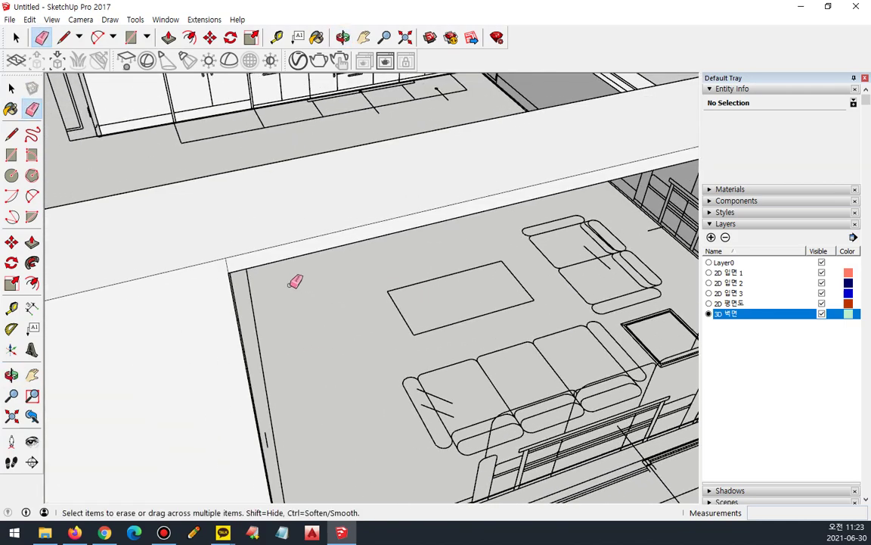
mouse_move(306, 270)
middle_mouse_down()
mouse_move(361, 305)
mouse_move(262, 320)
middle_mouse_up()
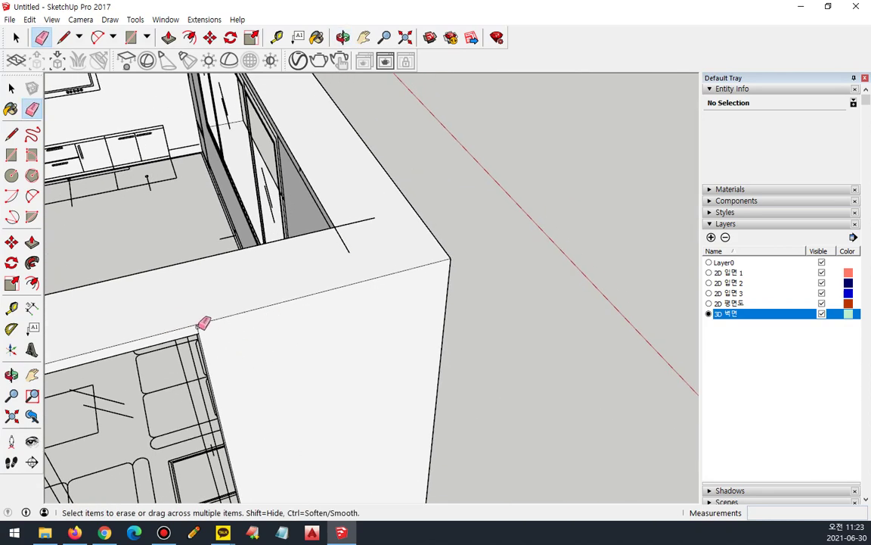
mouse_move(203, 327)
middle_mouse_down()
mouse_move(160, 359)
mouse_move(255, 415)
mouse_move(176, 331)
middle_mouse_up()
scroll(175, 330, "up", 10)
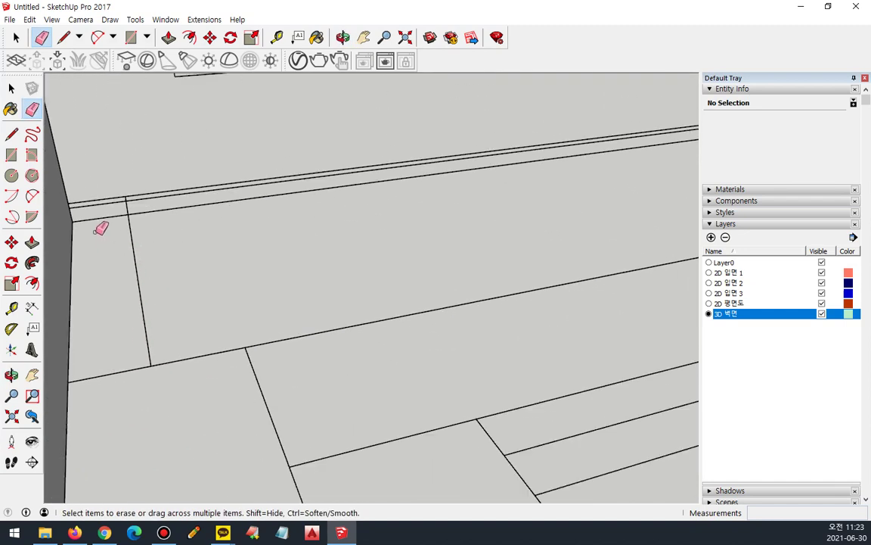
key("r")
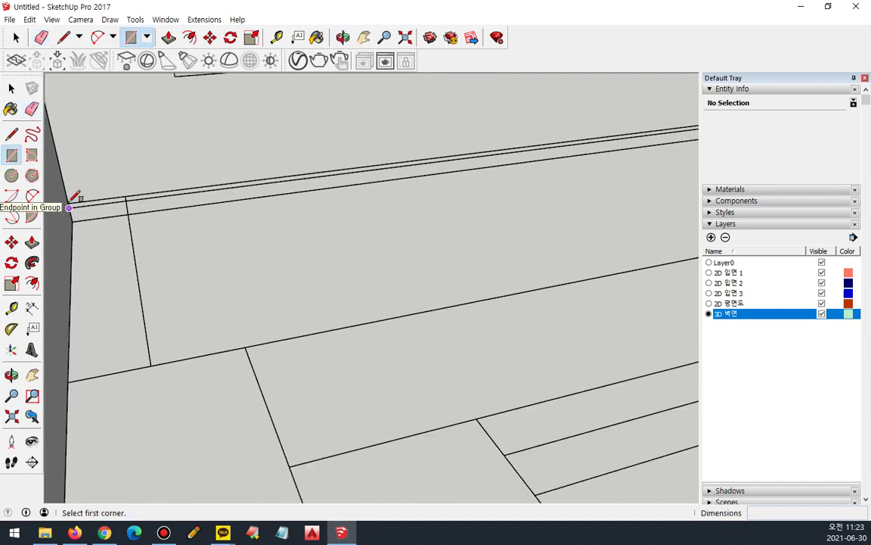
scroll(70, 205, "down", 2)
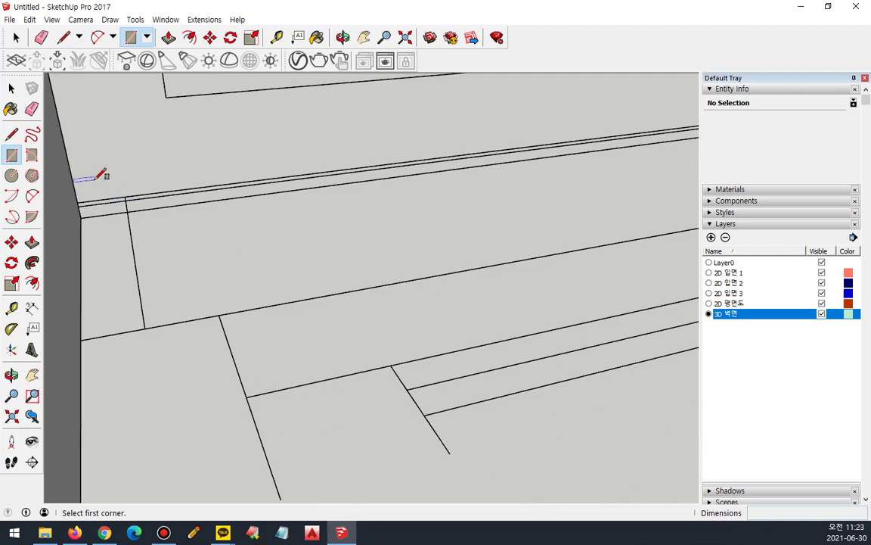
scroll(77, 206, "up", 6)
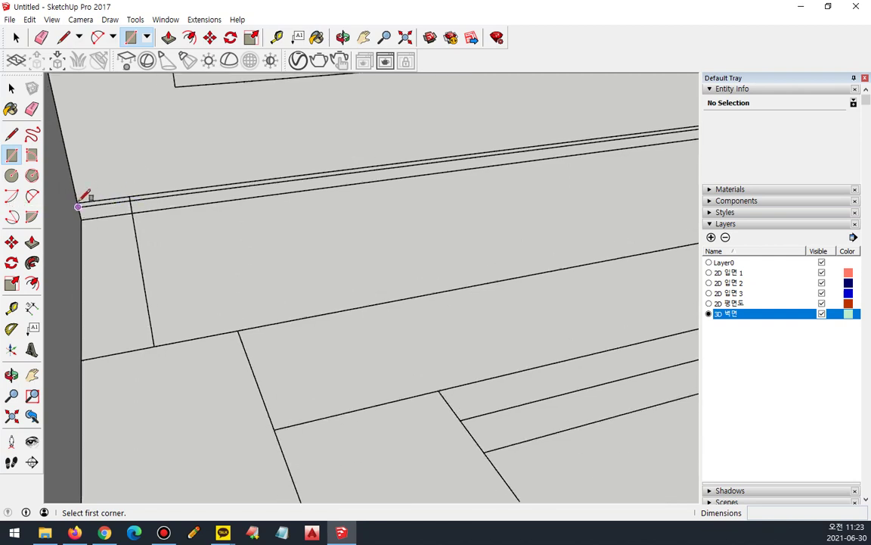
scroll(105, 224, "down", 7)
middle_click_drag(112, 246, 568, 307)
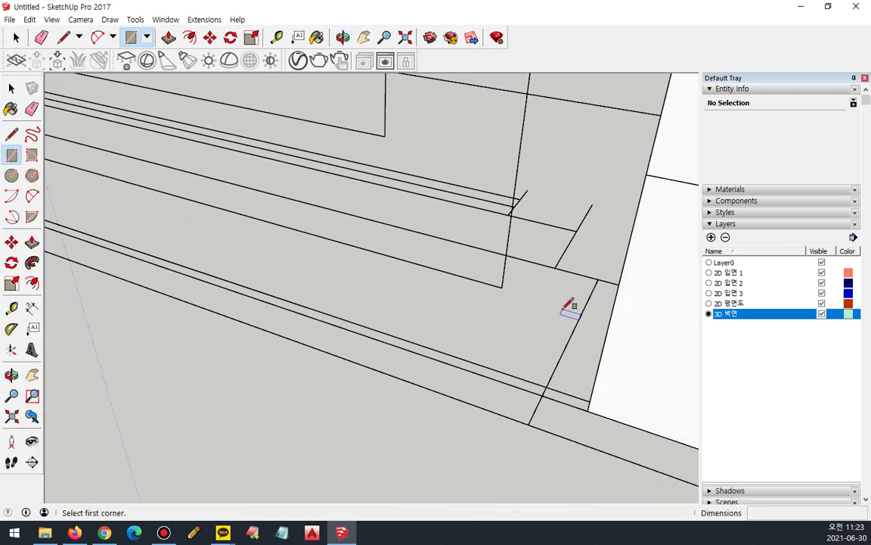
left_click(582, 396)
middle_click_drag(428, 347, 437, 426)
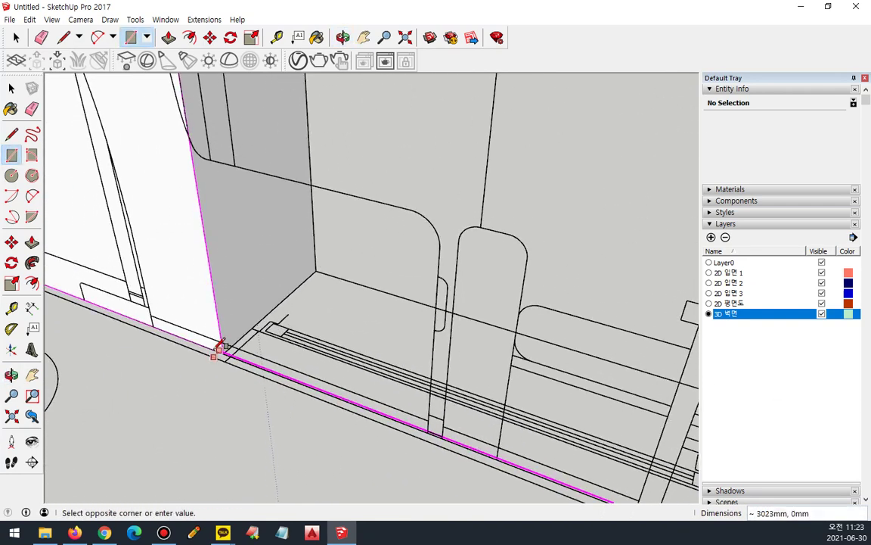
scroll(225, 338, "up", 4)
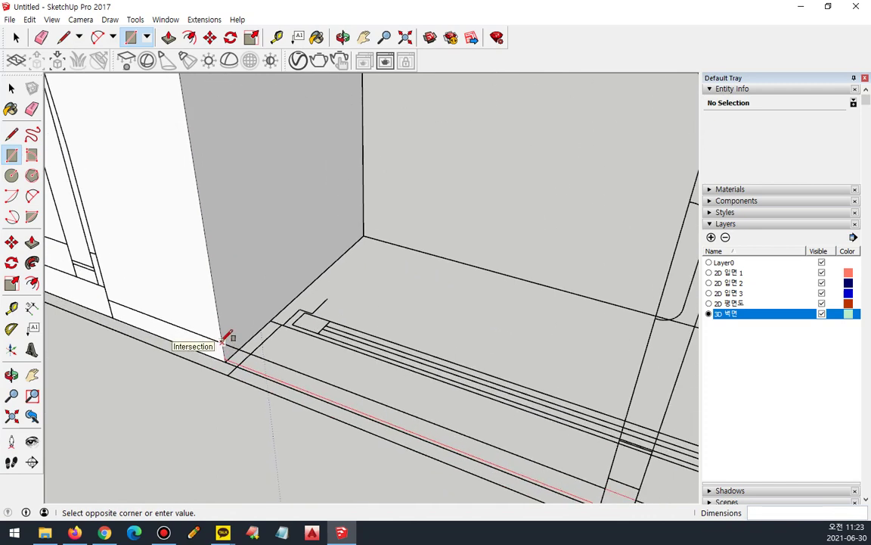
left_click(222, 342)
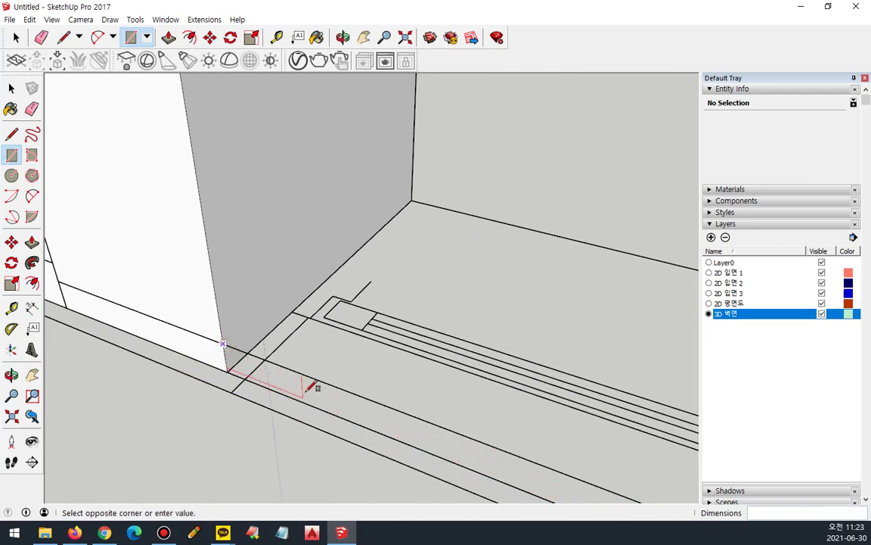
middle_click_drag(437, 432, 564, 393)
middle_click_drag(647, 415, 455, 307)
middle_click_drag(438, 253, 569, 371)
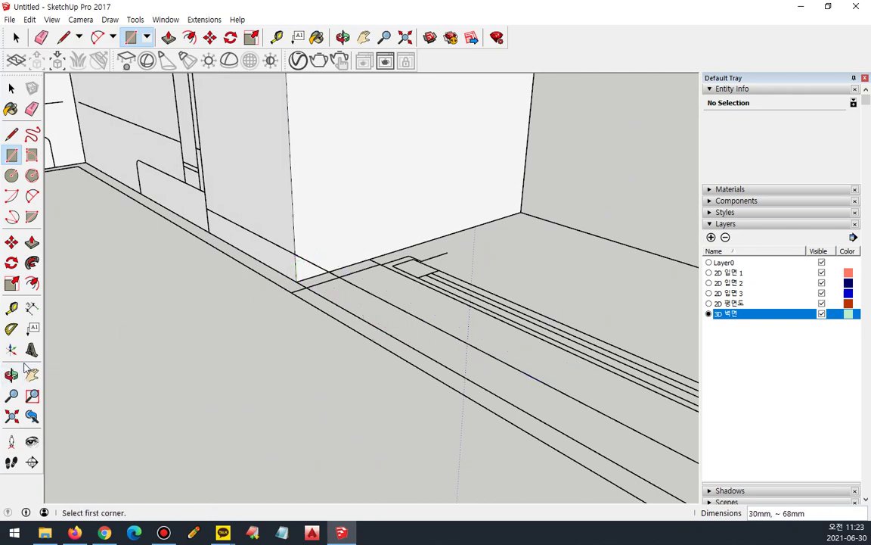
Draw a 350 mm by 3000 mm rectangle on the floor of the sliding-door opening, spanning the wall thickness and the full opening width
left_click(11, 416)
scroll(460, 313, "up", 6)
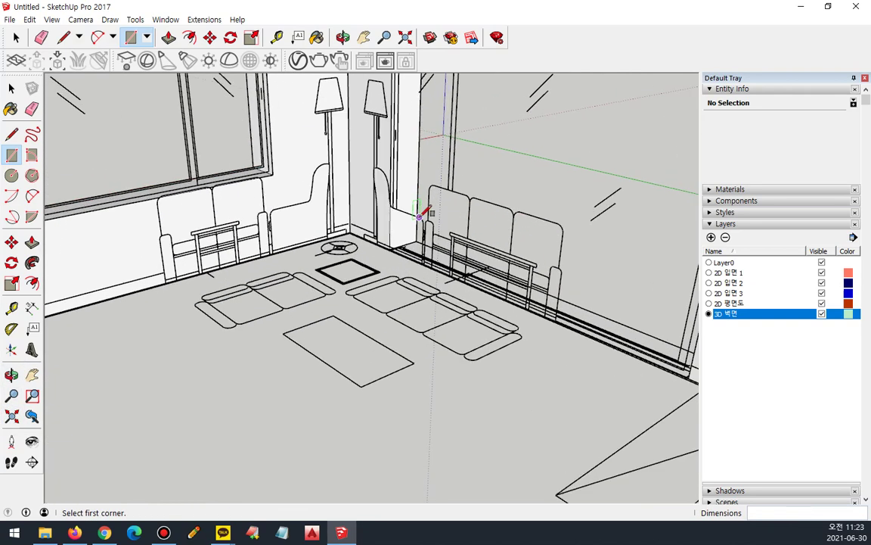
scroll(571, 334, "down", 2)
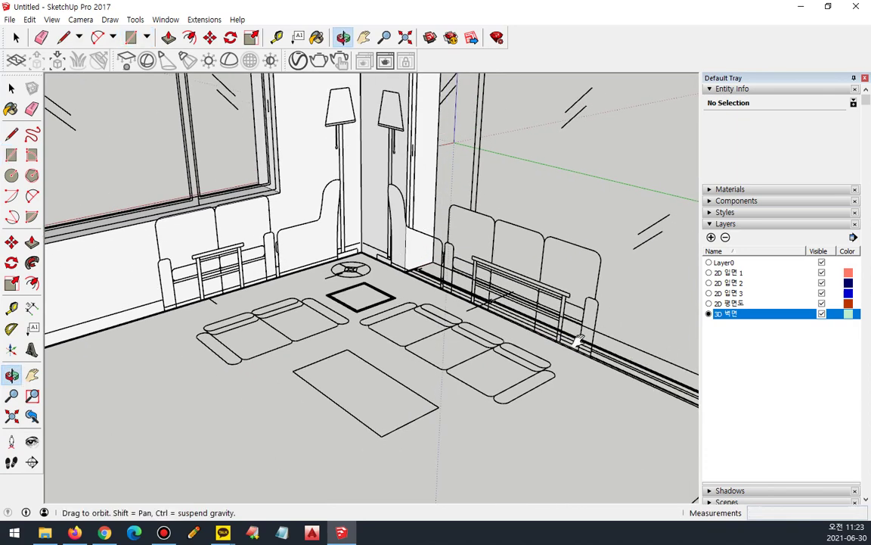
middle_click_drag(618, 358, 443, 272, "shift")
scroll(515, 327, "up", 4)
scroll(533, 336, "up", 1)
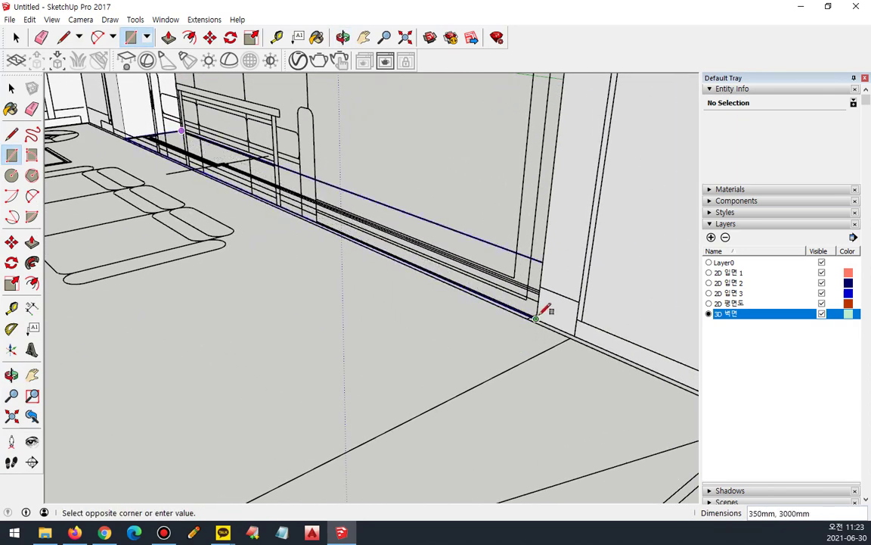
left_click(539, 318)
scroll(525, 334, "up", 2)
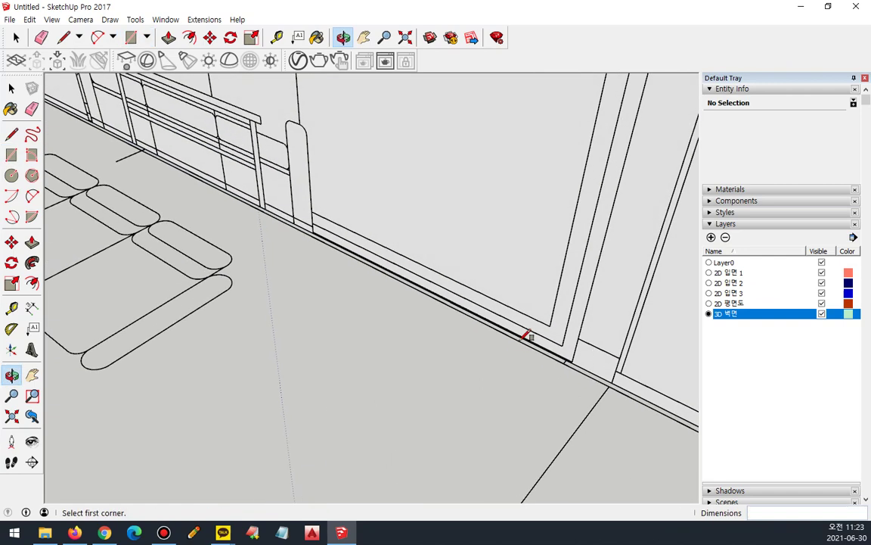
scroll(576, 363, "up", 2)
scroll(578, 365, "up", 2)
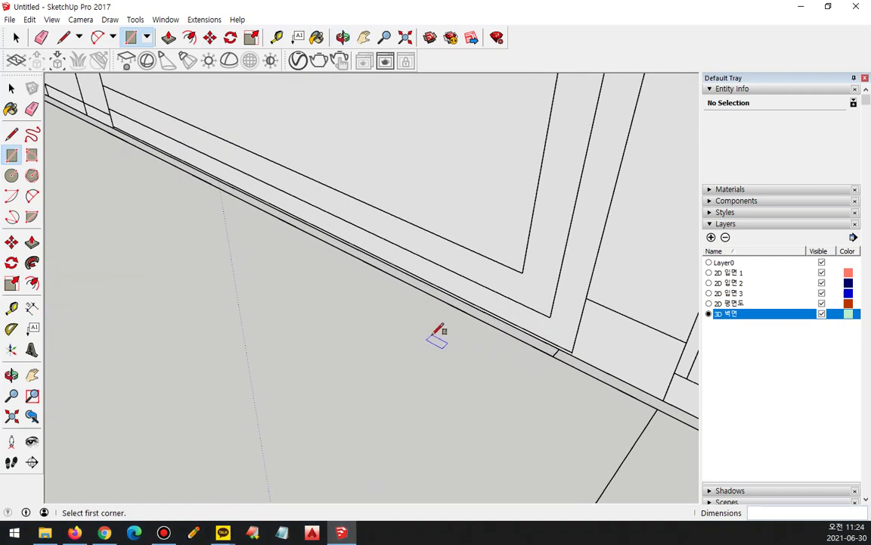
middle_click_drag(470, 316, 603, 286)
scroll(519, 274, "down", 1)
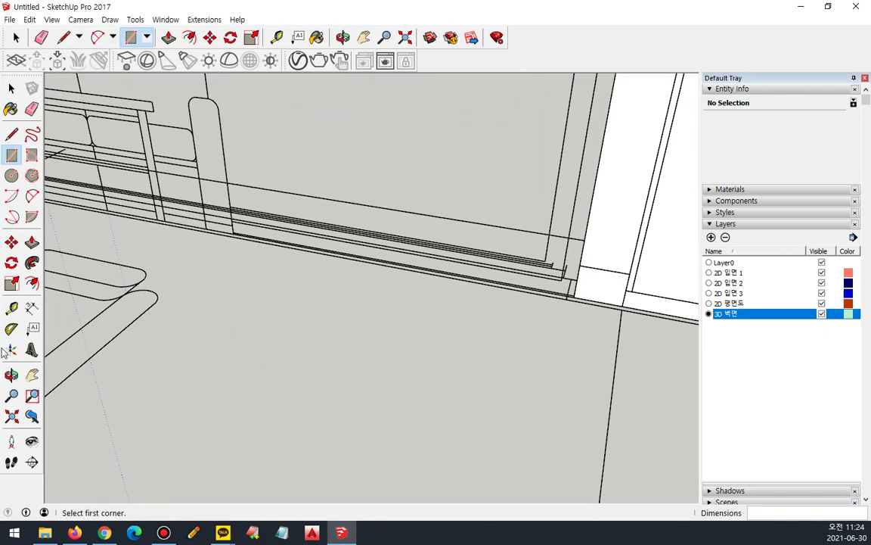
left_click(11, 394)
left_click(11, 415)
middle_click_drag(405, 330, 318, 368)
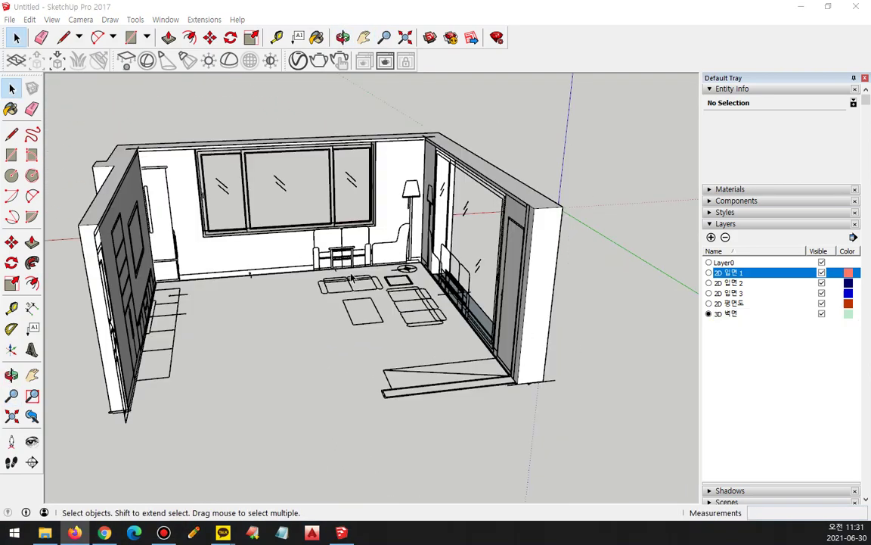
middle_click_drag(352, 279, 329, 135)
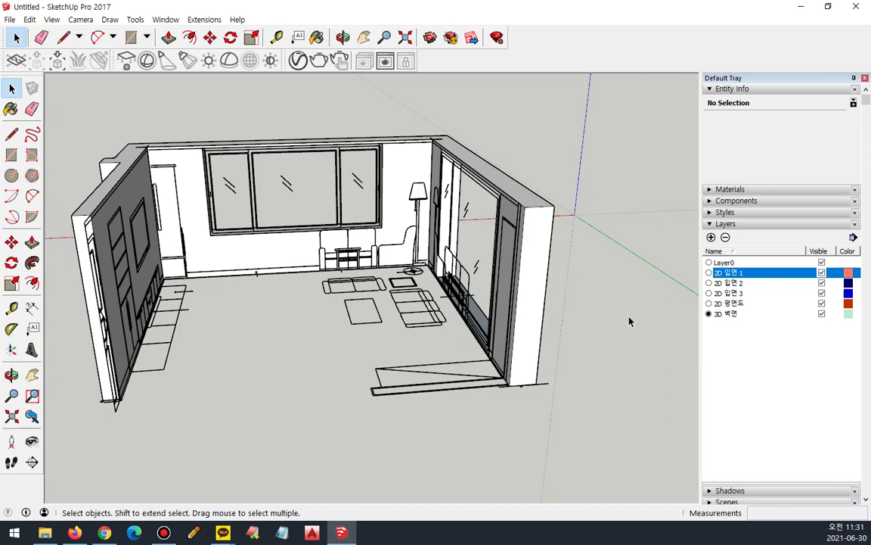
Add a layer named 3D 창문 and make it the current drawing layer
left_click(764, 342)
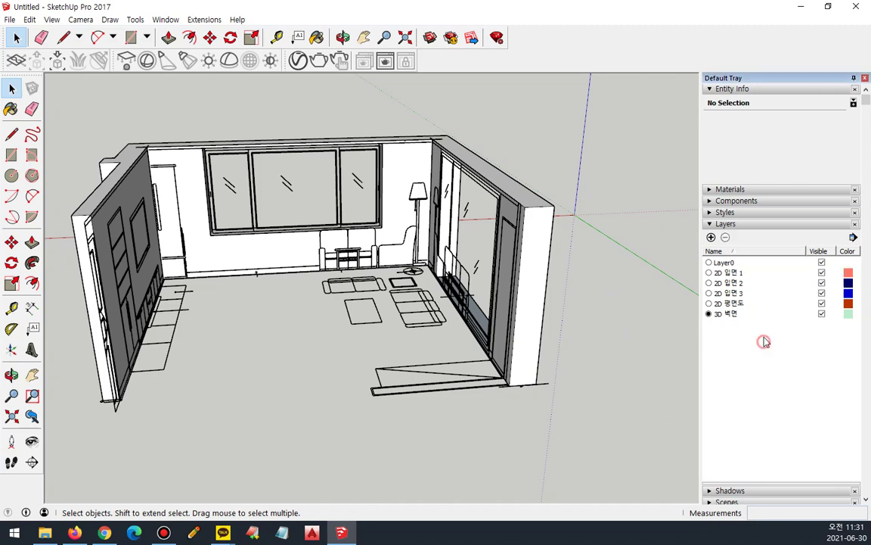
left_click(711, 237)
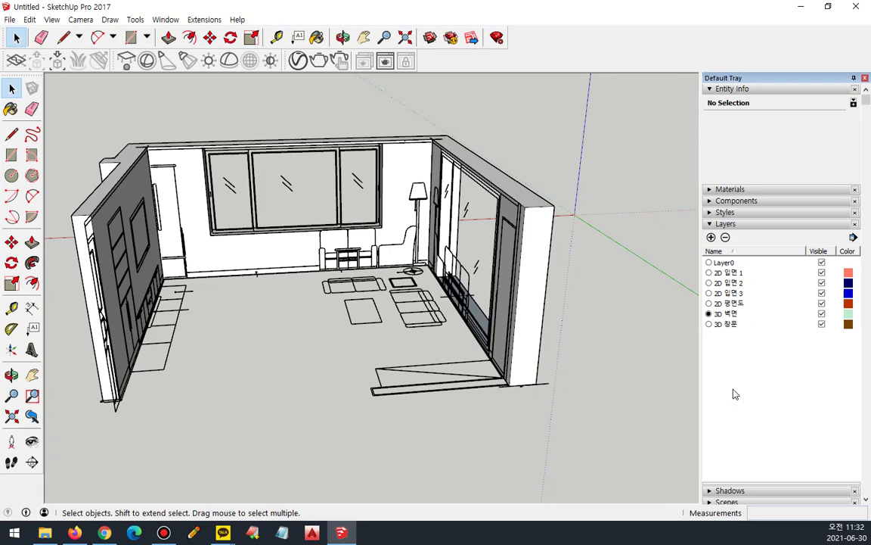
left_click(708, 324)
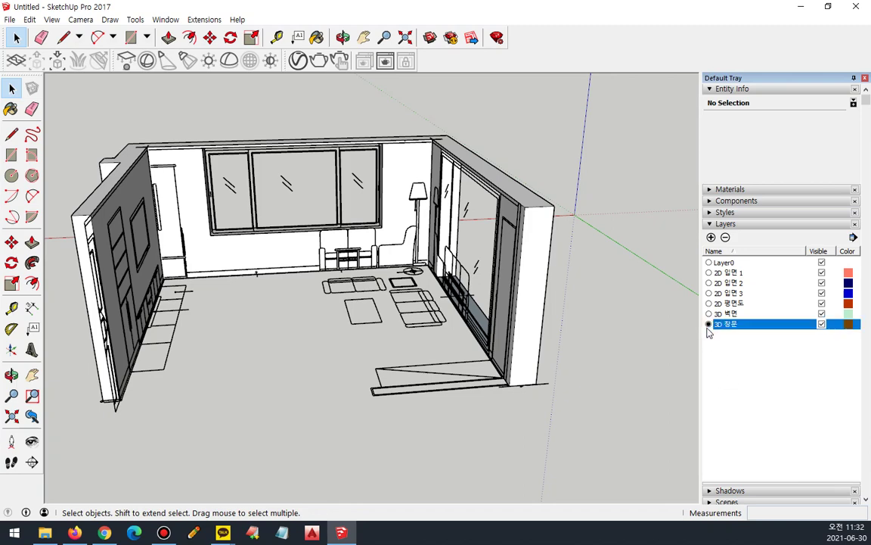
Hide the 3D 벽면, 2D 입면 1 and 2D 입면 3 layers, keeping 2D 입면 2 visible
scroll(408, 225, "up", 2)
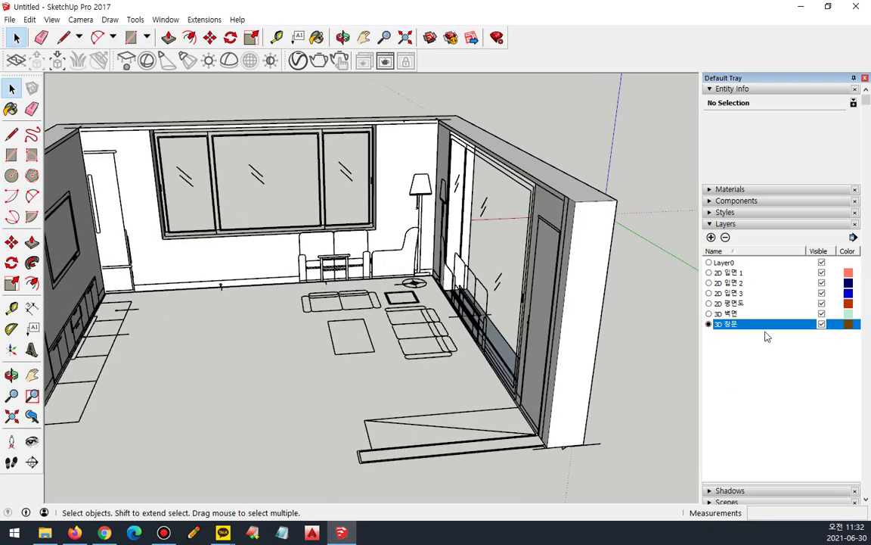
left_click(821, 313)
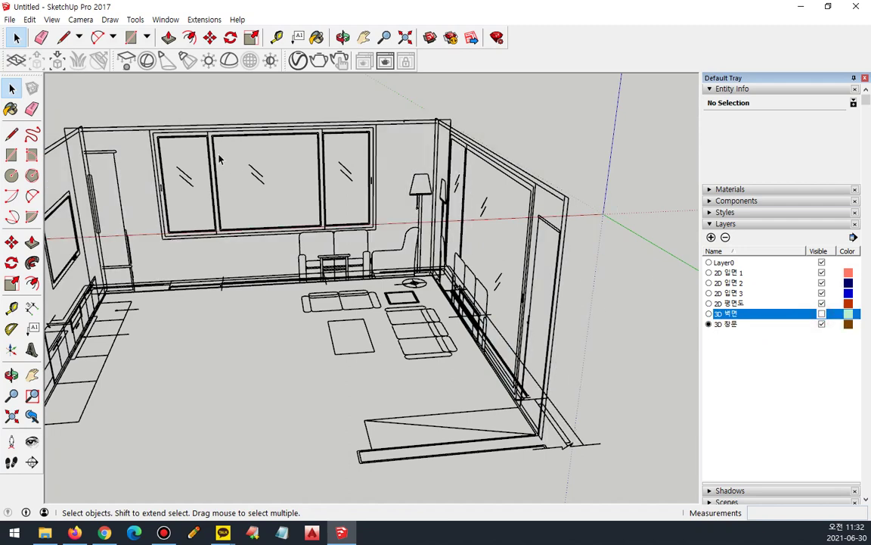
scroll(216, 142, "up", 2)
left_click(821, 272)
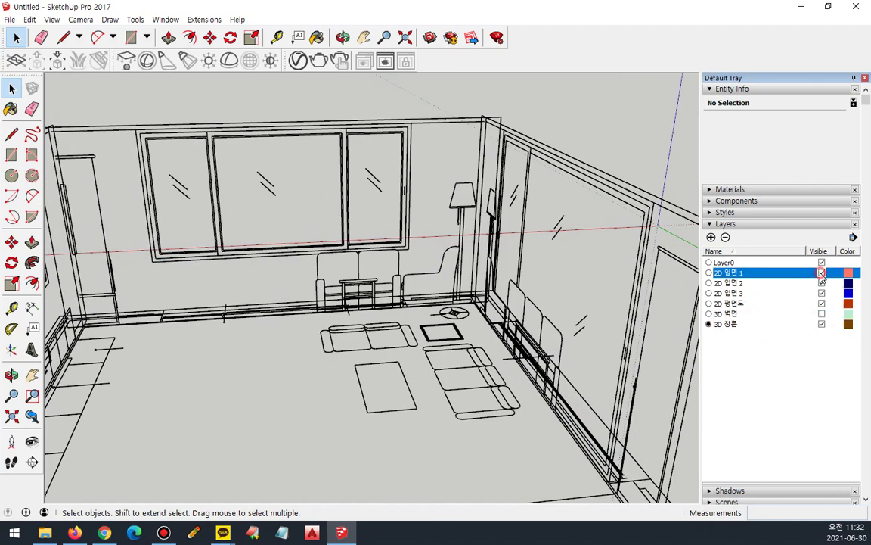
left_click(822, 283)
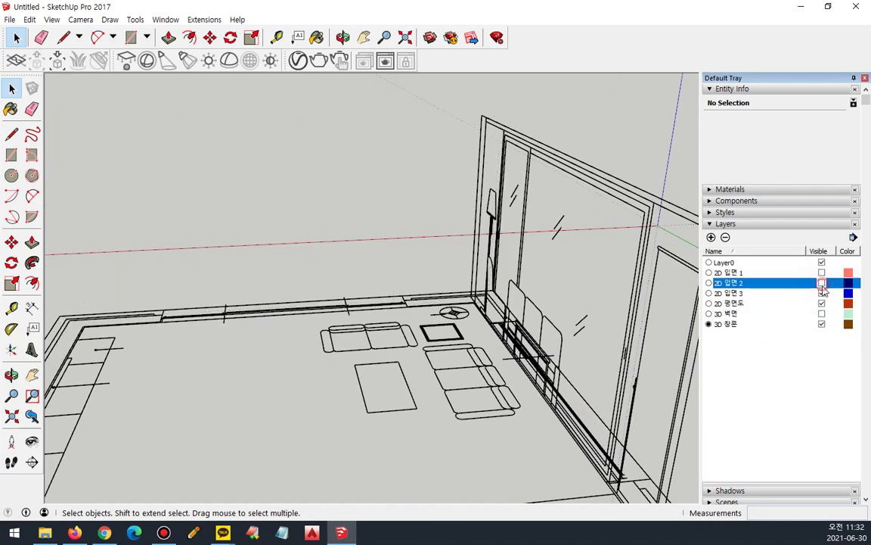
left_click(821, 283)
left_click(822, 292)
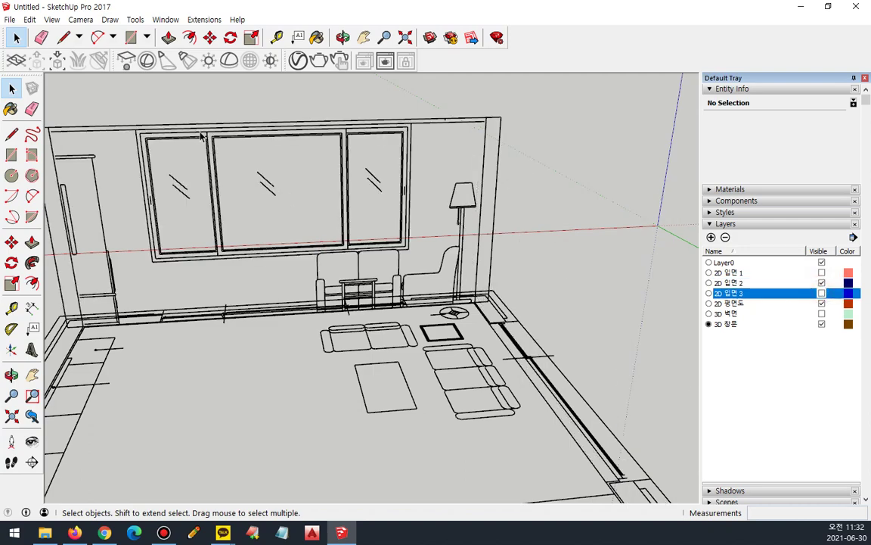
Trace the outer and inner outlines of the three-pane window's outer frame on the elevation with two rectangles
scroll(227, 160, "up", 2)
middle_click_drag(350, 270, 287, 256)
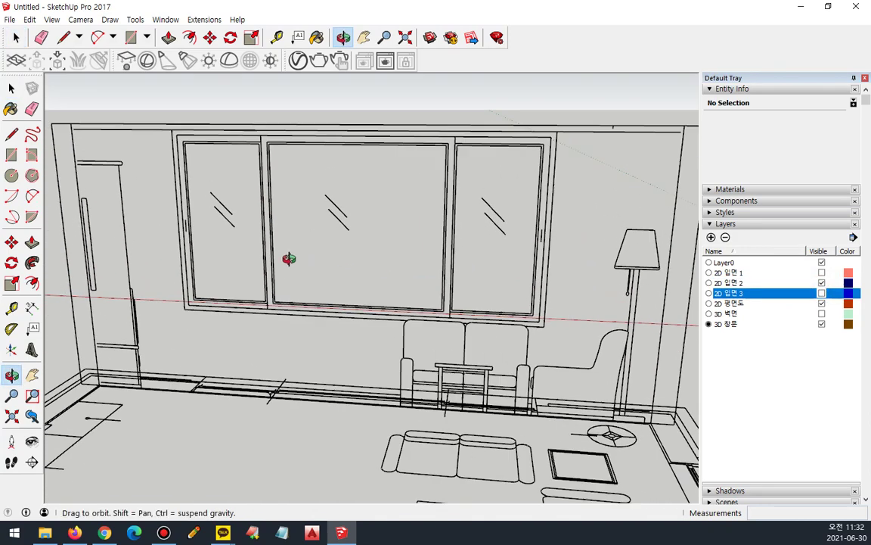
scroll(180, 161, "up", 2)
key("r")
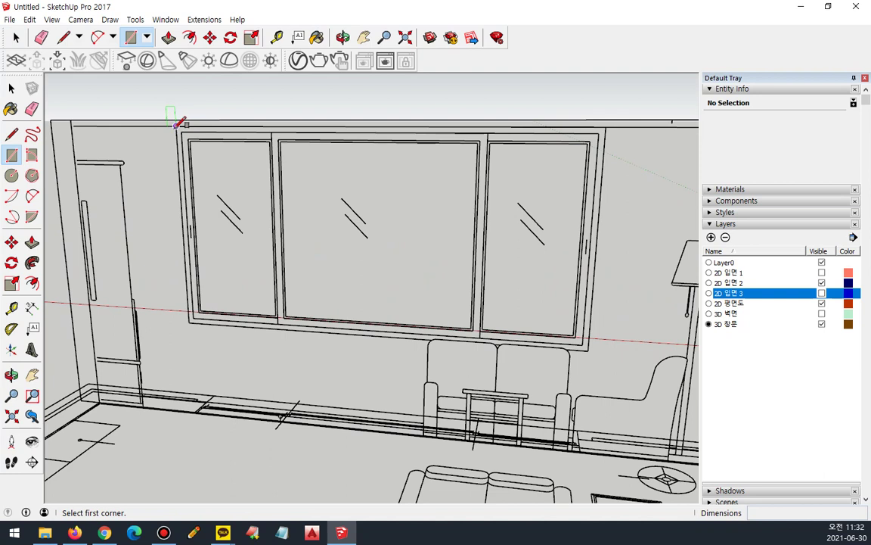
left_click(175, 126)
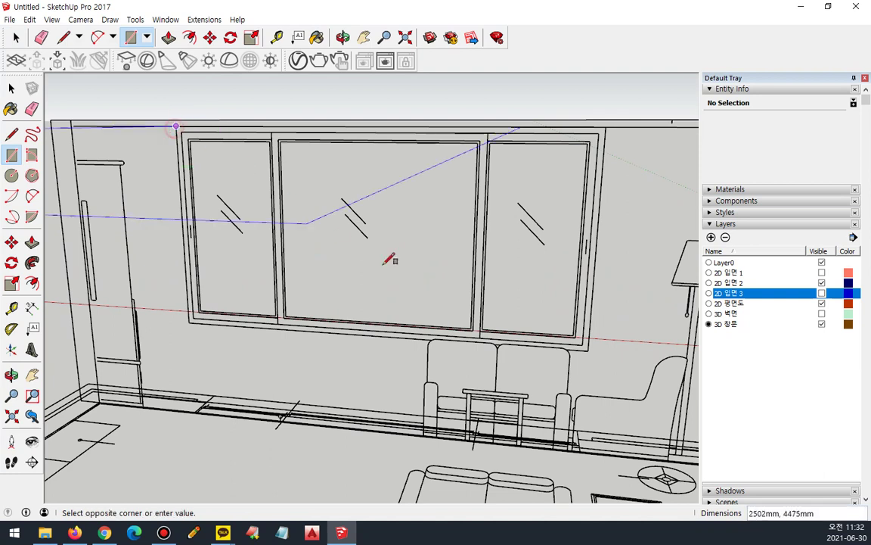
left_click(588, 350)
left_click(581, 345)
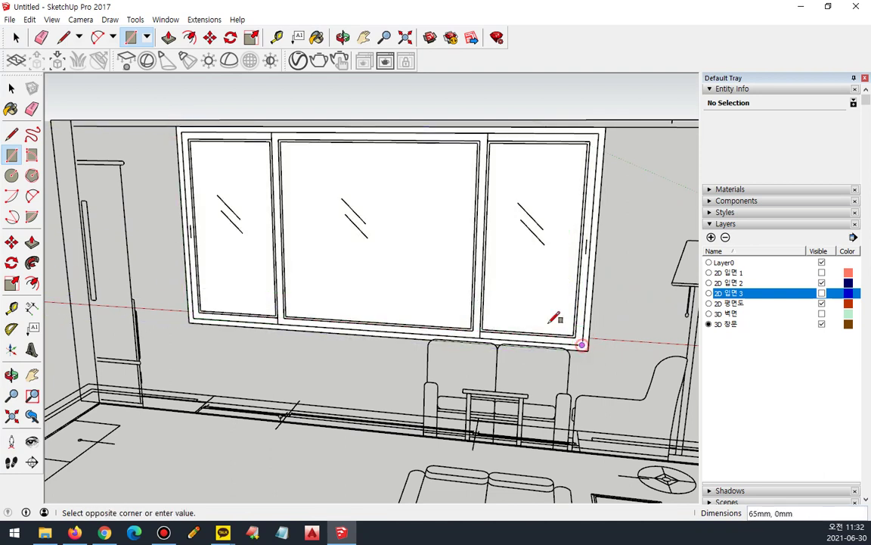
left_click(186, 131)
Delete the face enclosed by the window frame's inner rectangle
key("e")
key("space")
left_click(389, 265)
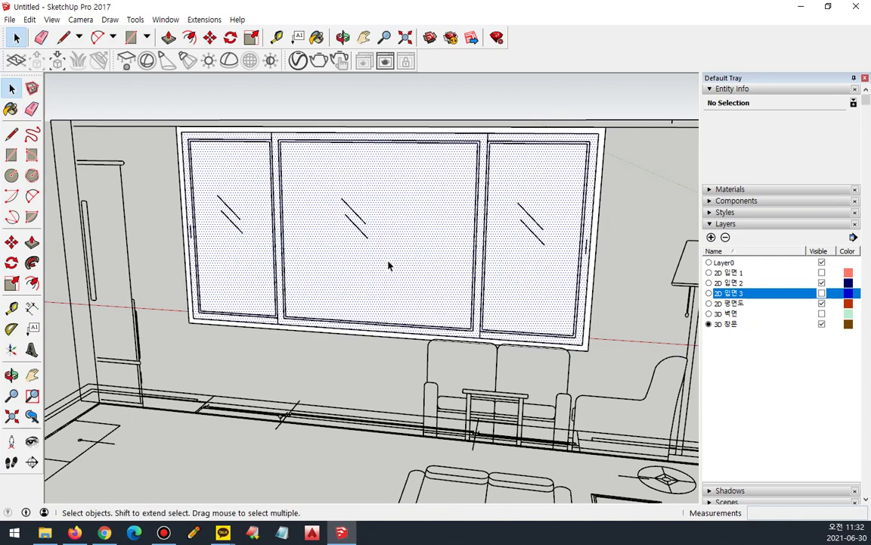
key("Delete")
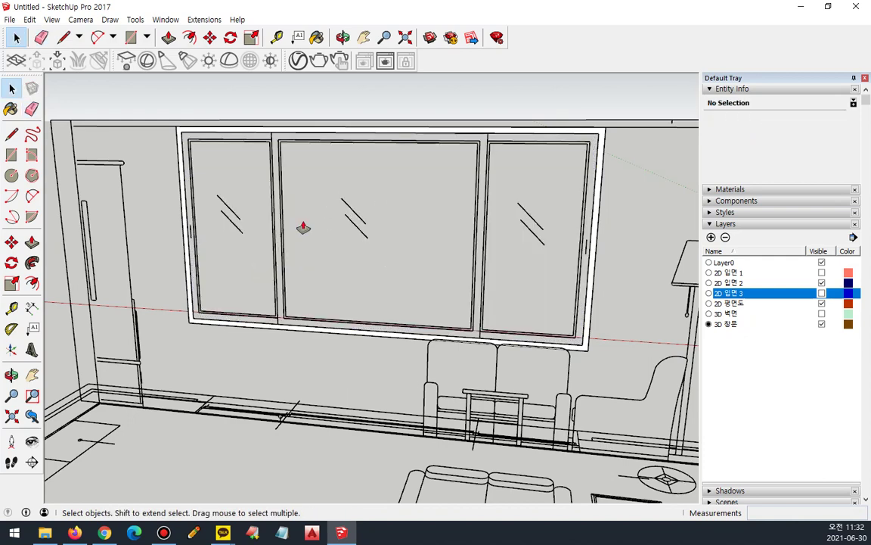
Try to extrude the window frame face with Push/Pull from the room side, and undo the extrusion
key("p")
left_click(188, 249)
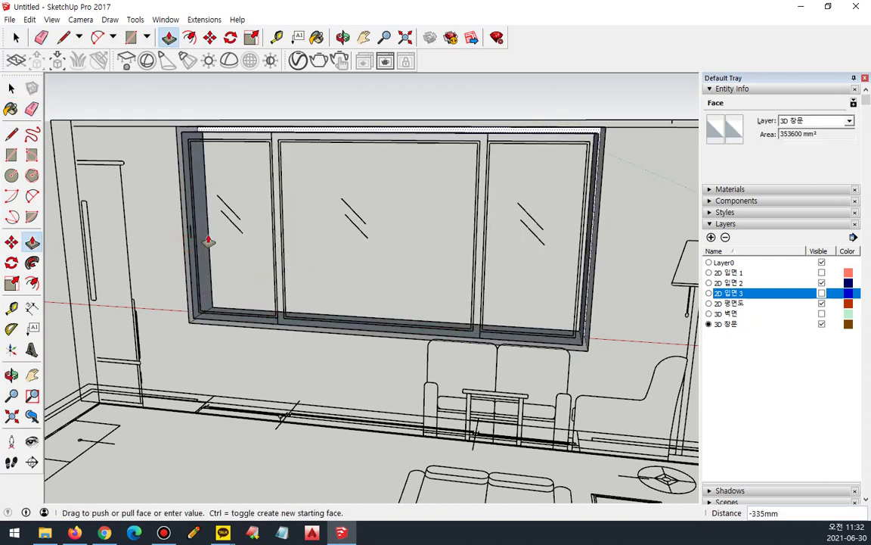
key("Return")
middle_click_drag(232, 241, 218, 299)
key("ctrl+z")
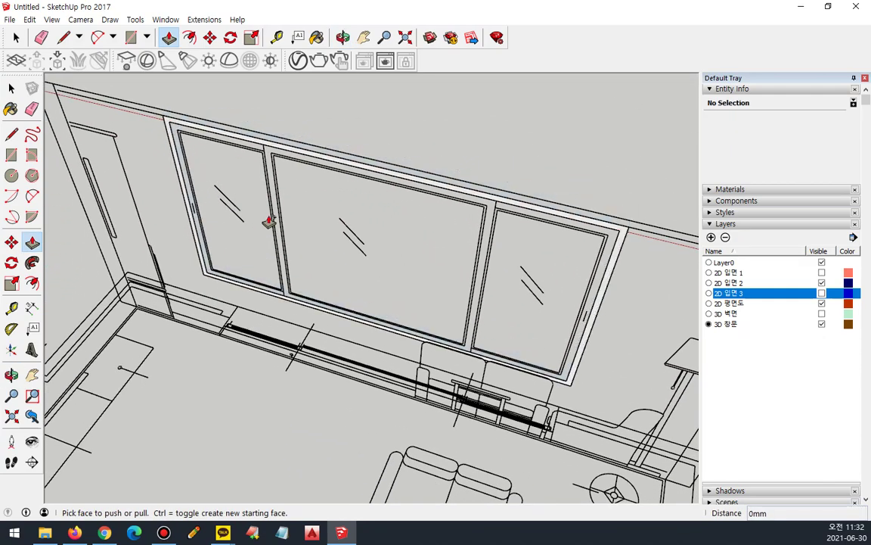
Extrude the window frame face into a 3D frame with Push/Pull from the outer side
middle_click_drag(300, 253, 172, 98)
left_click(175, 92)
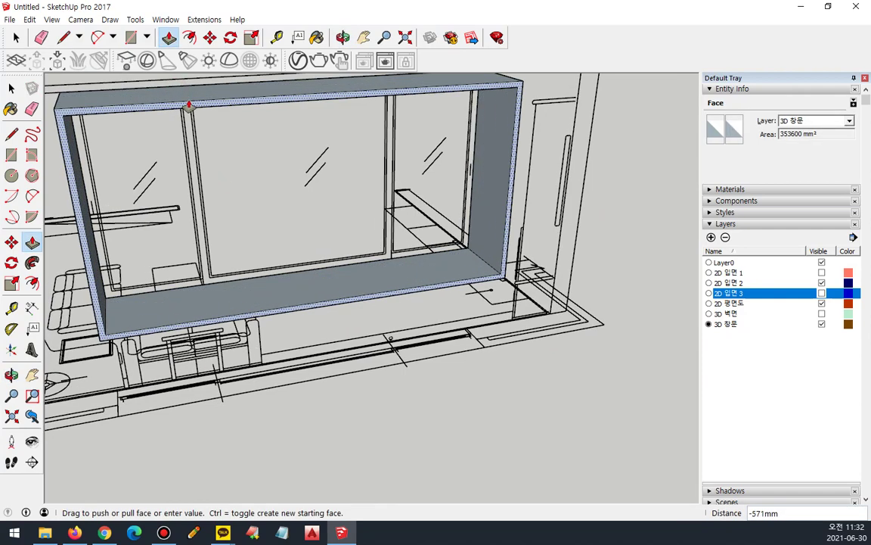
middle_click_drag(189, 106, 652, 193)
key("Return")
Draw a line along the upper front edge of the window frame, corner to corner, to close its front face
middle_click_drag(351, 109, 299, 168)
key("r")
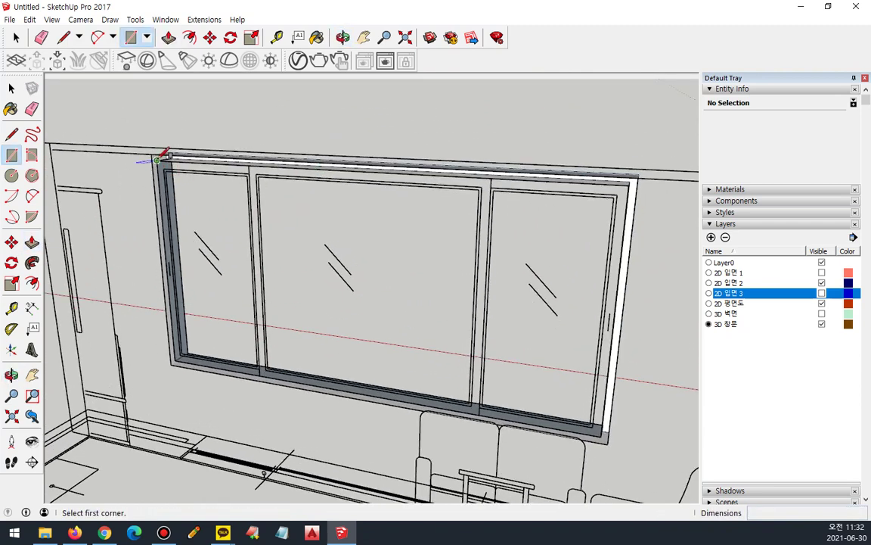
left_click(151, 153)
key("Escape")
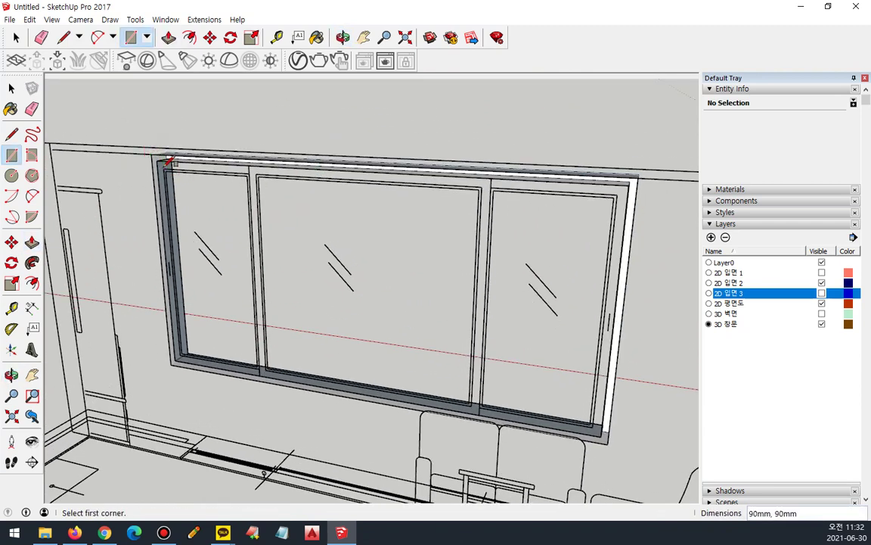
key("l")
left_click(156, 159)
left_click(151, 155)
scroll(307, 166, "up", 1)
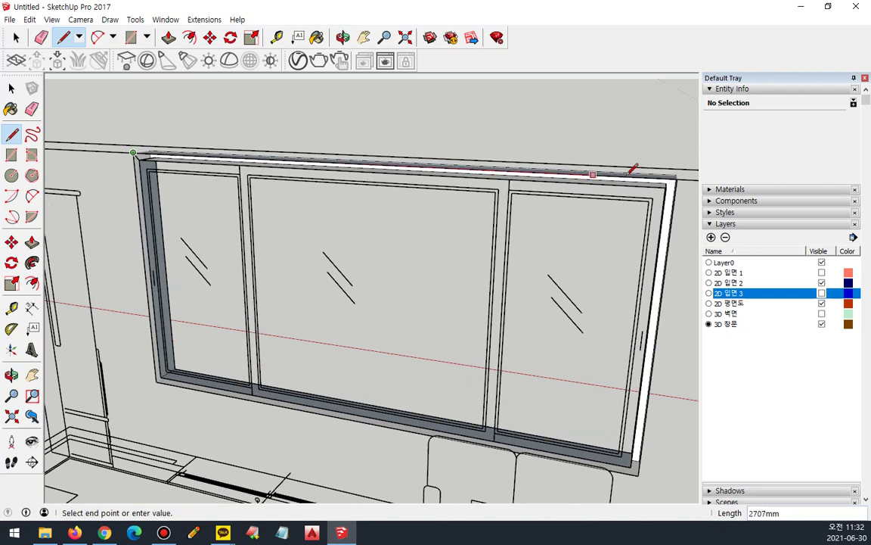
left_click(678, 179)
scroll(137, 155, "up", 2)
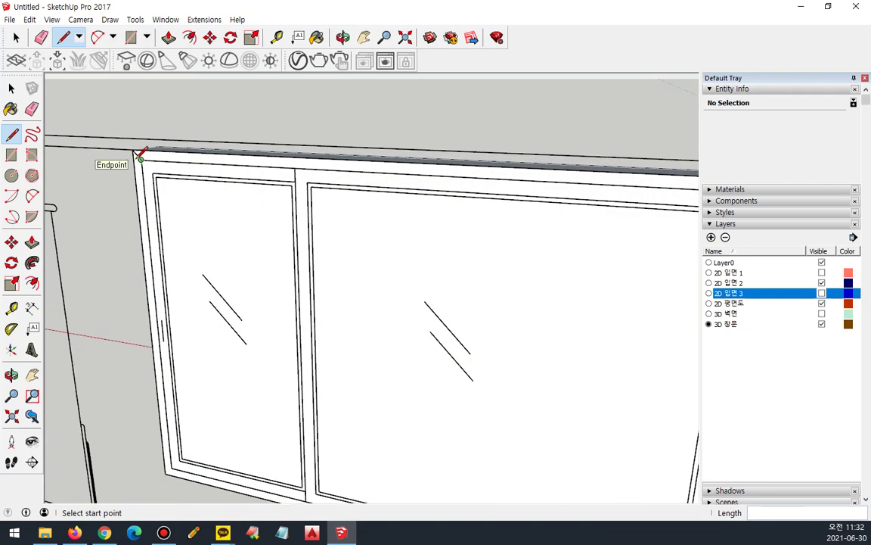
Draw a rectangle along the frame's inner outline on the front face and delete the face it encloses
key("e")
scroll(340, 227, "down", 2)
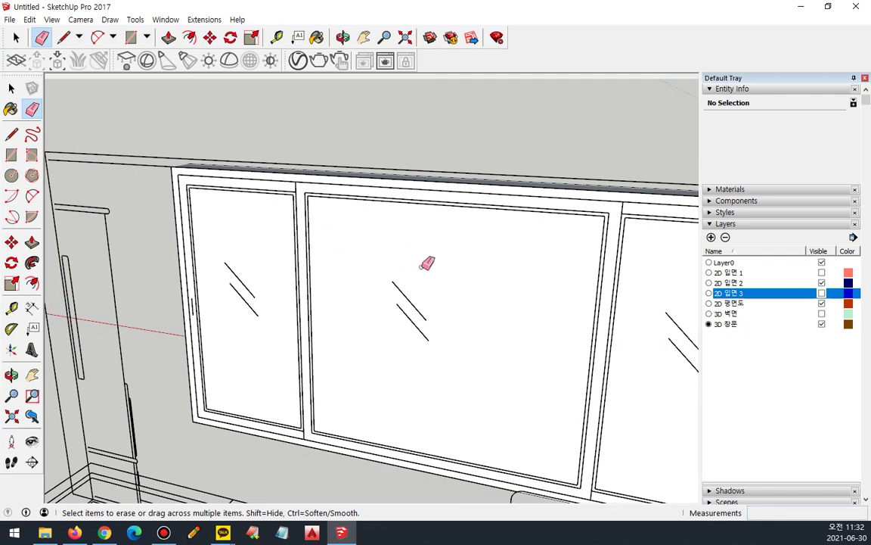
key("space")
left_click(426, 277)
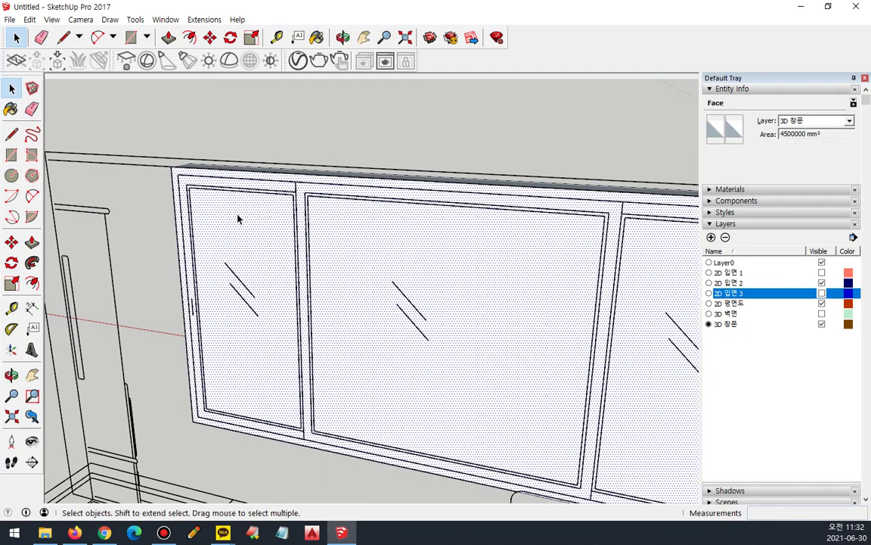
key("r")
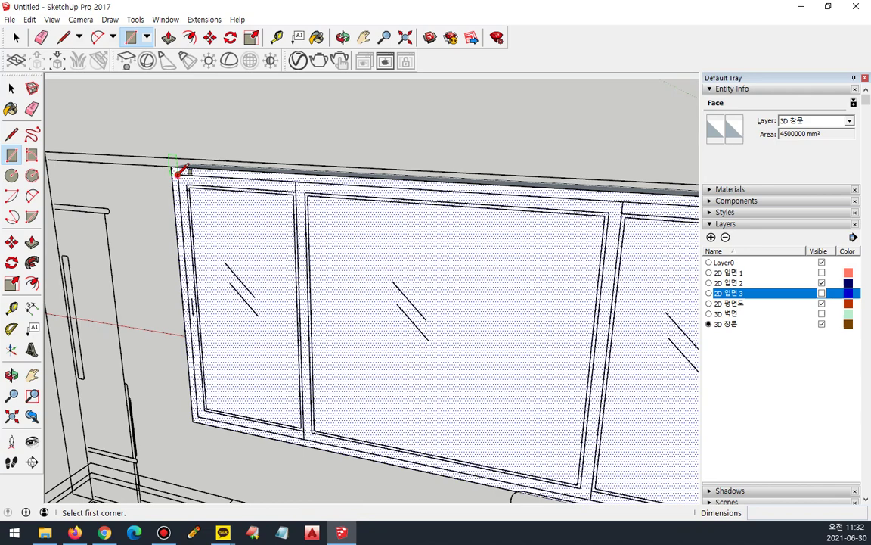
left_click(178, 172)
scroll(383, 301, "down", 2)
middle_click_drag(382, 302, 519, 428)
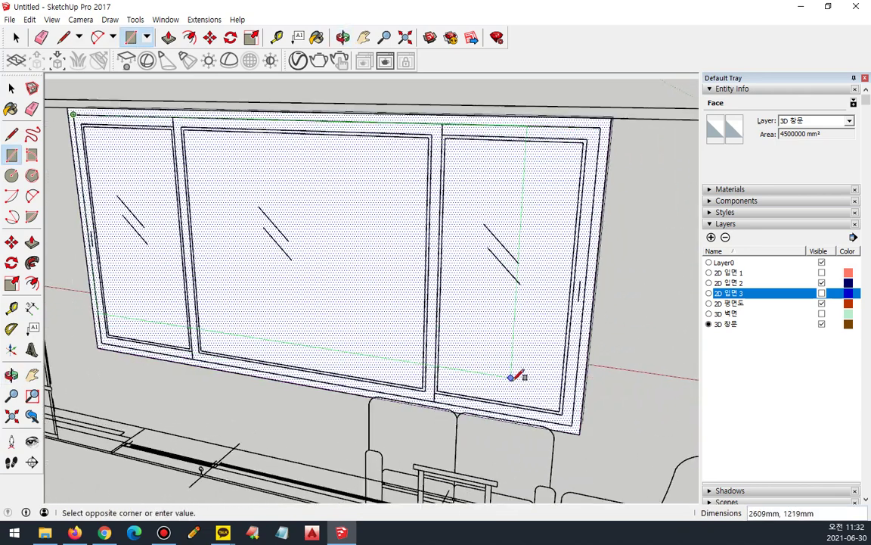
left_click(575, 416)
key("space")
left_click(331, 295)
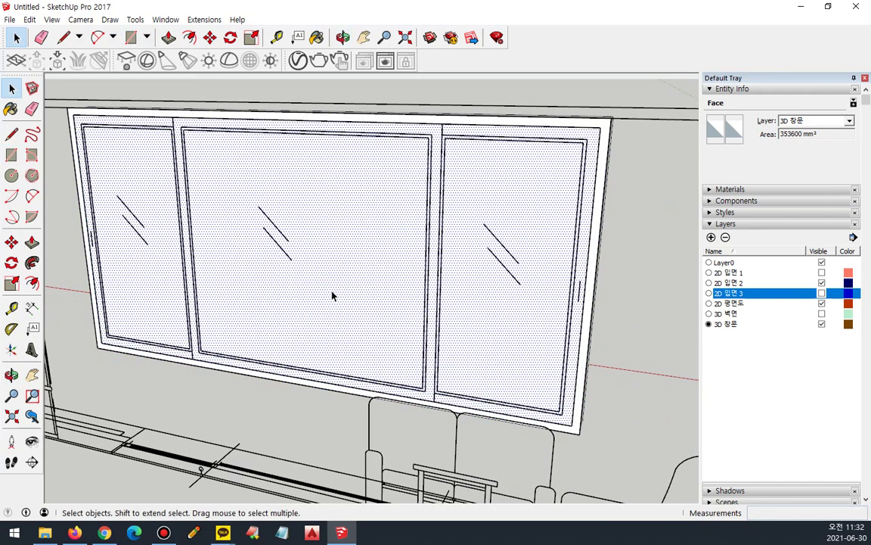
key("ctrl+t")
middle_click_drag(327, 282, 399, 303)
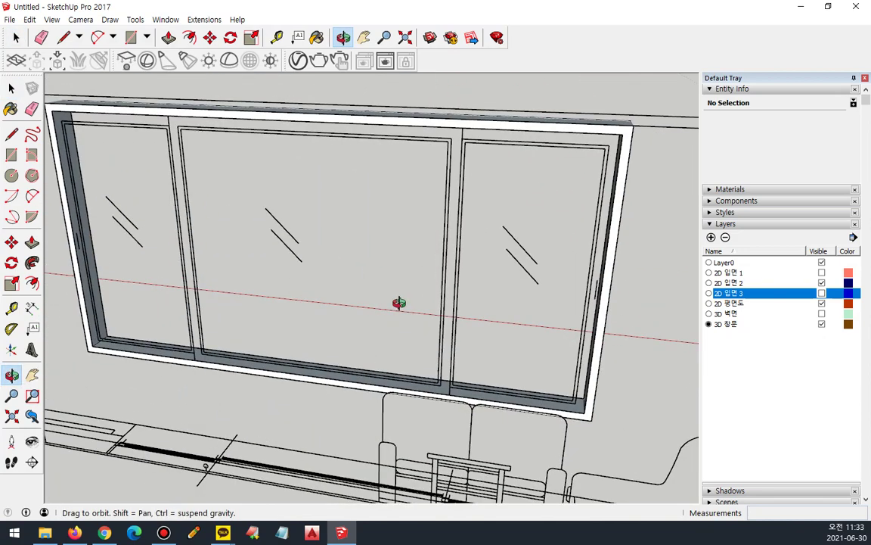
Select the window frame's front face, and undo the frame modelling and the hiding of the 2D 입면 3 layer
key("space")
scroll(612, 277, "up", 2)
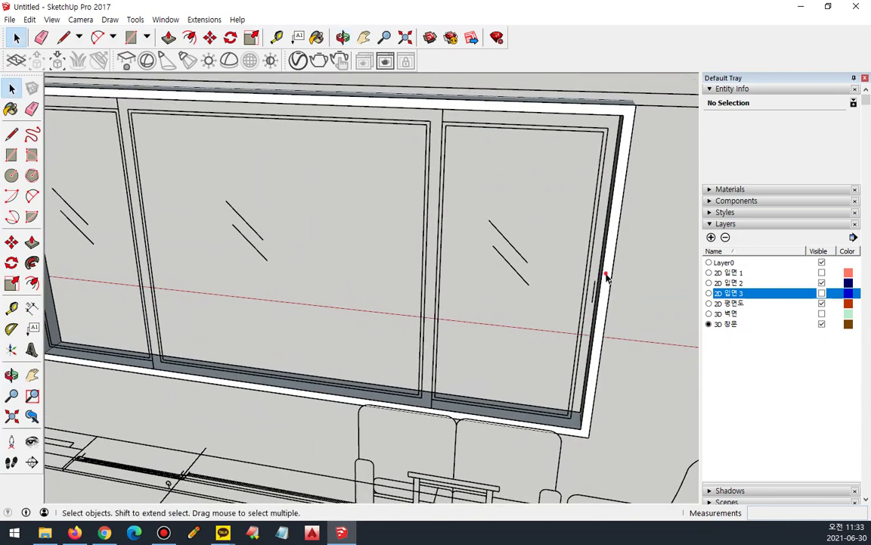
double_click(607, 278)
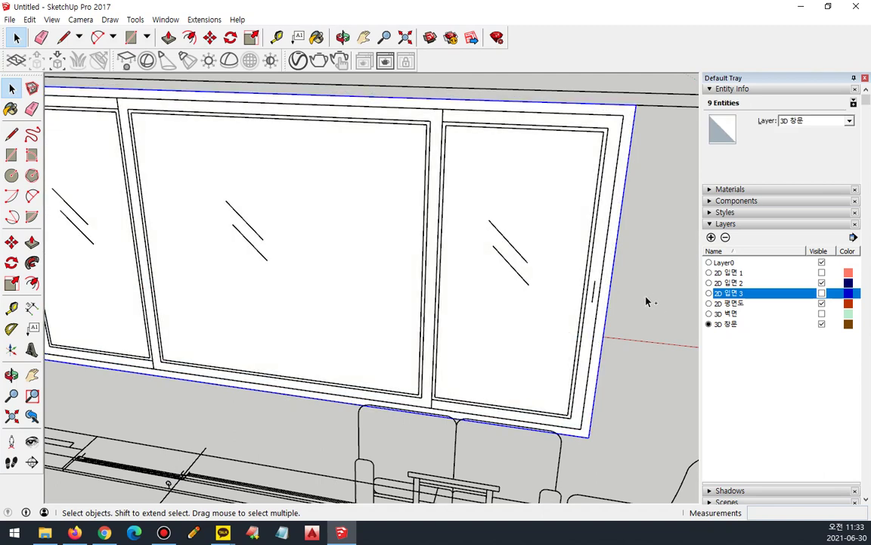
left_click(648, 301)
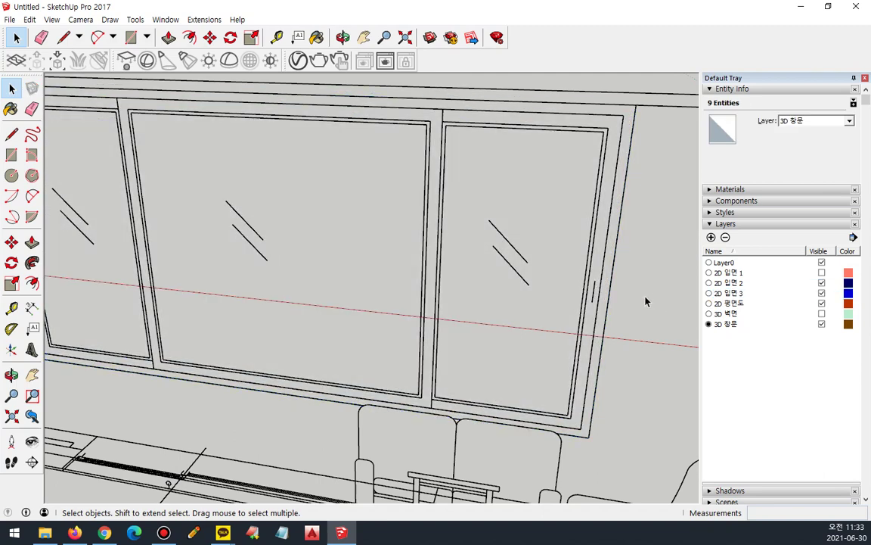
Show the 3D 벽면 layer, make all of its connected wall geometry a group, and hide that layer again
left_click(821, 314)
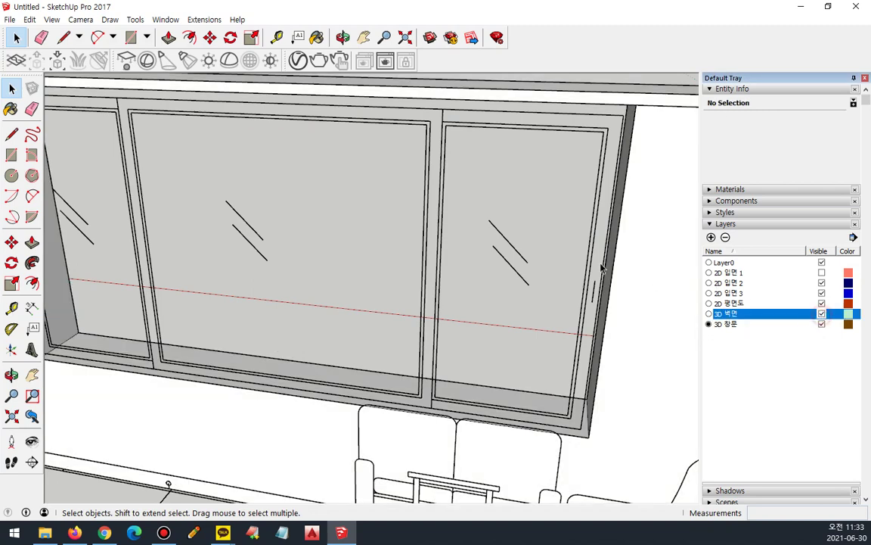
triple_click(671, 207)
right_click(669, 208)
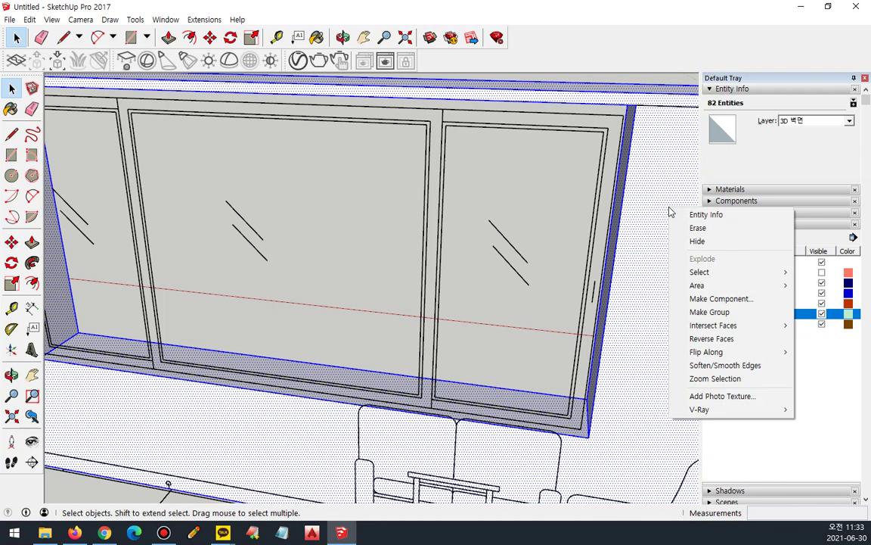
left_click(670, 211)
left_click(821, 314)
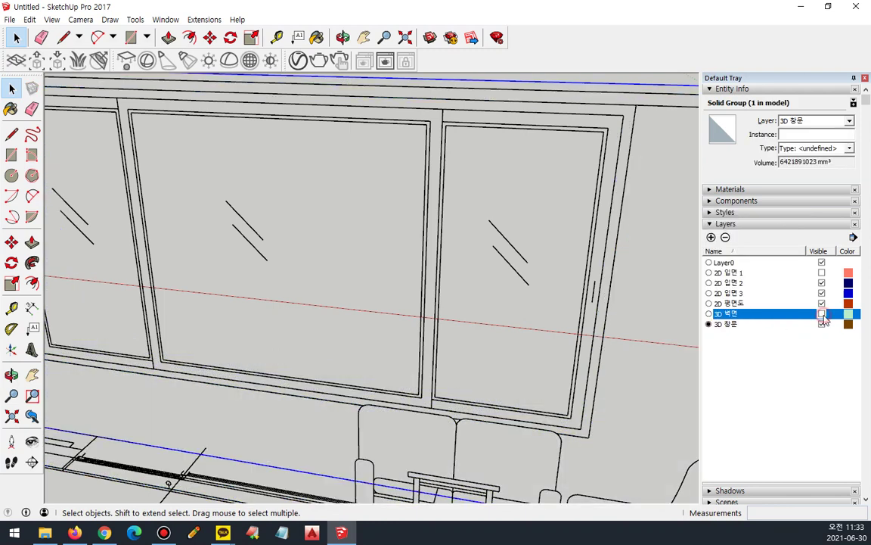
Draw a 3000 by 1500 mm rectangle over the window's outer outline, from corner to corner
middle_click_drag(193, 154, 447, 243)
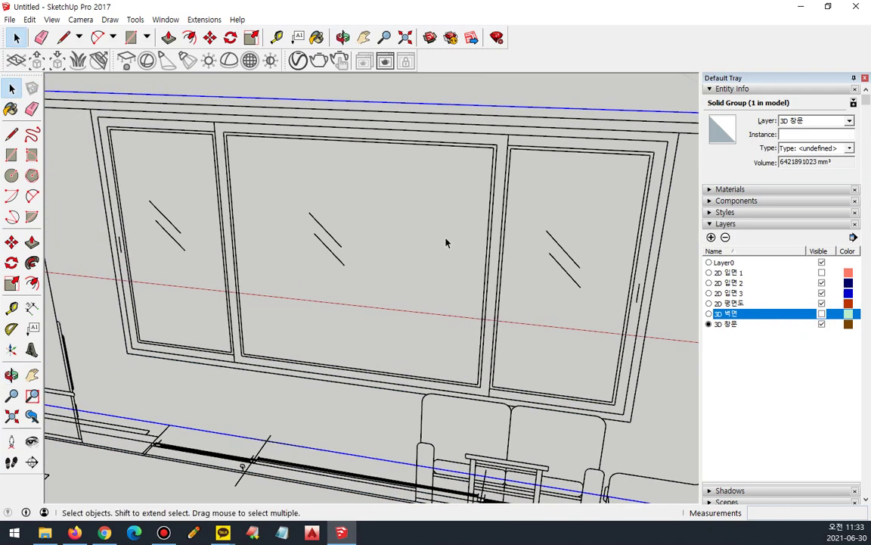
key("r")
left_click(90, 109)
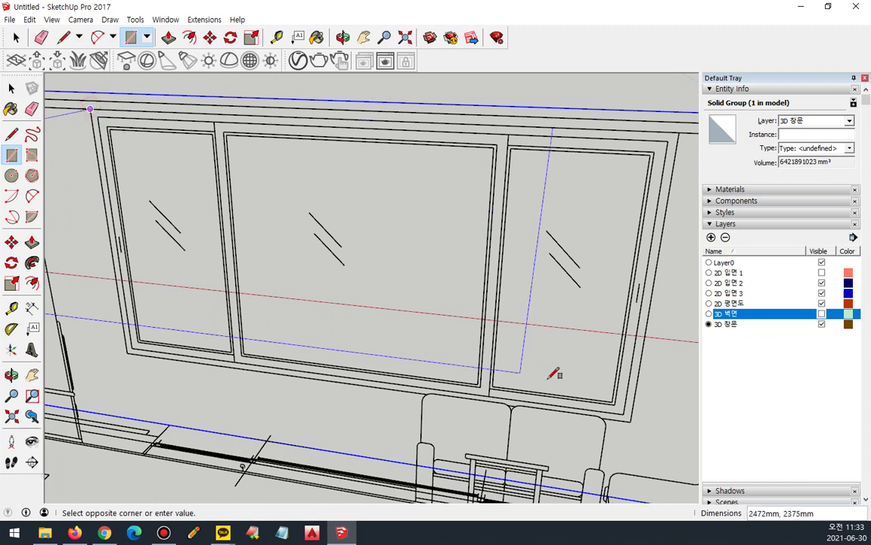
left_click(625, 415)
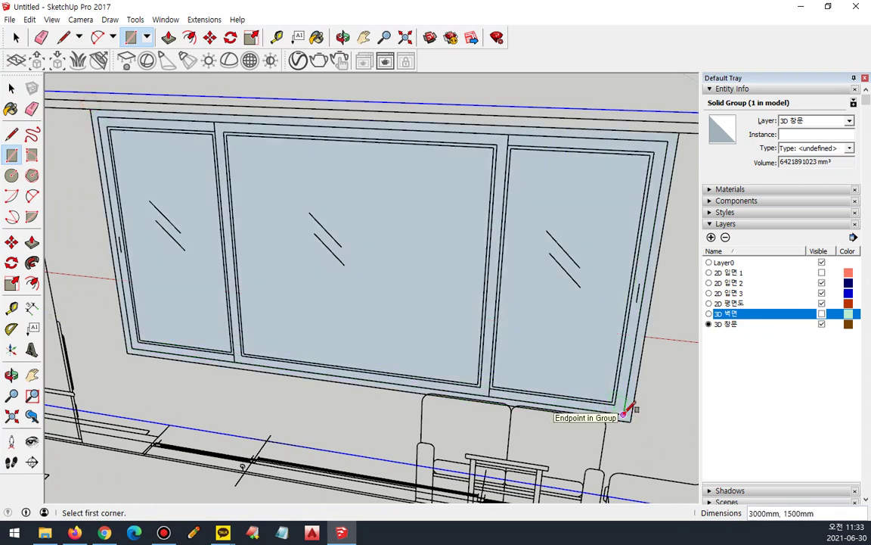
Draw a rectangle along the outer frame's inner outline and delete the face it encloses
left_click(628, 412)
left_click(99, 115)
key("e")
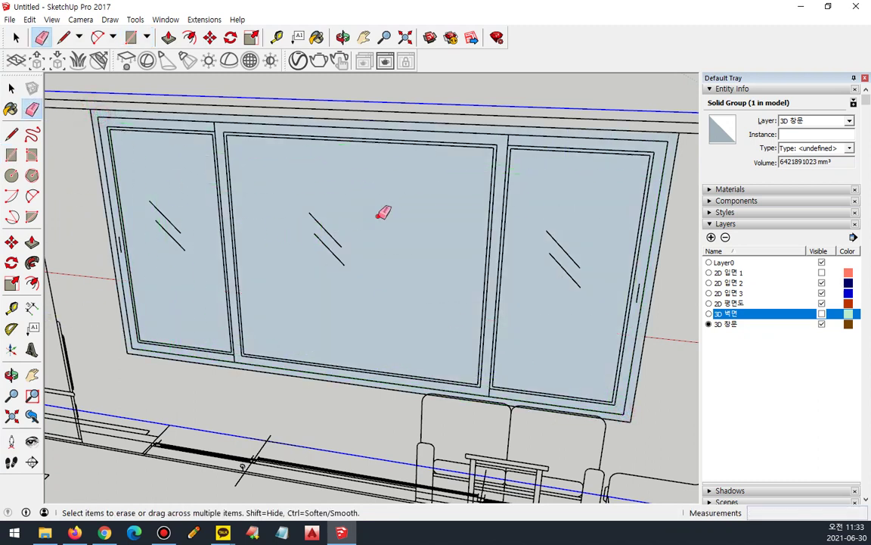
key("Escape")
key("space")
left_click(386, 223)
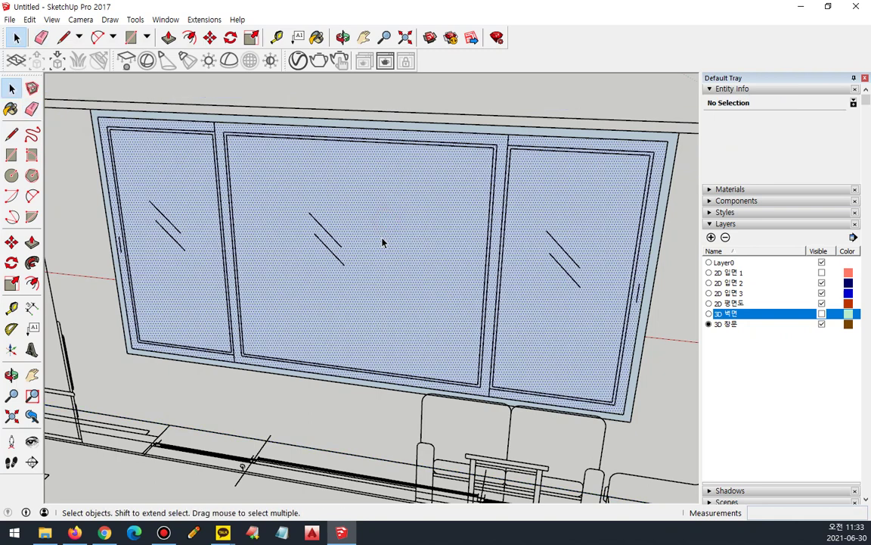
key("Escape")
Extrude the outer window frame face 150 mm with Push/Pull
key("p")
left_click_drag(118, 231, 173, 191)
type("1")
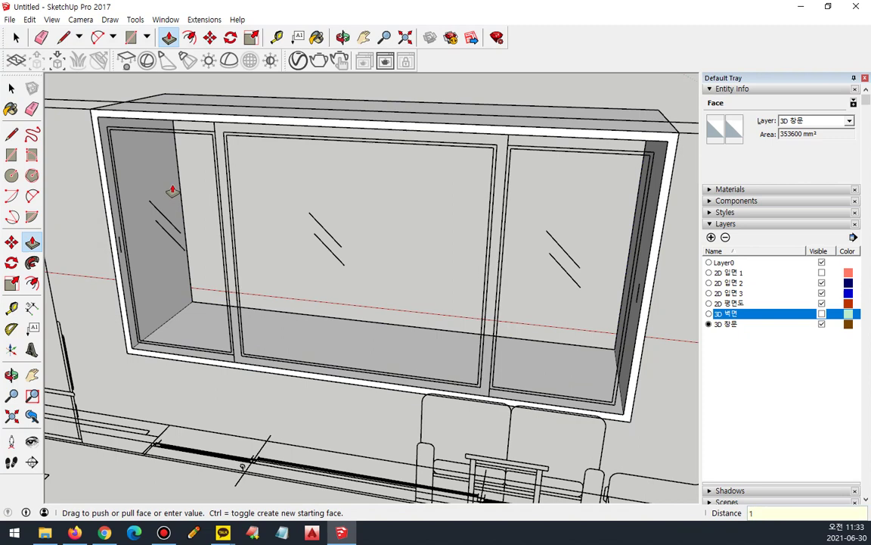
type("50")
key("Return")
key("space")
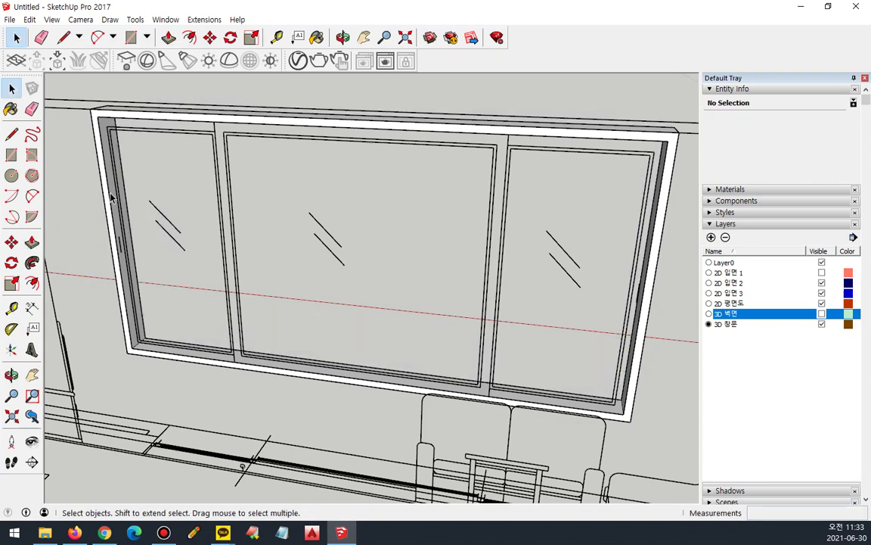
Make the whole extruded outer frame a group and clear the selection
triple_click(111, 196)
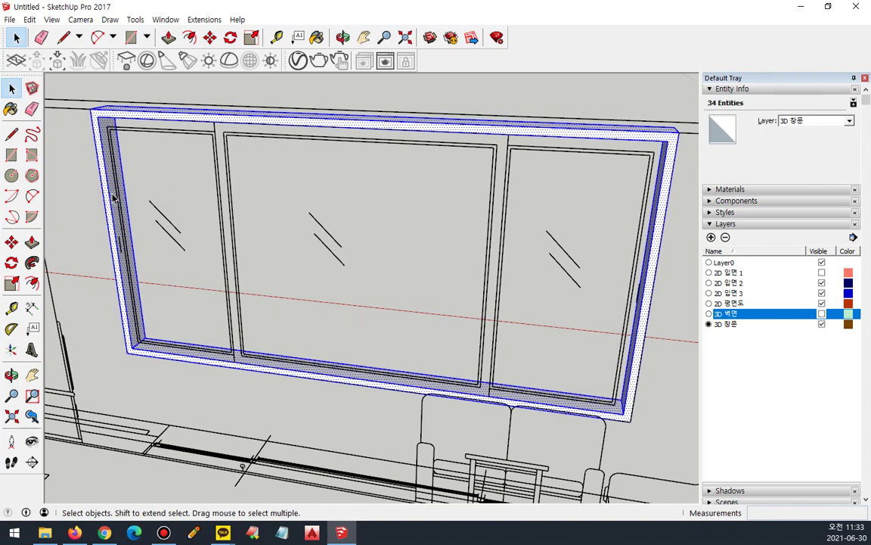
right_click(114, 197)
left_click(153, 298)
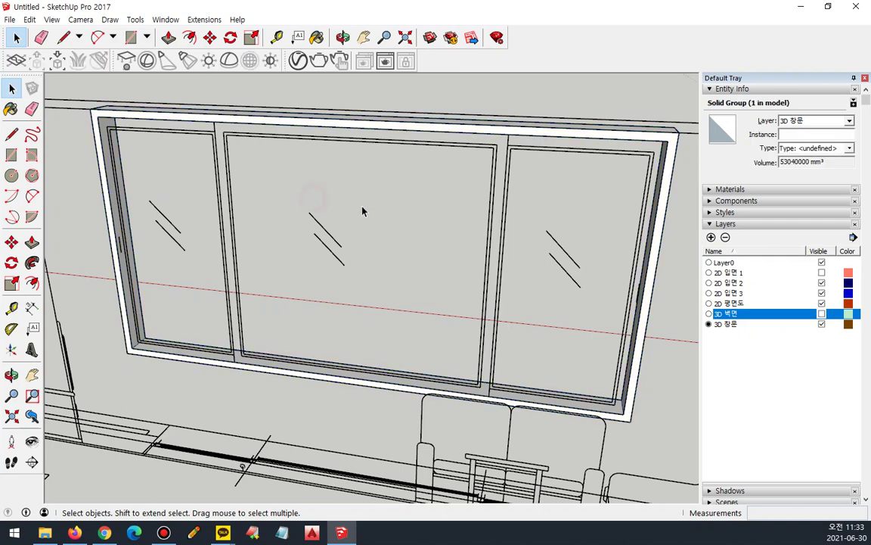
key("ctrl+t")
Draw a 1520 by 1420 mm rectangle over the middle sash's outer outline
key("r")
left_click(216, 123)
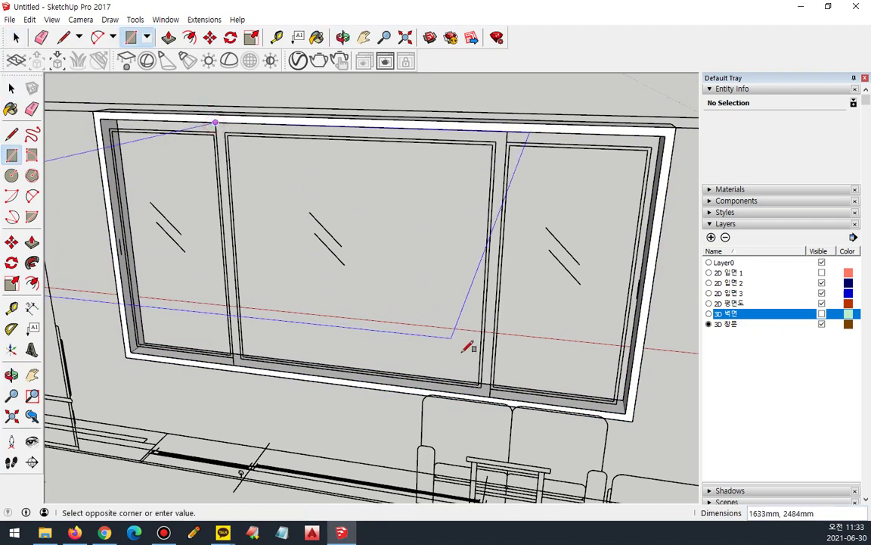
left_click(479, 384)
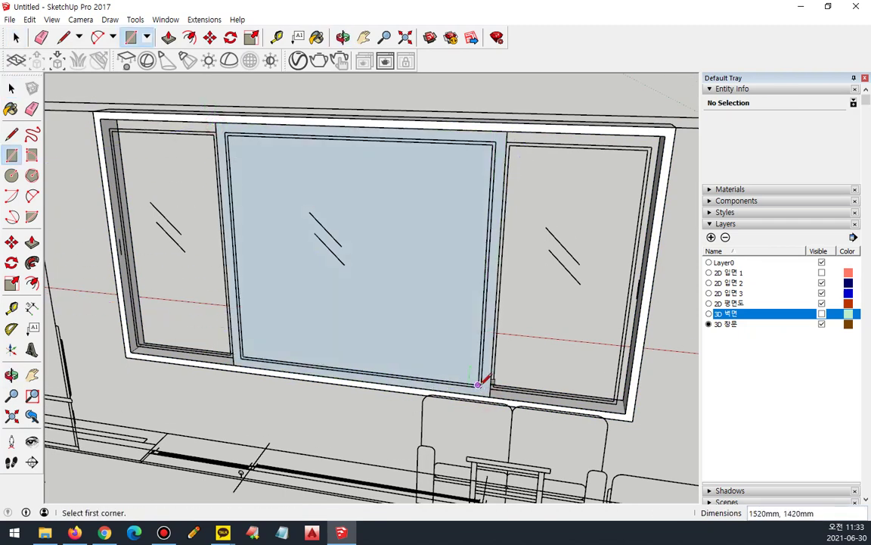
Draw a rectangle along the middle sash's inner outline, corner to corner, and delete the face it encloses
scroll(478, 384, "up", 3)
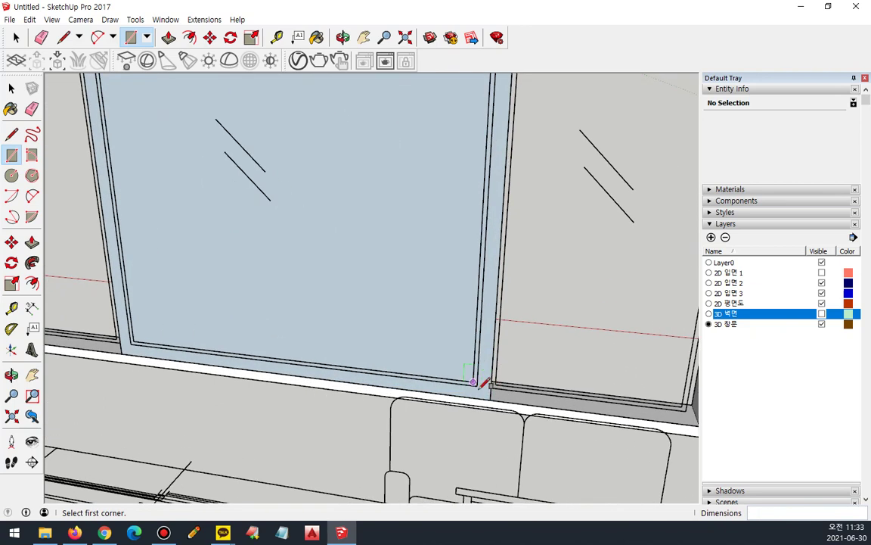
scroll(478, 384, "up", 2)
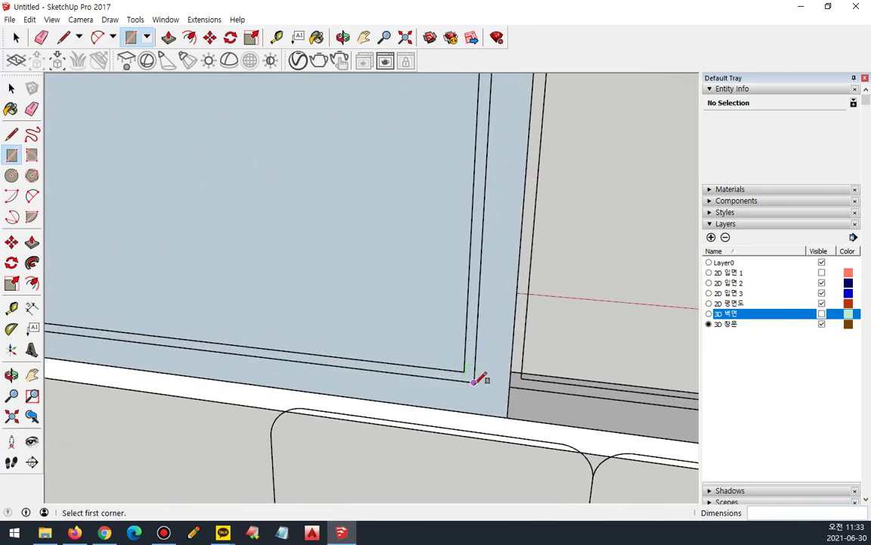
left_click(457, 358)
key("Escape")
left_click(474, 379)
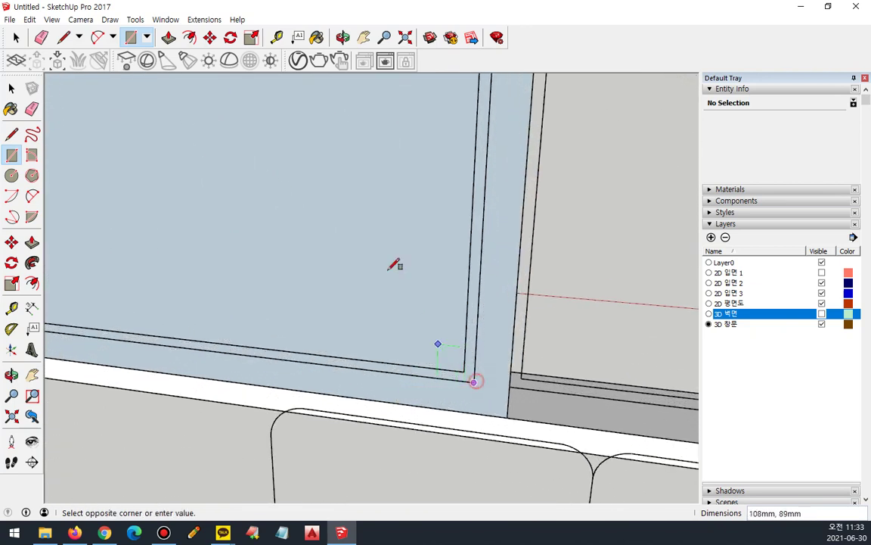
scroll(319, 229, "down", 2)
scroll(319, 228, "down", 3)
middle_click_drag(319, 228, 239, 155)
scroll(202, 166, "up", 3)
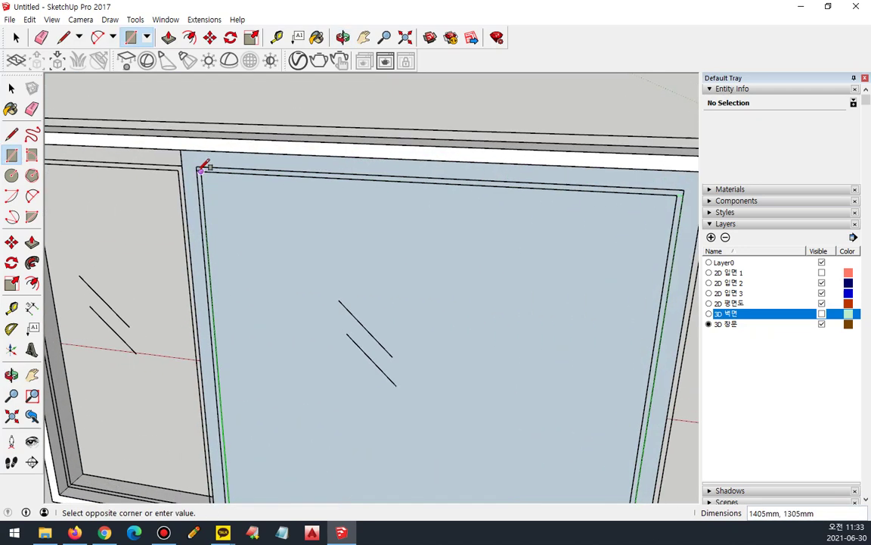
left_click(202, 163)
key("space")
left_click(339, 239)
key("Delete")
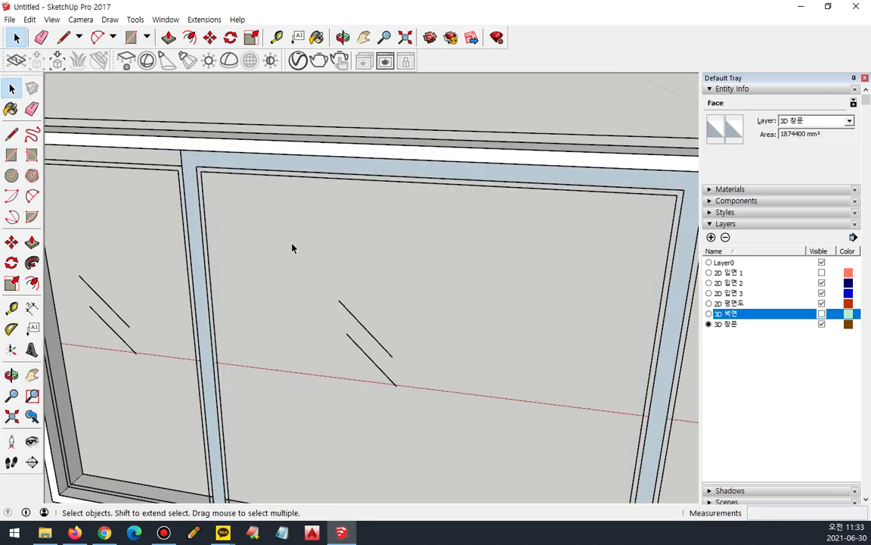
Extrude the middle sash face 40 mm with Push/Pull
key("p")
left_click(201, 258)
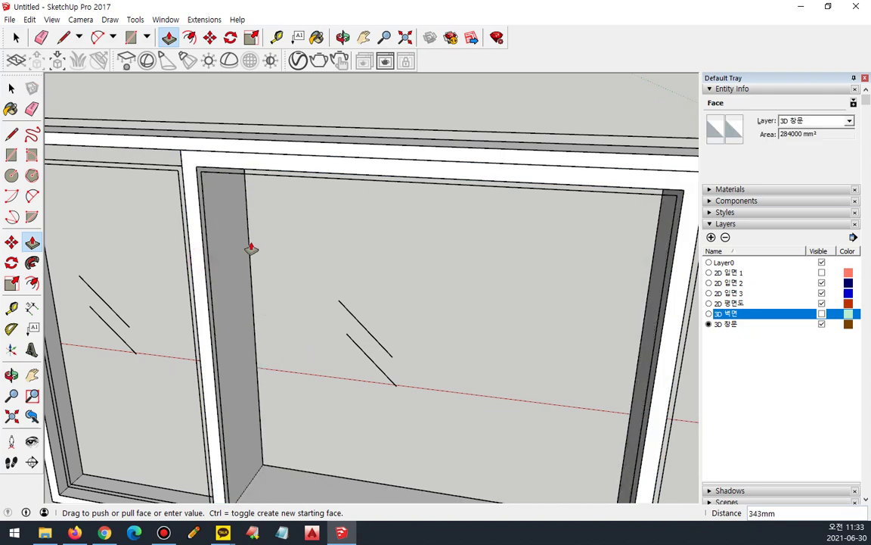
type("40")
key("Return")
key("space")
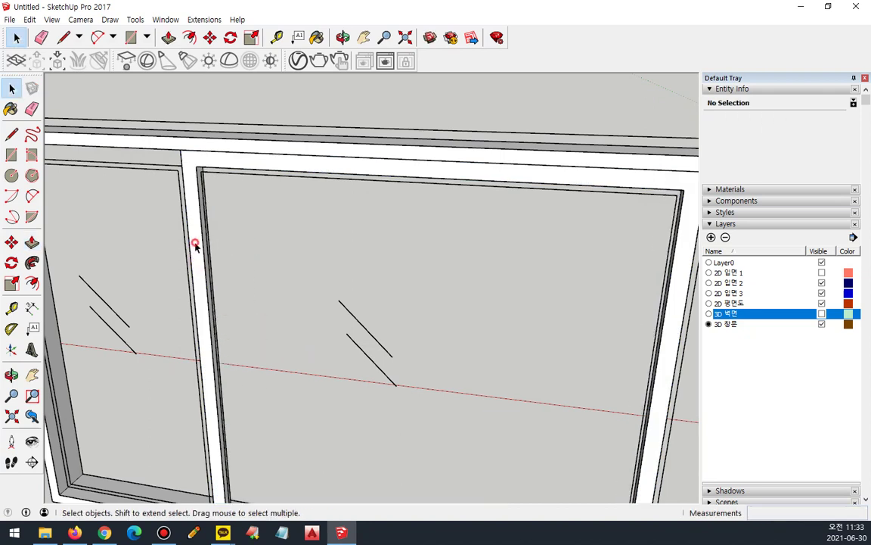
Select all geometry of the extruded middle sash and make it a group
left_click(195, 246)
right_click(195, 245)
left_click(235, 345)
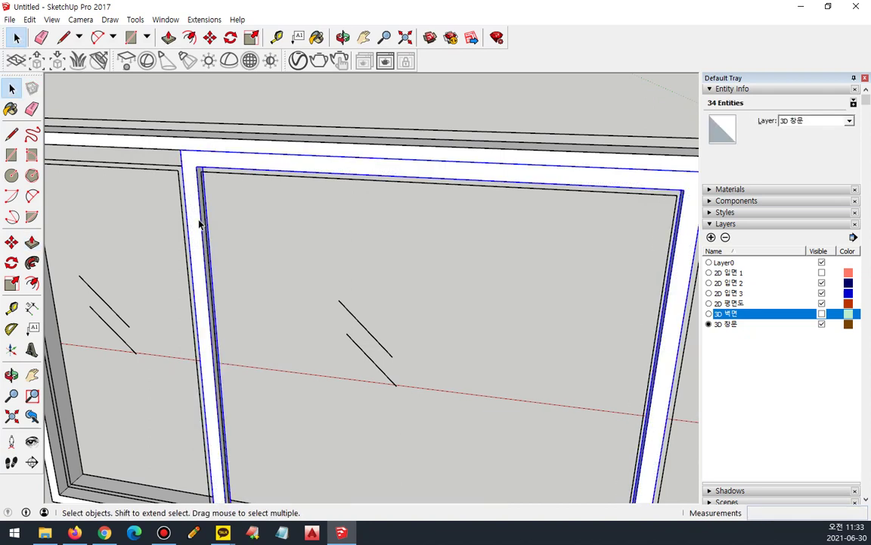
Draw a rectangle for the glass across the middle sash's opening, between opposite inner corners
key("r")
left_click(203, 175)
middle_click_drag(412, 342, 325, 184, "shift")
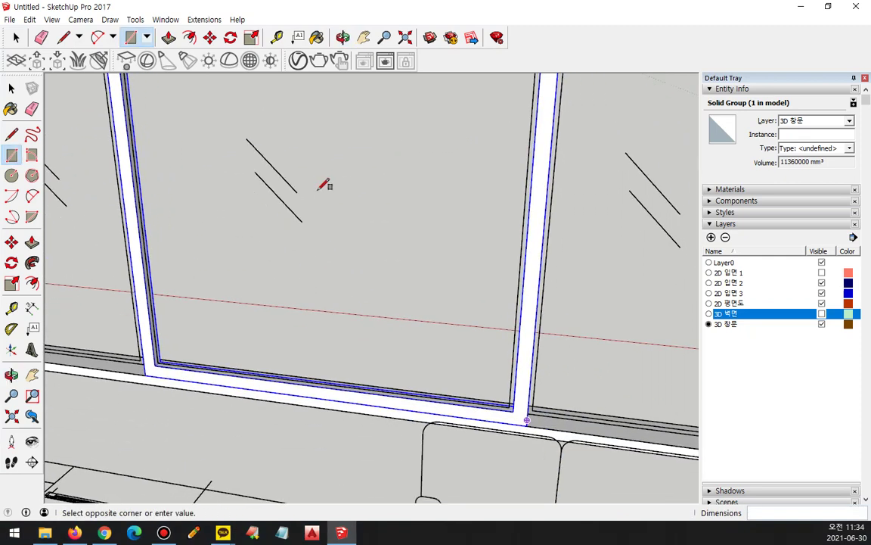
scroll(515, 409, "up", 3)
left_click(514, 406)
Select the glass face of the middle sash with its edges and make it a group
key("space")
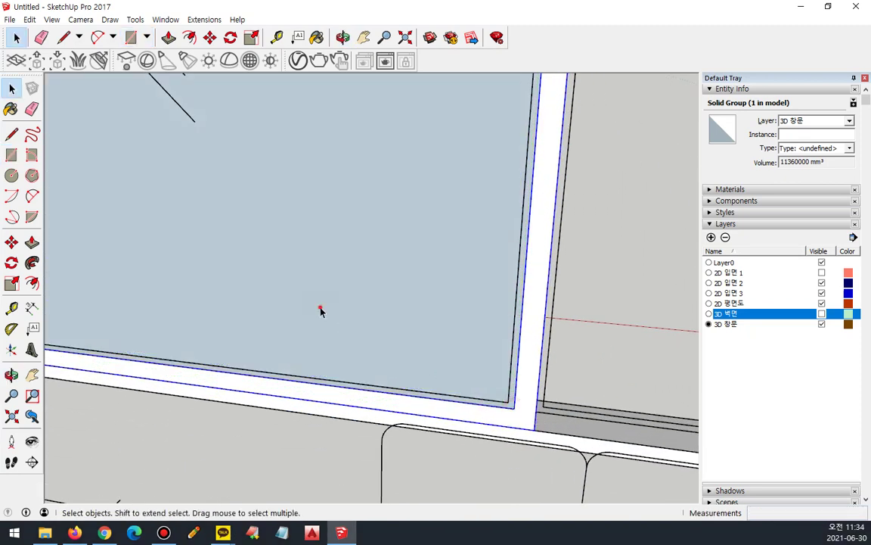
left_click(188, 316)
middle_click_drag(189, 315, 255, 350)
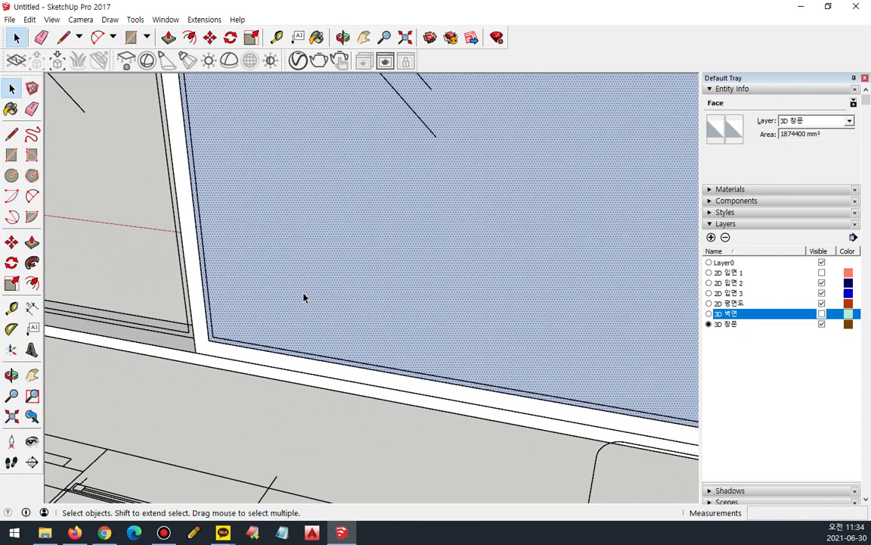
right_click(309, 271)
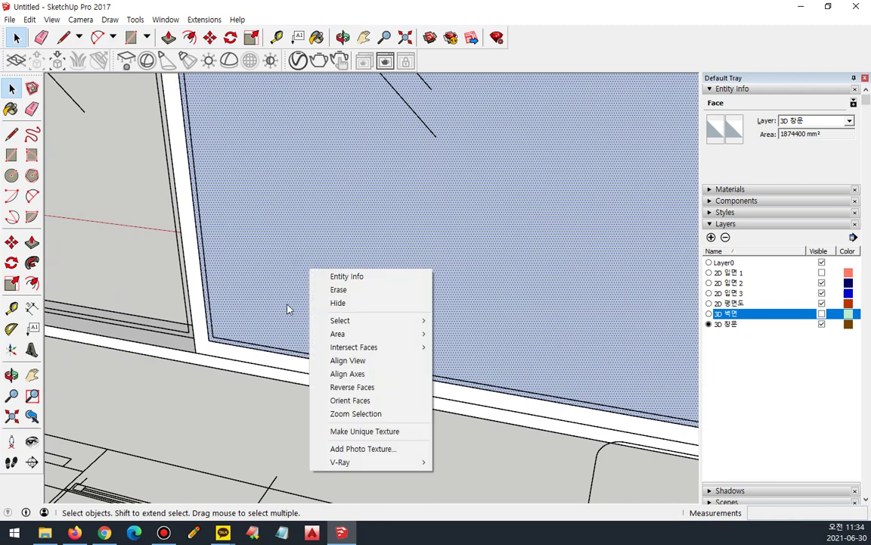
key("Escape")
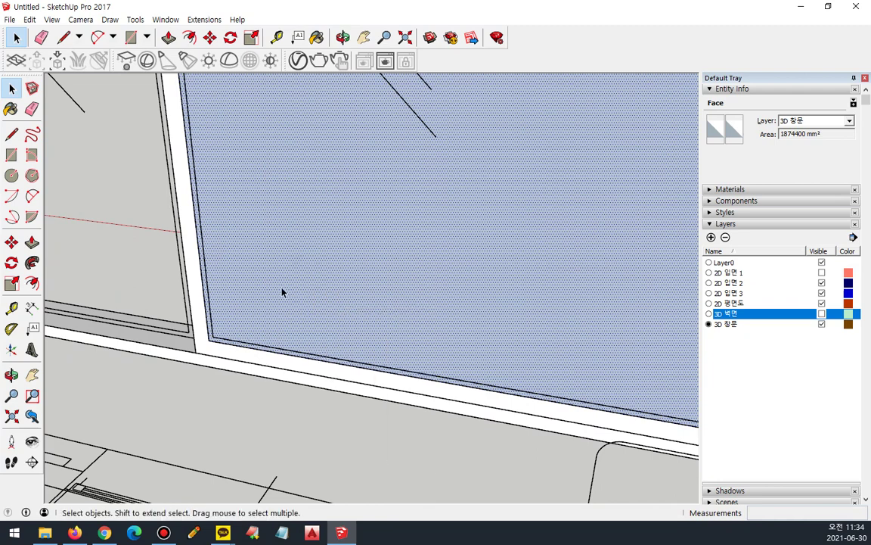
right_click(296, 246)
key("g")
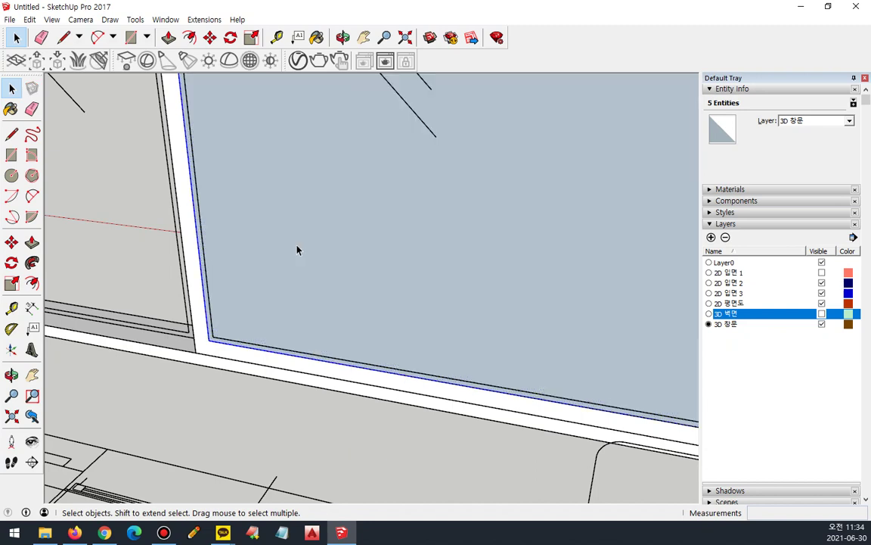
Move the glass group 40 mm deeper into the middle sash, from its lower inner corner to the rear edge
scroll(230, 335, "up", 1)
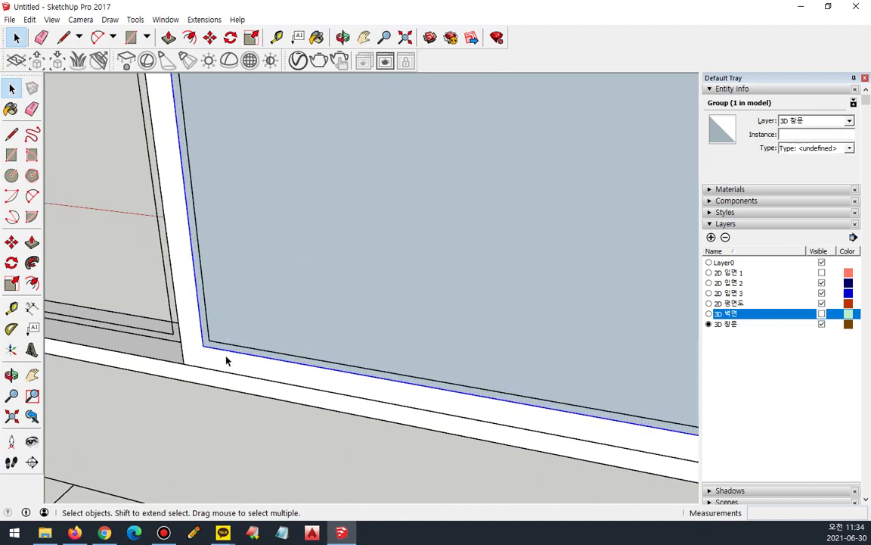
key("m")
scroll(199, 344, "up", 1)
left_click(206, 343)
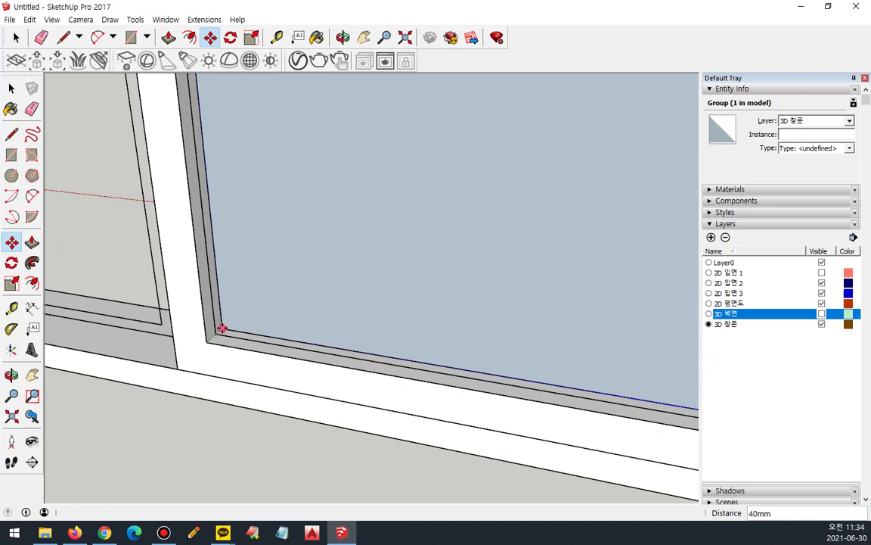
key("space")
Select the glass group and the middle sash group and combine them into one group
left_click(194, 329)
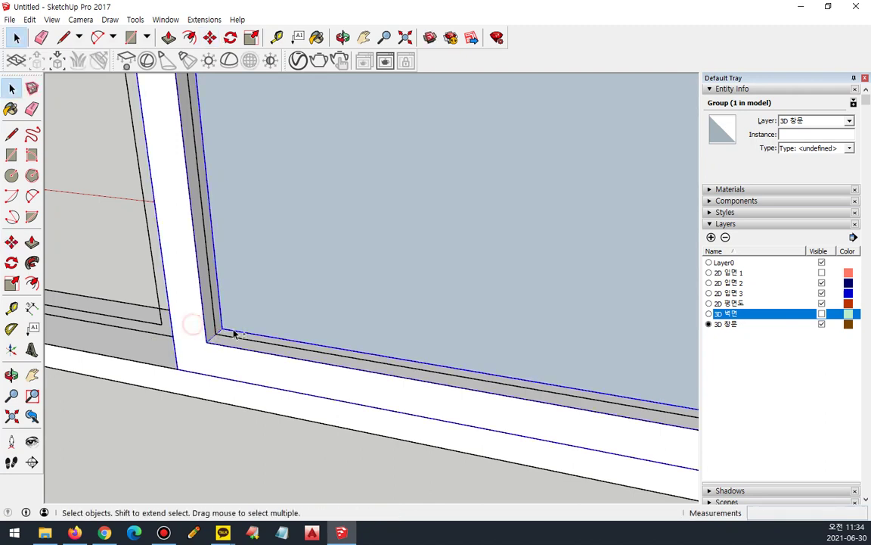
left_click(204, 442)
left_click(283, 282)
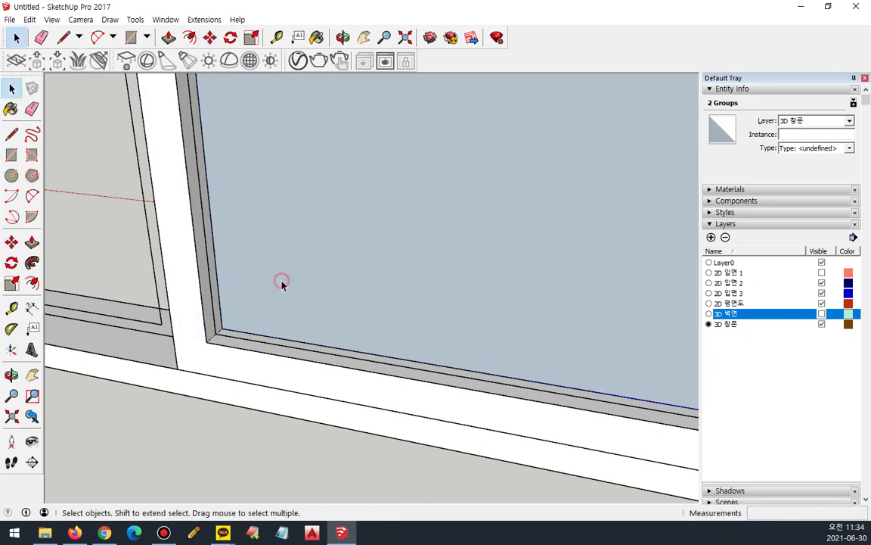
left_click(189, 314, "shift")
right_click(189, 312)
key("g")
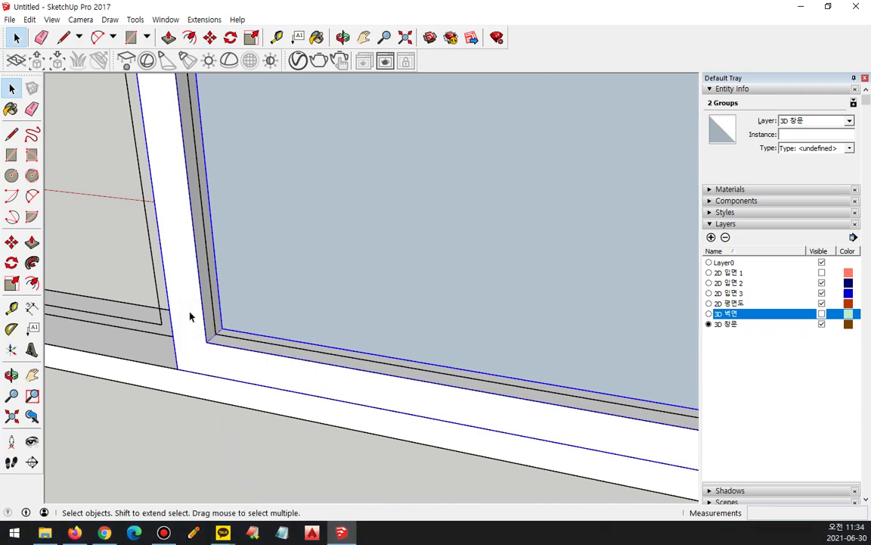
scroll(296, 423, "down", 8)
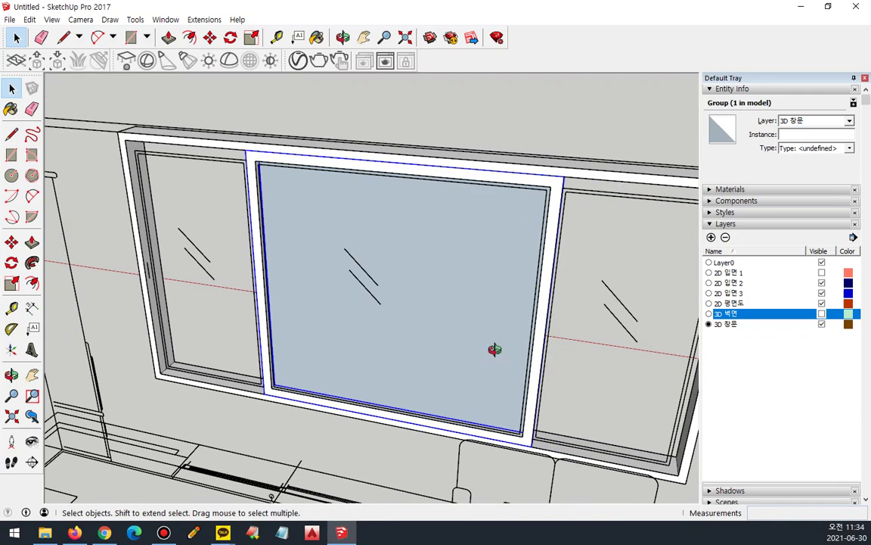
scroll(473, 382, "up", 6)
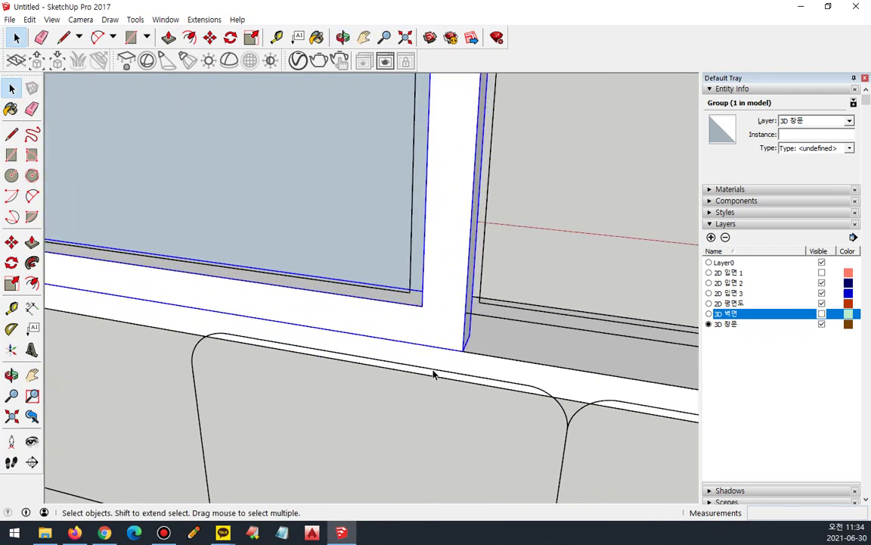
Draw a 750 by 1420 mm rectangle for the right-hand sash, from below the middle sash's inner corner to the frame's upper inner corner
key("l")
left_click(422, 306)
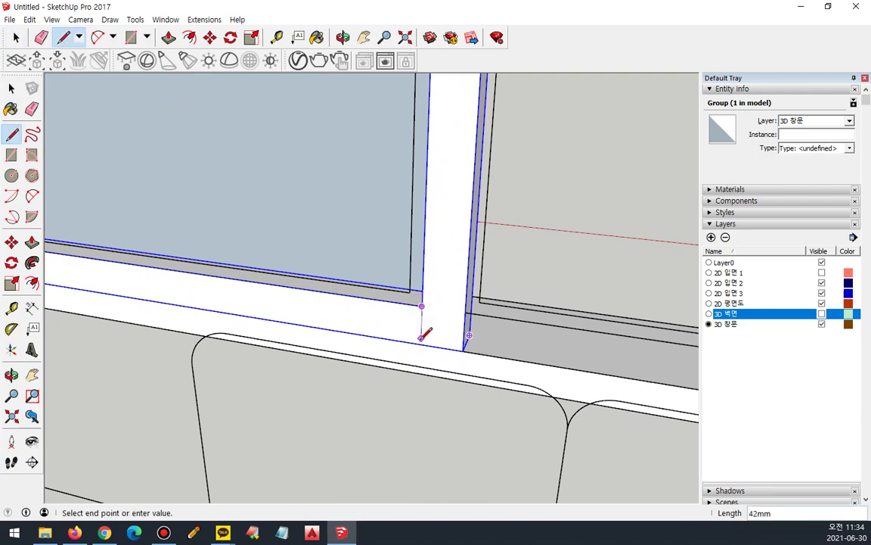
key("Escape")
key("r")
left_click(419, 344)
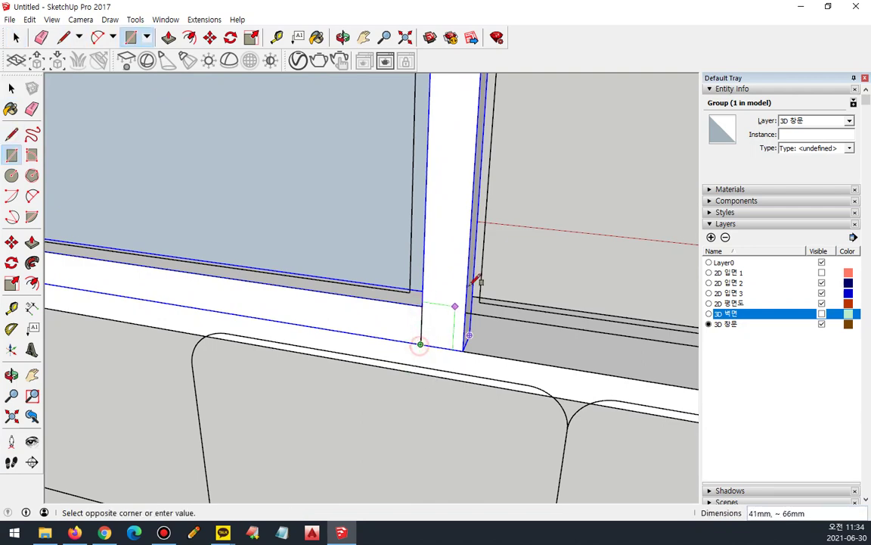
scroll(478, 274, "down", 3)
scroll(491, 272, "down", 1)
middle_click_drag(529, 220, 405, 364, "shift")
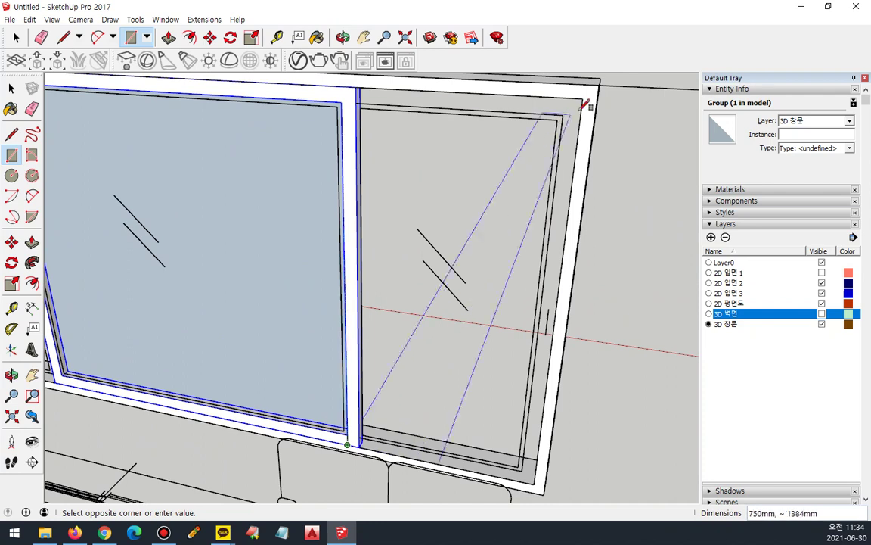
left_click(587, 93)
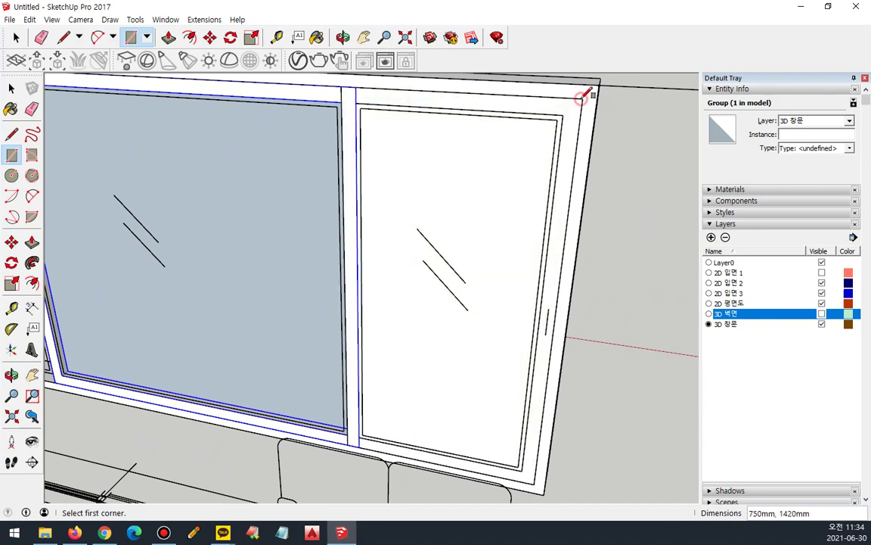
Draw the right-hand sash's 650 by 1320 mm inner rectangle and delete the face inside it
left_click(356, 102)
left_click(520, 465)
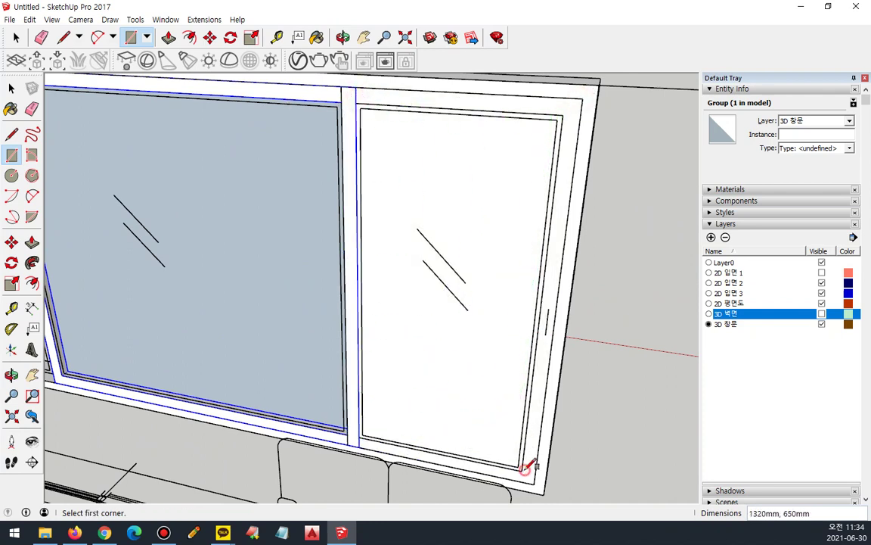
key("space")
left_click(442, 310)
key("Delete")
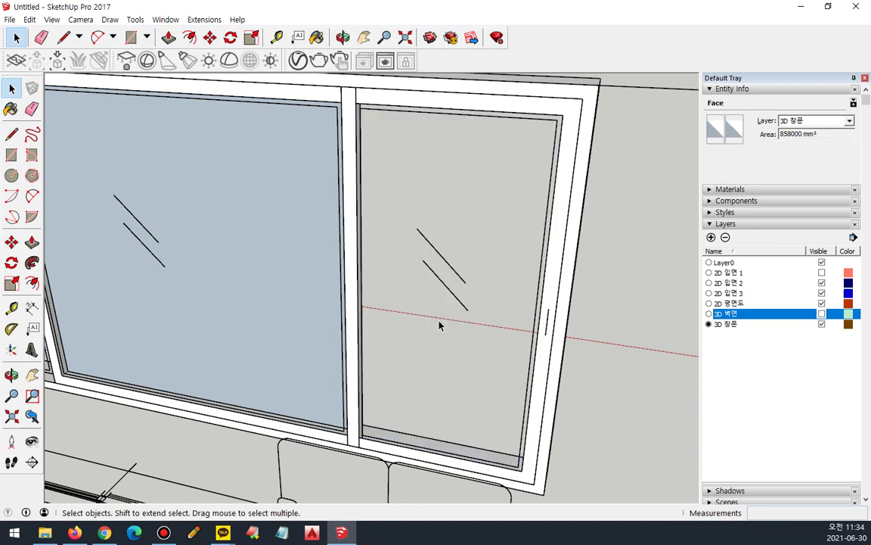
Push/Pull the right-hand sash's border face 40 mm and make the resulting solid a group
key("p")
left_click(439, 465)
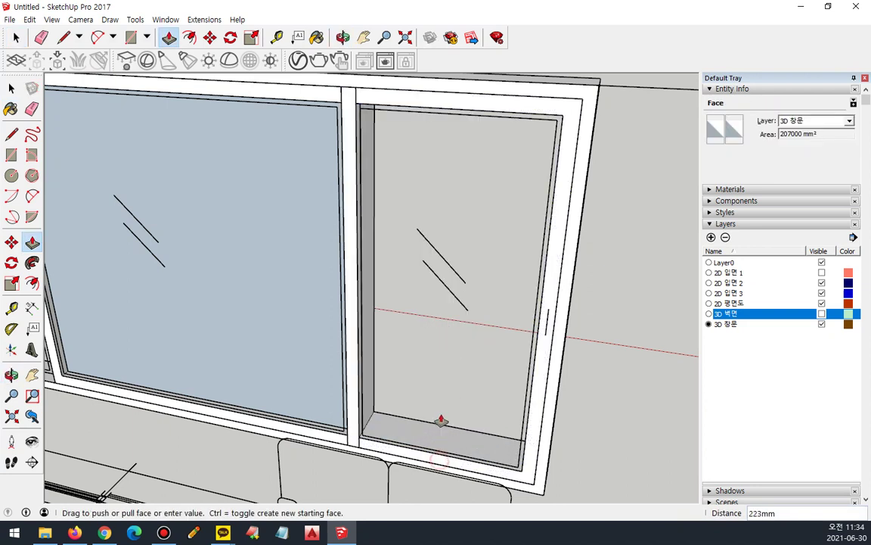
type("40")
key("Return")
key("space")
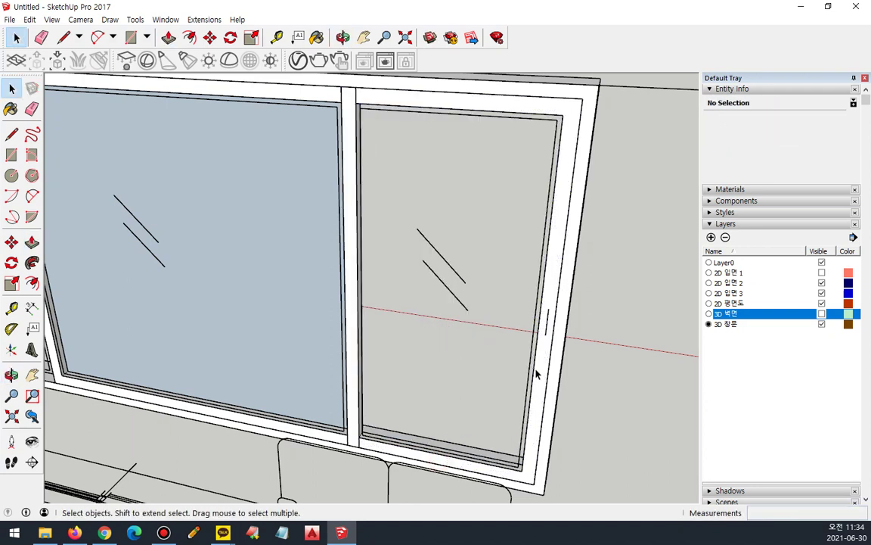
triple_click(540, 364)
right_click(539, 365)
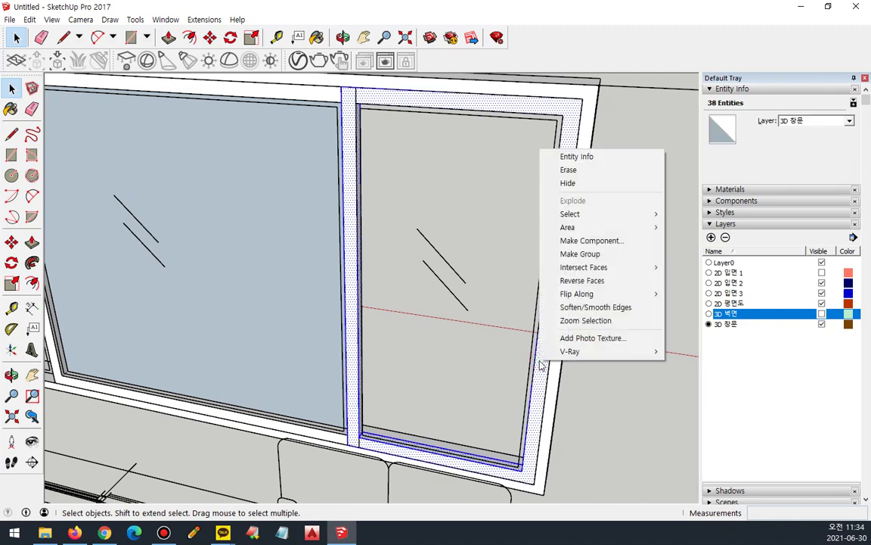
key("g")
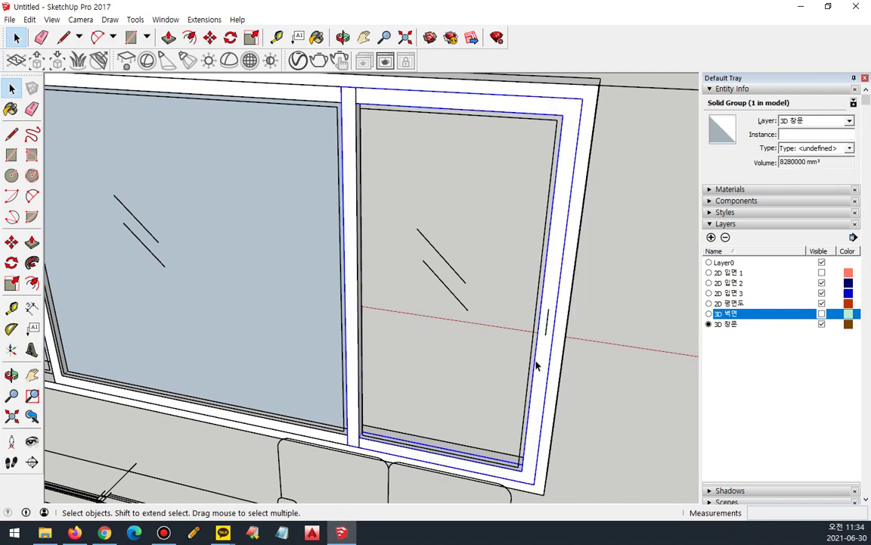
Draw a glass rectangle across the right-hand sash's opening and group its face with the bounding edges
key("r")
left_click(563, 114)
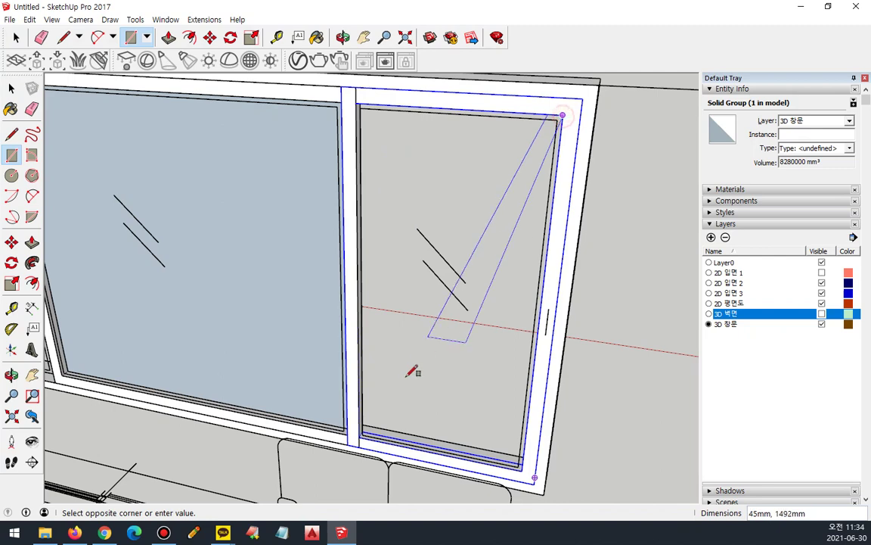
left_click(361, 436)
key("space")
left_click(428, 352)
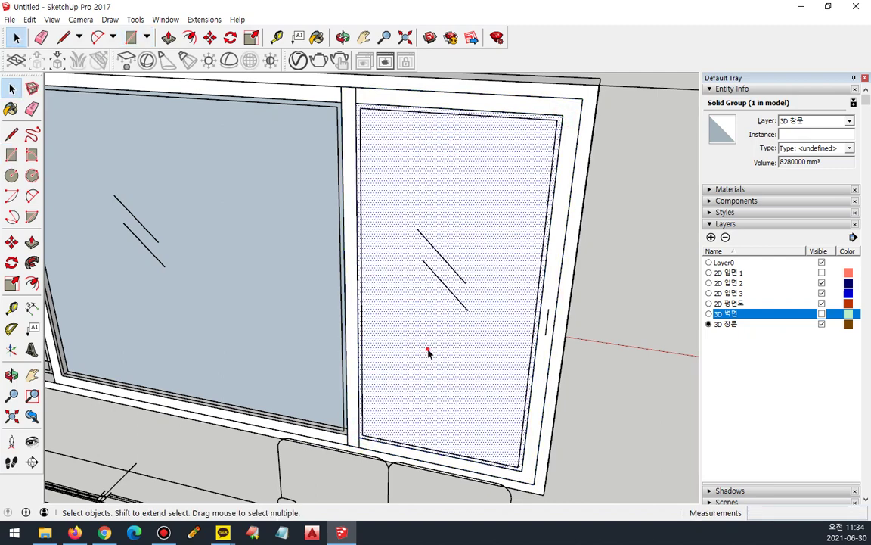
right_click(429, 339)
left_click(469, 242)
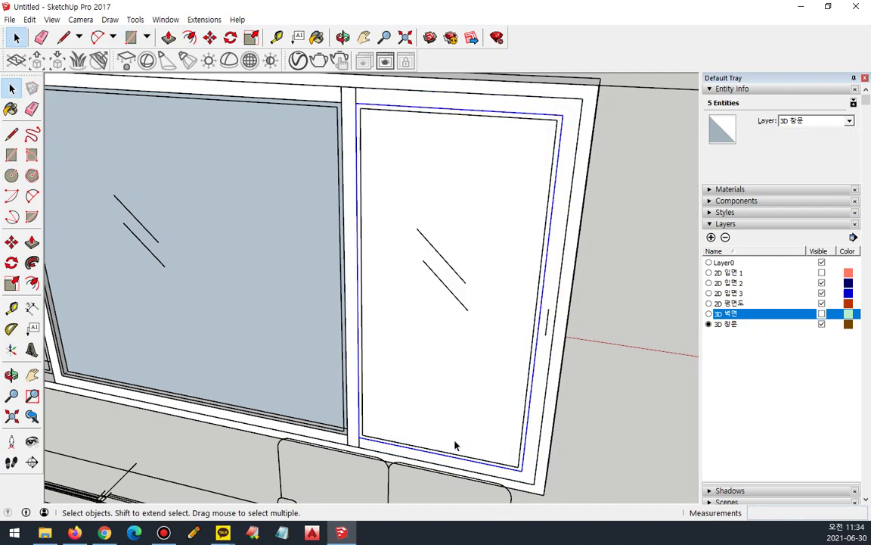
Move the glass group 40 mm deeper into the right-hand sash, from its lower inner corner to the rear edge
scroll(382, 443, "up", 5)
key("m")
scroll(358, 442, "up", 2)
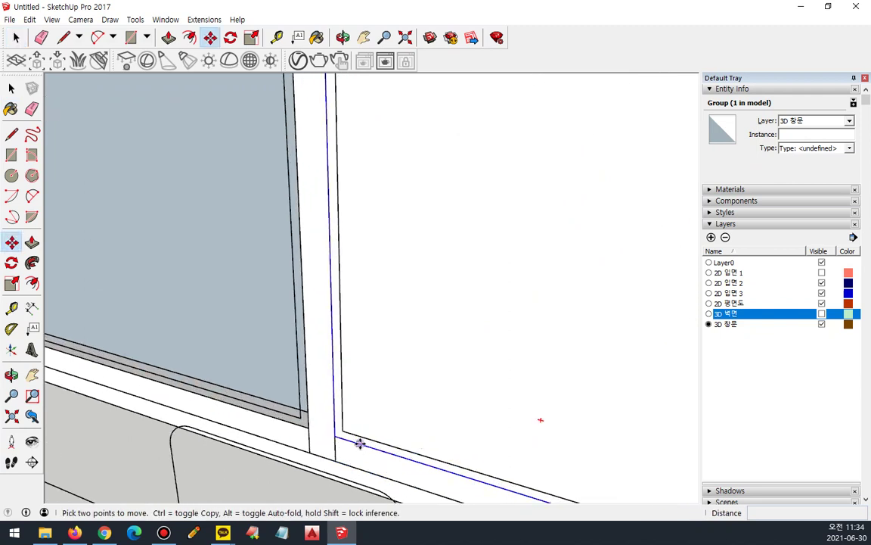
left_click(330, 436)
left_click(337, 419)
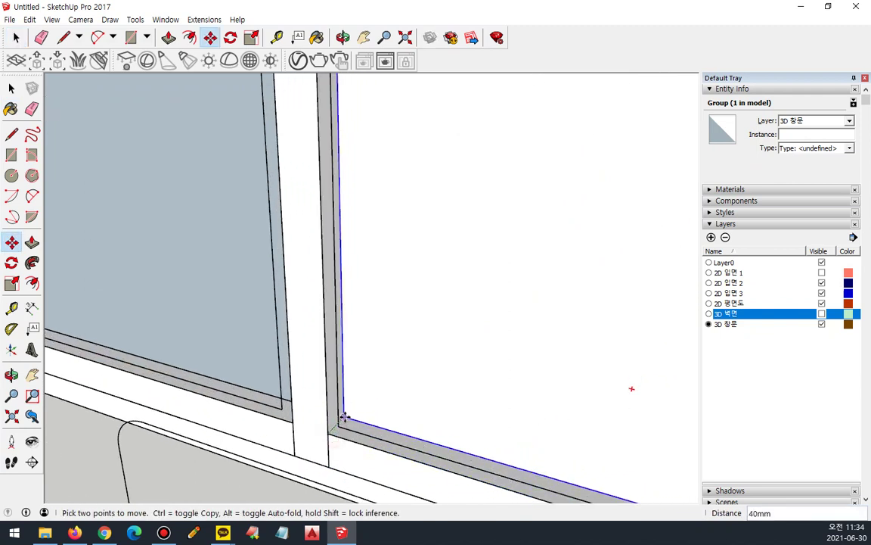
Select the right-hand sash group and its glass group and combine them into one group
key("space")
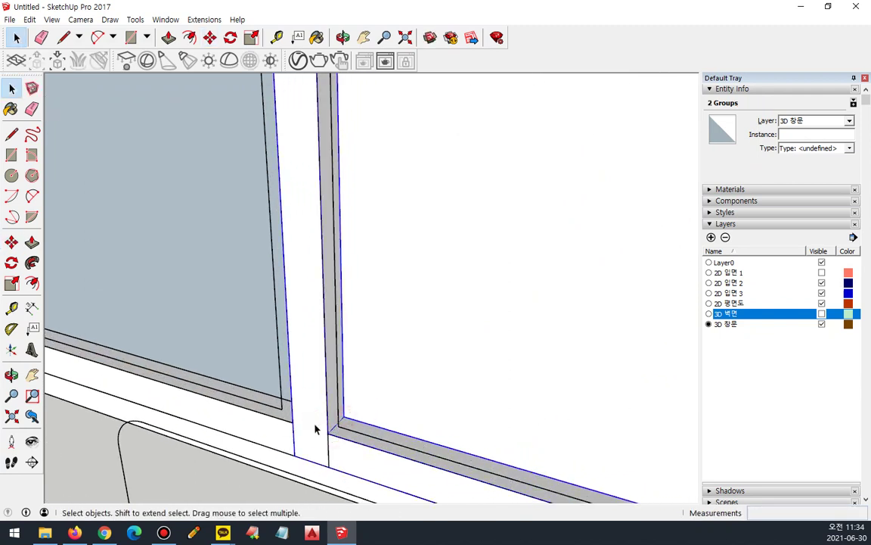
right_click(348, 459)
key("g")
Move the right-hand sash group from its lower outer corner deeper into the window frame, along the frame's depth
scroll(338, 445, "down", 6)
middle_click_drag(495, 456, 491, 435)
scroll(492, 435, "up", 4)
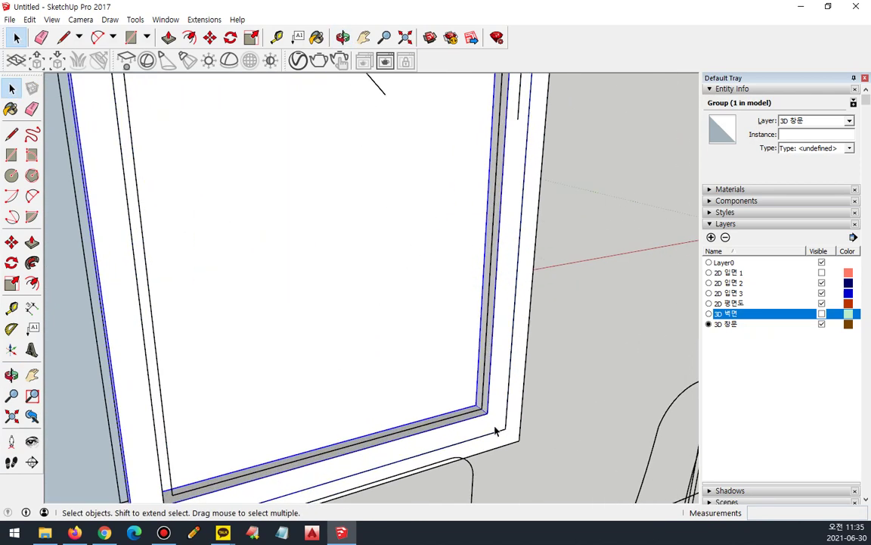
key("m")
left_click(503, 426)
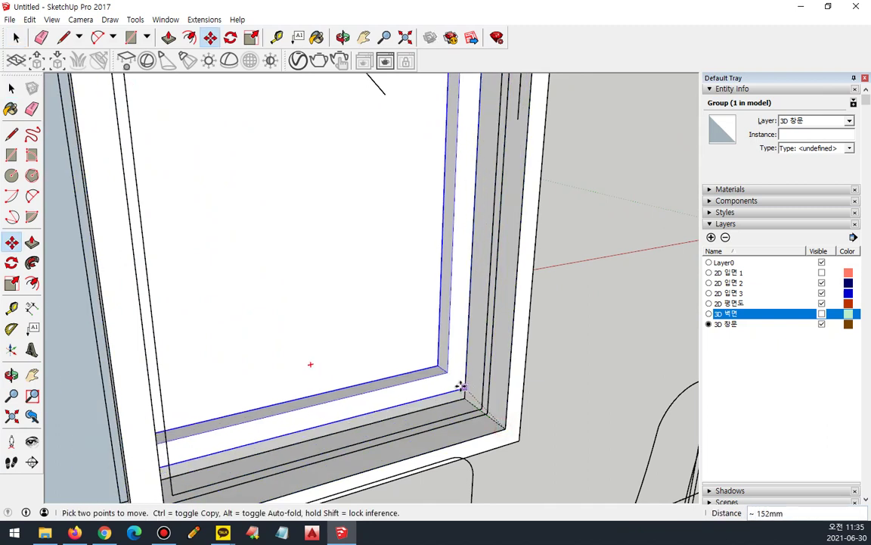
scroll(463, 395, "up", 3)
mouse_move(460, 399)
middle_mouse_down()
mouse_move(472, 472)
mouse_move(469, 402)
middle_mouse_up()
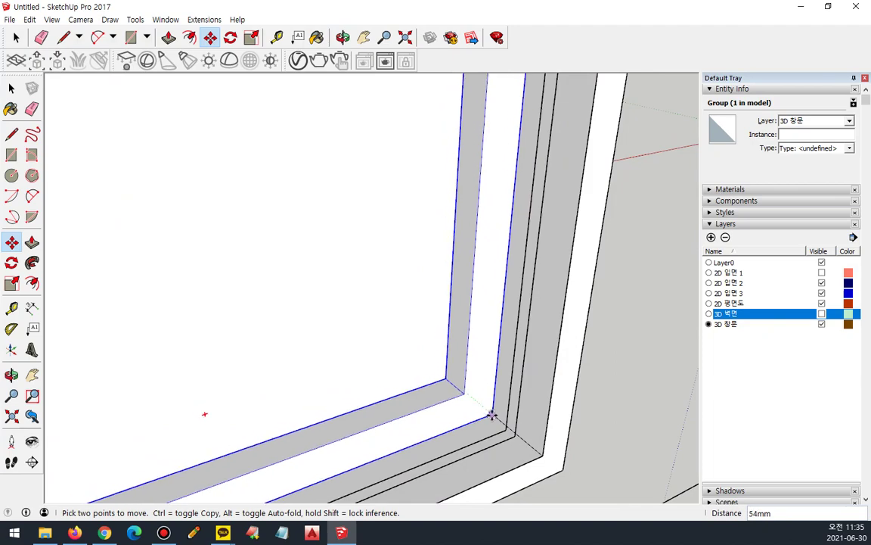
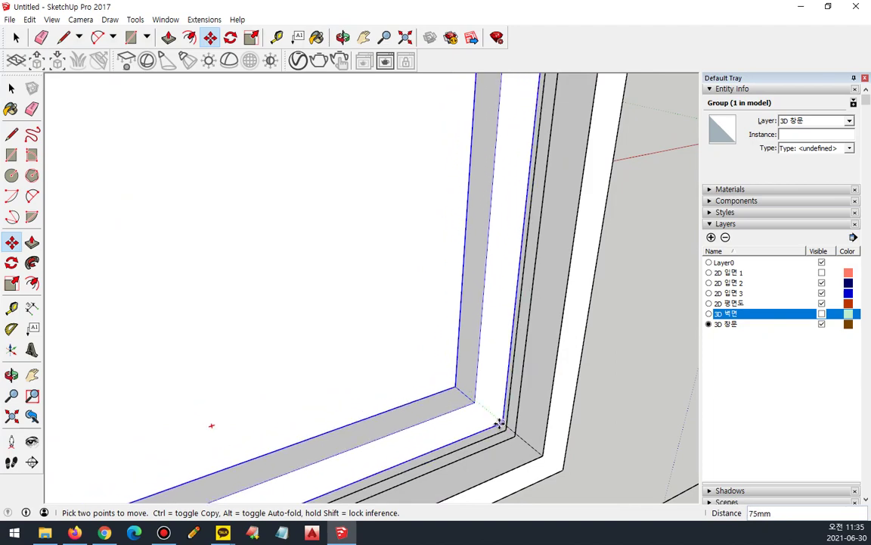
Copy the right-hand sash group along the frame's bottom edge to the opposite end of the window frame
middle_click_drag(434, 404, 173, 298)
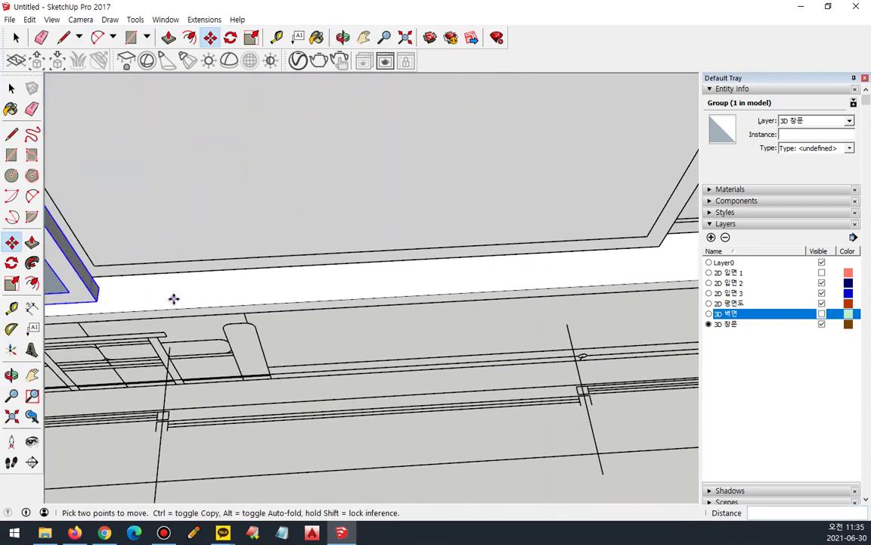
left_click(111, 302)
key("ctrl")
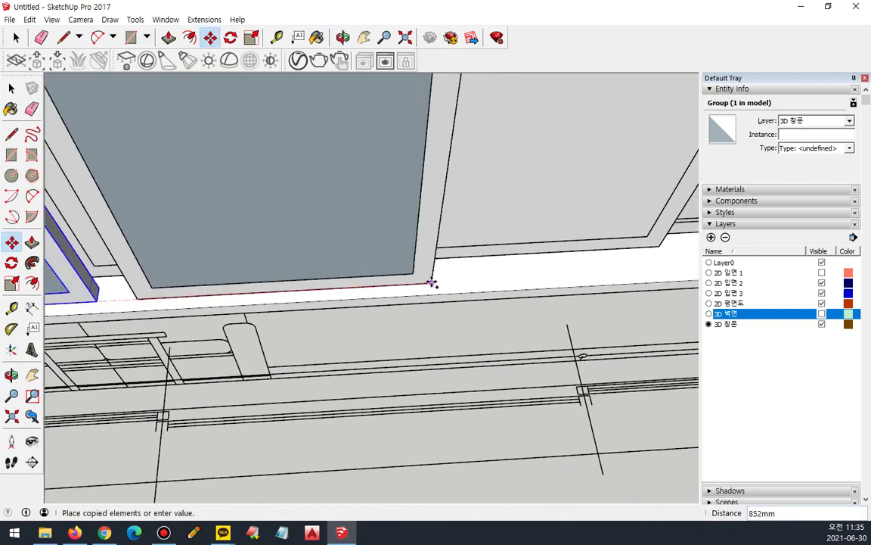
middle_click_drag(607, 268, 378, 261)
left_click(417, 301)
middle_click_drag(492, 381, 432, 383)
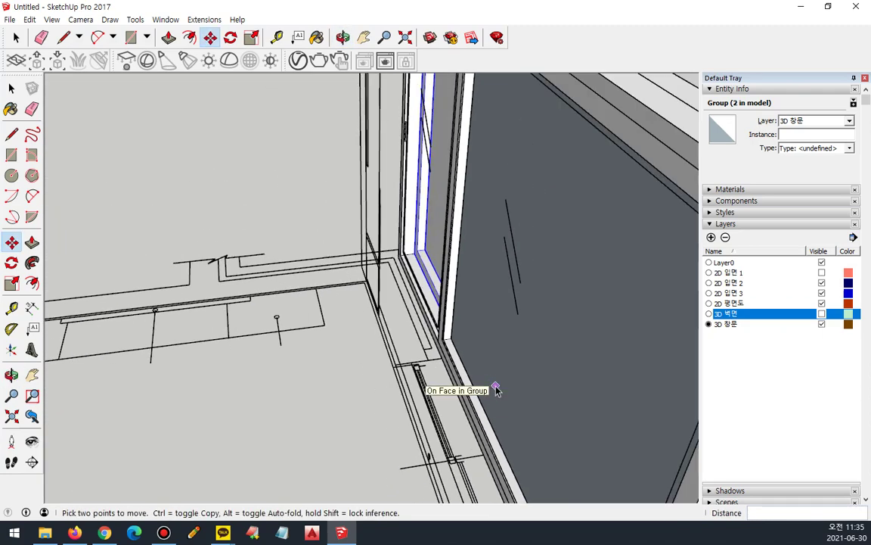
key("space")
Move the middle sash group in depth from its lower corner to meet the face of the side sash
middle_click_drag(543, 355, 394, 446)
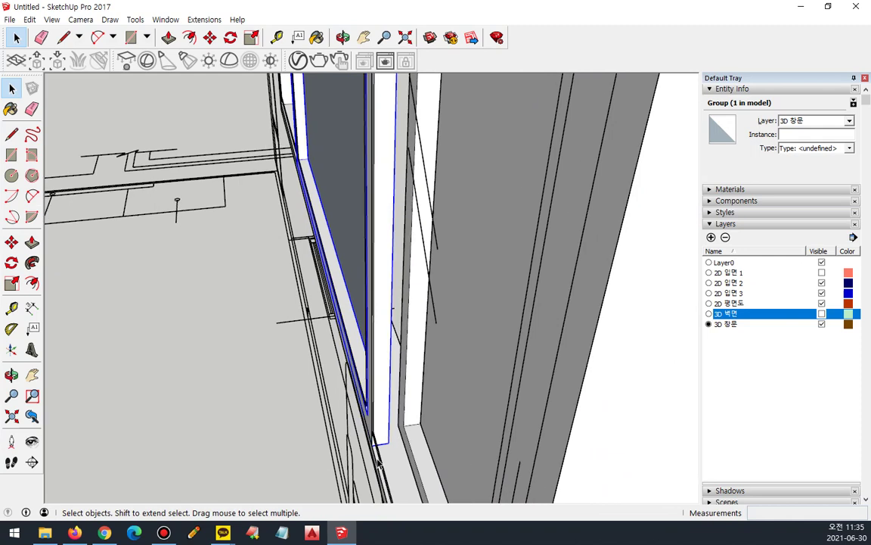
key("m")
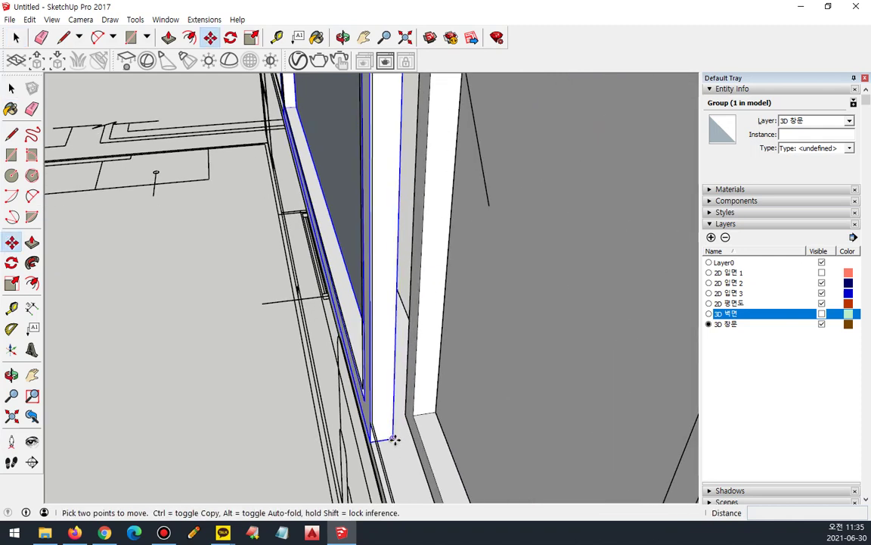
left_click(395, 440)
left_click(410, 437)
scroll(333, 416, "down", 4)
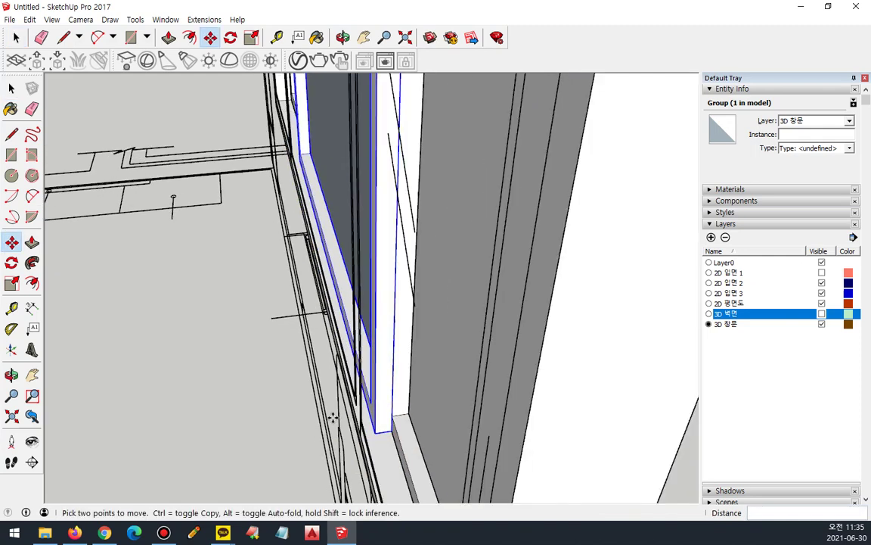
middle_click_drag(248, 420, 508, 407)
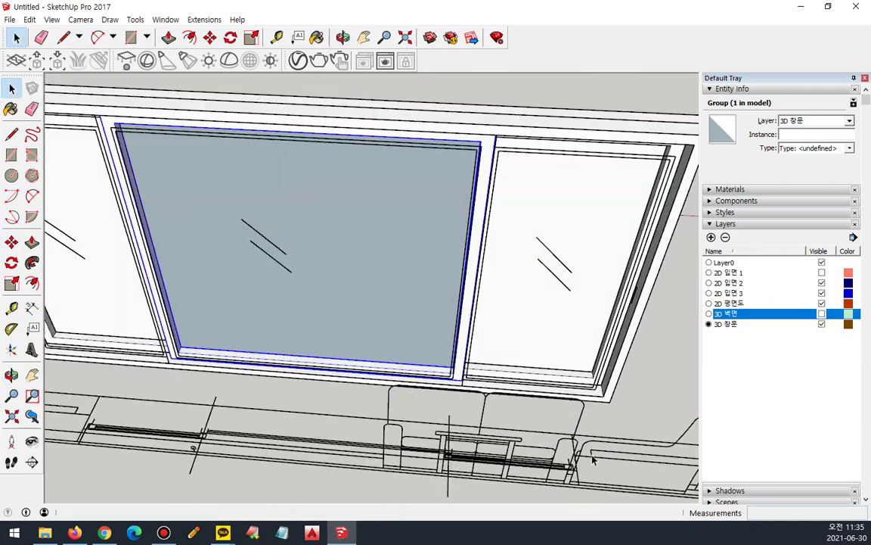
Select the three sash groups together with the window frame and combine all four into one group
scroll(510, 405, "down", 3)
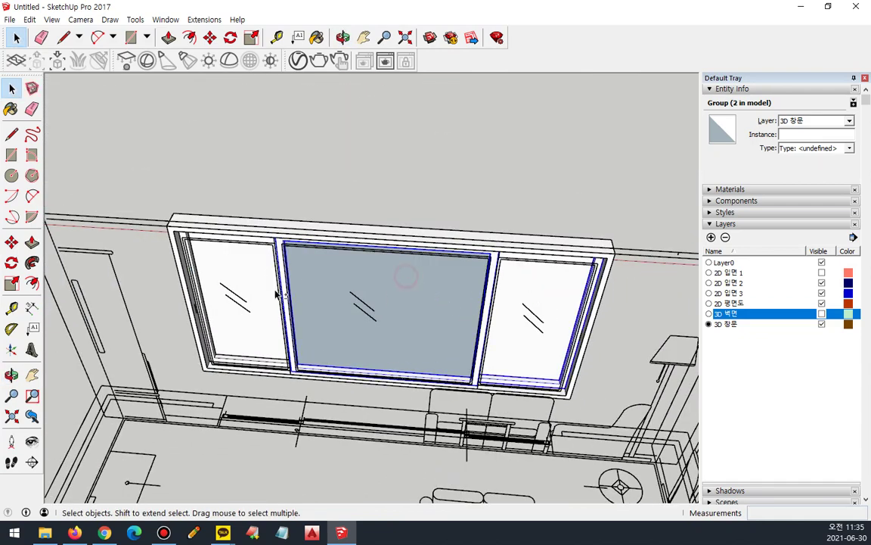
left_click(257, 225, "shift")
right_click(257, 224)
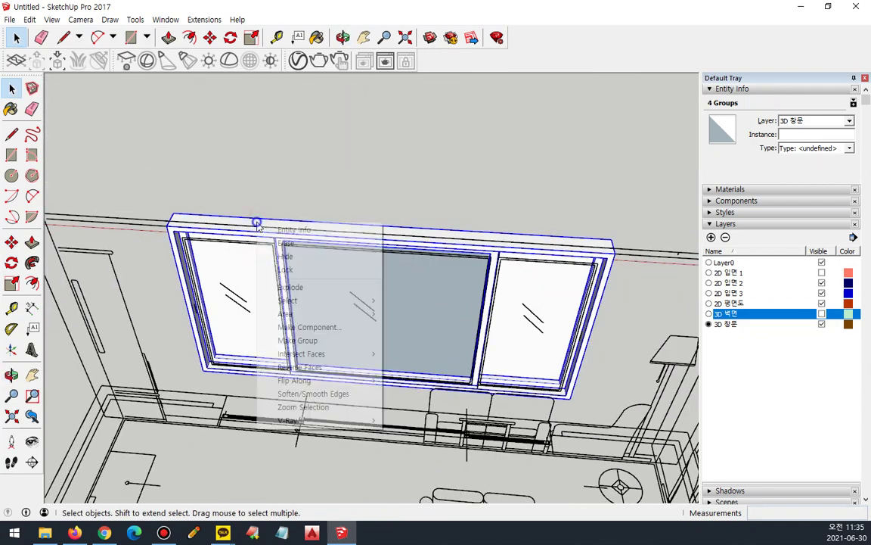
left_click(294, 154)
Hide the 2D 평면도 and 2D 입면 2 layers while viewing the large window on the 2D 입면 3 elevation
mouse_move(350, 344)
middle_mouse_down()
mouse_move(432, 273)
mouse_move(225, 324)
mouse_move(502, 320)
mouse_move(402, 278)
mouse_move(333, 323)
mouse_move(353, 330)
middle_mouse_up()
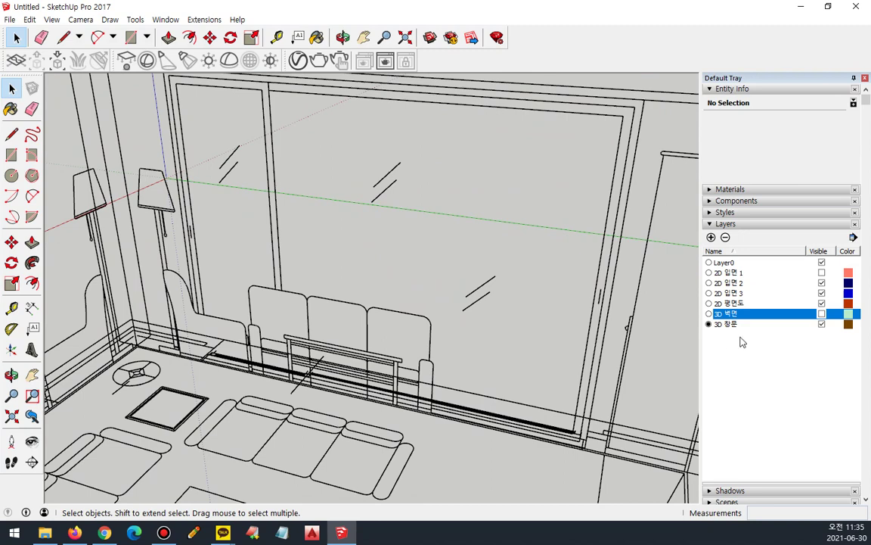
left_click(822, 294)
left_click(823, 294)
left_click(822, 303)
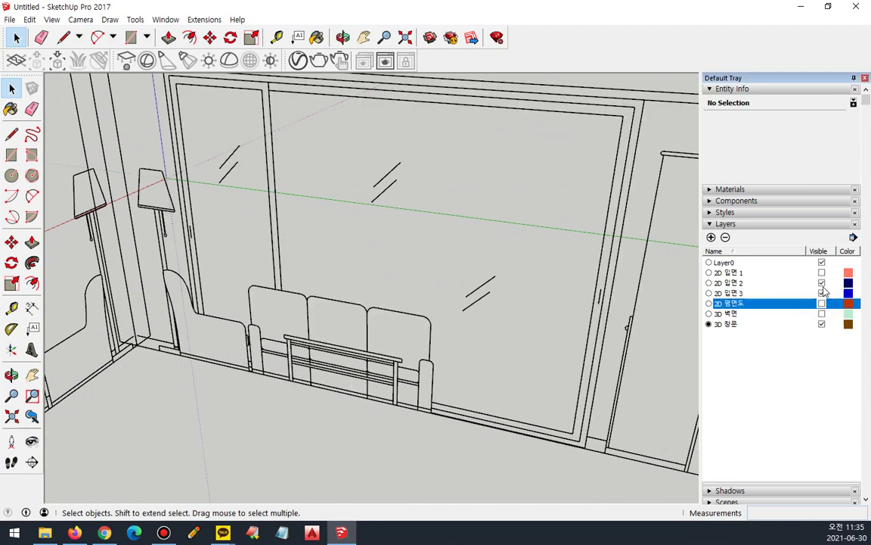
left_click(823, 282)
Trace the large window's outer and inner frame outlines with rectangles on the elevation and delete the inner face
middle_click_drag(463, 337, 493, 343)
scroll(603, 448, "up", 4)
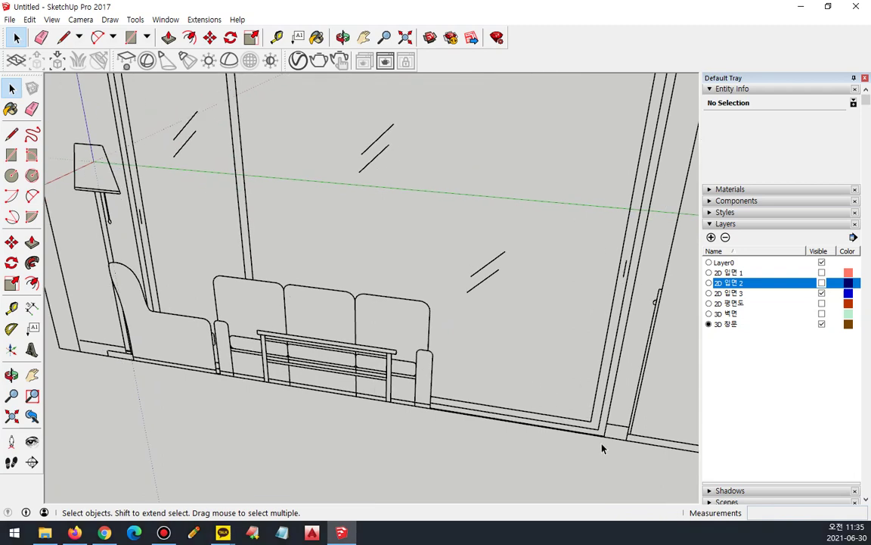
key("r")
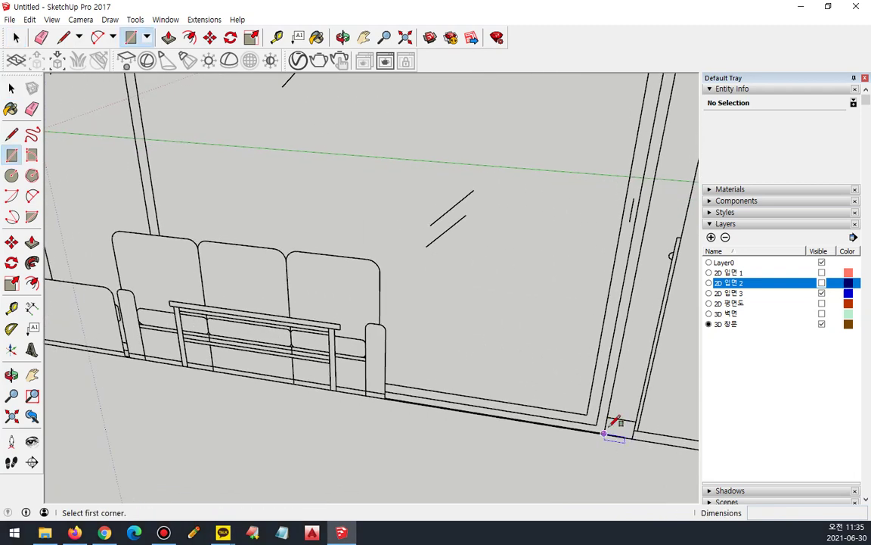
left_click(605, 432)
scroll(311, 234, "down", 2)
middle_click_drag(311, 234, 402, 307)
left_click(176, 201)
left_click(507, 382)
key("space")
left_click(422, 284)
key("Delete")
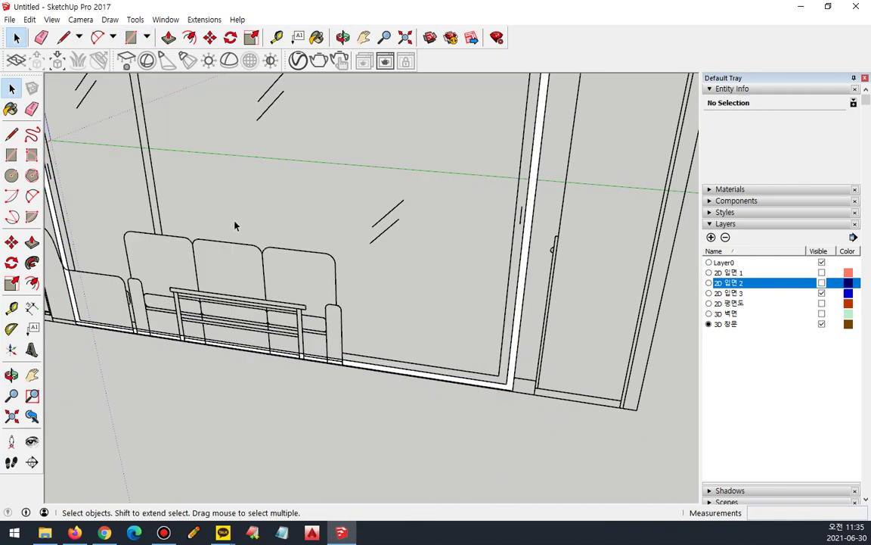
Extrude the large window's frame face 150 mm and make the whole frame a group
middle_click_drag(234, 226, 407, 286)
key("p")
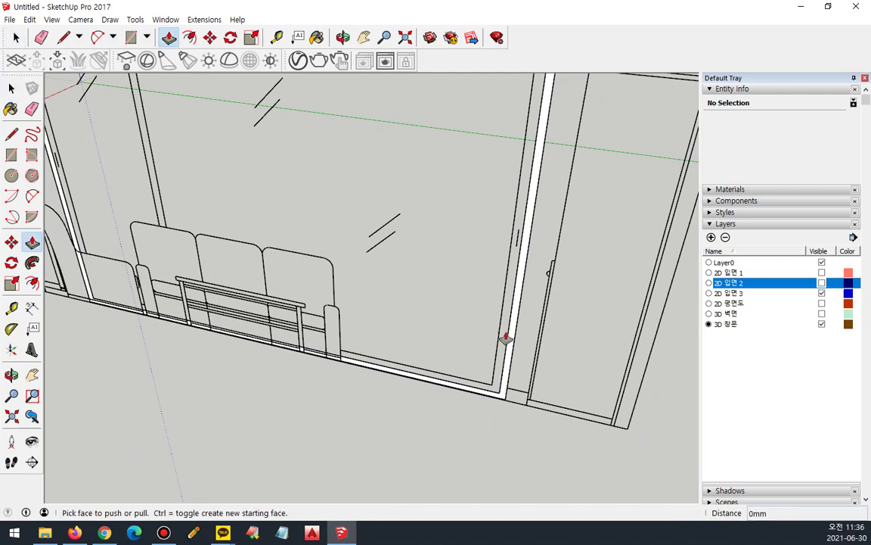
left_click(512, 295)
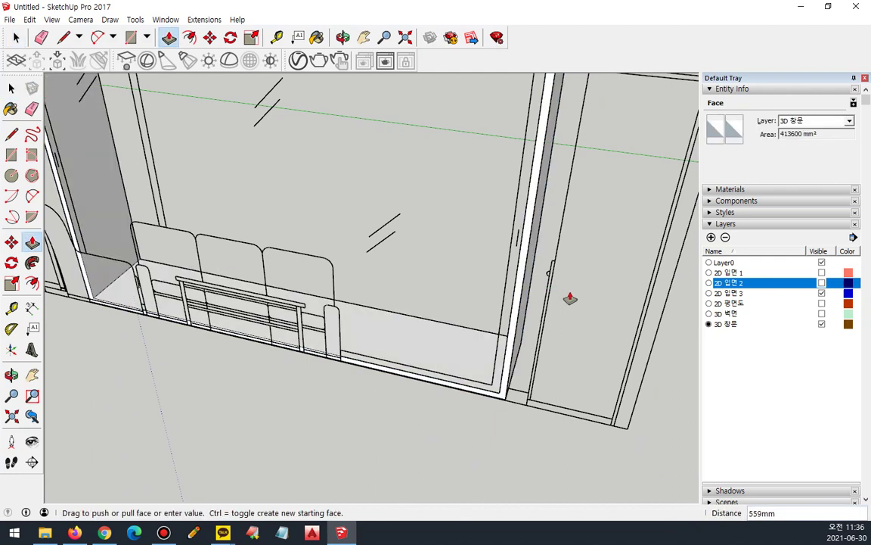
type("150")
key("Return")
key("space")
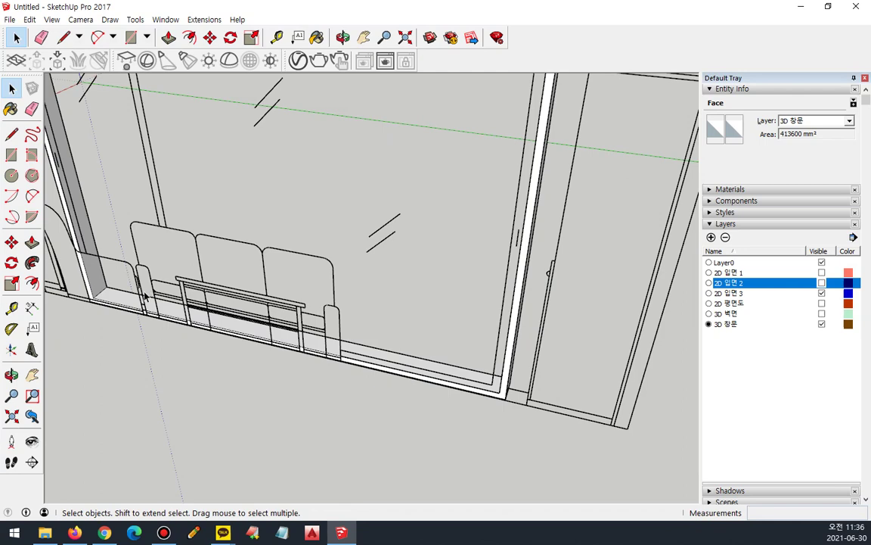
left_click(115, 299)
right_click(116, 299)
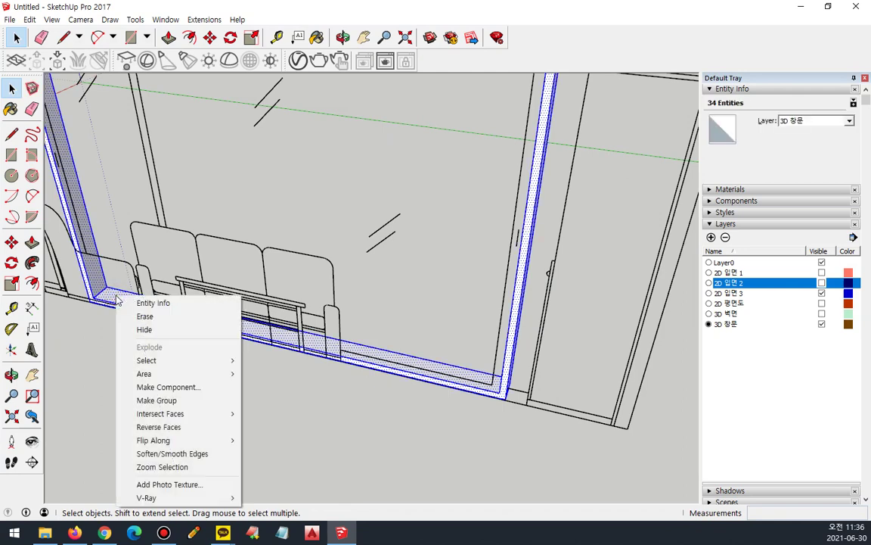
key("g")
middle_click_drag(527, 400, 481, 430)
key("r")
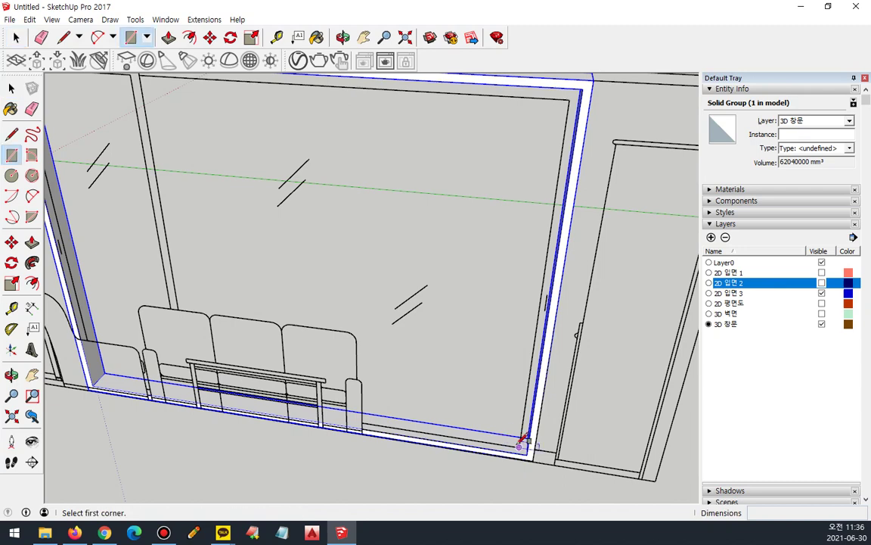
left_click(520, 443)
middle_click_drag(249, 249, 214, 195)
key("Escape")
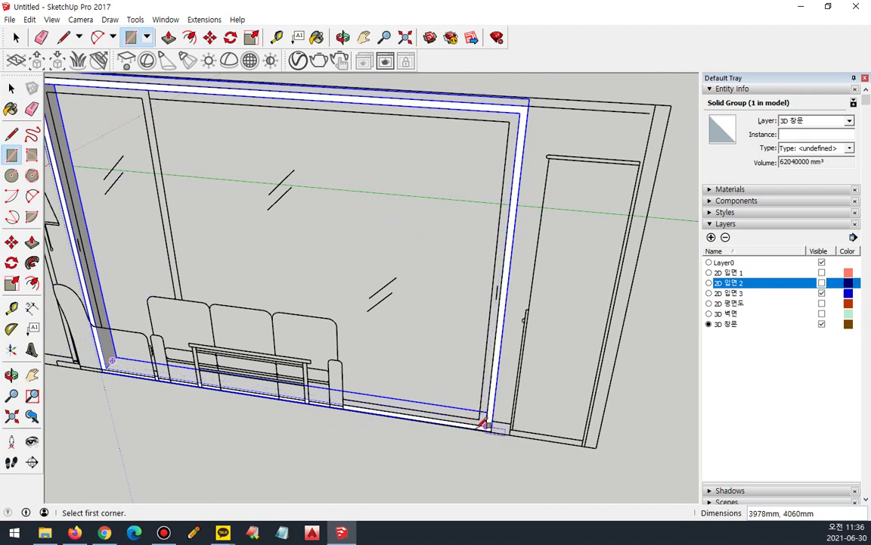
middle_click_drag(485, 425, 487, 381)
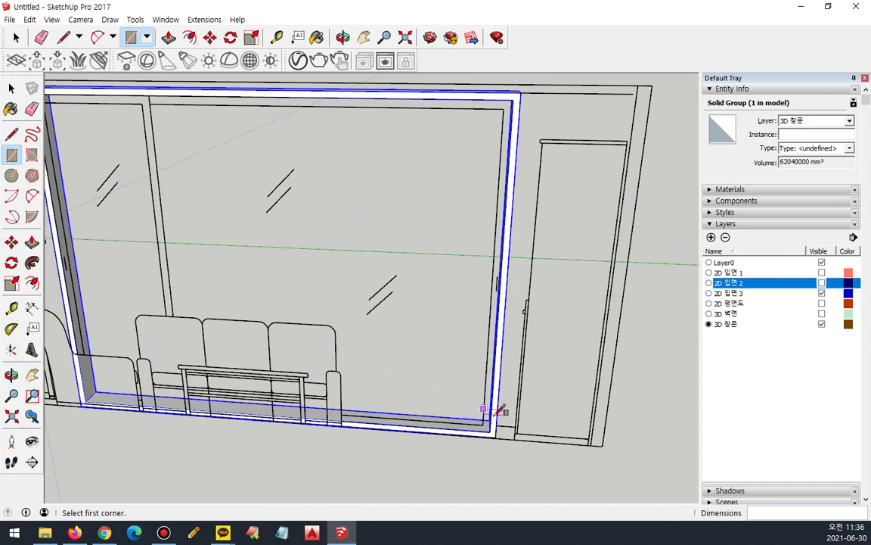
key("l")
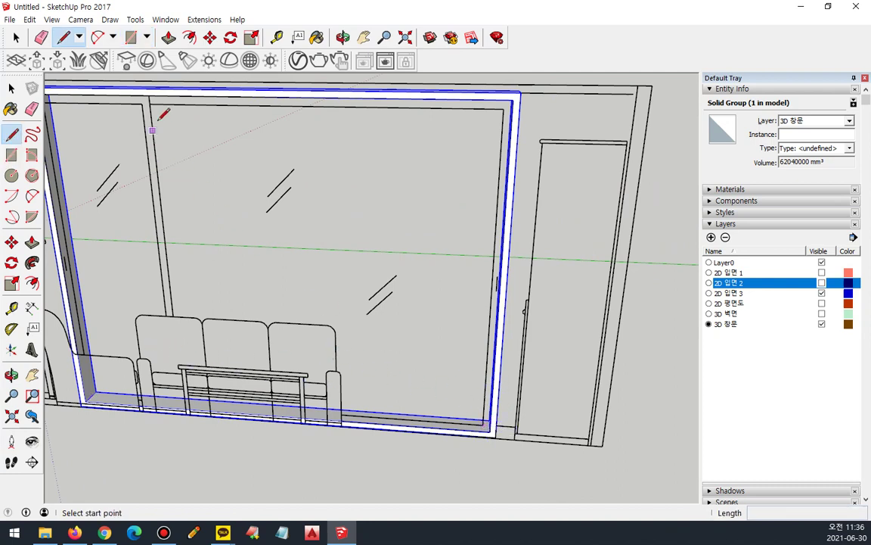
left_click(149, 95)
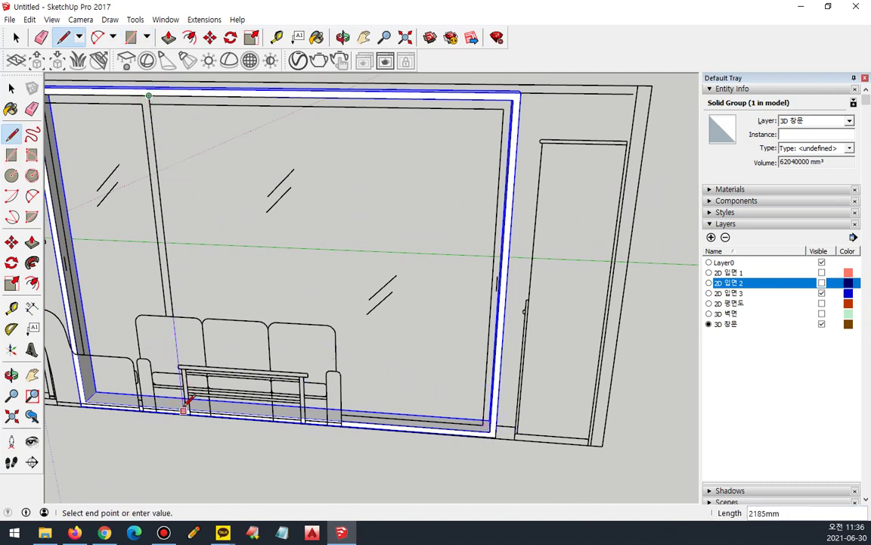
mouse_move(185, 405)
middle_mouse_down()
mouse_move(194, 362)
mouse_move(175, 383)
middle_mouse_up()
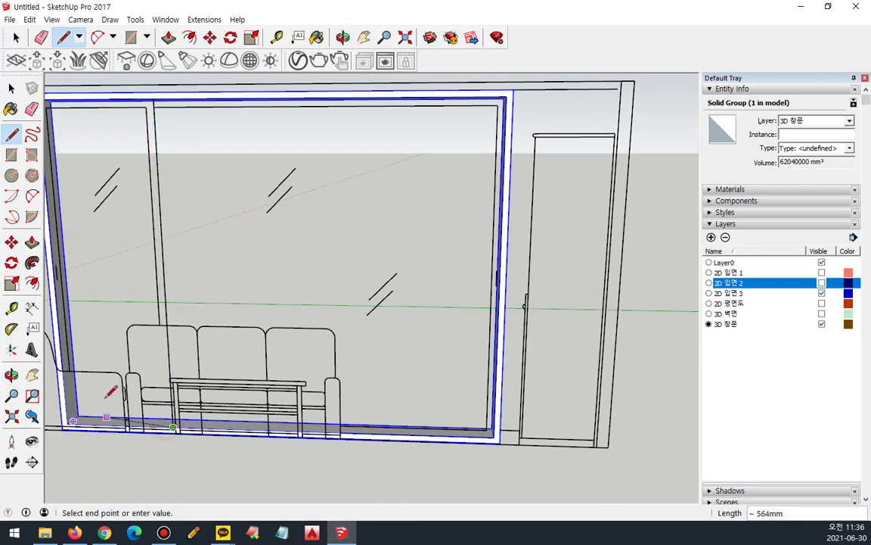
Draw the narrow side sash's outer outline as a 2170 by 750 mm rectangle inside the large frame
key("r")
left_click(154, 99)
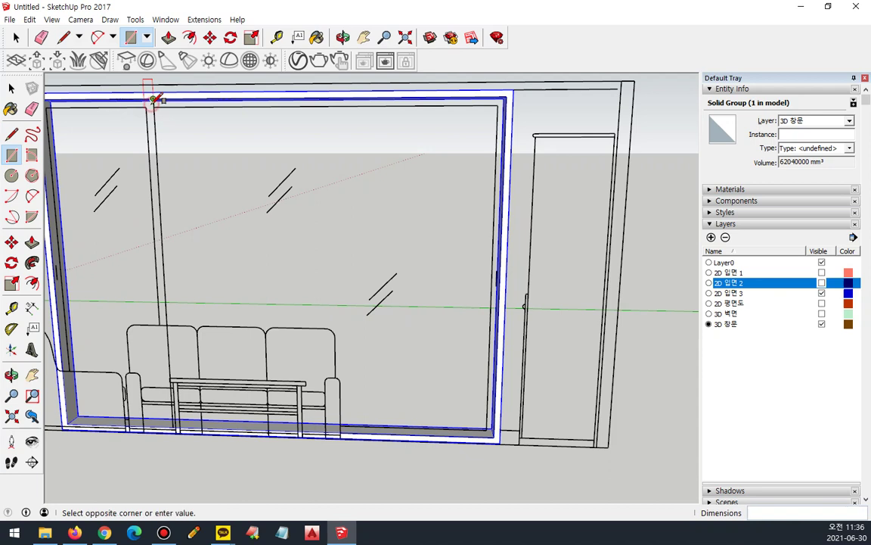
left_click(69, 422)
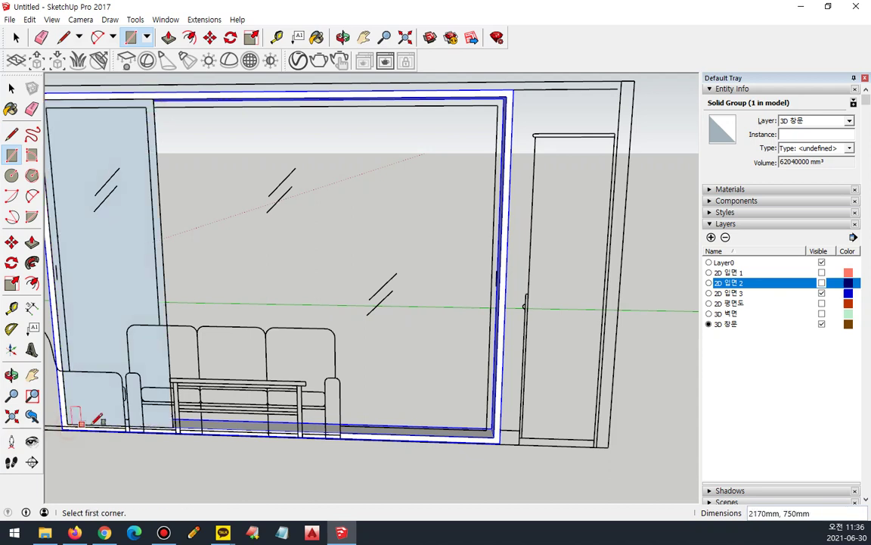
Draw a helper line from the wide sash's lower inner corner across to the narrow sash to locate its hidden inner corner
middle_click_drag(200, 200, 265, 214)
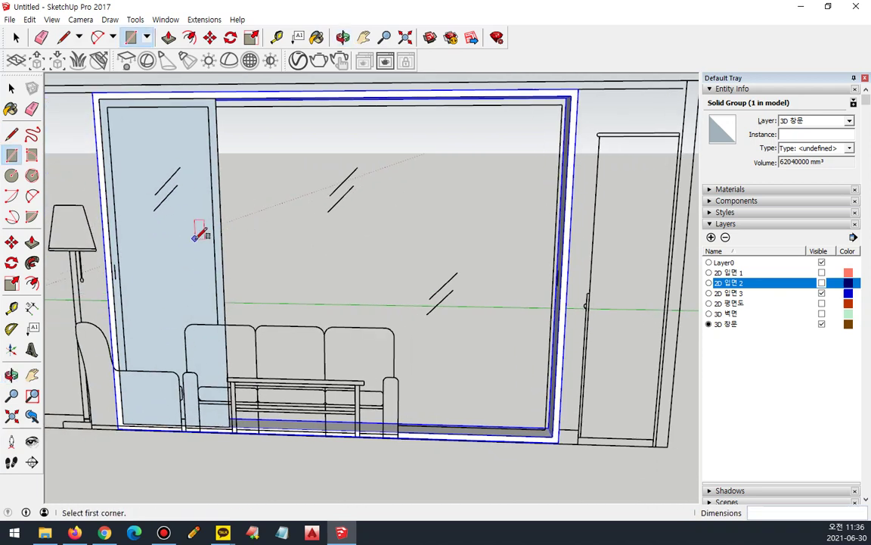
key("l")
left_click(108, 105)
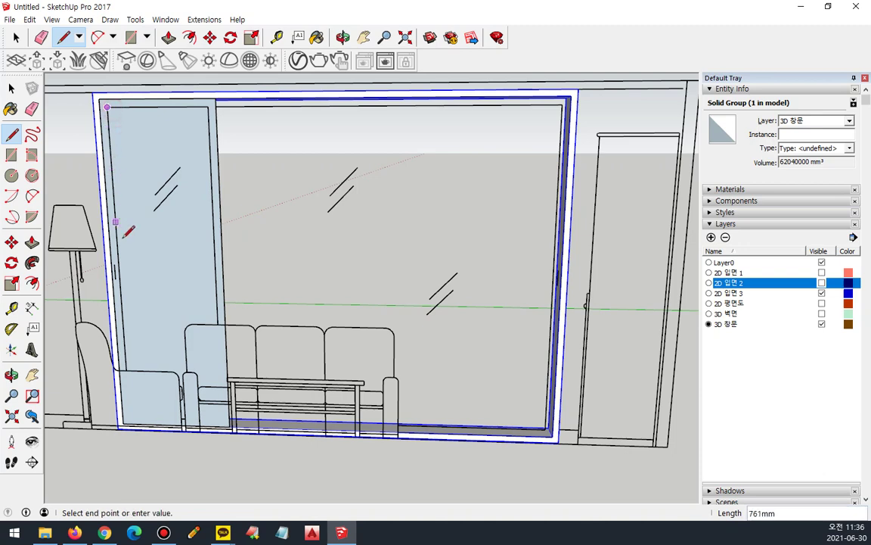
middle_click_drag(496, 384, 429, 449)
left_click(542, 438)
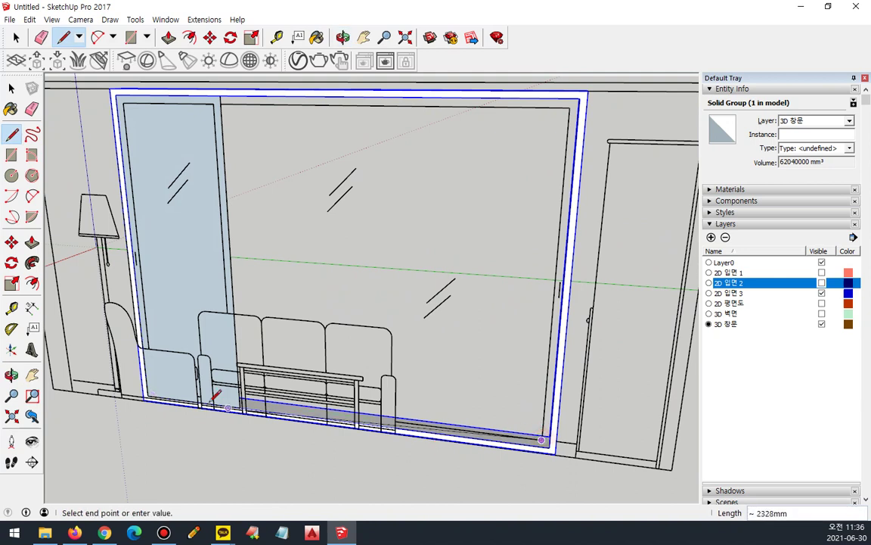
left_click(147, 394)
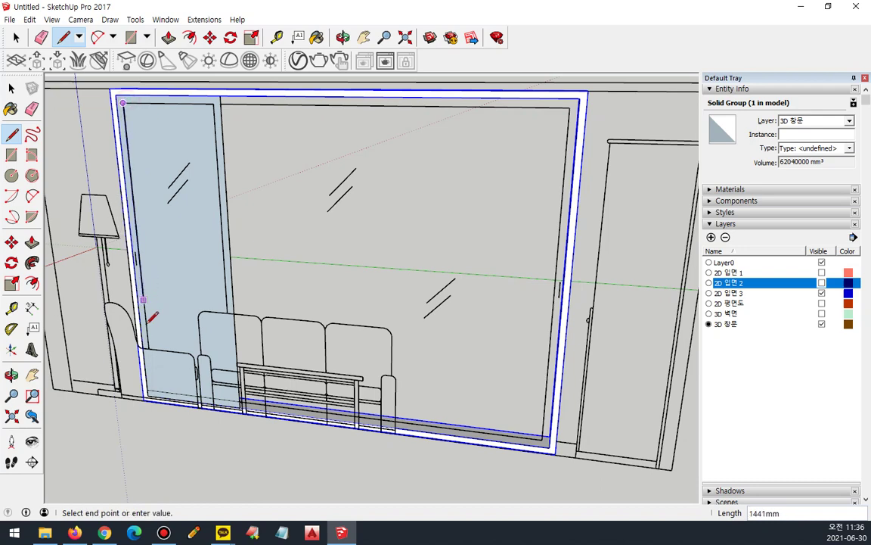
scroll(152, 390, "up", 5)
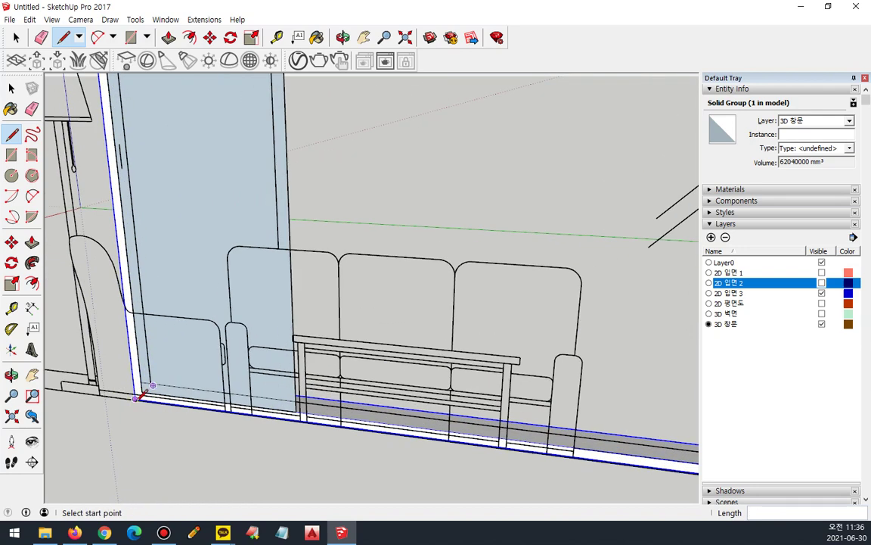
key("space")
key("e")
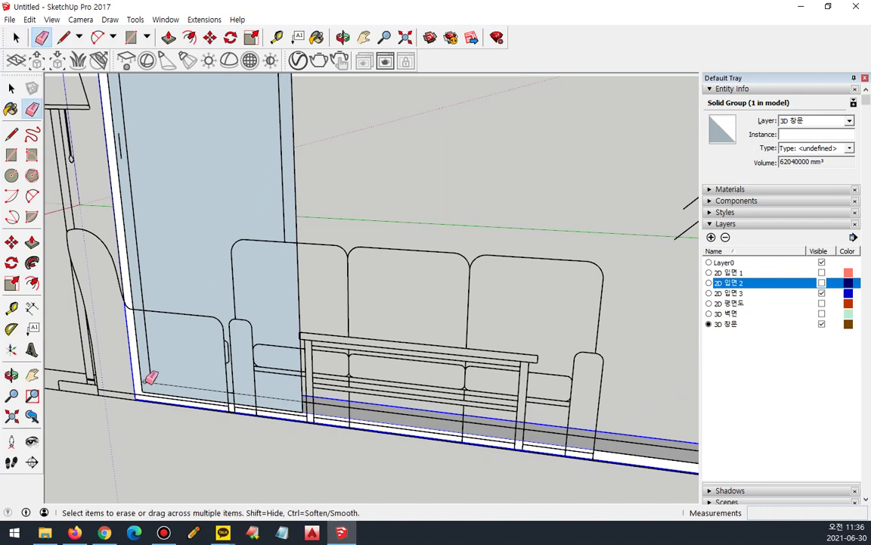
Draw the narrow sash's inner outline as a 2070 by 650 mm rectangle from its lower inner corner to the opposite upper one
key("r")
left_click(152, 382)
scroll(152, 382, "down", 4)
middle_click_drag(214, 245, 235, 242)
scroll(254, 204, "up", 3)
left_click(262, 166)
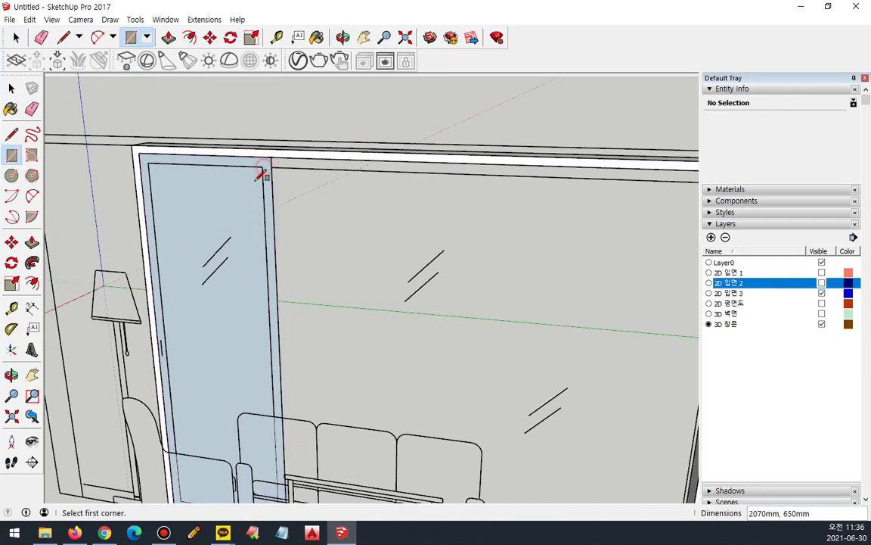
Erase the leftover helper line beyond the narrow sash and delete the face inside its inner outline
middle_click_drag(262, 171, 335, 248)
scroll(296, 323, "up", 4)
key("e")
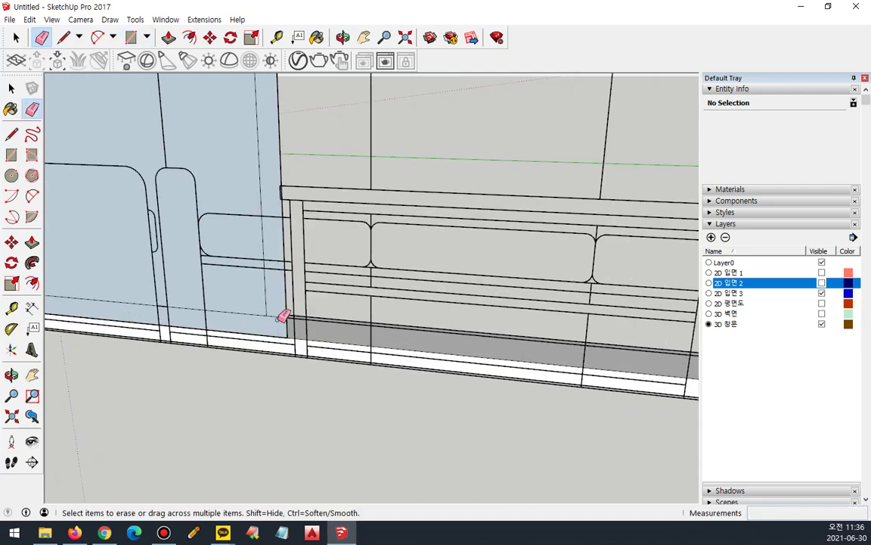
left_click(332, 321)
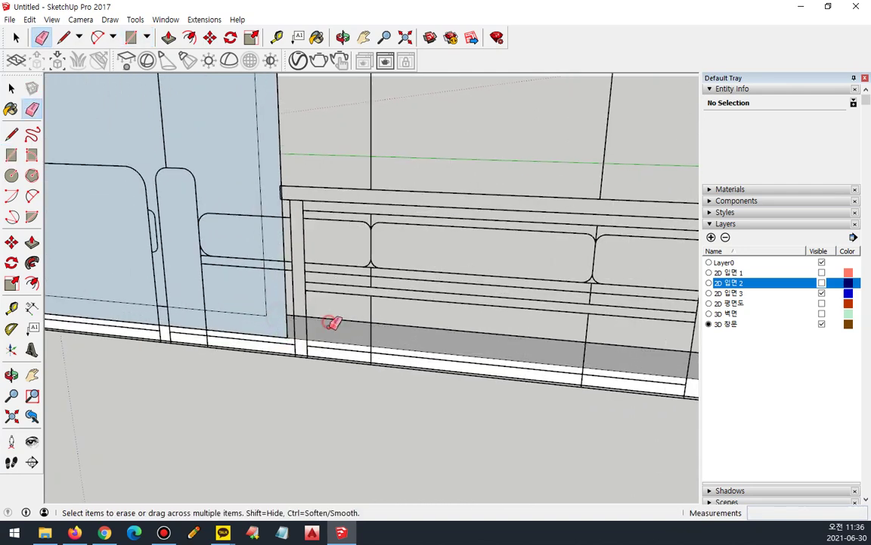
scroll(298, 343, "down", 6)
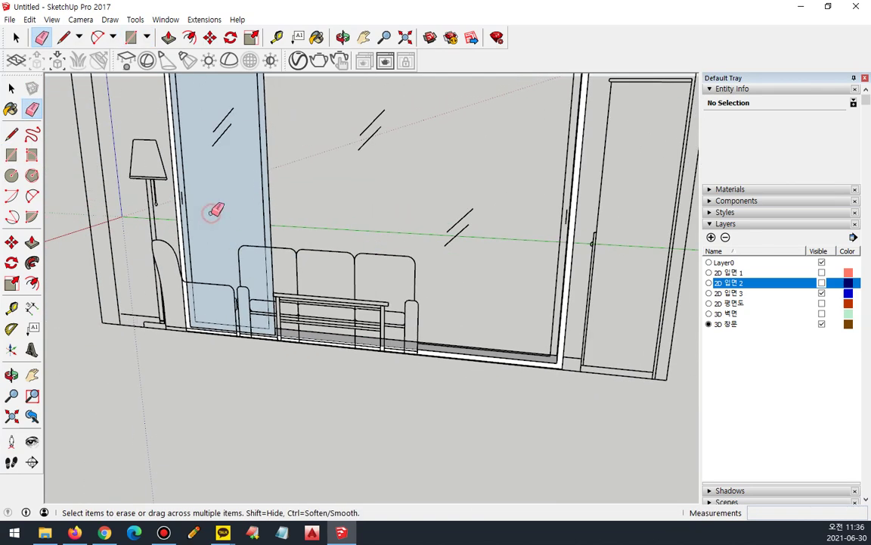
key("space")
left_click(227, 240)
key("Delete")
Extrude the narrow sash's frame face 40 mm into the window frame's depth
scroll(308, 291, "up", 3)
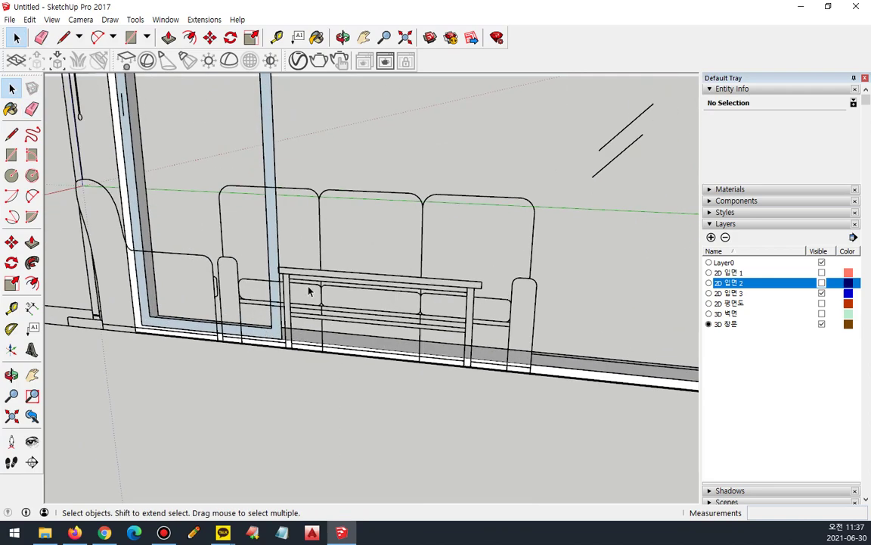
middle_click_drag(309, 290, 261, 342)
scroll(261, 342, "down", 4)
middle_click_drag(270, 268, 270, 290)
scroll(262, 301, "up", 2)
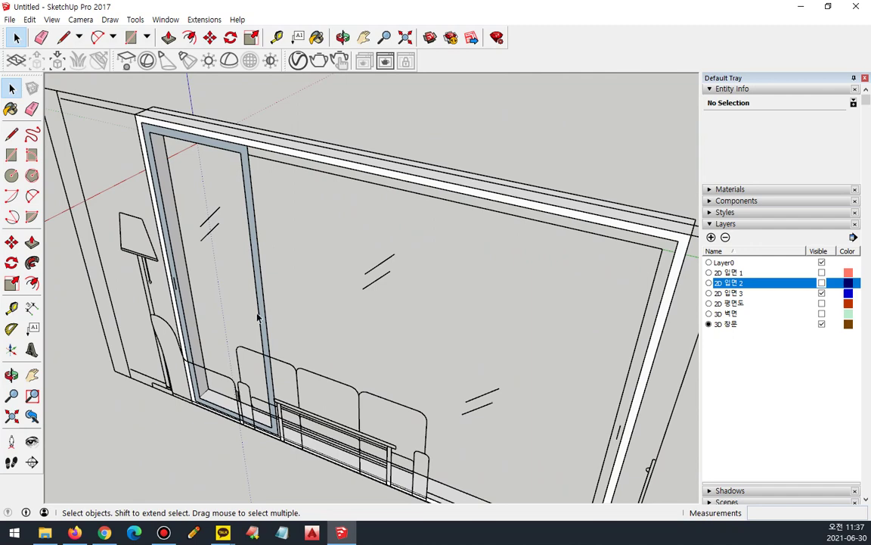
scroll(261, 318, "up", 3)
key("p")
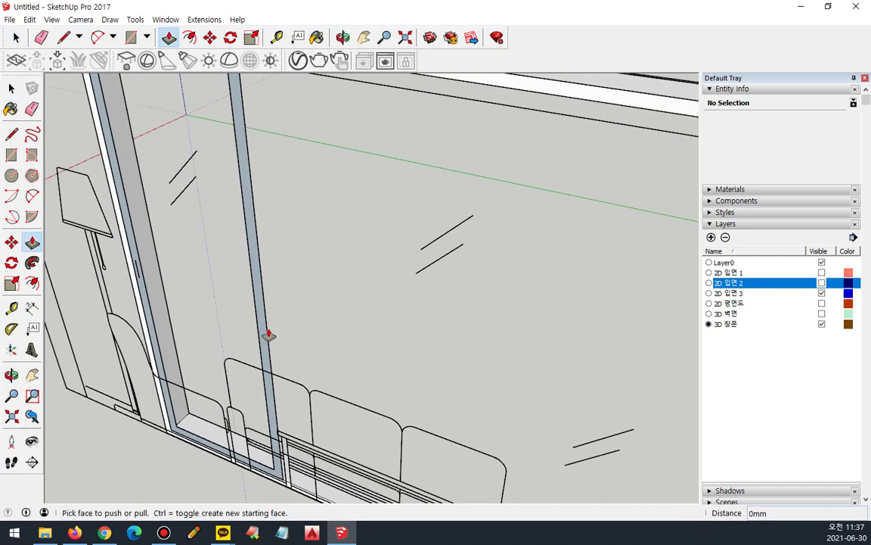
left_click_drag(264, 333, 292, 315)
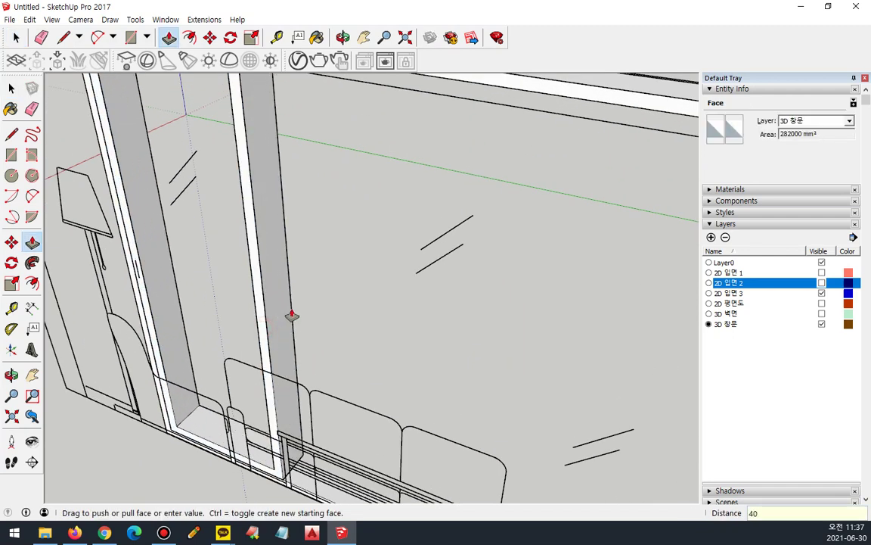
type("40")
key("Return")
Select all of the extruded narrow sash geometry and make it a group
key("space")
double_click(260, 318)
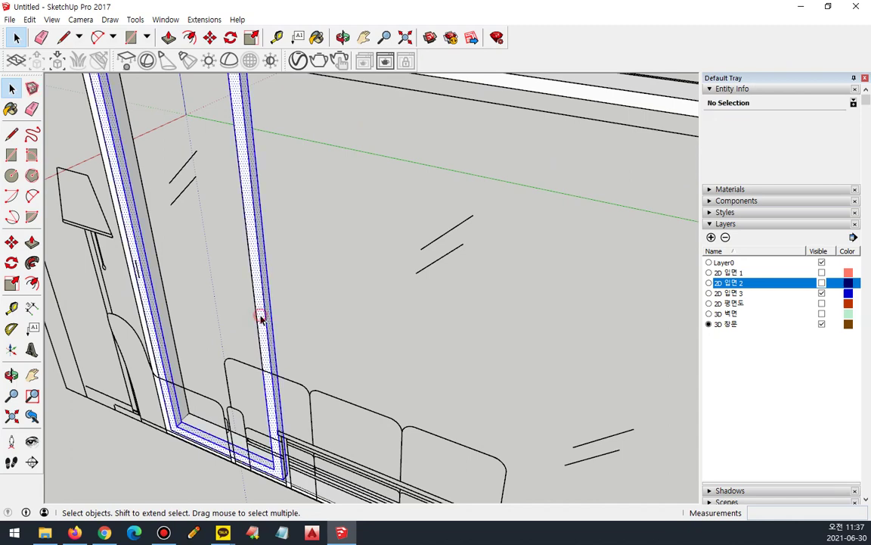
right_click(260, 318)
key("g")
Draw a glass rectangle filling the narrow sash's opening and make it a separate group
middle_click_drag(242, 361, 280, 348)
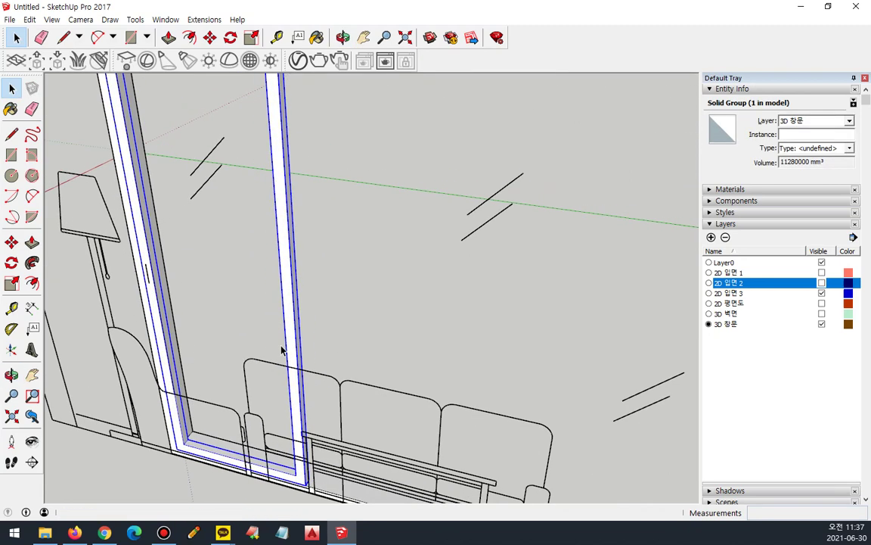
key("r")
left_click(295, 473)
mouse_move(174, 191)
middle_mouse_down()
mouse_move(227, 317)
mouse_move(180, 179)
middle_mouse_up()
left_click(161, 162)
key("space")
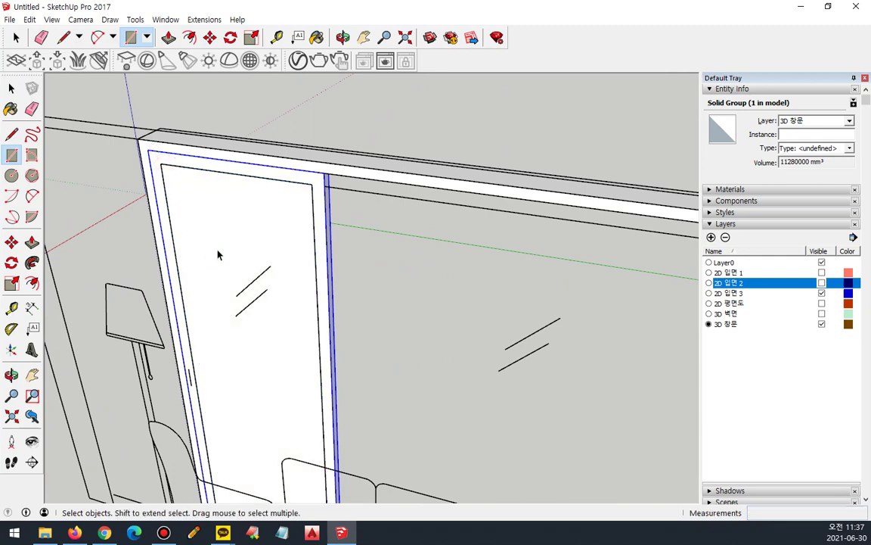
left_click(218, 242)
right_click(218, 239)
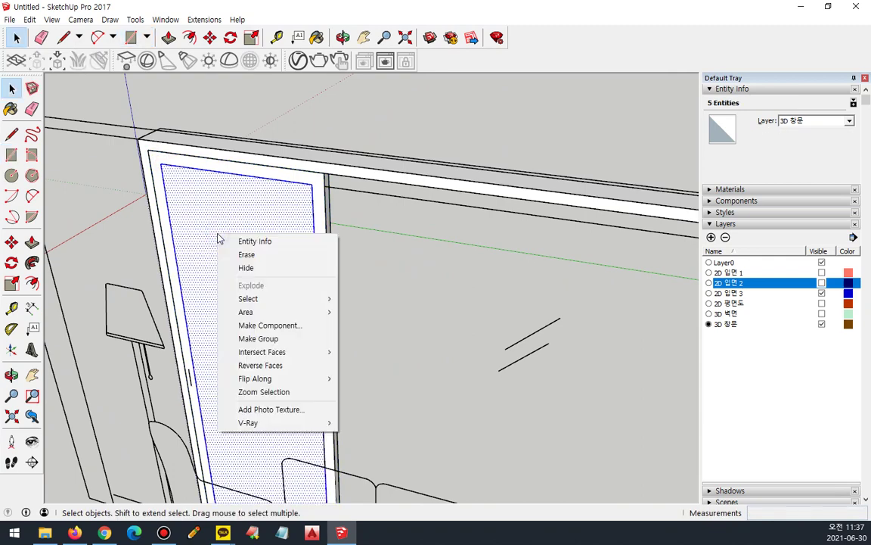
left_click(258, 338)
Move the glass group in depth from its lower corner to the sash's back inner corner
middle_click_drag(198, 354, 224, 252)
scroll(216, 399, "up", 5)
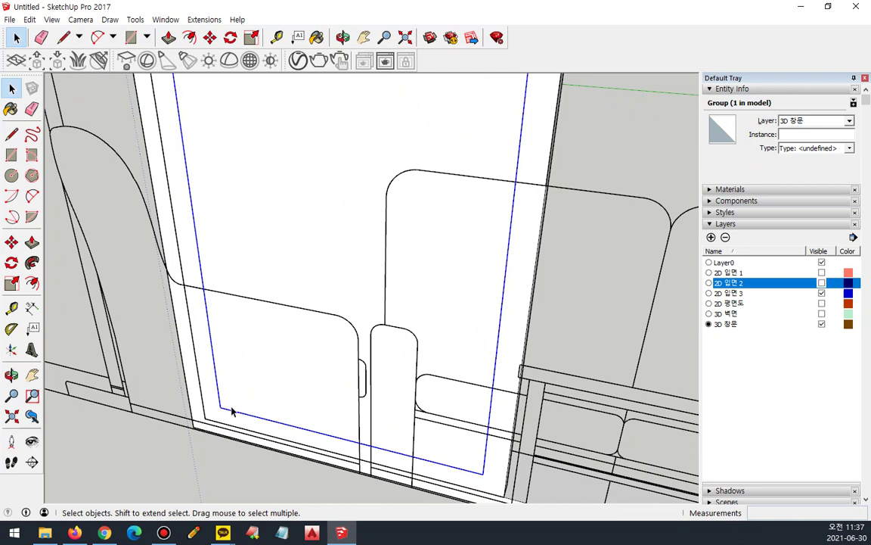
key("m")
scroll(211, 418, "up", 2)
left_click(226, 403)
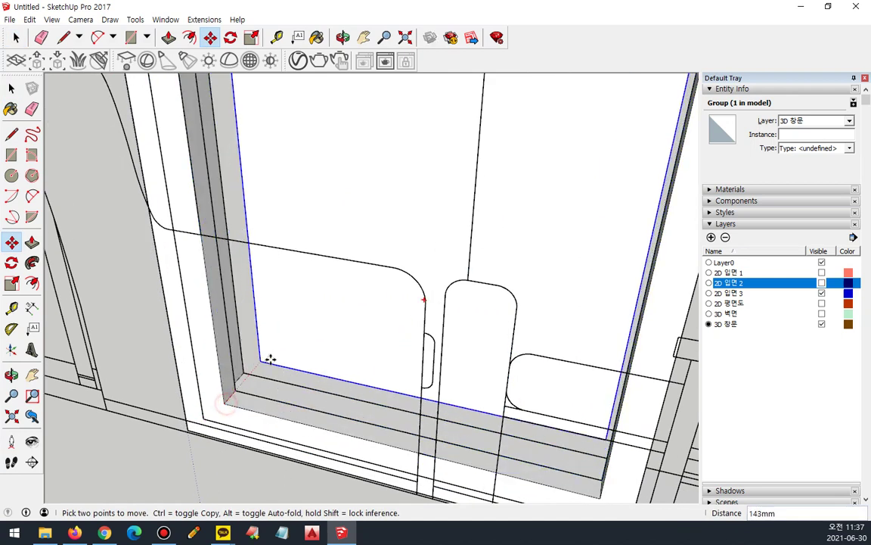
left_click(234, 391)
Select the narrow sash together with its glass and combine both into one group
key("space")
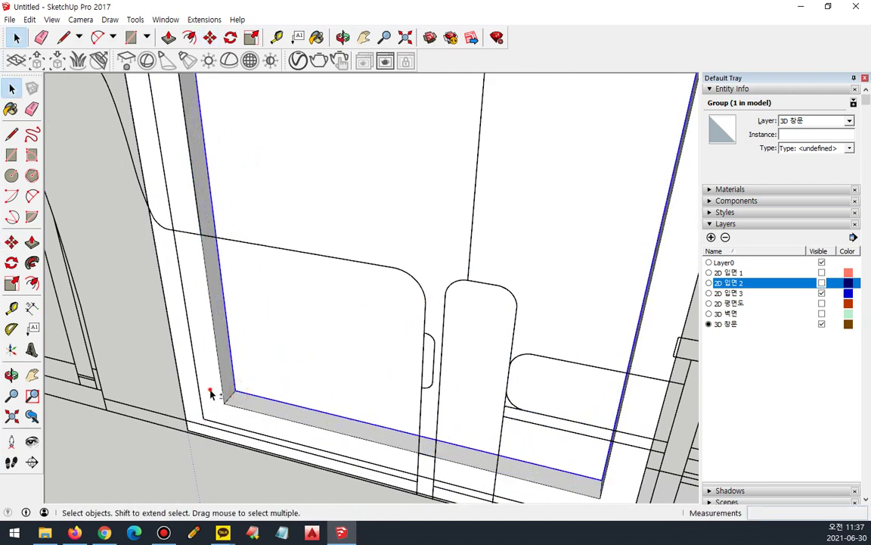
right_click(213, 389)
key("g")
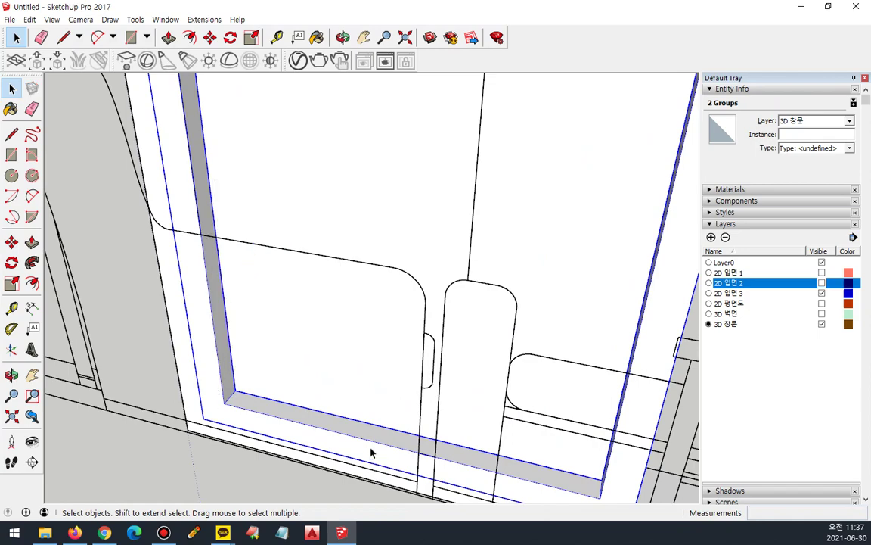
scroll(361, 441, "down", 3)
middle_click_drag(542, 458, 394, 343, "shift")
scroll(423, 411, "down", 2)
scroll(423, 411, "down", 3)
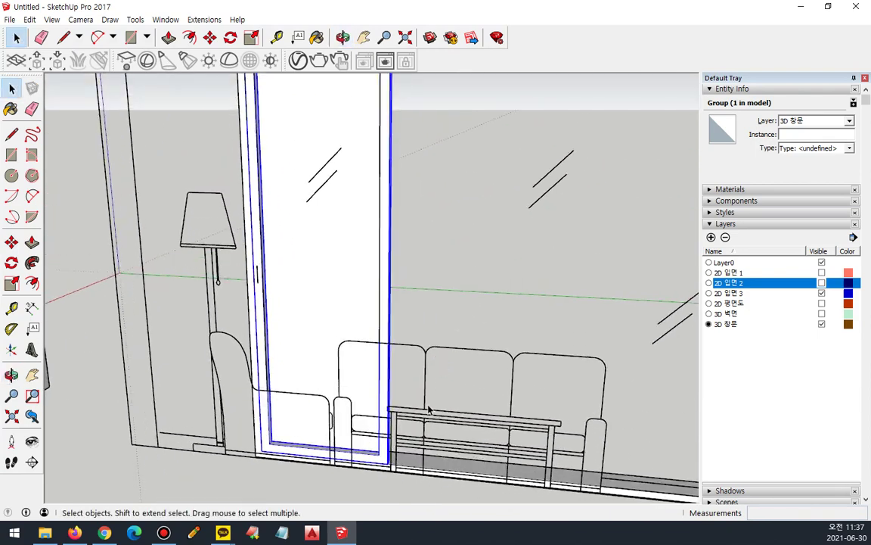
Draw a line from the narrow sash's inner lower corner to its bottom edge, and up about 2170 mm to its top edge
scroll(337, 433, "up", 3)
key("r")
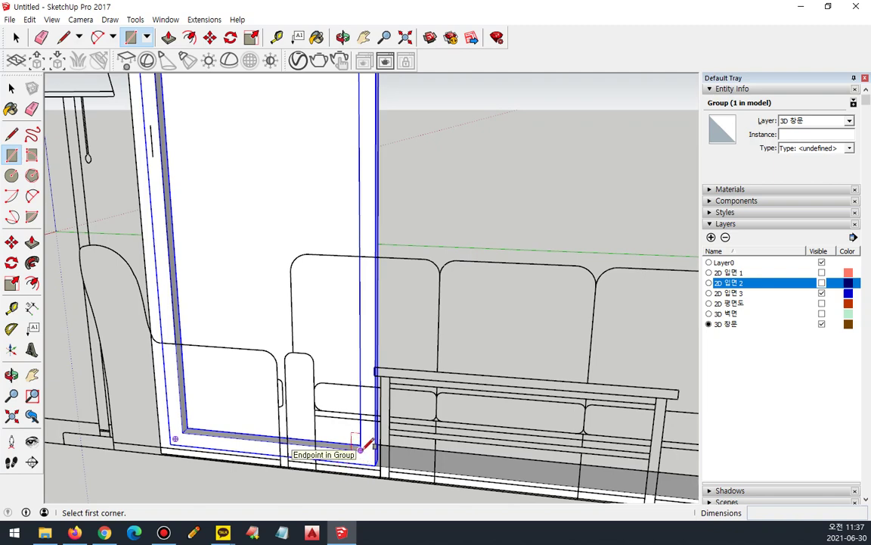
key("l")
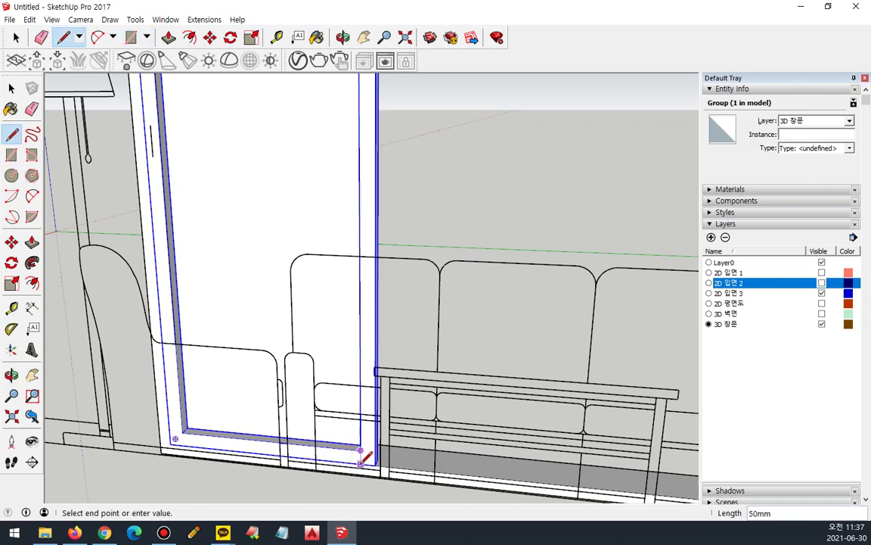
scroll(368, 258, "down", 3)
middle_click_drag(364, 241, 339, 420, "shift")
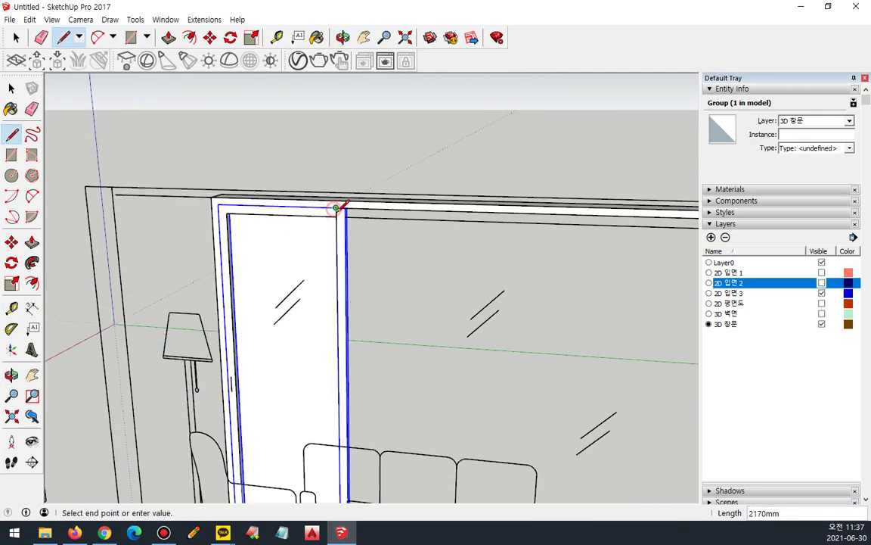
Draw the wide sash's outer rectangle from the narrow sash's upper overlap corner to the window frame's opposite inner lower corner
key("r")
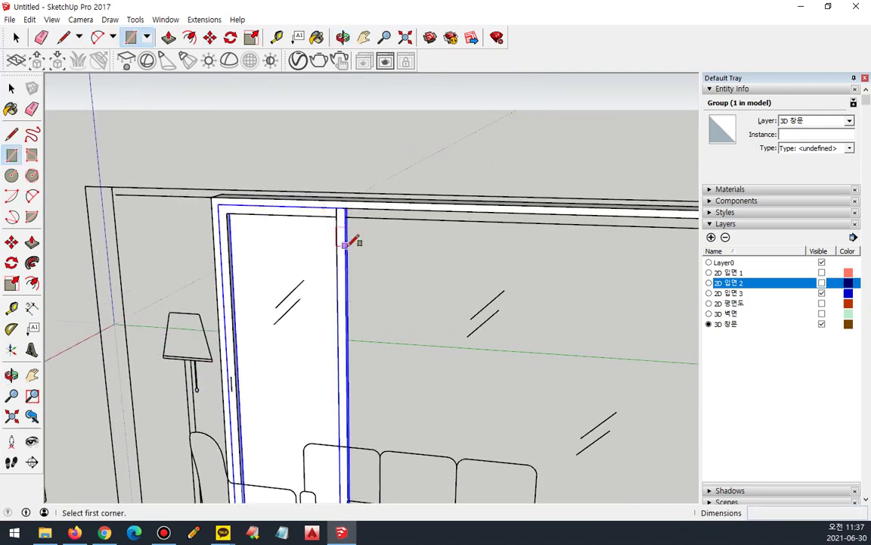
left_click(336, 206)
scroll(495, 366, "down", 3)
middle_click_drag(524, 412, 336, 168, "shift")
scroll(478, 297, "up", 1)
scroll(476, 293, "up", 1)
left_click(490, 301)
Draw the wide sash's inner opening rectangle between its inner corners and remove the face inside it
left_click(482, 292)
scroll(316, 206, "down", 1)
middle_click_drag(252, 173, 337, 357, "shift")
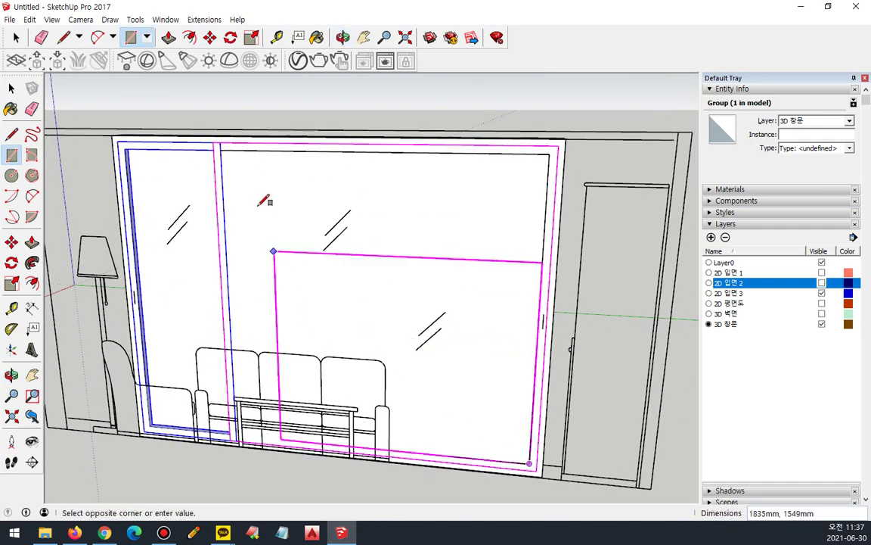
left_click(226, 151)
key("space")
left_click(373, 287)
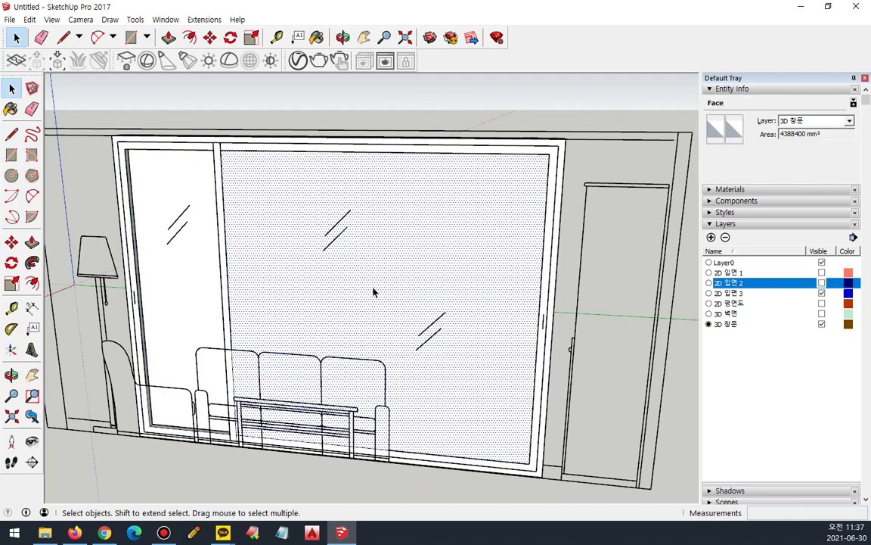
Extrude the wide sash's frame face by 40 mm
key("p")
middle_click_drag(389, 305, 358, 327)
scroll(481, 370, "up", 1)
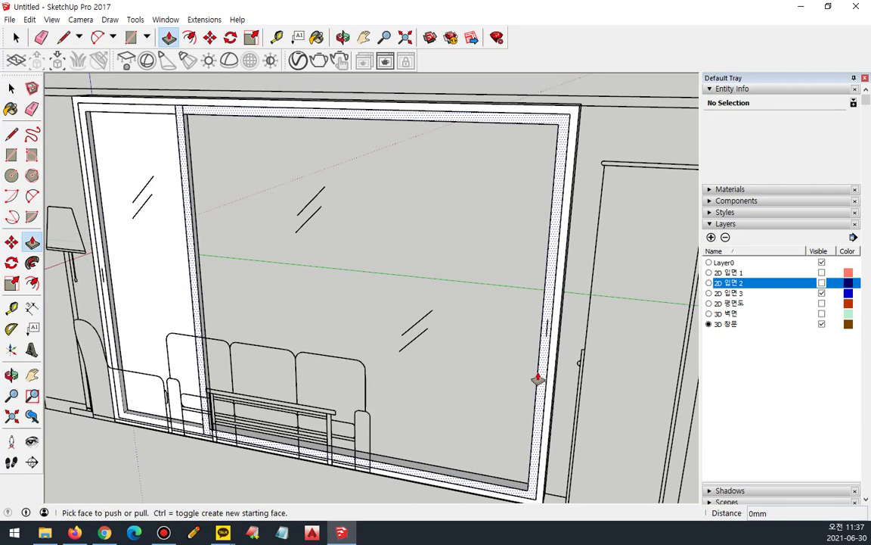
left_click(539, 378)
key("Return")
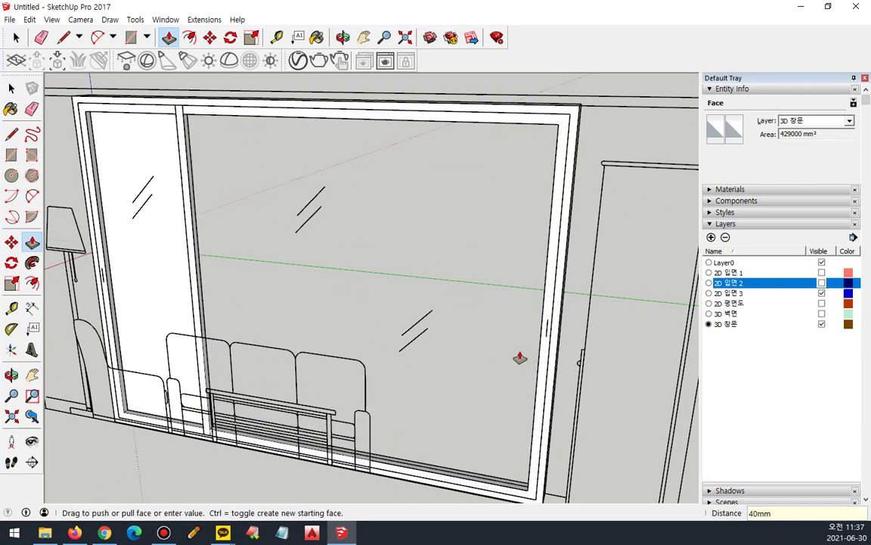
Select all of the extruded wide sash geometry and make it a group
key("space")
triple_click(541, 365)
right_click(542, 366)
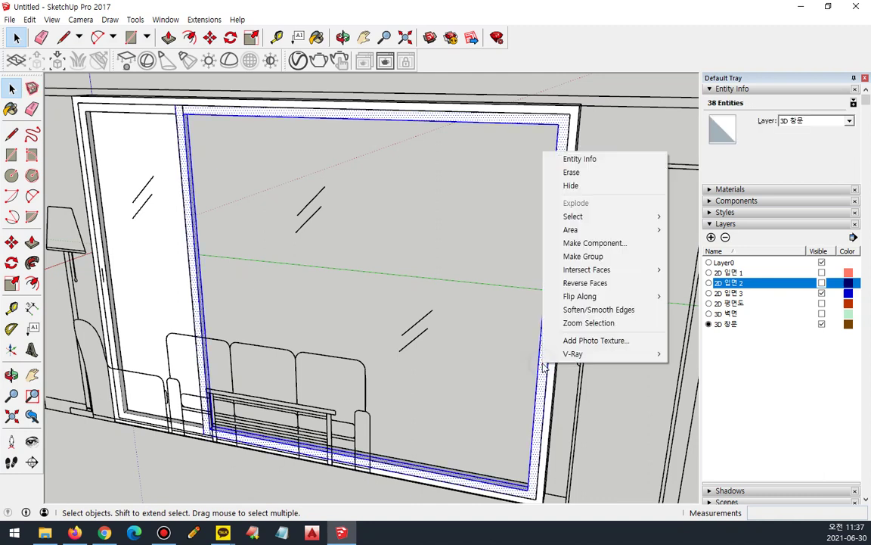
key("g")
Draw a glass rectangle filling the wide sash's opening and make it a separate group
key("r")
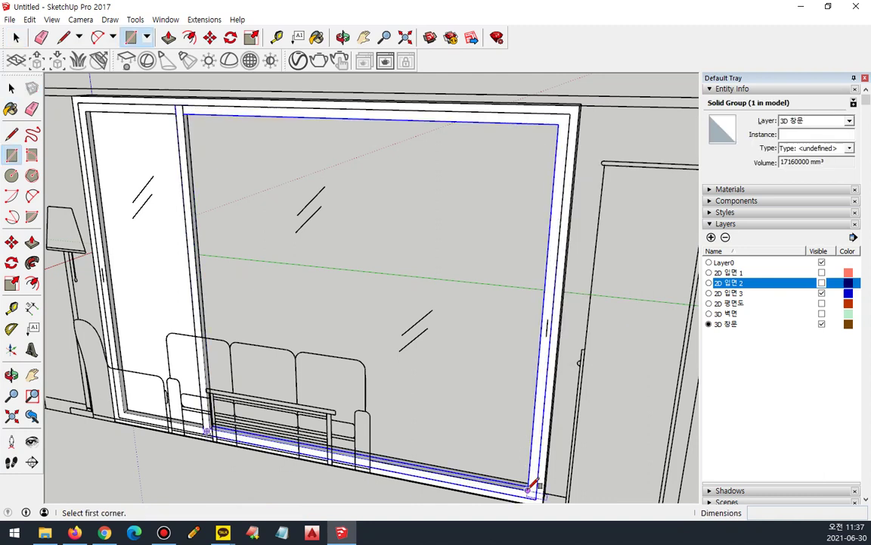
left_click(528, 490)
left_click(184, 115)
key("space")
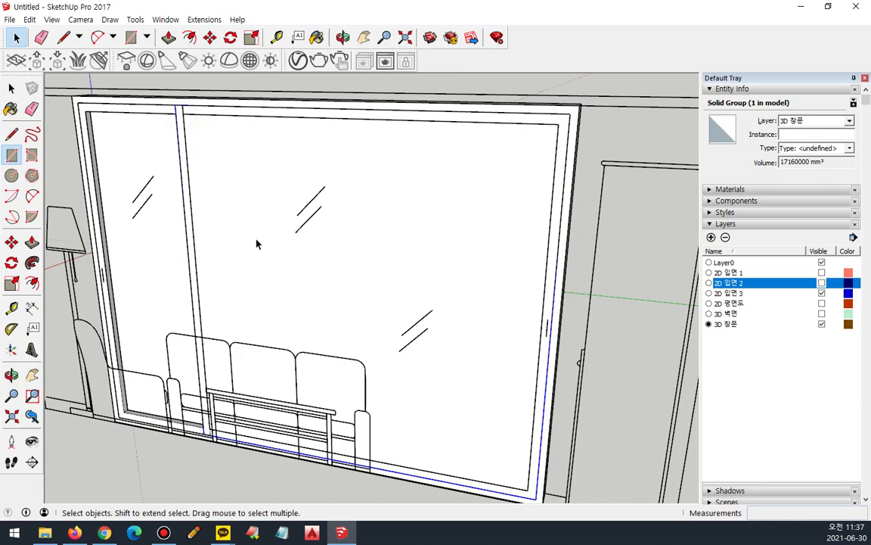
left_click(256, 242)
double_click(239, 228)
right_click(239, 228)
left_click(239, 231)
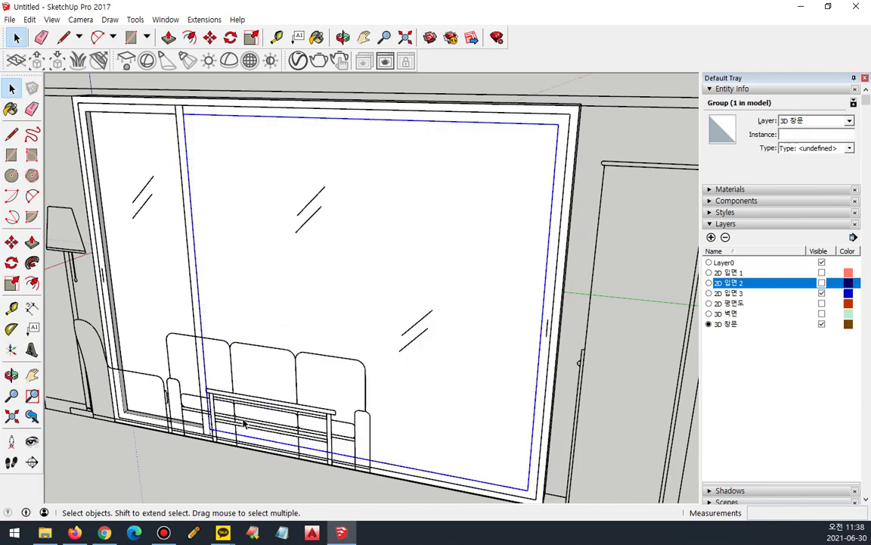
Move the wide sash's glass group in depth from its lower corner to the sash's back inner corner
scroll(243, 423, "up", 6)
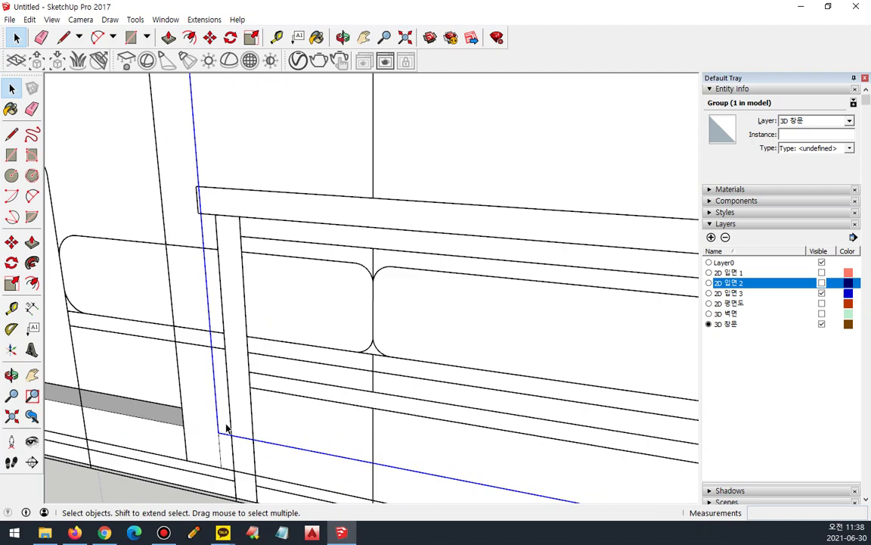
key("m")
left_click(223, 433)
middle_click_drag(265, 403, 236, 404)
key("space")
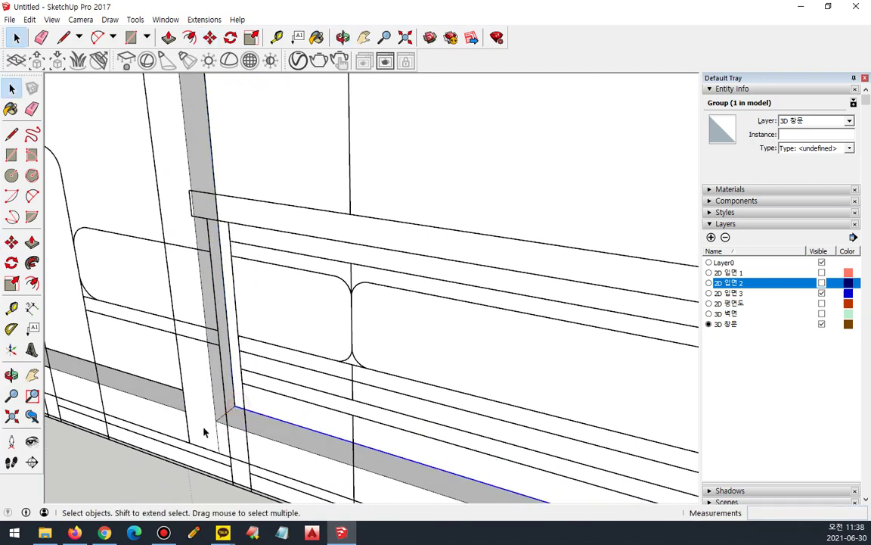
Select the wide sash together with its glass and combine both into one group
left_click(294, 412)
right_click(277, 455)
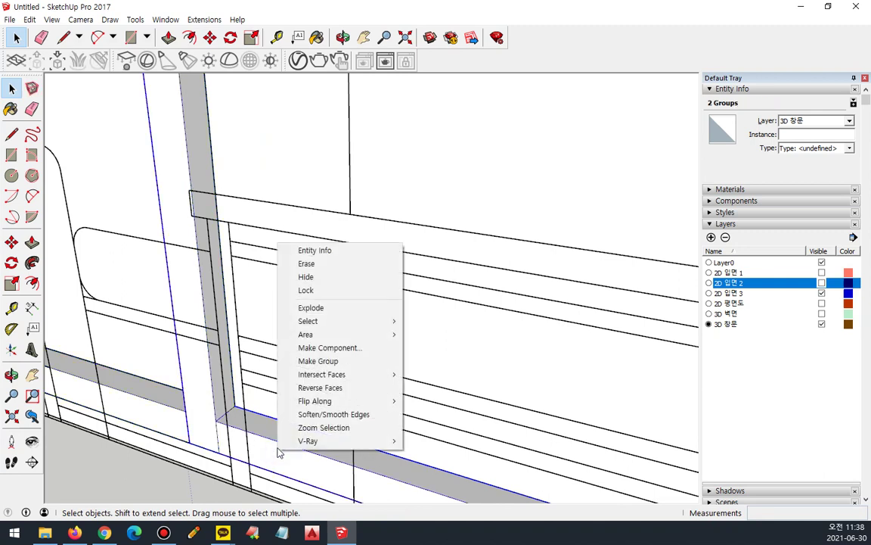
left_click(278, 452)
Move the wide sash group in depth from its lower outer corner toward the back of the large window frame
scroll(278, 453, "up", 3)
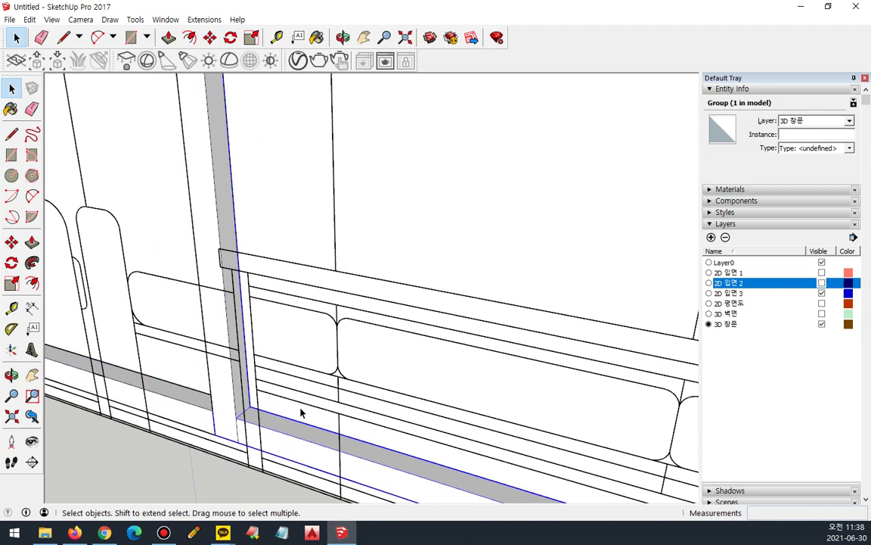
middle_click_drag(327, 395, 486, 364)
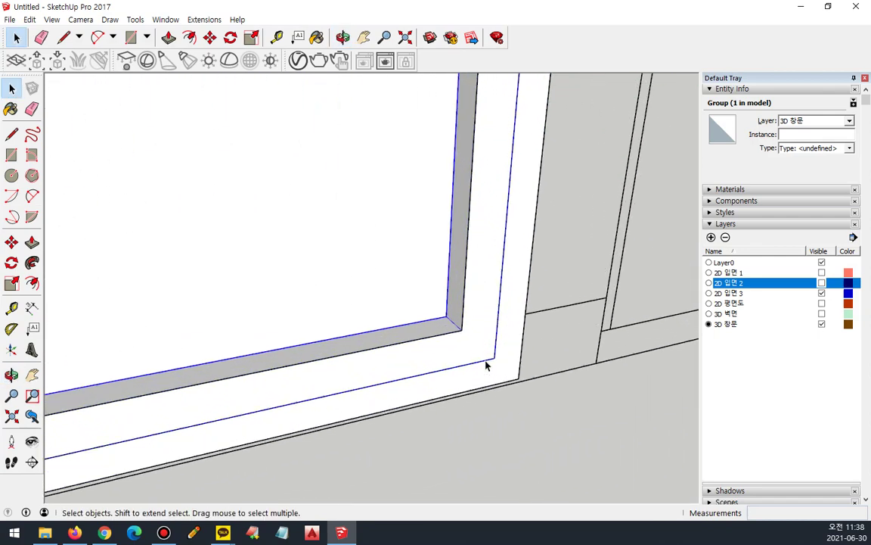
key("m")
left_click(492, 357)
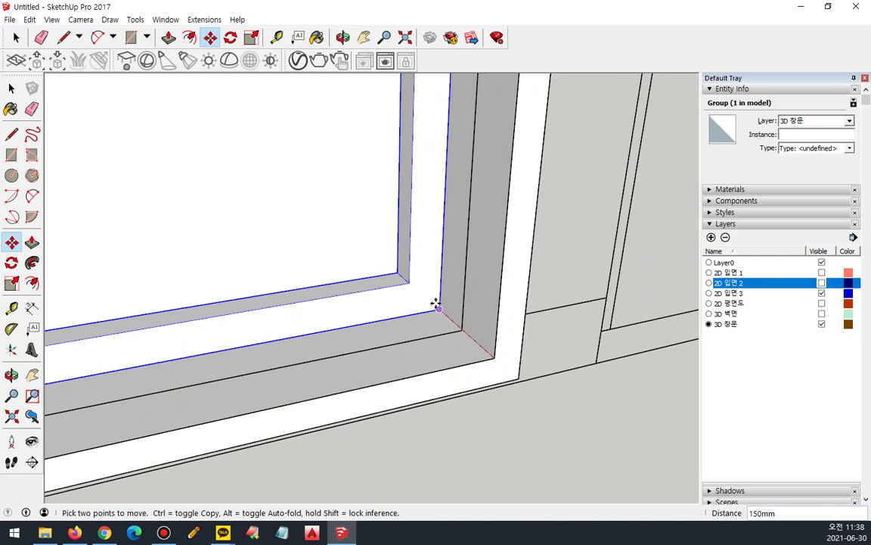
middle_click_drag(411, 327, 548, 350)
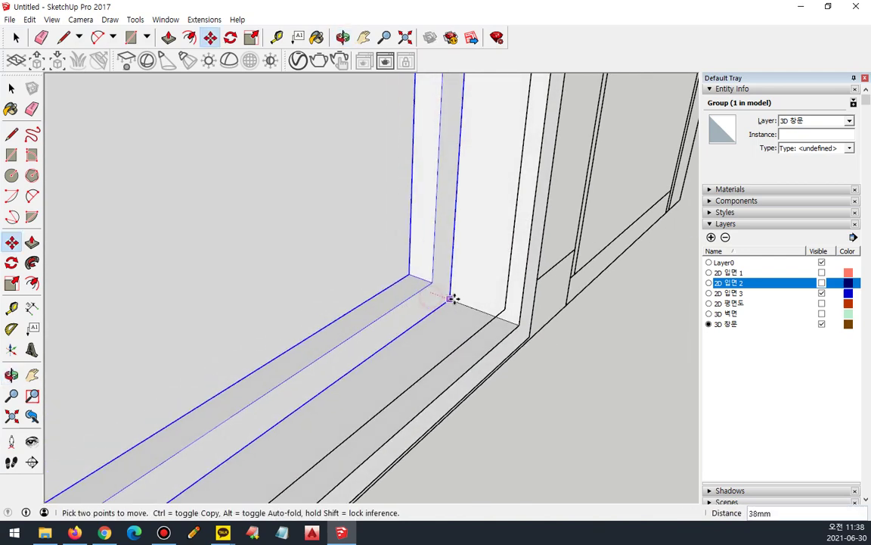
left_click(468, 306)
Move the narrow sash group in depth from its lower corner back against the wide sash
middle_click_drag(465, 307, 258, 250)
middle_click_drag(527, 413, 515, 421, "shift")
scroll(179, 287, "up", 6)
key("space")
left_click(123, 338)
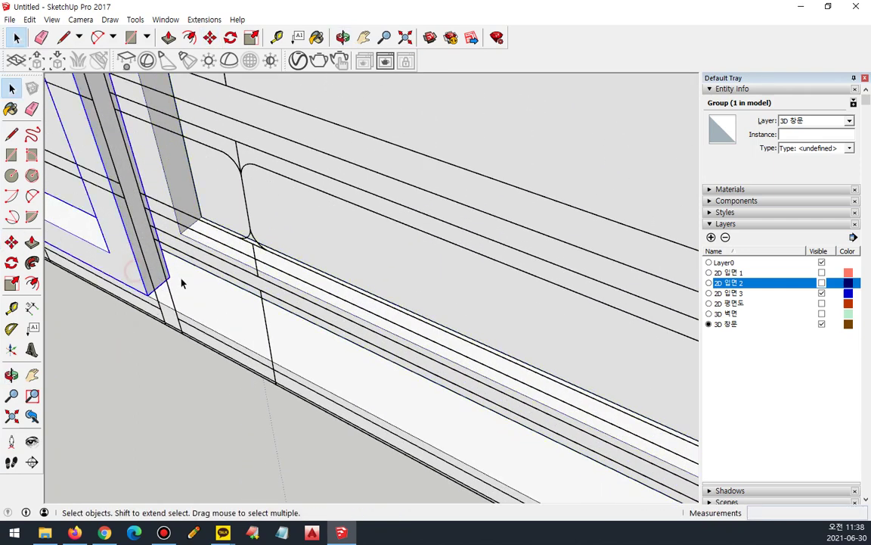
scroll(179, 279, "up", 2)
key("m")
left_click(167, 279)
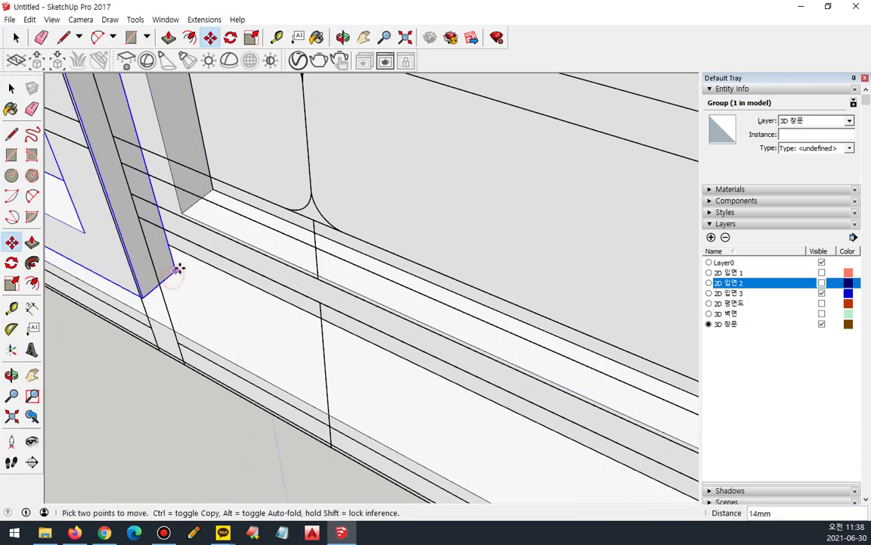
key("space")
Make 3D 벽면 the current layer so the walls are shown with the windows, and clear the selection
scroll(178, 356, "down", 6)
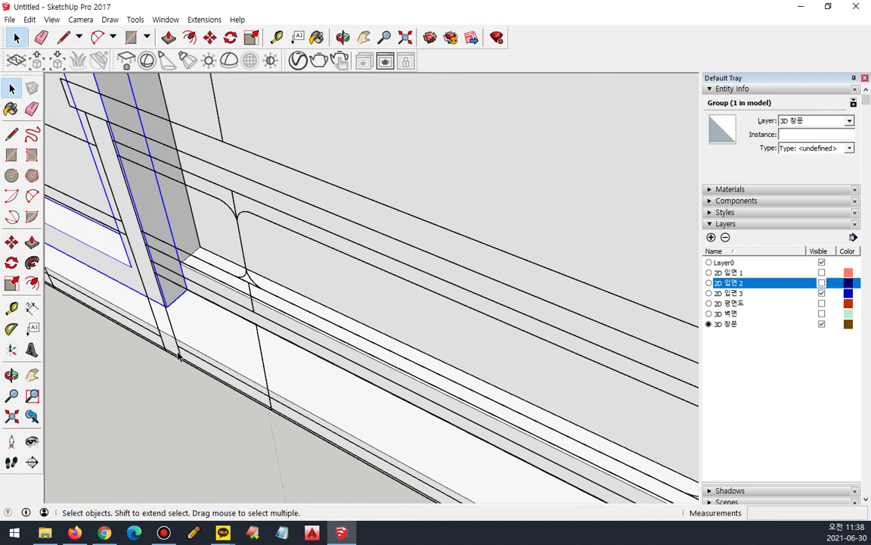
scroll(178, 356, "down", 3)
middle_click_drag(179, 398, 244, 306, "shift")
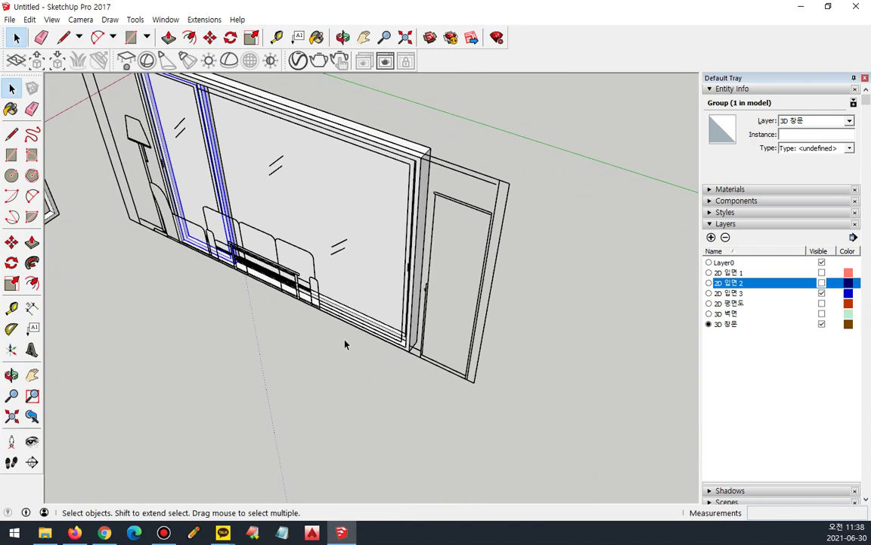
left_click(709, 313)
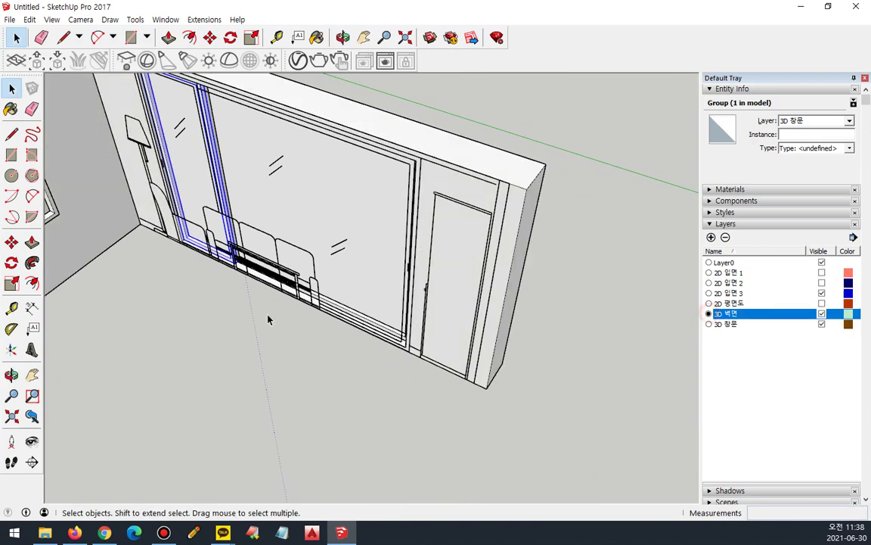
scroll(179, 297, "down", 2)
middle_click_drag(190, 317, 249, 367)
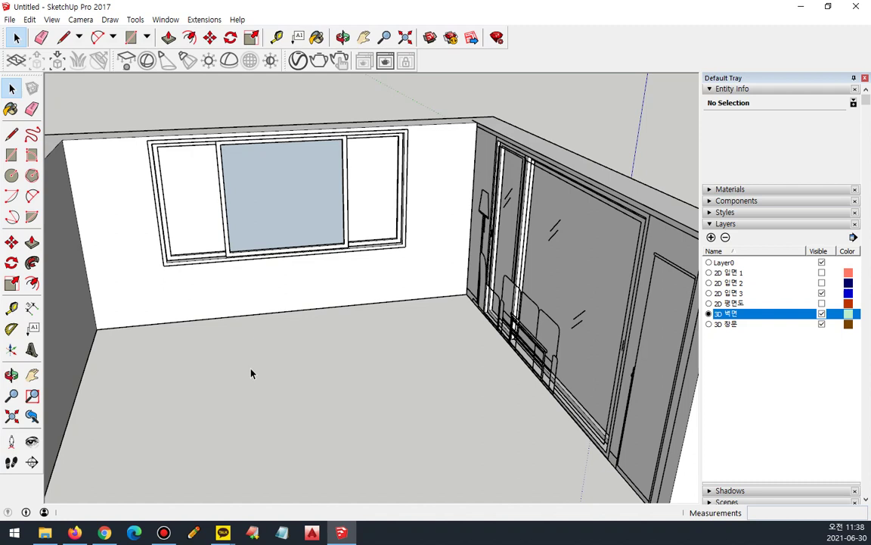
Add a layer named 3D 몰딩 and make it the current layer
left_click(711, 237)
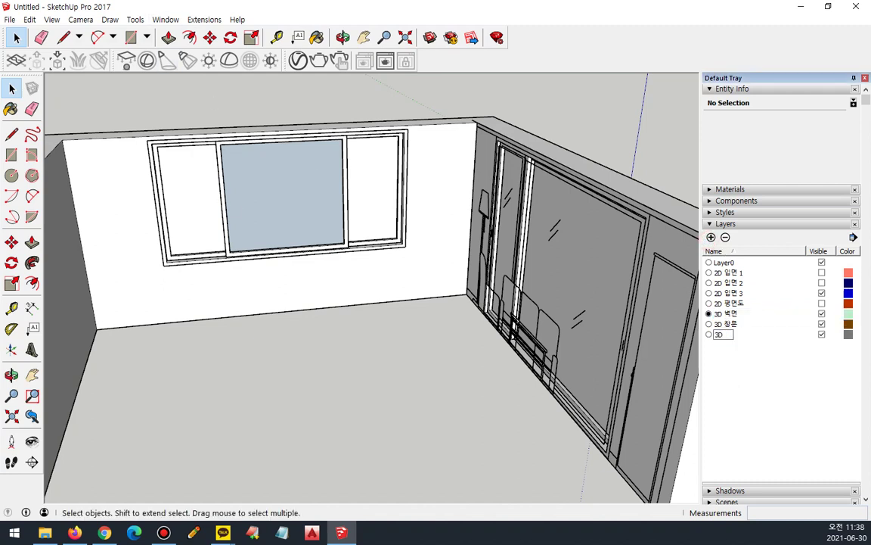
key("Return")
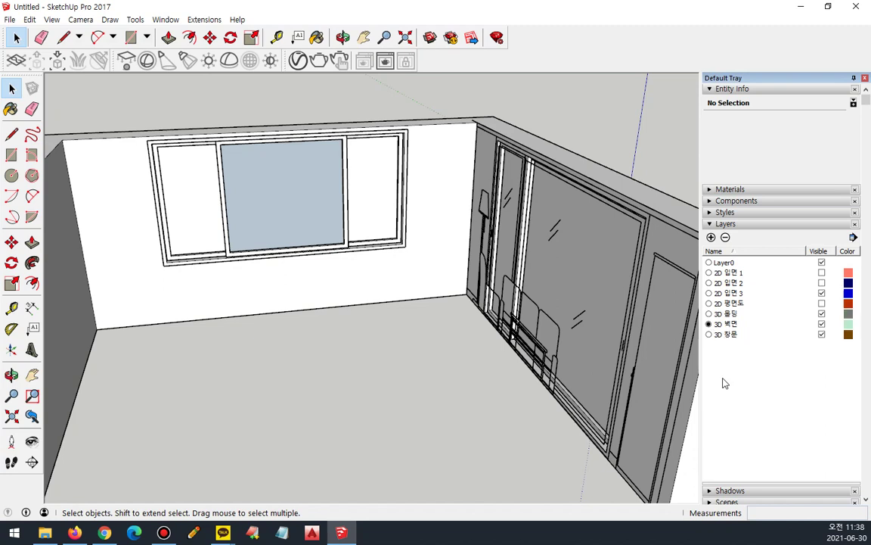
left_click(709, 313)
Draw a 20 by 100 mm molding profile rectangle at the bottom corner of the large window wall's end face
middle_click_drag(474, 444, 467, 399)
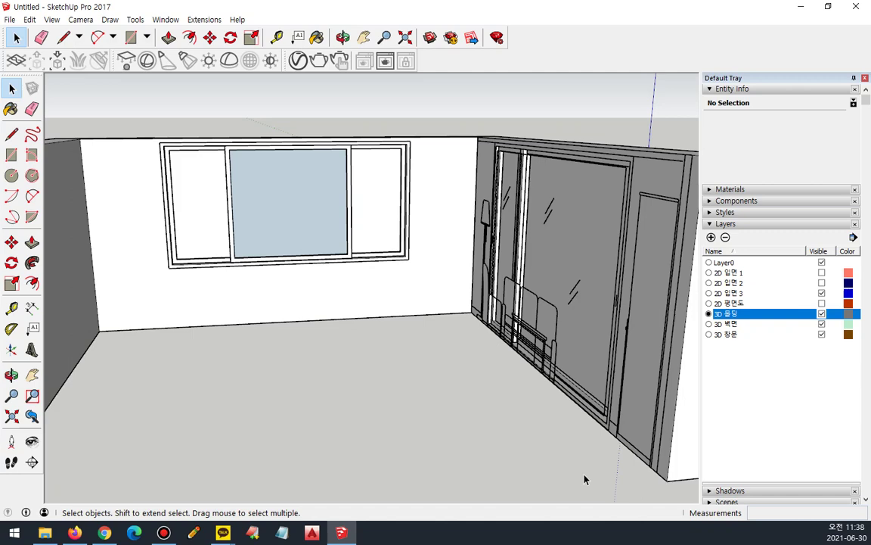
scroll(650, 475, "up", 3)
middle_click_drag(634, 475, 609, 466)
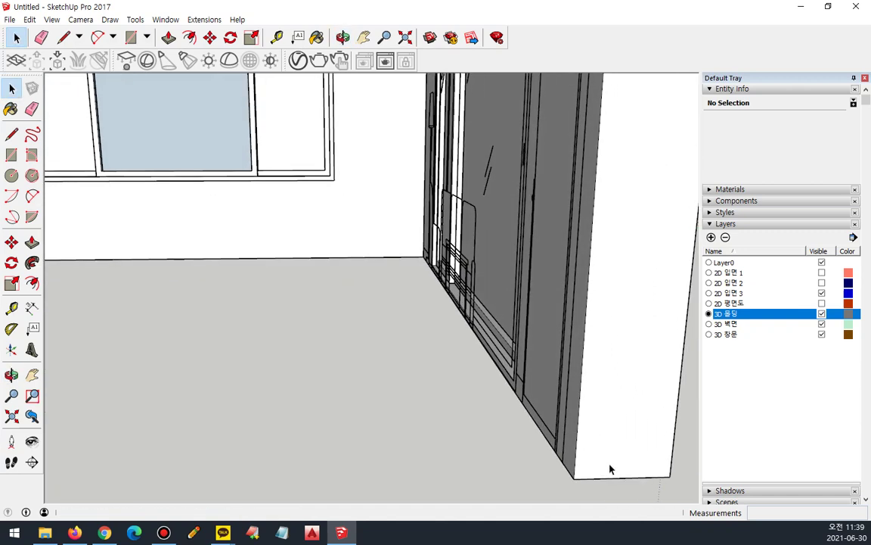
key("r")
left_click(573, 477)
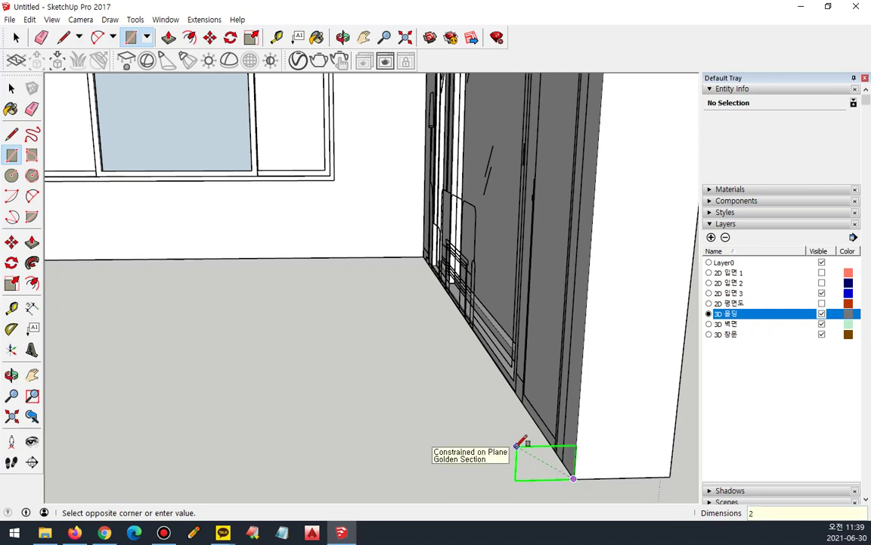
type("20,100")
key("Return")
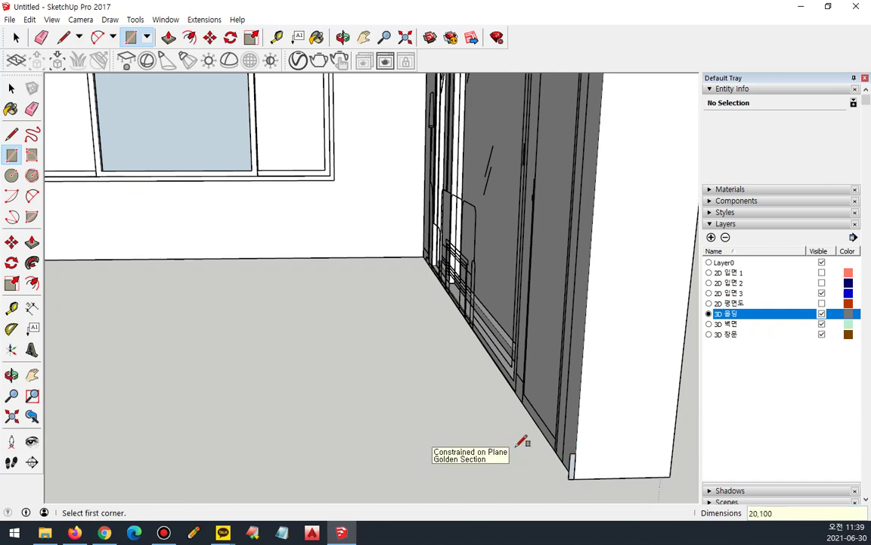
Hide the 2D 입면 3 layer and keep 3D 몰딩 as the current layer
middle_click_drag(522, 443, 651, 445)
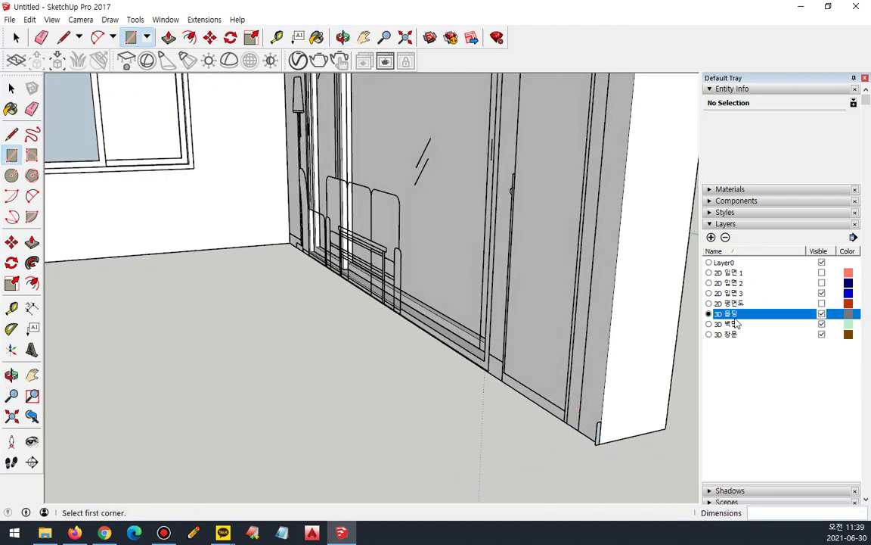
left_click(709, 293)
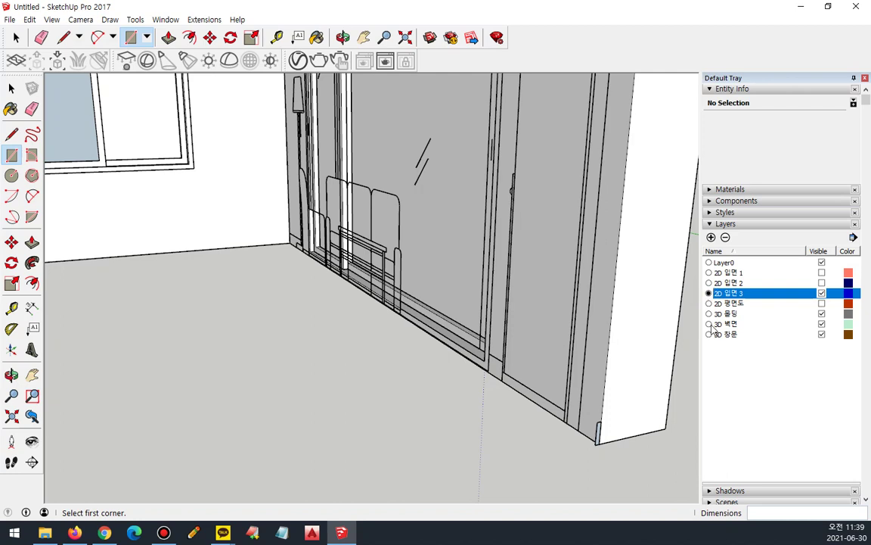
left_click(709, 314)
left_click(822, 292)
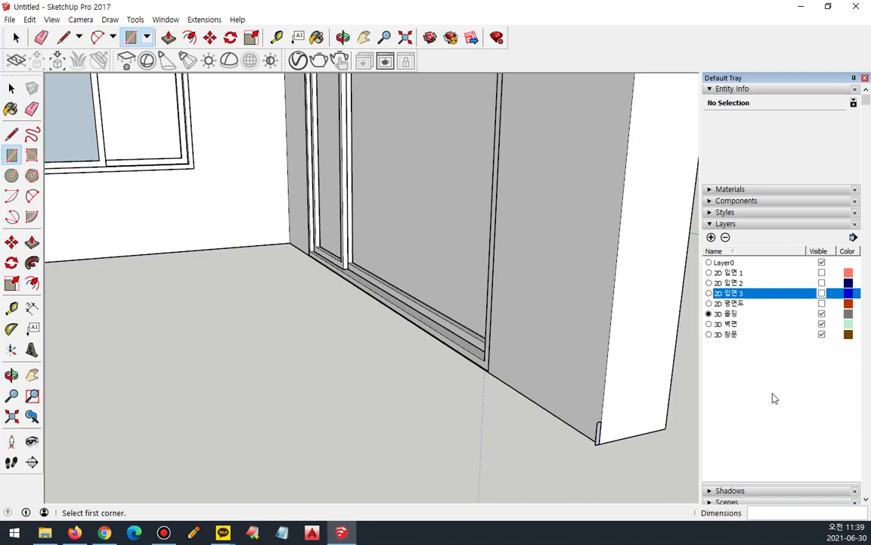
scroll(545, 436, "up", 3)
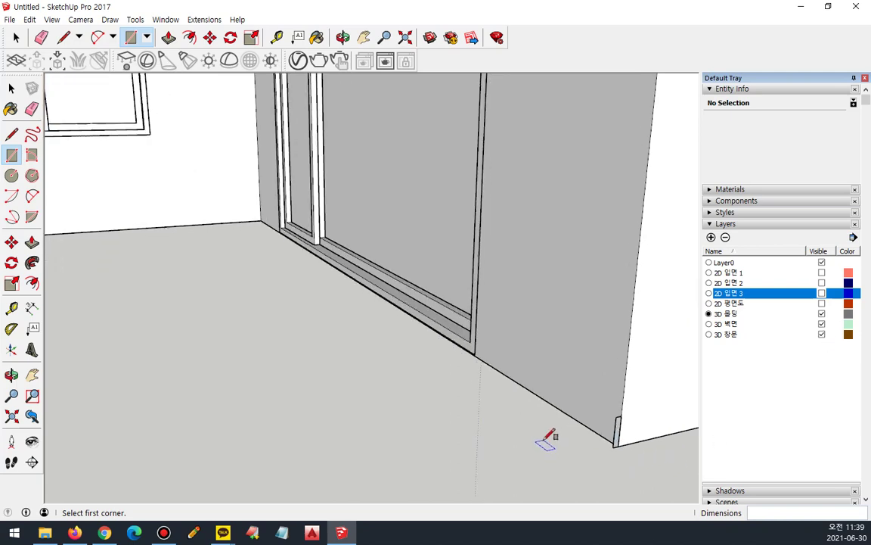
Copy the molding profile from the large window wall's end to the bottom inner corner of the opposite wall's end
scroll(546, 437, "down", 4)
scroll(529, 401, "up", 5)
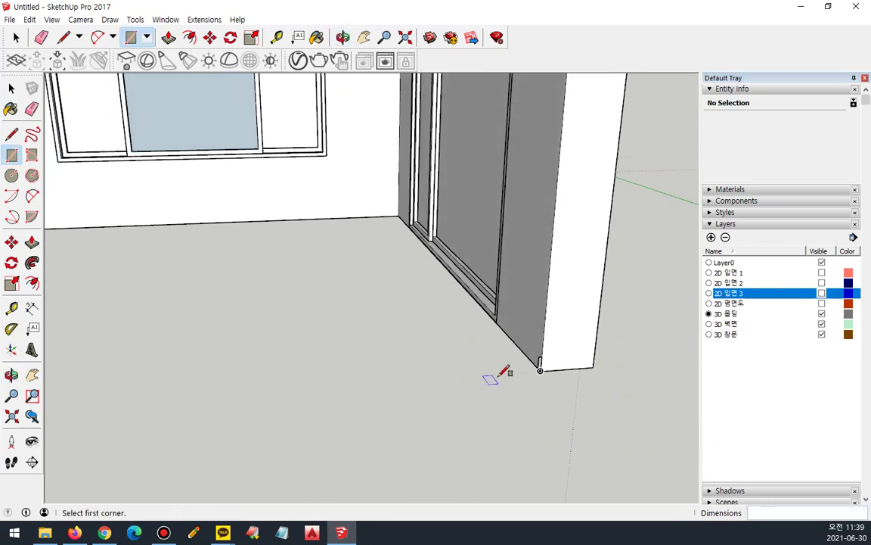
key("space")
scroll(503, 348, "up", 3)
left_click_drag(447, 320, 582, 431)
key("m")
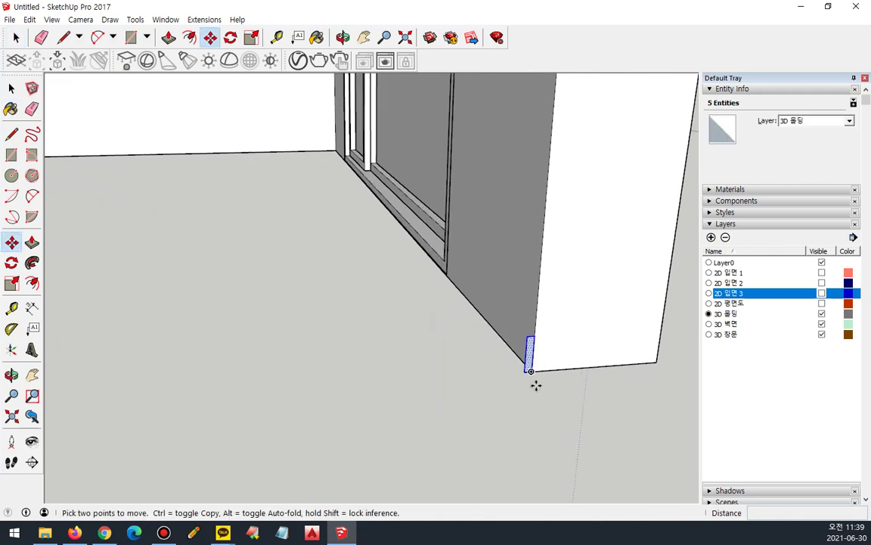
left_click(523, 373)
key("ctrl")
scroll(376, 402, "down", 1)
middle_click_drag(376, 402, 643, 364, "shift")
scroll(182, 370, "down", 1)
middle_click_drag(171, 376, 459, 366)
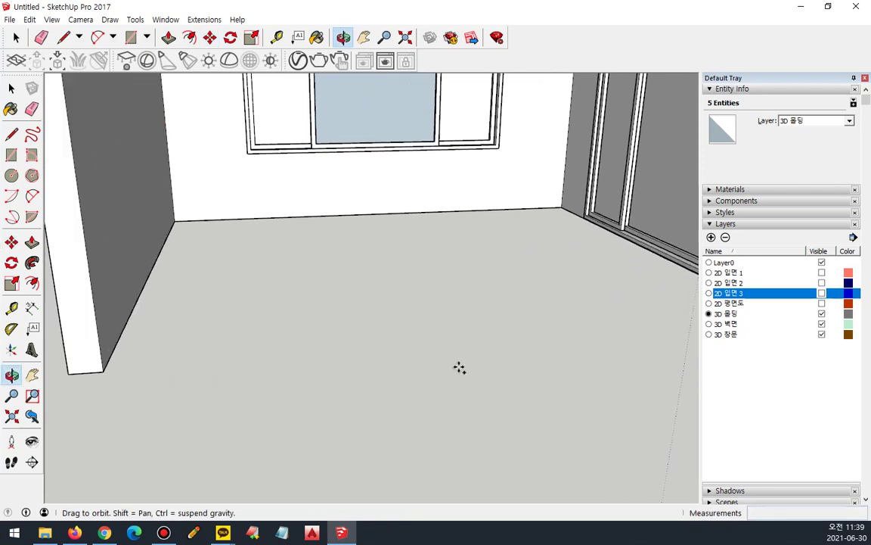
left_click(106, 367)
key("space")
Push/Pull the original molding profile about 828 mm along the wall up to the large window's frame
middle_click_drag(479, 355, 392, 351)
scroll(397, 349, "up", 2)
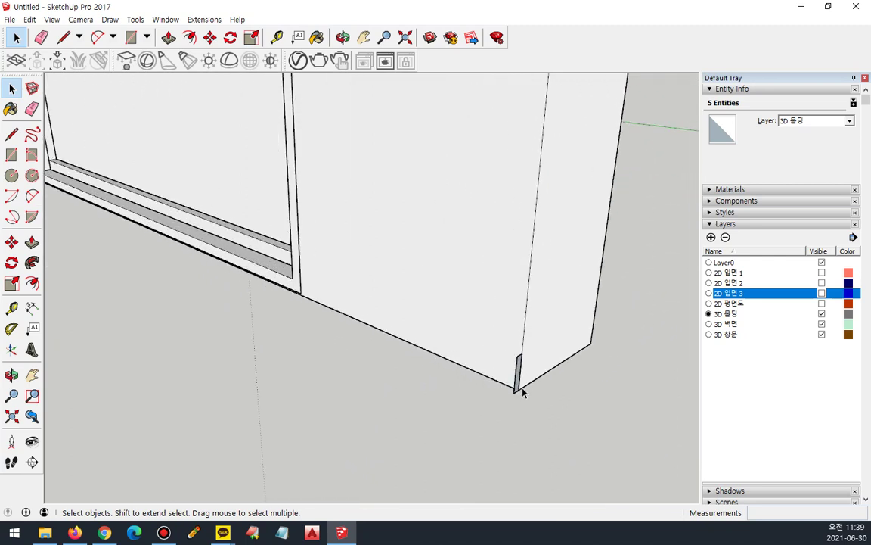
key("p")
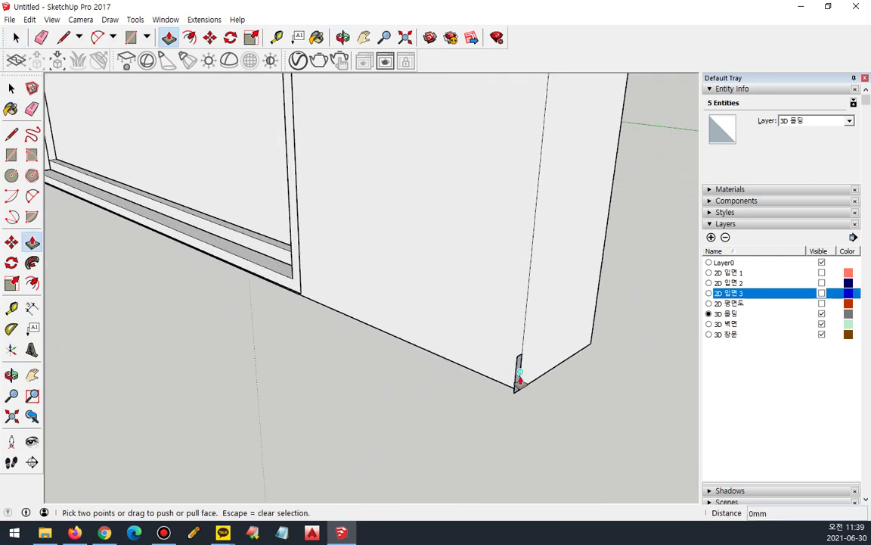
key("space")
scroll(519, 365, "up", 3)
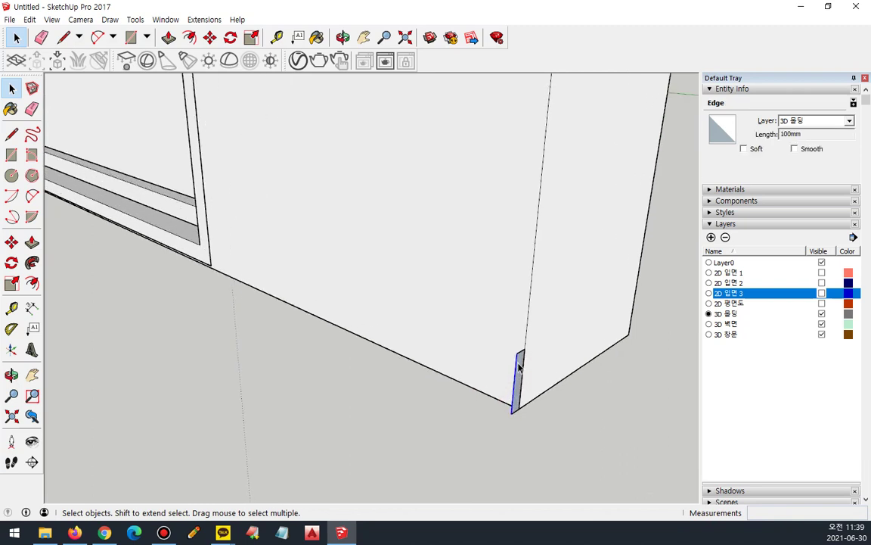
left_click(588, 436)
left_click(515, 423)
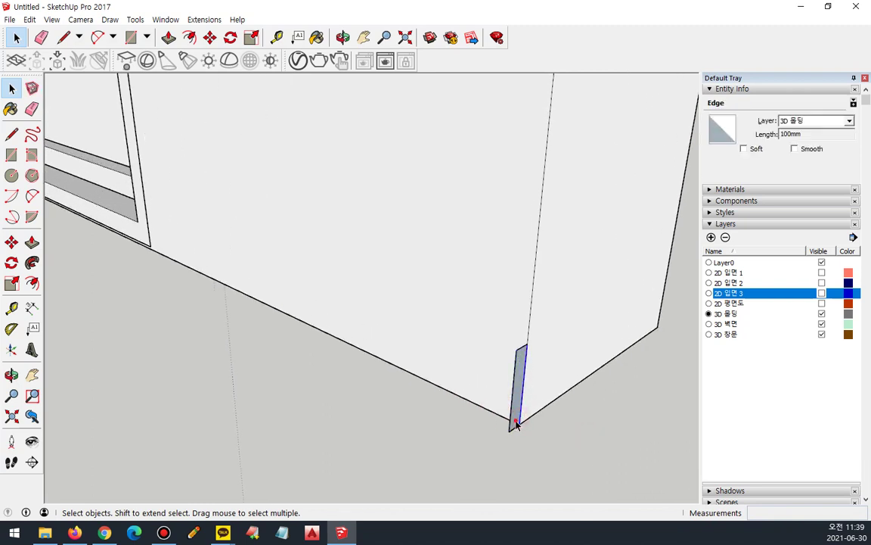
left_click(515, 401)
key("p")
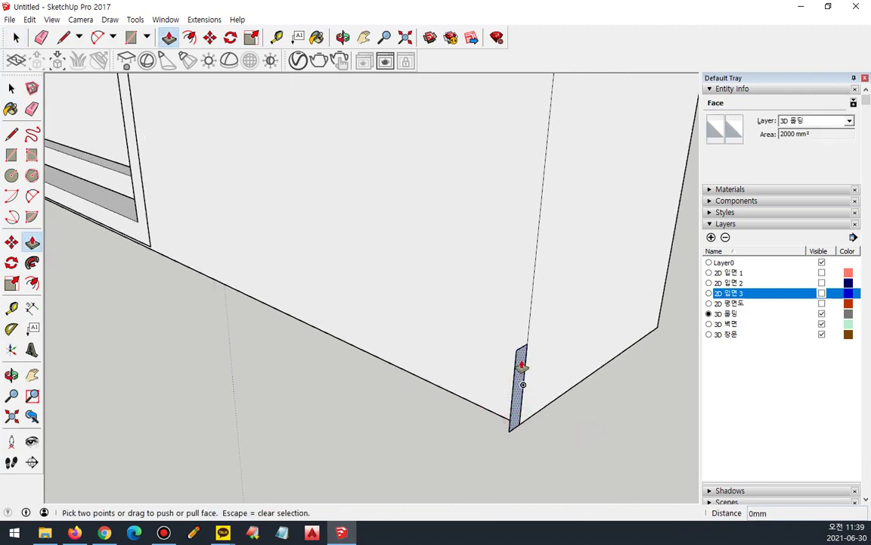
left_click(521, 368)
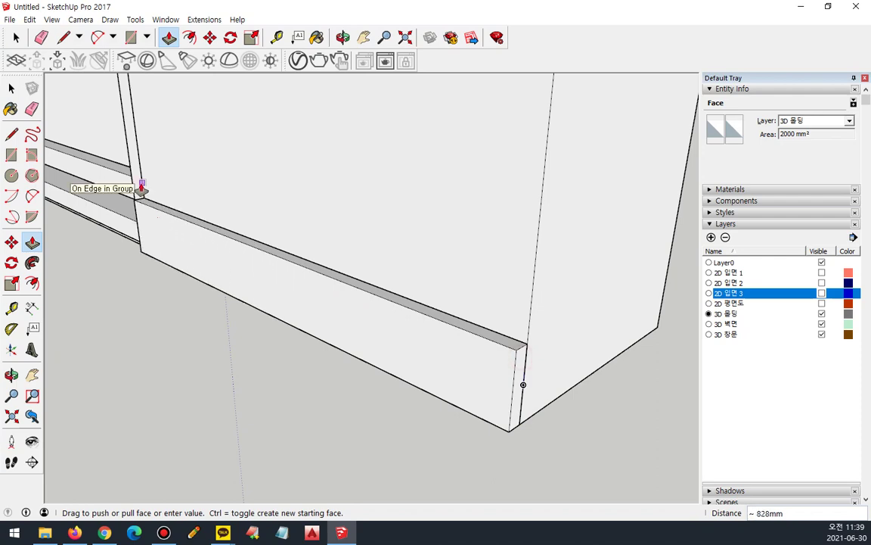
left_click(142, 189)
Draw a vertical helper line about 103 mm long down from the large window frame's bottom corner nearest the back wall
scroll(112, 321, "down", 2)
middle_click_drag(119, 325, 350, 323)
middle_click_drag(91, 428, 165, 384)
scroll(164, 383, "down", 2)
key("space")
middle_click_drag(125, 205, 401, 303)
middle_click_drag(249, 291, 459, 248)
middle_click_drag(385, 219, 396, 237)
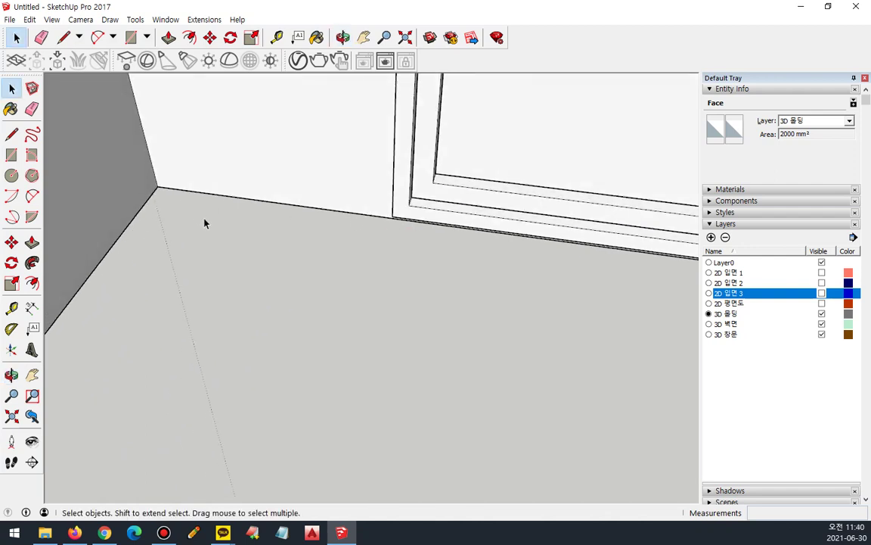
key("l")
middle_click_drag(377, 278, 395, 229)
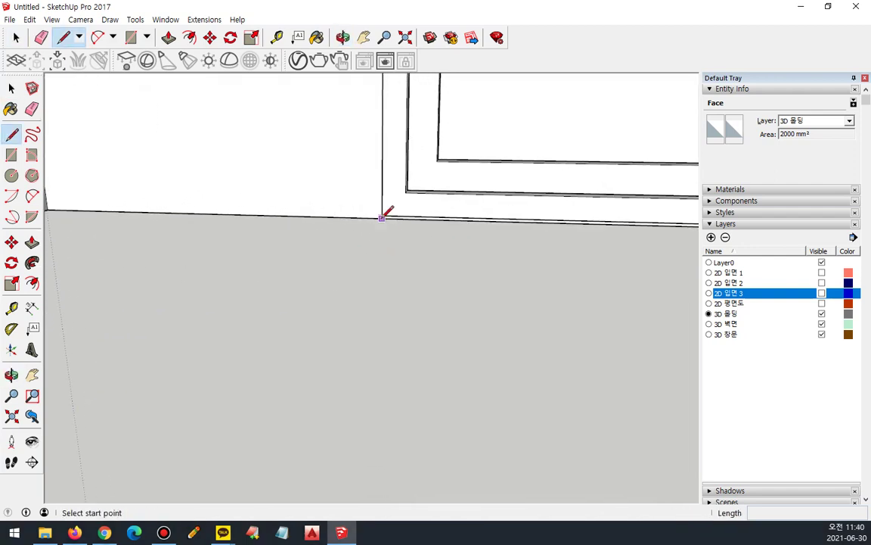
left_click(383, 214)
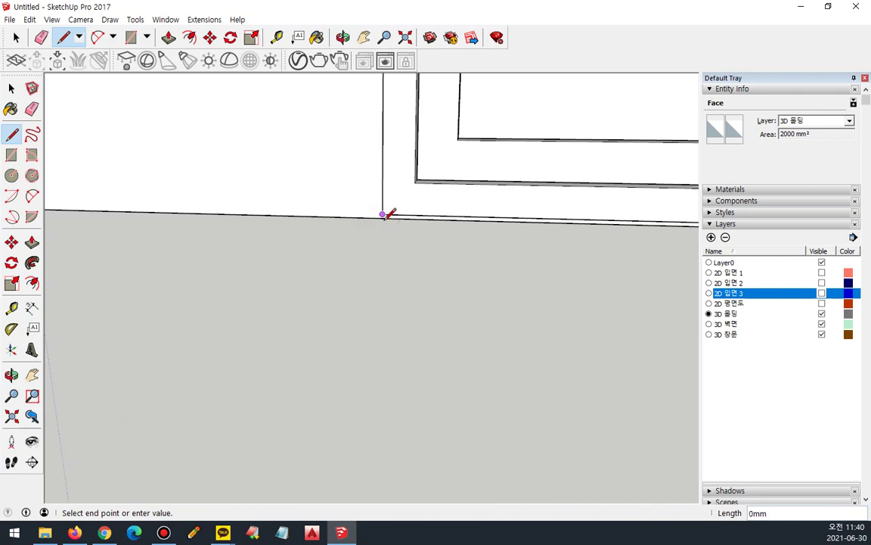
left_click(383, 292)
key("Escape")
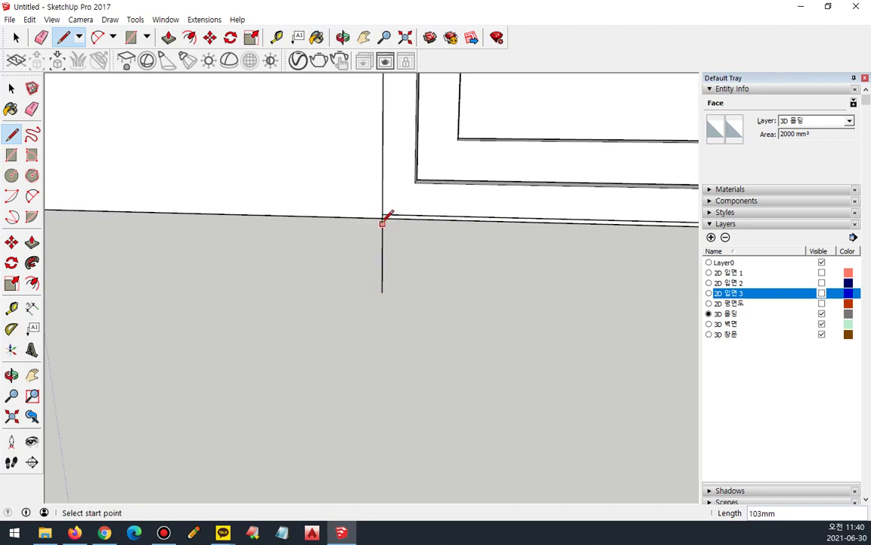
Draw a path line about 625 mm long along the wall base from the large window's frame to the room corner
left_click(382, 218)
mouse_move(196, 214)
middle_mouse_down()
mouse_move(342, 198)
mouse_move(363, 232)
mouse_move(239, 208)
middle_mouse_up()
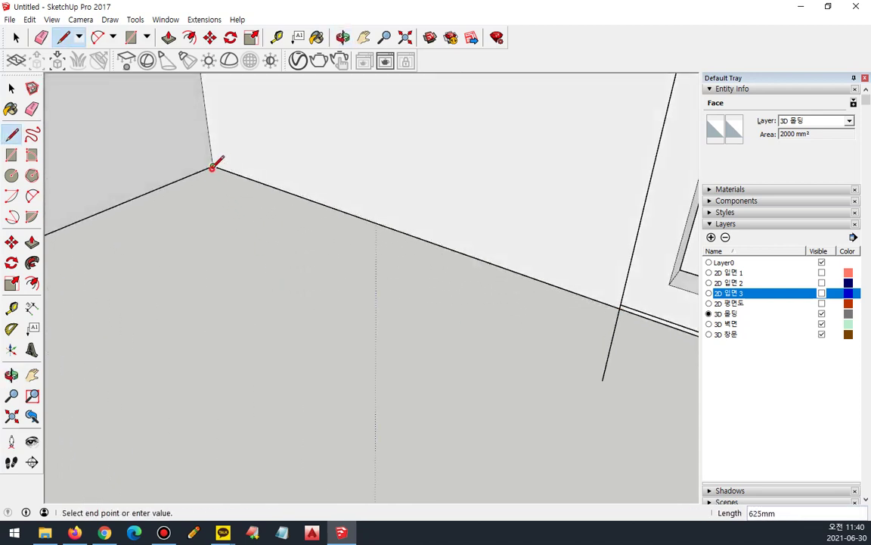
mouse_move(130, 246)
middle_mouse_down()
mouse_move(181, 198)
mouse_move(333, 160)
middle_mouse_up()
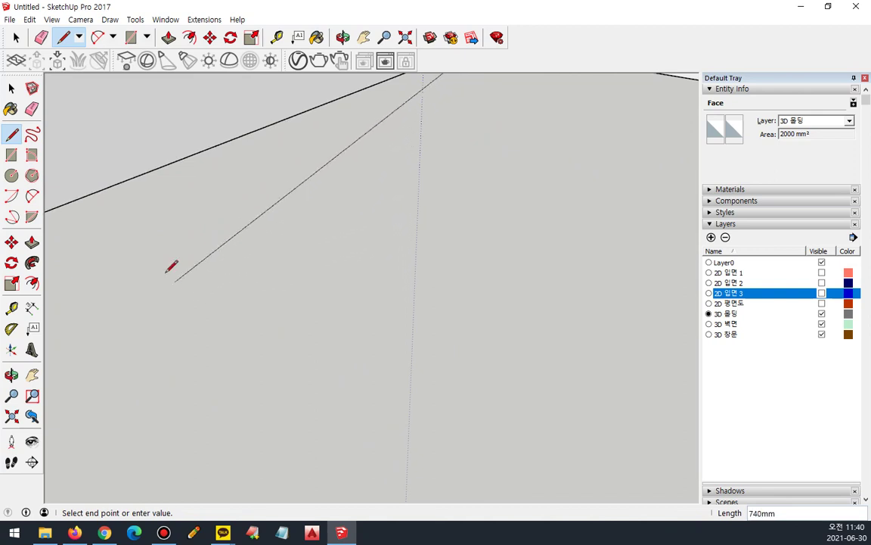
key("Escape")
key("space")
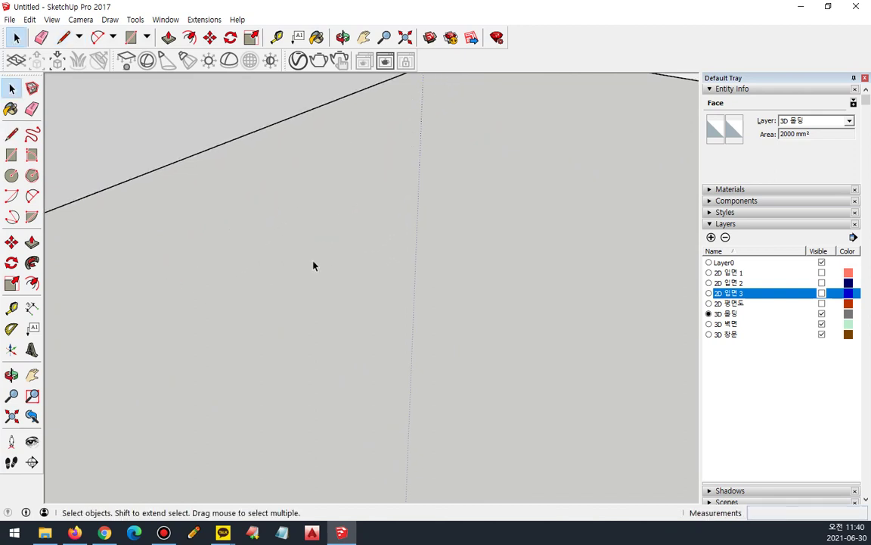
Draw path lines from the copied profile along the wall base to the back corner and across the back wall's base to the far corner
left_click(12, 396)
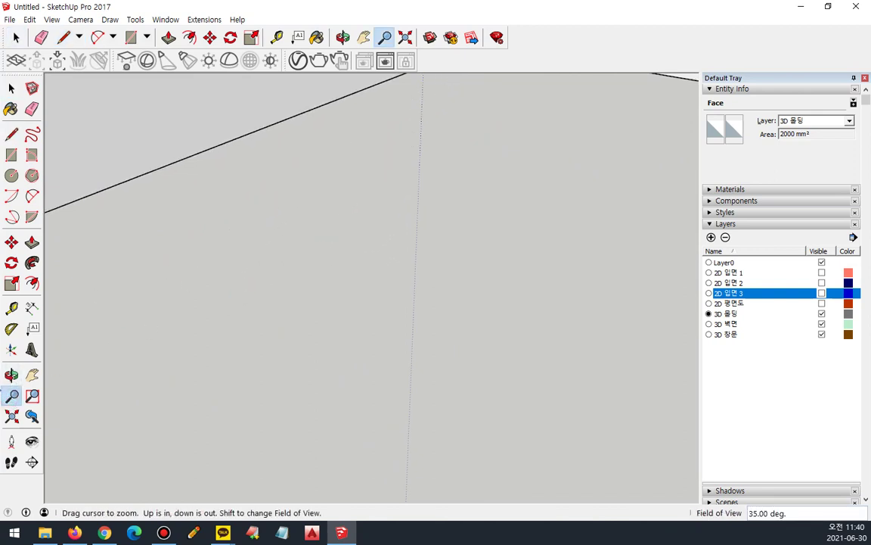
left_click(11, 416)
middle_click_drag(443, 219, 219, 274)
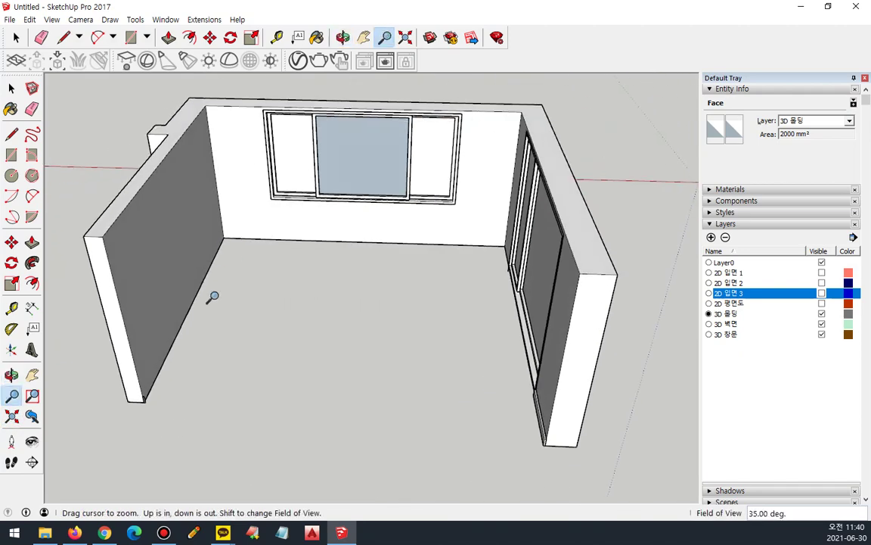
scroll(160, 391, "up", 5)
key("space")
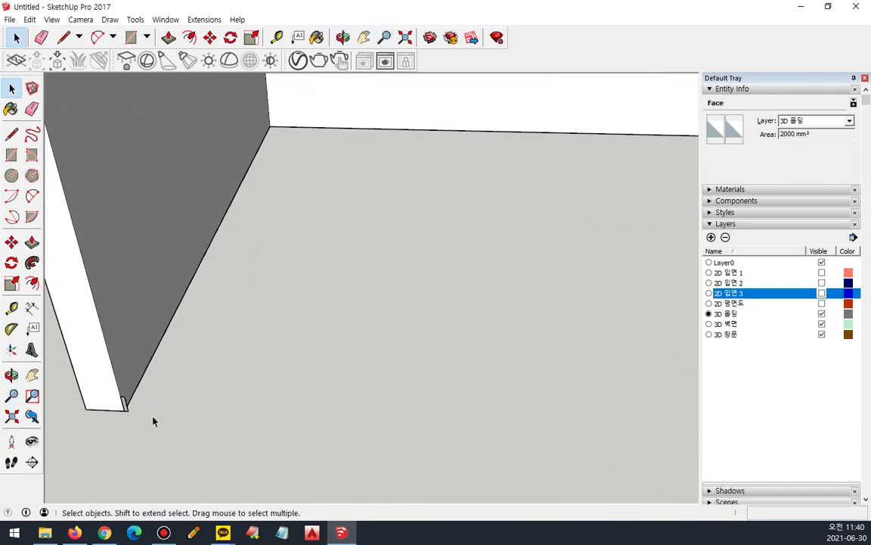
key("l")
scroll(130, 404, "up", 2)
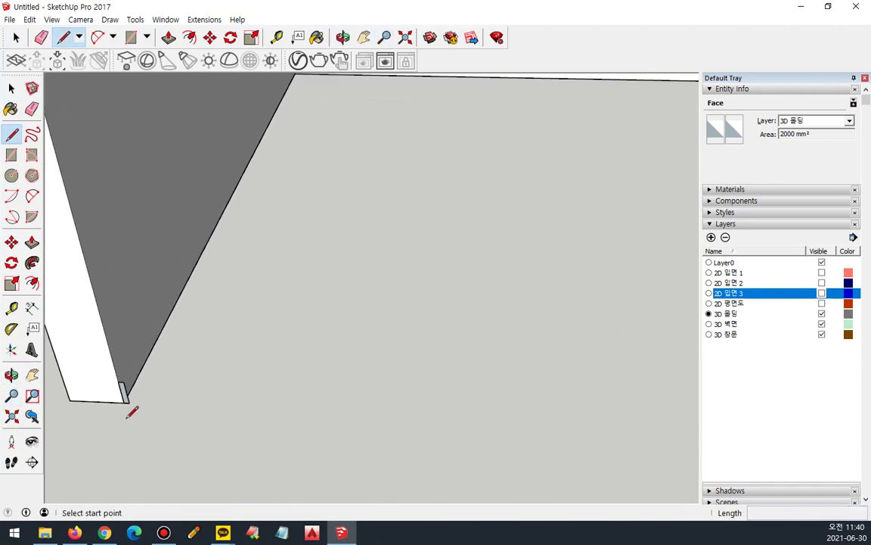
left_click(124, 402)
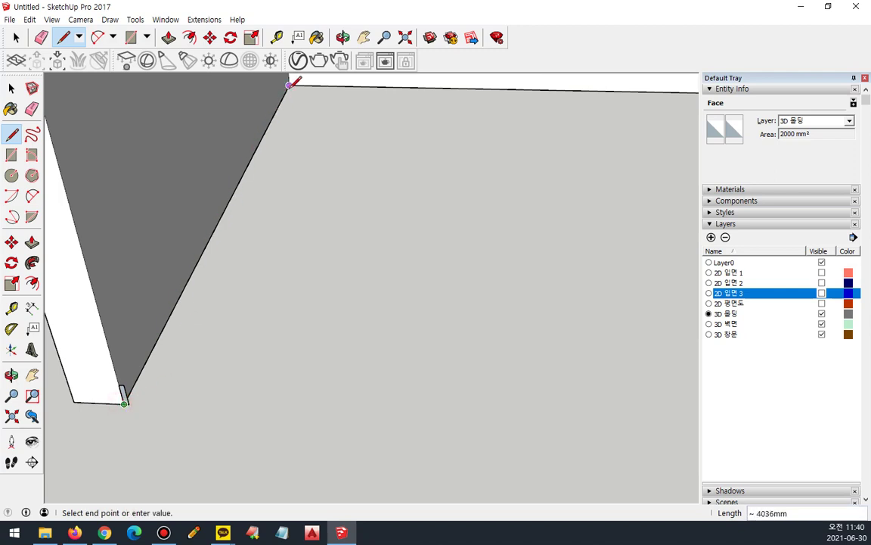
scroll(529, 121, "down", 3)
middle_click_drag(529, 120, 304, 233)
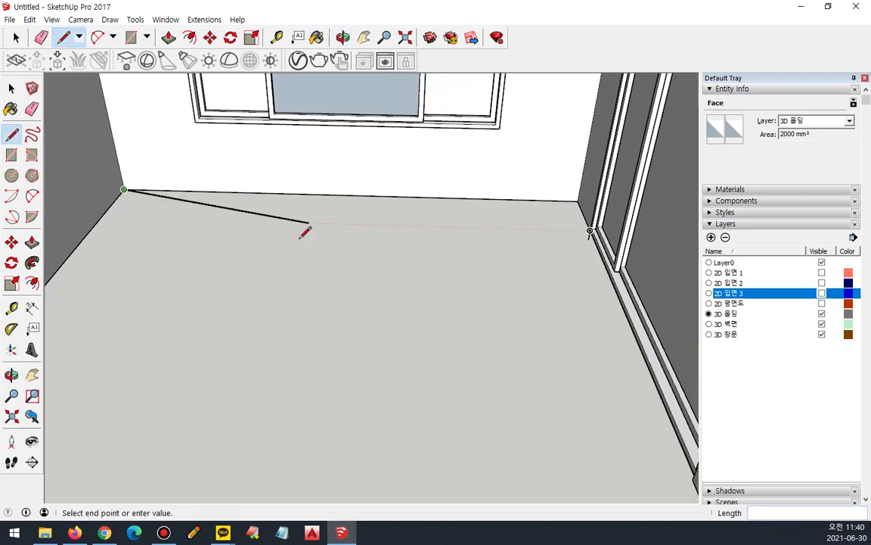
left_click(577, 200)
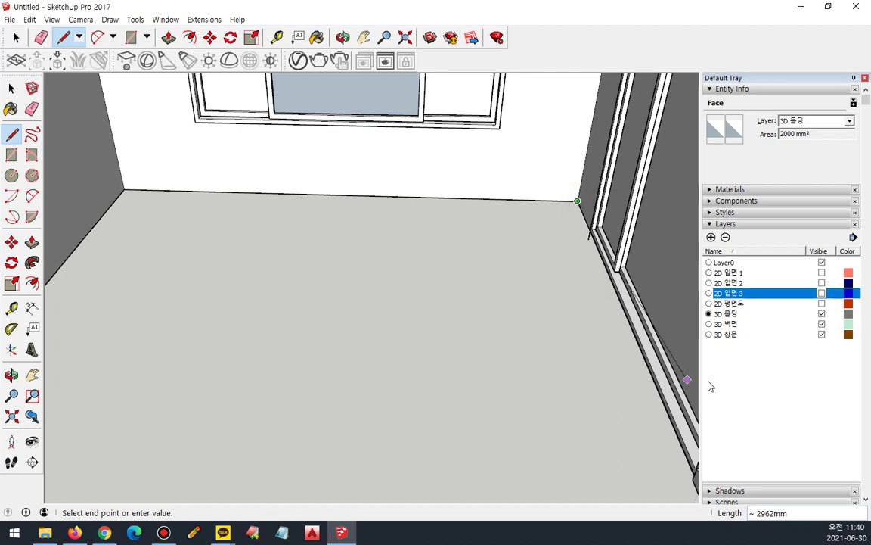
key("Escape")
Hide the 3D 벽면 layer and delete the helper line left at the large window frame's bottom corner
left_click(822, 324)
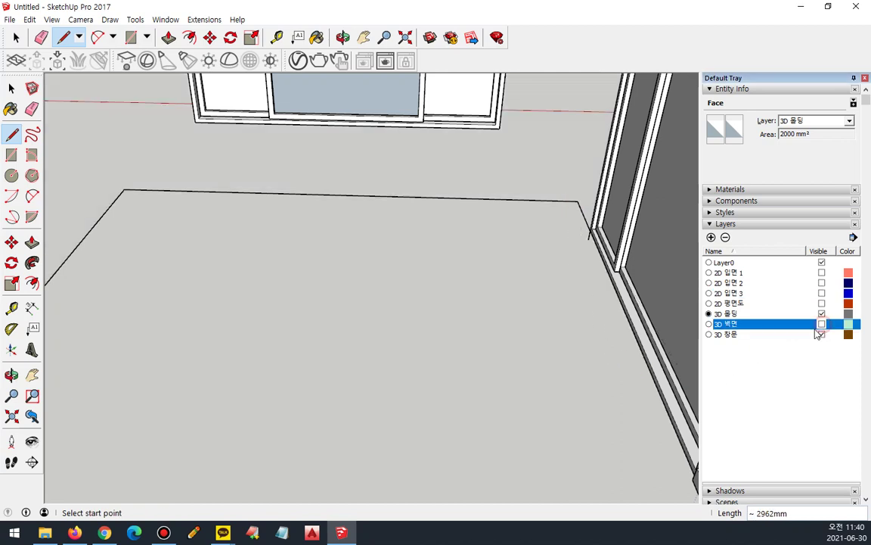
middle_click_drag(586, 231, 589, 186)
key("space")
scroll(498, 186, "up", 5)
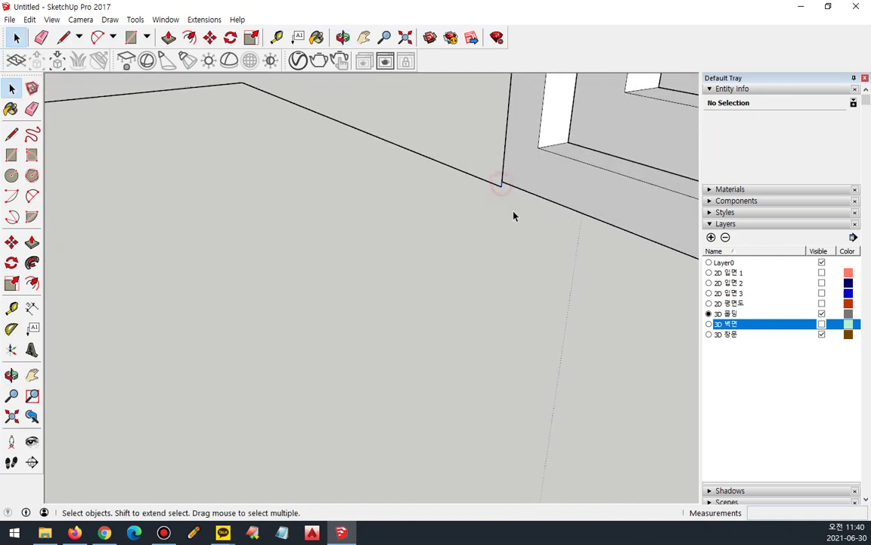
left_click(11, 375)
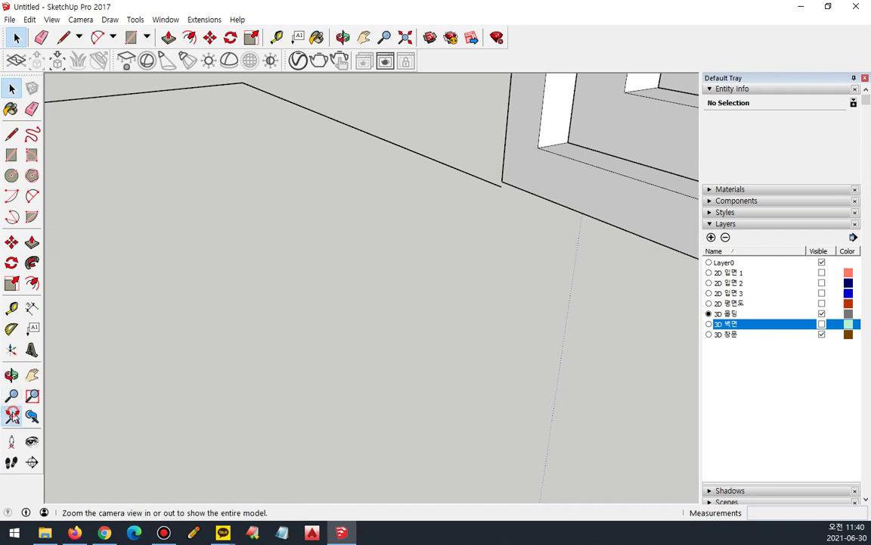
Try to sweep the copied molding profile along the floor path edges with Follow Me
left_click(12, 416)
left_click_drag(284, 333, 424, 223)
key("space")
left_click(444, 225)
left_click_drag(189, 320, 94, 249, "shift")
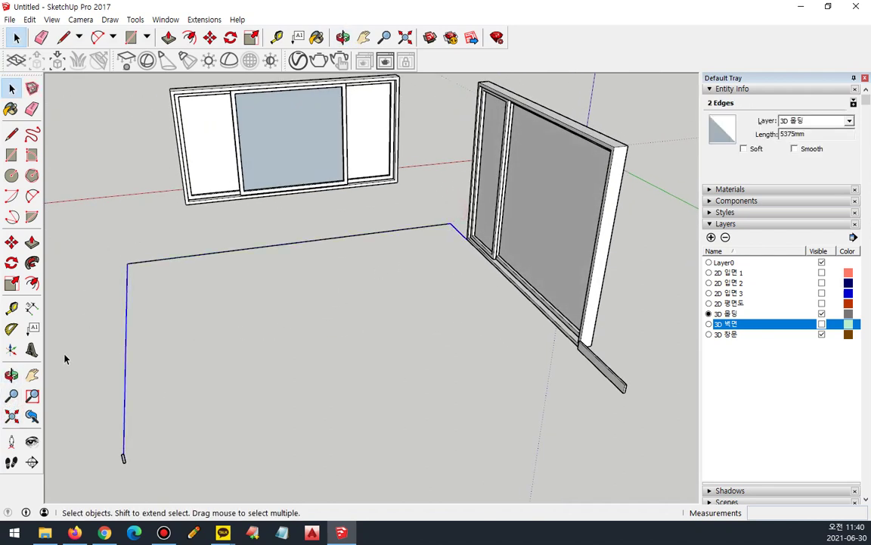
left_click(32, 263)
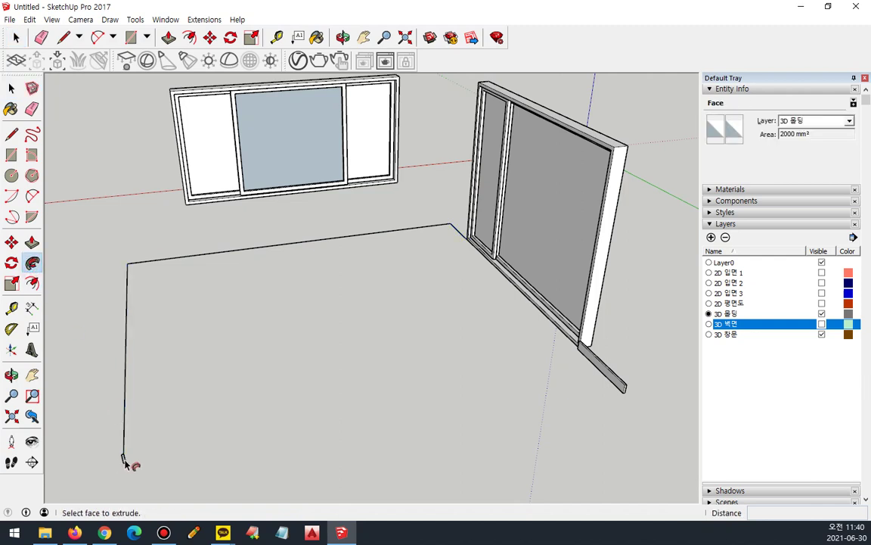
left_click(124, 459)
left_click(493, 291)
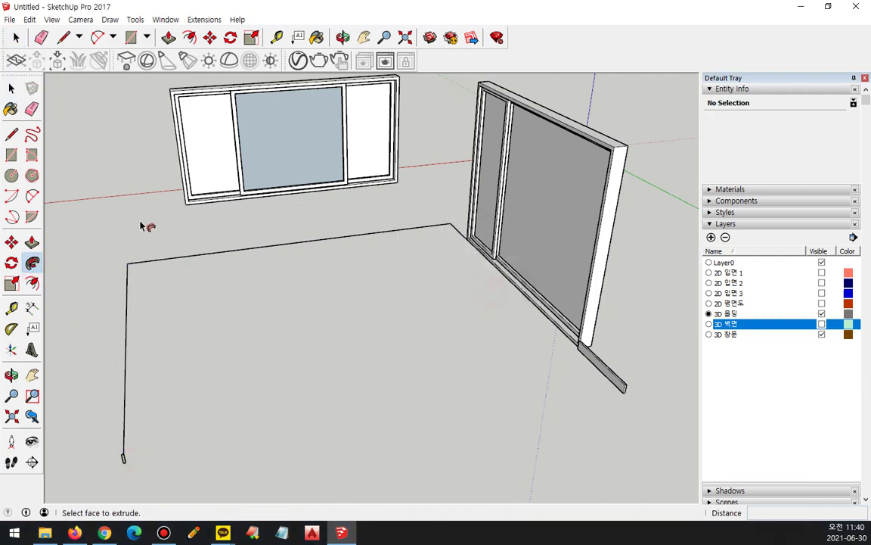
Check the path's corner between the back wall and the wall opposite the large window for stray edges
scroll(140, 266, "up", 6)
scroll(114, 271, "up", 3)
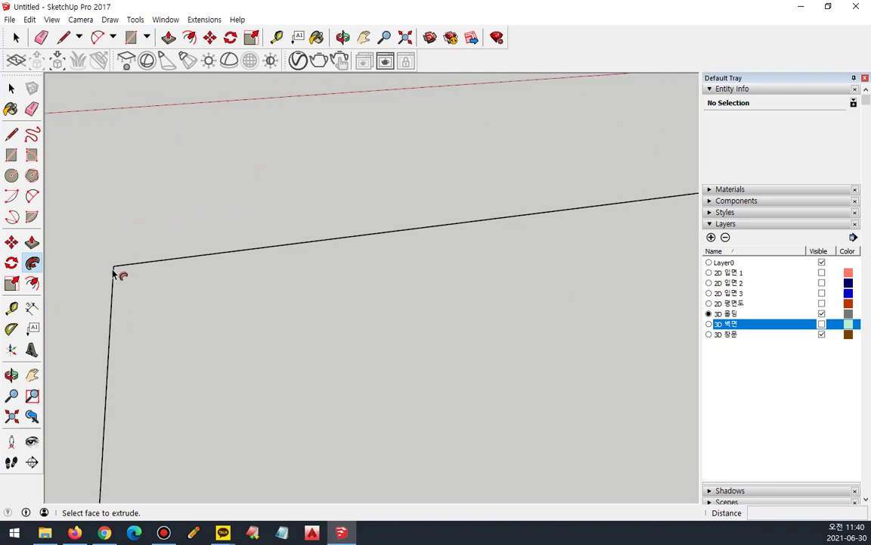
key("space")
left_click(34, 395)
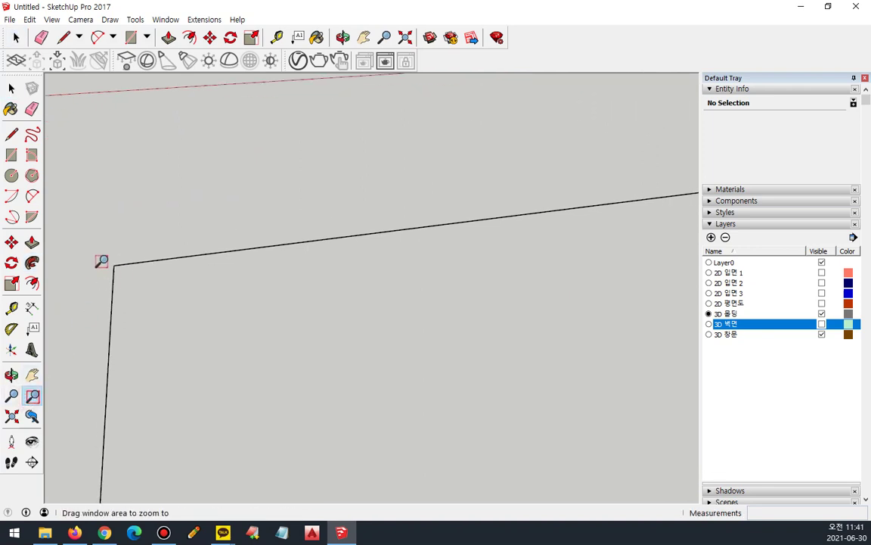
left_click_drag(102, 259, 137, 315)
left_click_drag(179, 196, 260, 266)
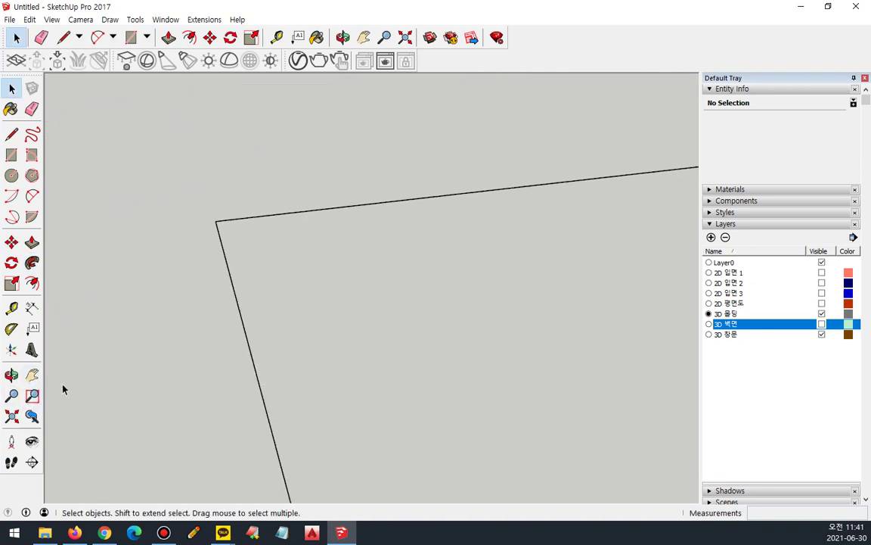
Sweep the copied molding profile with Follow Me along the path edges of the back wall and the wall opposite the large window
left_click(11, 416)
left_click_drag(136, 297, 98, 267)
left_click(32, 262)
left_click(111, 488)
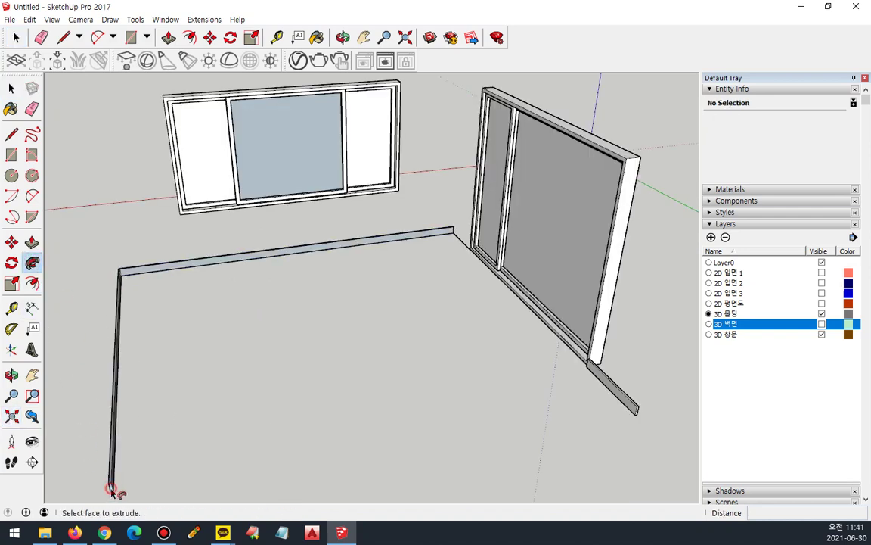
middle_click_drag(428, 264, 488, 419)
scroll(488, 419, "up", 4)
scroll(520, 405, "up", 5)
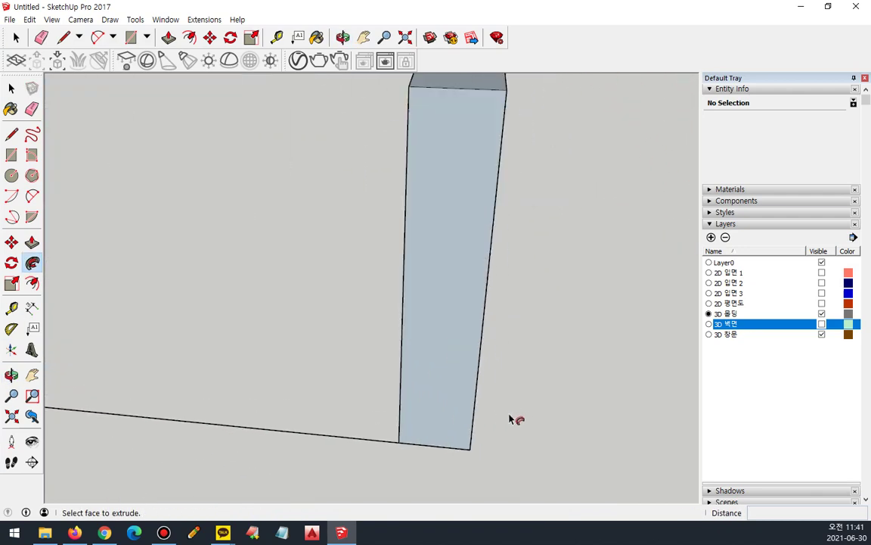
middle_click_drag(382, 387, 648, 375)
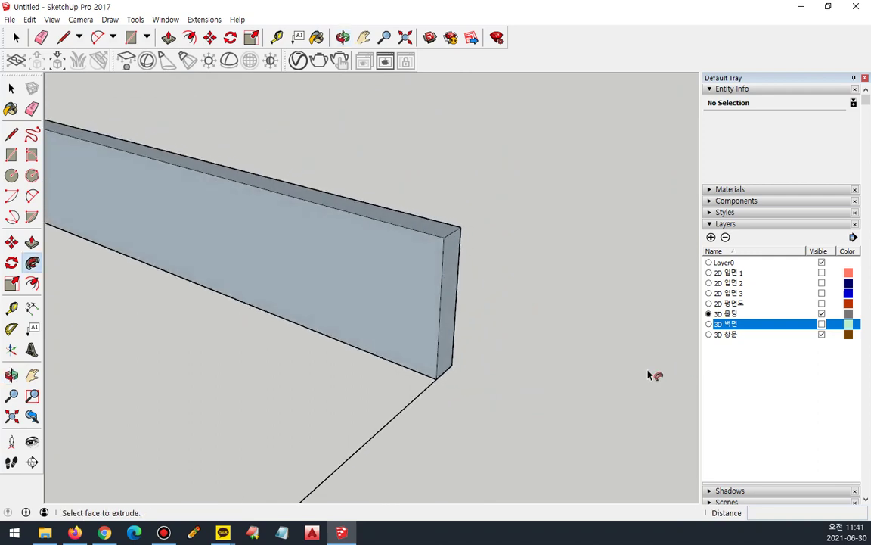
Draw a 100 by 20 mm rectangle on the back wall molding's inner face at the corner with the large window wall
key("r")
left_click(436, 378)
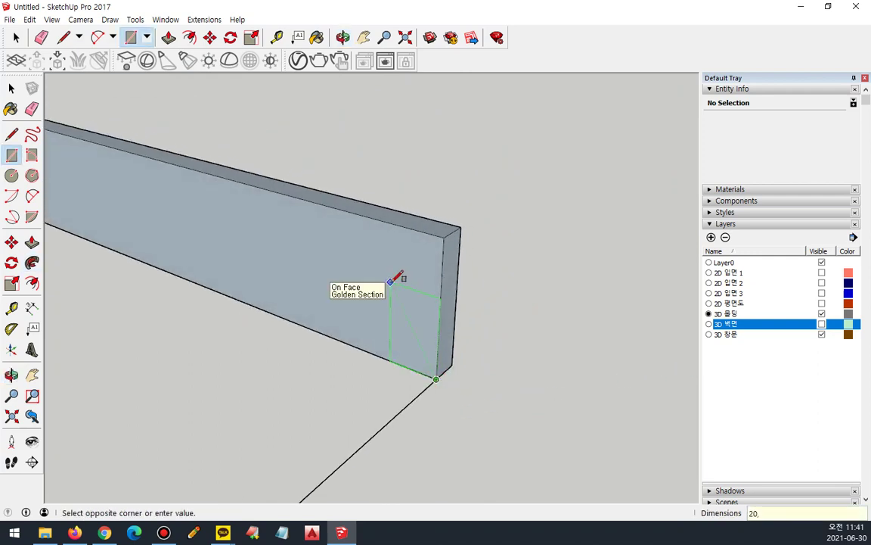
key("Escape")
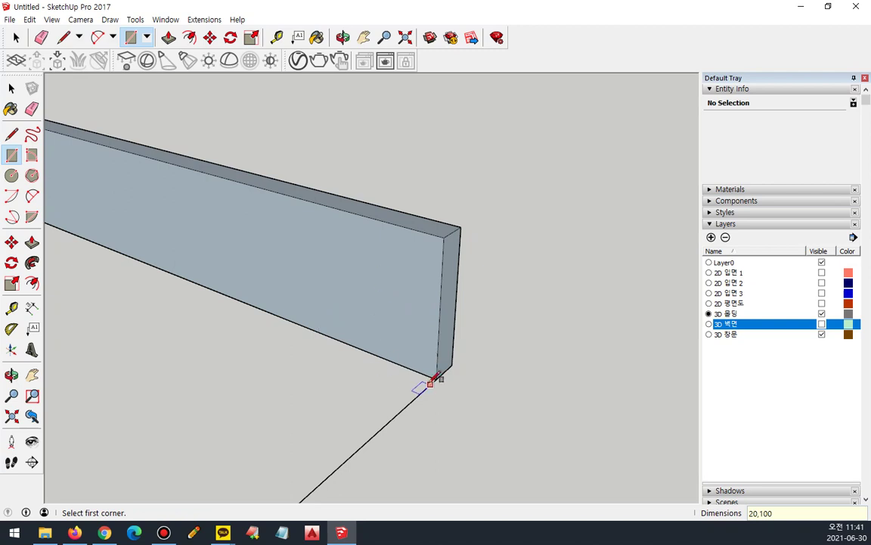
left_click(437, 379)
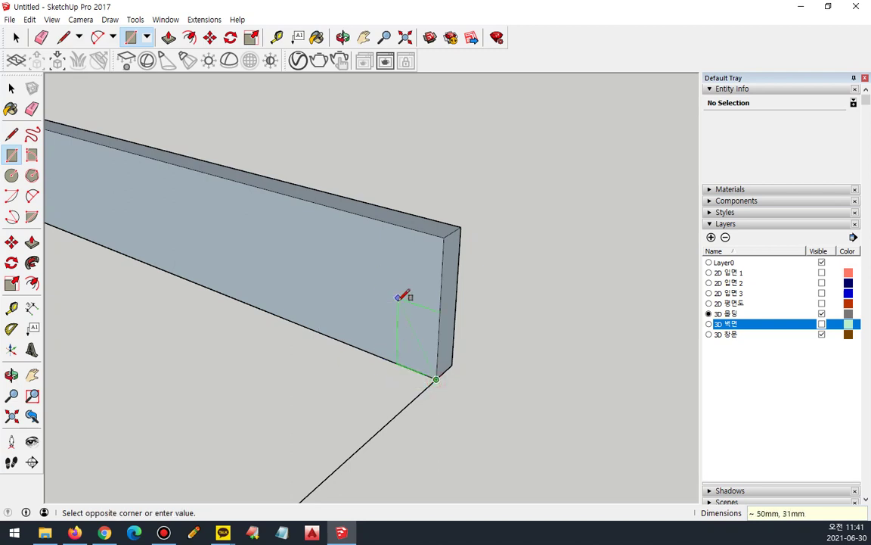
type("100,20")
key("Return")
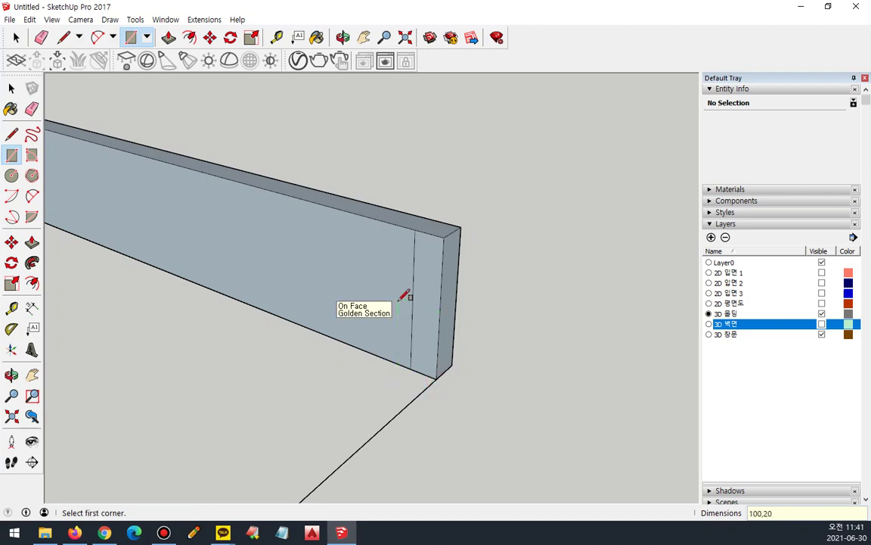
Push/Pull the rectangle about 605 mm along the wall so the base molding reaches the large window frame
middle_click_drag(402, 356, 527, 342)
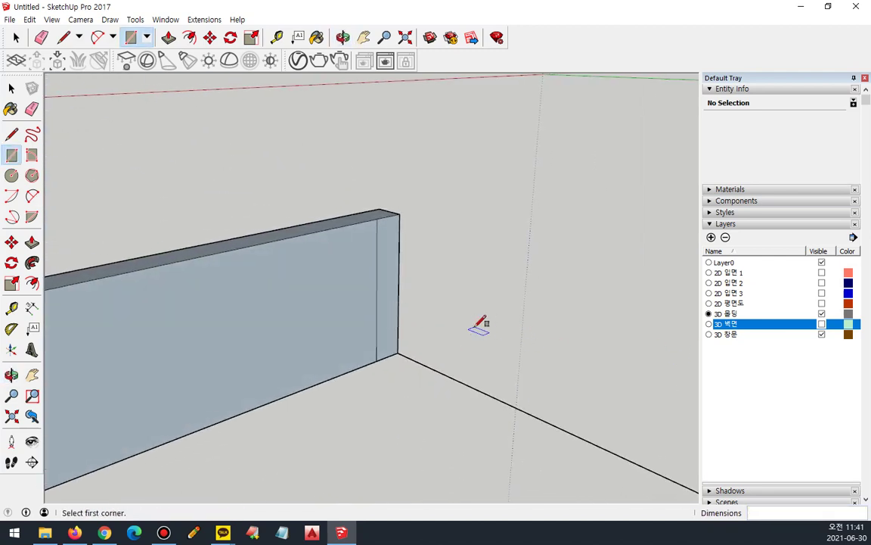
key("p")
left_click(393, 320)
scroll(533, 387, "down", 3)
middle_click_drag(537, 388, 331, 207)
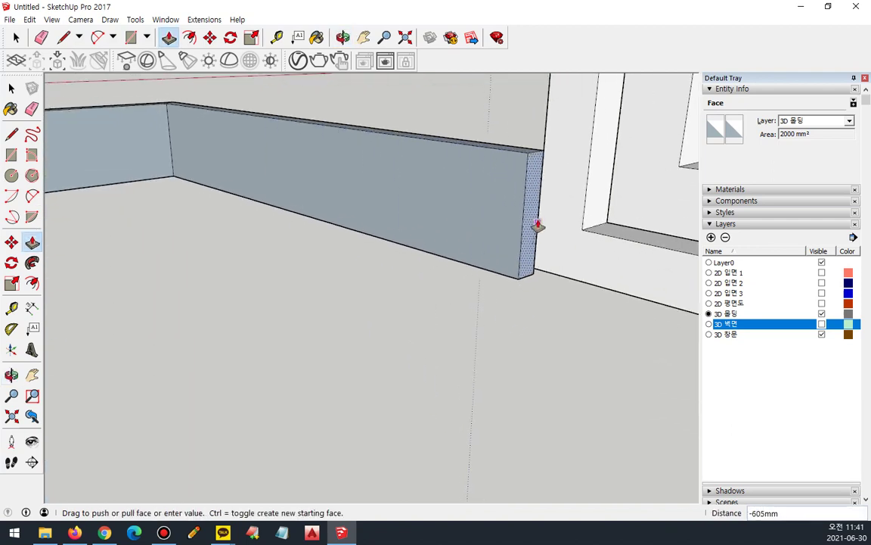
left_click(540, 202)
key("space")
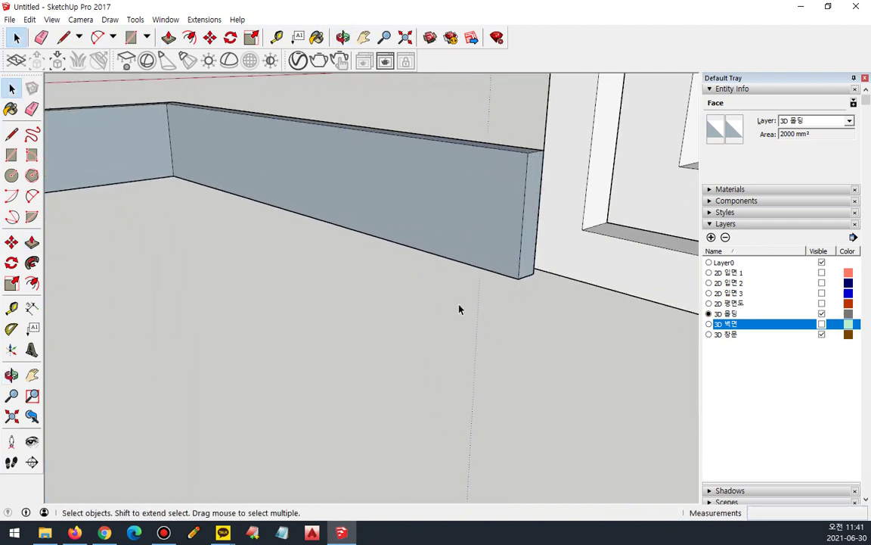
left_click(456, 306)
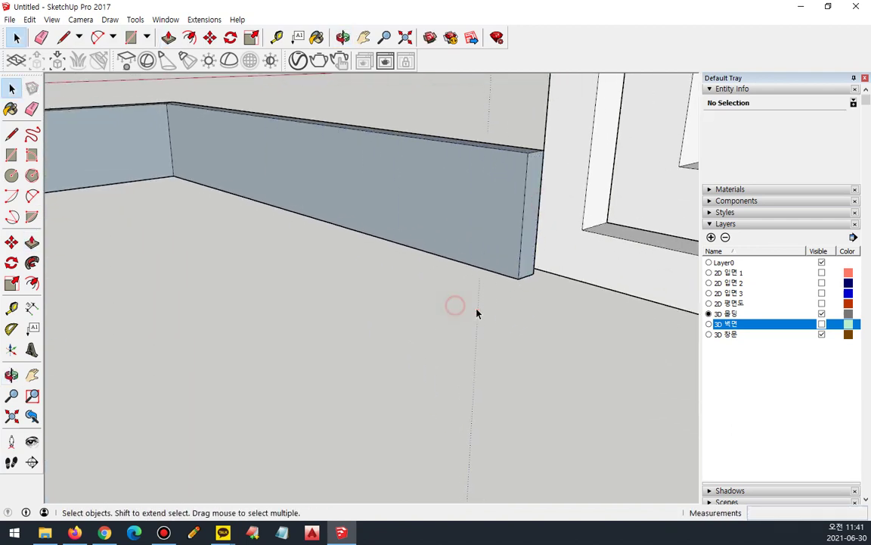
Group the connected base molding, and separately group the short molding piece on the other side of the large window
left_click(11, 415)
middle_click_drag(403, 342, 360, 360)
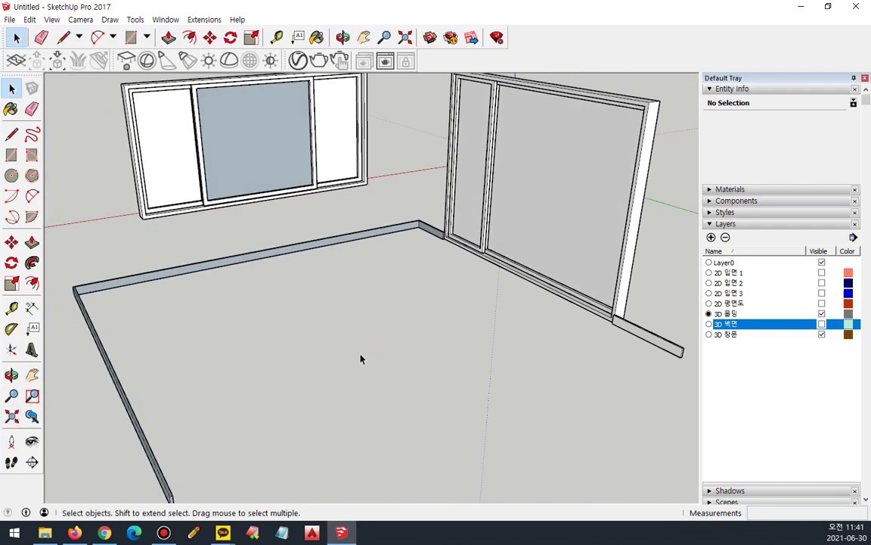
triple_click(119, 284)
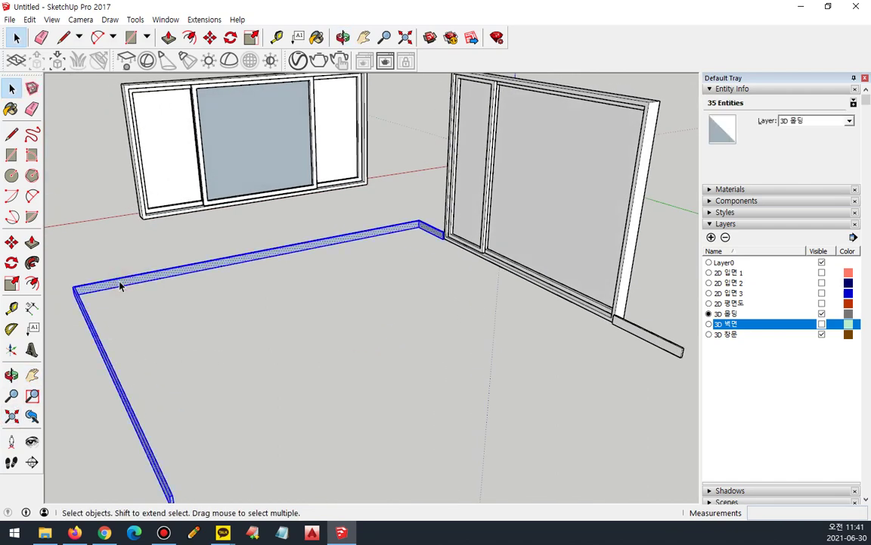
right_click(119, 283)
left_click(159, 385)
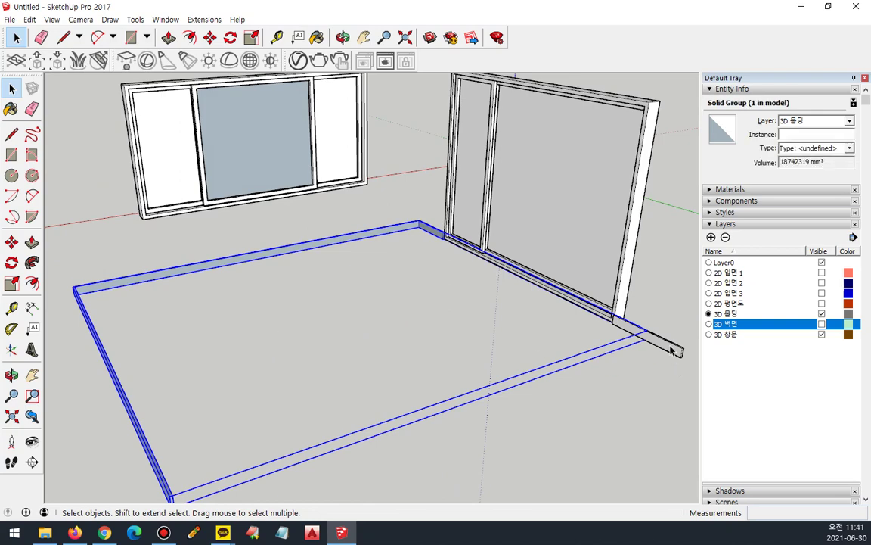
triple_click(671, 349)
right_click(671, 350)
left_click(699, 238)
left_click(602, 367)
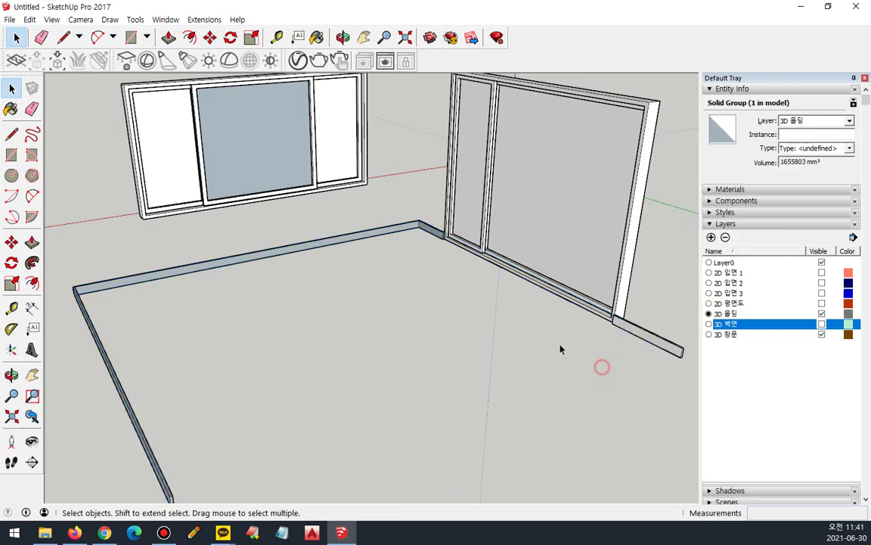
Show the 3D 벽면 layer and measure the gap between the large window frame's upper corner and the wall's top edge
left_click_drag(227, 306, 363, 317)
key("space")
scroll(602, 225, "down", 4)
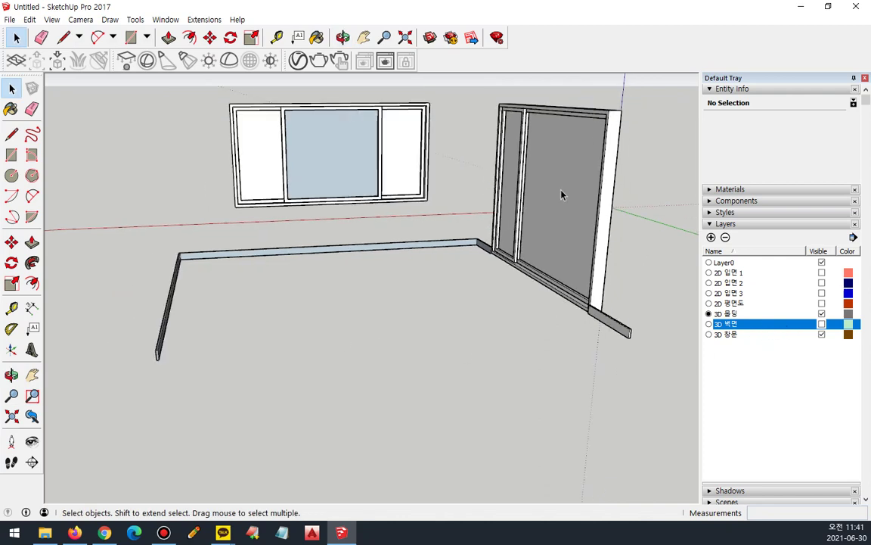
left_click(822, 325)
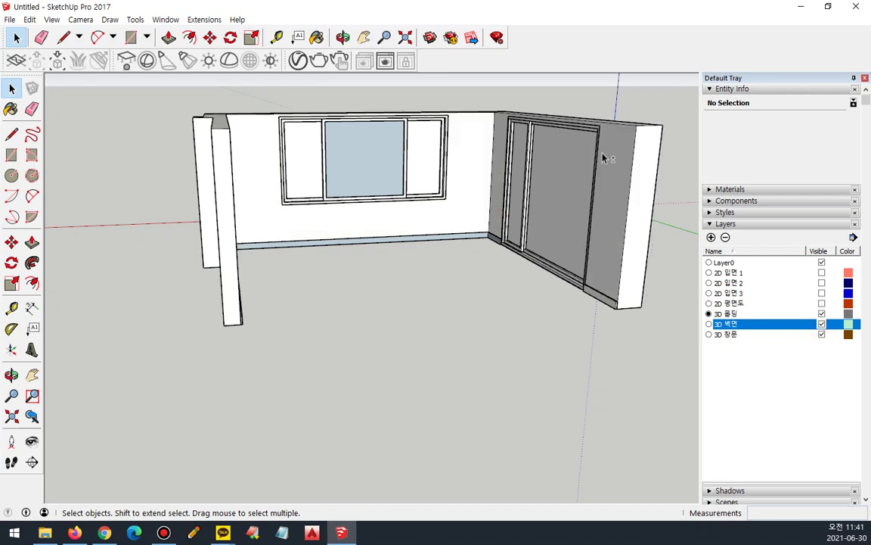
middle_click_drag(542, 138, 520, 194)
scroll(603, 196, "up", 2)
scroll(603, 196, "up", 5)
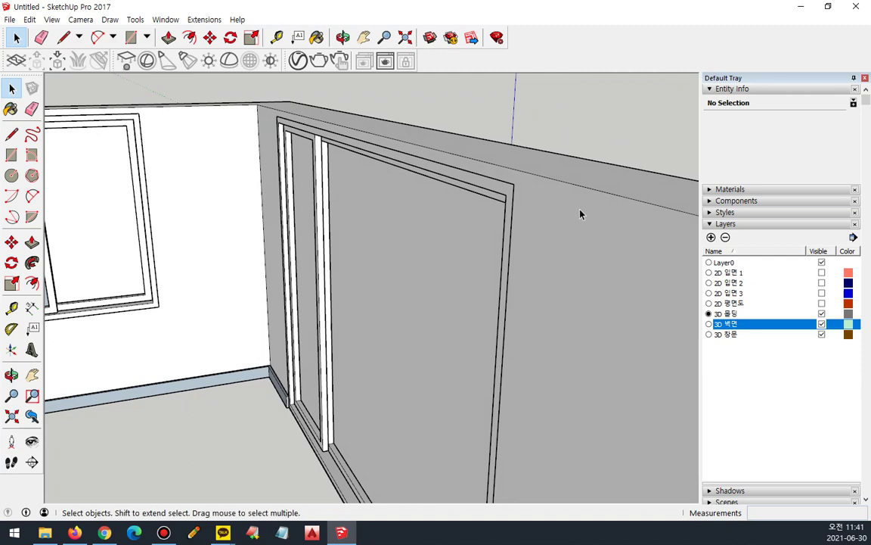
key("t")
left_click(513, 184)
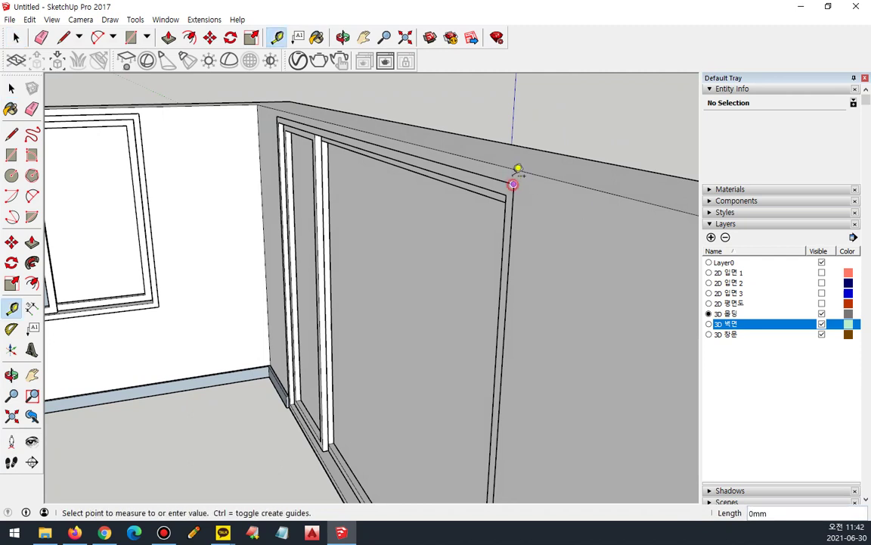
left_click(515, 169)
Draw a rectangle of about 4750 by 4453 mm across the room's inner wall tops as the ceiling outline
scroll(572, 220, "down", 6)
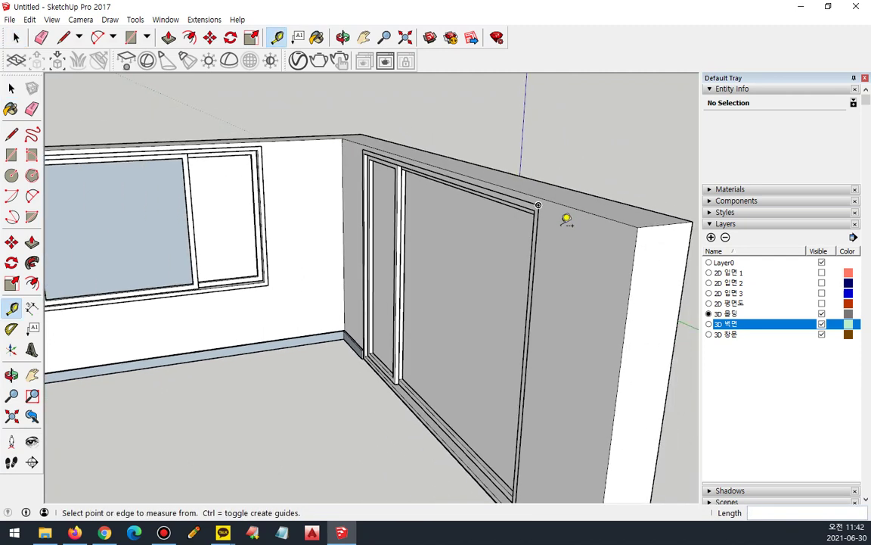
scroll(574, 239, "down", 4)
middle_click_drag(576, 237, 556, 299)
key("r")
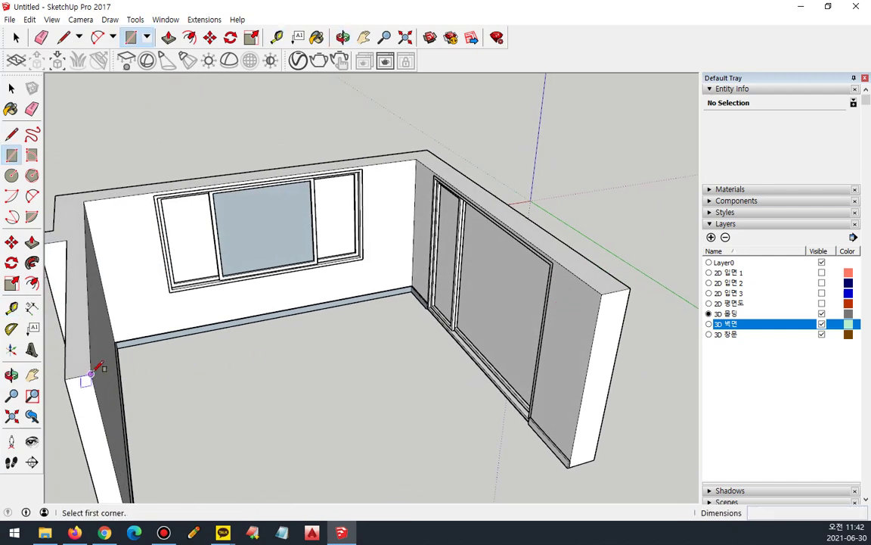
left_click(91, 374)
key("Escape")
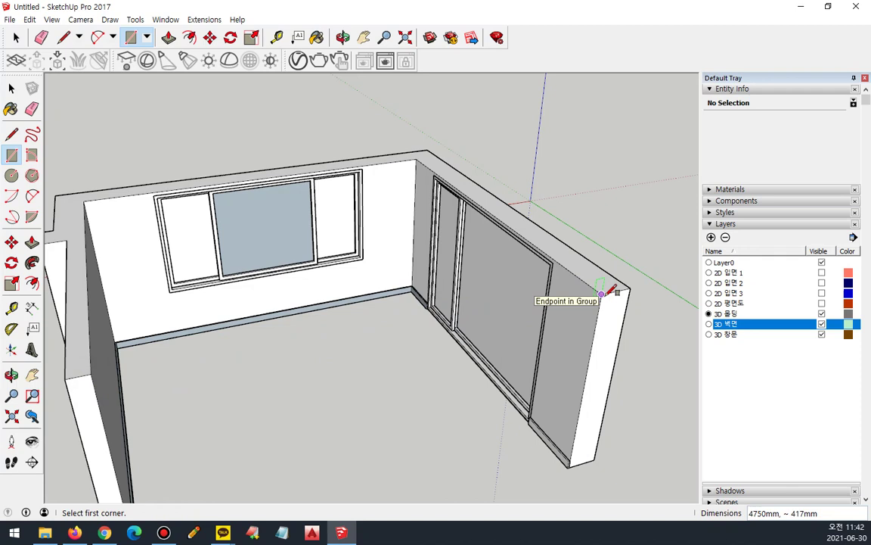
left_click(601, 293)
left_click(84, 200)
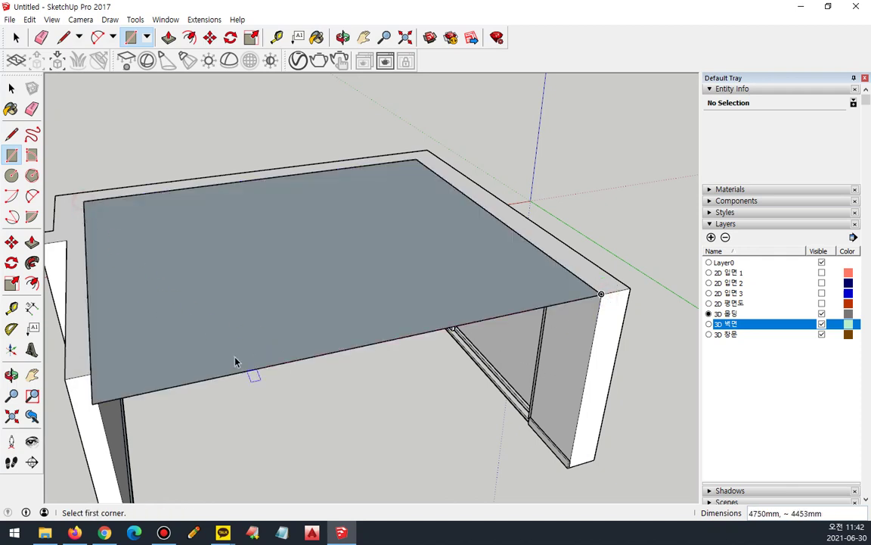
Erase the ceiling rectangle's edge along the room's open side, keeping only the edges along the three walls
key("space")
middle_click_drag(93, 408, 139, 409)
left_click(249, 302)
key("e")
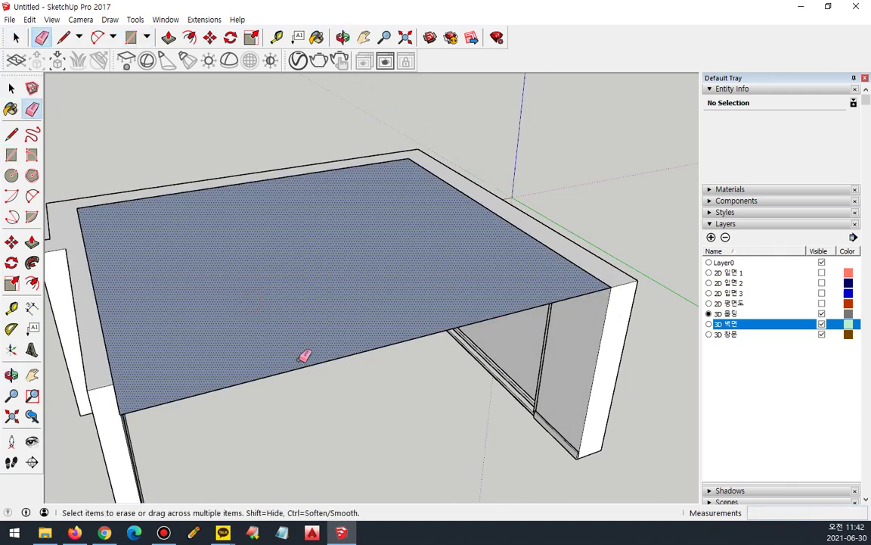
left_click(309, 369)
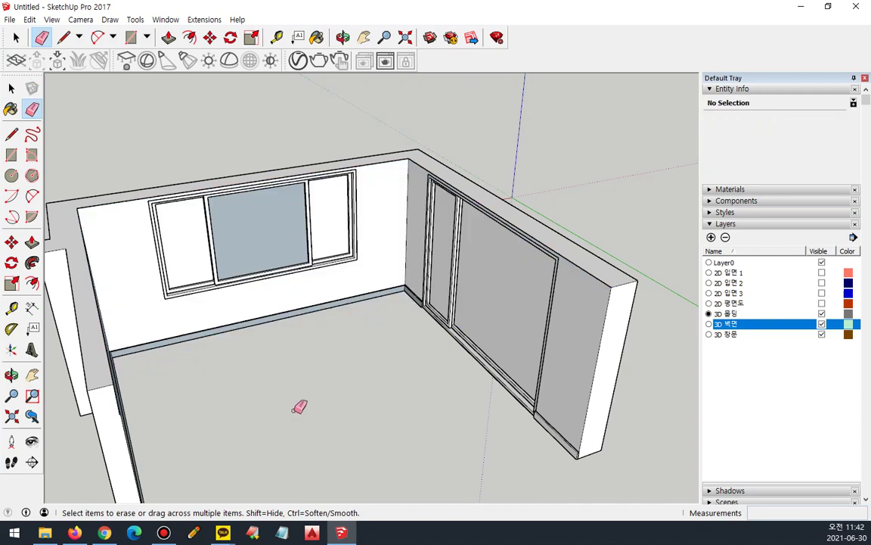
Hide the 3D 벽면 layer and draw a 45 by 45 mm molding profile at the ceiling path's end beside the large window
left_click(822, 323)
middle_click_drag(622, 276, 555, 284)
scroll(564, 306, "up", 3)
key("r")
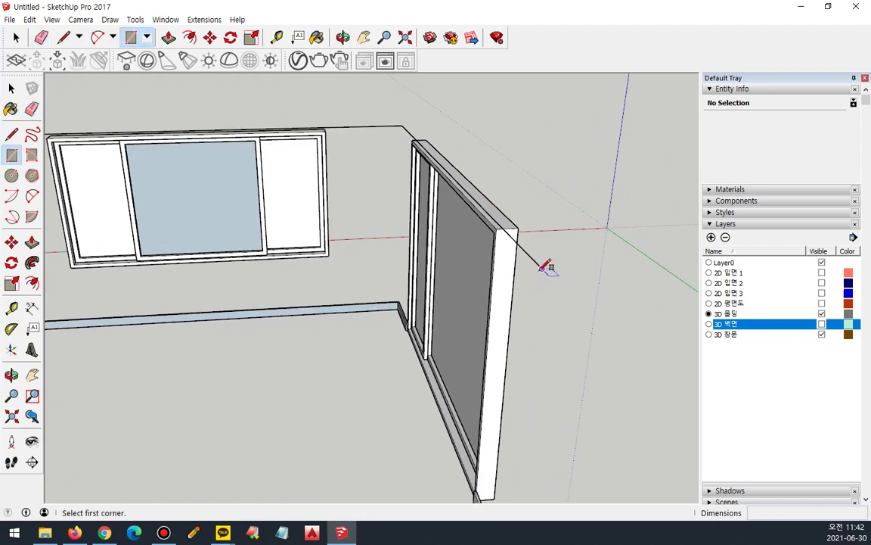
left_click(542, 268)
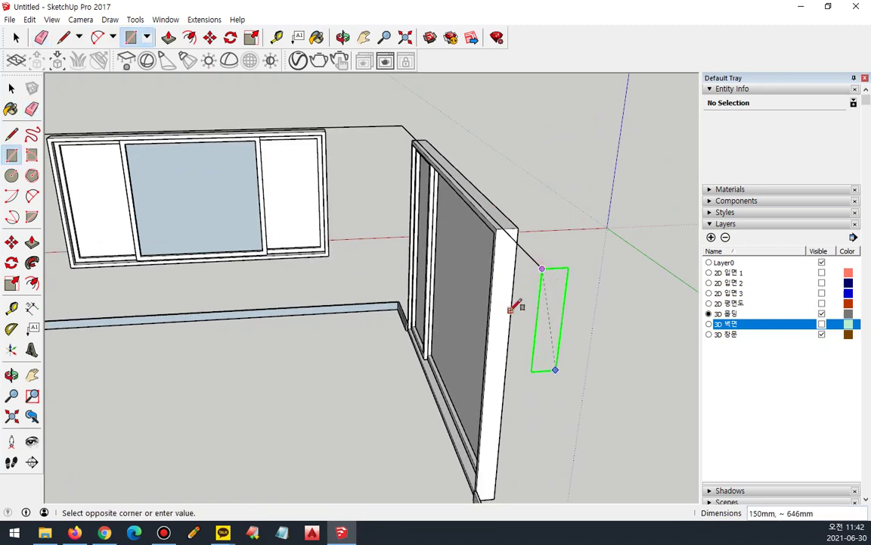
type("45,45")
key("Return")
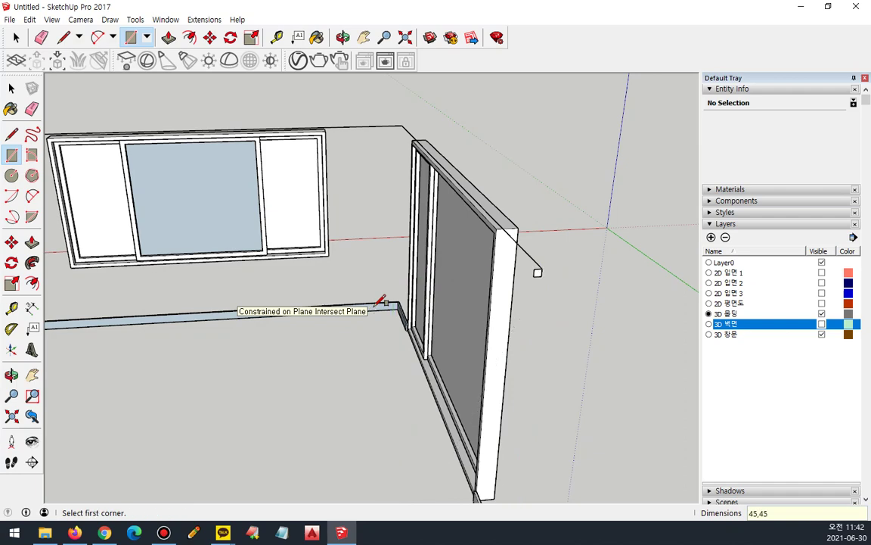
Sweep the 45 mm square profile along the three ceiling path edges with Follow Me
middle_click_drag(399, 302, 566, 236)
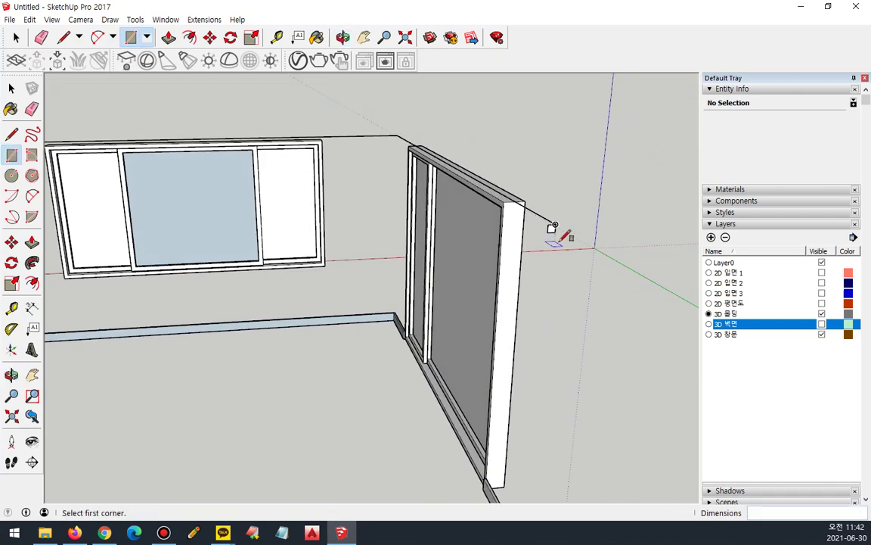
key("space")
left_click_drag(385, 140, 384, 141)
middle_click_drag(227, 182, 282, 253)
scroll(280, 250, "down", 1)
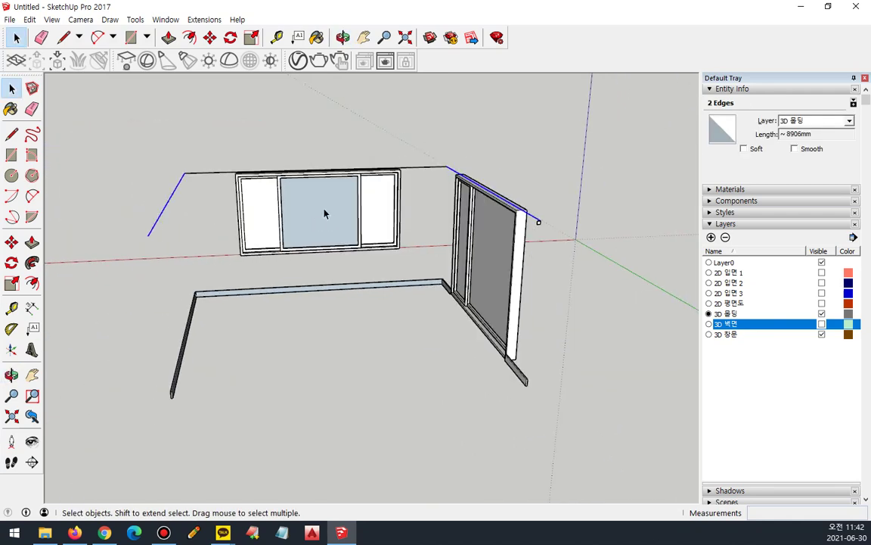
middle_click_drag(410, 175, 415, 198)
left_click(428, 168, "shift")
scroll(522, 242, "up", 3)
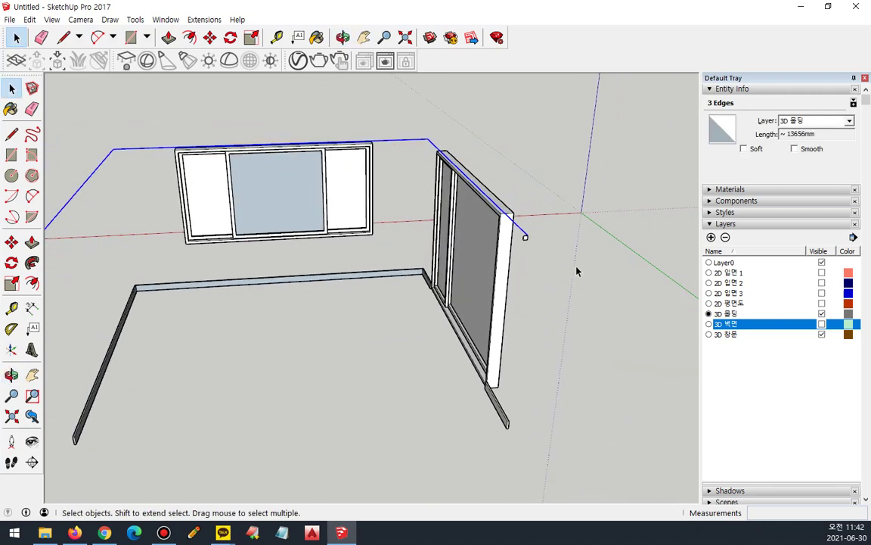
scroll(98, 261, "up", 1)
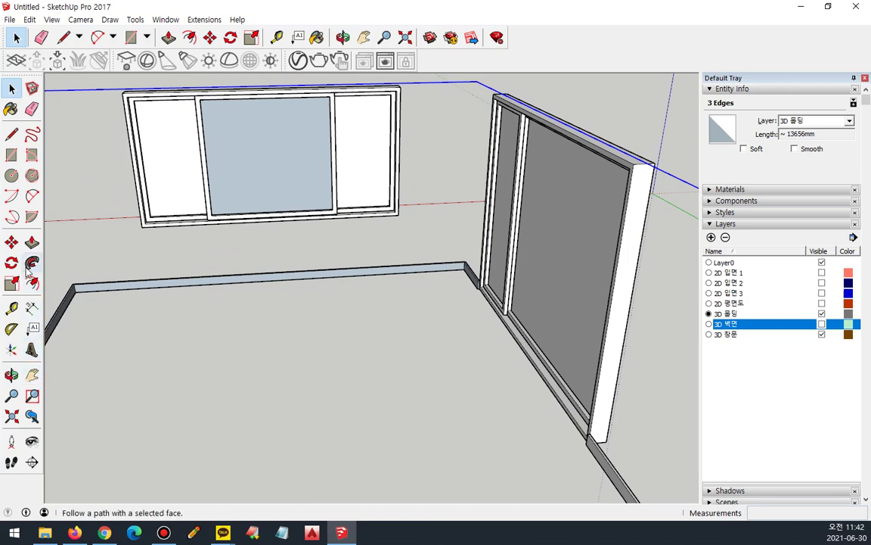
left_click(32, 242)
middle_click_drag(648, 248, 347, 230)
scroll(425, 195, "up", 2)
left_click(379, 180)
scroll(333, 259, "down", 1)
scroll(307, 268, "down", 2)
key("space")
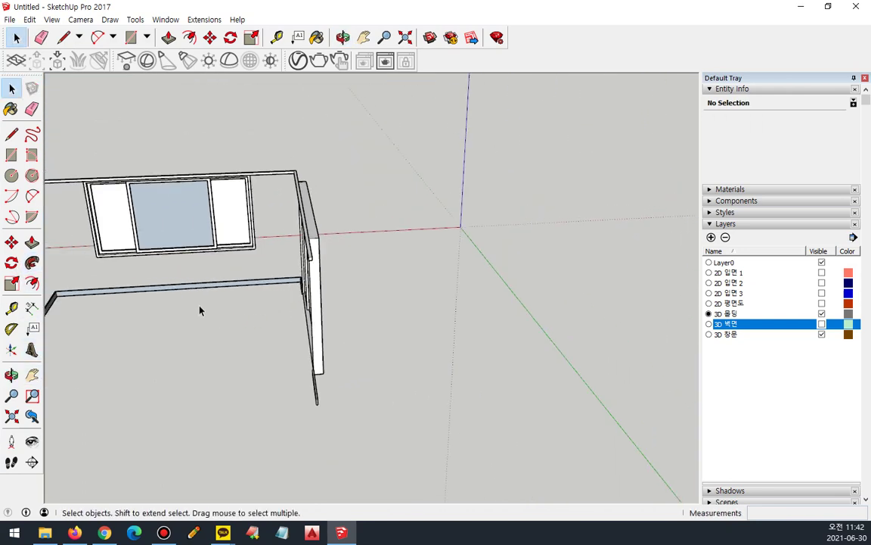
Select the whole swept ceiling molding and make it a group
middle_click_drag(174, 306, 226, 235)
scroll(221, 243, "up", 2)
triple_click(221, 264)
right_click(220, 265)
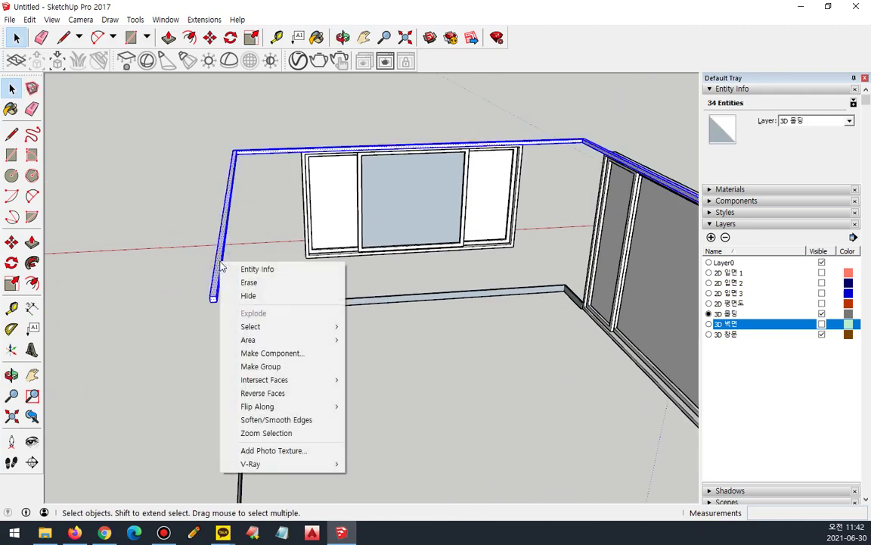
key("Escape")
left_click(422, 370)
middle_click_drag(434, 378, 471, 347)
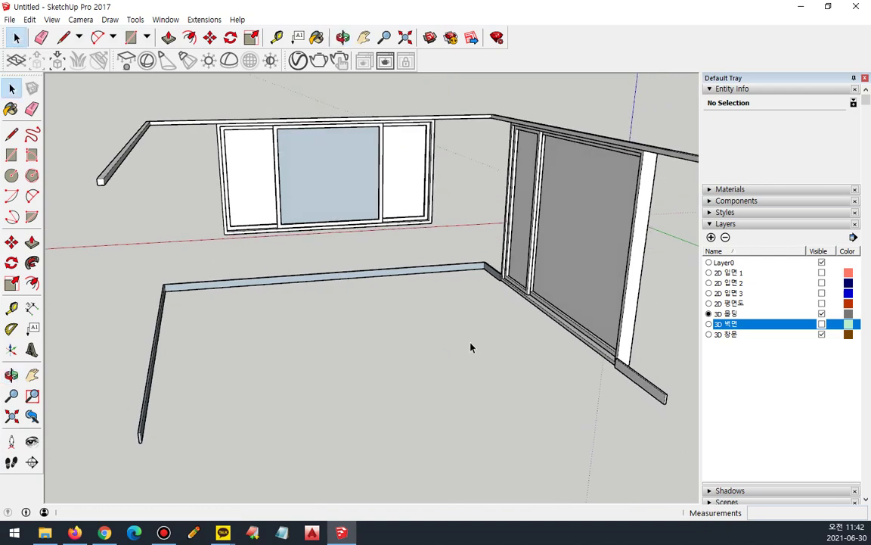
Show the 3D 벽면 layer and open the ceiling molding group for editing at the end that overhangs the wall
left_click(822, 325)
middle_click_drag(370, 302, 409, 420)
scroll(189, 437, "up", 4)
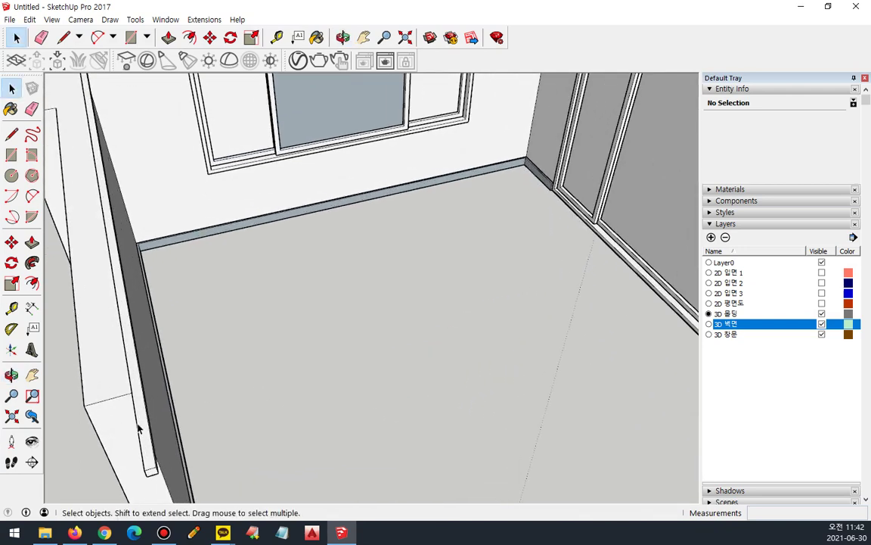
double_click(138, 426)
scroll(77, 415, "up", 2)
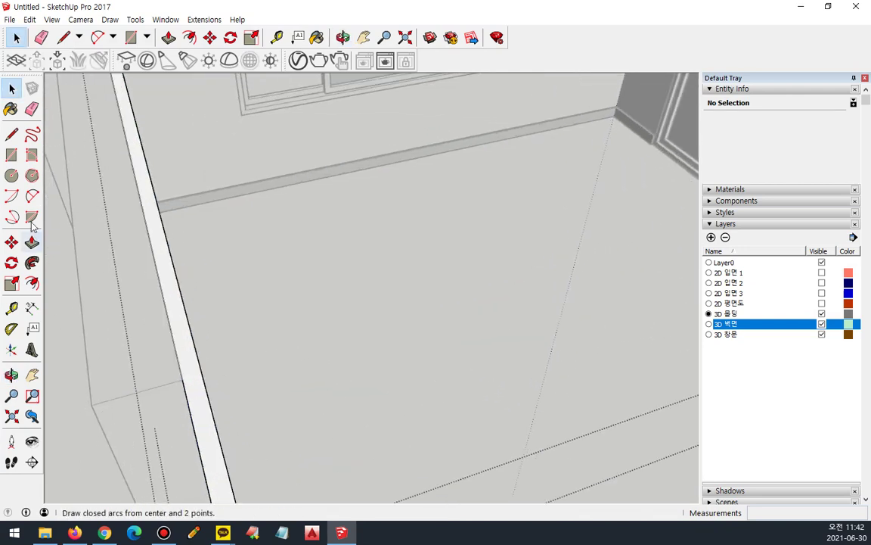
Draw cut lines across the ceiling molding's top and room-side faces, in line with the wall's end
left_click(12, 134)
left_click(182, 379)
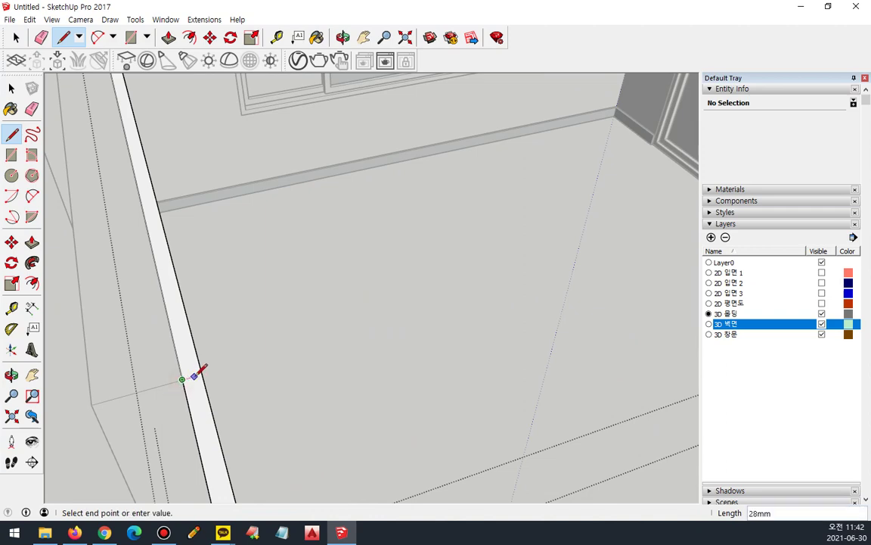
key("Escape")
middle_click_drag(201, 370, 56, 295)
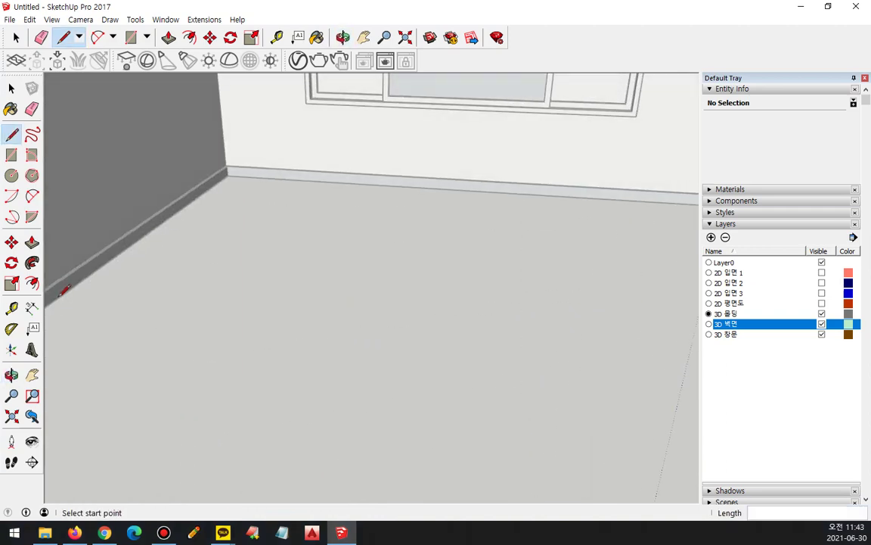
key("o")
middle_click_drag(249, 270, 435, 249)
middle_click_drag(317, 214, 300, 241)
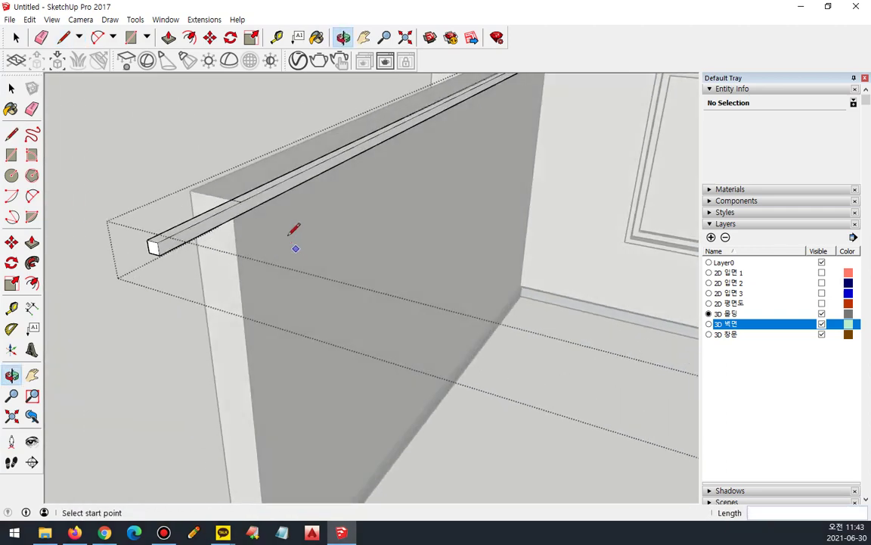
left_click(240, 201)
key("Escape")
Continue the cut line around the ceiling molding's outer side and underside at the wall's end
mouse_move(243, 204)
middle_mouse_down()
mouse_move(249, 229)
mouse_move(589, 212)
mouse_move(365, 265)
middle_mouse_up()
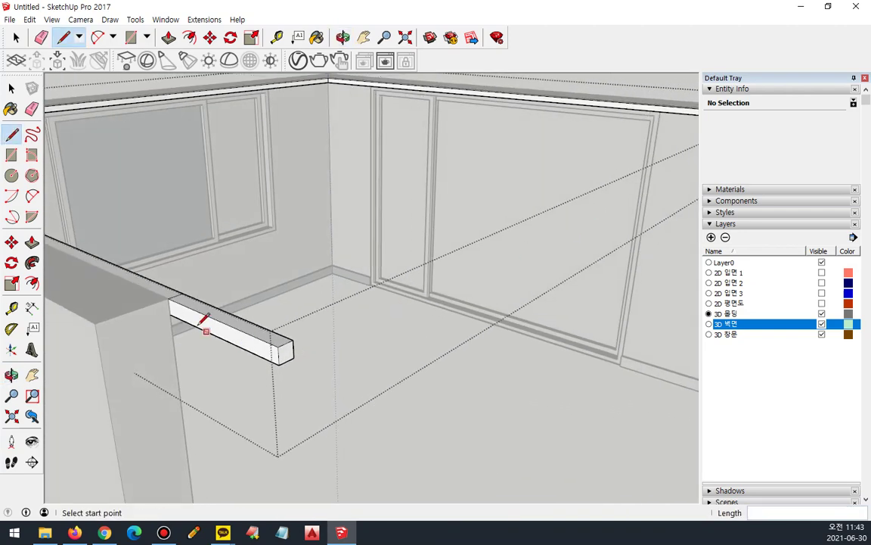
left_click(169, 298)
key("Escape")
middle_click_drag(171, 315, 193, 204)
left_click(166, 333)
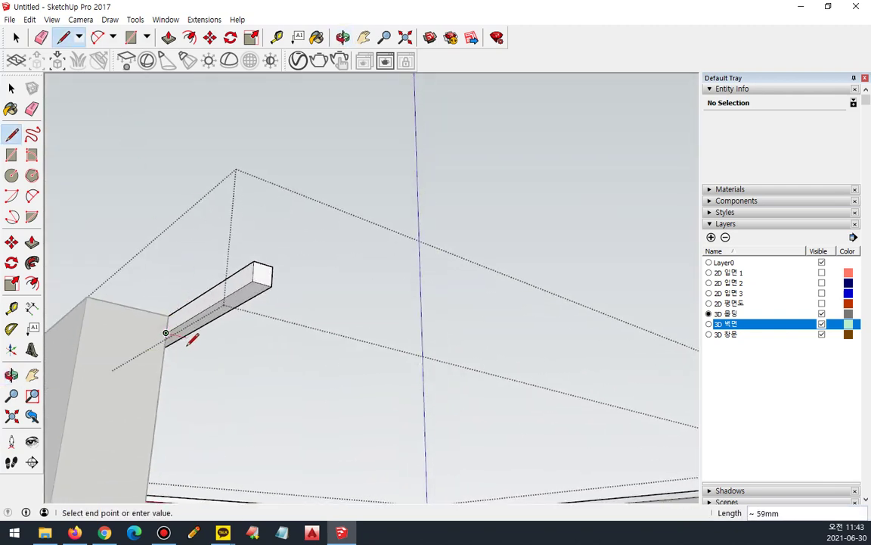
left_click(181, 337)
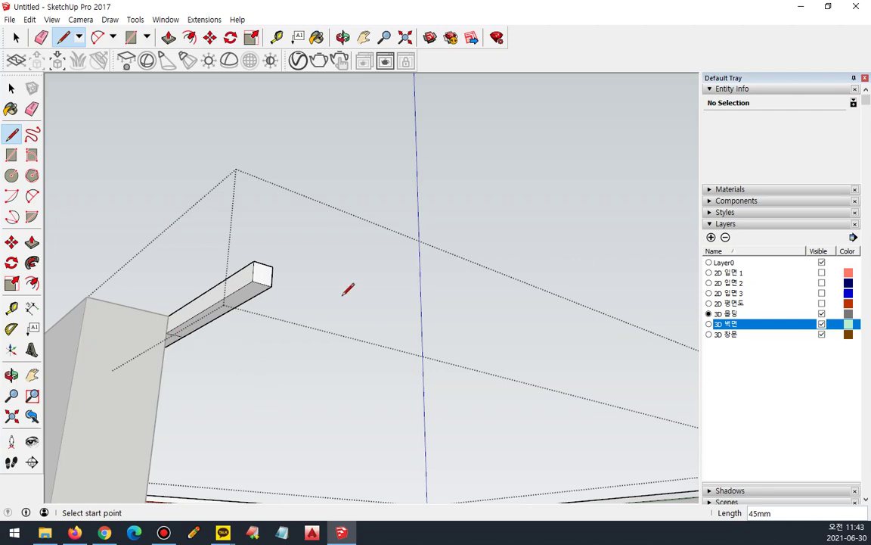
Delete the piece of ceiling molding that overhangs the wall's end and leave the group
key("space")
left_click_drag(255, 289, 246, 292)
key("Delete")
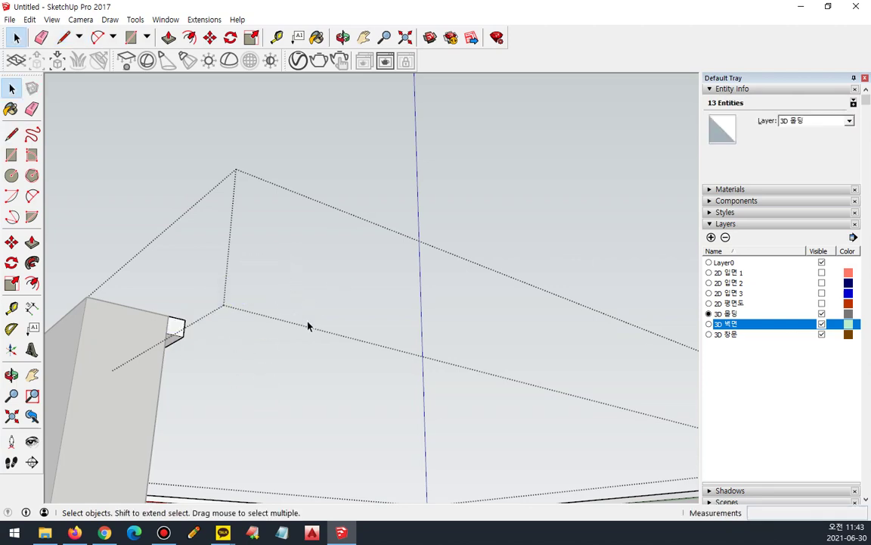
middle_click_drag(276, 318, 343, 354)
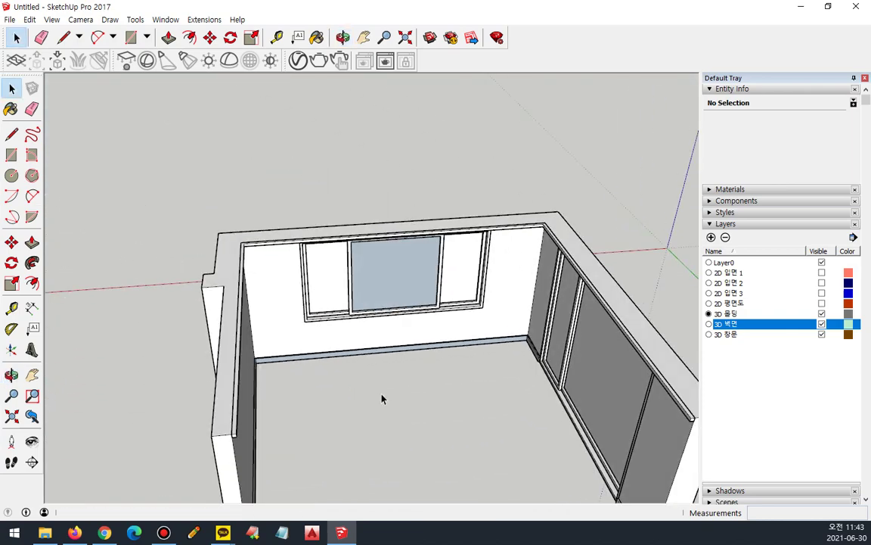
left_click(769, 386)
Create a layer named 3D 바닥 and make it the active layer
middle_click_drag(618, 422, 457, 335)
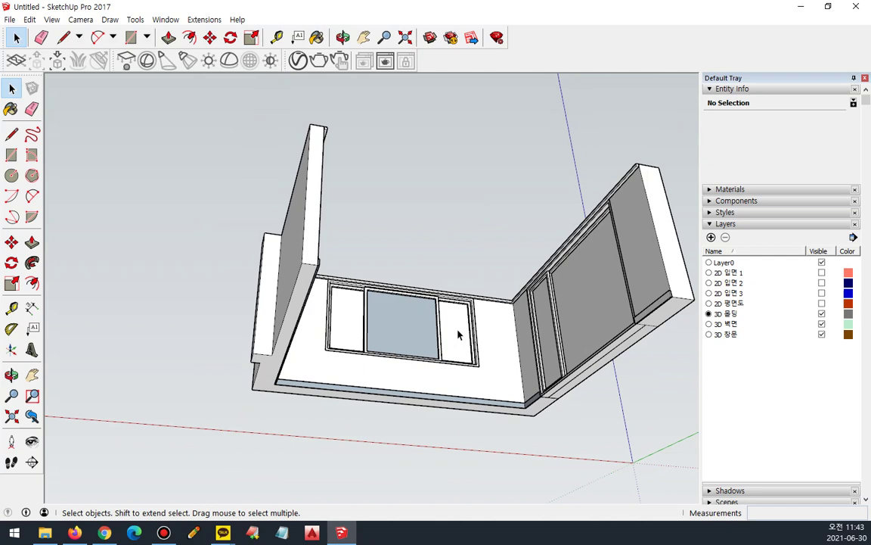
middle_click_drag(541, 348, 521, 379)
left_click(711, 237)
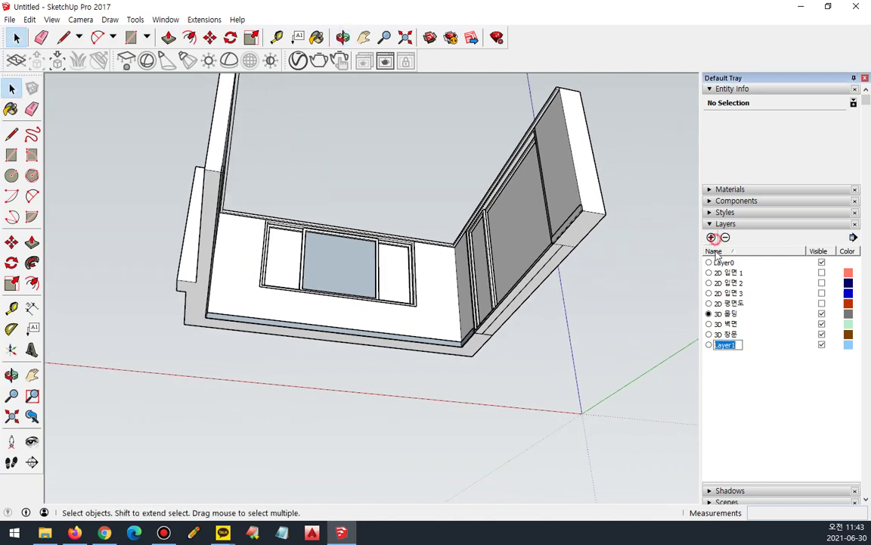
type("3D 바닥")
key("Return")
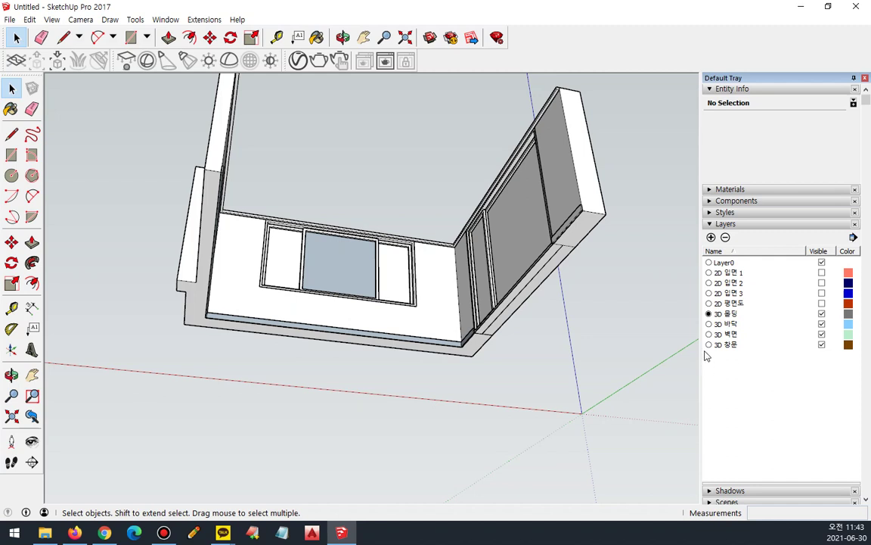
left_click(709, 323)
Draw the floor rectangle on the walls' underside, from one outer corner to the diagonally opposite outer corner
key("r")
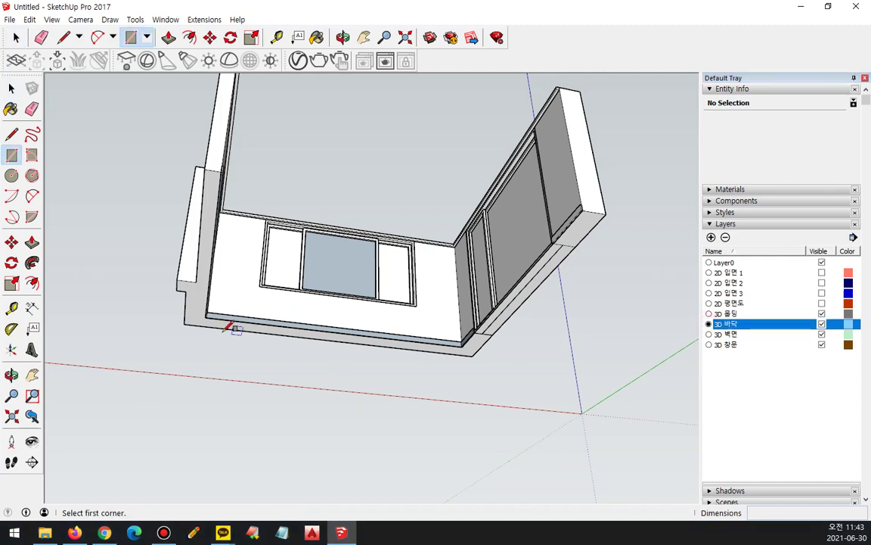
left_click(184, 324)
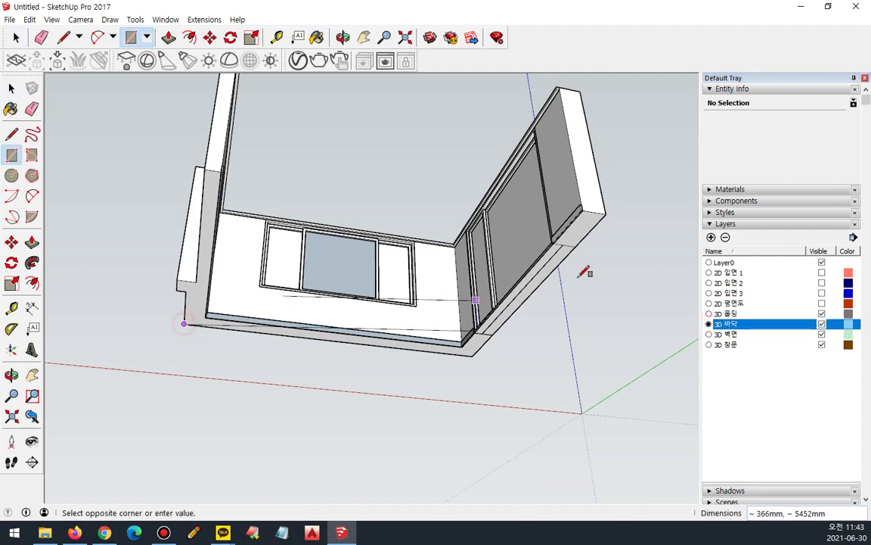
left_click(608, 212)
key("o")
left_click_drag(582, 294, 601, 540)
middle_click_drag(602, 540, 562, 539)
middle_click_drag(432, 207, 441, 281)
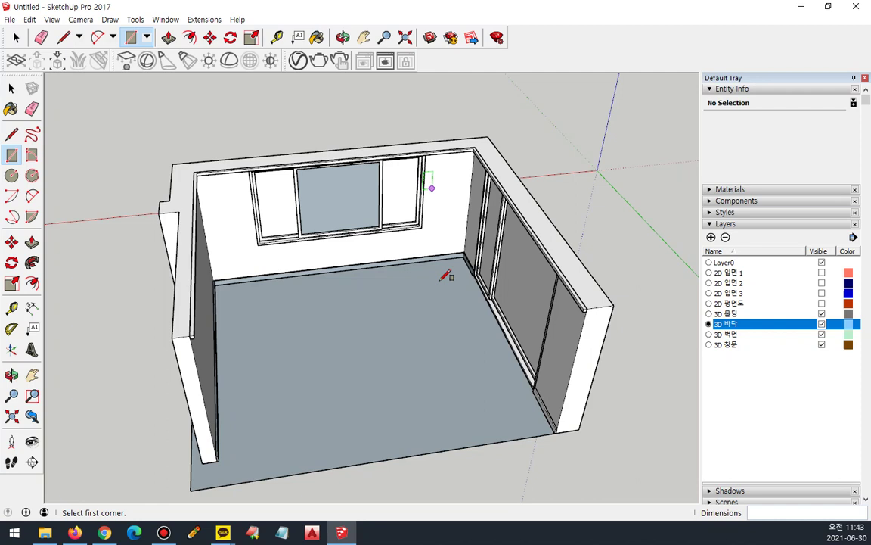
Create a layer named 3D 천정 and make it the active layer
left_click(711, 238)
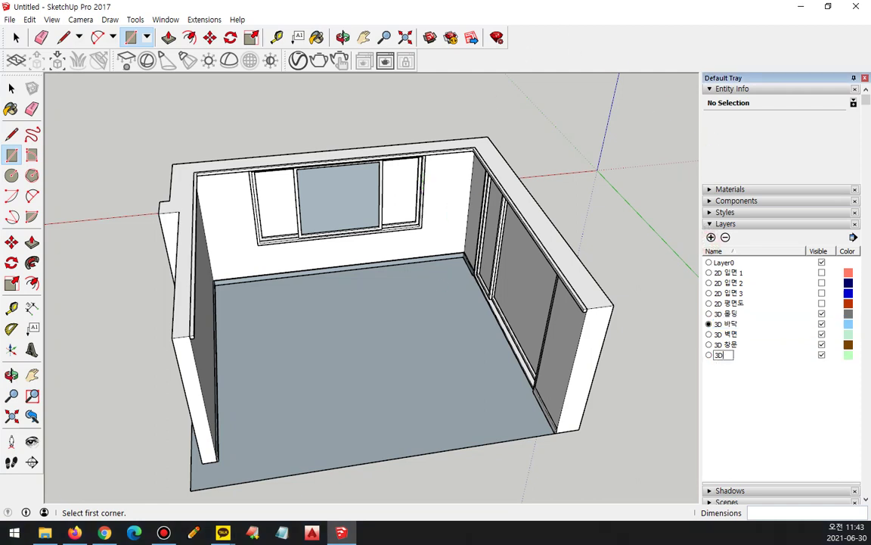
key("Return")
scroll(176, 164, "up", 3)
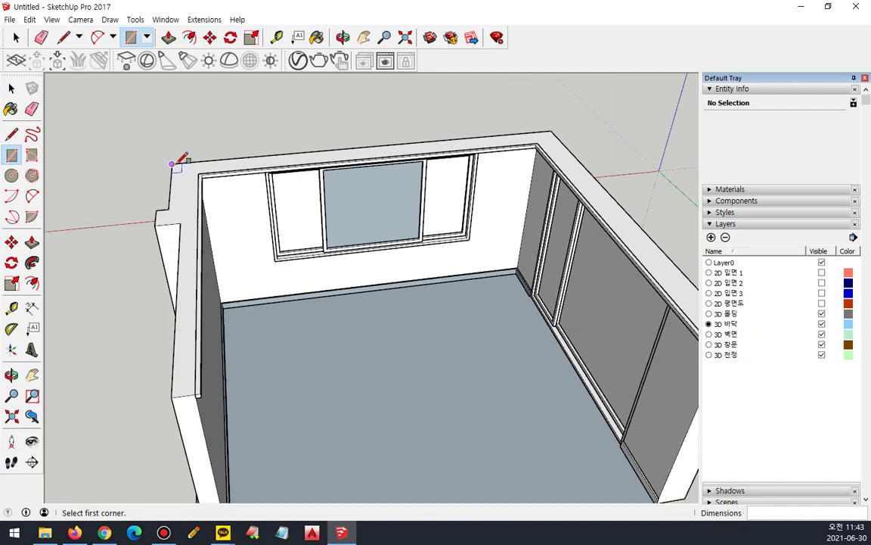
left_click(174, 164)
scroll(620, 372, "down", 1)
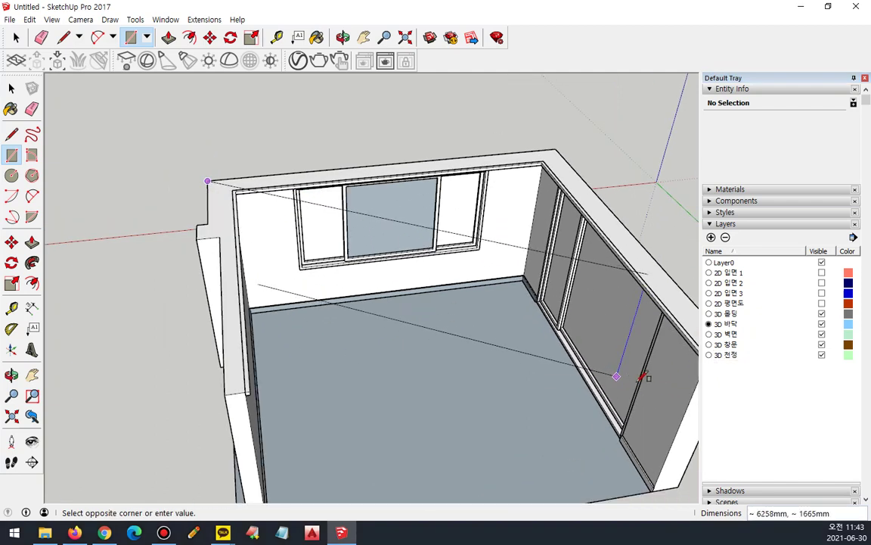
key("Escape")
left_click(711, 356)
Draw a ceiling rectangle about 5450 by 4803 mm across the walls' outer top corners and hide the 3D 몰딩 layer
scroll(606, 356, "down", 2)
mouse_move(607, 355)
middle_mouse_down()
mouse_move(487, 346)
mouse_move(605, 341)
middle_mouse_up()
left_click(585, 338)
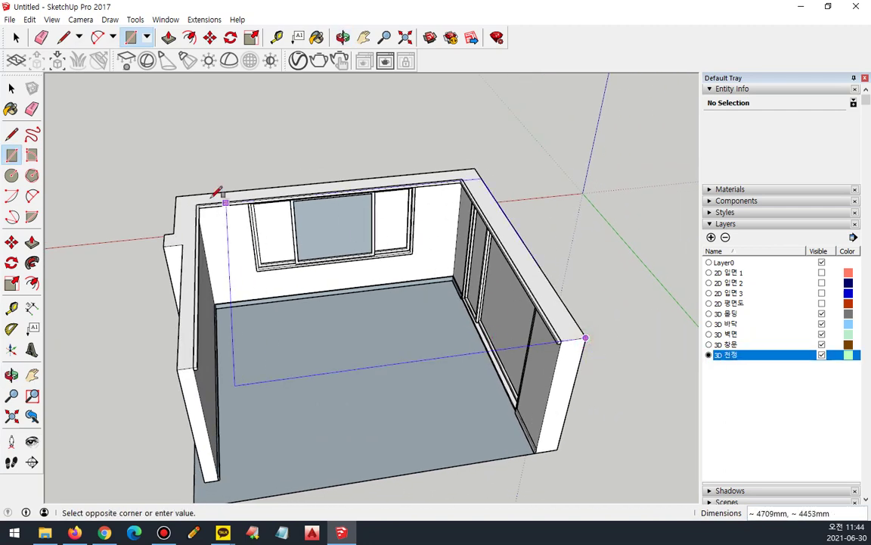
left_click(176, 196)
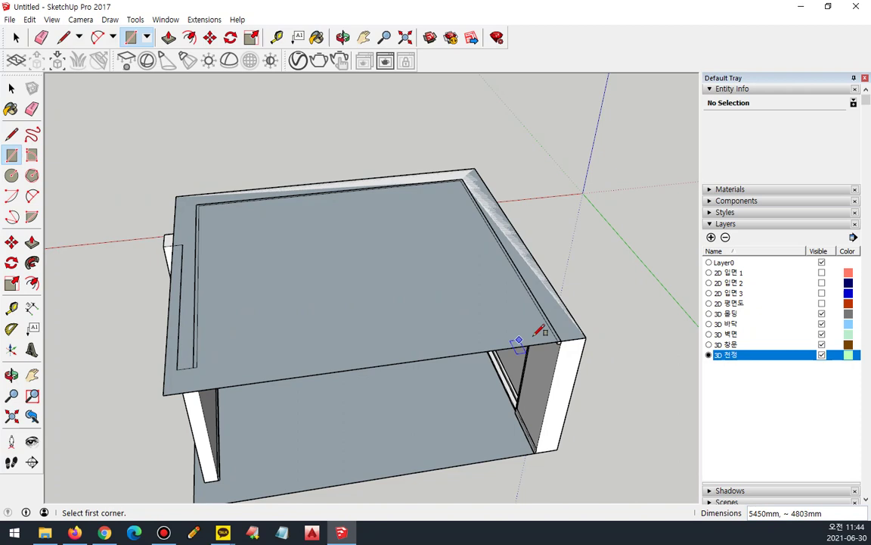
left_click(822, 313)
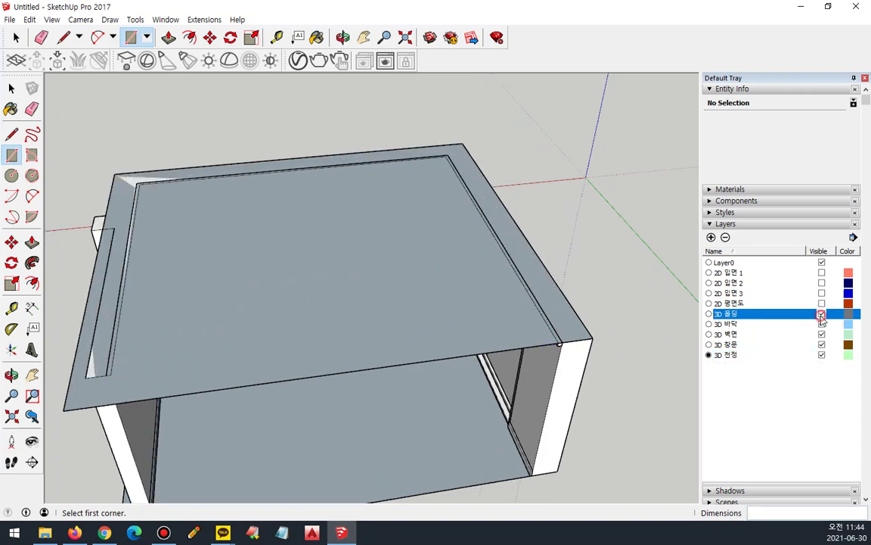
Draw an inner rectangle about 4750 by 4453 mm on the ceiling along the walls' inner edges
left_click(562, 342)
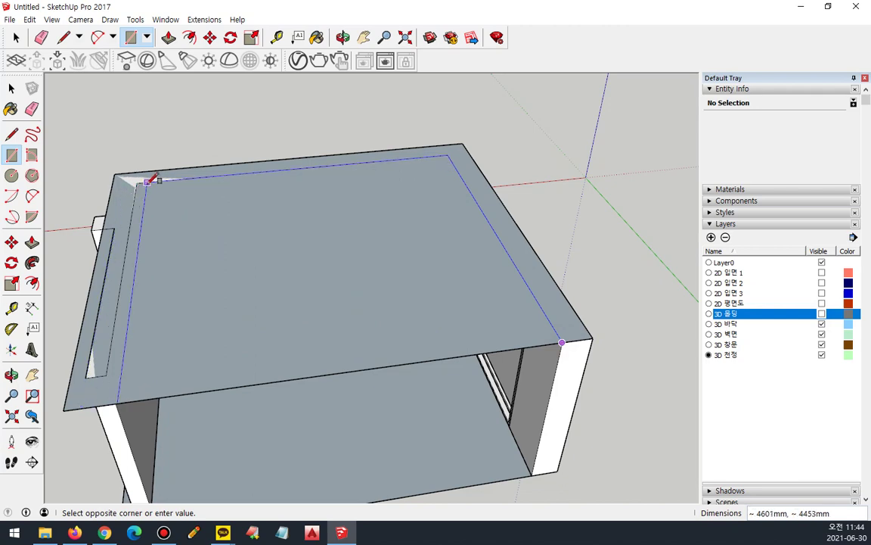
left_click(137, 182)
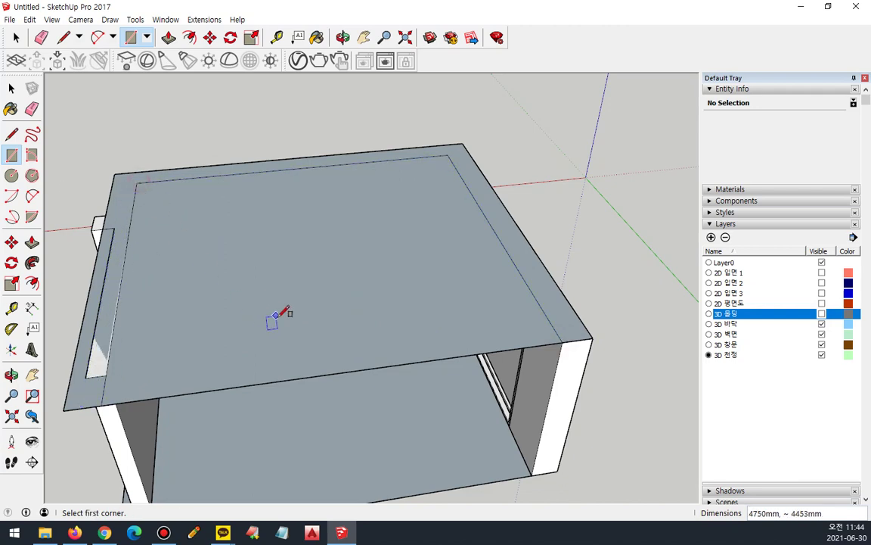
middle_click_drag(315, 356, 278, 123)
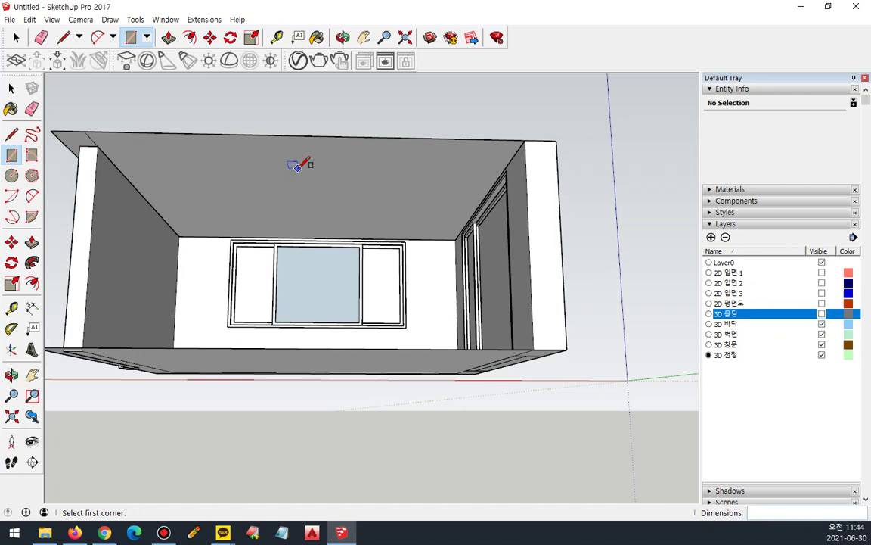
middle_click_drag(311, 137, 336, 412)
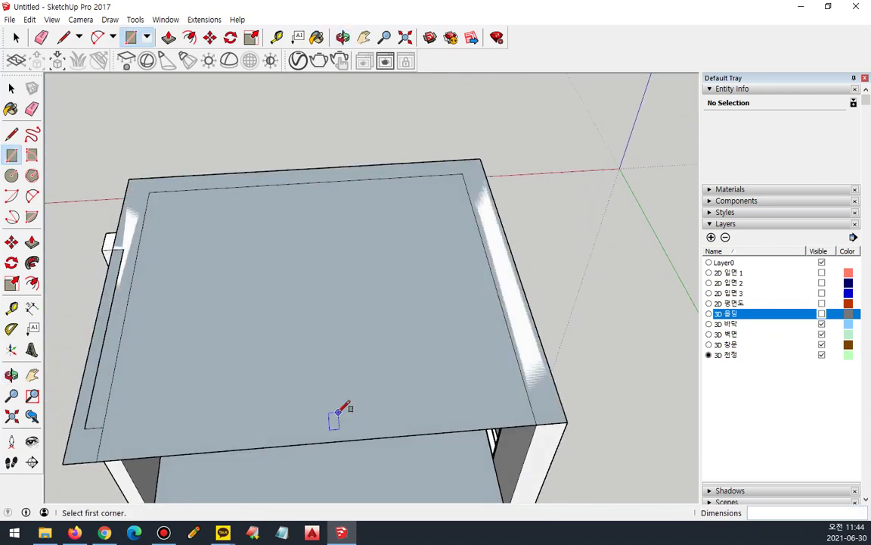
Delete the ceiling's inner rectangle edges along the three walls
key("space")
left_click(498, 298)
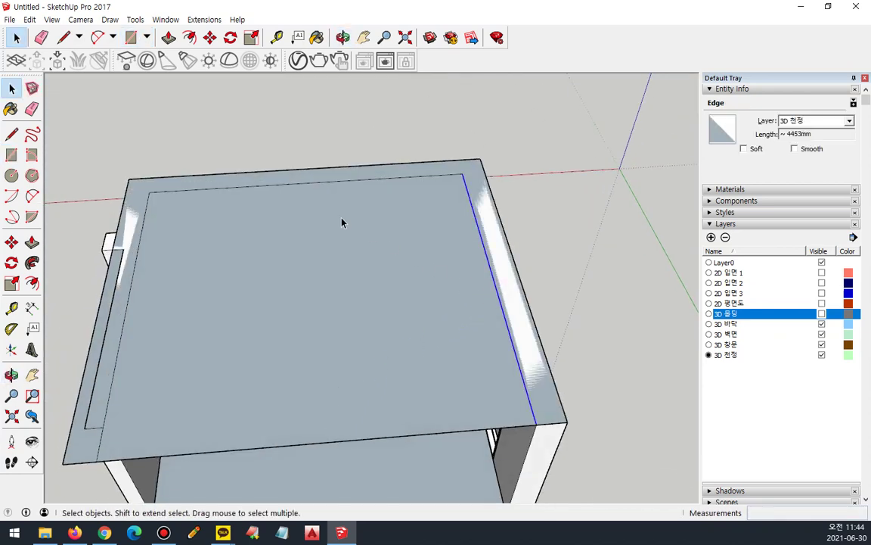
key("Delete")
left_click(317, 184)
key("Delete")
left_click(135, 262)
key("Delete")
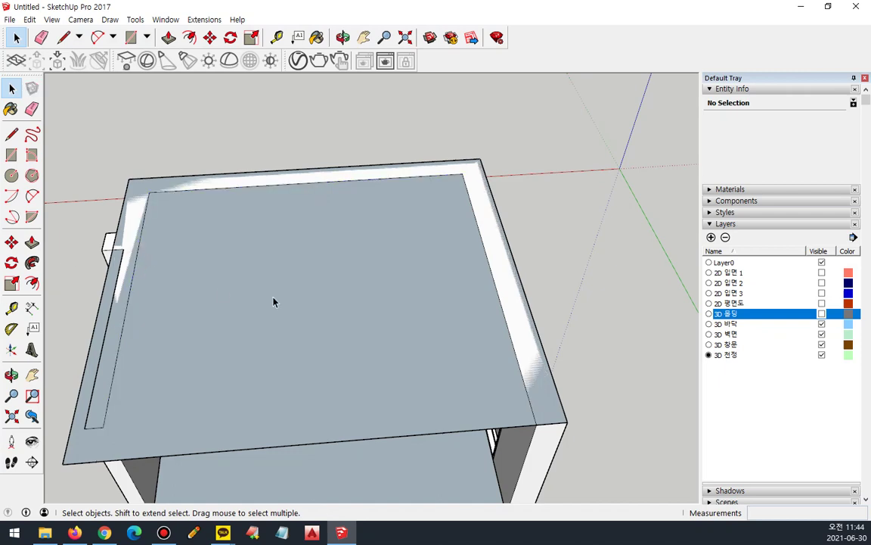
Extrude the ceiling face upward into a slab with Push/Pull
left_click(274, 301)
left_click(31, 242)
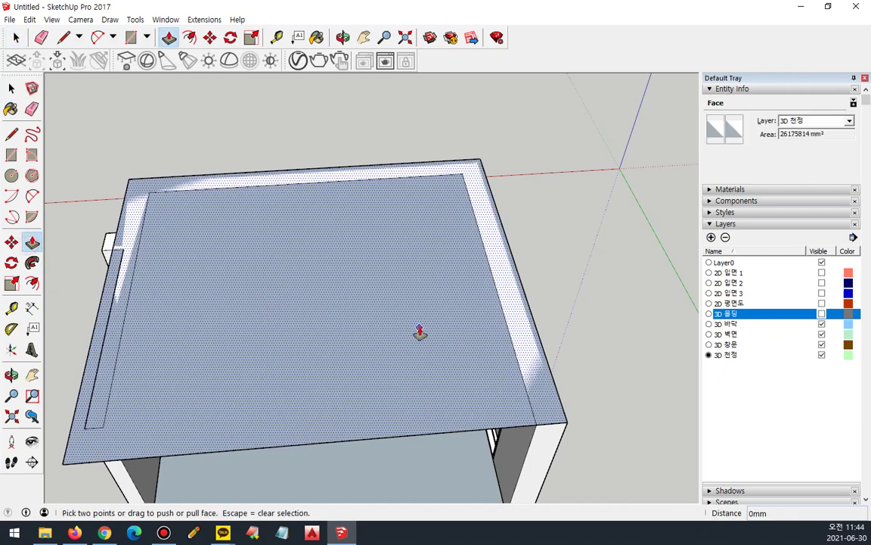
left_click(419, 327)
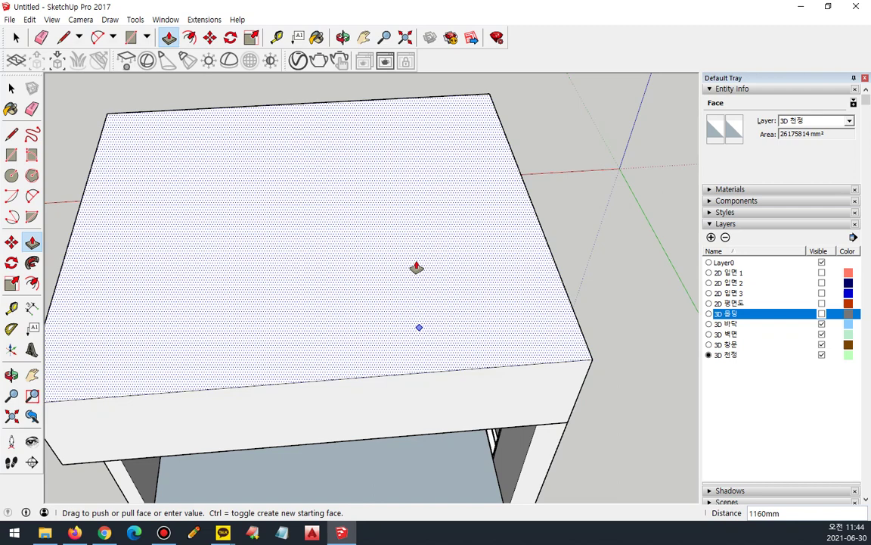
type("0")
key("Return")
Draw a rectangle on the ceiling slab's underside along the walls' inner edges and hide the 3D 벽면 layer
middle_click_drag(418, 266, 238, 151)
scroll(152, 243, "up", 3)
scroll(133, 223, "up", 1)
key("r")
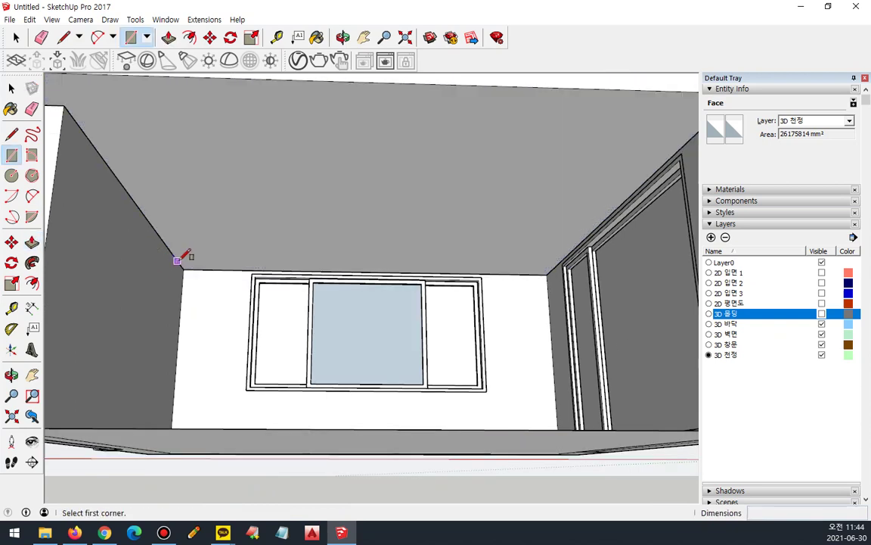
scroll(393, 200, "down", 3)
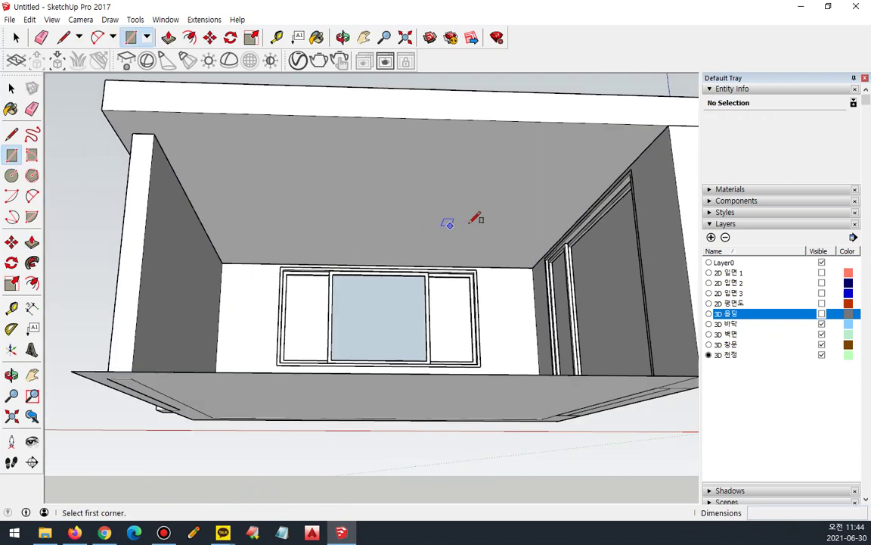
left_click(668, 124)
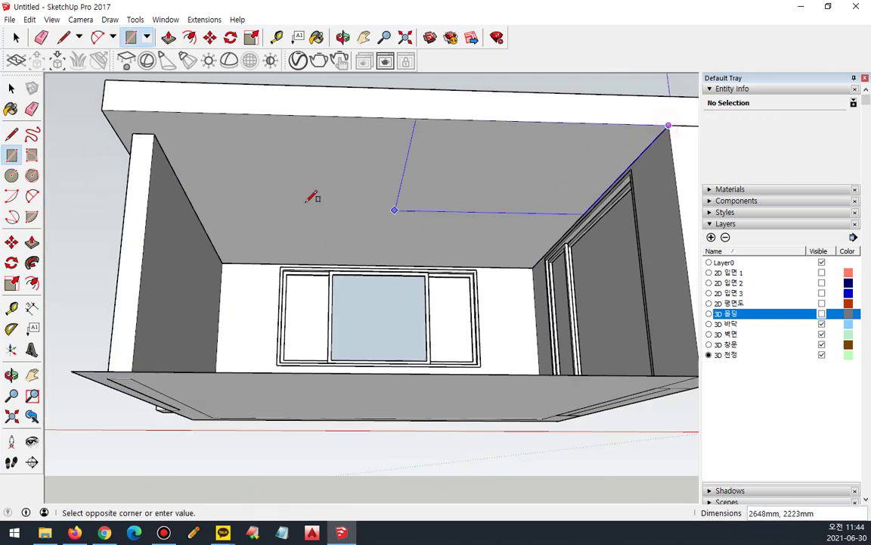
left_click(224, 261)
key("space")
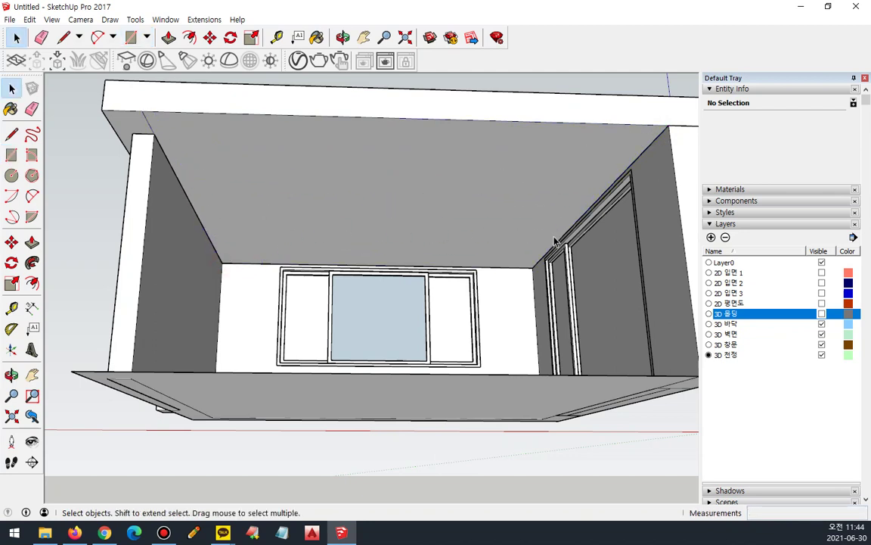
left_click(822, 334)
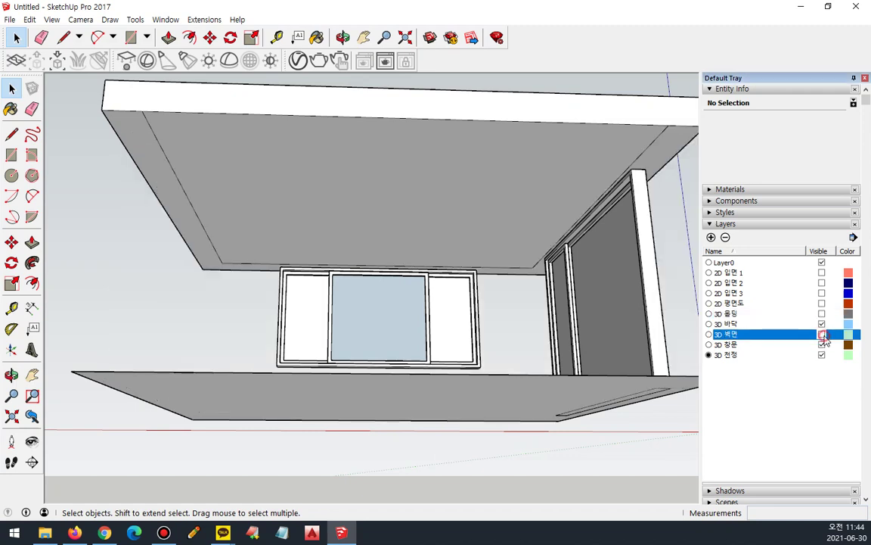
Select the three edges of the ceiling's inner rectangle, excluding the open front side, for an offset
left_click(635, 170)
left_click(504, 268)
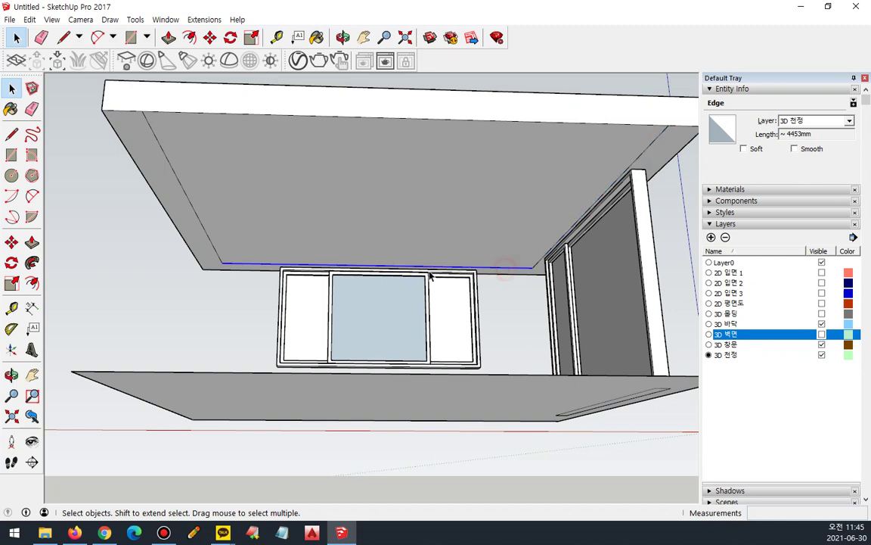
left_click(203, 230, "shift")
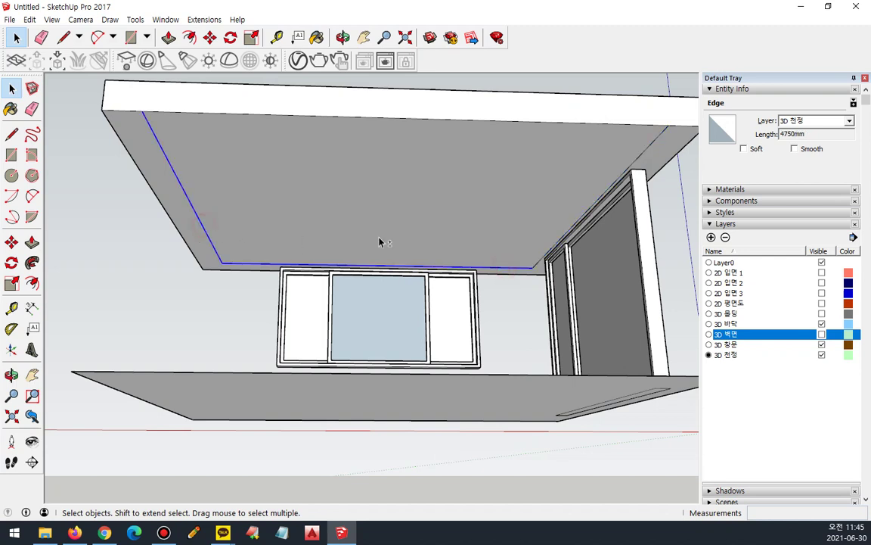
left_click(636, 160, "shift")
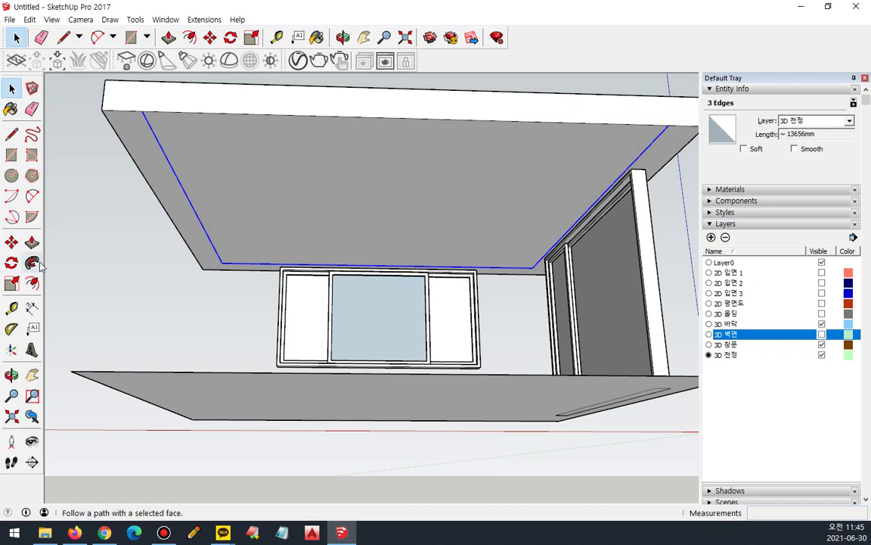
left_click(32, 283)
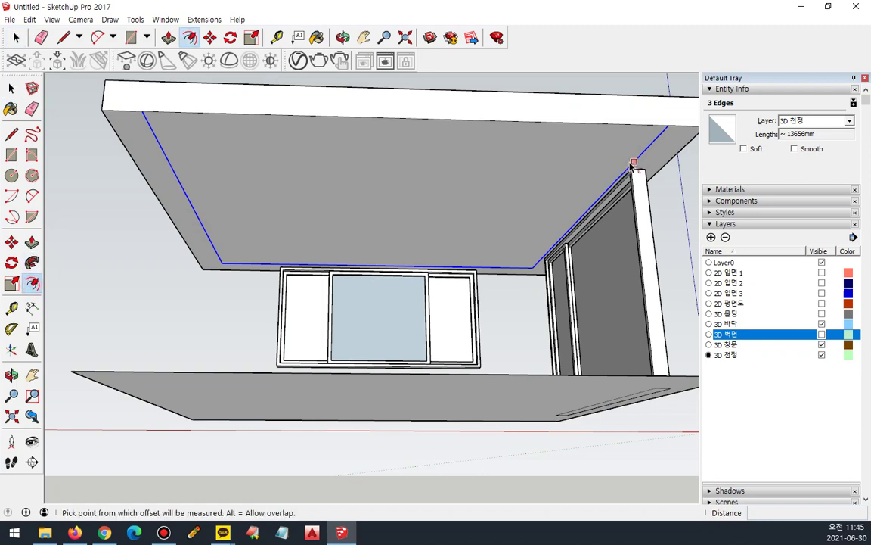
Try offsetting the selected ceiling edges inward by 500 mm and undo that offset
left_click(632, 163)
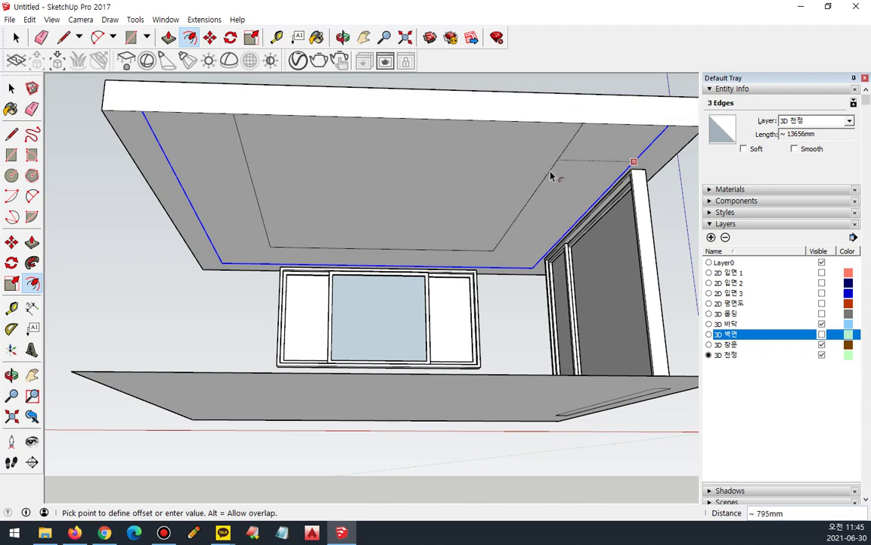
type("500")
key("Return")
key("ctrl+z")
Offset the three selected ceiling edges inward by 1000 mm
left_click(645, 149)
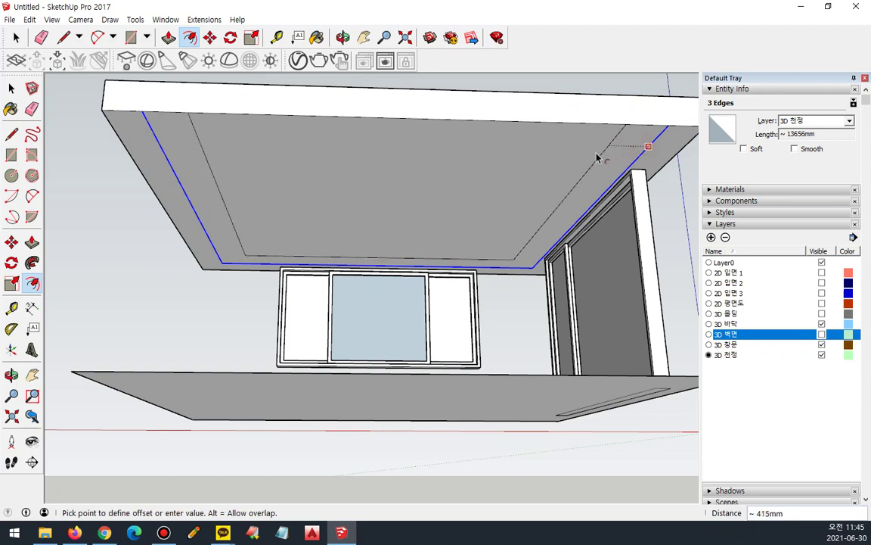
type("1000")
key("Return")
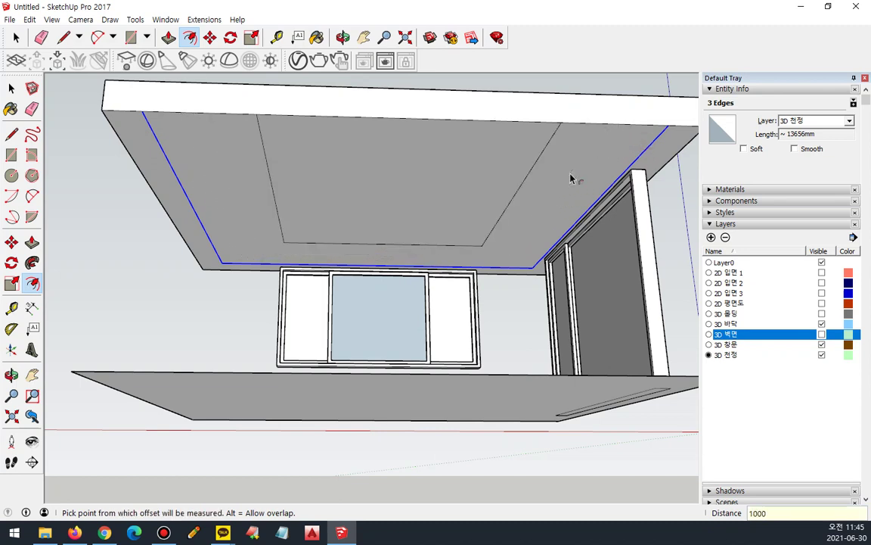
Push the ceiling's central face 200 mm up into the slab with Push/Pull to form a recess
left_click(32, 241)
left_click(320, 208)
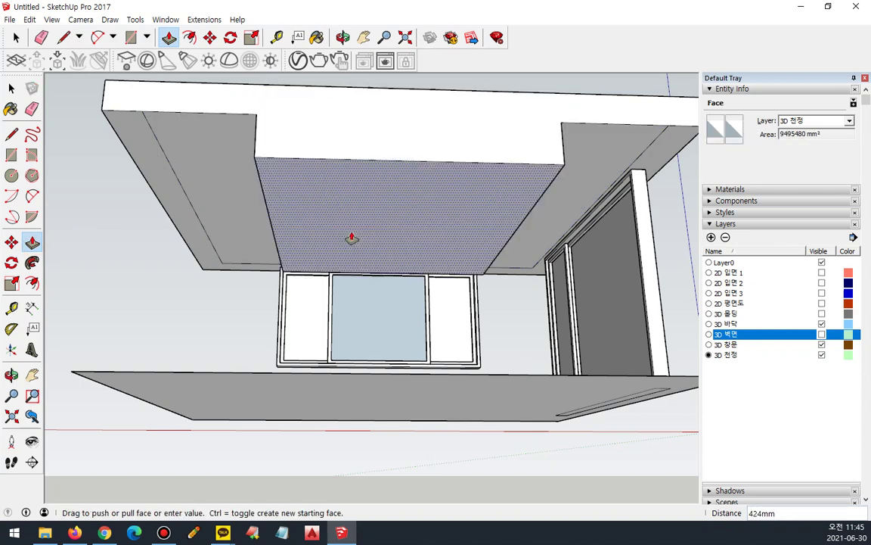
left_click(347, 189)
middle_click_drag(347, 189, 387, 191)
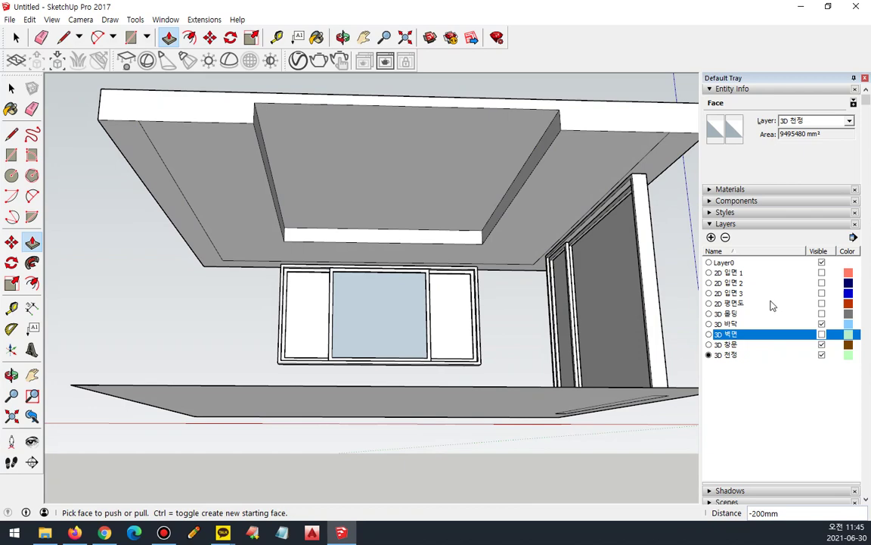
Show the 3D 벽면 layer again and view the recessed ceiling from inside the room
left_click(822, 334)
middle_click_drag(435, 242, 418, 297)
scroll(420, 308, "up", 3)
mouse_move(494, 316)
middle_mouse_down("shift")
mouse_move(494, 289)
mouse_move(494, 298)
middle_mouse_up("shift")
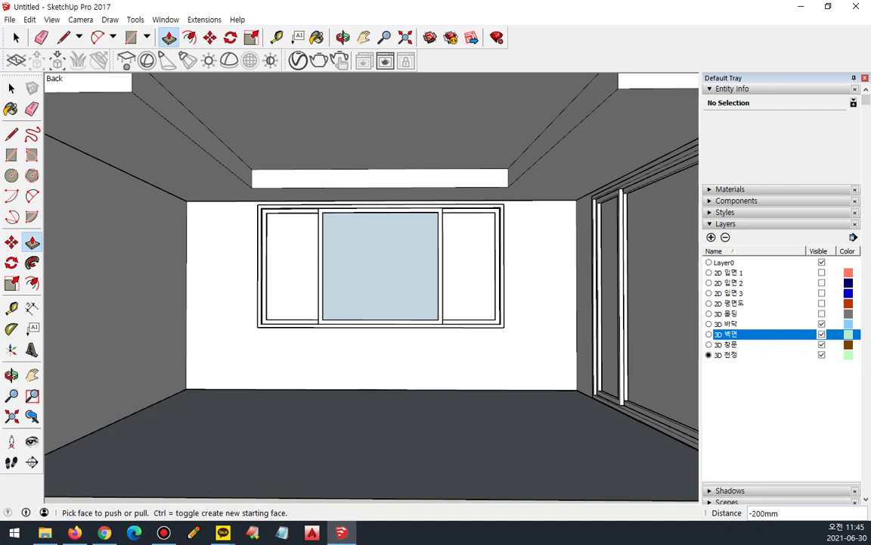
middle_click_drag(315, 199, 328, 204)
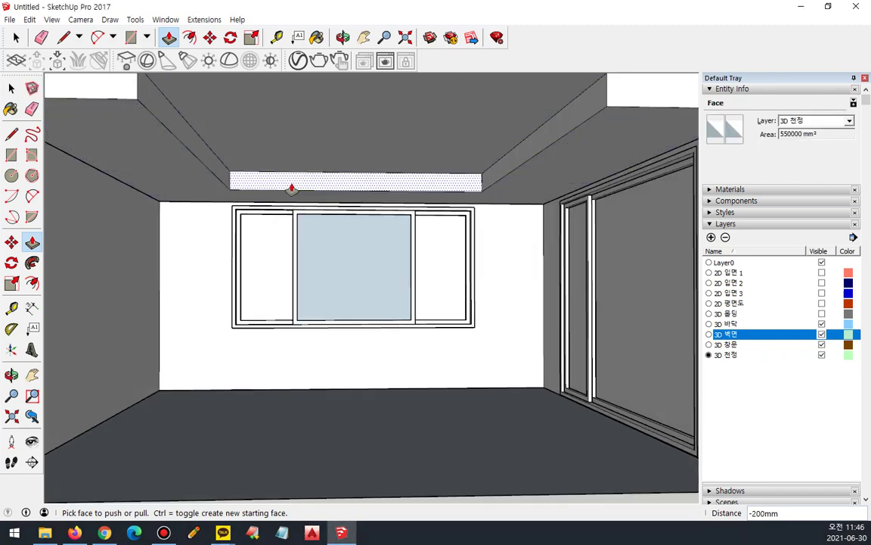
Select all connected geometry of the recessed ceiling slab and make it a group
key("space")
left_click(418, 111)
right_click(418, 111)
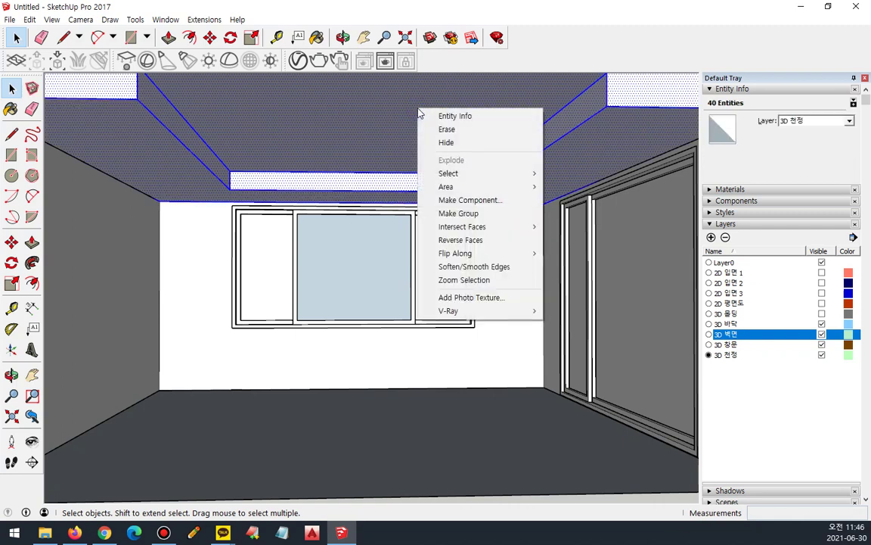
key("g")
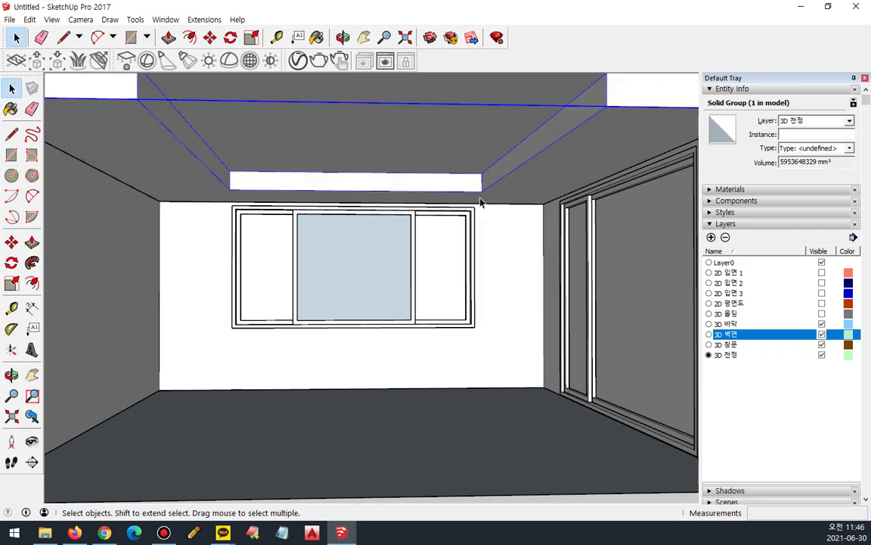